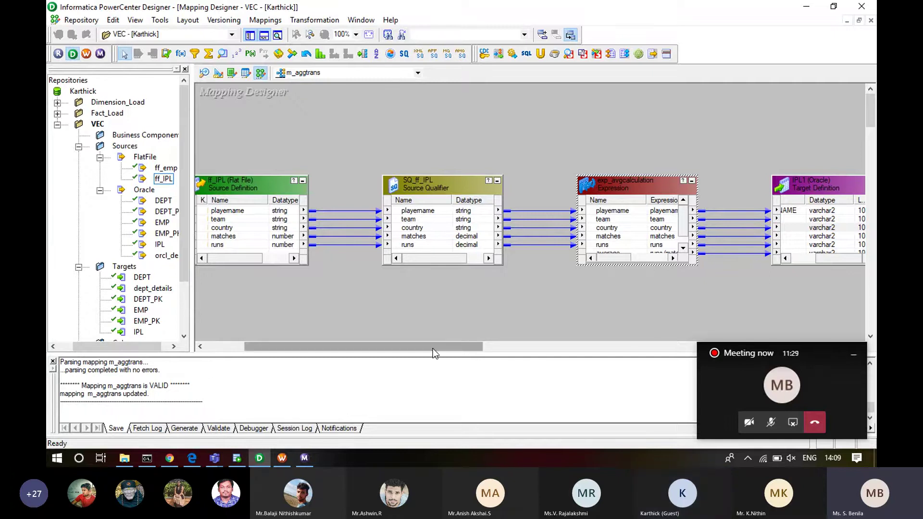
# - Examine the column names, datatypes and lengths of the IPL1 target definition in the m_aggtrans mapping
pyautogui.moveTo(432, 349); pyautogui.dragTo(464, 353)
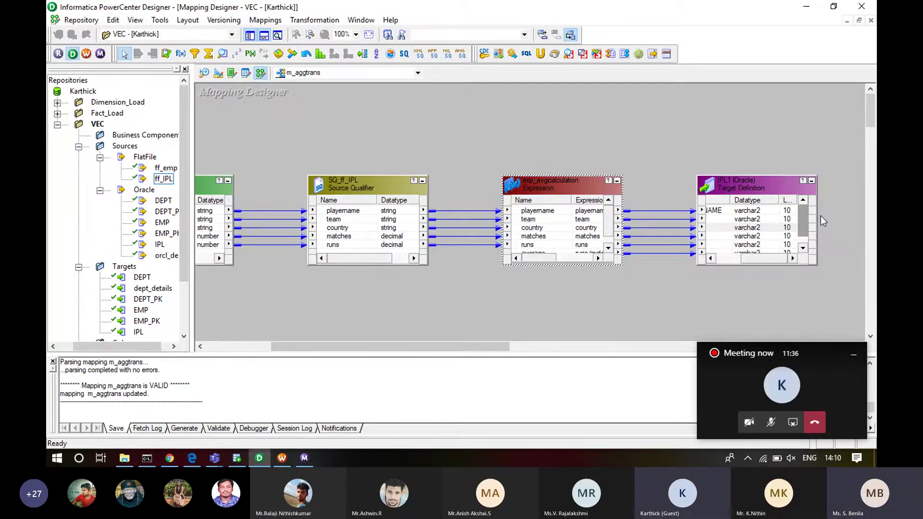
pyautogui.moveTo(768, 257); pyautogui.dragTo(736, 261)
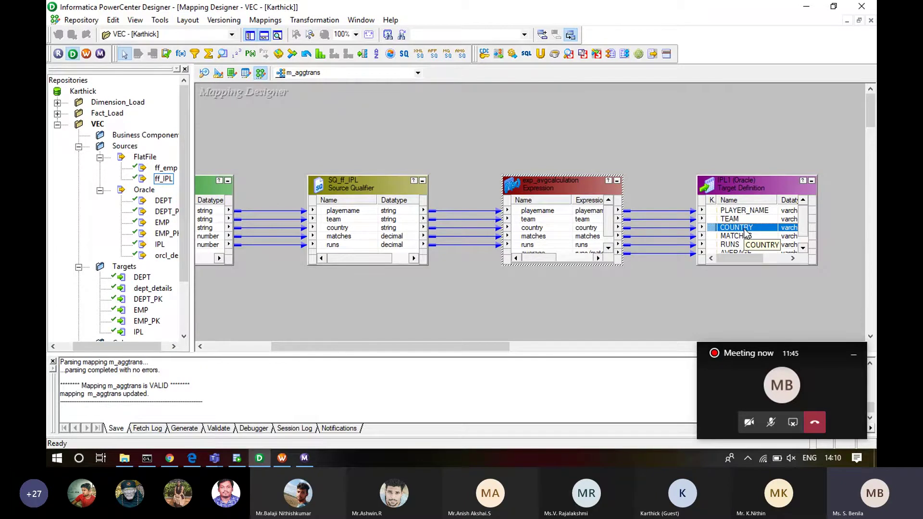
pyautogui.click(755, 192)
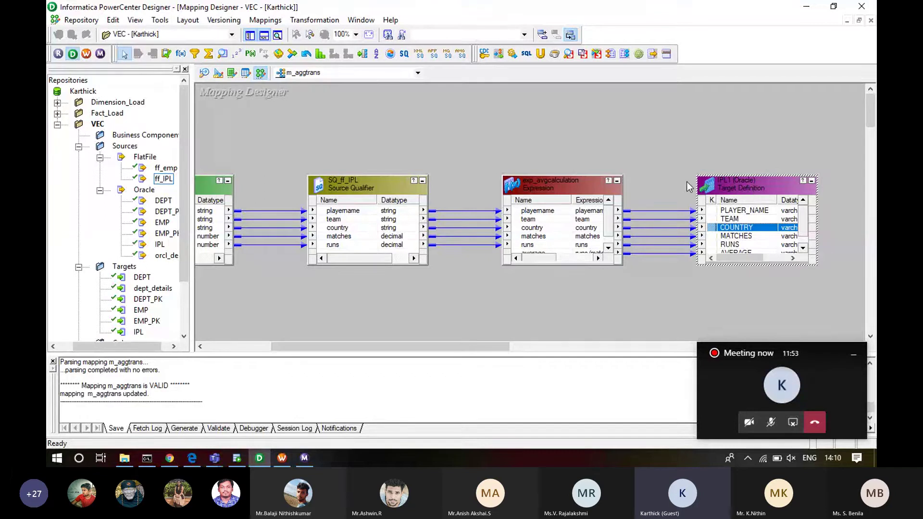
pyautogui.moveTo(729, 257); pyautogui.dragTo(763, 260)
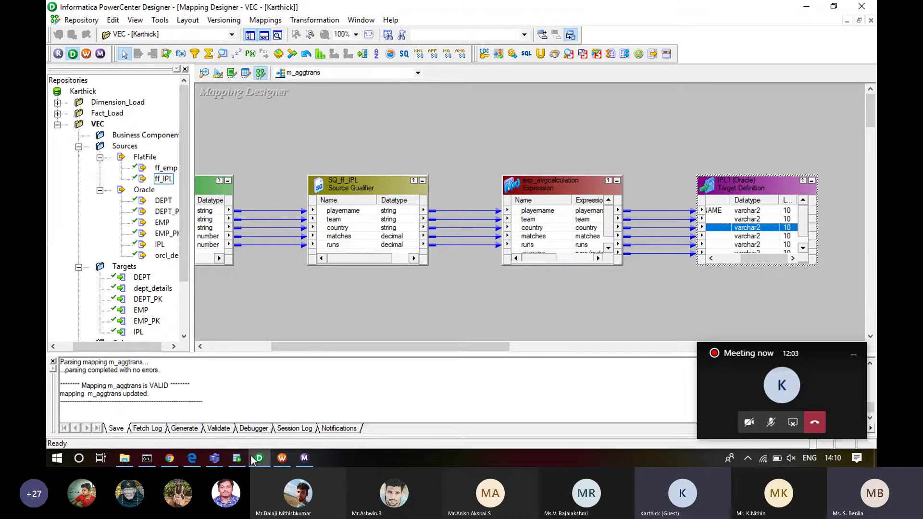
# - Switch to Oracle SQL Developer and review the rows returned by the IPL table query
pyautogui.click(237, 463)
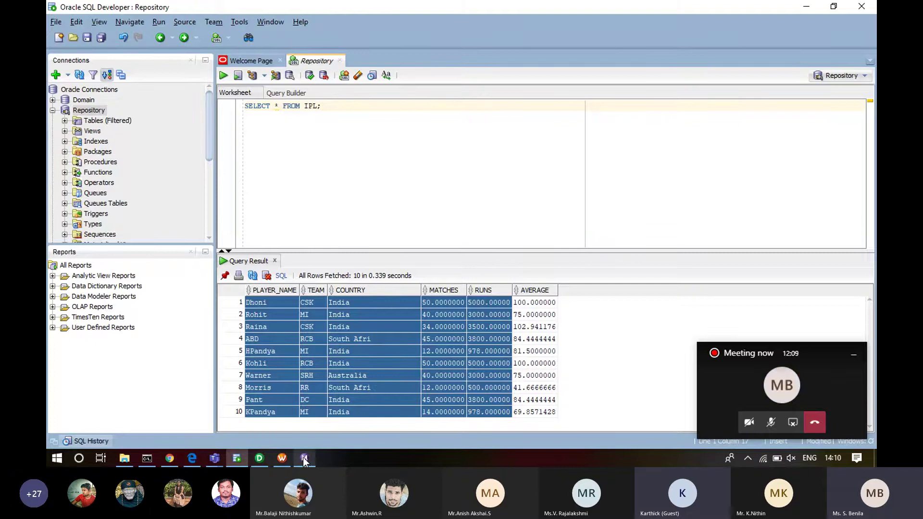
pyautogui.moveTo(307, 456)
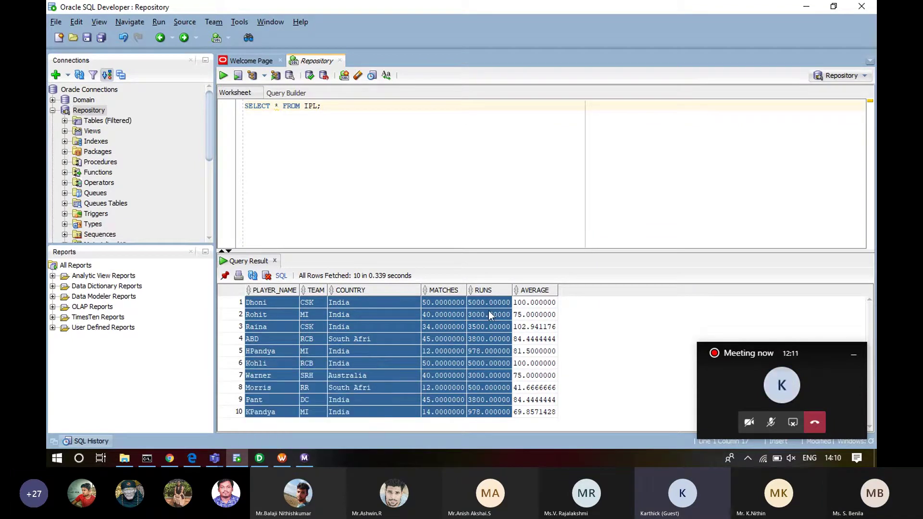
pyautogui.press('Down')
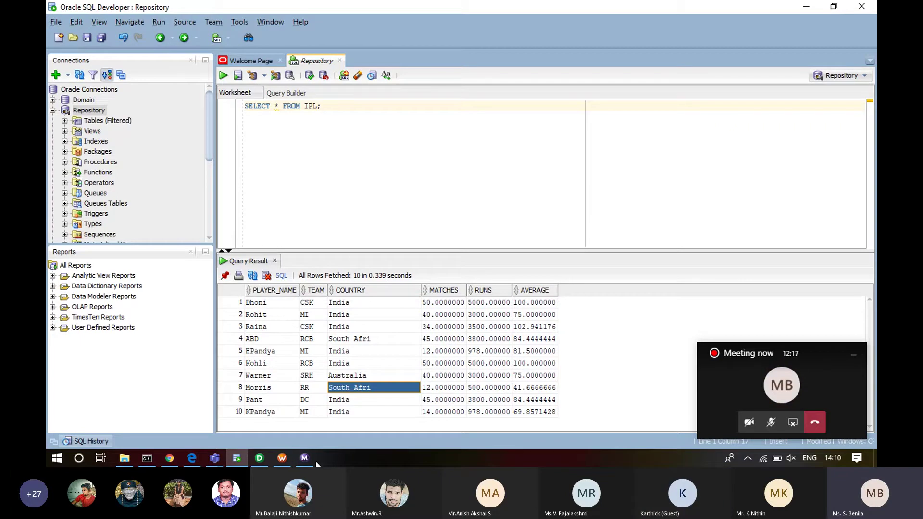
pyautogui.moveTo(241, 460)
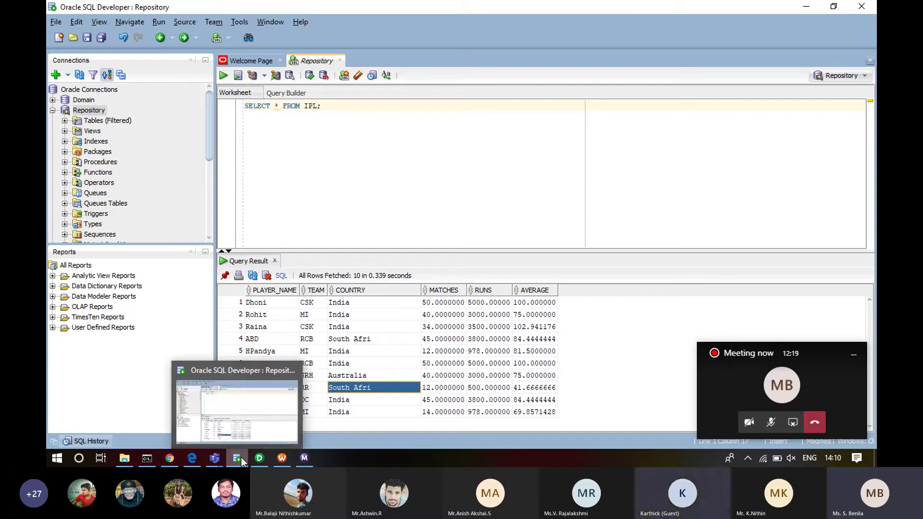
# - Switch back to PowerCenter Designer and check the port precisions of the exp_avgcalculation expression against the IPL1 target
pyautogui.click(259, 457)
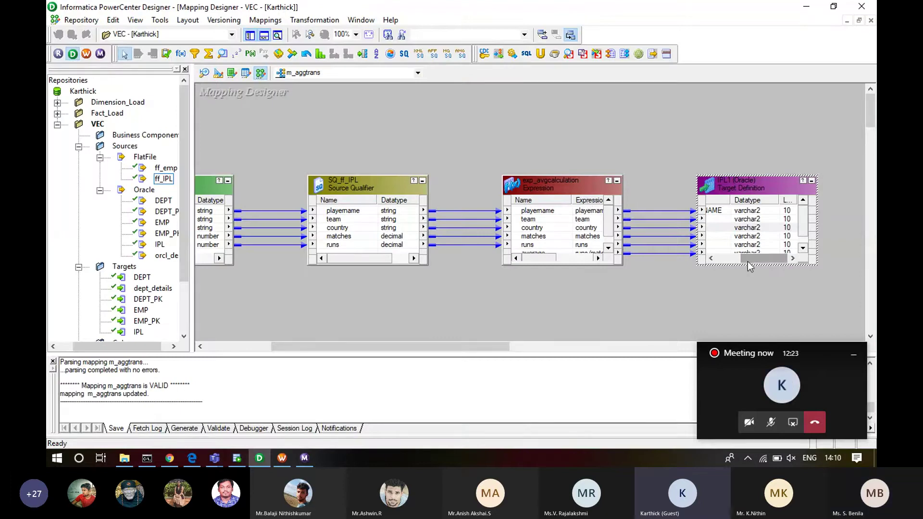
pyautogui.moveTo(748, 259); pyautogui.dragTo(716, 262)
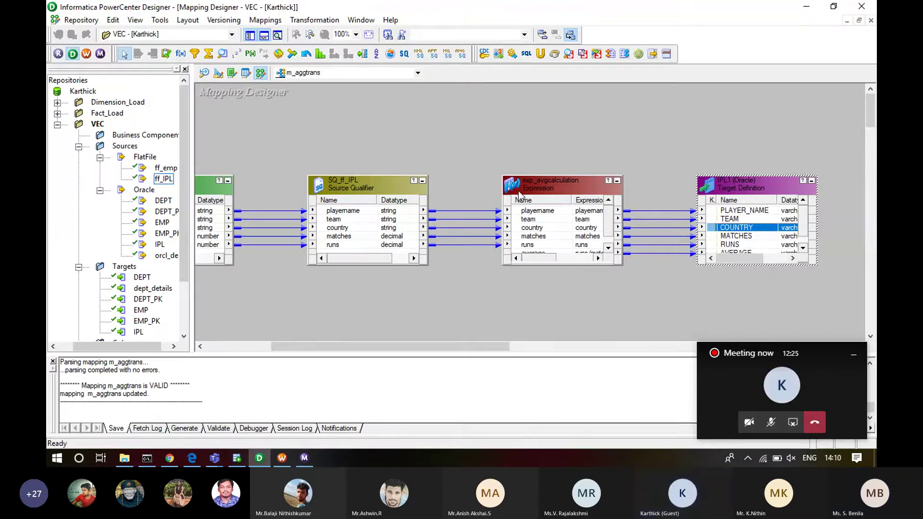
pyautogui.click(535, 227)
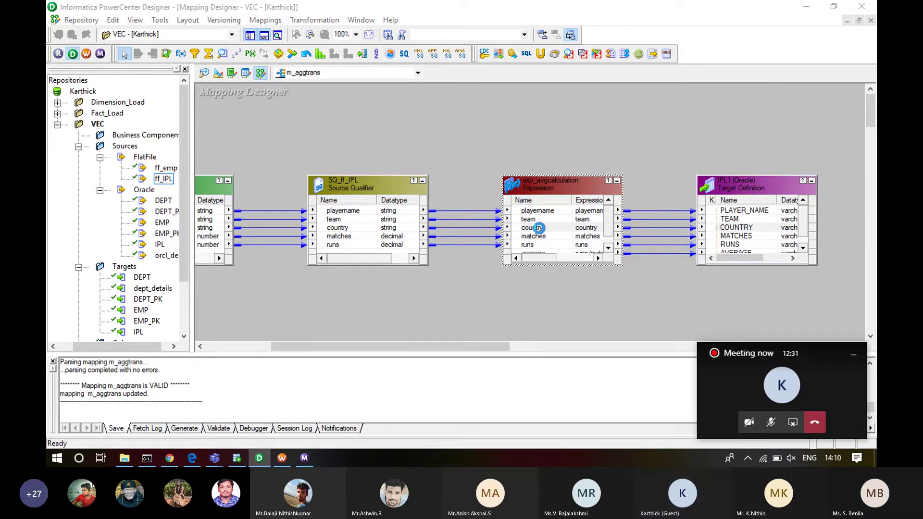
pyautogui.doubleClick(539, 229)
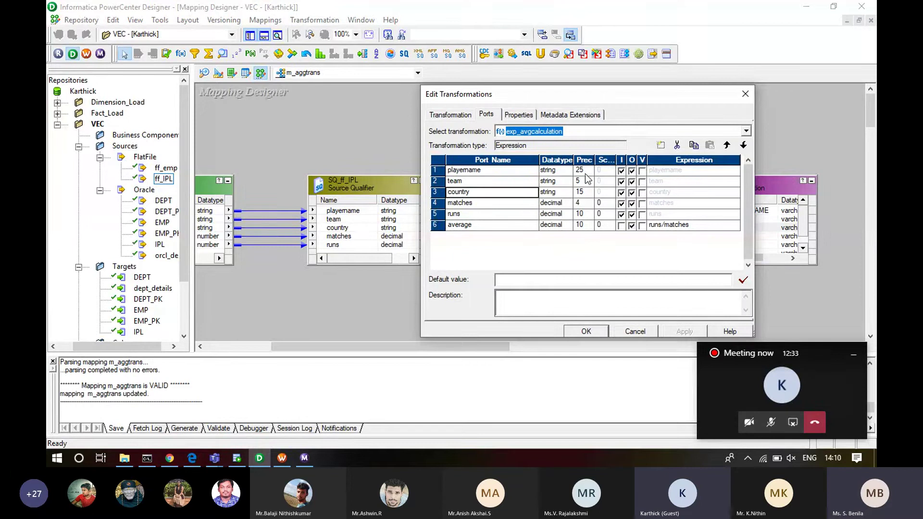
pyautogui.click(603, 332)
# - Open the IPL target table for editing in the Target Designer and set the PLAYER_NAME column's precision to 25
pyautogui.click(218, 73)
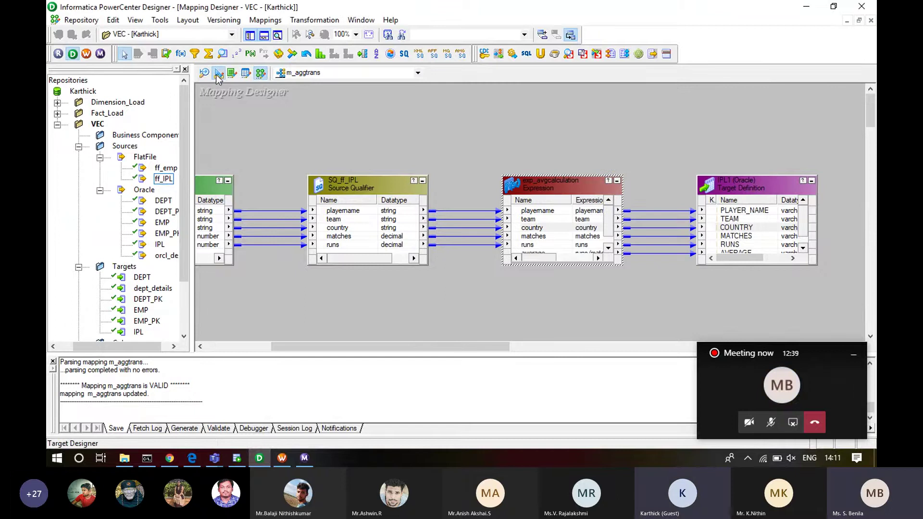
pyautogui.click(309, 177)
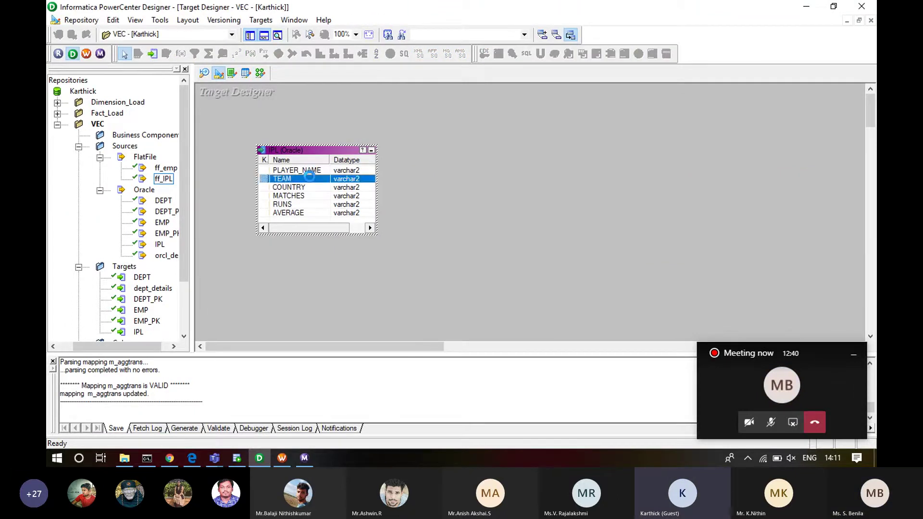
pyautogui.doubleClick(310, 177)
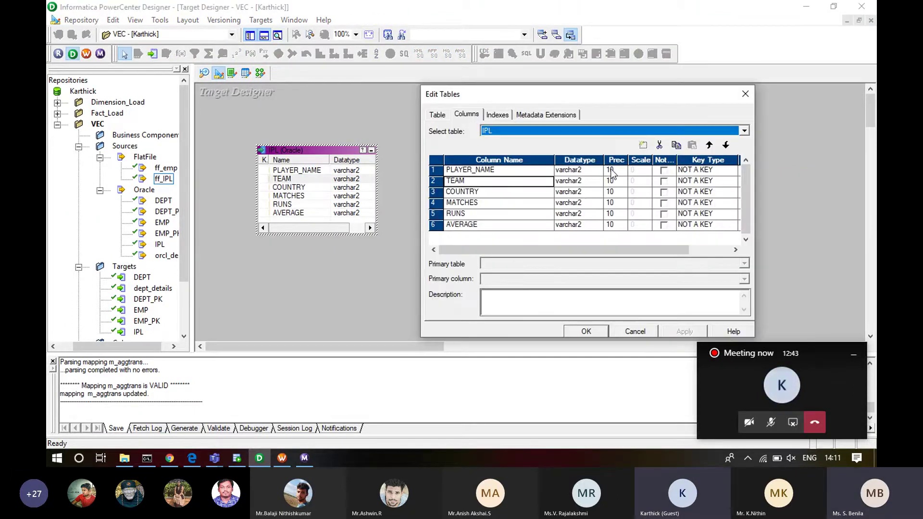
pyautogui.click(611, 171)
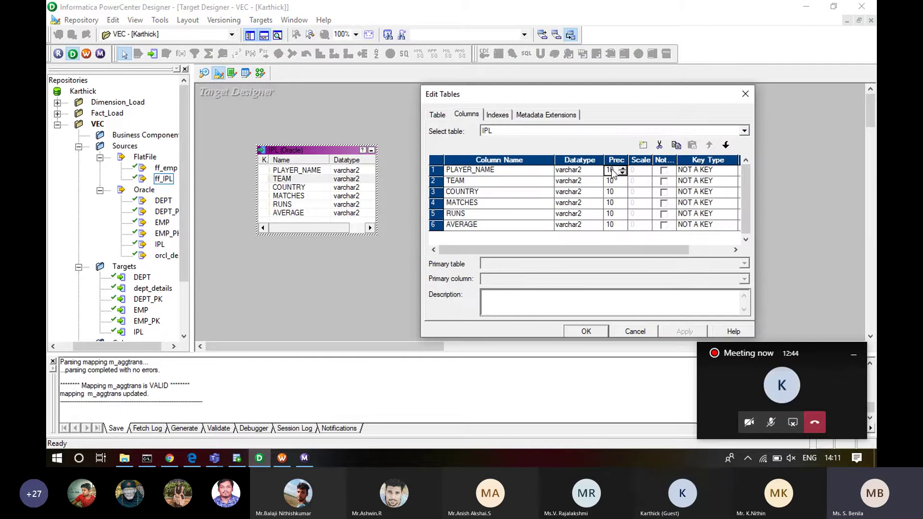
pyautogui.write('25')
pyautogui.press('Down')
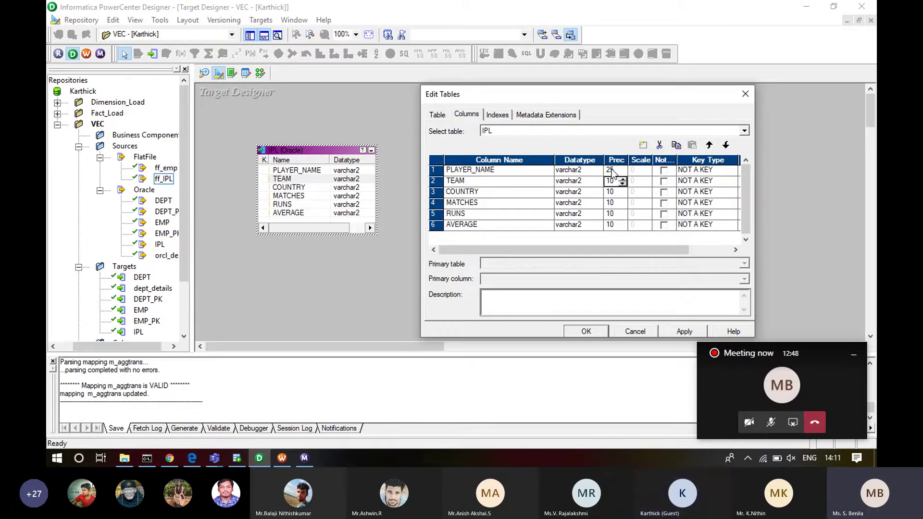
# - Set the precision of the TEAM and COUNTRY columns to 15
pyautogui.write('15')
pyautogui.press('Down')
pyautogui.write('1')
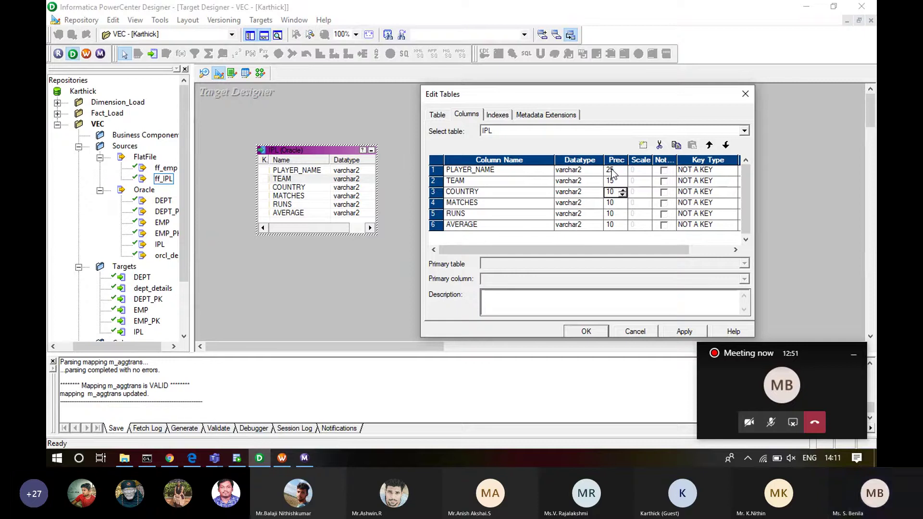
pyautogui.write('5')
pyautogui.press('Down')
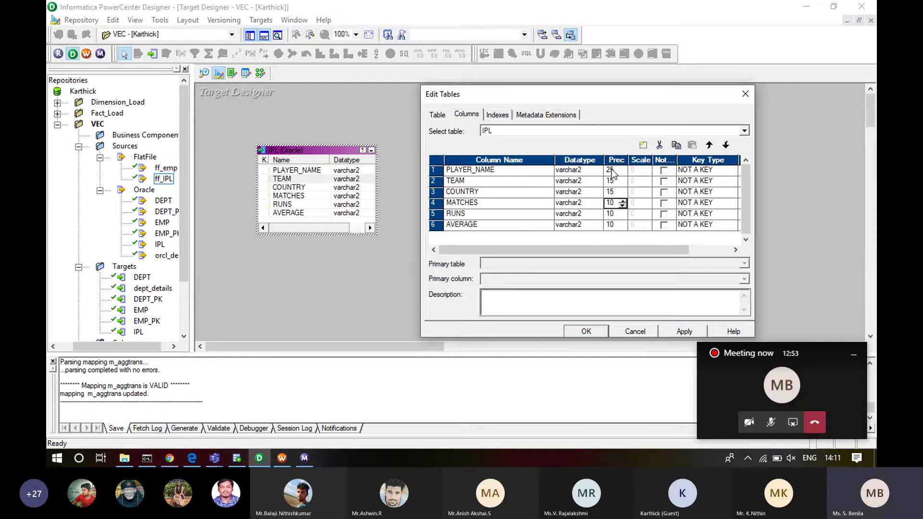
# - Set the MATCHES column's precision to 5, apply the column changes and save the IPL target to the repository
pyautogui.write('5')
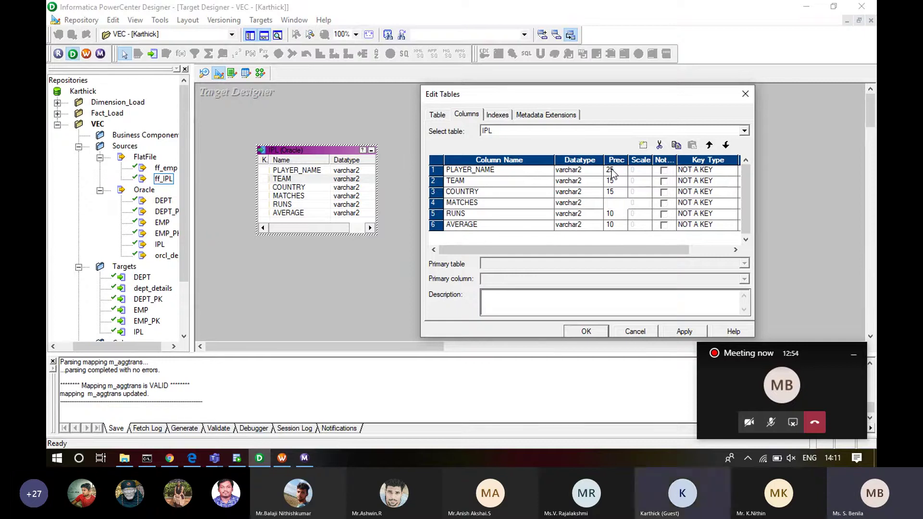
pyautogui.press('Down')
pyautogui.press('Down')
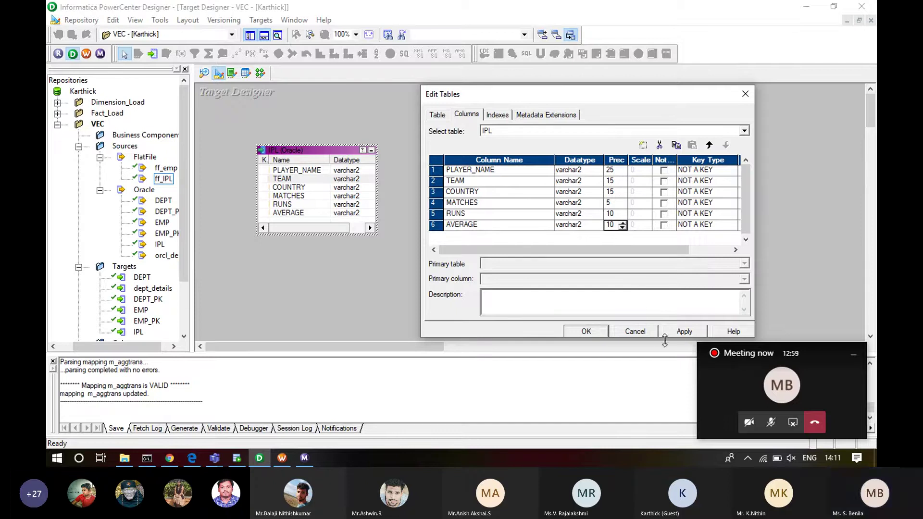
pyautogui.click(684, 331)
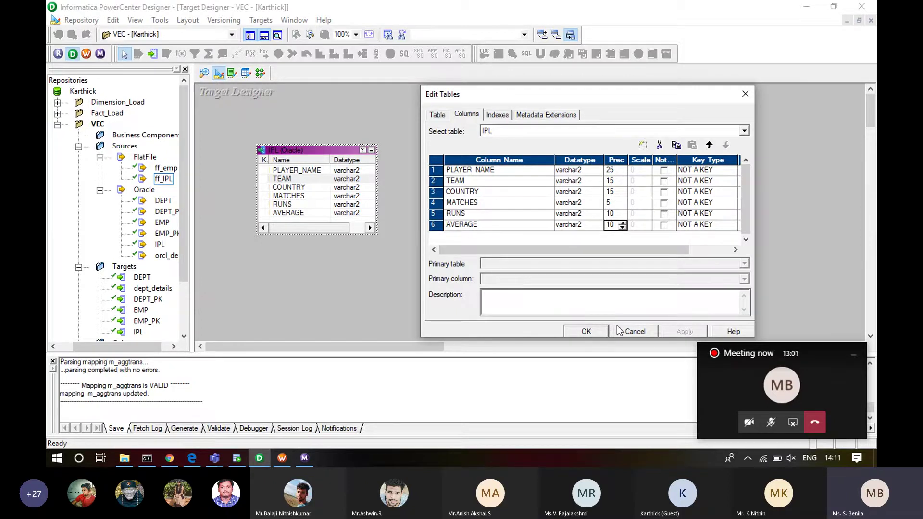
pyautogui.click(585, 331)
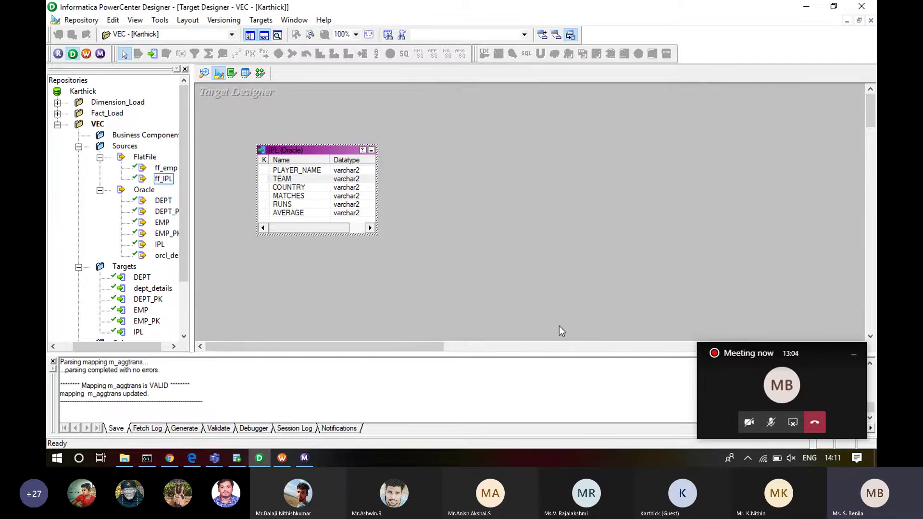
pyautogui.hotkey('ctrl', 's')
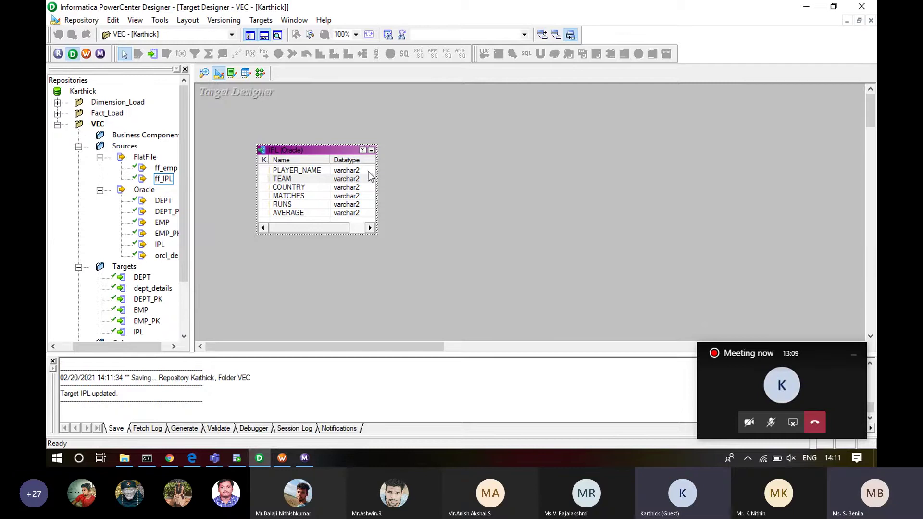
# - Return to the m_aggtrans mapping in the Mapping Designer and view its expression and IPL1 target
pyautogui.click(233, 74)
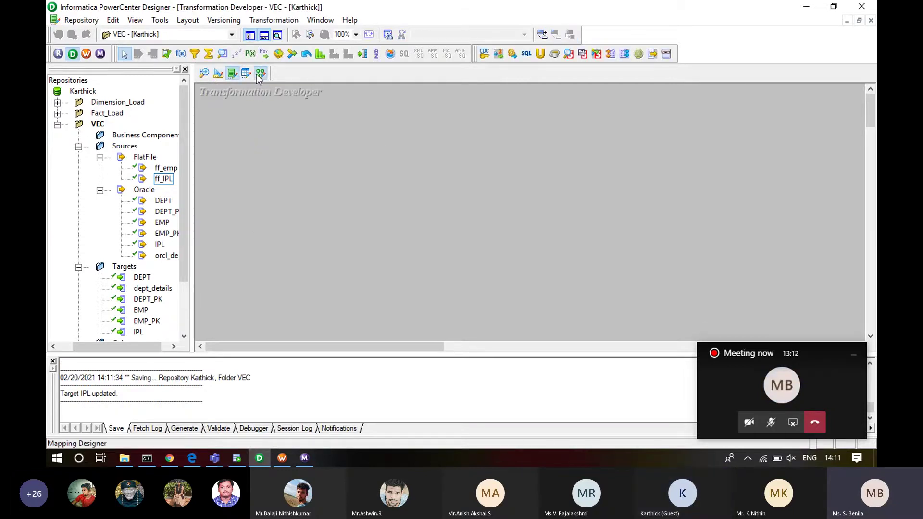
pyautogui.click(259, 74)
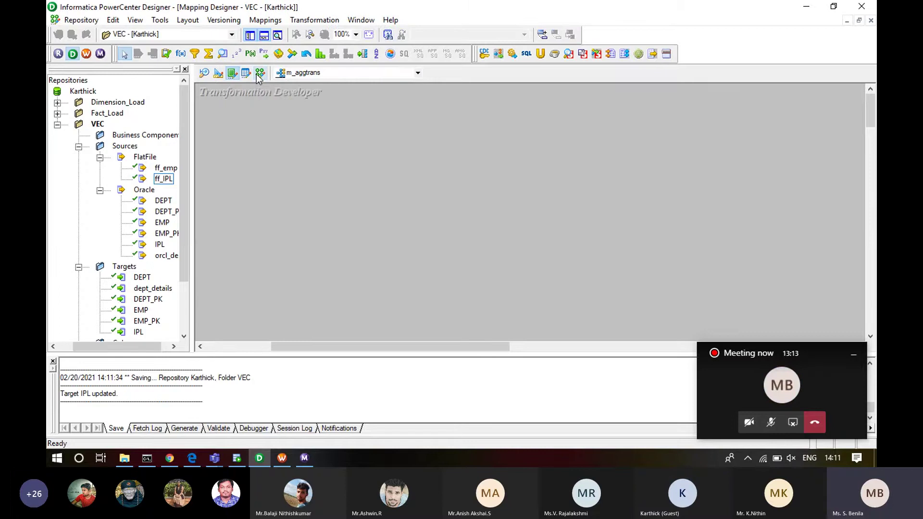
pyautogui.moveTo(390, 345); pyautogui.dragTo(423, 347)
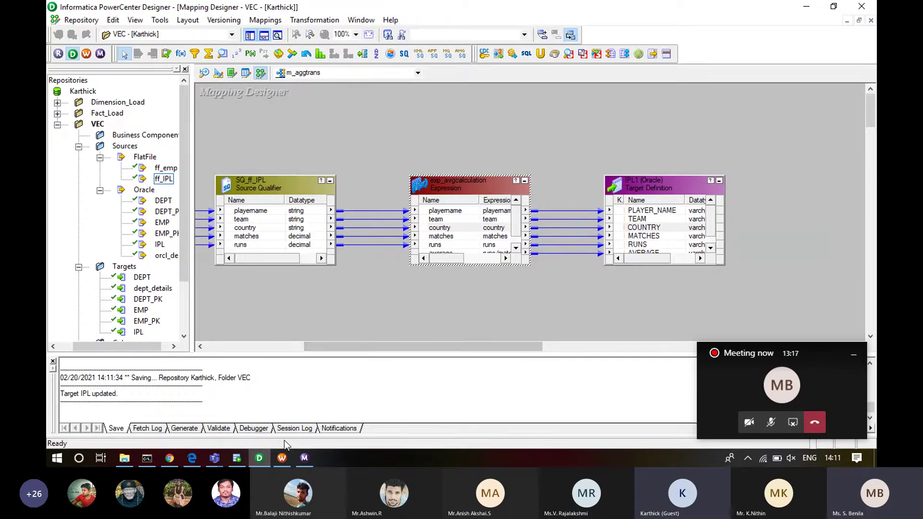
# - Switch to Workflow Manager, enable the Truncate target table option for the IPL1 target in session s_m_aggtrans, and save the workflow
pyautogui.click(282, 460)
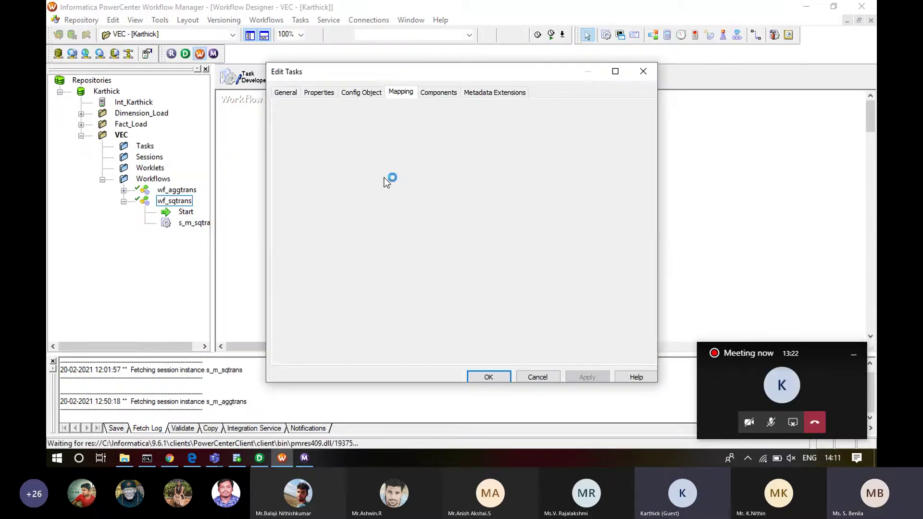
pyautogui.click(318, 206)
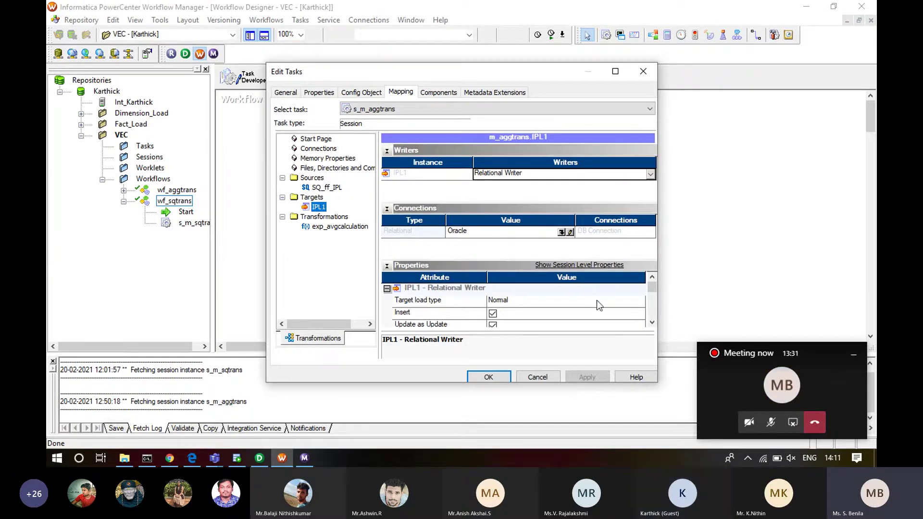
pyautogui.click(652, 322)
pyautogui.click(652, 322)
pyautogui.click(652, 322)
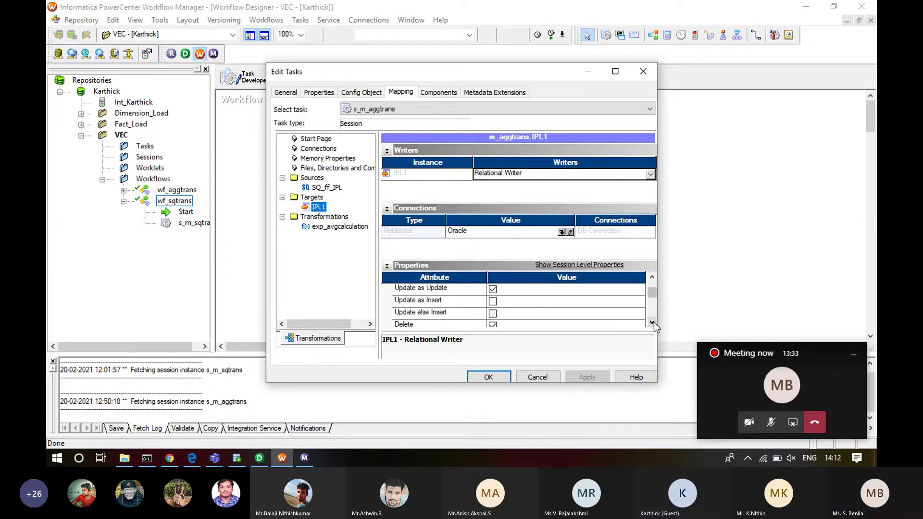
pyautogui.click(652, 322)
pyautogui.click(652, 322)
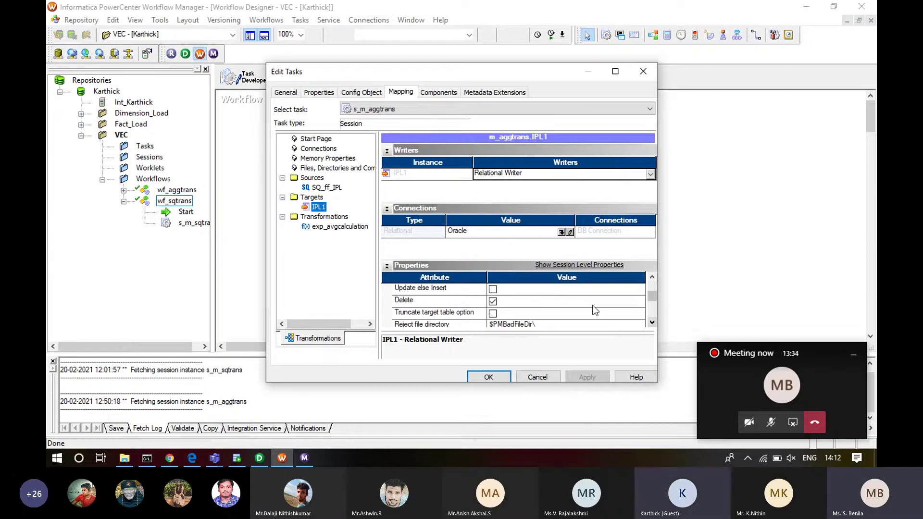
pyautogui.click(493, 314)
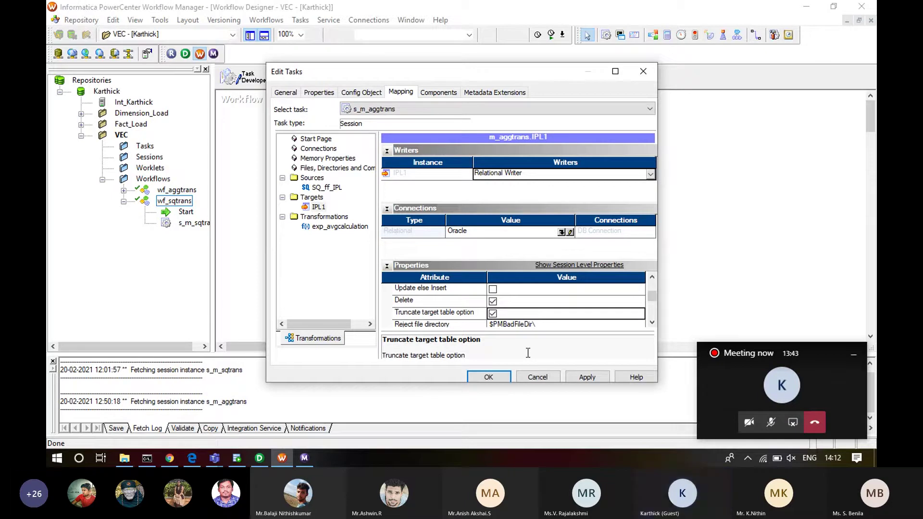
pyautogui.click(582, 378)
pyautogui.click(486, 377)
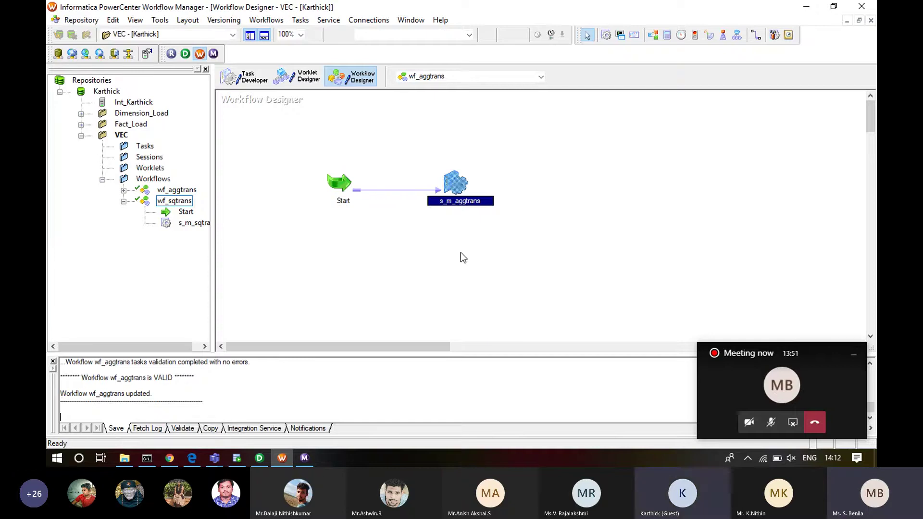
# - Run the wf_aggtrans workflow from its Start task
pyautogui.rightClick(341, 184)
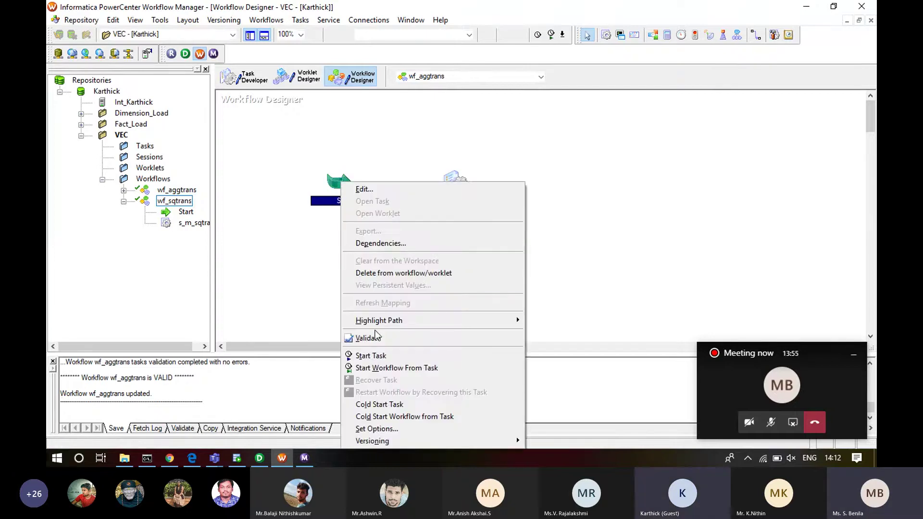
pyautogui.click(386, 368)
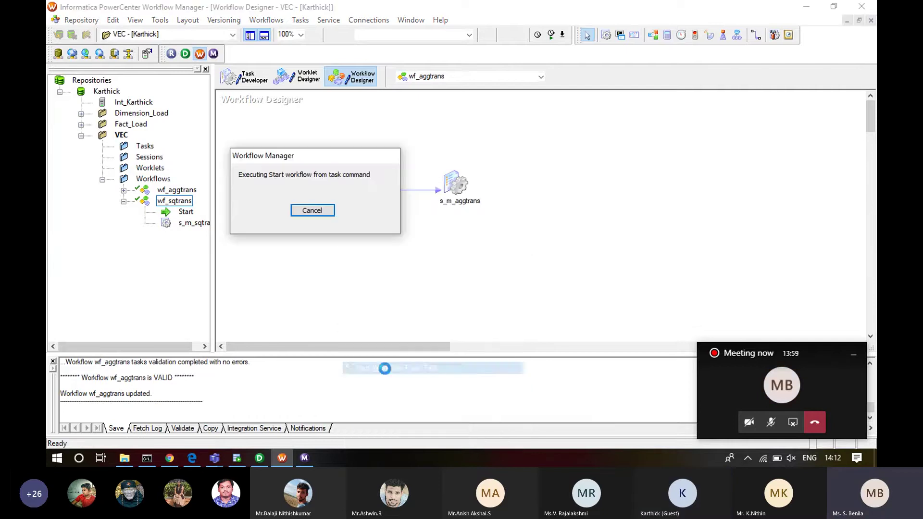
# - Switch between SQL Developer's SELECT * FROM IPL query and Workflow Monitor to follow the wf_aggtrans run
pyautogui.click(260, 458)
pyautogui.click(236, 459)
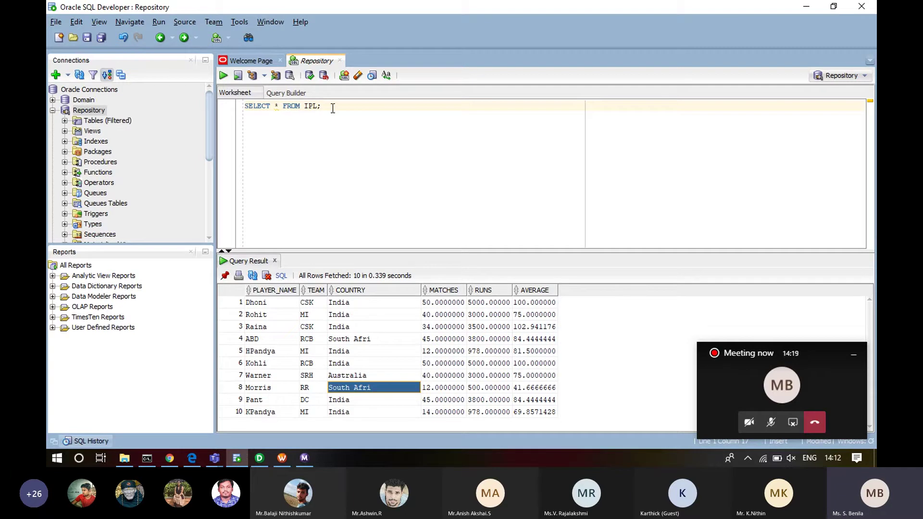
pyautogui.click(303, 460)
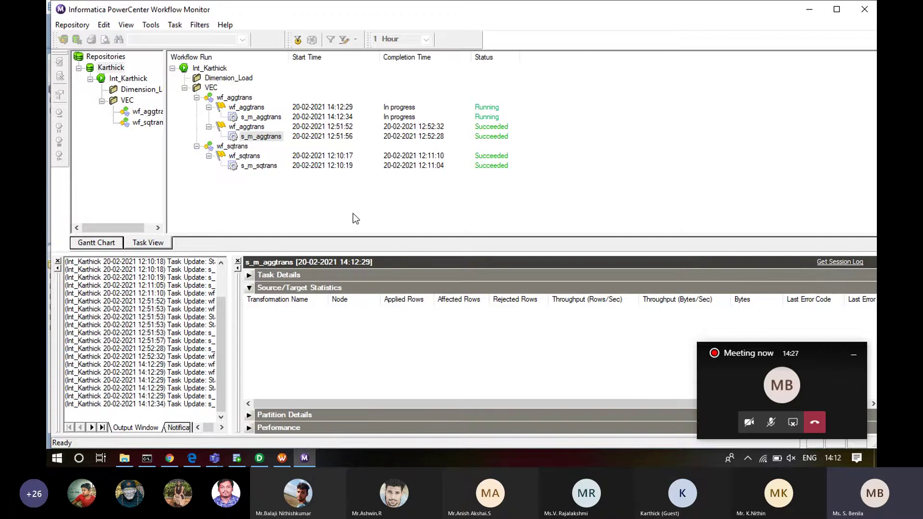
pyautogui.click(246, 461)
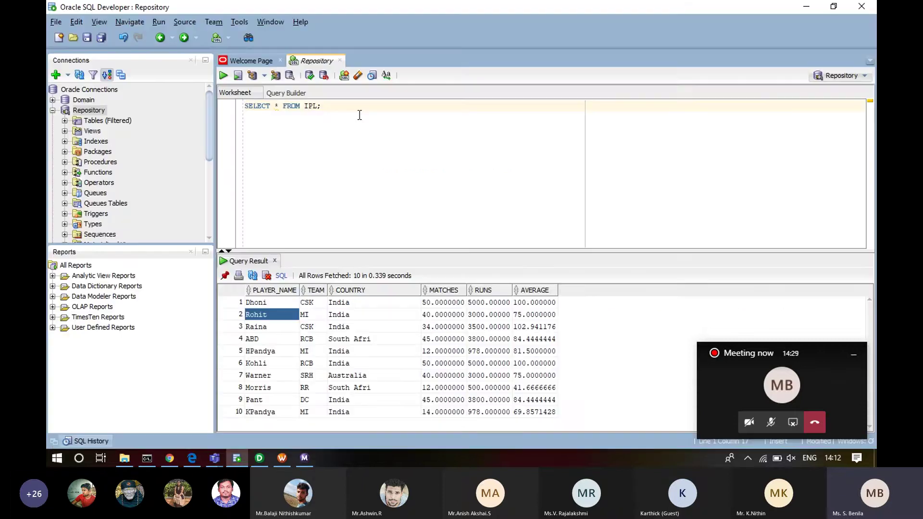
pyautogui.click(333, 107)
pyautogui.click(305, 459)
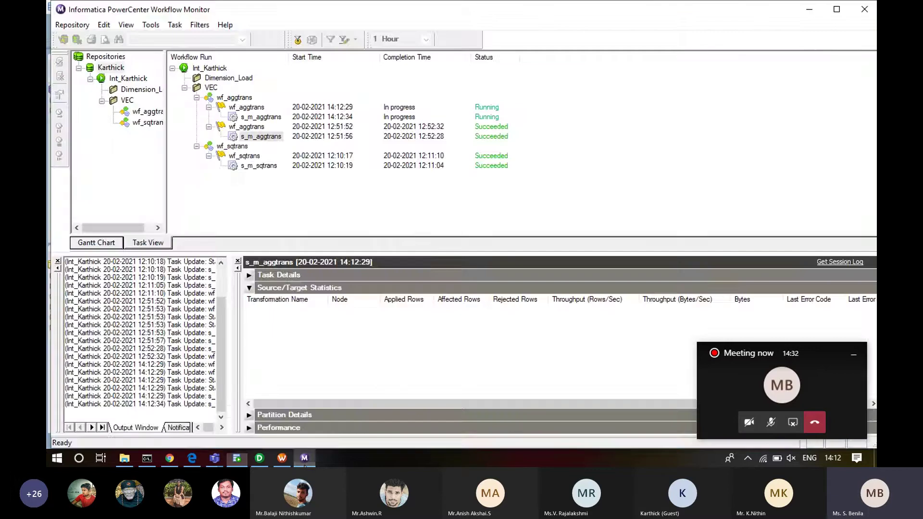
pyautogui.click(305, 459)
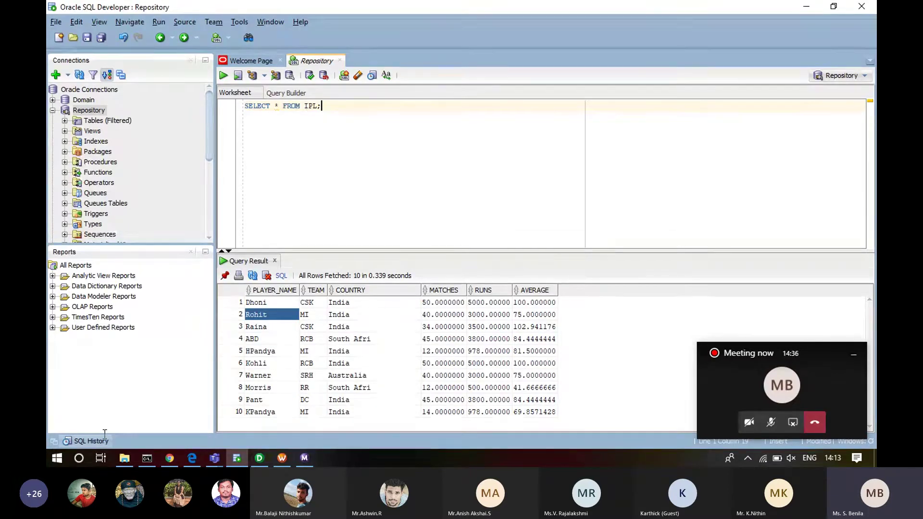
pyautogui.moveTo(314, 459)
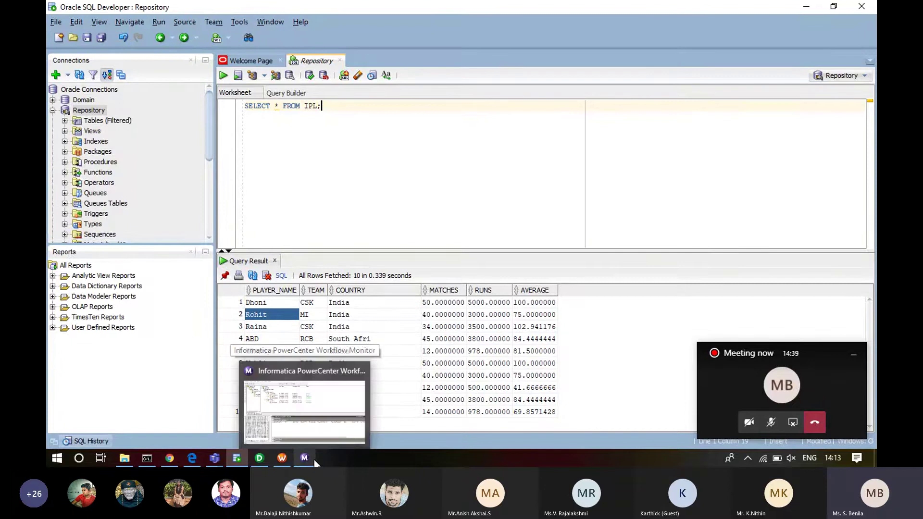
pyautogui.click(313, 459)
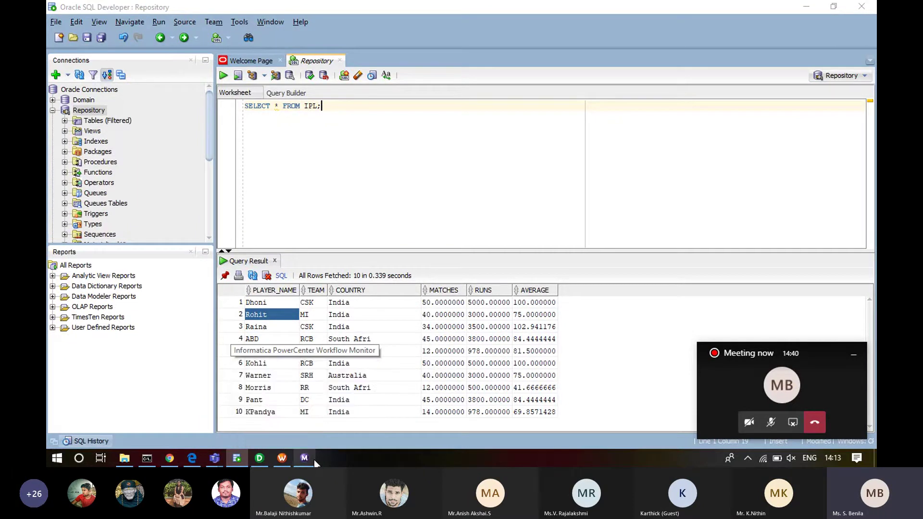
pyautogui.click(313, 459)
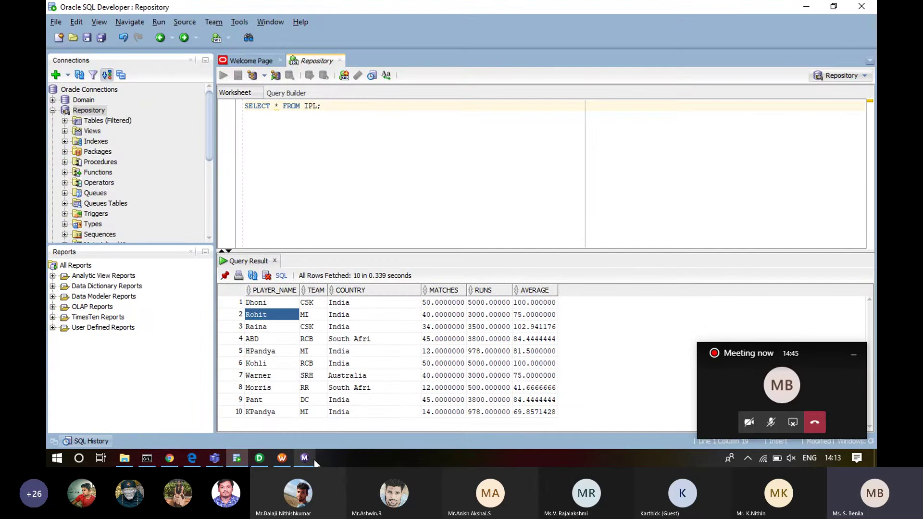
pyautogui.hotkey('ctrl', 'a')
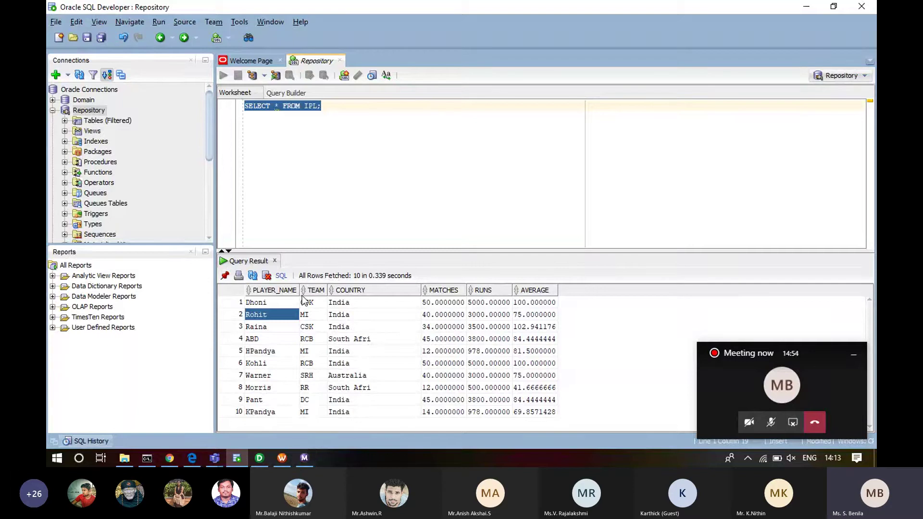
# - Check the latest s_m_aggtrans run's status and source/target statistics in Workflow Monitor, and return to SQL Developer
pyautogui.click(304, 459)
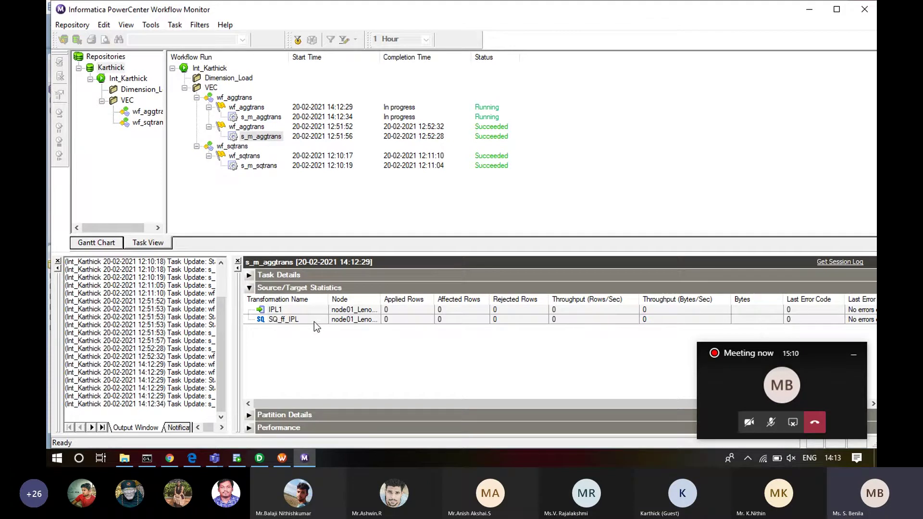
pyautogui.click(260, 117)
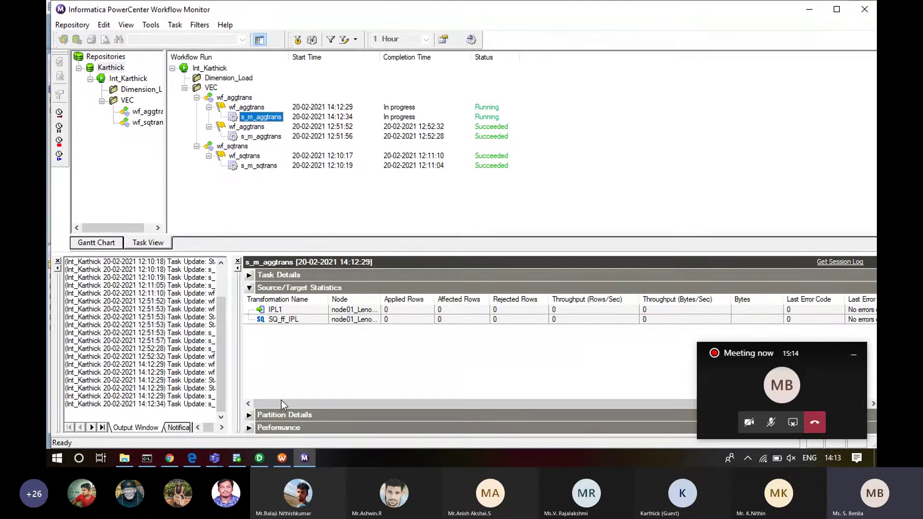
pyautogui.click(236, 458)
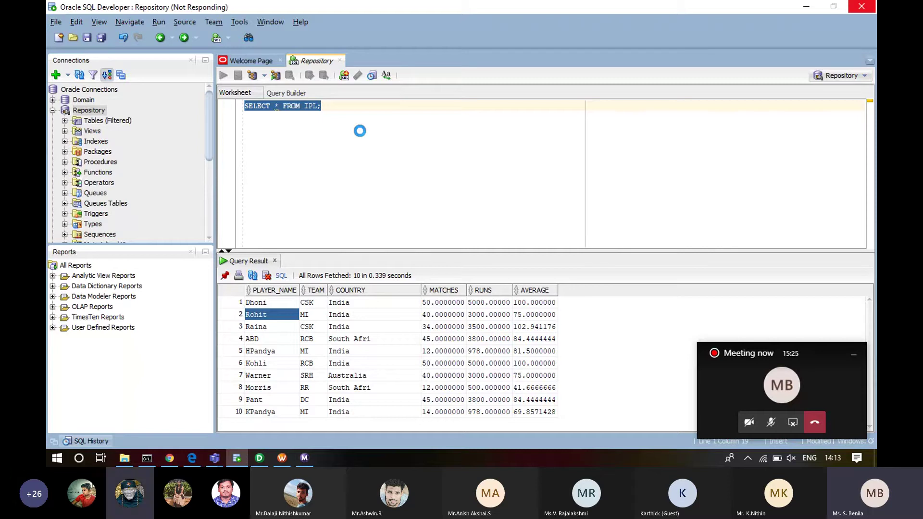
pyautogui.click(309, 463)
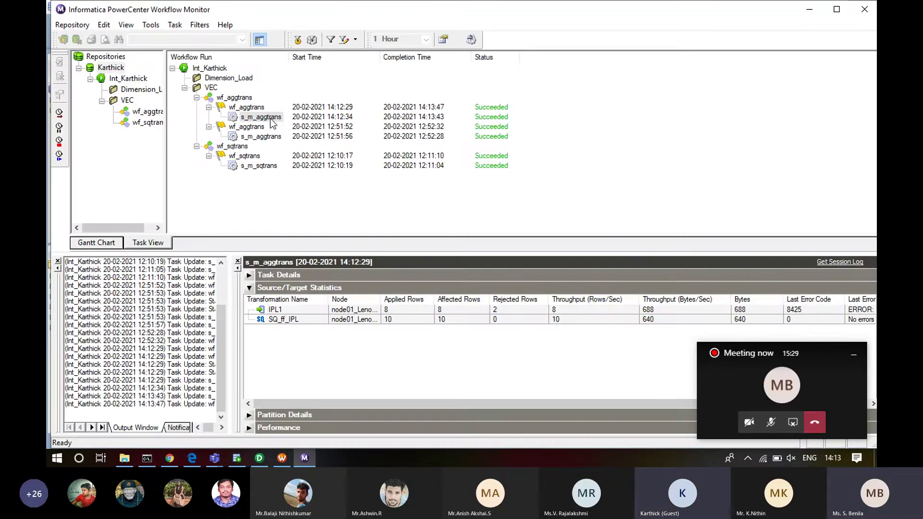
pyautogui.click(271, 120)
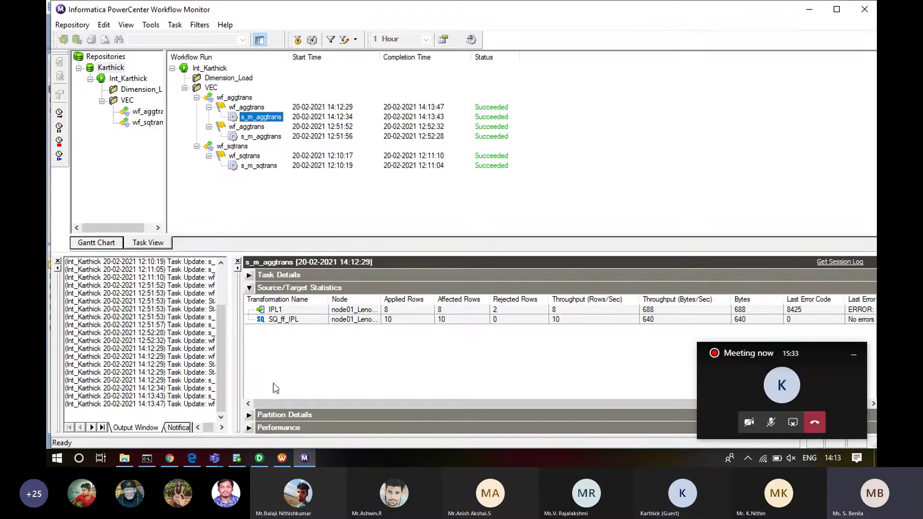
pyautogui.click(311, 459)
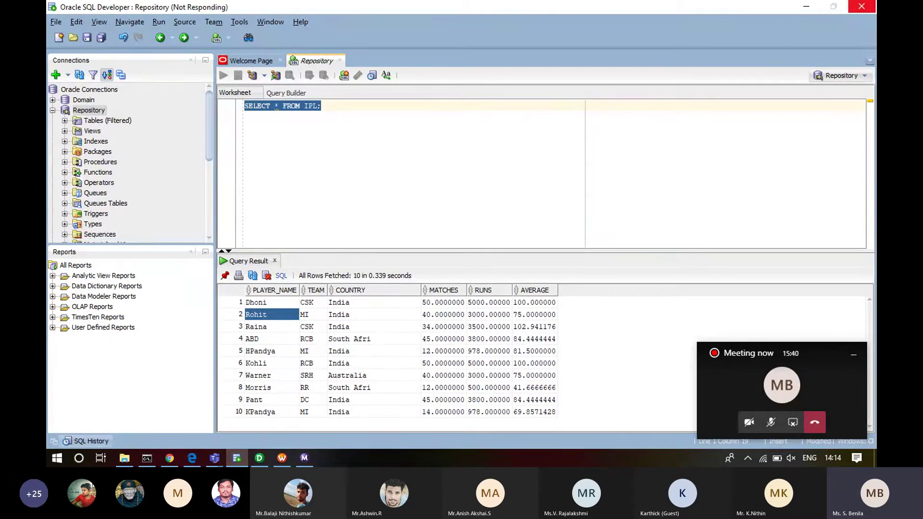
# - Open the session log of the latest s_m_aggtrans run from Workflow Monitor and go to its writer error entries
pyautogui.click(303, 460)
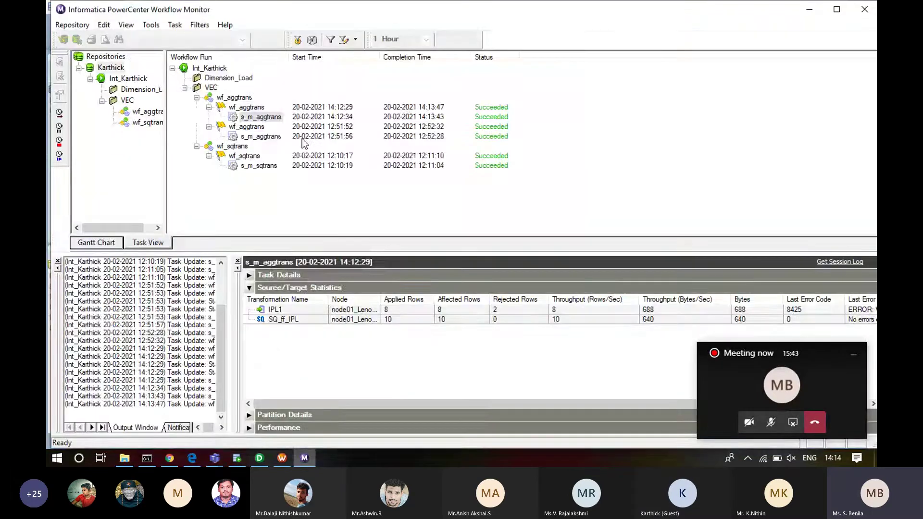
pyautogui.rightClick(263, 117)
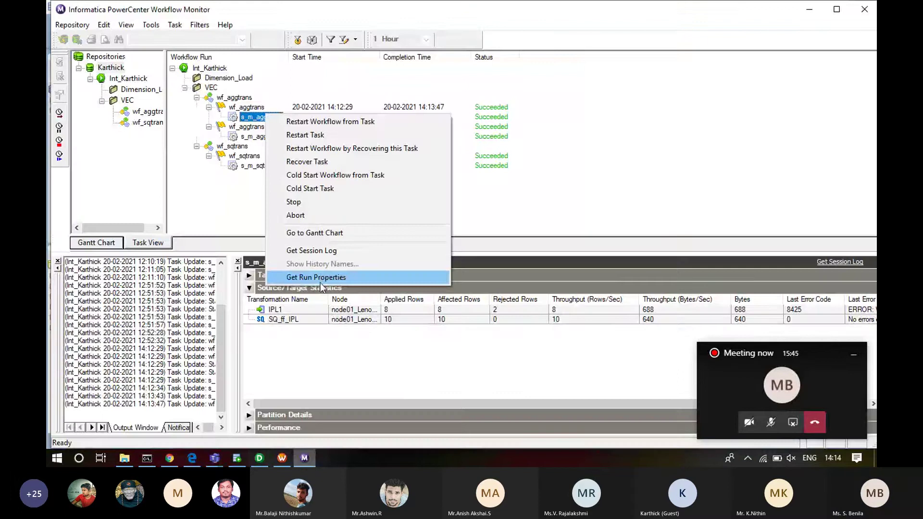
pyautogui.click(324, 254)
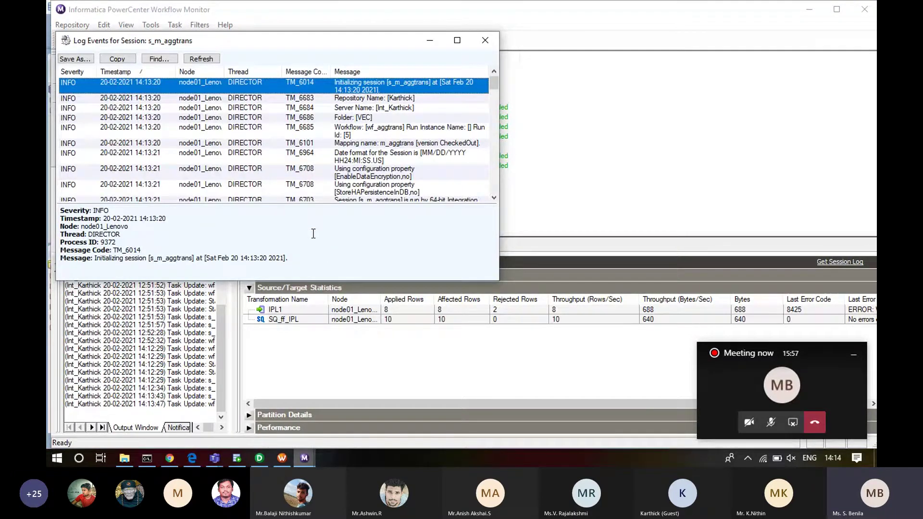
pyautogui.click(293, 159)
pyautogui.scroll(-10, 293, 162)
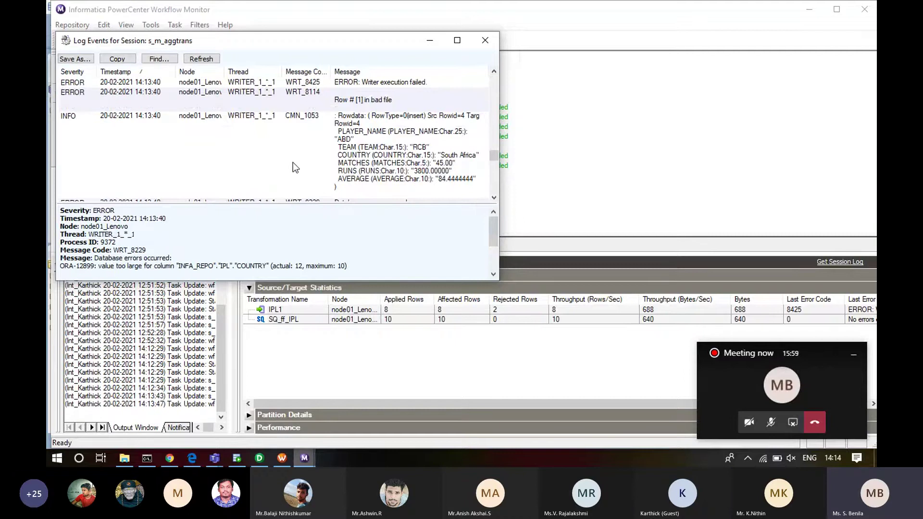
# - Examine the log's rejected-row data and the database error for the IPL table's COUNTRY column
pyautogui.click(339, 84)
pyautogui.press('Down')
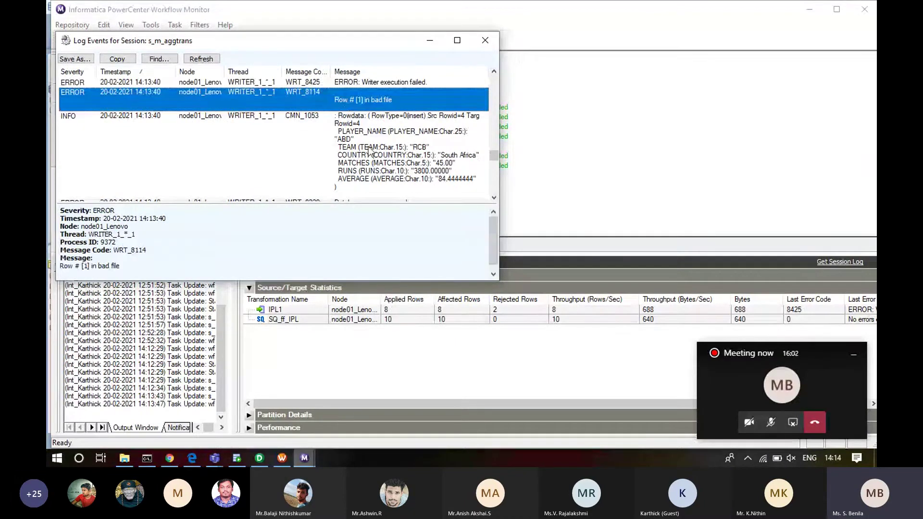
pyautogui.click(370, 149)
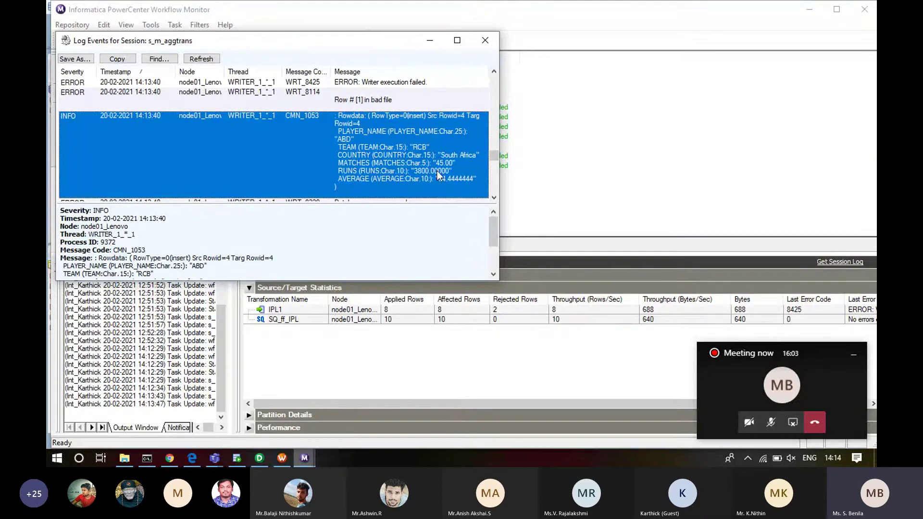
pyautogui.click(493, 197)
pyautogui.click(493, 197)
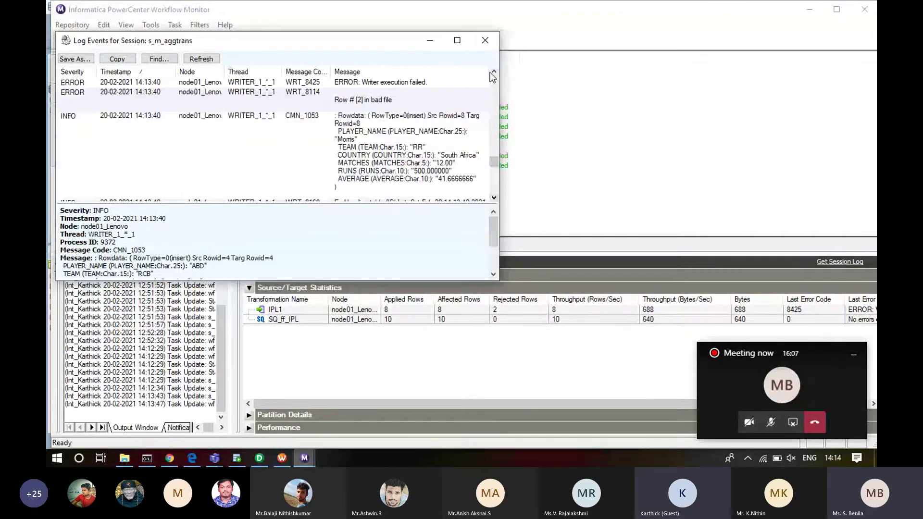
pyautogui.click(494, 71)
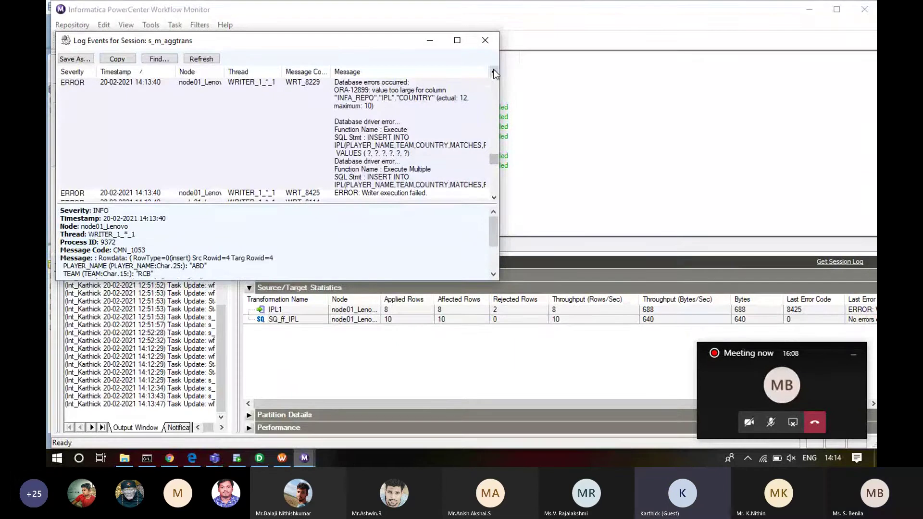
pyautogui.click(425, 99)
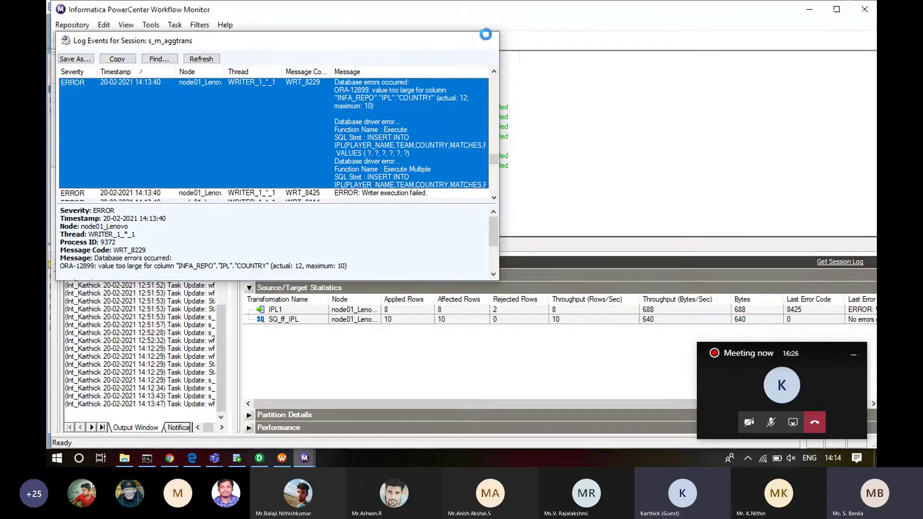
# - Close the session log, switch to PowerCenter Designer and bring up the IPL target in the Target Designer
pyautogui.click(304, 458)
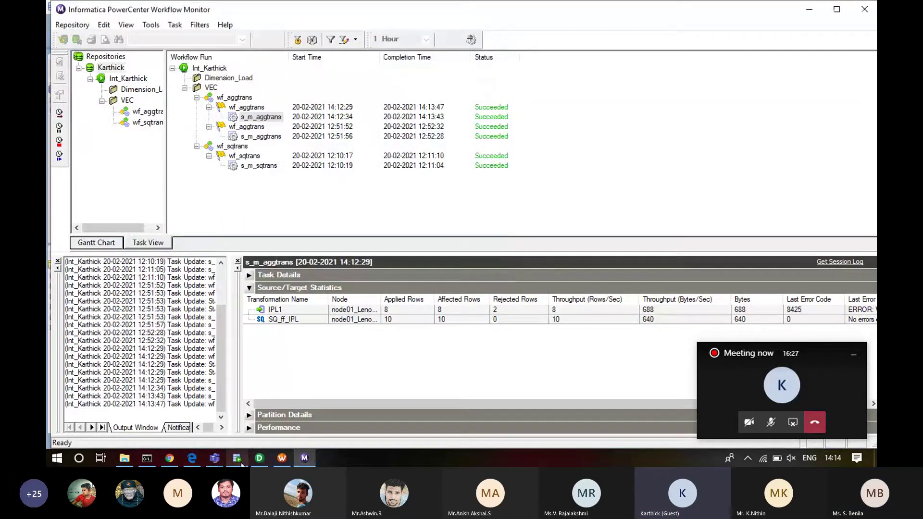
pyautogui.click(260, 459)
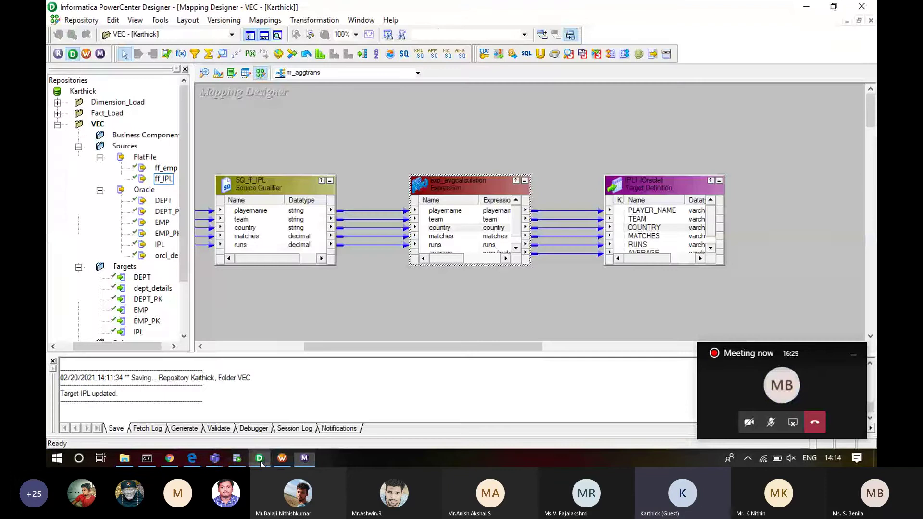
pyautogui.moveTo(319, 345); pyautogui.dragTo(238, 345)
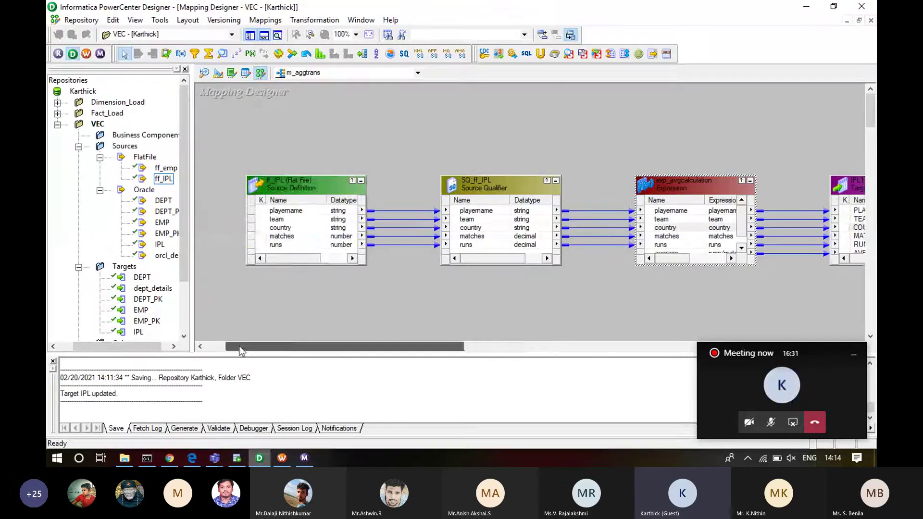
pyautogui.click(219, 72)
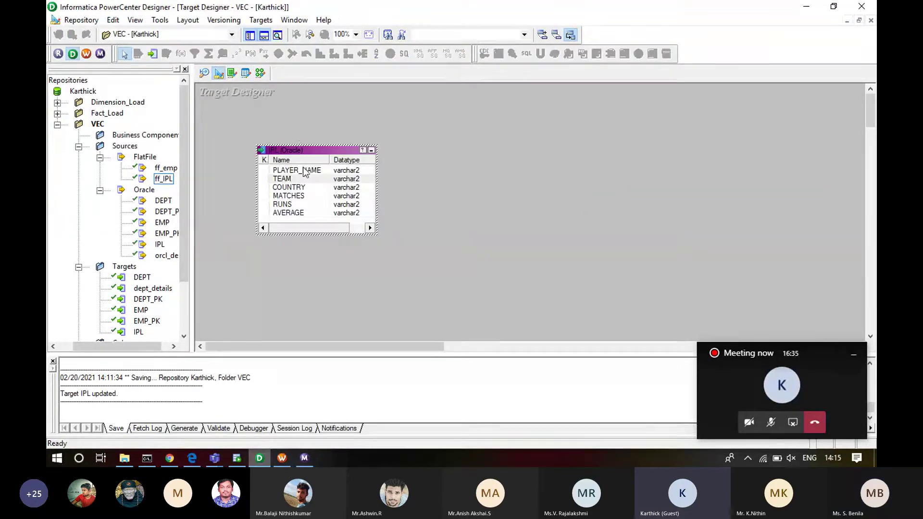
pyautogui.click(304, 181)
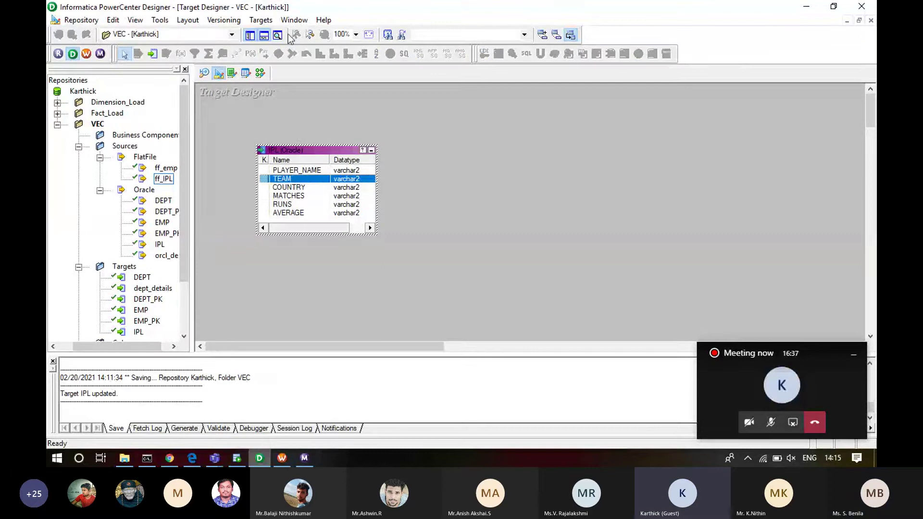
# - Try to generate and execute the Create table SQL for the selected IPL target, overwriting MKTABLES.SQL
pyautogui.click(260, 20)
pyautogui.click(295, 249)
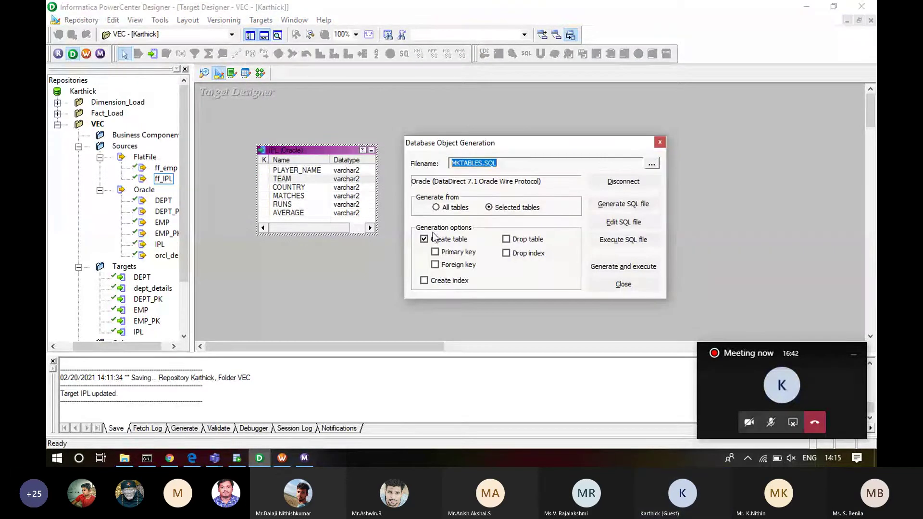
pyautogui.click(630, 267)
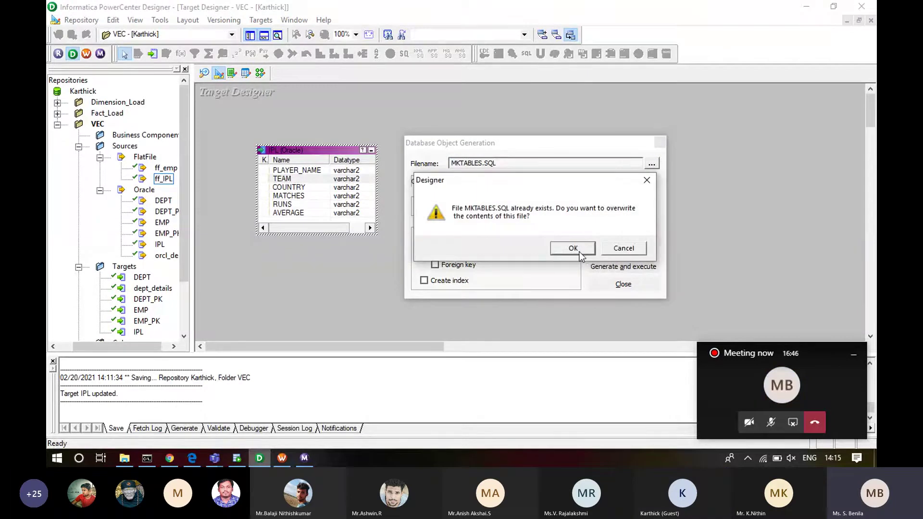
pyautogui.click(574, 249)
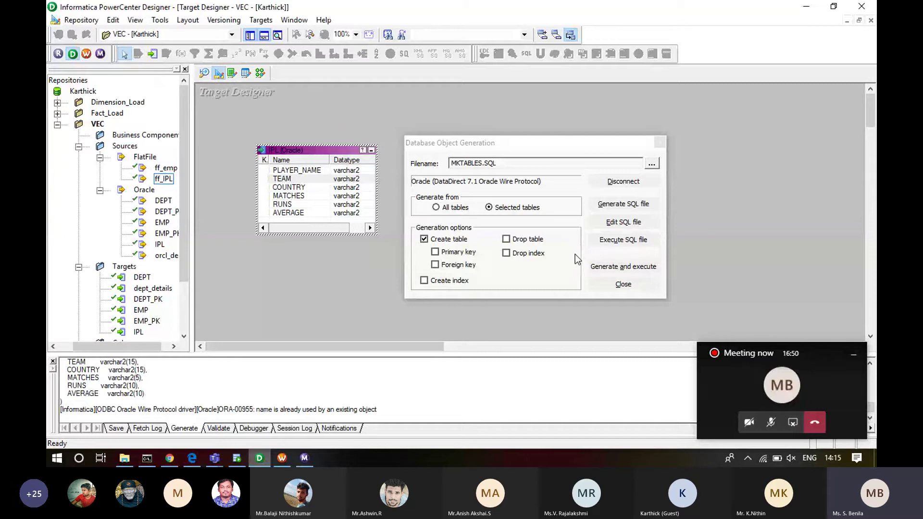
# - Enable the Drop table option, then regenerate and execute the IPL table SQL, overwriting MKTABLES.SQL
pyautogui.click(526, 239)
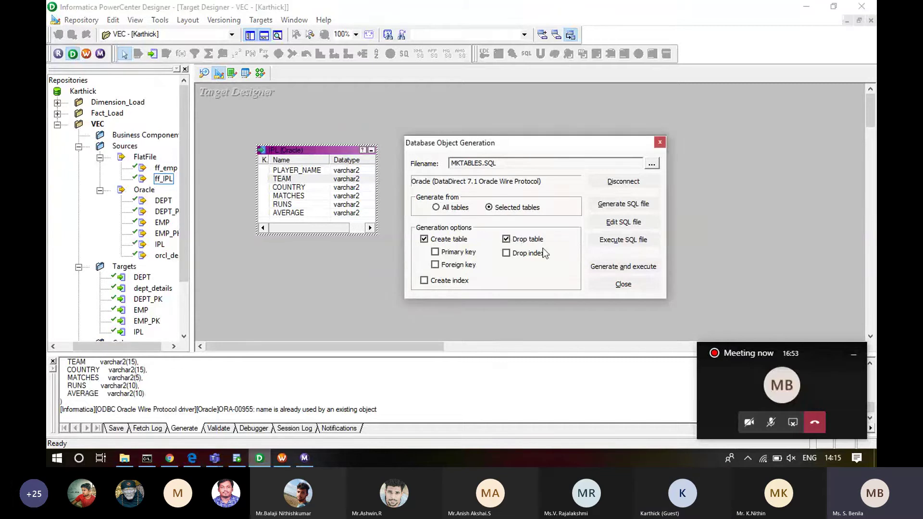
pyautogui.click(623, 267)
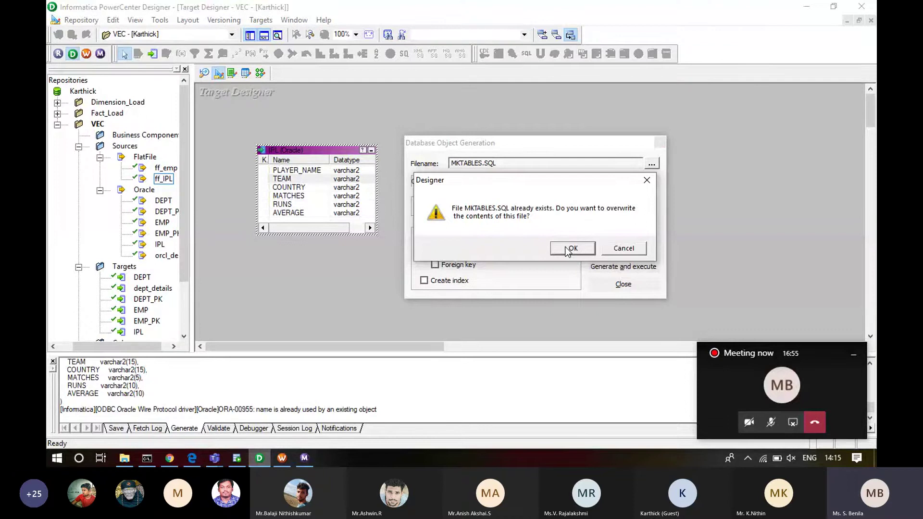
pyautogui.click(566, 248)
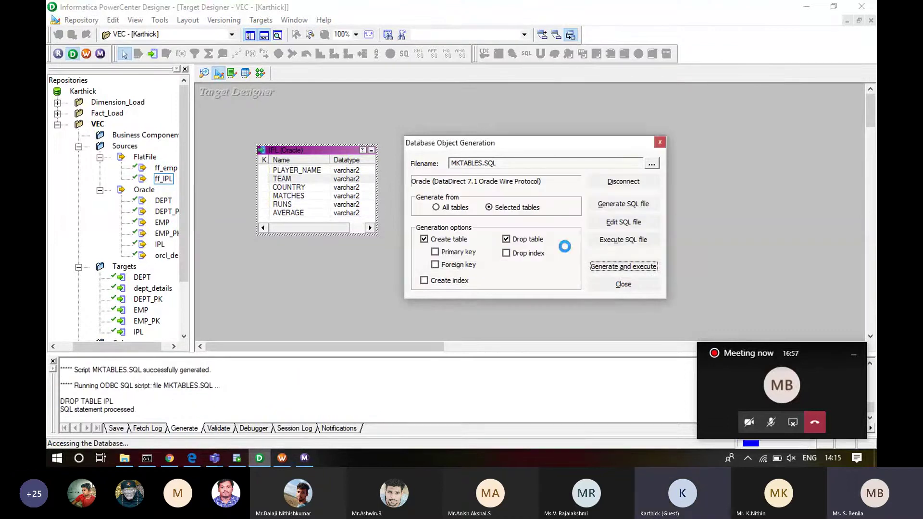
# - Review the generated DROP and CREATE statements for the IPL table in the output log, and close the Database Object Generation dialog
pyautogui.scroll(2, 239, 389)
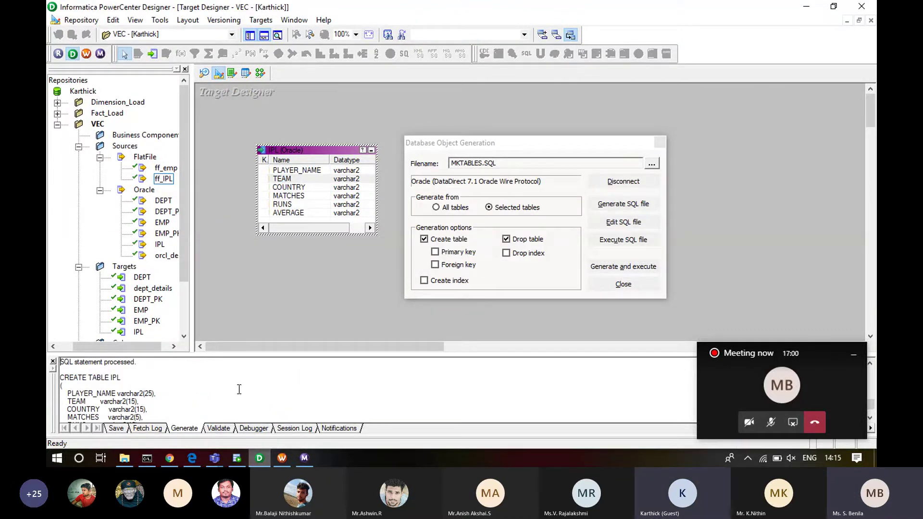
pyautogui.scroll(2, 239, 390)
pyautogui.scroll(-3, 239, 389)
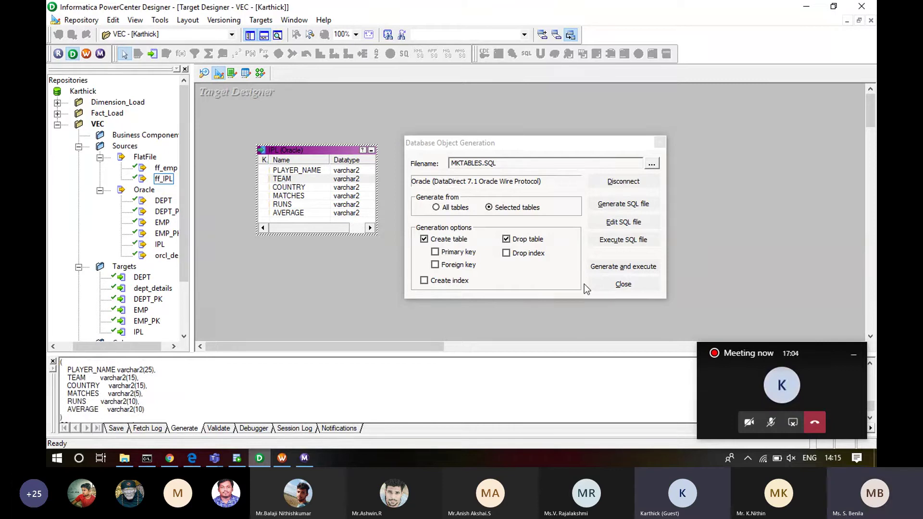
pyautogui.click(617, 284)
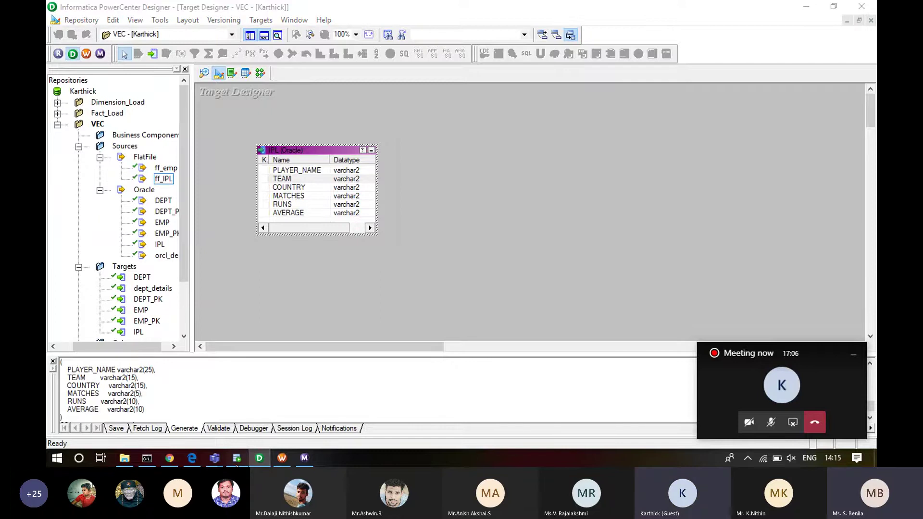
# - Switch to Oracle SQL Developer and rerun SELECT * FROM IPL on the Repository connection to check the recreated table
pyautogui.click(236, 458)
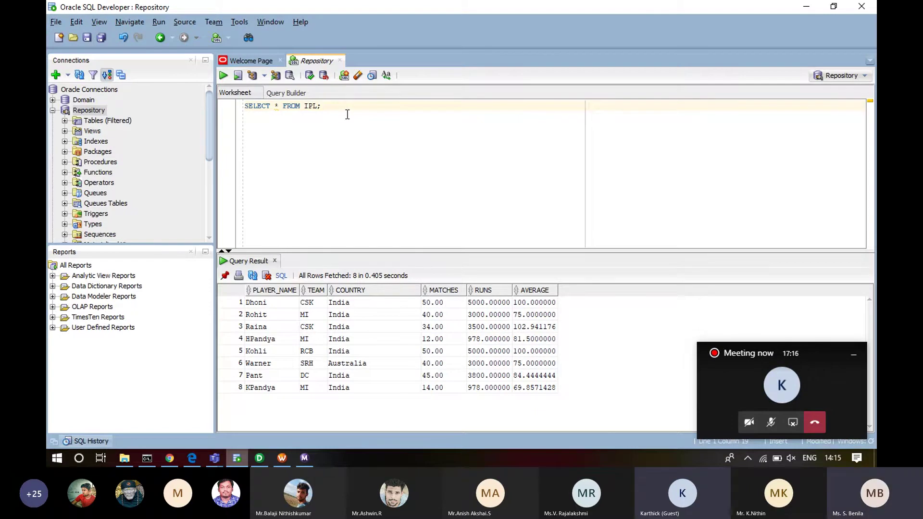
pyautogui.hotkey('ctrl', 'a')
pyautogui.hotkey('ctrl', 'Return')
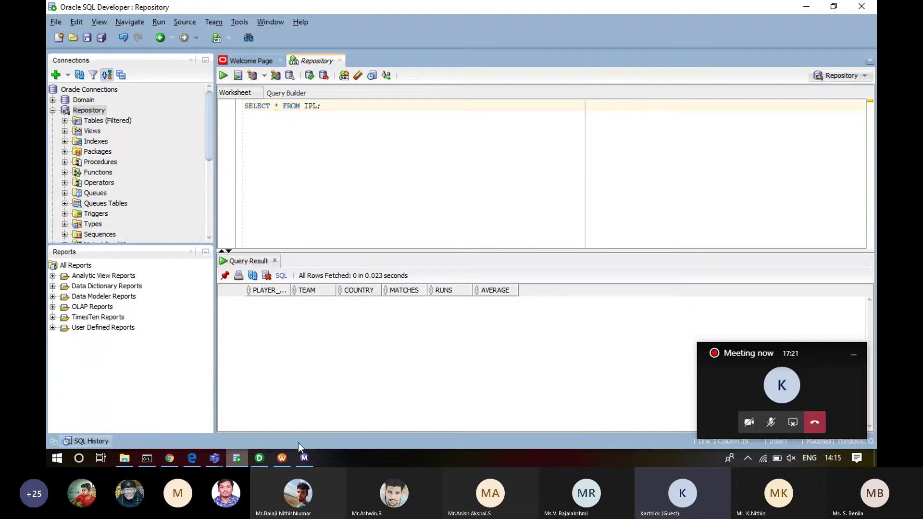
# - Switch to PowerCenter Workflow Monitor and restart the wf_aggtrans workflow from its most recent run
pyautogui.click(306, 458)
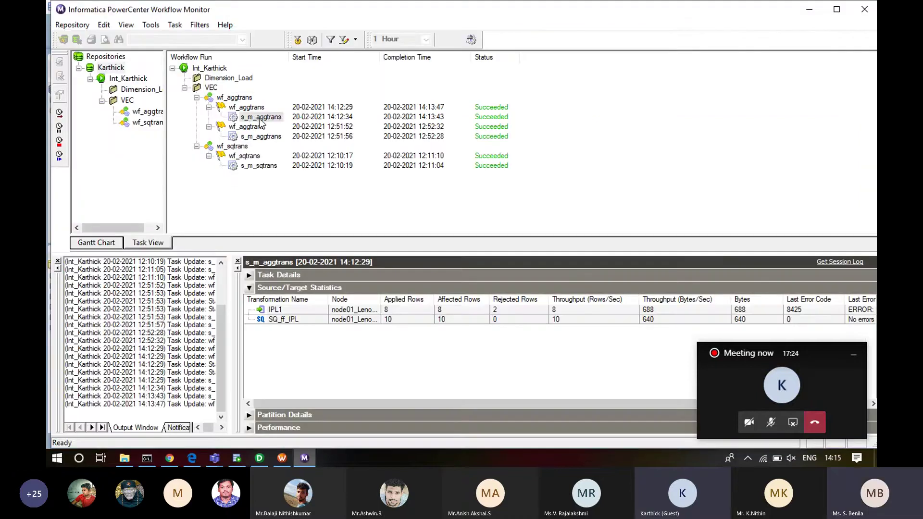
pyautogui.click(260, 120)
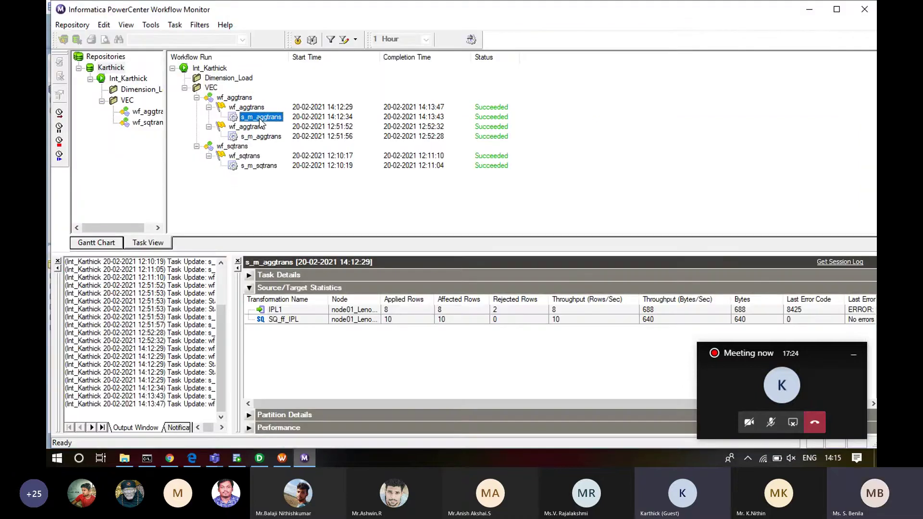
pyautogui.rightClick(259, 120)
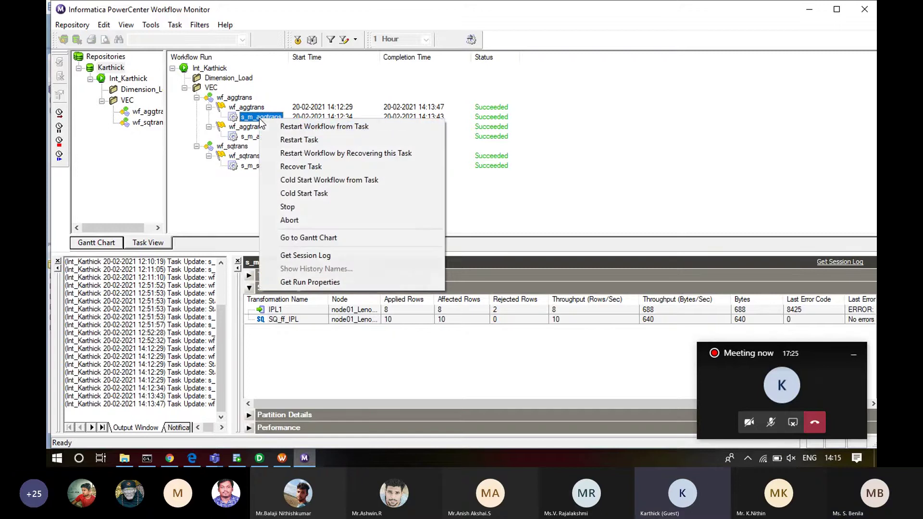
pyautogui.rightClick(255, 106)
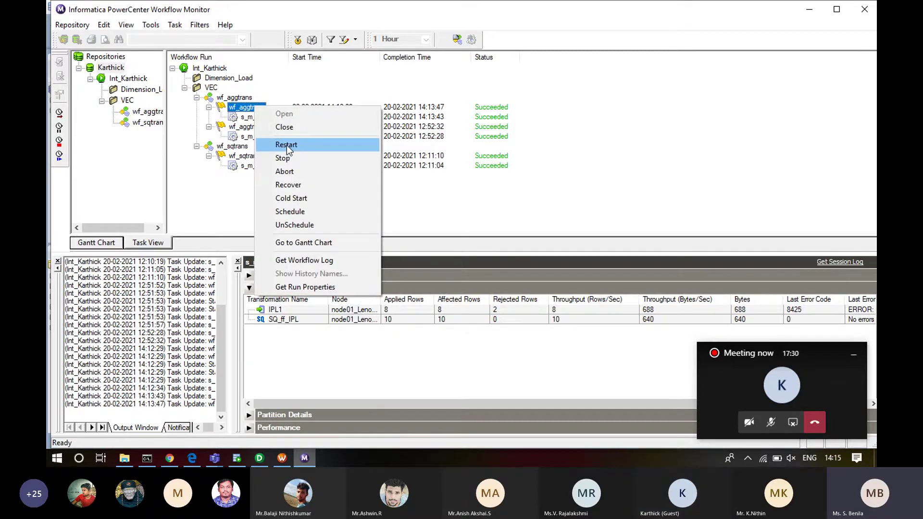
pyautogui.click(286, 145)
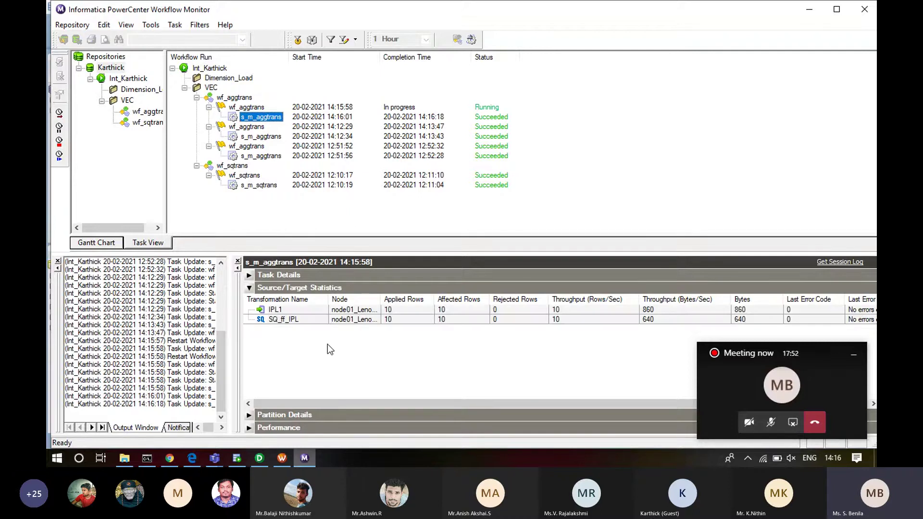
# - Switch to Oracle SQL Developer, rerun SELECT * FROM IPL and inspect the COUNTRY value in the fourth row
pyautogui.click(234, 459)
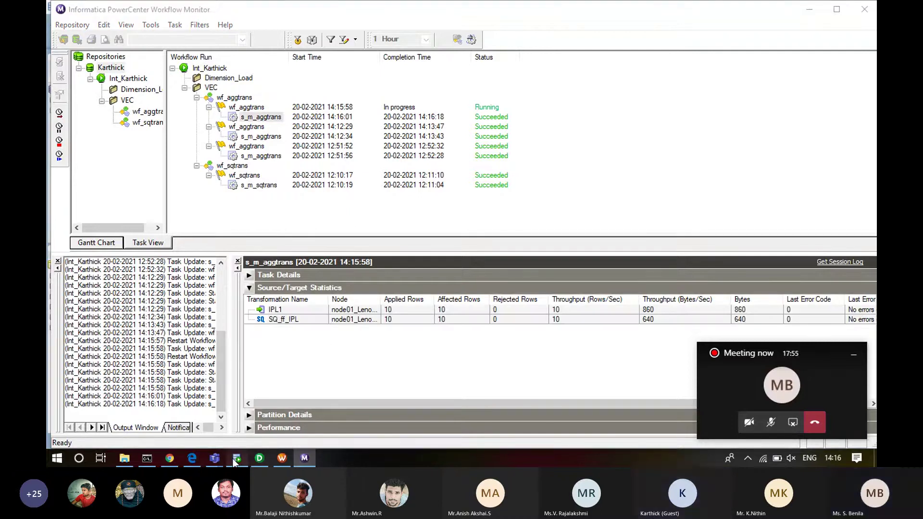
pyautogui.click(234, 460)
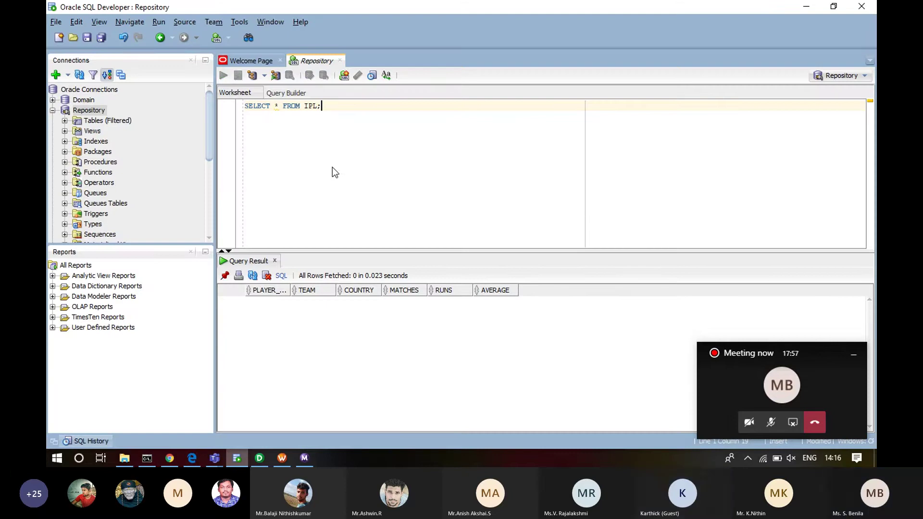
pyautogui.hotkey('ctrl', 'a')
pyautogui.hotkey('ctrl', 'Return')
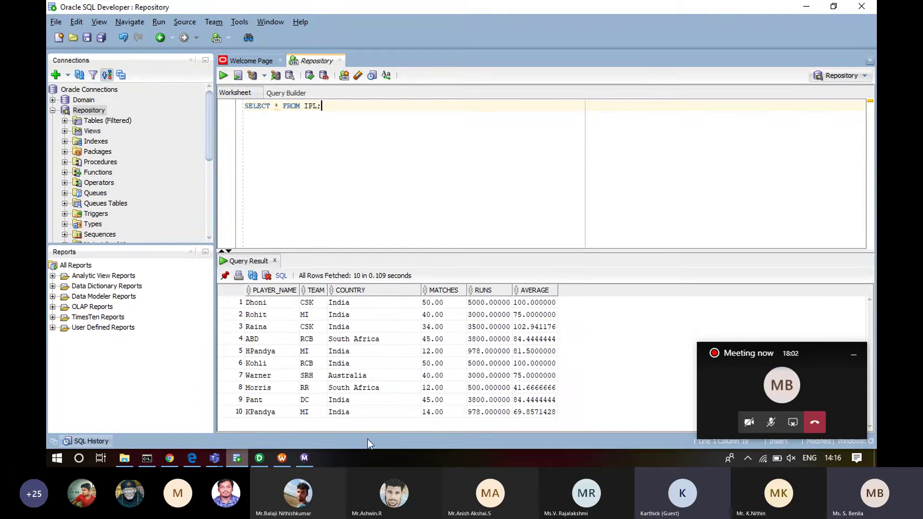
pyautogui.click(383, 342)
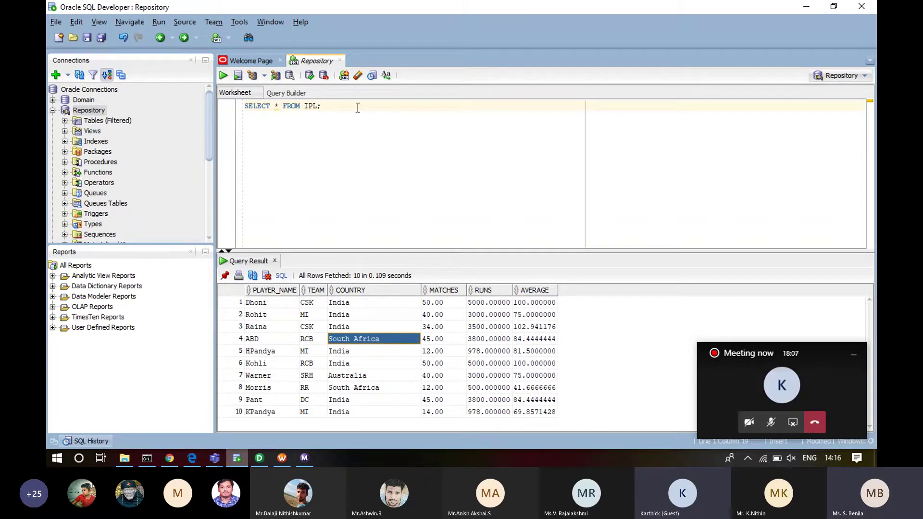
# - Bring up the m_aggtrans mapping in PowerCenter Designer's Mapping Designer, and return to SQL Developer to examine the TEAM values in the IPL query result
pyautogui.click(303, 463)
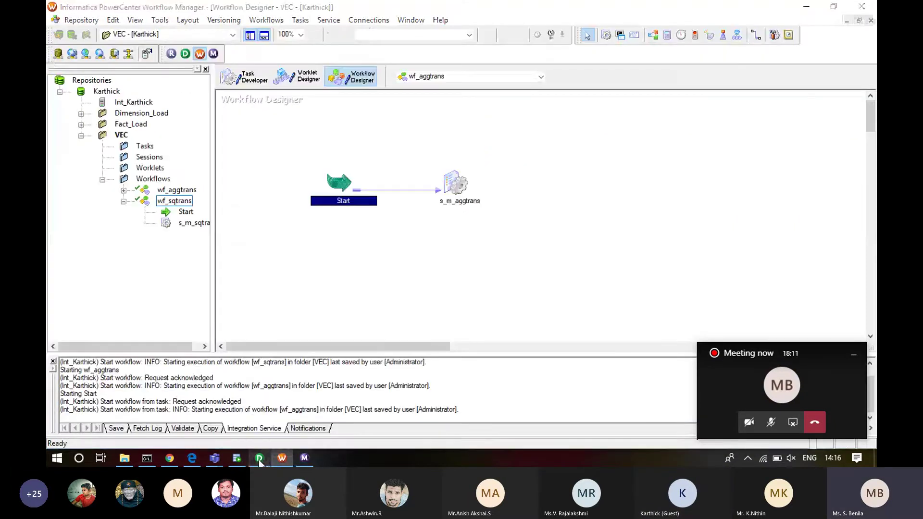
pyautogui.click(259, 73)
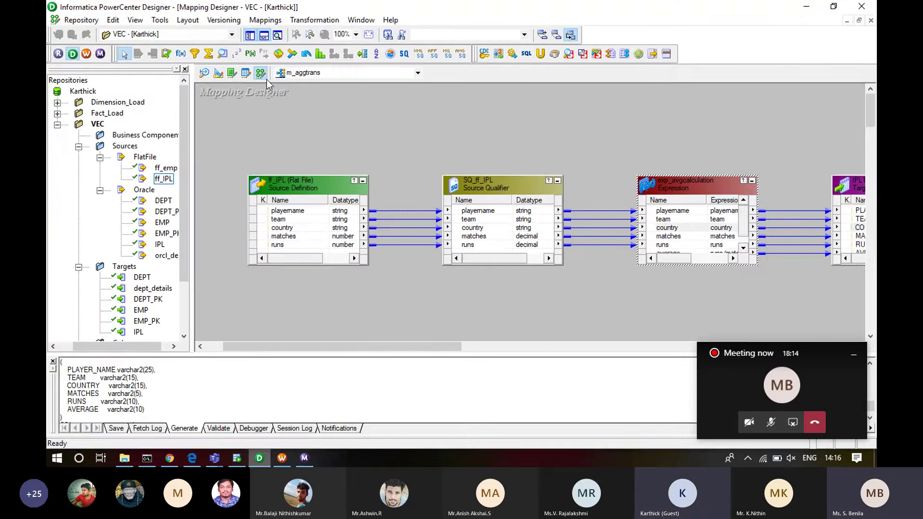
pyautogui.moveTo(387, 346); pyautogui.dragTo(435, 351)
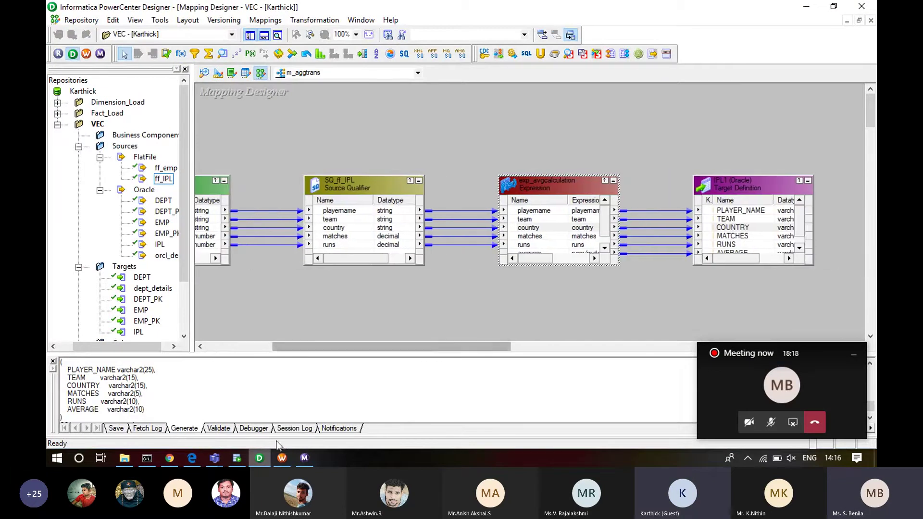
pyautogui.click(237, 458)
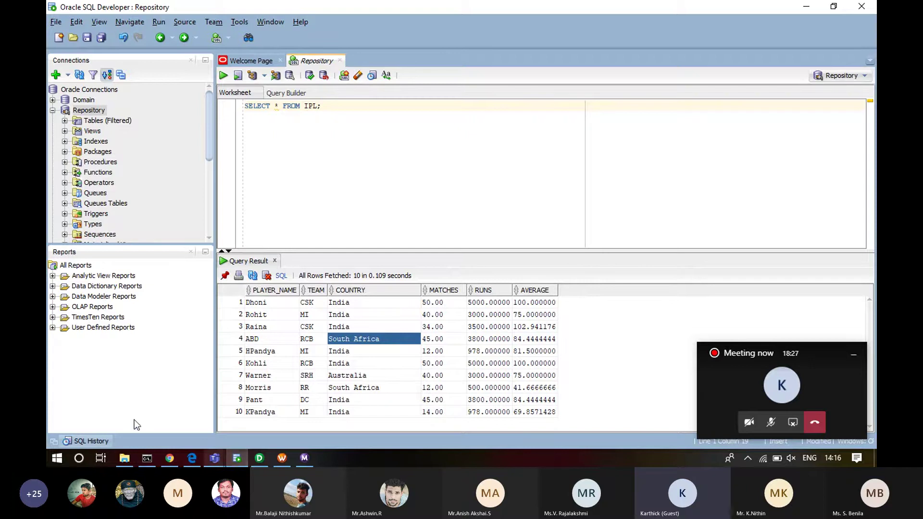
pyautogui.click(311, 315)
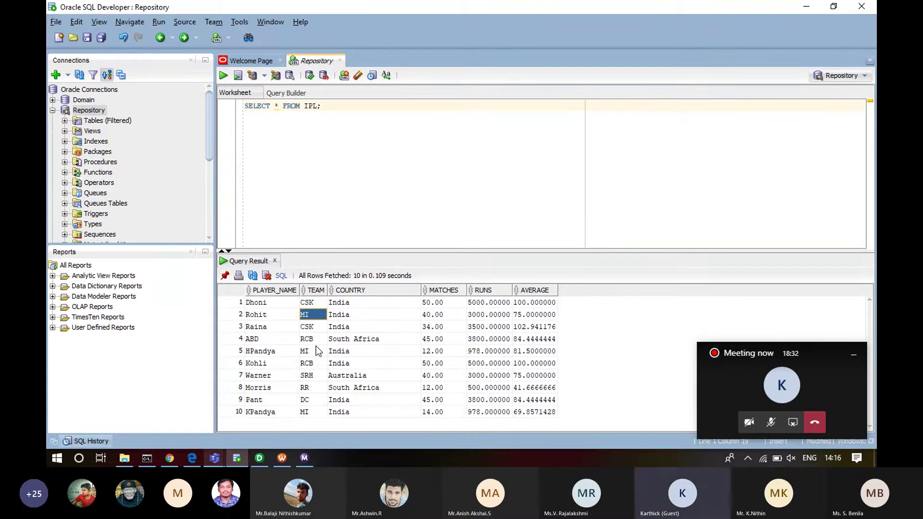
# - Switch to PowerCenter Designer and delete the exp_avgcalculation expression and the IPL1 target from the m_aggtrans mapping
pyautogui.click(261, 457)
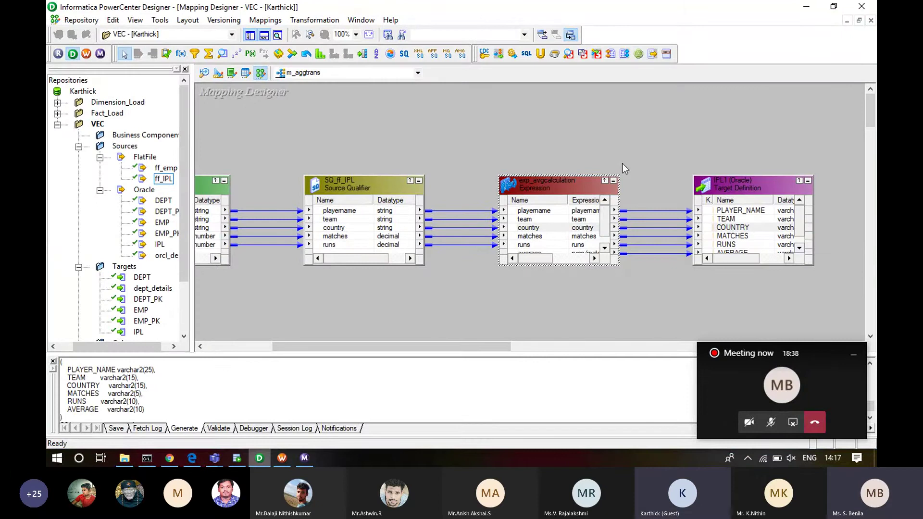
pyautogui.moveTo(558, 150); pyautogui.dragTo(722, 280)
pyautogui.moveTo(486, 169)
pyautogui.mouseDown()
pyautogui.moveTo(455, 151)
pyautogui.moveTo(768, 430)
pyautogui.moveTo(749, 299)
pyautogui.mouseUp()
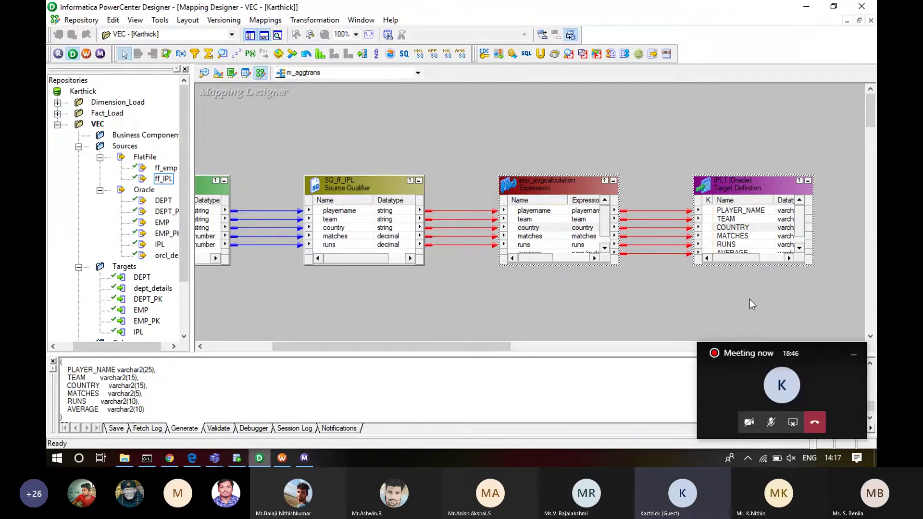
pyautogui.press('Delete')
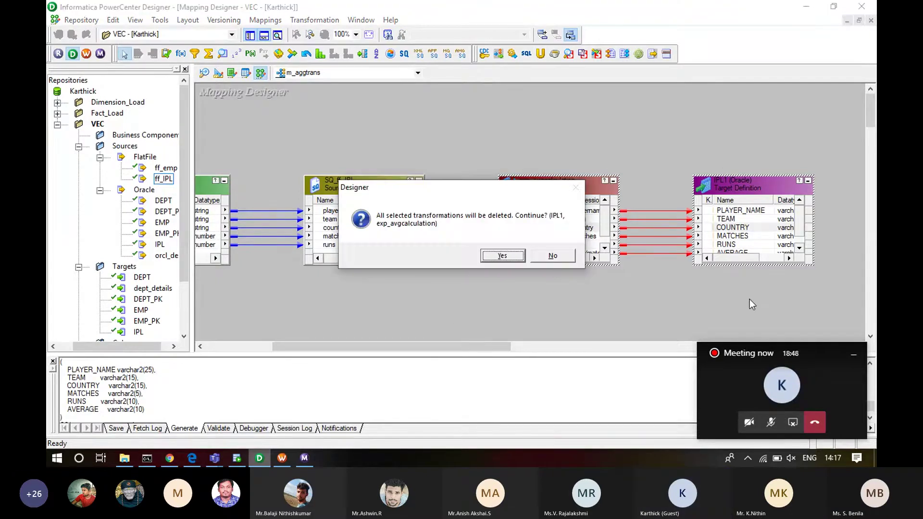
pyautogui.press('Return')
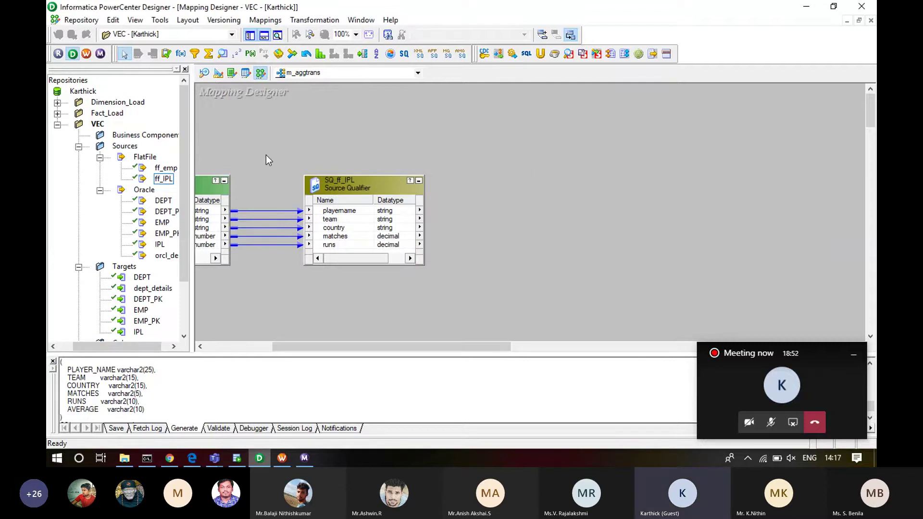
# - Delete the ff_IPL flat file source and its SQ_ff_IPL source qualifier from the m_aggtrans mapping
pyautogui.moveTo(306, 346); pyautogui.dragTo(275, 346)
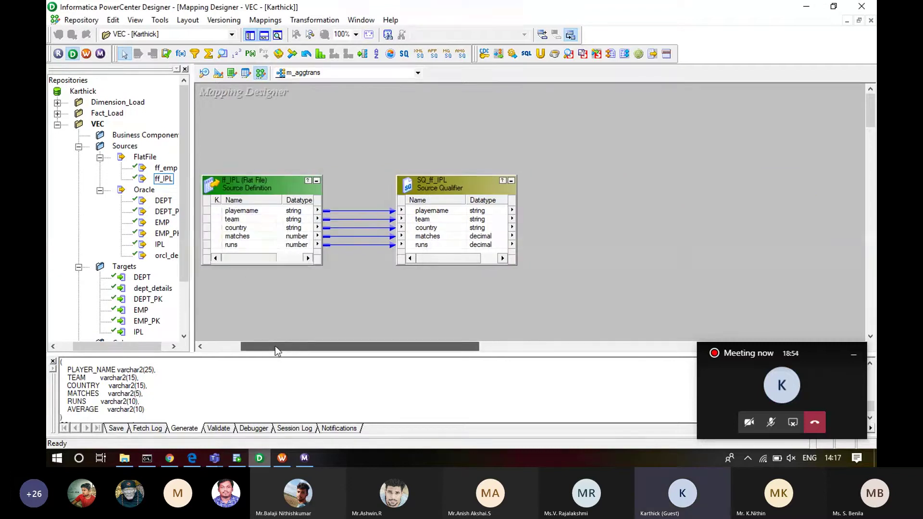
pyautogui.moveTo(256, 147); pyautogui.dragTo(469, 313)
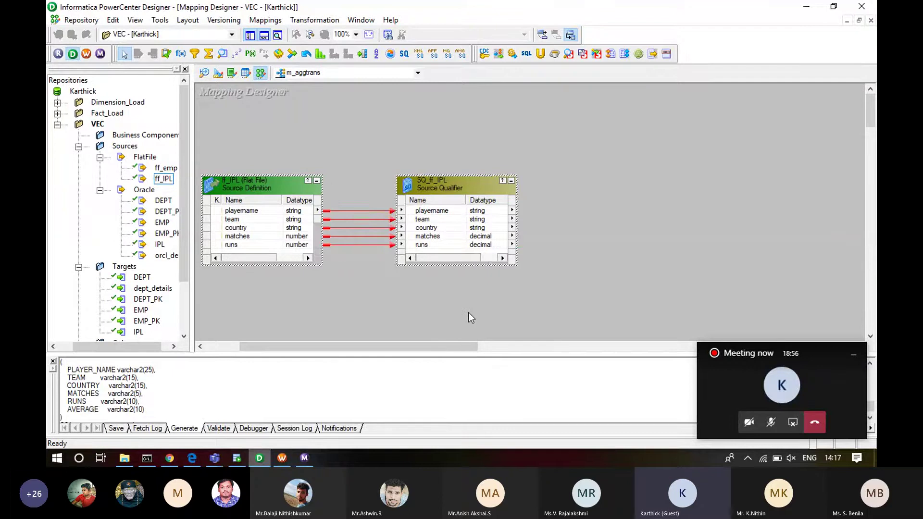
pyautogui.press('Delete')
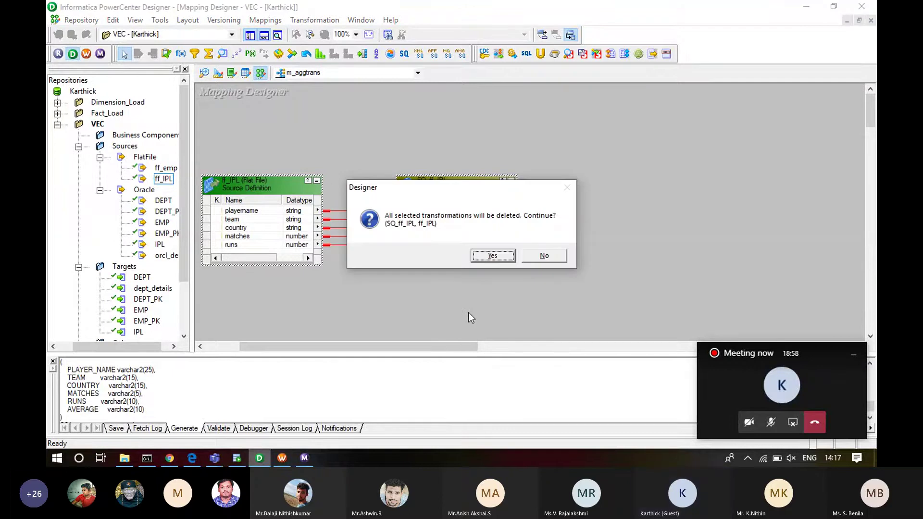
pyautogui.press('Return')
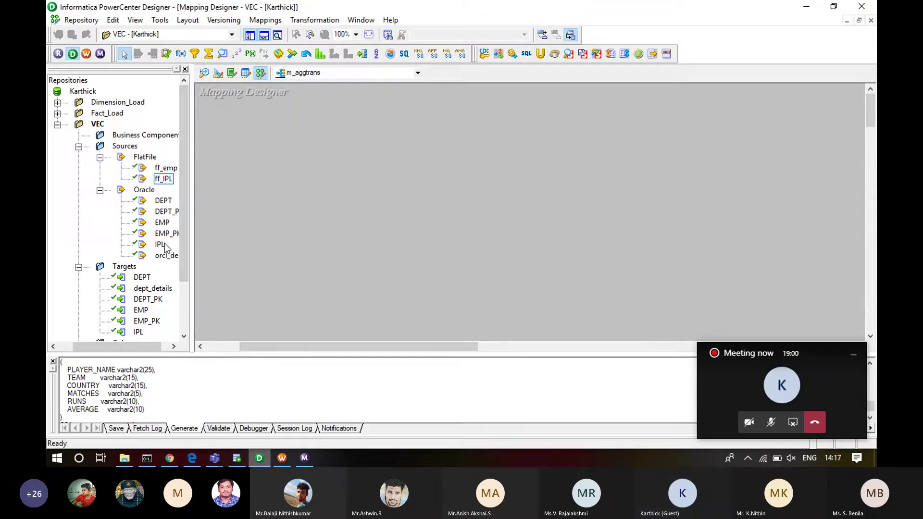
# - Add the Oracle IPL source to the m_aggtrans mapping and arrange it side by side with its SQ_IPL source qualifier
pyautogui.moveTo(164, 247); pyautogui.dragTo(367, 123)
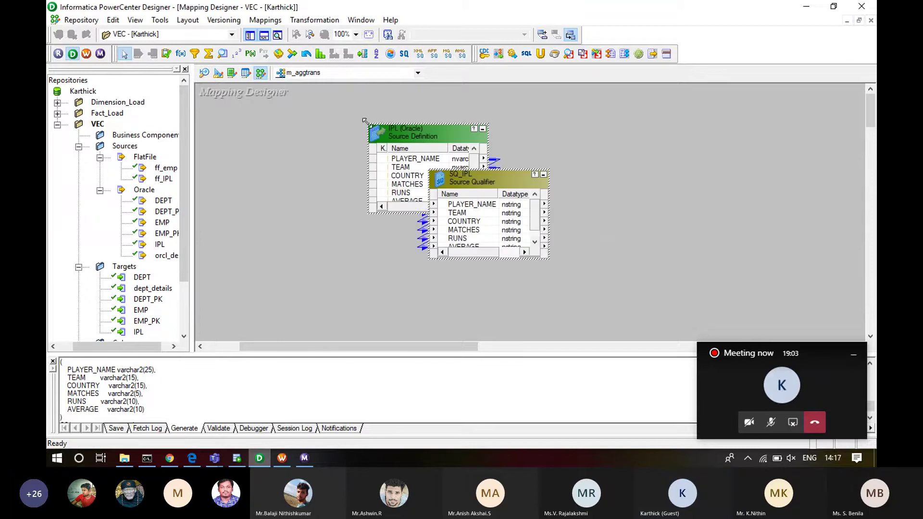
pyautogui.click(412, 132)
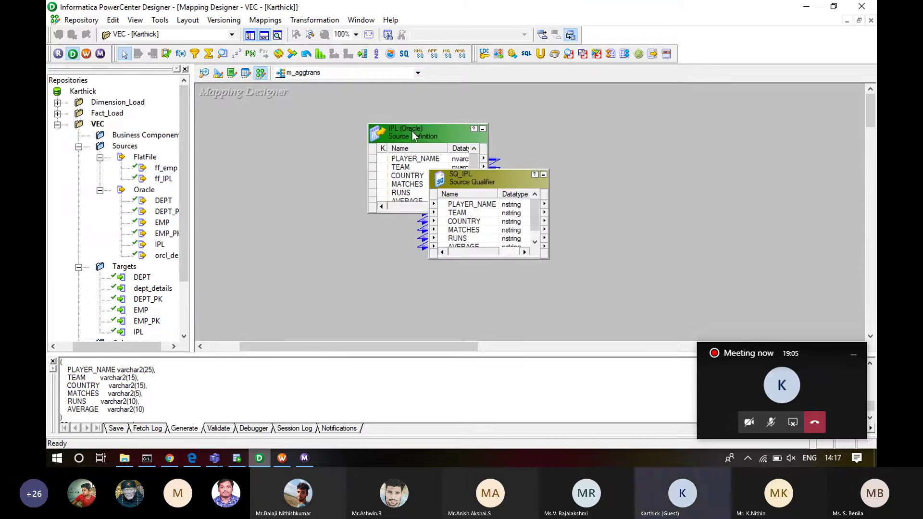
pyautogui.moveTo(412, 131); pyautogui.dragTo(306, 177)
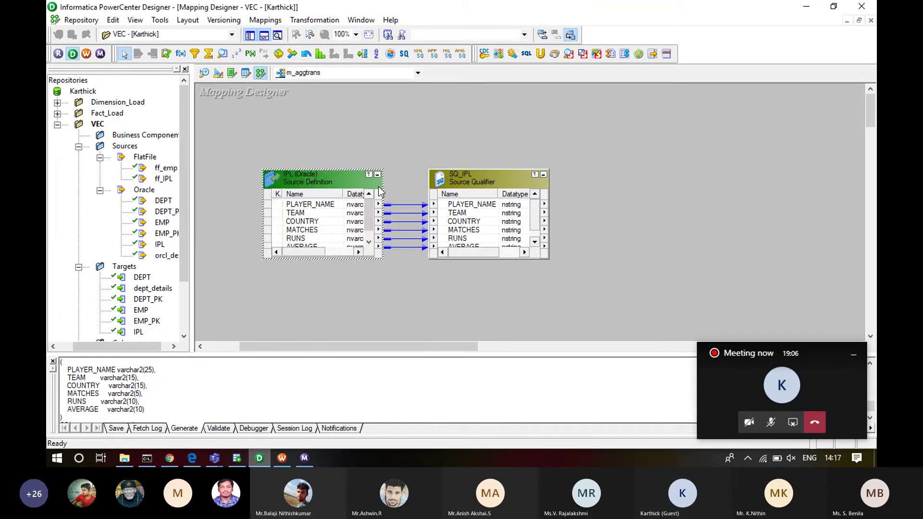
pyautogui.moveTo(456, 179)
pyautogui.mouseDown()
pyautogui.moveTo(464, 182)
pyautogui.moveTo(444, 179)
pyautogui.mouseUp()
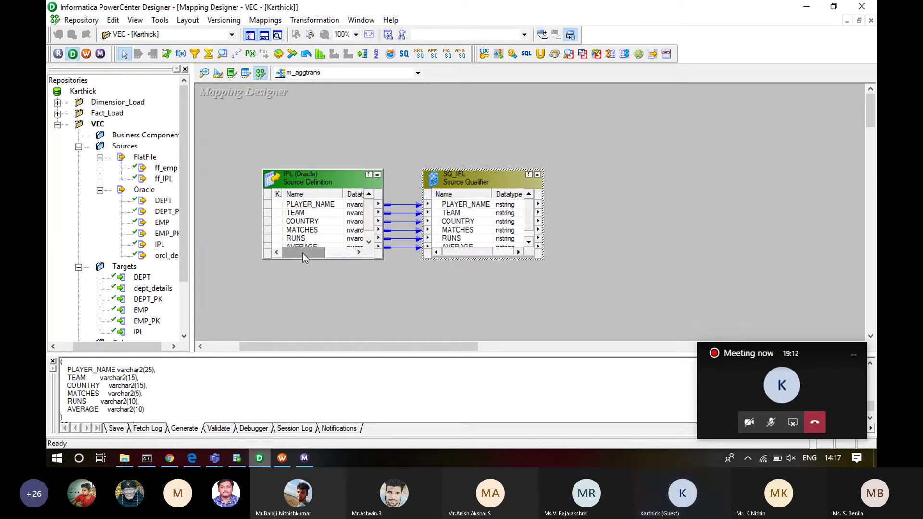
# - Look through the columns of the IPL source definition in the mapping, from MATCHES up to PLAYER_NAME
pyautogui.scroll(-1, 317, 225)
pyautogui.click(317, 230)
pyautogui.press('Up')
pyautogui.press('Up')
pyautogui.press('Up')
pyautogui.press('Up')
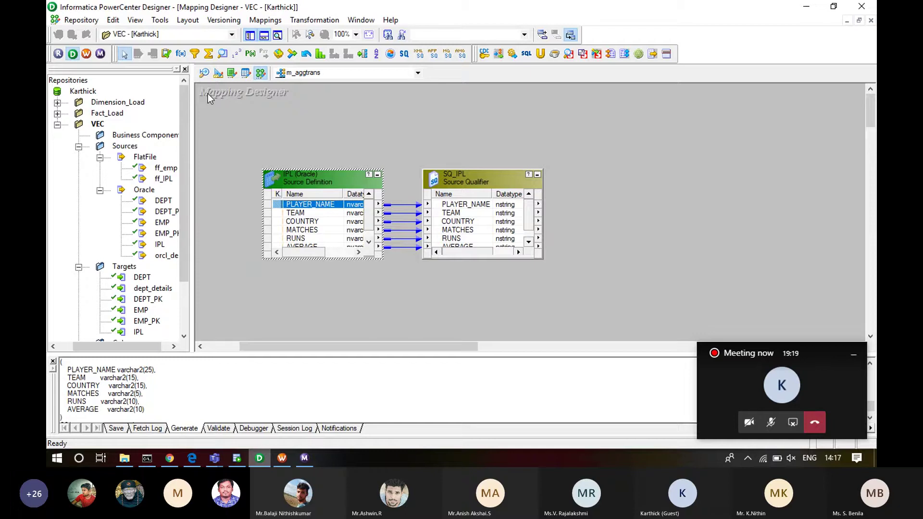
# - Start a new target table in the Target Designer and choose Flat File as its database type
pyautogui.click(218, 73)
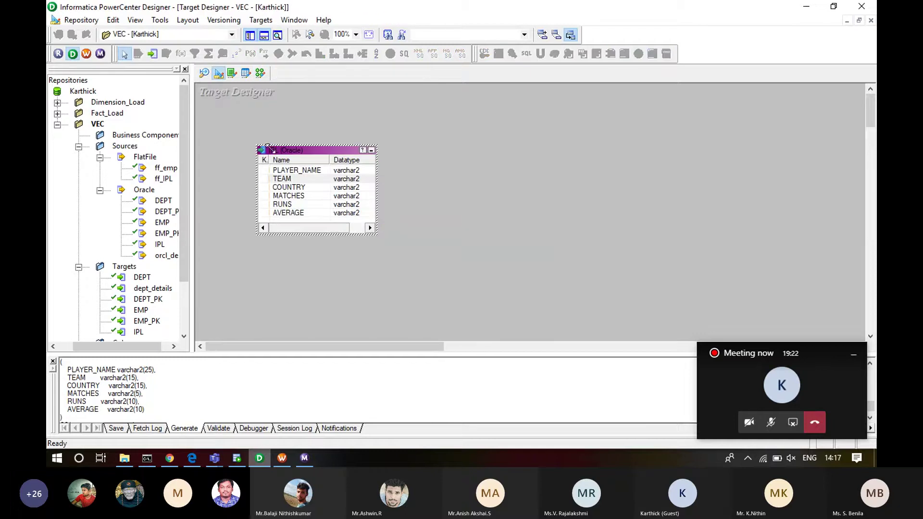
pyautogui.click(263, 22)
pyautogui.click(282, 140)
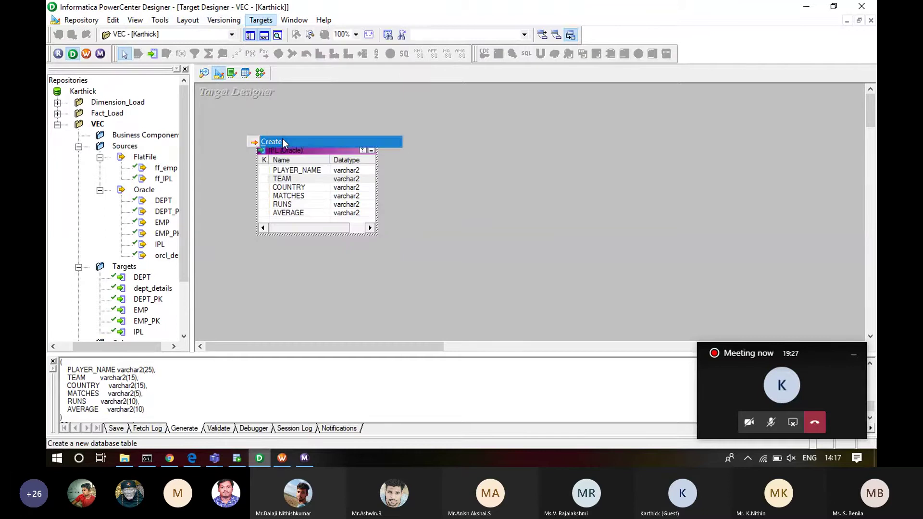
pyautogui.click(543, 230)
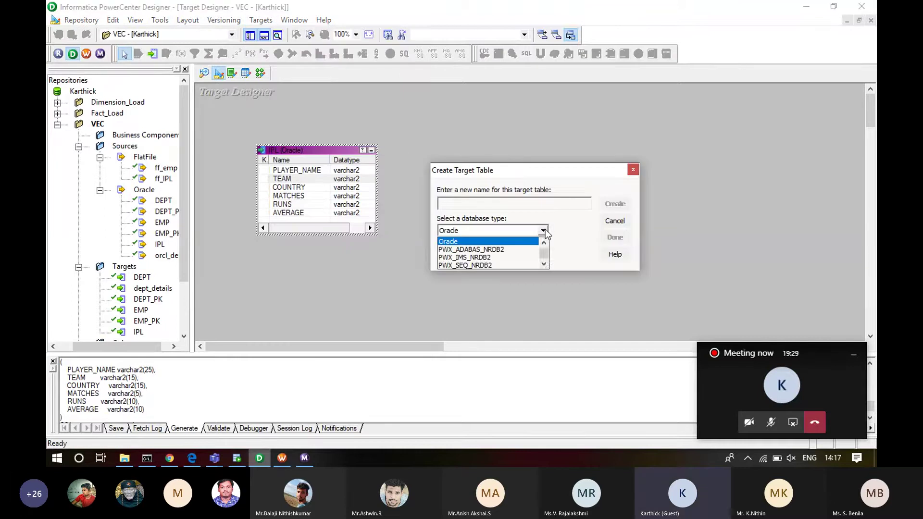
pyautogui.click(544, 244)
pyautogui.click(543, 244)
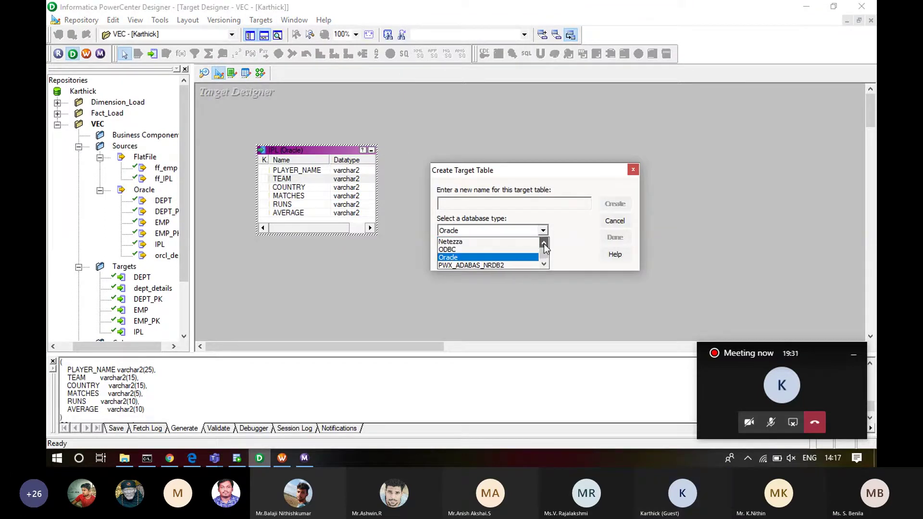
pyautogui.click(544, 243)
pyautogui.click(544, 244)
pyautogui.click(543, 244)
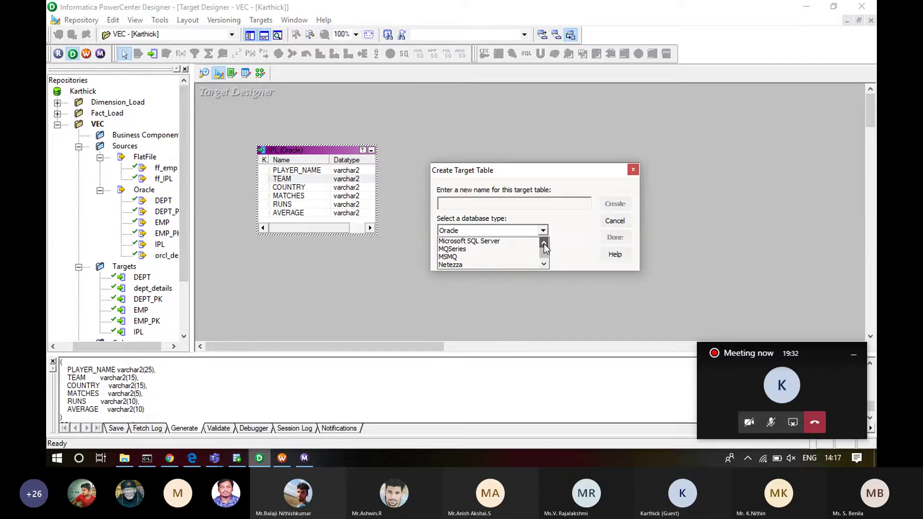
pyautogui.click(544, 244)
pyautogui.click(543, 244)
pyautogui.click(502, 263)
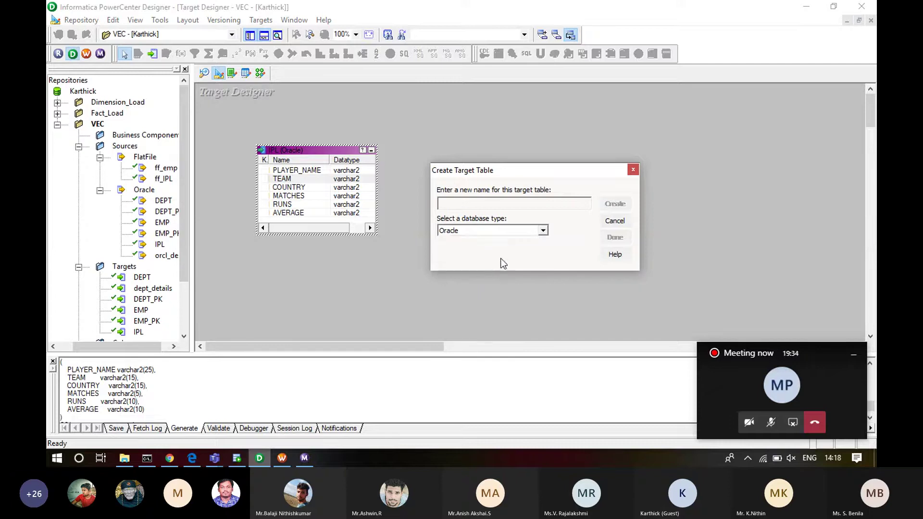
pyautogui.press('f')
# - Name the new flat file target ff_CSK_MI, create it and finish the target table creation
pyautogui.click(490, 202)
pyautogui.write('ff')
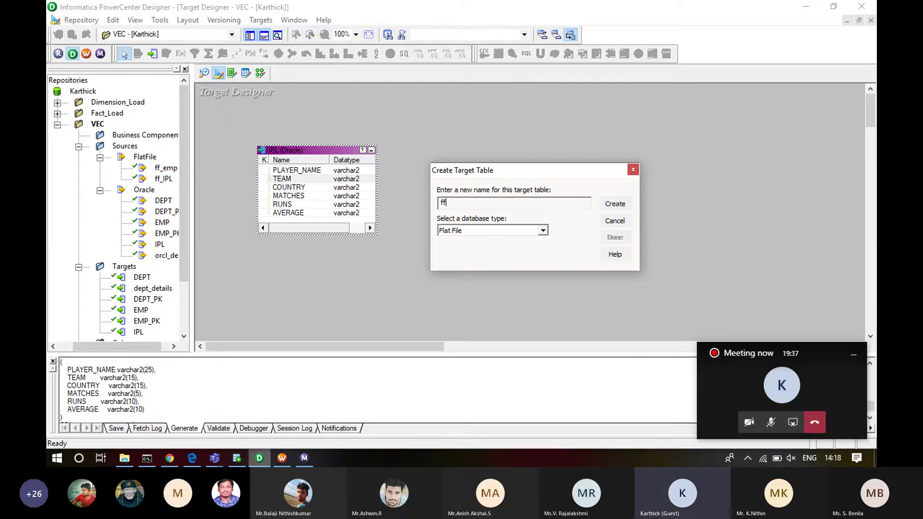
pyautogui.write('_CSKMI')
pyautogui.click(462, 202)
pyautogui.write('_MI')
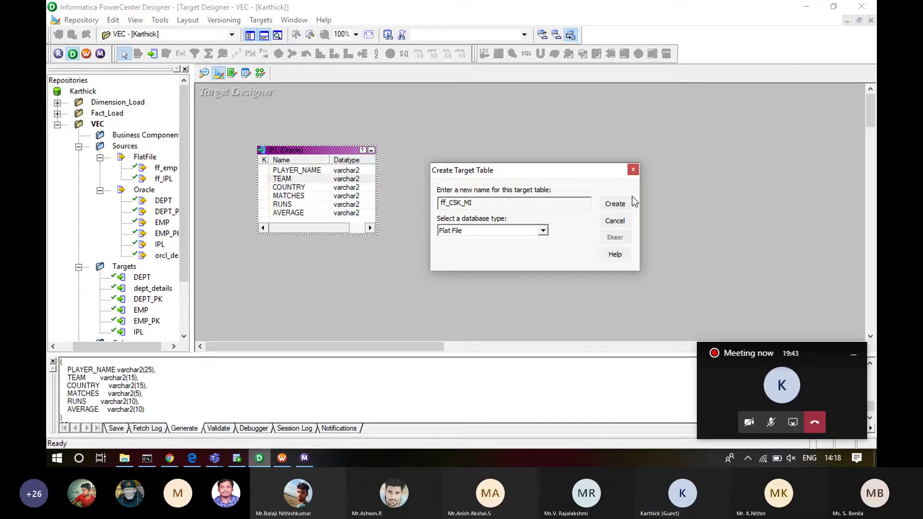
pyautogui.click(622, 204)
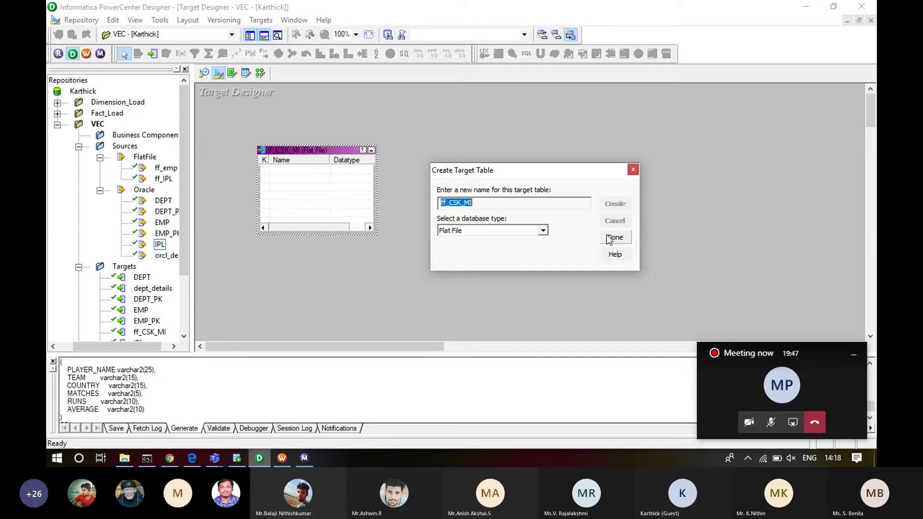
pyautogui.click(609, 237)
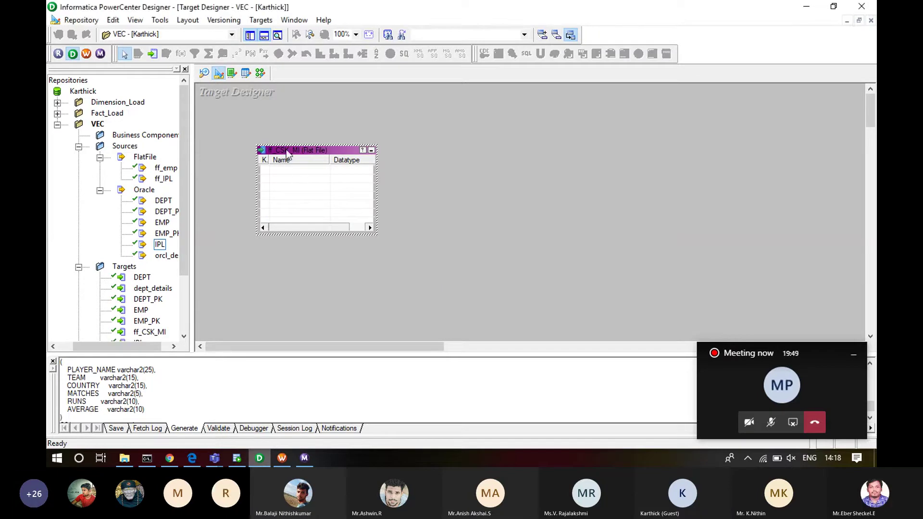
# - Add two string columns named Name and Team to the ff_CSK_MI target definition
pyautogui.doubleClick(289, 171)
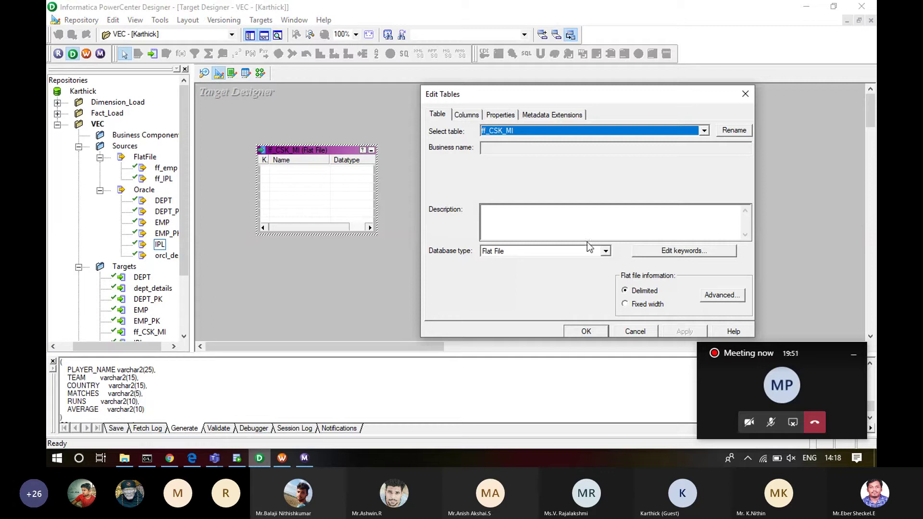
pyautogui.click(469, 114)
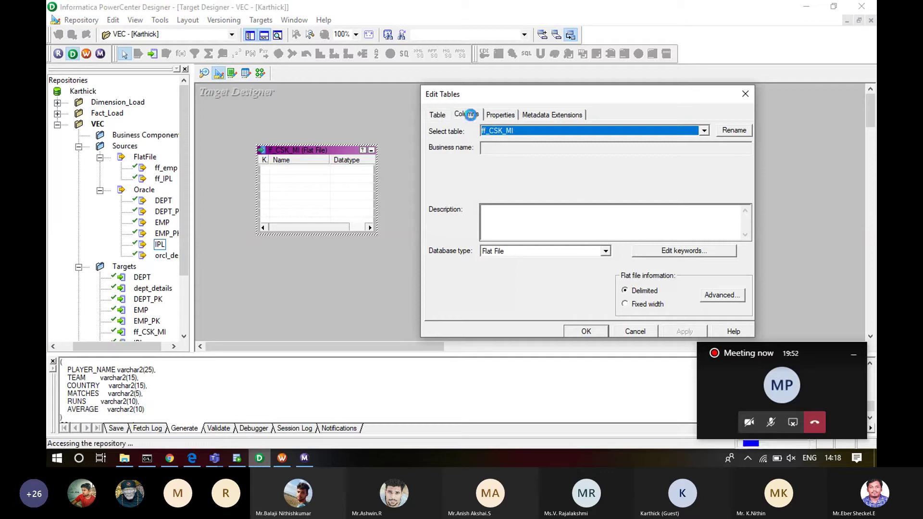
pyautogui.click(643, 145)
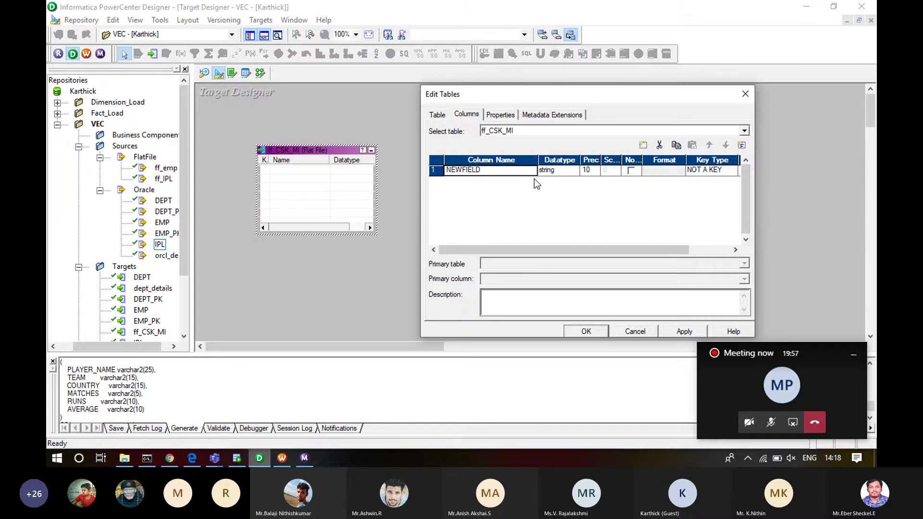
pyautogui.write('Name')
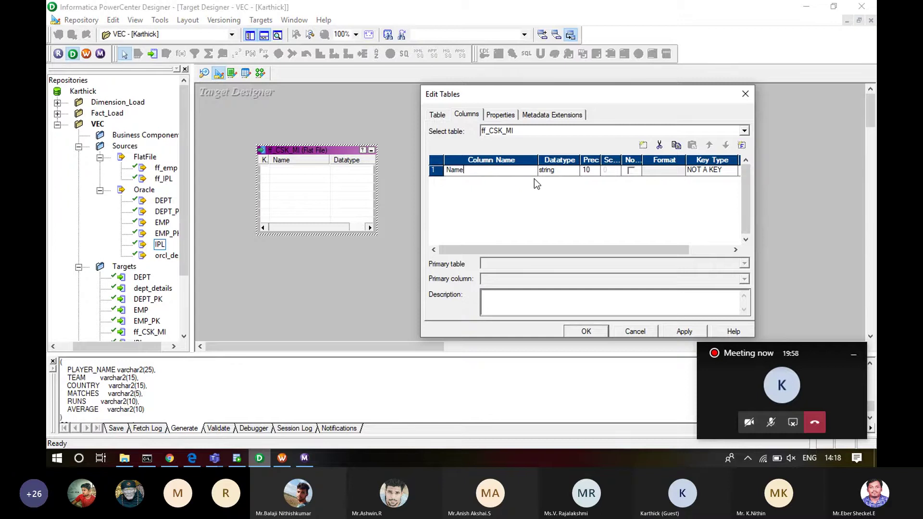
pyautogui.click(643, 144)
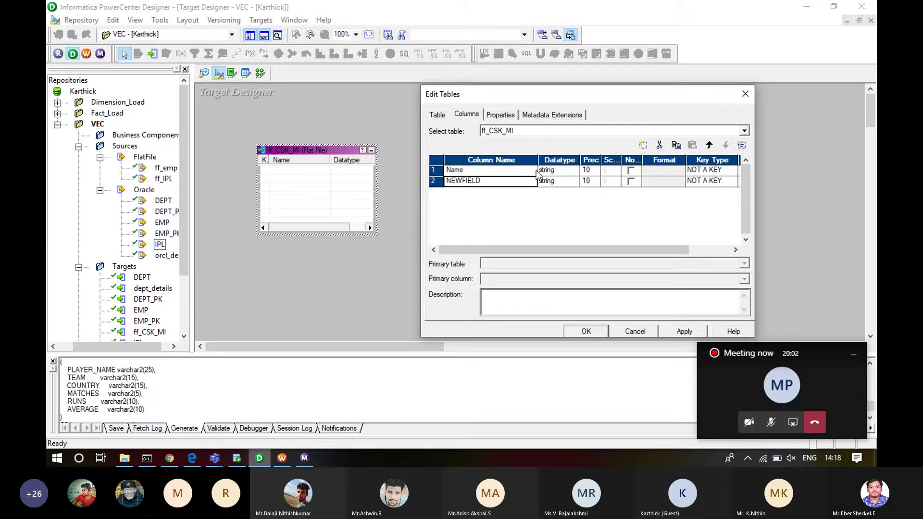
pyautogui.write('Team')
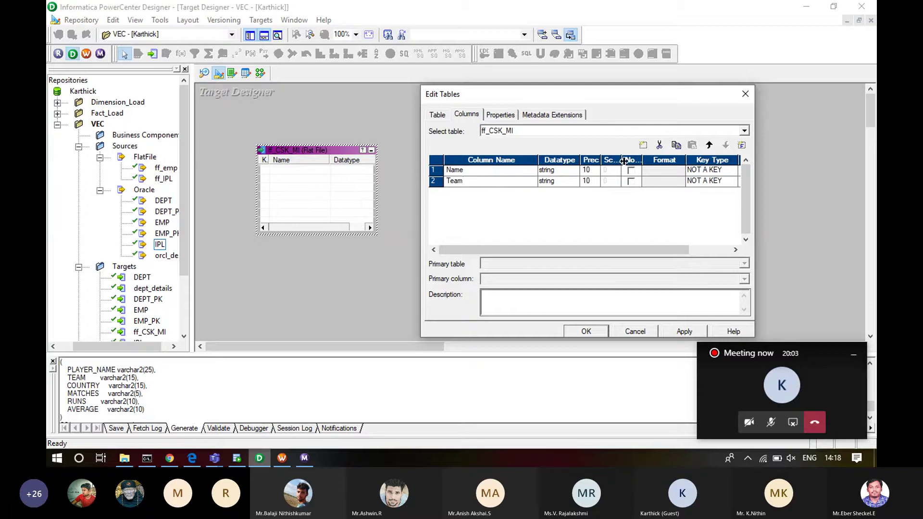
# - Add a third string column named Country to ff_CSK_MI and apply the column definitions
pyautogui.click(644, 145)
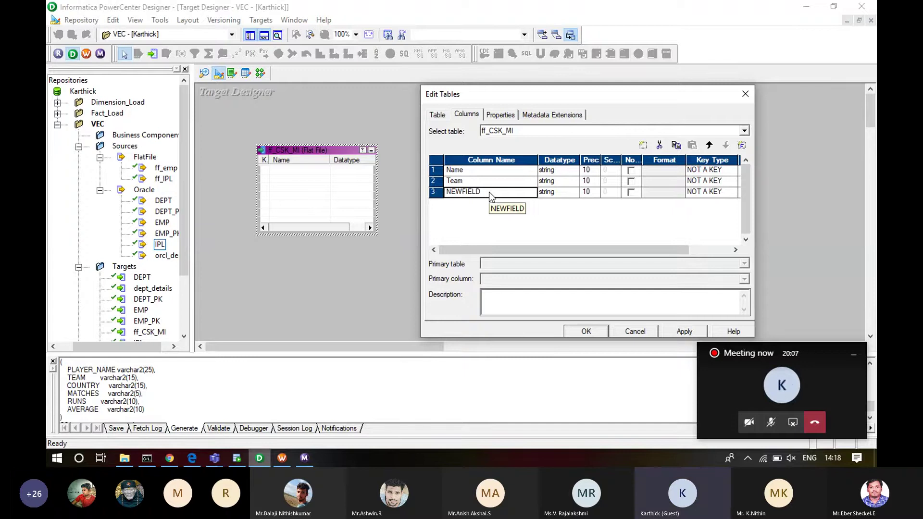
pyautogui.doubleClick(490, 192)
pyautogui.write('Country')
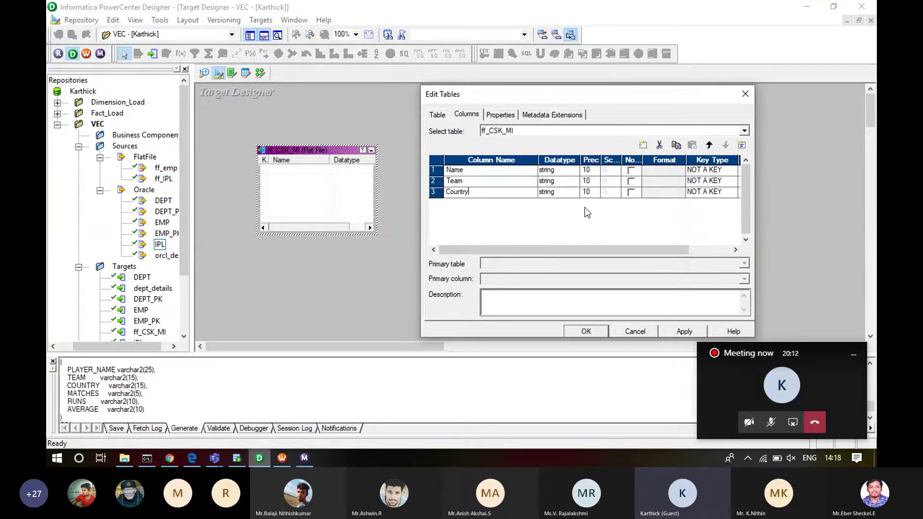
pyautogui.click(684, 331)
pyautogui.click(586, 331)
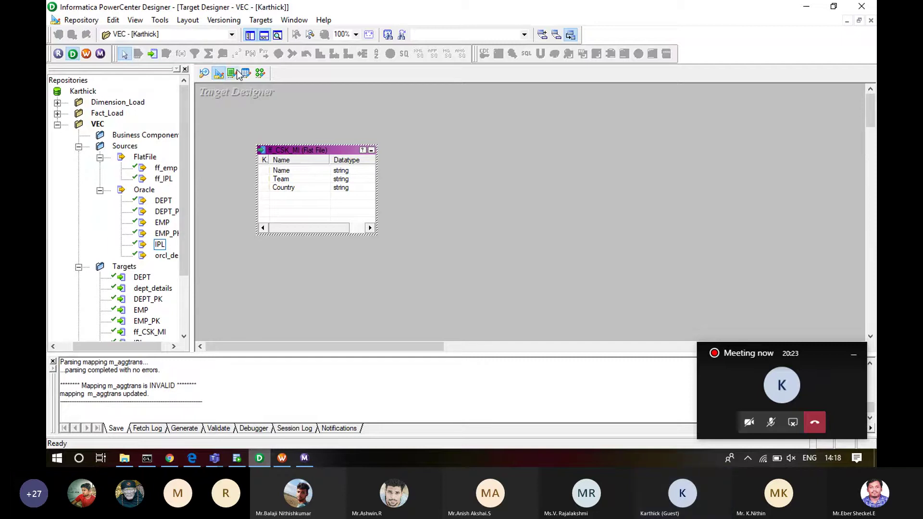
# - Return to the m_aggtrans mapping and review the repository tree and the save log for the ff_CSK_MI target
pyautogui.click(260, 75)
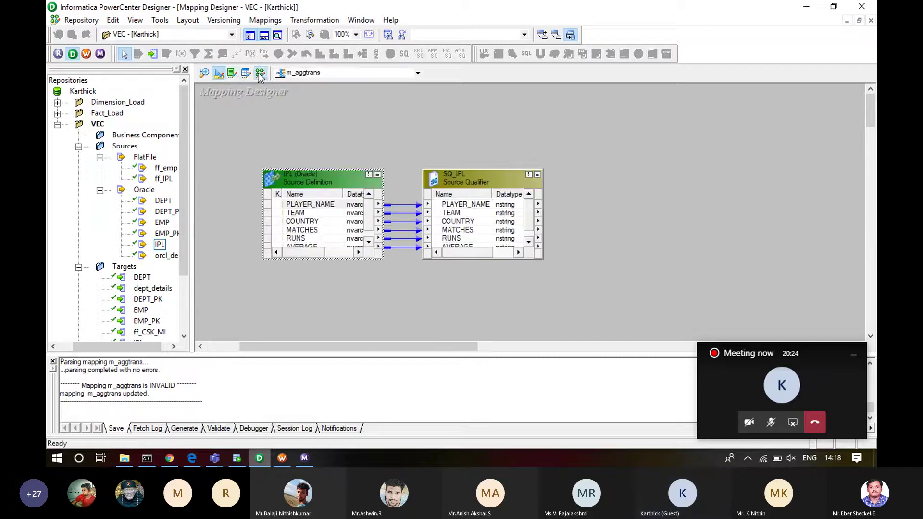
pyautogui.rightClick(130, 147)
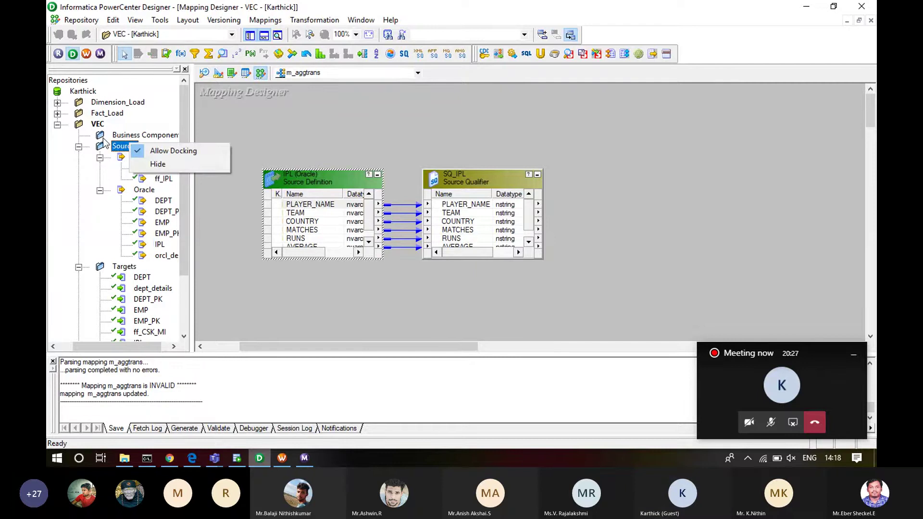
pyautogui.click(98, 125)
pyautogui.rightClick(99, 126)
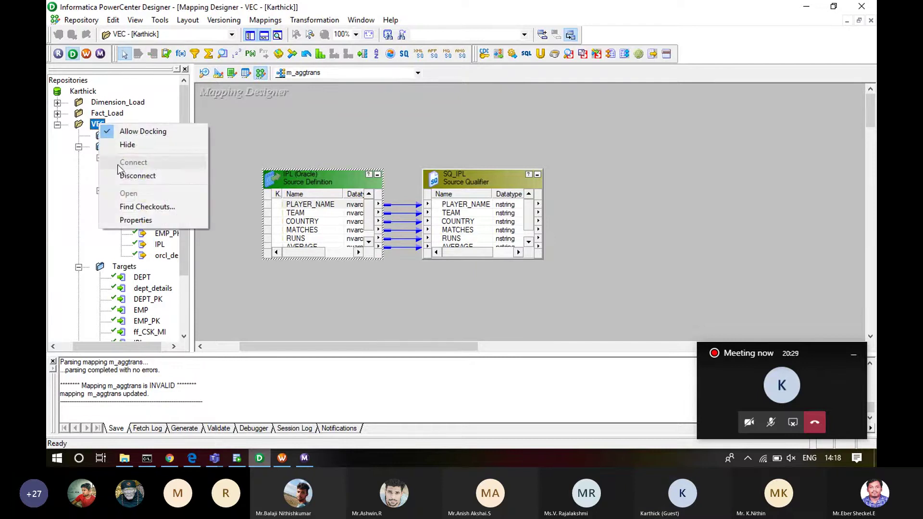
pyautogui.click(218, 178)
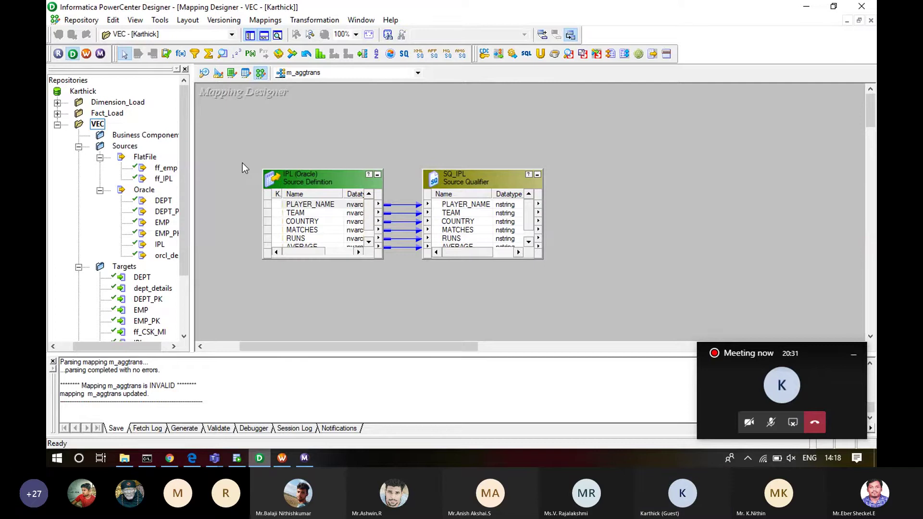
pyautogui.click(109, 347)
pyautogui.moveTo(110, 347); pyautogui.dragTo(167, 337)
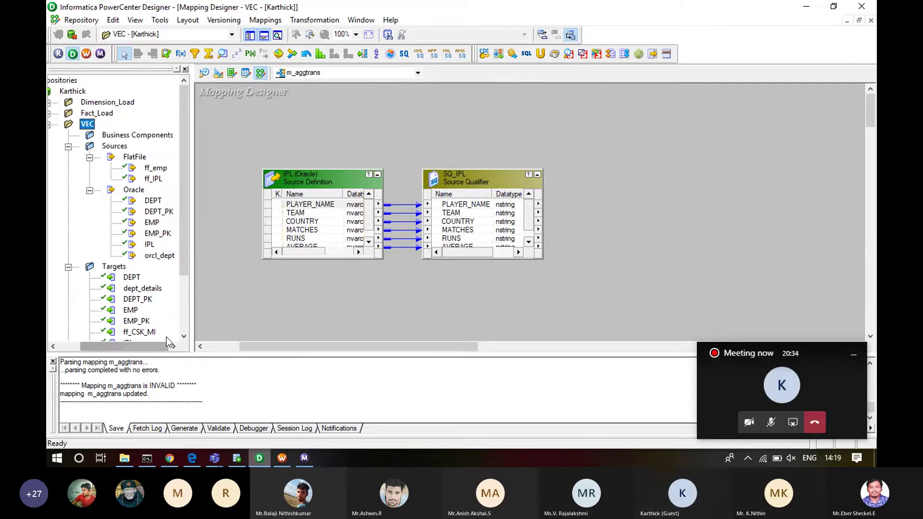
pyautogui.scroll(1, 169, 364)
pyautogui.scroll(3, 169, 364)
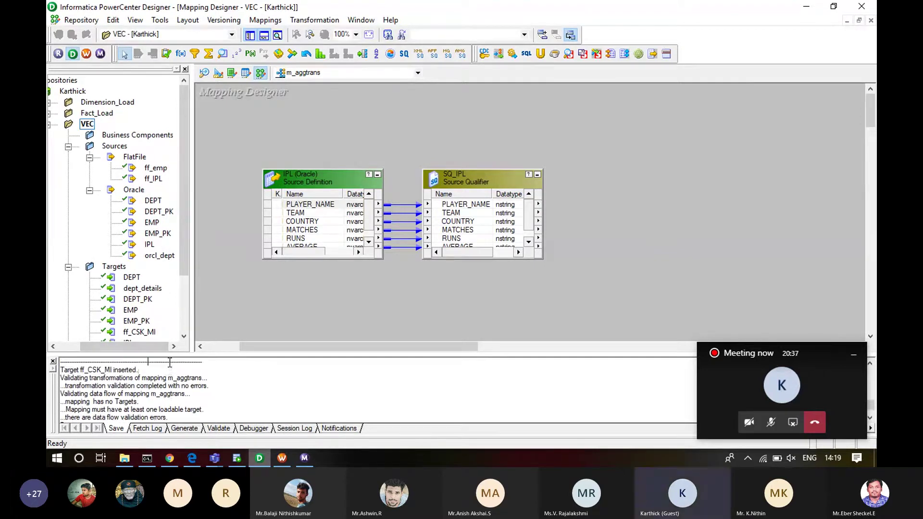
pyautogui.scroll(1, 170, 362)
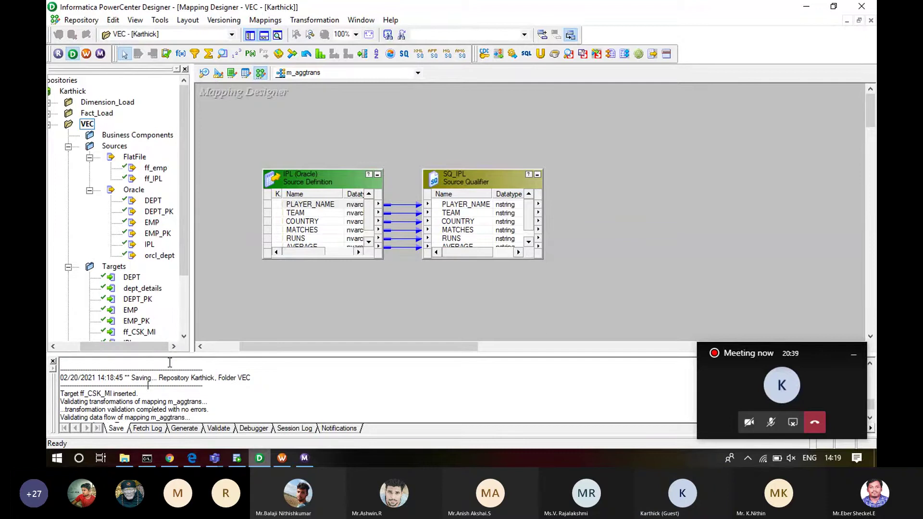
# - Go back to the ff_CSK_MI definition in the Target Designer and try to save the VEC folder
pyautogui.click(218, 75)
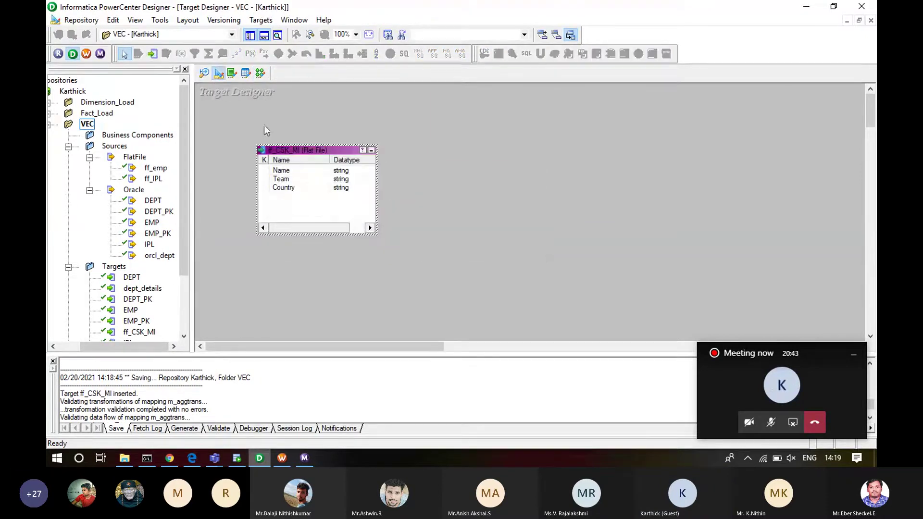
pyautogui.hotkey('ctrl', 's')
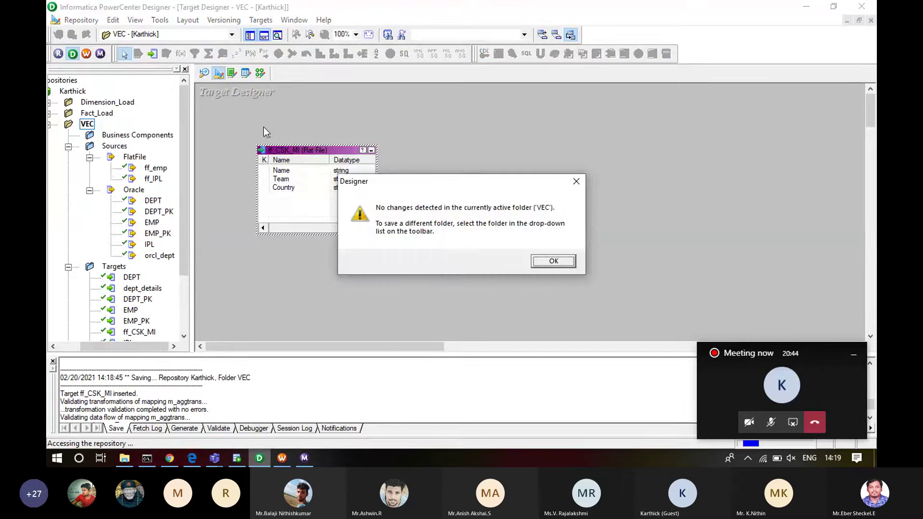
pyautogui.press('Return')
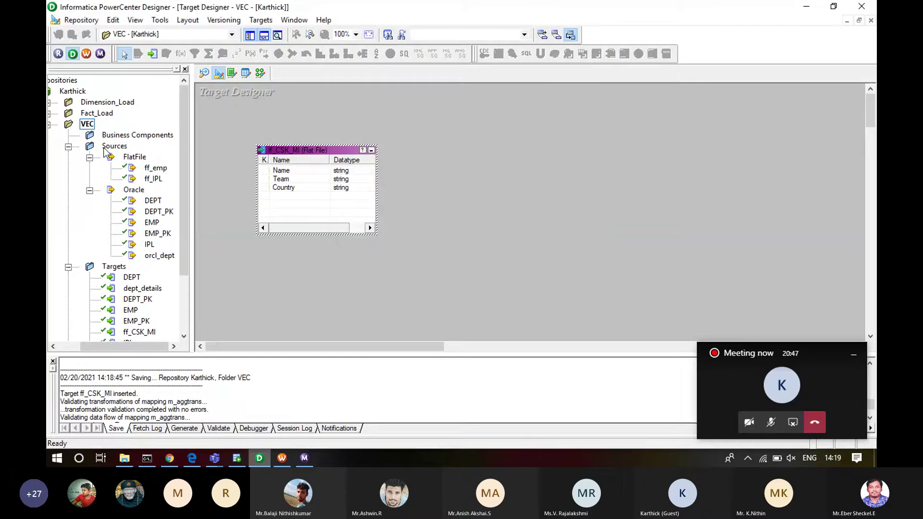
# - Disconnect the VEC folder, reopen it and expand its Sources branch in the repository tree
pyautogui.rightClick(104, 150)
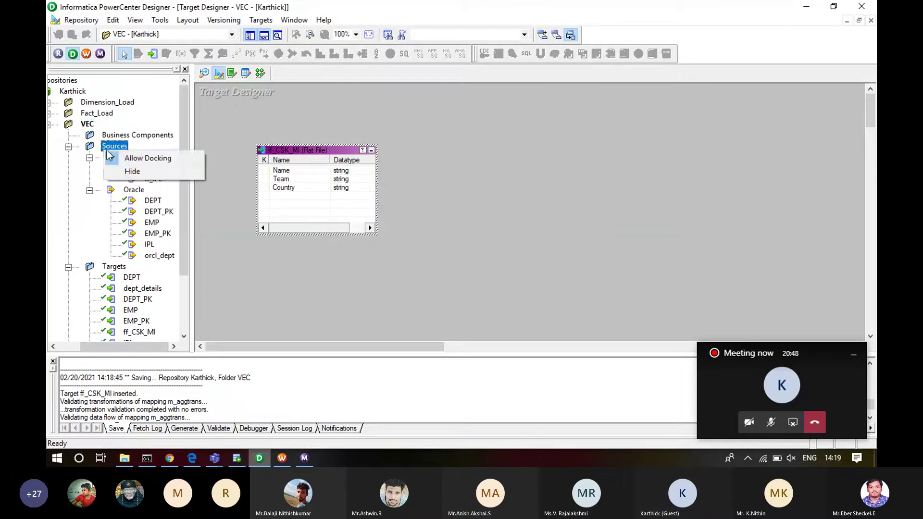
pyautogui.click(88, 133)
pyautogui.rightClick(86, 127)
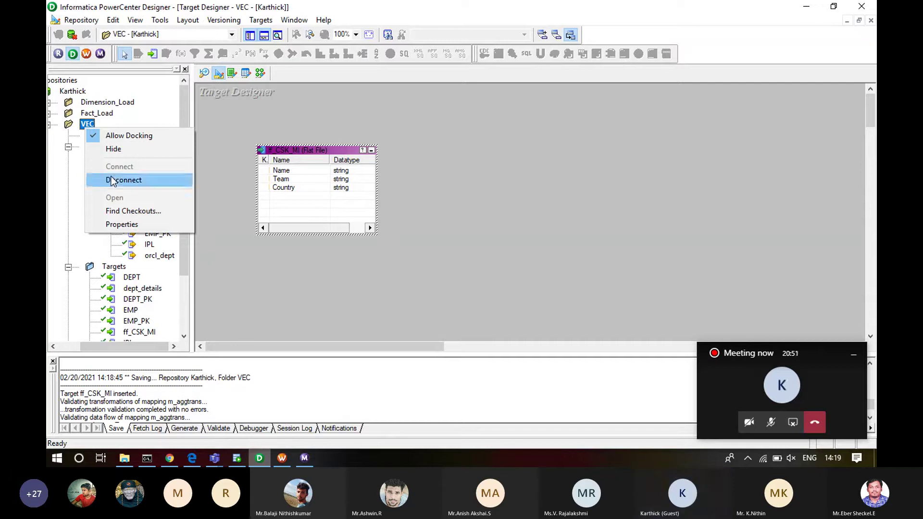
pyautogui.click(111, 181)
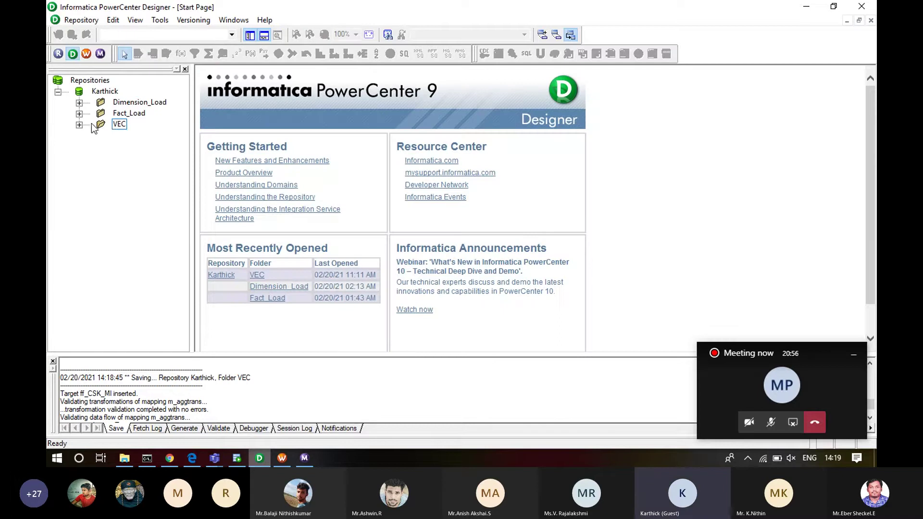
pyautogui.rightClick(118, 124)
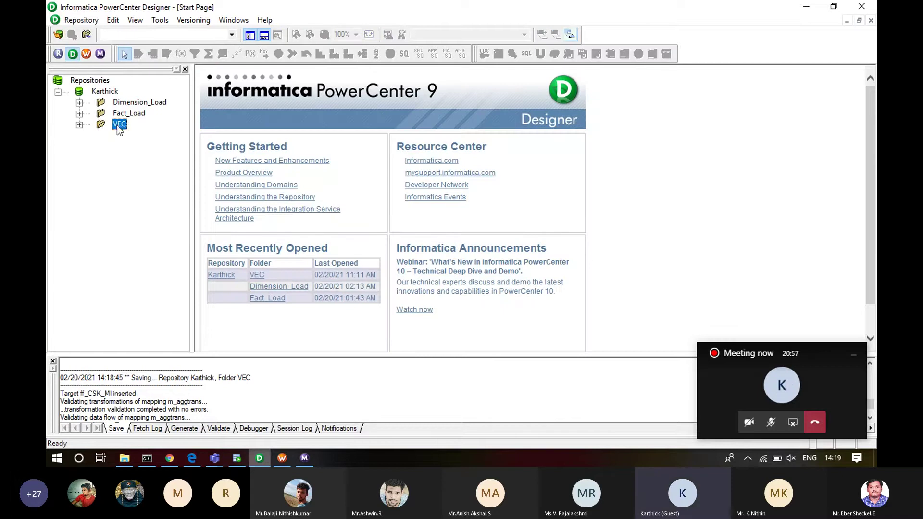
pyautogui.click(146, 193)
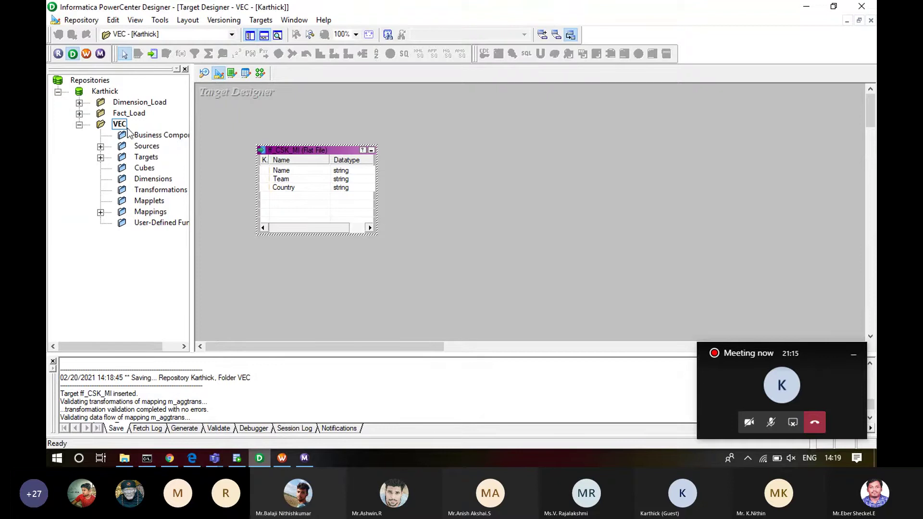
pyautogui.click(101, 146)
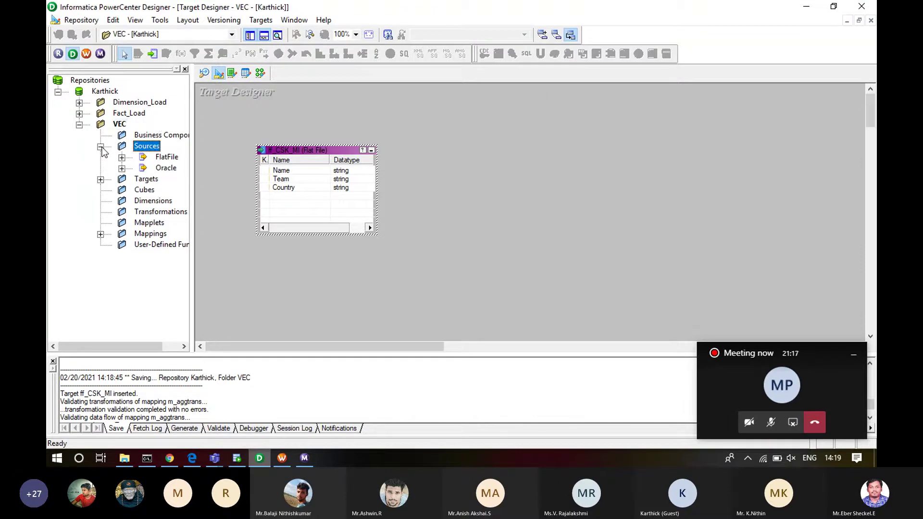
# - Expand the VEC folder's sources and targets, and add the ff_CSK_MI target to the m_aggtrans mapping, well clear of SQ_IPL
pyautogui.click(122, 158)
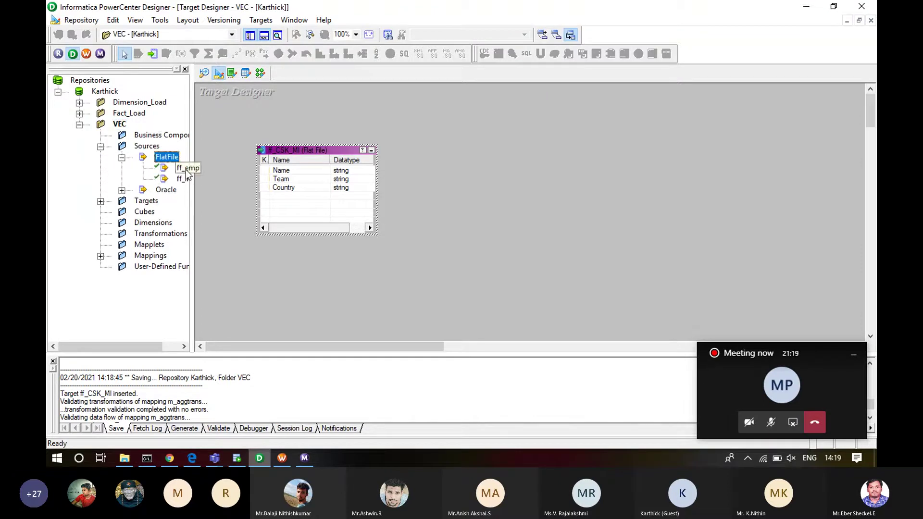
pyautogui.click(120, 191)
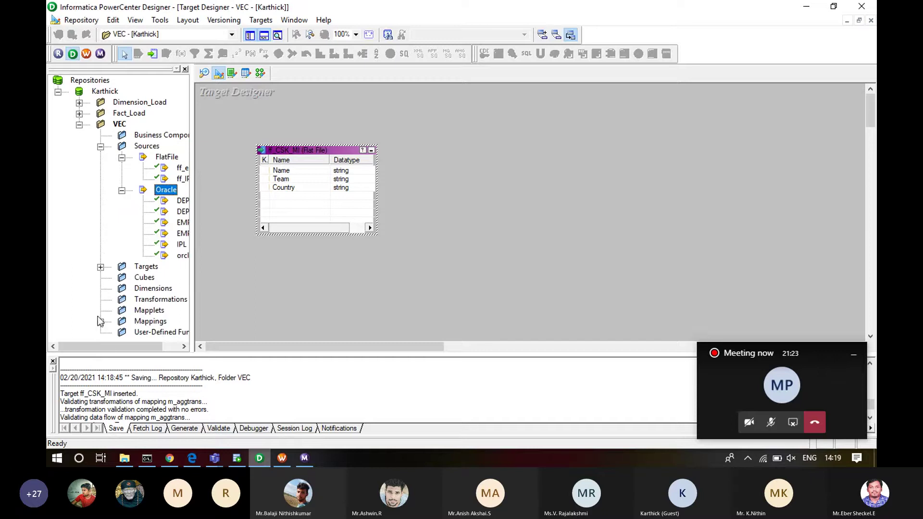
pyautogui.moveTo(107, 345); pyautogui.dragTo(125, 345)
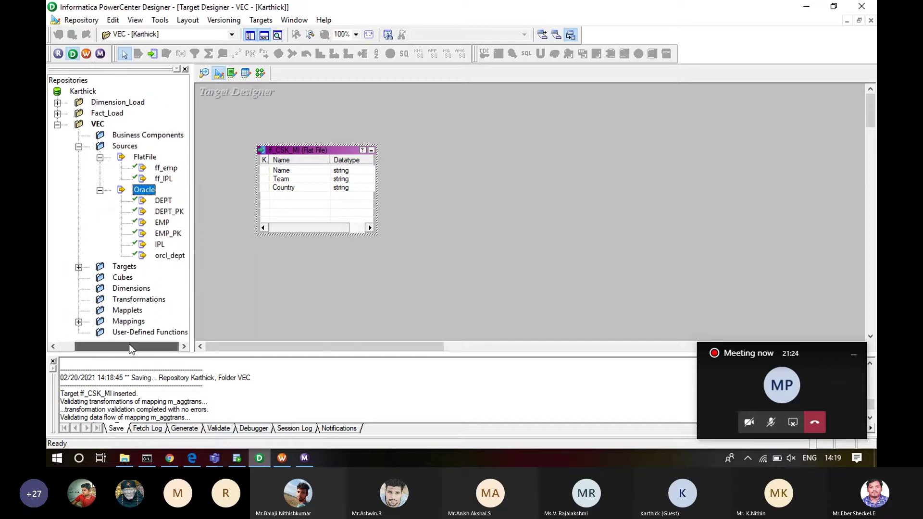
pyautogui.click(78, 266)
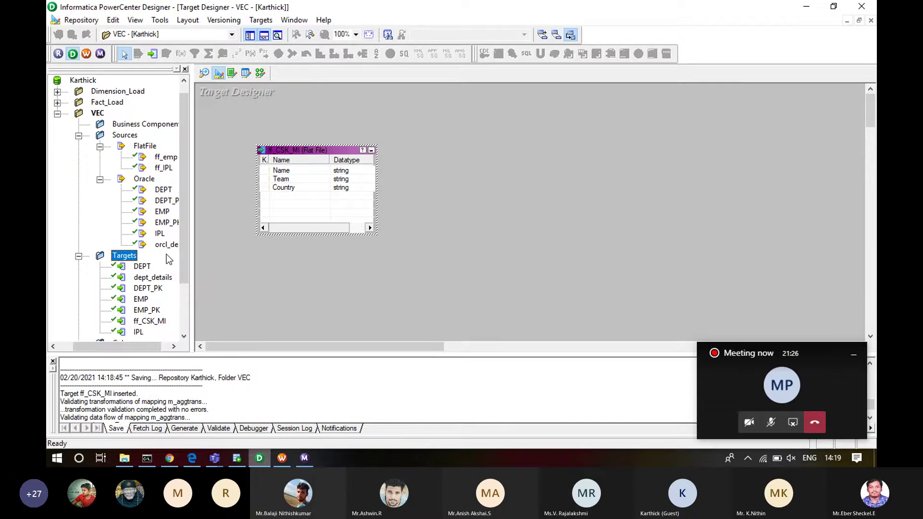
pyautogui.click(261, 206)
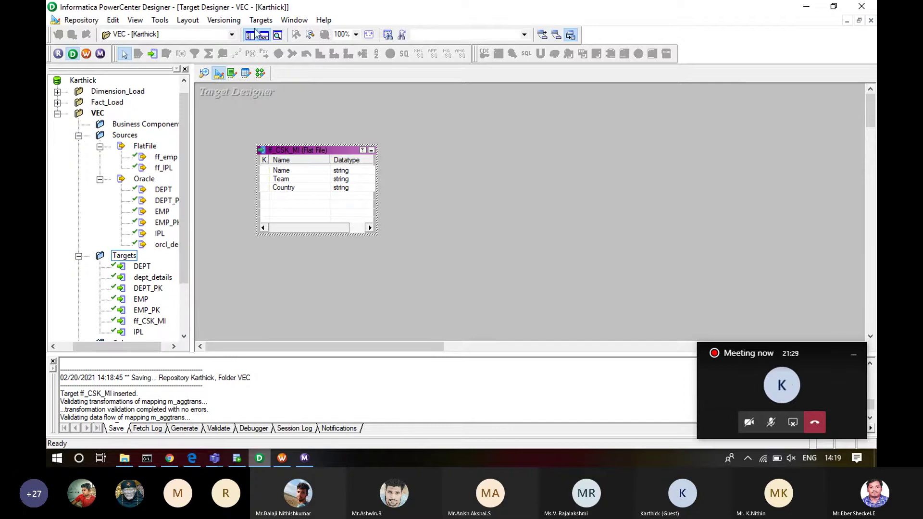
pyautogui.click(261, 73)
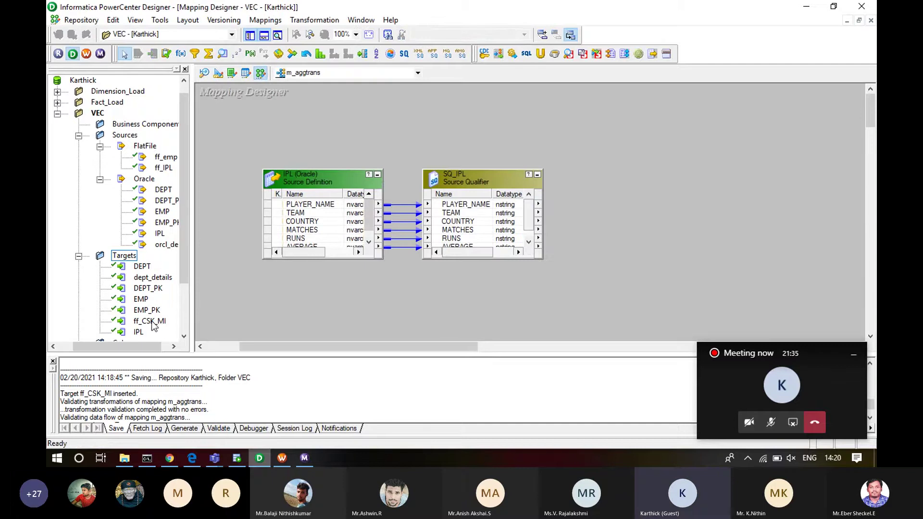
pyautogui.moveTo(151, 321); pyautogui.dragTo(761, 178)
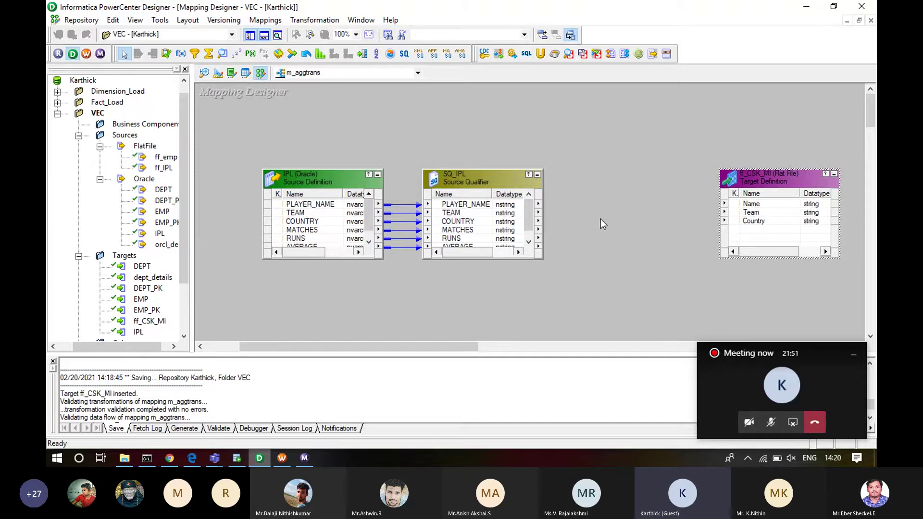
# - Create a Filter transformation named fil_csk_mi and place it between SQ_IPL and the ff_CSK_MI target
pyautogui.click(304, 22)
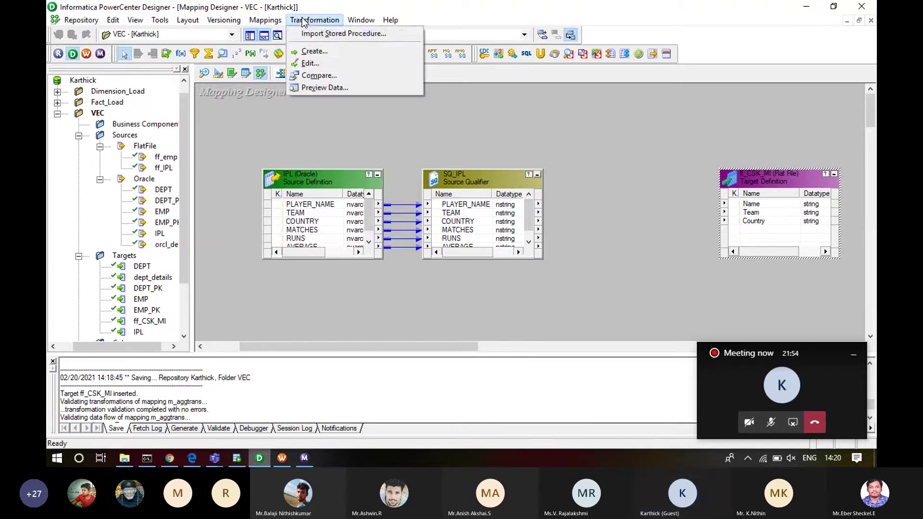
pyautogui.click(328, 50)
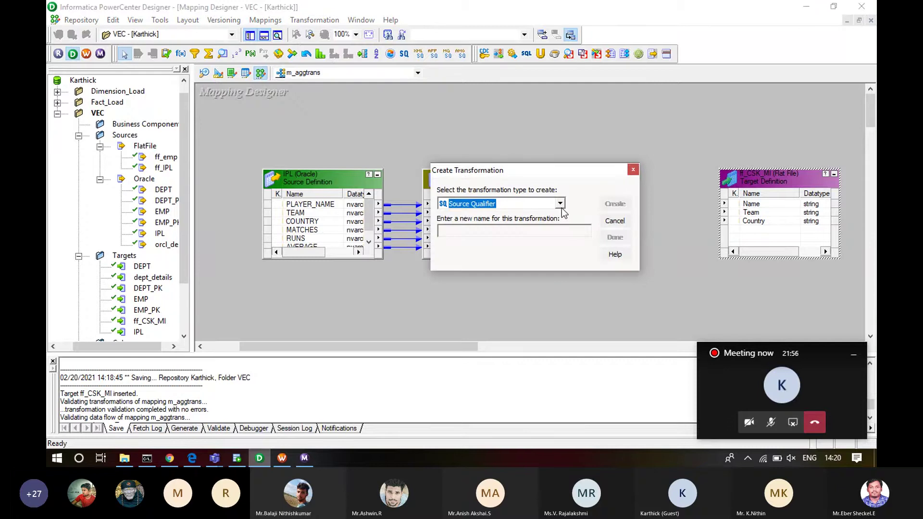
pyautogui.click(560, 206)
pyautogui.scroll(-2, 546, 226)
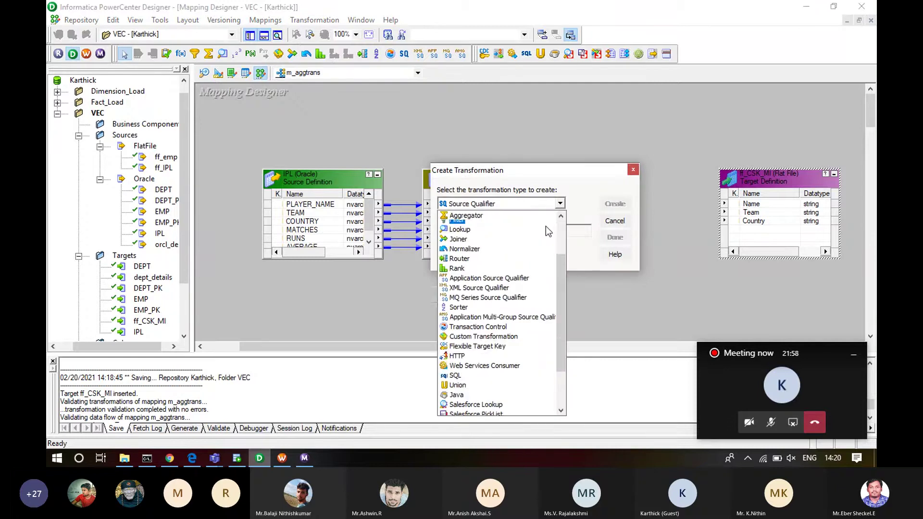
pyautogui.click(464, 218)
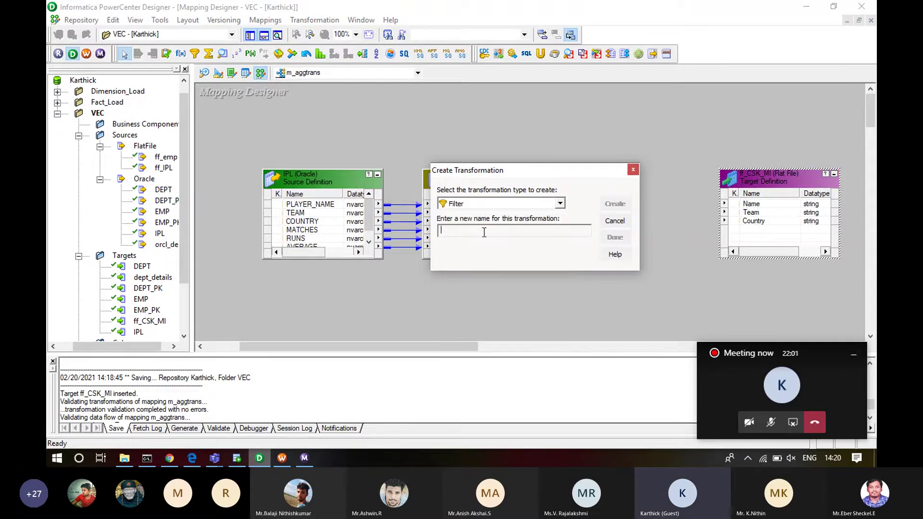
pyautogui.write('fil')
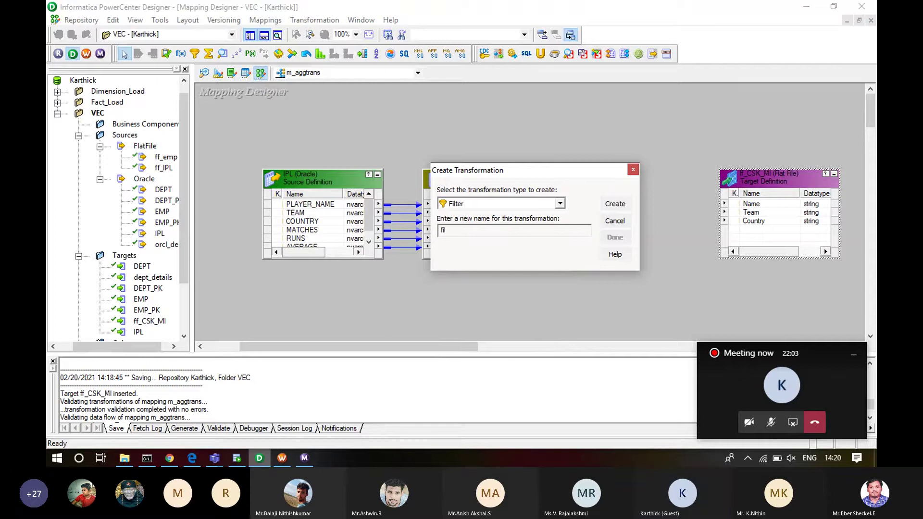
pyautogui.write('_csk_mi')
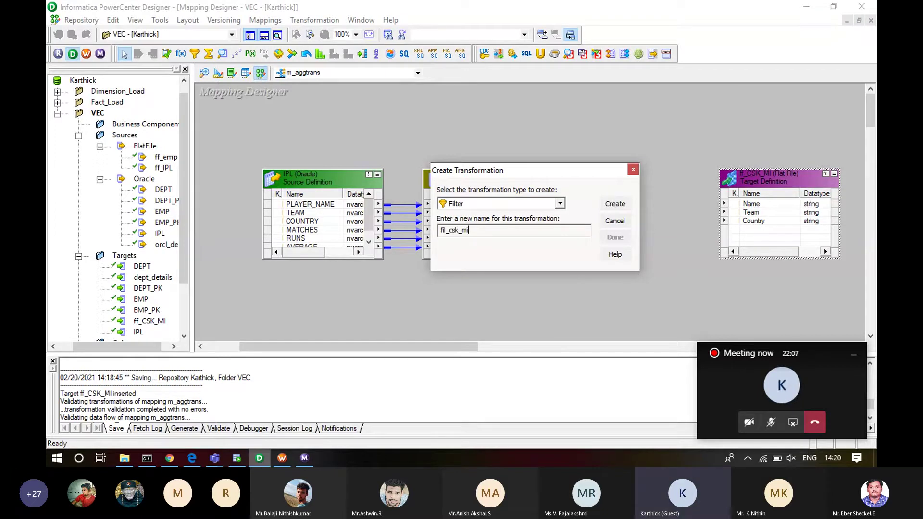
pyautogui.click(611, 204)
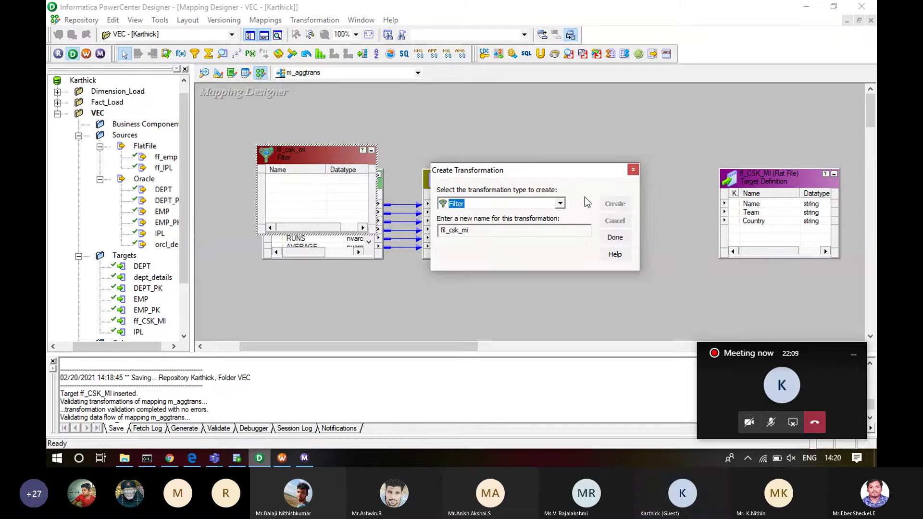
pyautogui.click(603, 238)
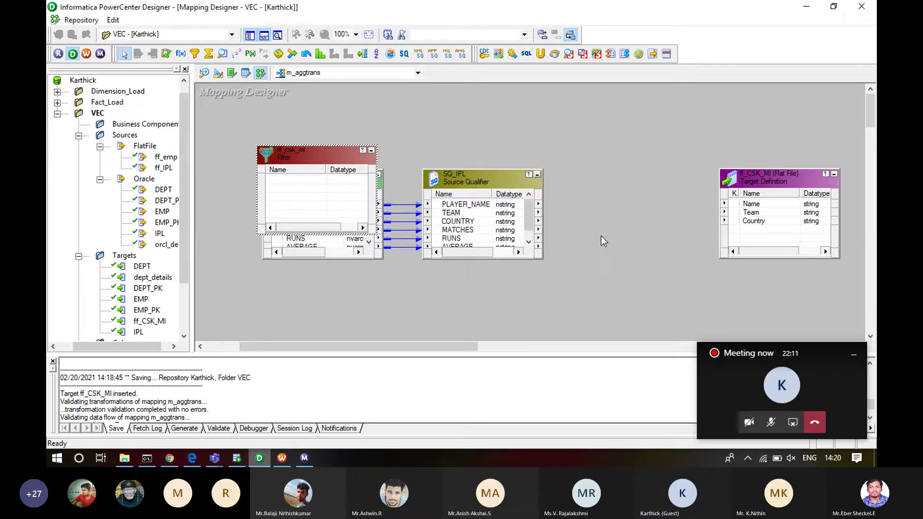
pyautogui.moveTo(283, 159); pyautogui.dragTo(607, 180)
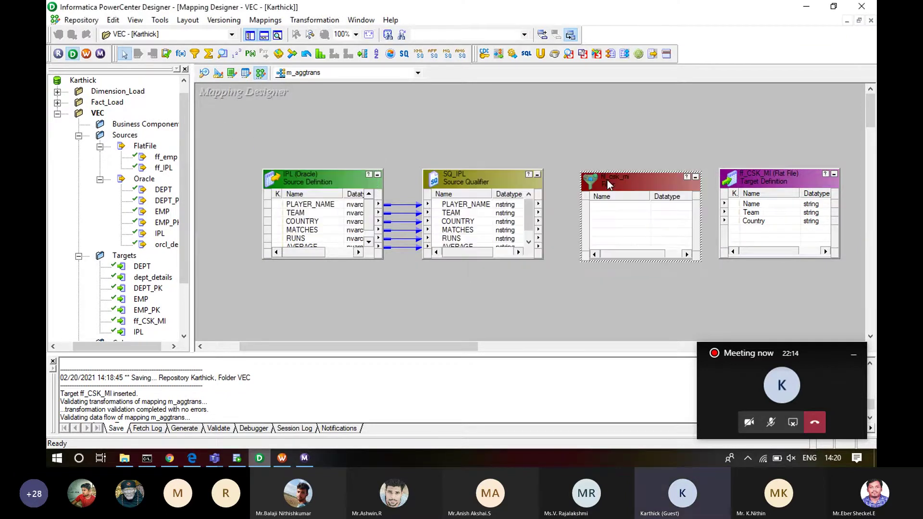
# - Link the PLAYER_NAME, TEAM and COUNTRY ports from SQ_IPL into the fil_csk_mi filter
pyautogui.click(462, 207)
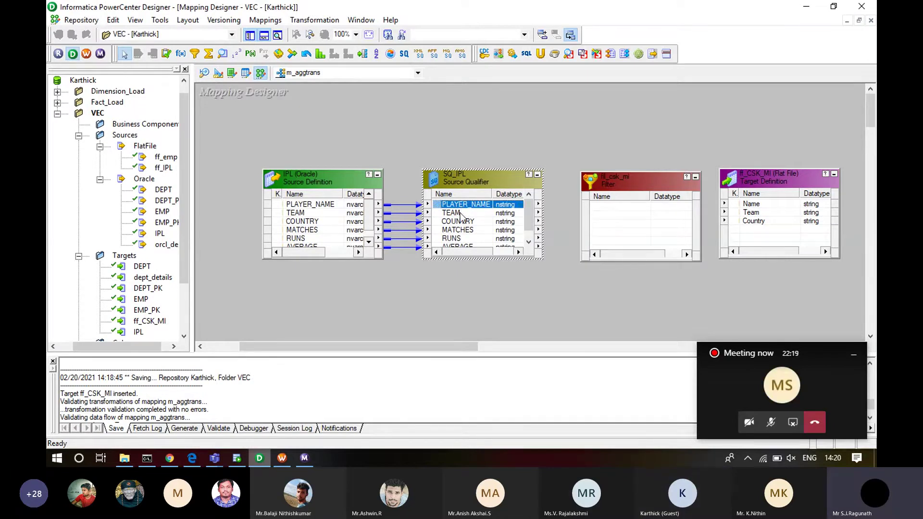
pyautogui.keyDown('shift'); pyautogui.click(460, 214); pyautogui.keyUp('shift')
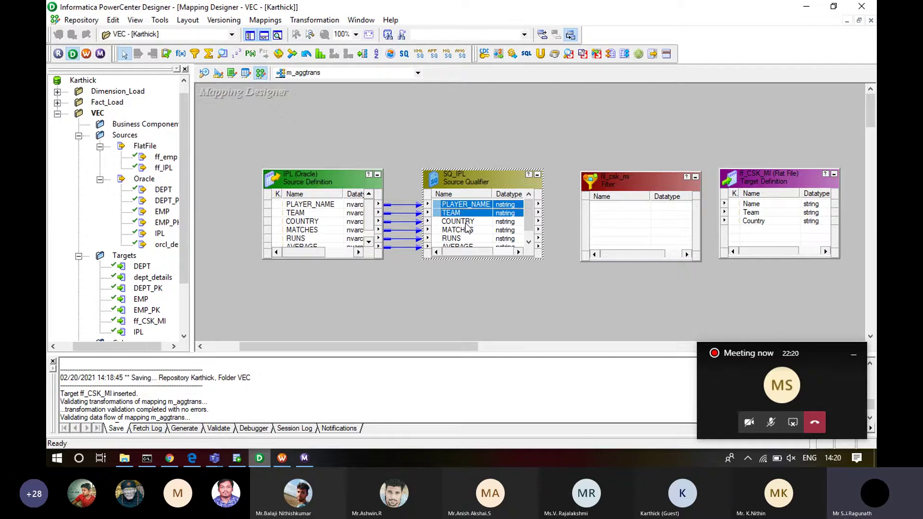
pyautogui.keyDown('shift'); pyautogui.click(468, 222); pyautogui.keyUp('shift')
pyautogui.moveTo(467, 222); pyautogui.dragTo(600, 207)
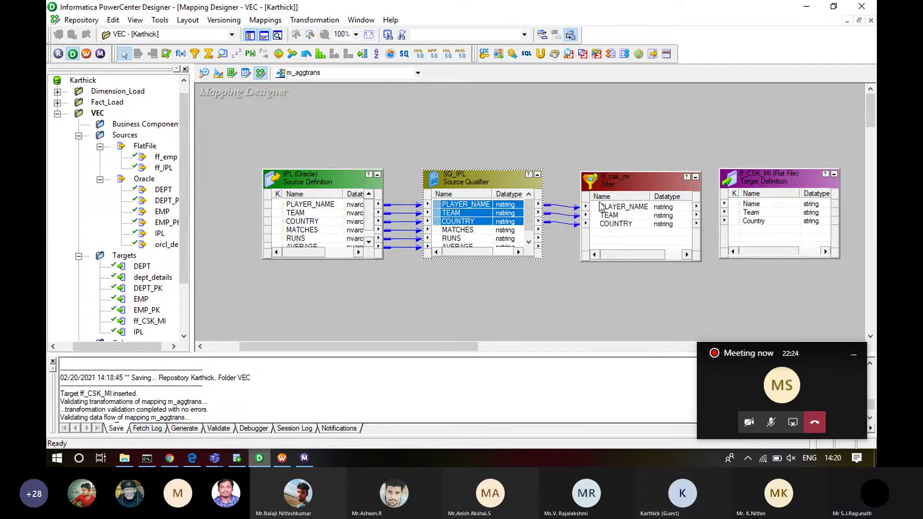
pyautogui.click(464, 231)
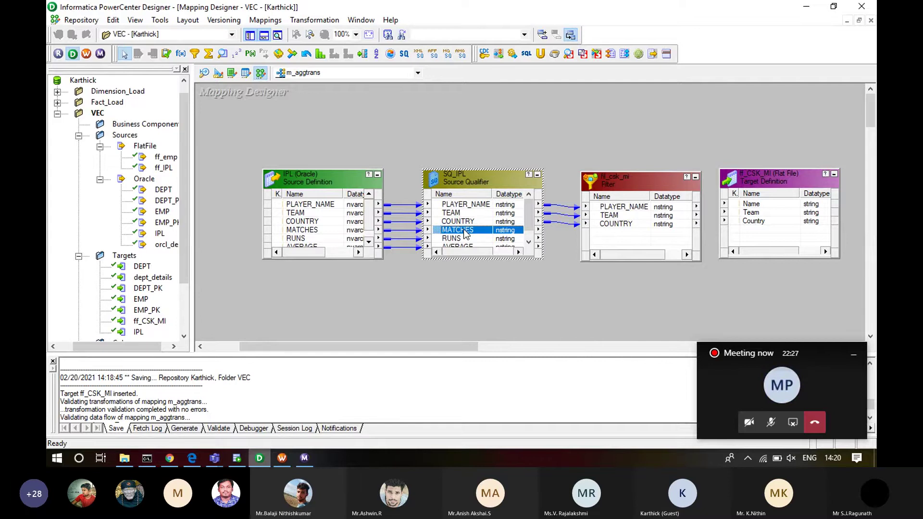
pyautogui.hotkey('shift', 'Down')
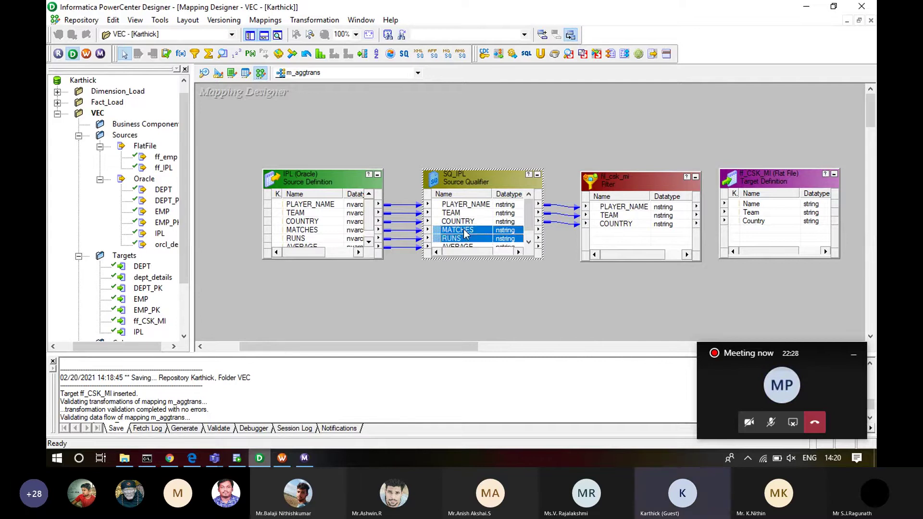
pyautogui.hotkey('shift', 'Down')
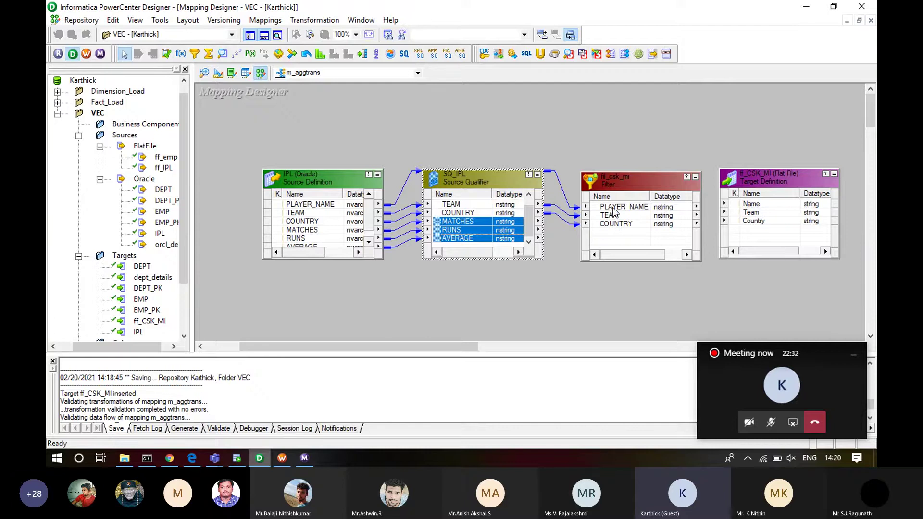
pyautogui.click(507, 214)
pyautogui.press('Up')
pyautogui.press('Up')
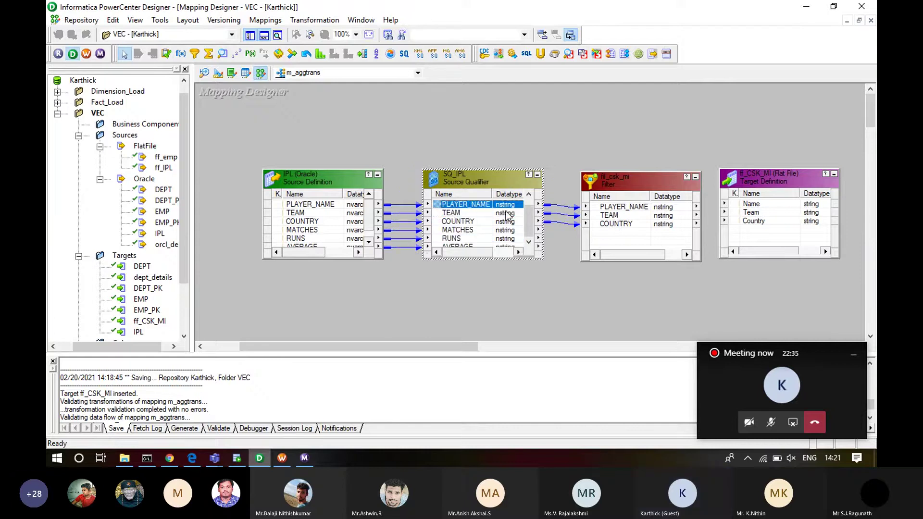
# - Connect the filter's PLAYER_NAME, TEAM and COUNTRY ports to Name, Team and Country in the ff_CSK_MI target
pyautogui.click(648, 210)
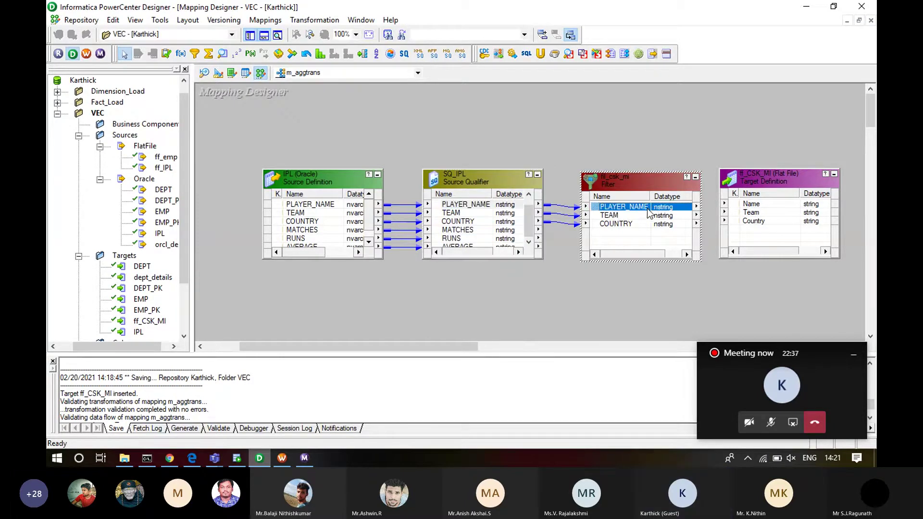
pyautogui.keyDown('shift'); pyautogui.click(627, 223); pyautogui.keyUp('shift')
pyautogui.moveTo(633, 207); pyautogui.dragTo(746, 207)
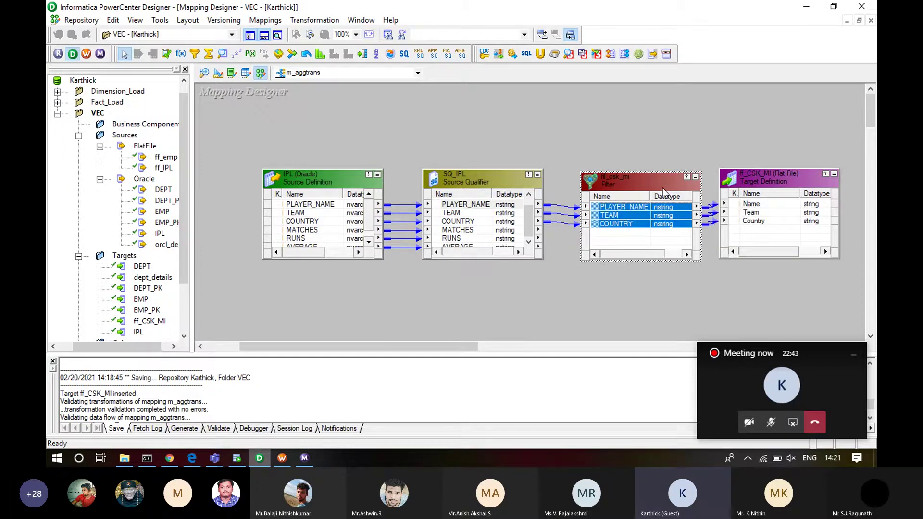
# - Replace the default filter condition of fil_csk_mi with TEAM='CSK', using the filter's own TEAM port
pyautogui.doubleClick(642, 188)
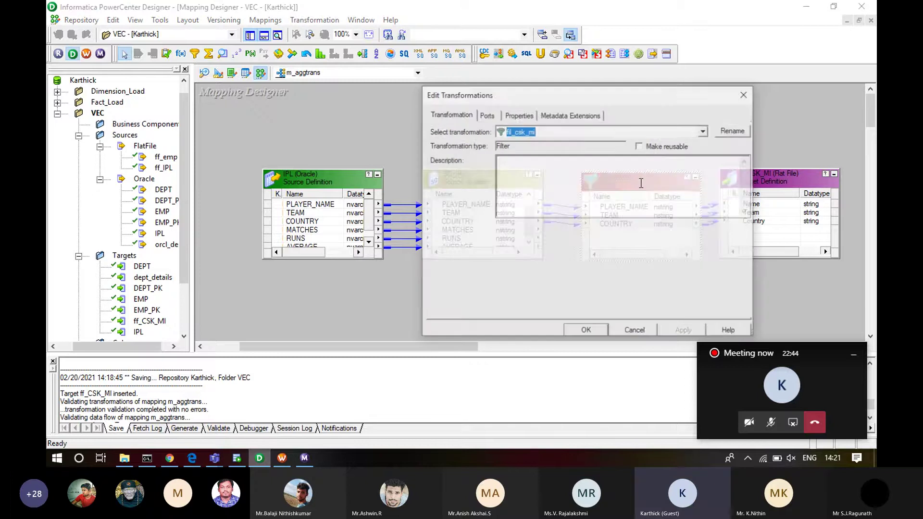
pyautogui.click(491, 116)
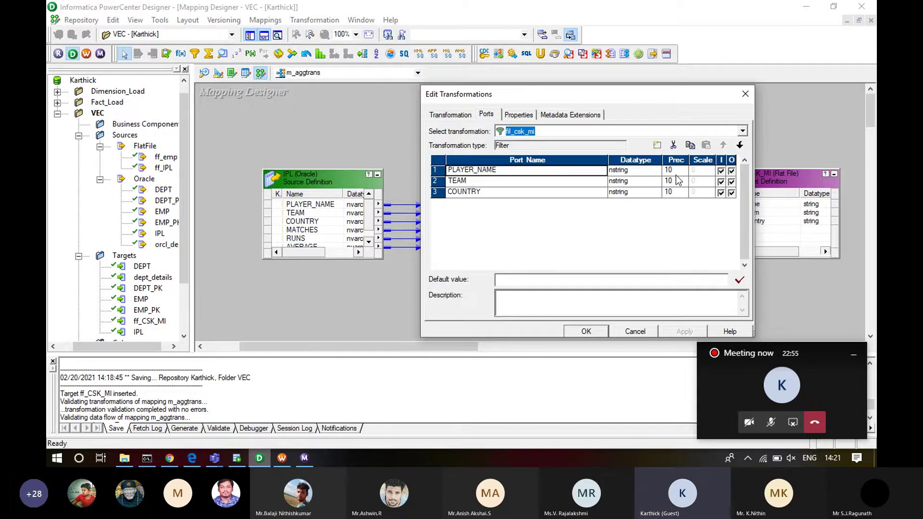
pyautogui.click(527, 121)
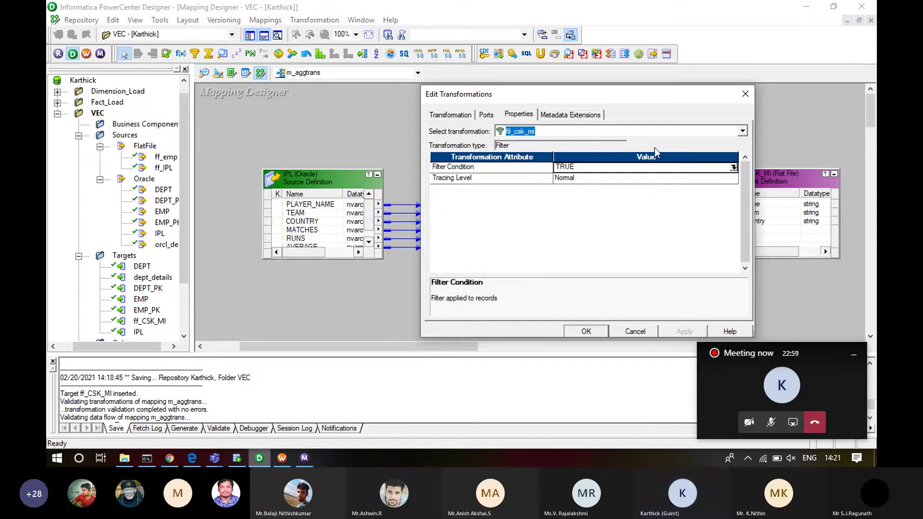
pyautogui.click(734, 168)
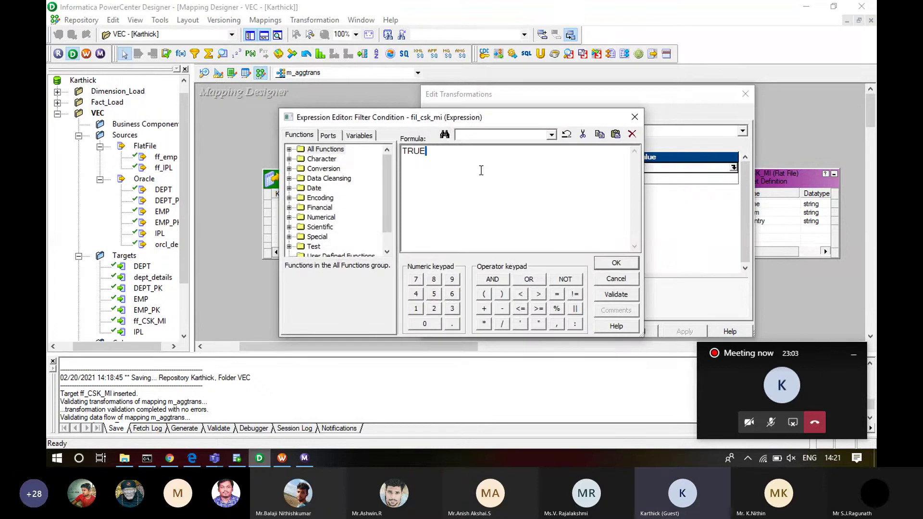
pyautogui.moveTo(481, 169); pyautogui.dragTo(393, 152)
pyautogui.click(330, 136)
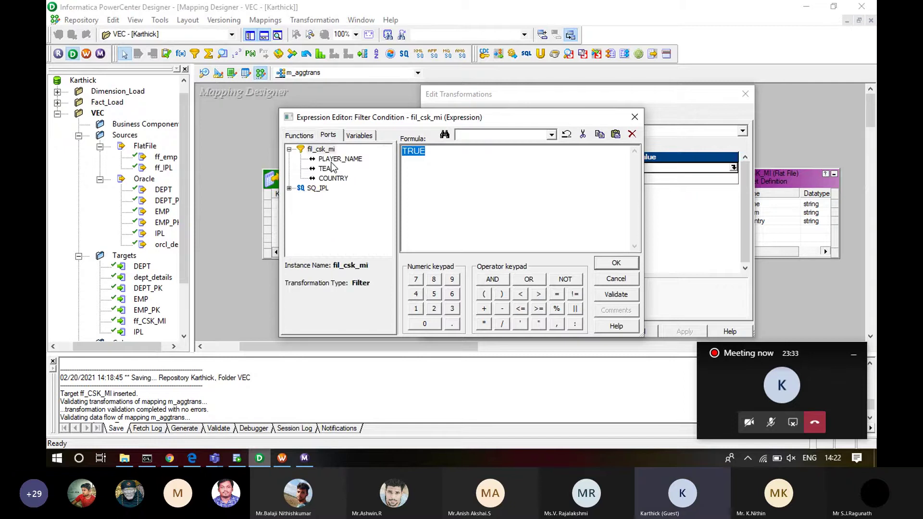
pyautogui.doubleClick(329, 169)
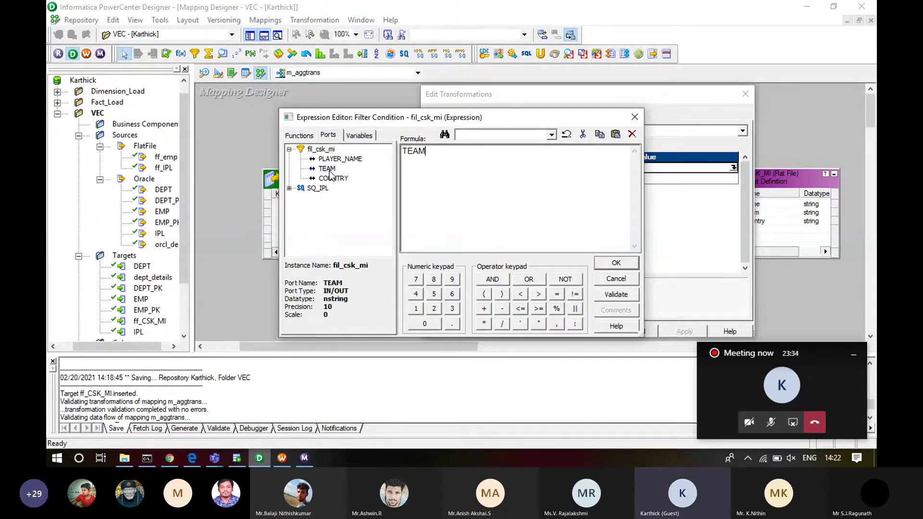
pyautogui.write("='CSK'")
# - Extend the filter condition with OR TEAM='MI' and validate the expression
pyautogui.click(529, 279)
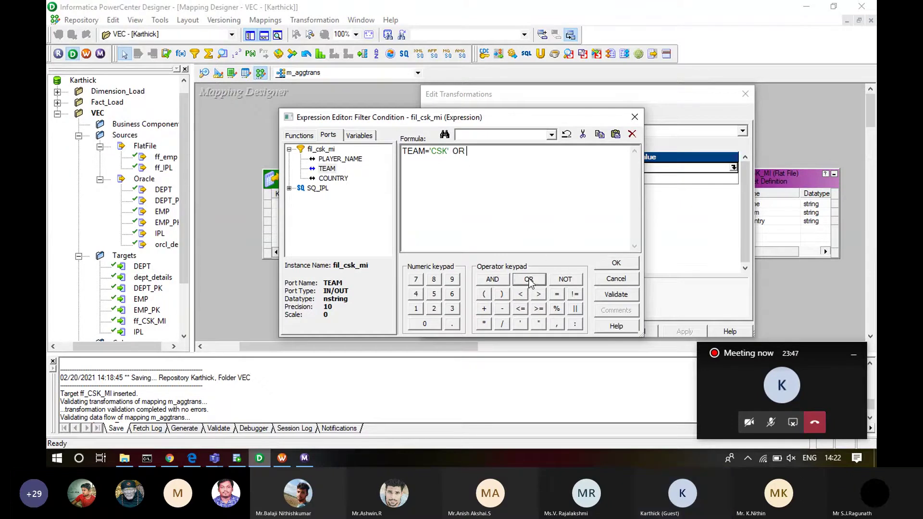
pyautogui.write('TEAM')
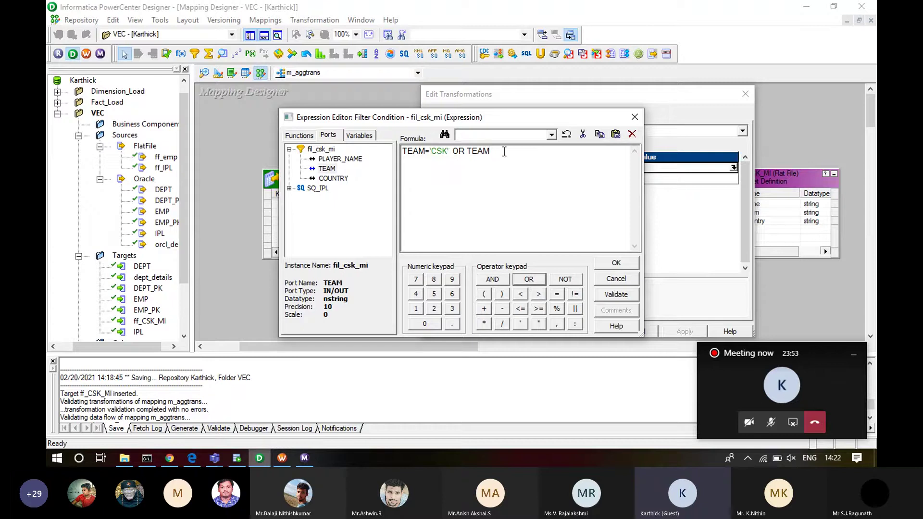
pyautogui.write("='MI'")
pyautogui.click(615, 295)
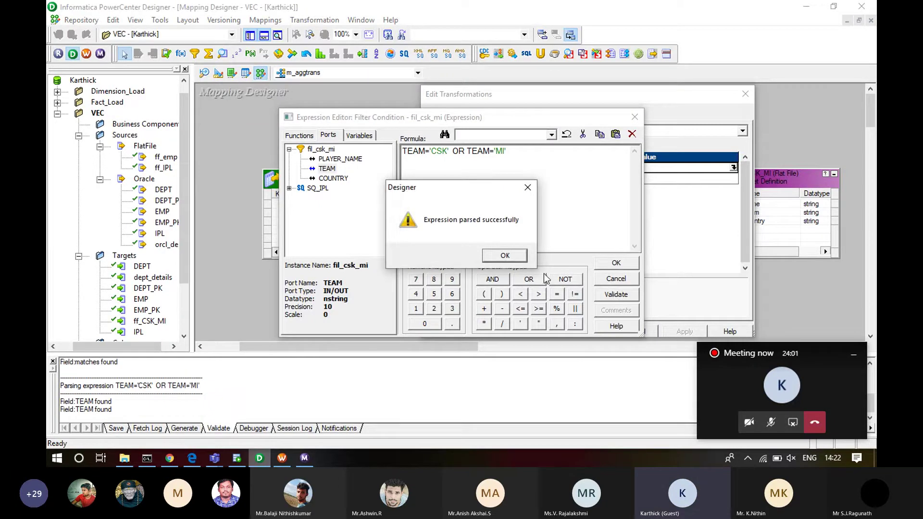
pyautogui.click(508, 257)
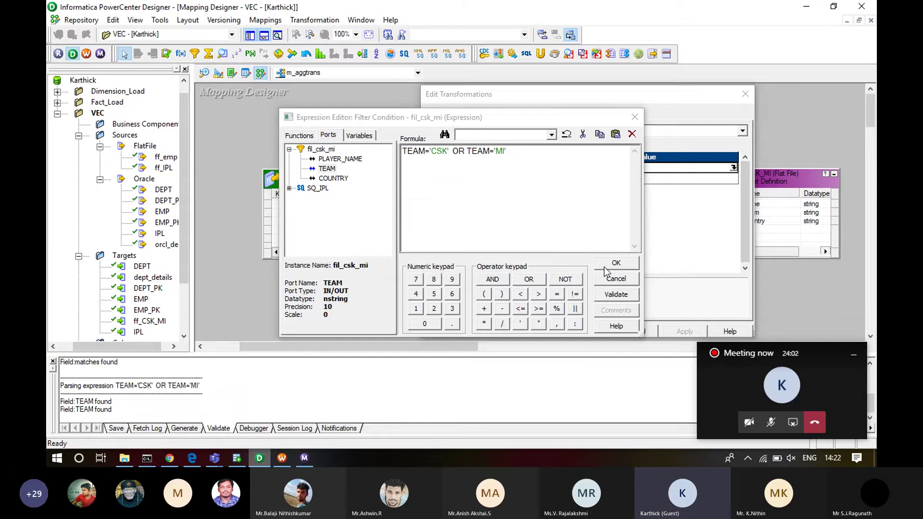
# - Accept the filter condition, apply it to fil_csk_mi and close the transformation's settings
pyautogui.click(606, 265)
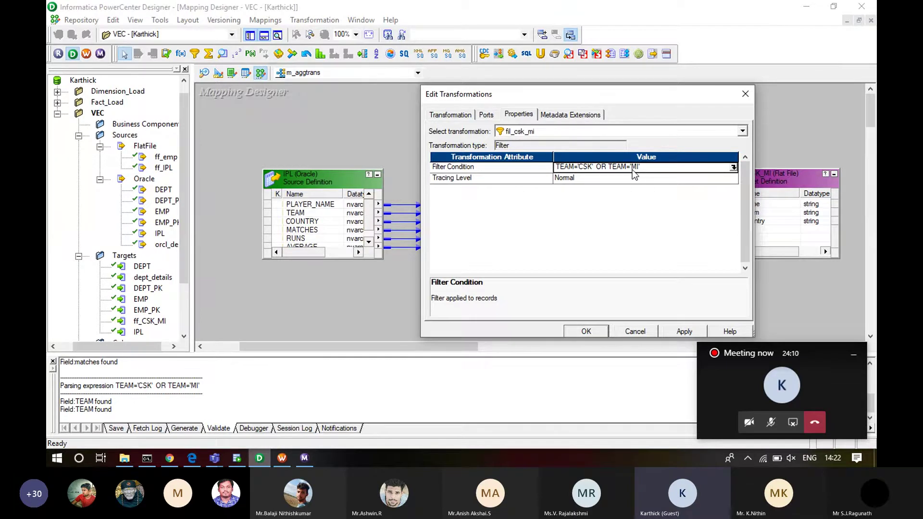
pyautogui.click(671, 332)
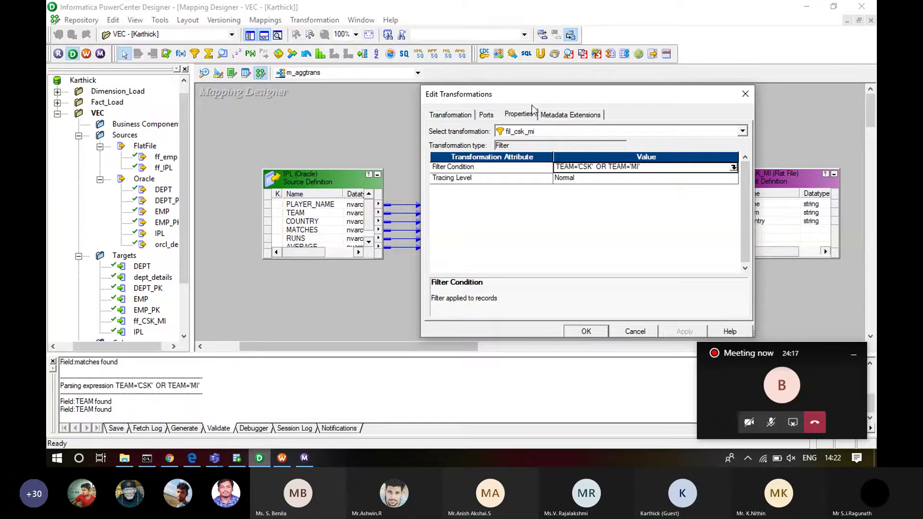
pyautogui.click(487, 115)
pyautogui.click(593, 331)
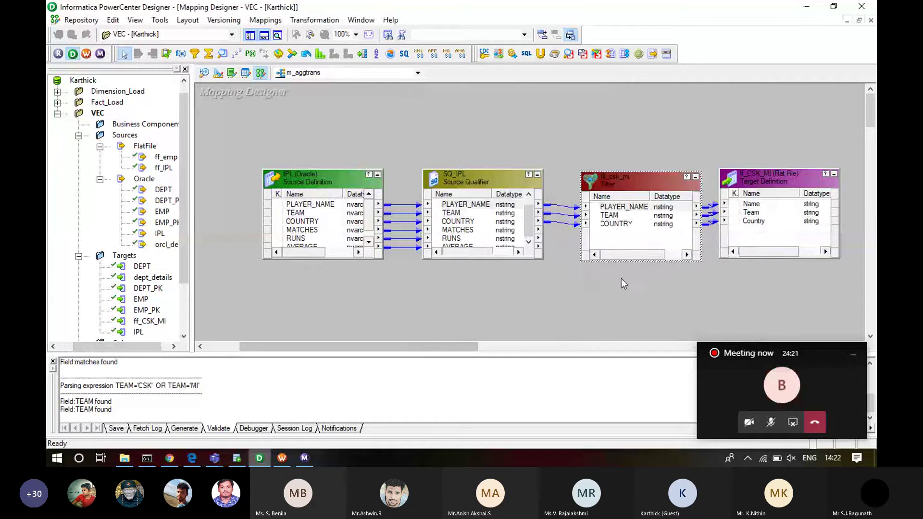
# - Examine the datatypes and lengths of the ports in fil_csk_mi, SQ_IPL and the IPL source definition
pyautogui.click(651, 255)
pyautogui.moveTo(651, 256); pyautogui.dragTo(667, 256)
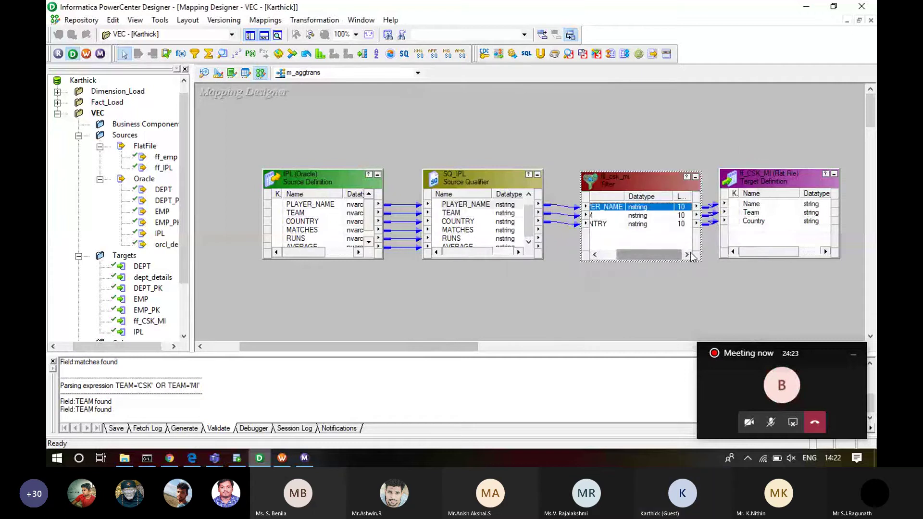
pyautogui.moveTo(481, 251); pyautogui.dragTo(500, 252)
pyautogui.click(313, 252)
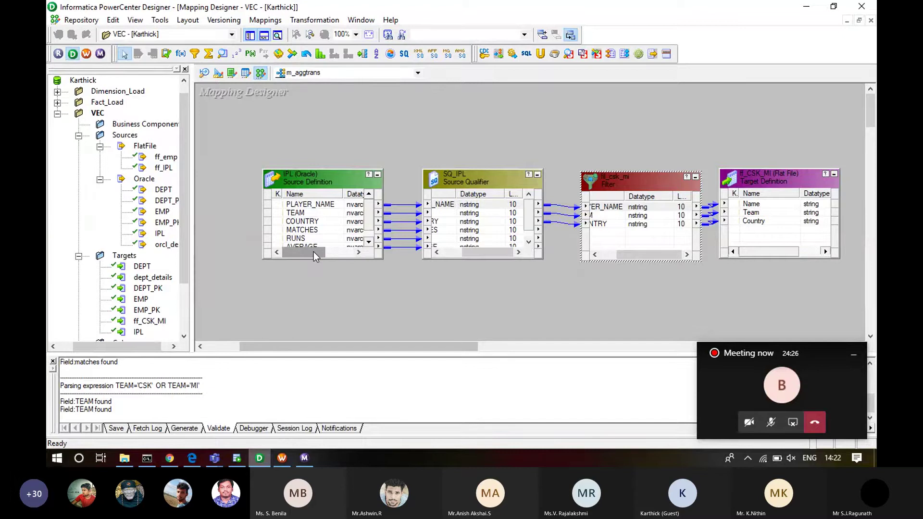
pyautogui.moveTo(314, 251)
pyautogui.mouseDown()
pyautogui.moveTo(324, 250)
pyautogui.moveTo(302, 255)
pyautogui.mouseUp()
pyautogui.moveTo(314, 252); pyautogui.dragTo(348, 252)
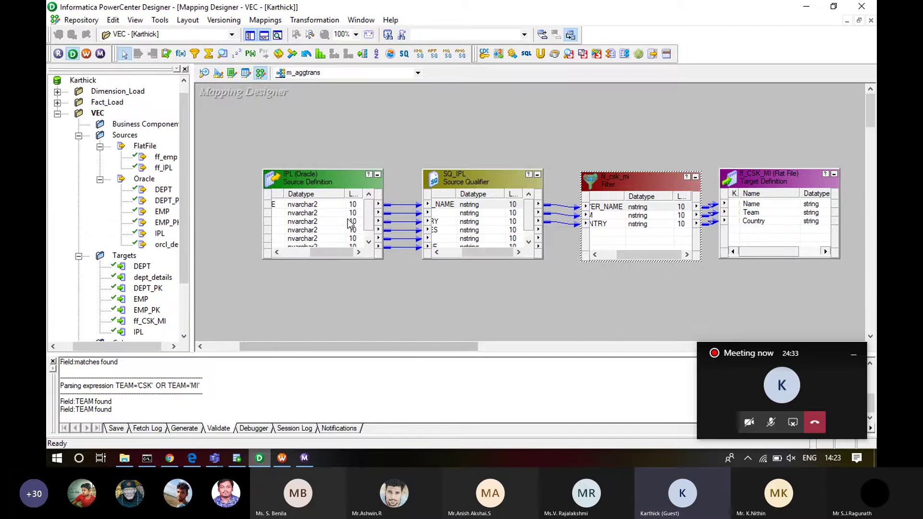
# - In the Source Analyzer, set the precision of the Oracle IPL columns PLAYER_NAME, TEAM and COUNTRY to 50
pyautogui.click(204, 72)
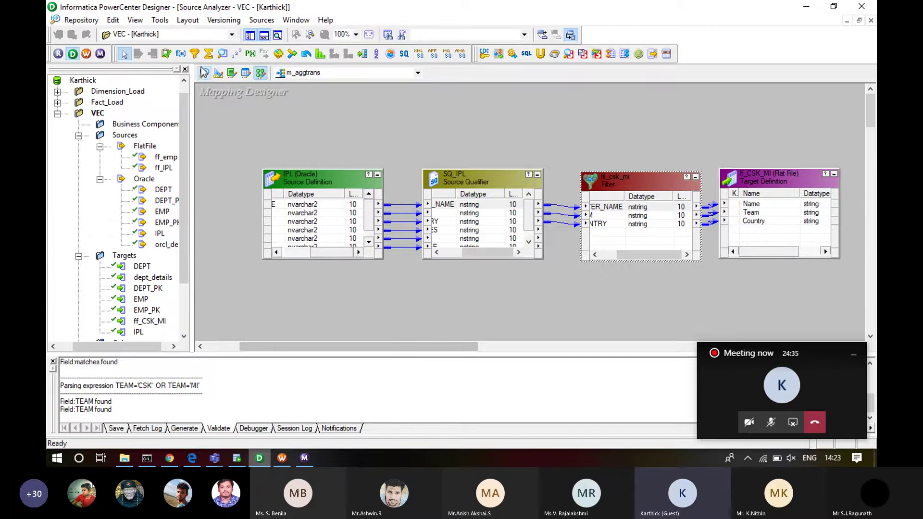
pyautogui.doubleClick(402, 188)
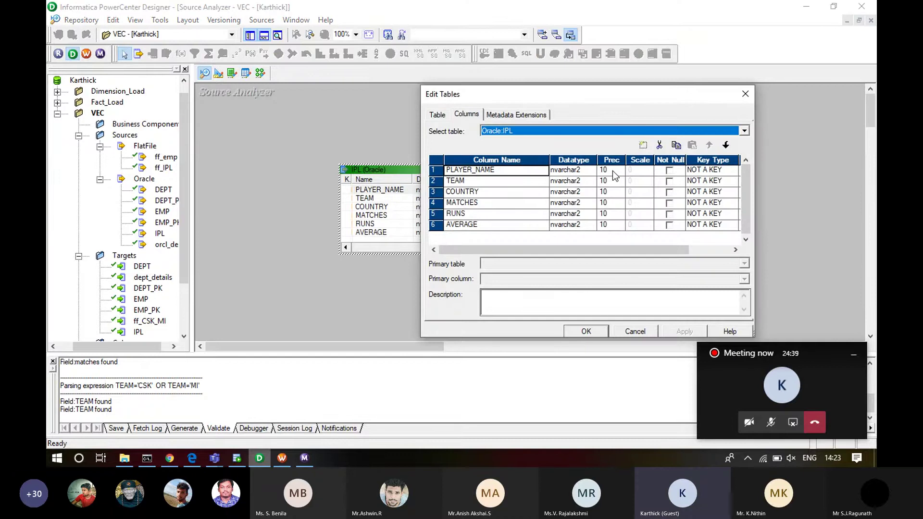
pyautogui.click(613, 171)
pyautogui.write('5')
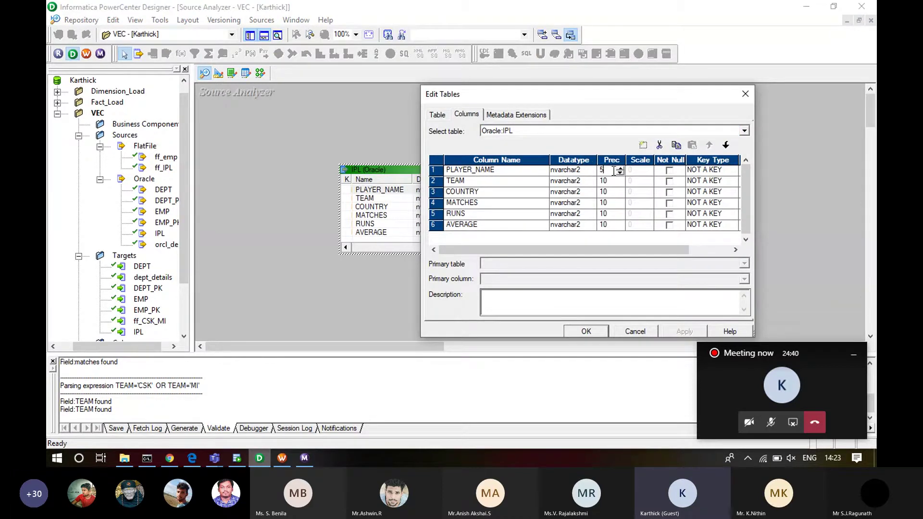
pyautogui.write('0')
pyautogui.press('Down')
pyautogui.write('50')
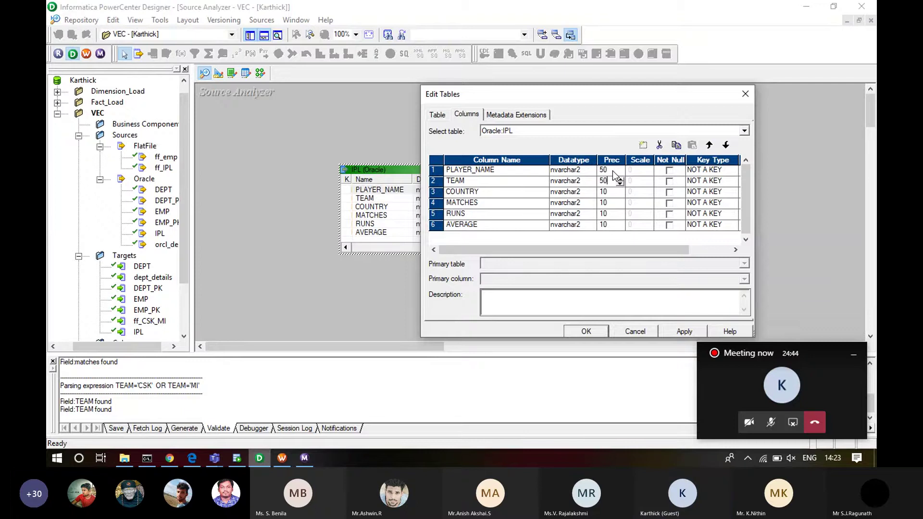
pyautogui.press('Down')
pyautogui.write('50')
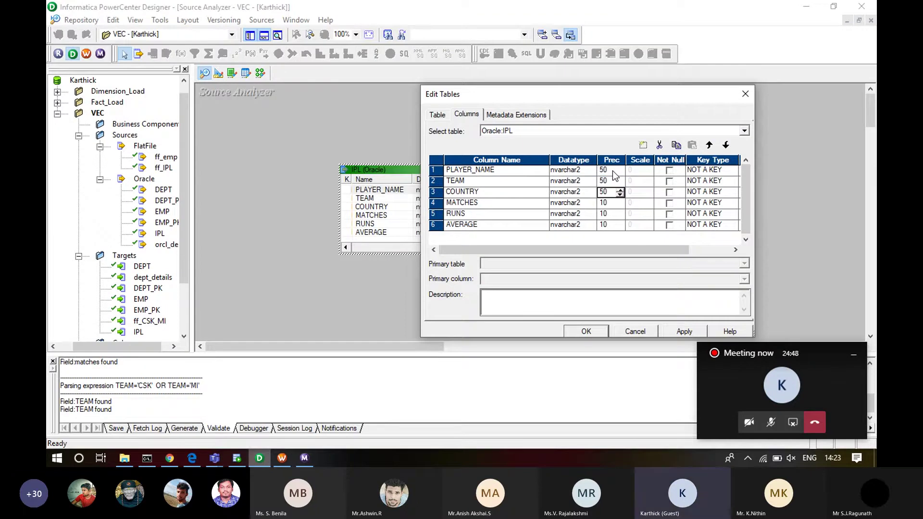
# - Set the precision of the MATCHES, RUNS and AVERAGE columns to 50 and apply the IPL table changes
pyautogui.press('Down')
pyautogui.write('50')
pyautogui.press('Down')
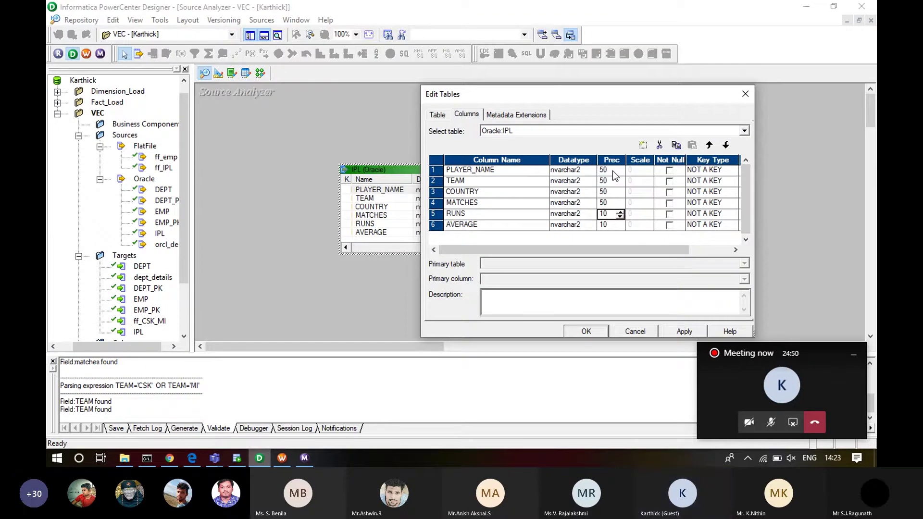
pyautogui.press('Down')
pyautogui.write('50')
pyautogui.click(668, 332)
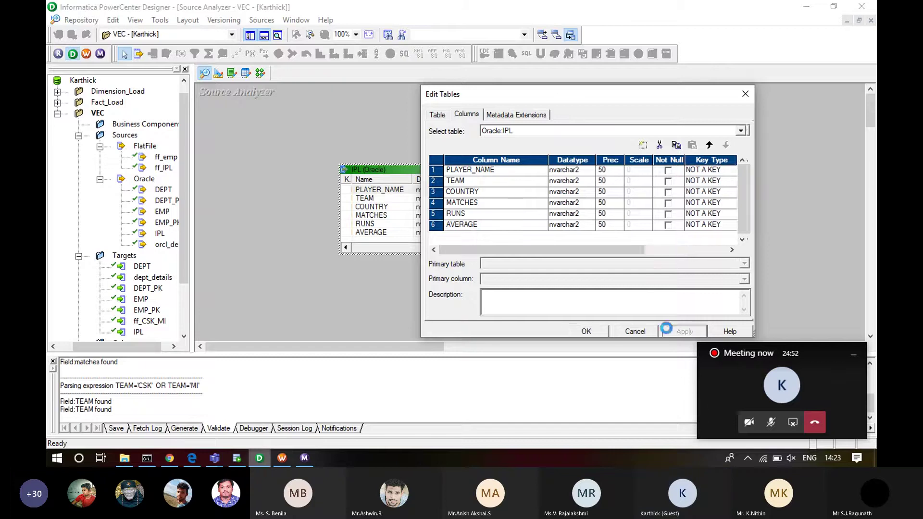
pyautogui.click(592, 330)
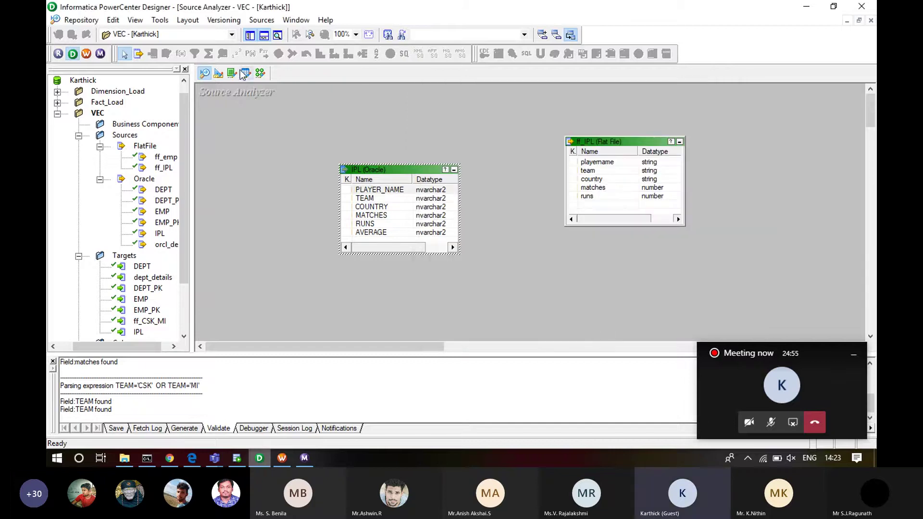
# - Return to the Mapping Designer, save the m_aggtrans mapping and check the port precisions of SQ_IPL
pyautogui.click(259, 73)
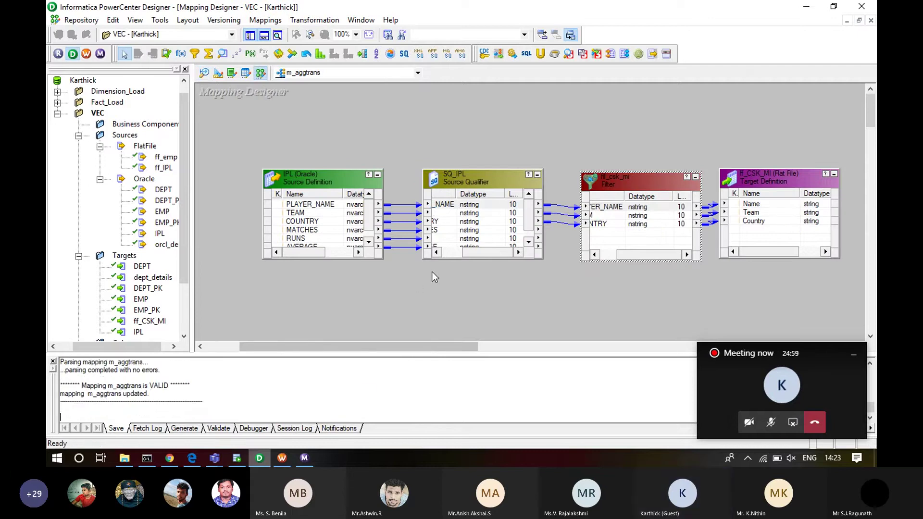
pyautogui.doubleClick(492, 209)
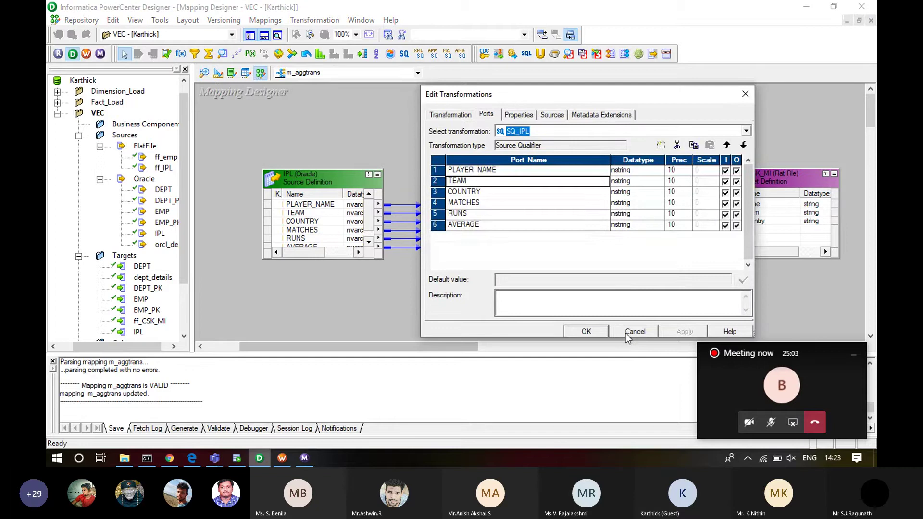
pyautogui.click(625, 332)
pyautogui.moveTo(444, 221); pyautogui.dragTo(481, 207)
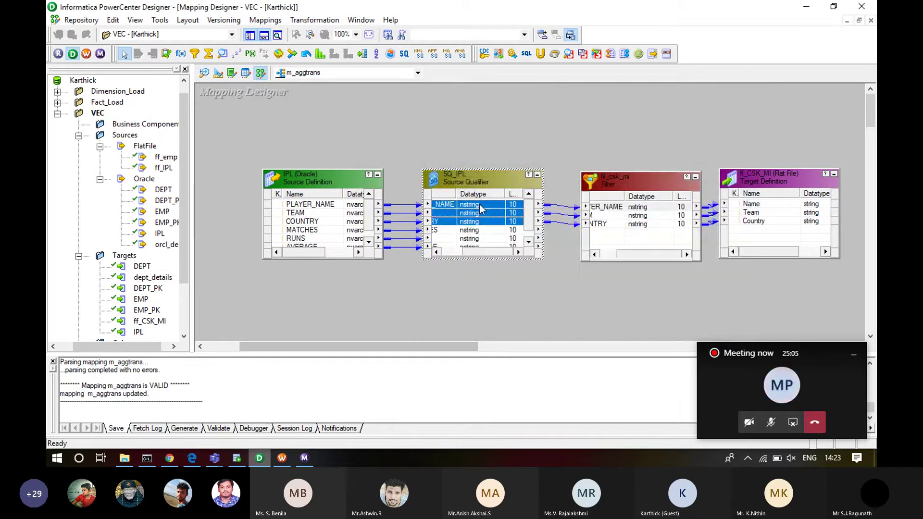
pyautogui.hotkey('shift', 'Down')
pyautogui.hotkey('shift', 'Down')
pyautogui.hotkey('shift', 'Down')
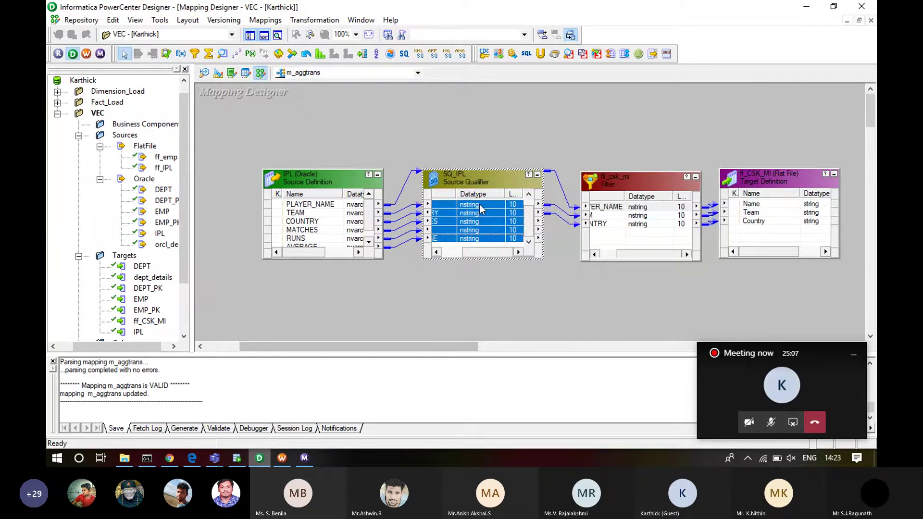
pyautogui.press('Delete')
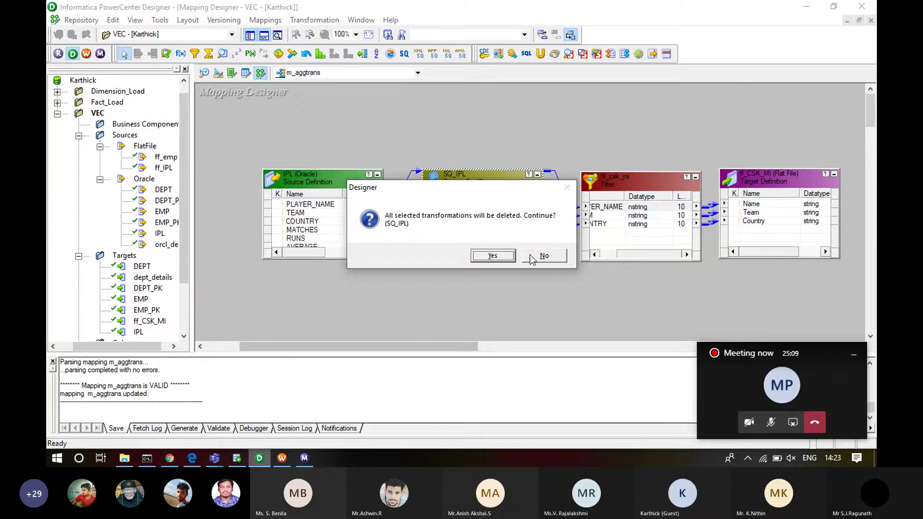
pyautogui.click(532, 259)
# - Remove all six ports from the SQ_IPL source qualifier and apply the change
pyautogui.doubleClick(485, 187)
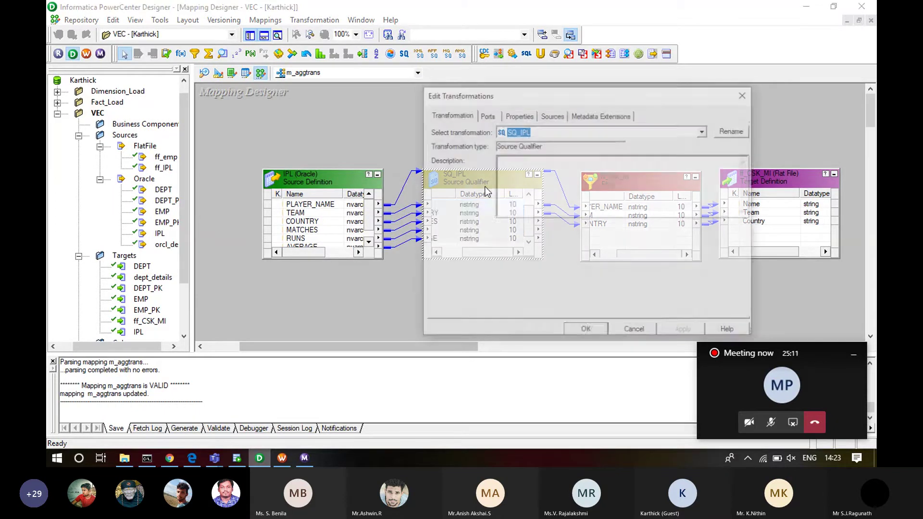
pyautogui.click(486, 114)
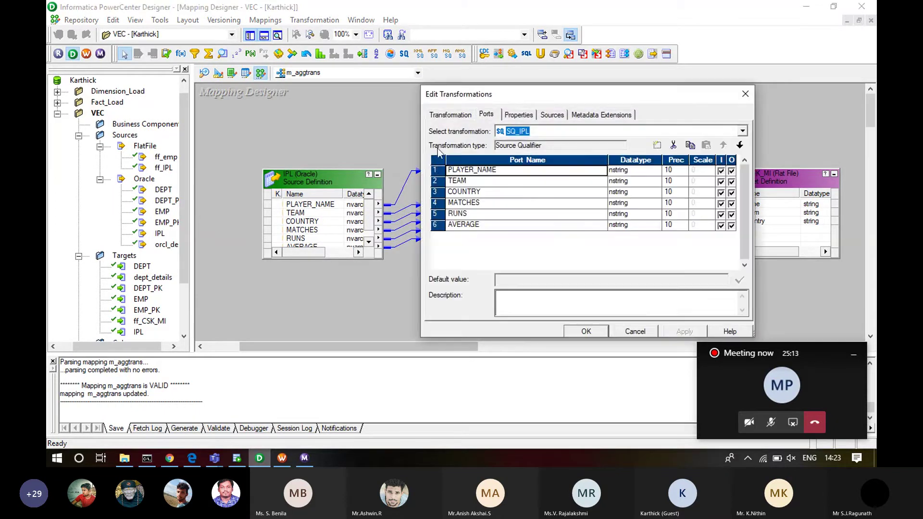
pyautogui.click(435, 170)
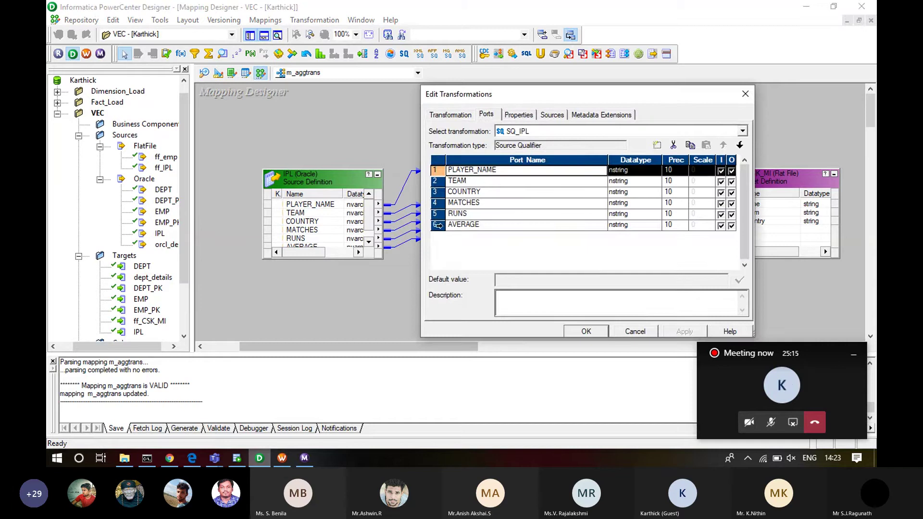
pyautogui.keyDown('shift'); pyautogui.click(440, 224); pyautogui.keyUp('shift')
pyautogui.click(675, 145)
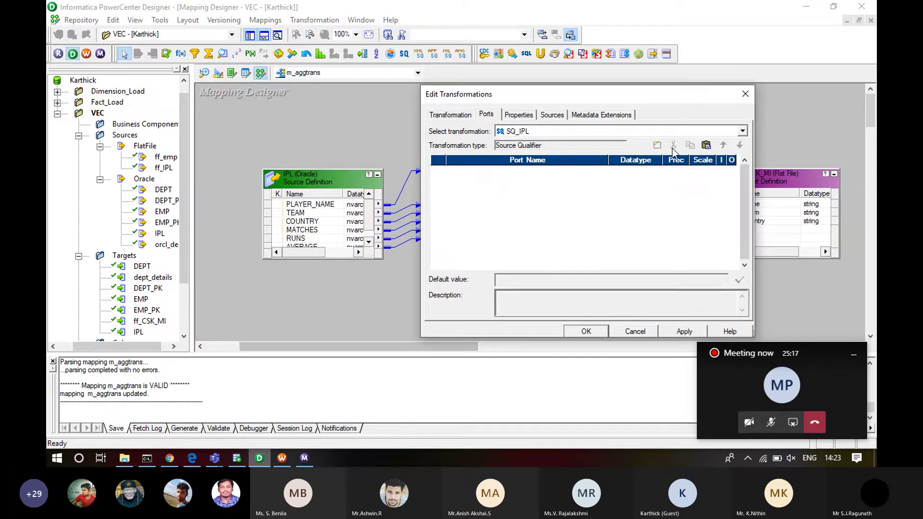
pyautogui.click(677, 334)
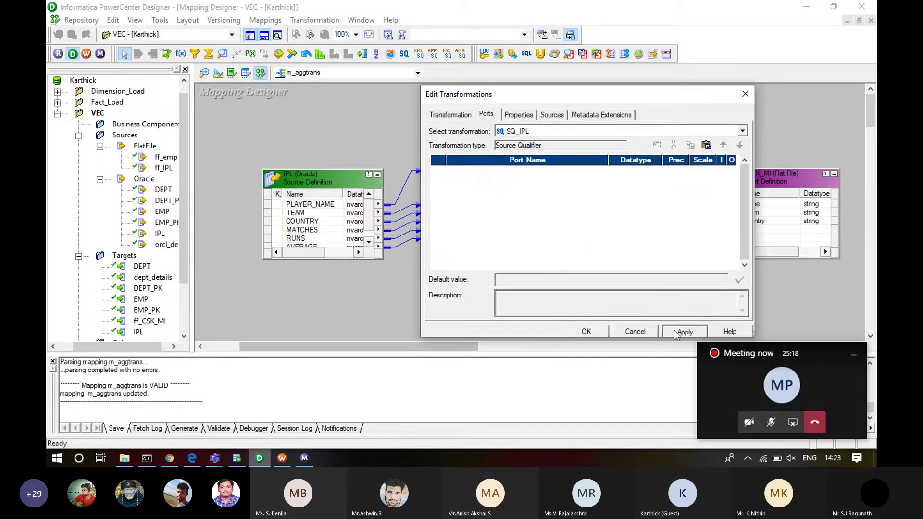
pyautogui.click(587, 331)
# - Bring all IPL source columns into SQ_IPL again and link its PLAYER_NAME, TEAM and COUNTRY ports to fil_csk_mi
pyautogui.moveTo(312, 204); pyautogui.dragTo(319, 240)
pyautogui.moveTo(320, 207); pyautogui.dragTo(493, 200)
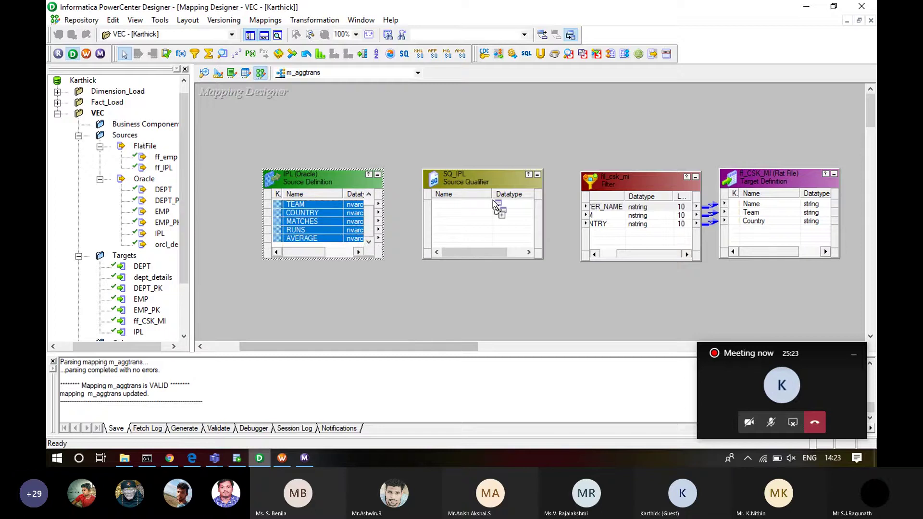
pyautogui.click(608, 210)
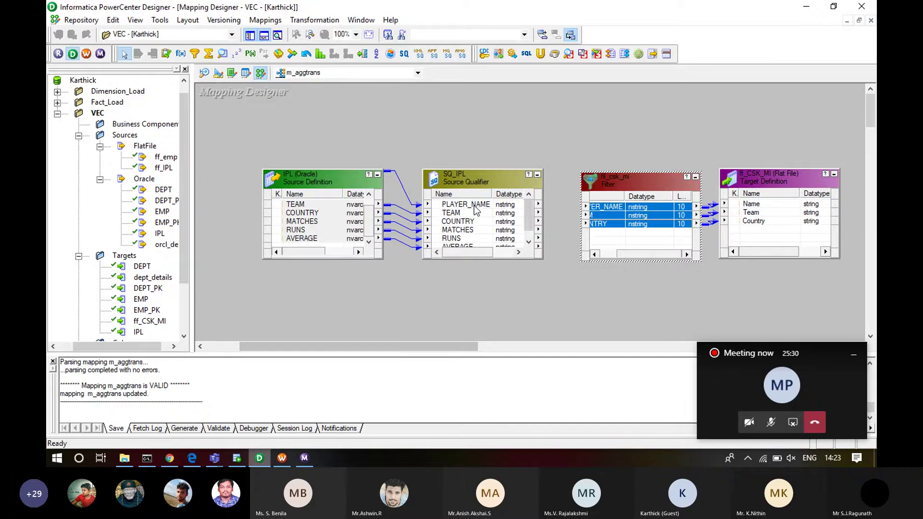
pyautogui.moveTo(474, 204); pyautogui.dragTo(474, 222)
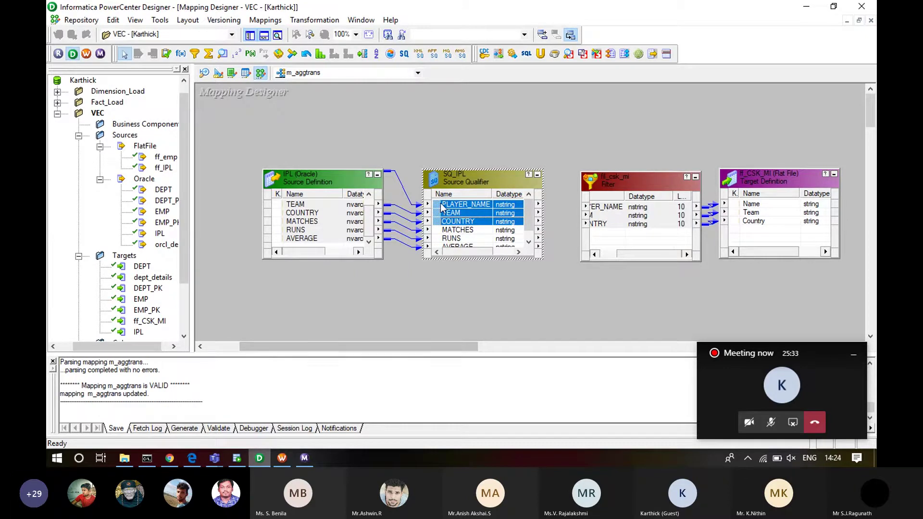
pyautogui.moveTo(450, 209); pyautogui.dragTo(600, 212)
# - Set the precision of the PLAYER_NAME, TEAM and COUNTRY ports in fil_csk_mi to 50 and apply it
pyautogui.doubleClick(599, 211)
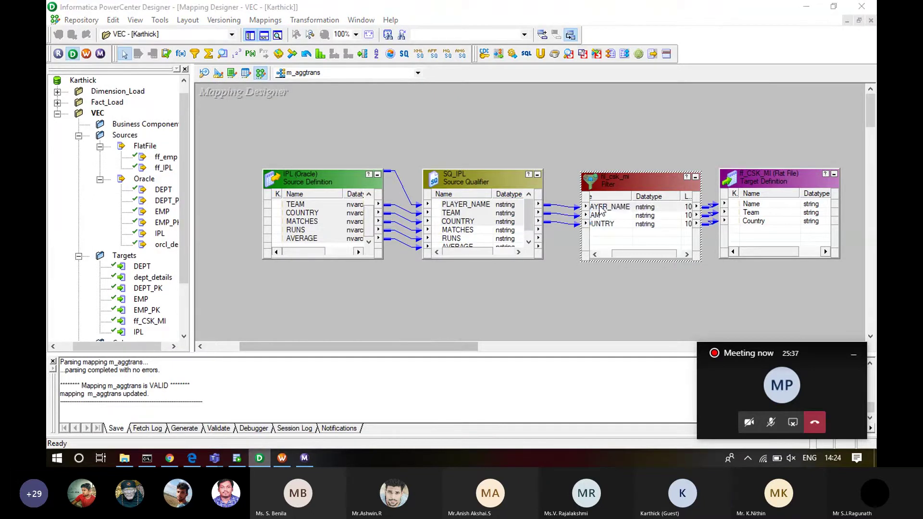
pyautogui.click(677, 169)
pyautogui.write('50')
pyautogui.click(677, 180)
pyautogui.write('50')
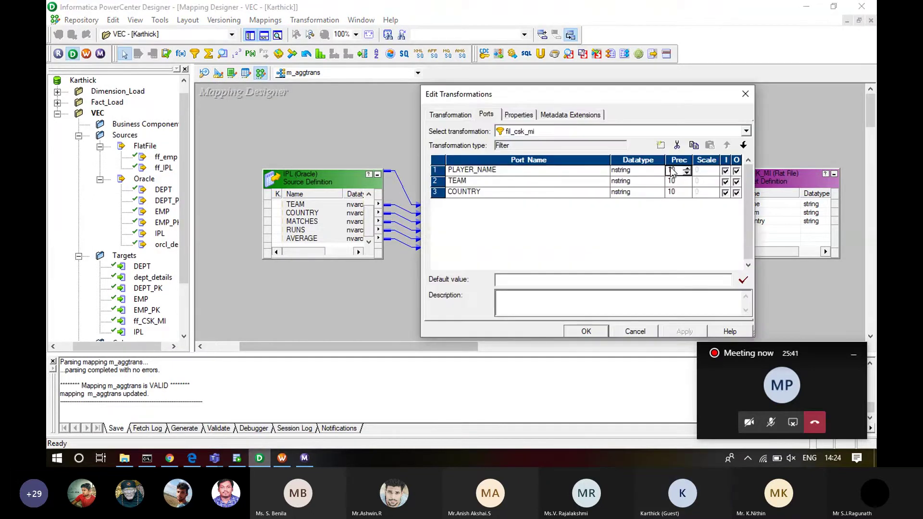
pyautogui.click(678, 191)
pyautogui.write('50')
pyautogui.click(677, 332)
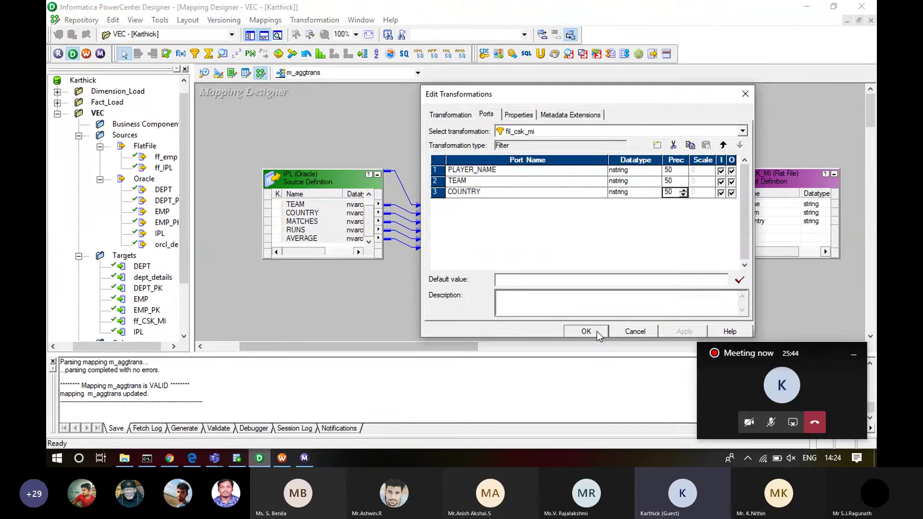
pyautogui.click(587, 331)
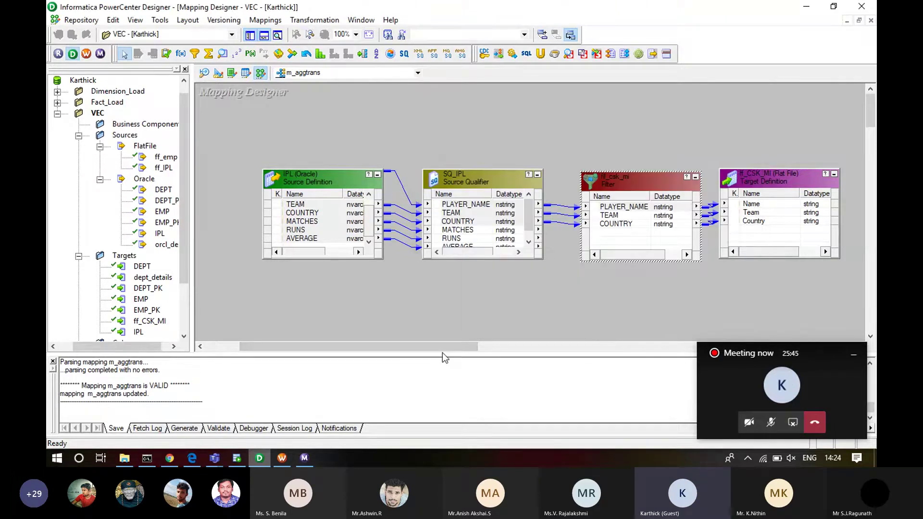
# - Inspect the port lengths of the ff_CSK_MI target definition in the mapping
pyautogui.moveTo(442, 347); pyautogui.dragTo(504, 349)
pyautogui.moveTo(650, 253); pyautogui.dragTo(664, 252)
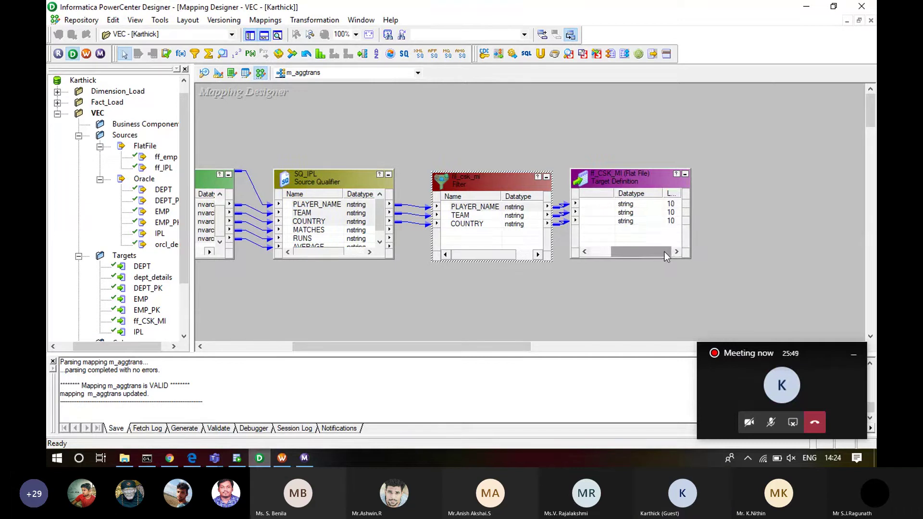
pyautogui.click(673, 212)
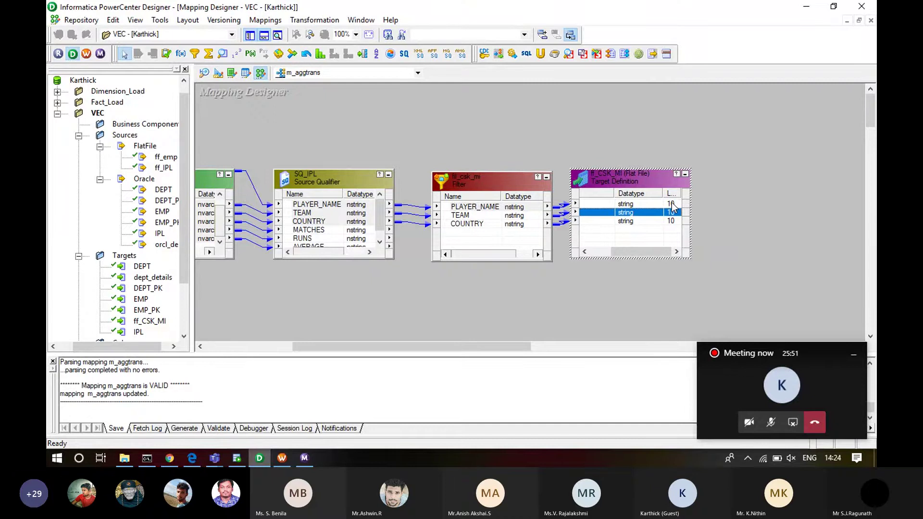
pyautogui.click(673, 204)
pyautogui.doubleClick(672, 206)
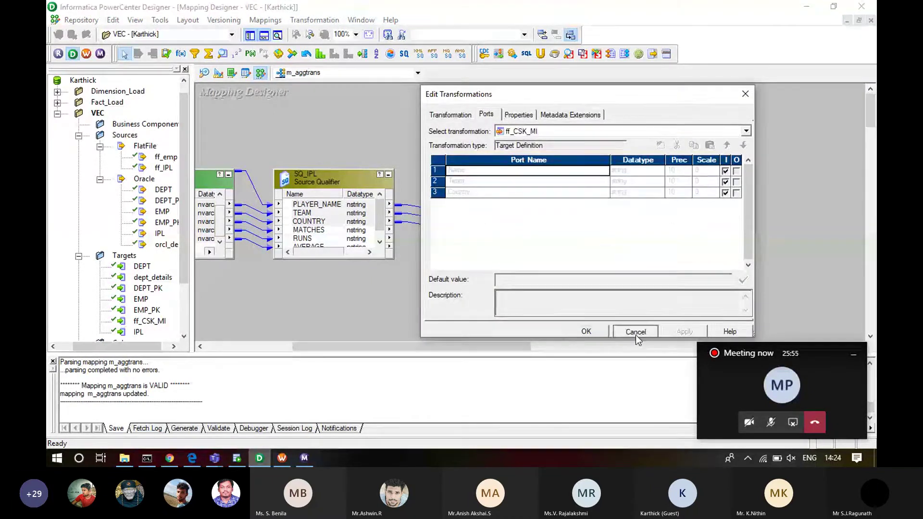
pyautogui.click(635, 331)
# - Set the precision of the Name, Team and Country columns in the ff_CSK_MI target table definition to 50 and apply it
pyautogui.click(223, 74)
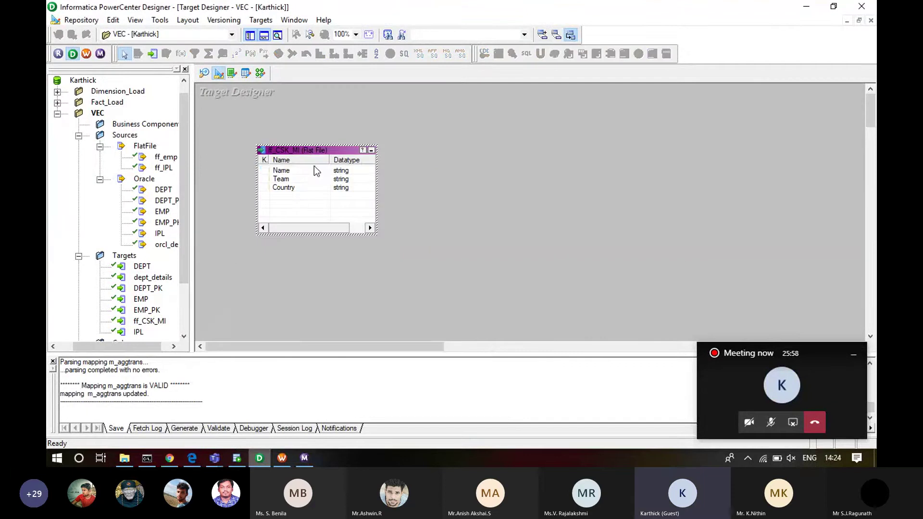
pyautogui.doubleClick(316, 169)
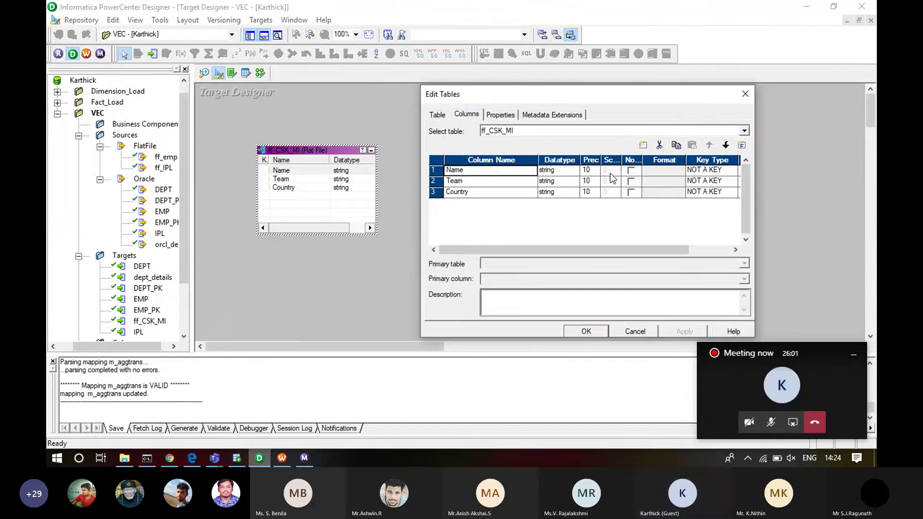
pyautogui.press('Right')
pyautogui.press('Right')
pyautogui.write('50')
pyautogui.press('Down')
pyautogui.write('50')
pyautogui.press('Down')
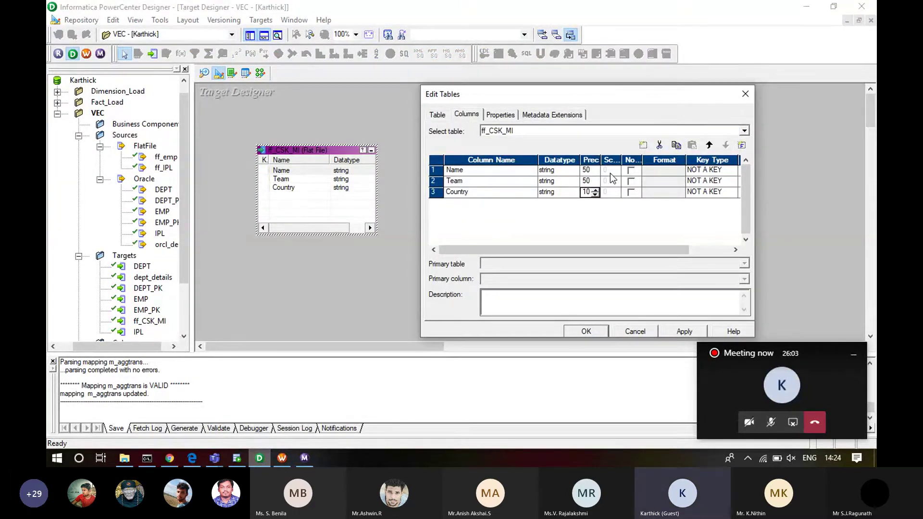
pyautogui.write('50')
pyautogui.click(673, 330)
pyautogui.click(589, 331)
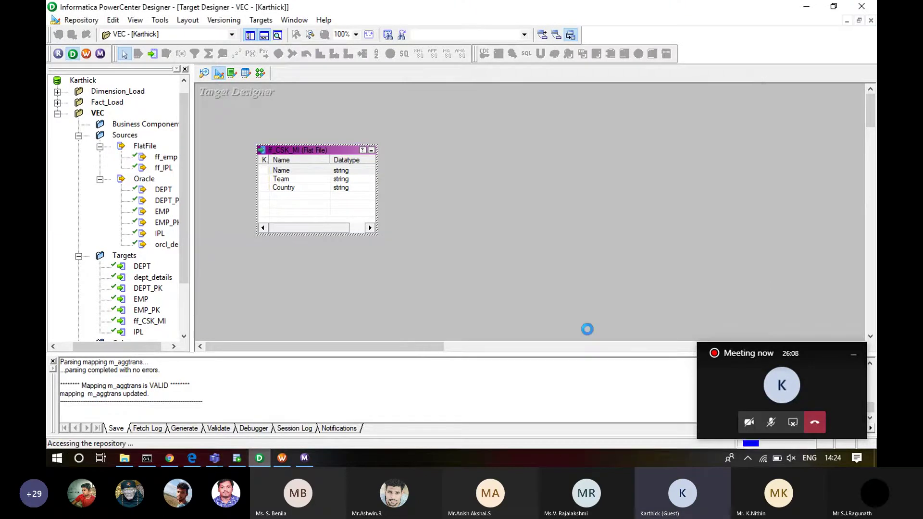
# - Return to the m_aggtrans mapping and review the filter condition of the fil_csk_mi transformation
pyautogui.click(260, 72)
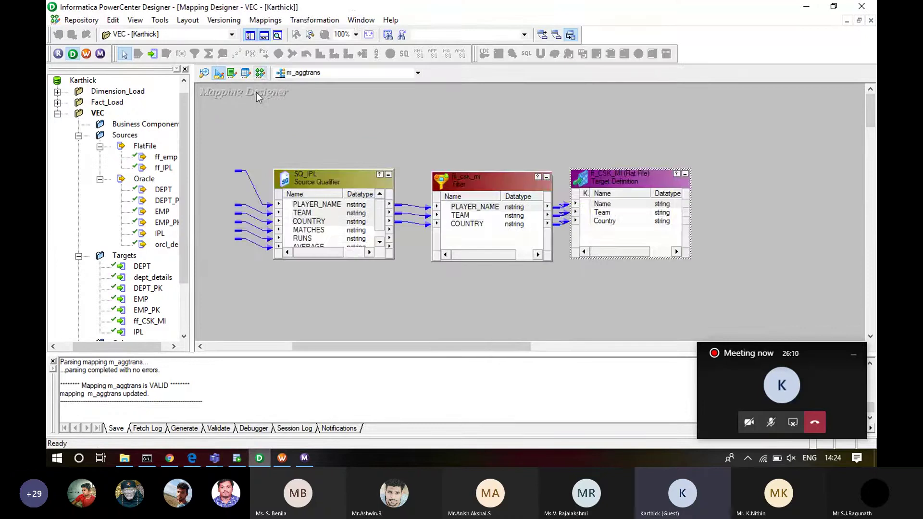
pyautogui.moveTo(409, 347); pyautogui.dragTo(376, 347)
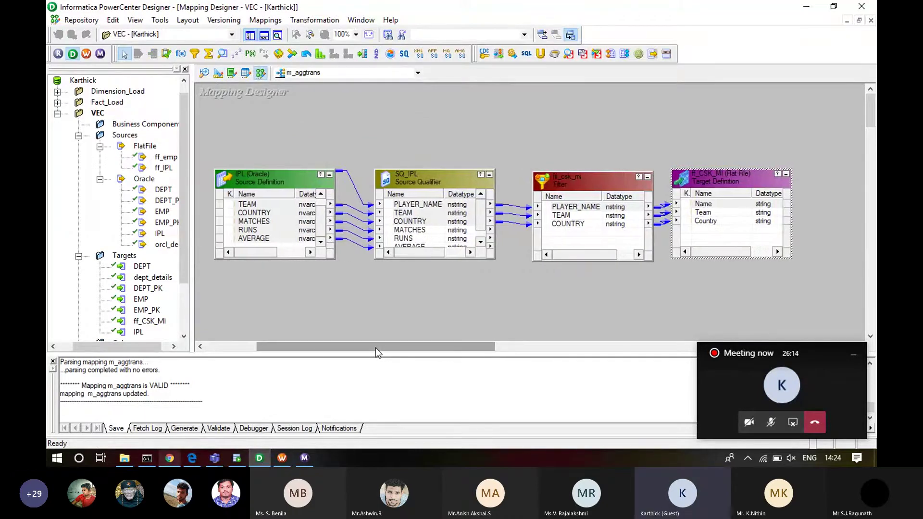
pyautogui.doubleClick(578, 177)
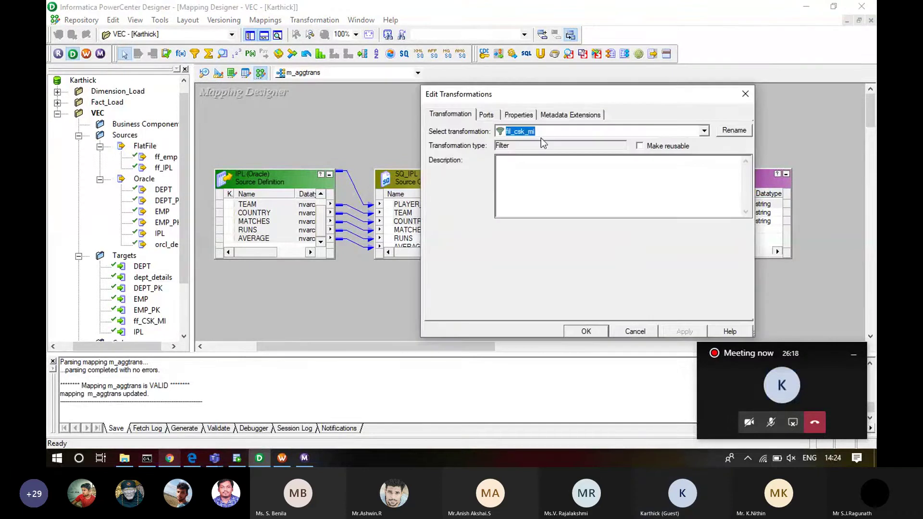
pyautogui.click(519, 115)
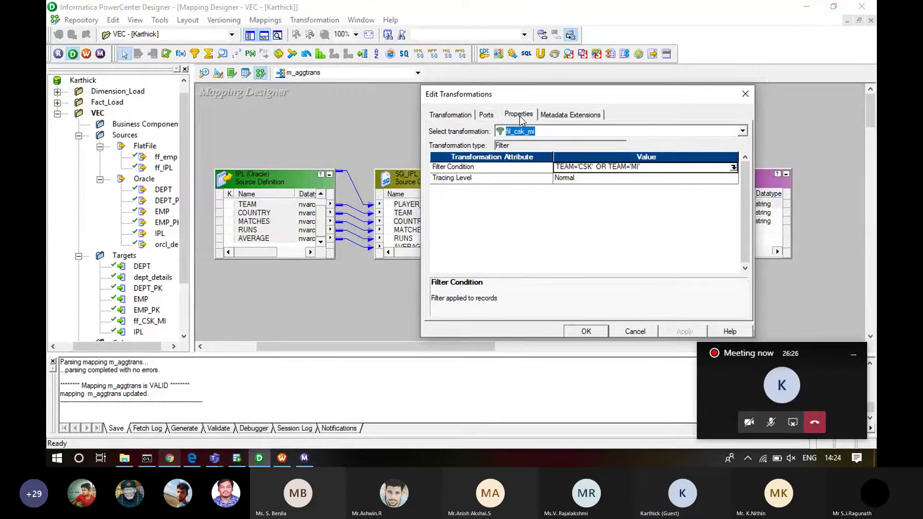
pyautogui.click(593, 333)
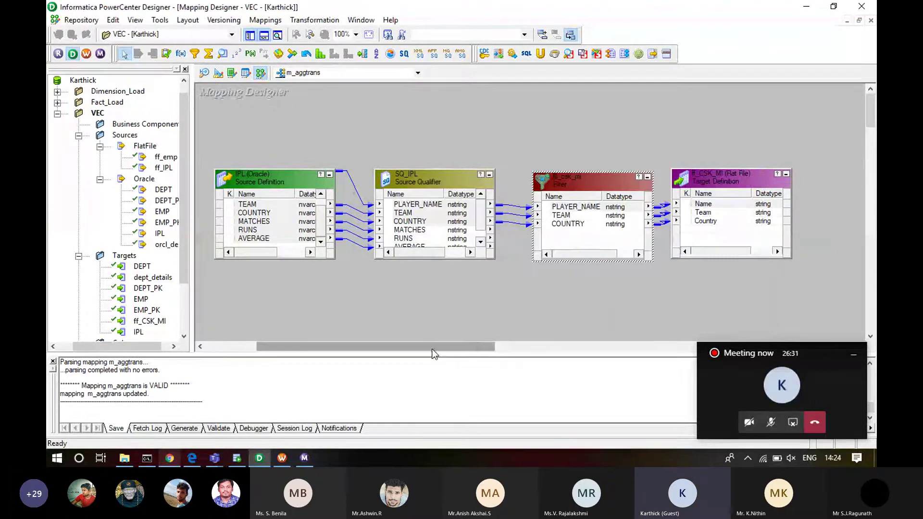
pyautogui.moveTo(384, 346); pyautogui.dragTo(366, 346)
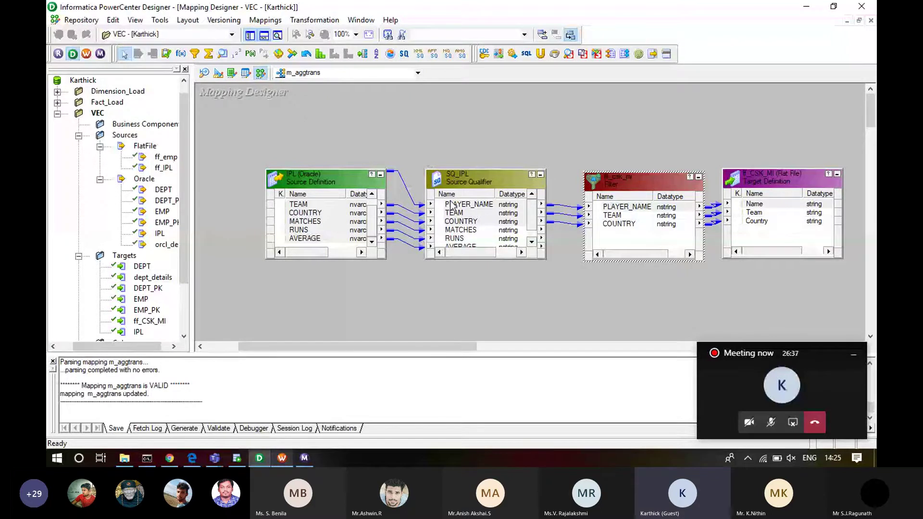
# - Switch to Workflow Manager and examine the source reader and source file properties of session s_m_aggtrans in wf_aggtrans
pyautogui.click(302, 461)
pyautogui.click(283, 460)
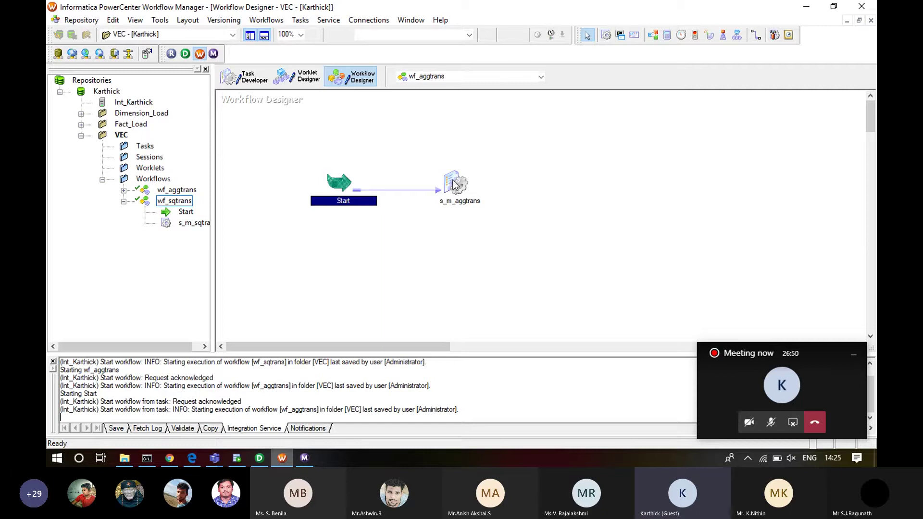
pyautogui.moveTo(453, 184)
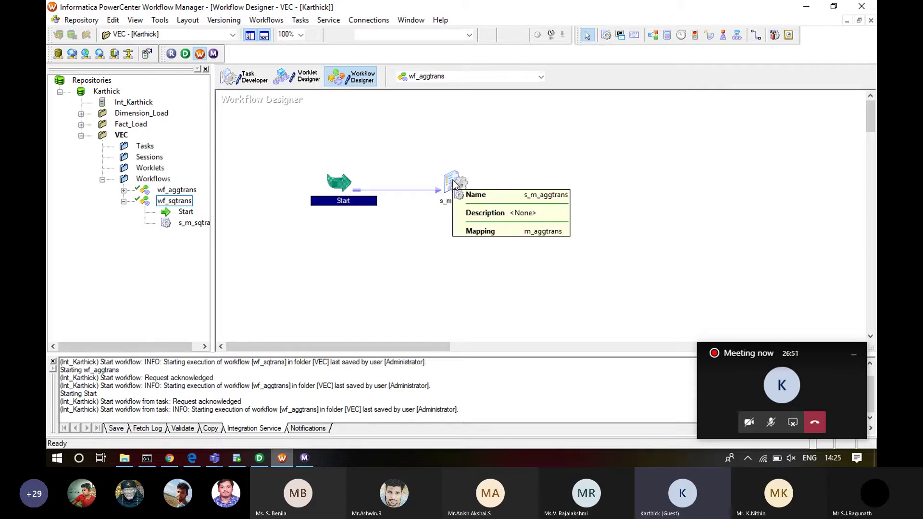
pyautogui.doubleClick(454, 184)
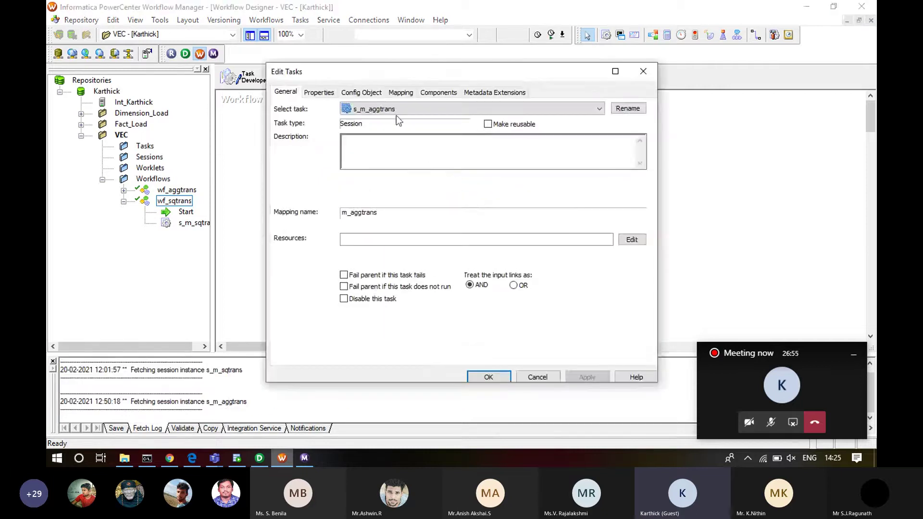
pyautogui.click(401, 95)
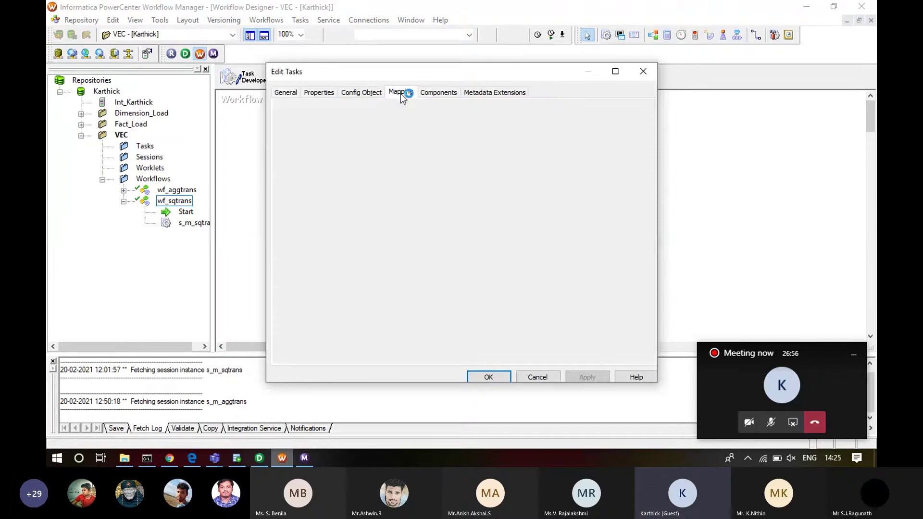
pyautogui.click(339, 187)
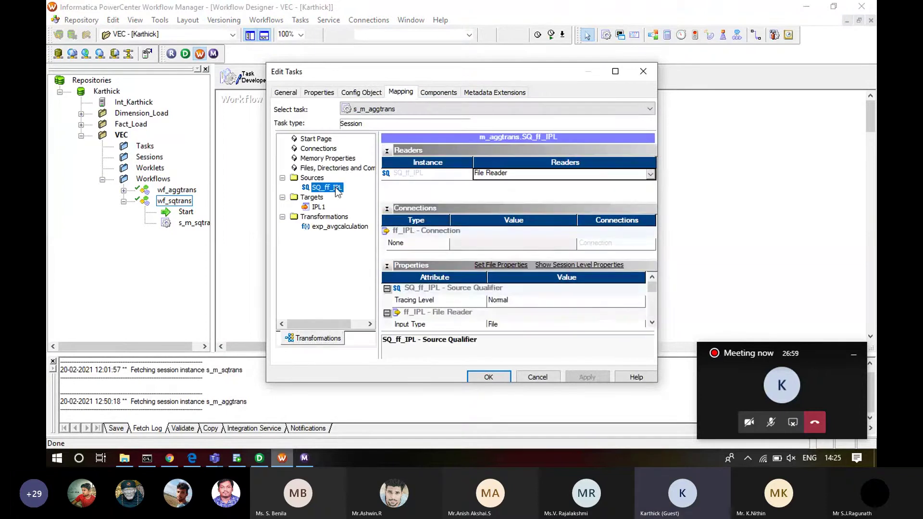
pyautogui.click(652, 323)
pyautogui.click(652, 323)
pyautogui.click(652, 324)
pyautogui.click(652, 324)
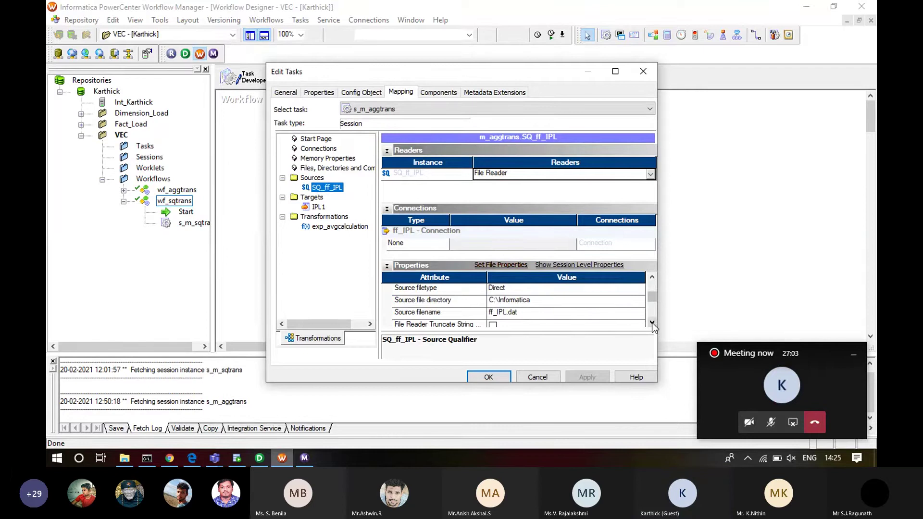
pyautogui.click(652, 324)
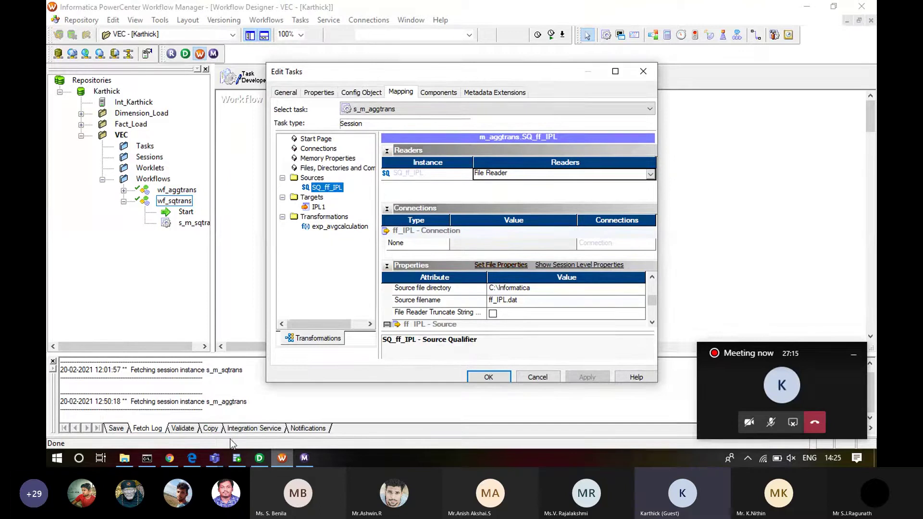
pyautogui.hotkey('alt', 'Tab')
pyautogui.click(262, 460)
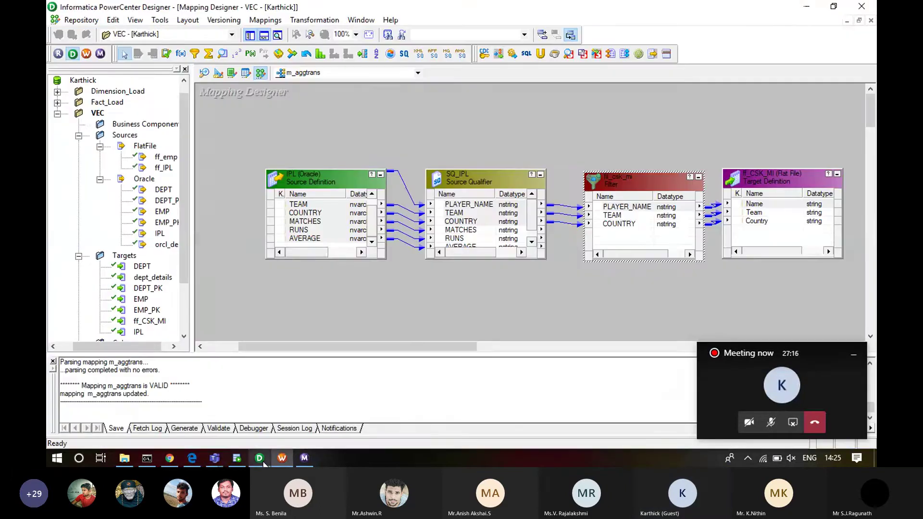
pyautogui.click(304, 459)
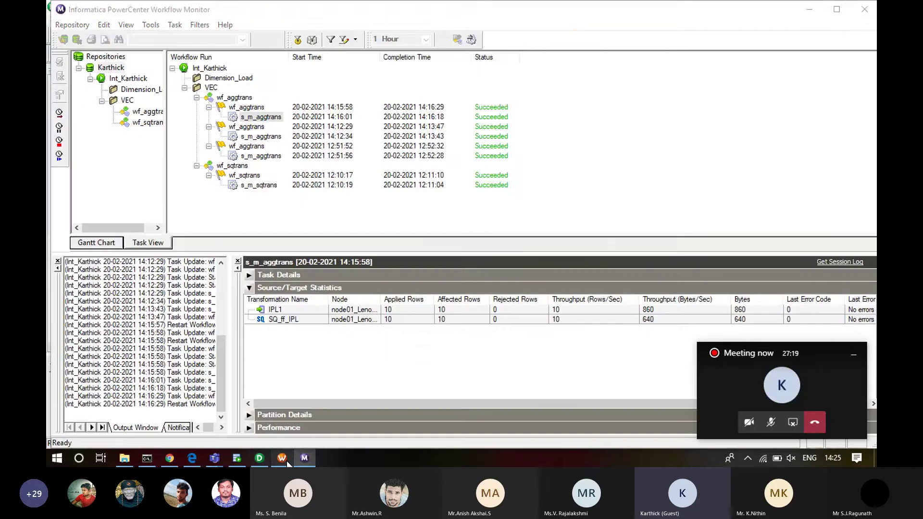
pyautogui.click(287, 461)
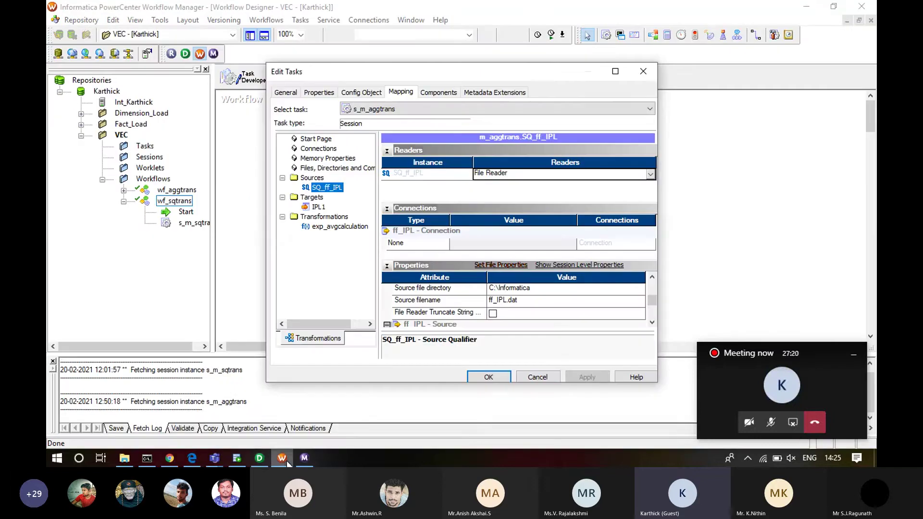
pyautogui.click(537, 378)
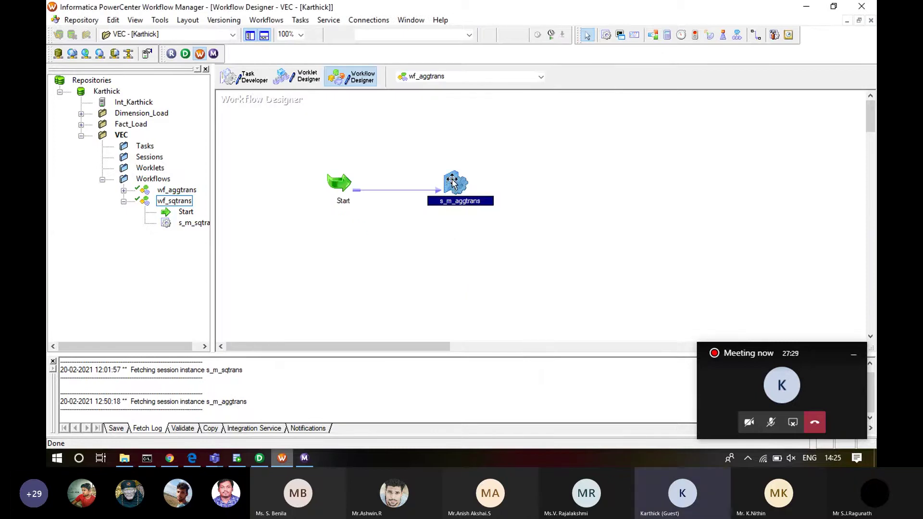
# - Refresh the mapping of session s_m_aggtrans and validate the session
pyautogui.rightClick(452, 182)
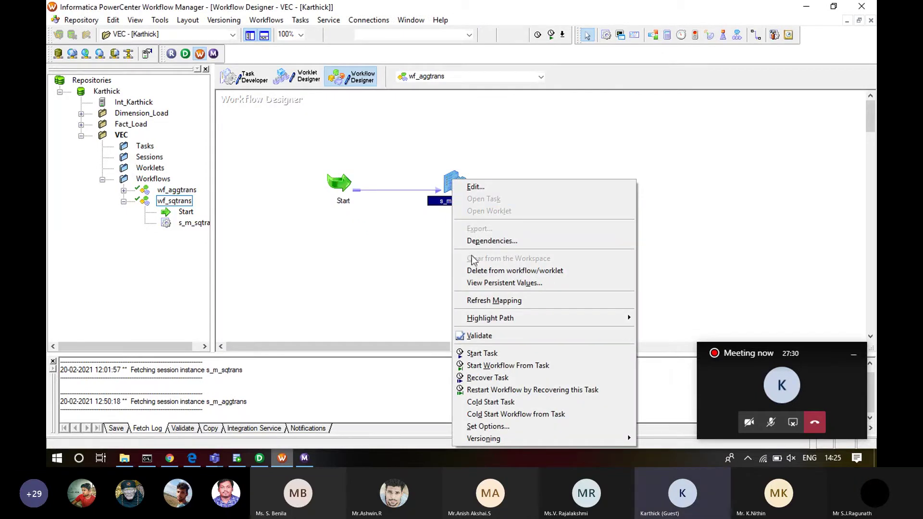
pyautogui.click(485, 302)
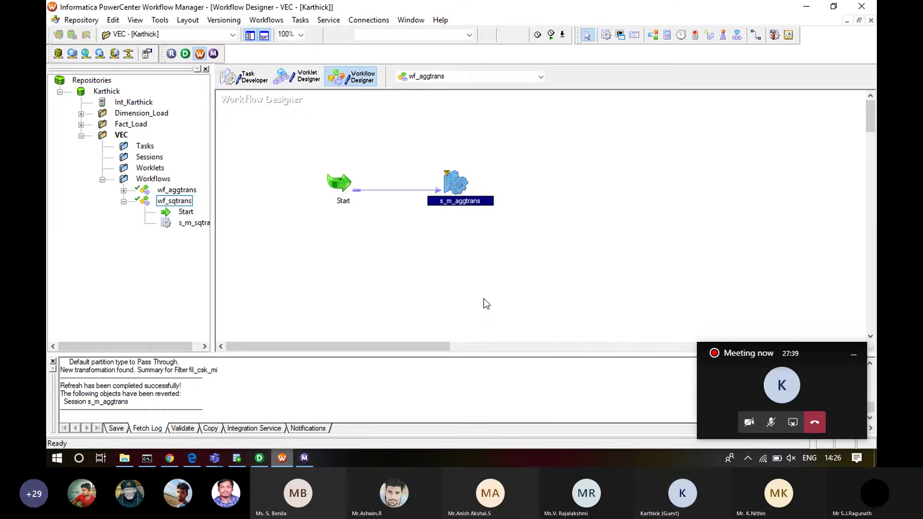
pyautogui.rightClick(456, 190)
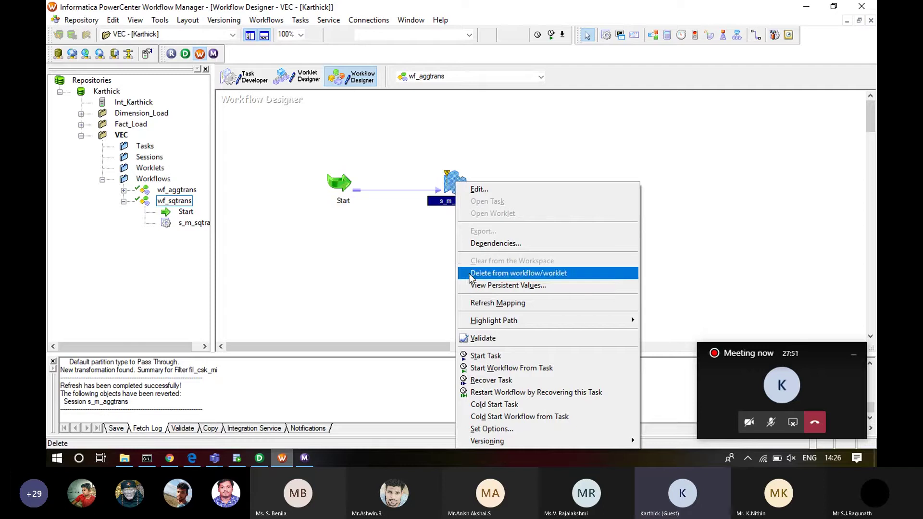
pyautogui.click(482, 339)
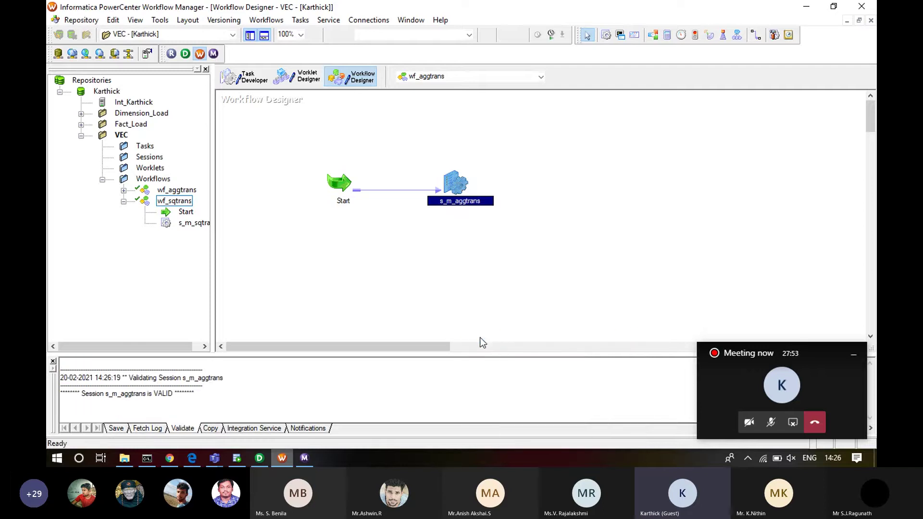
# - Examine the reader, database connection and SQL properties of source SQ_IPL in session s_m_aggtrans, including the Post SQL editor
pyautogui.doubleClick(445, 183)
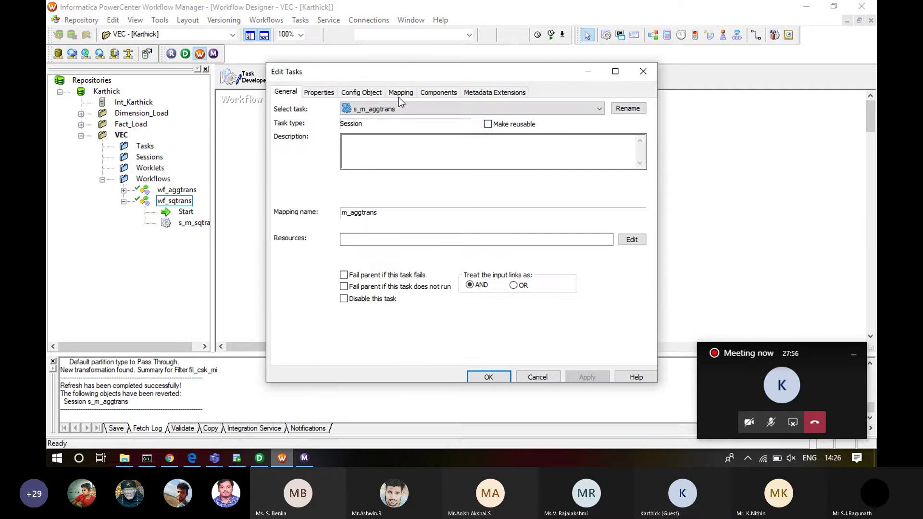
pyautogui.click(399, 94)
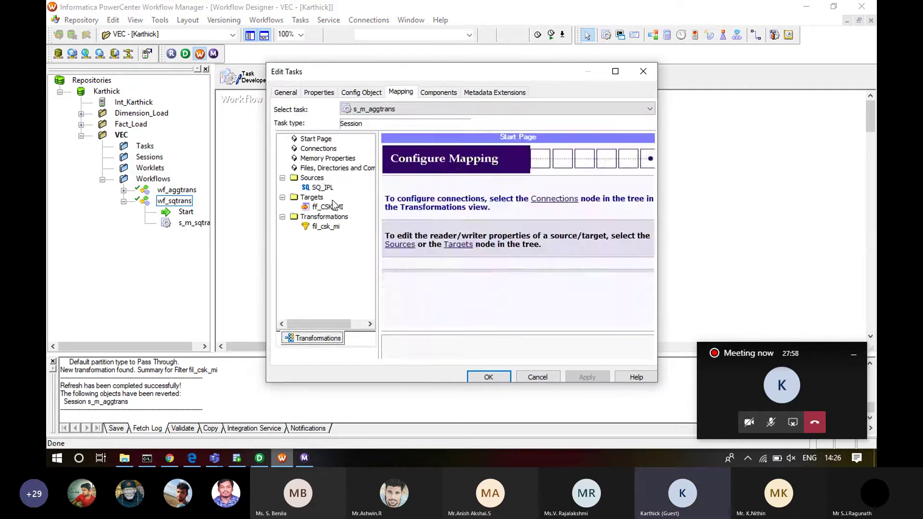
pyautogui.click(323, 187)
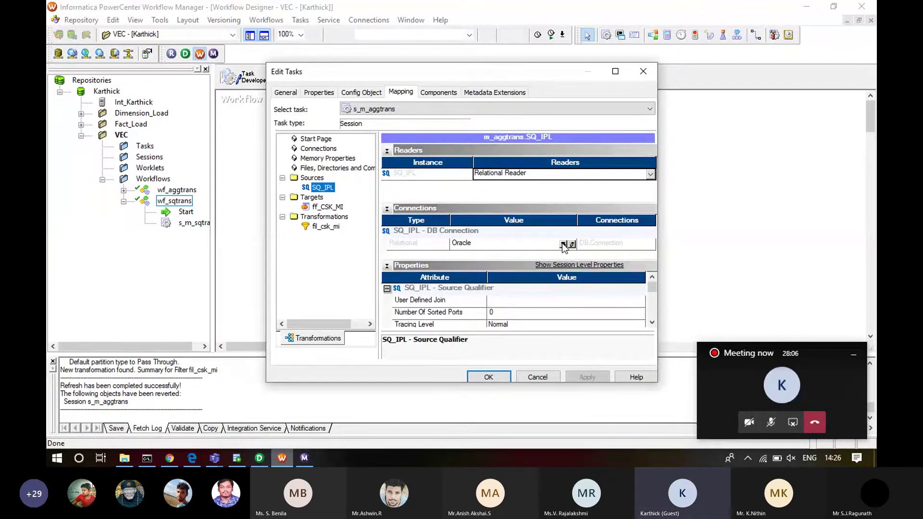
pyautogui.click(651, 323)
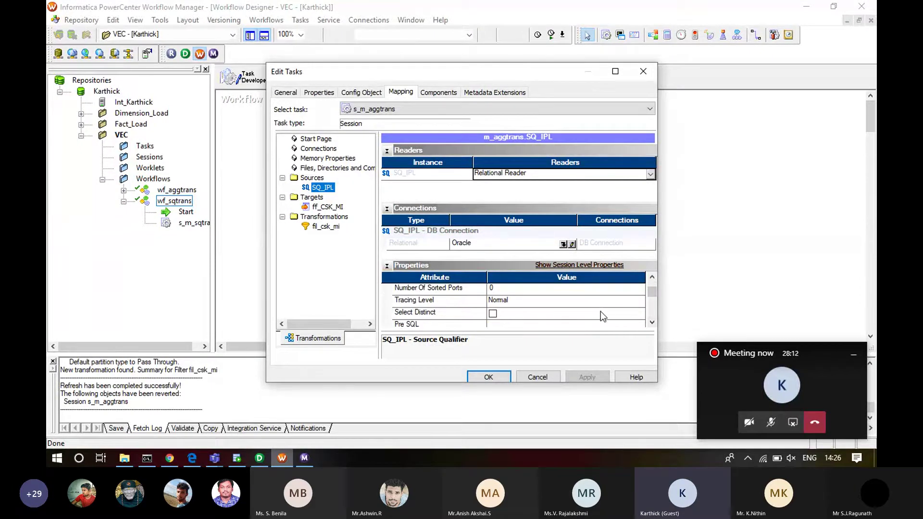
pyautogui.click(651, 322)
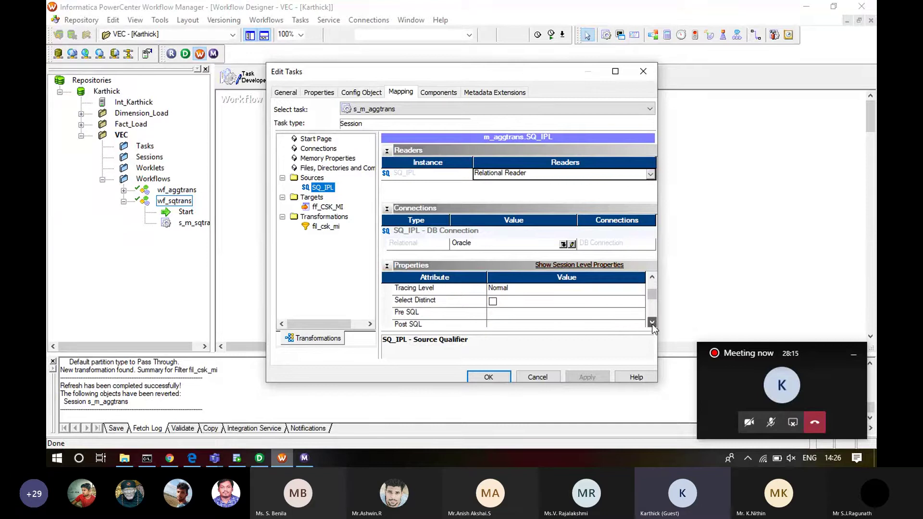
pyautogui.click(651, 323)
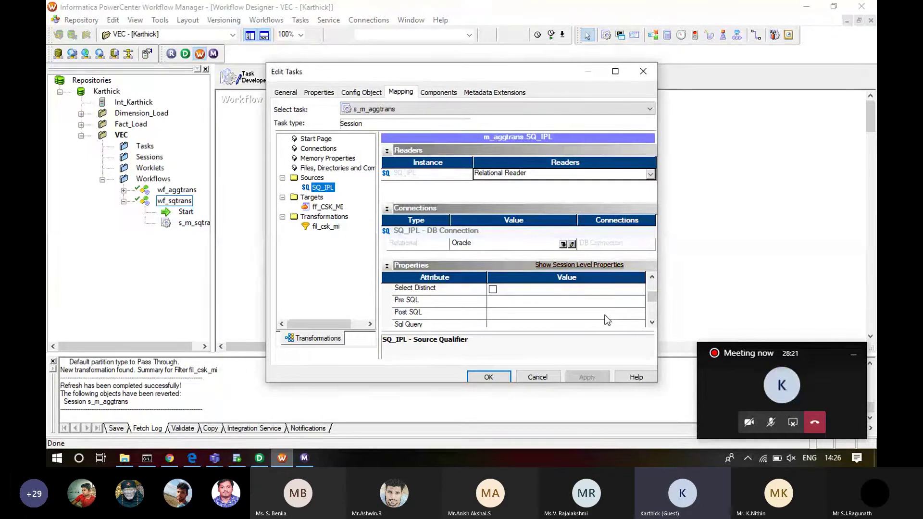
pyautogui.click(639, 313)
pyautogui.click(639, 313)
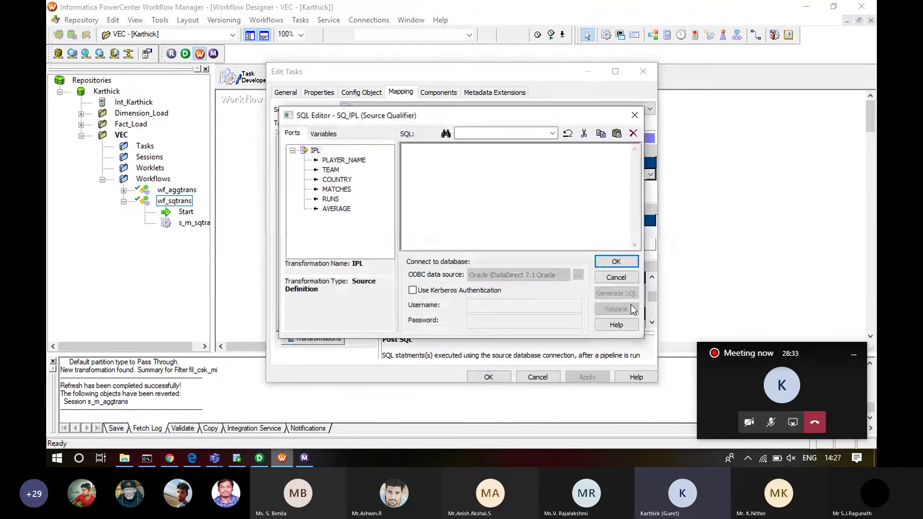
pyautogui.click(620, 278)
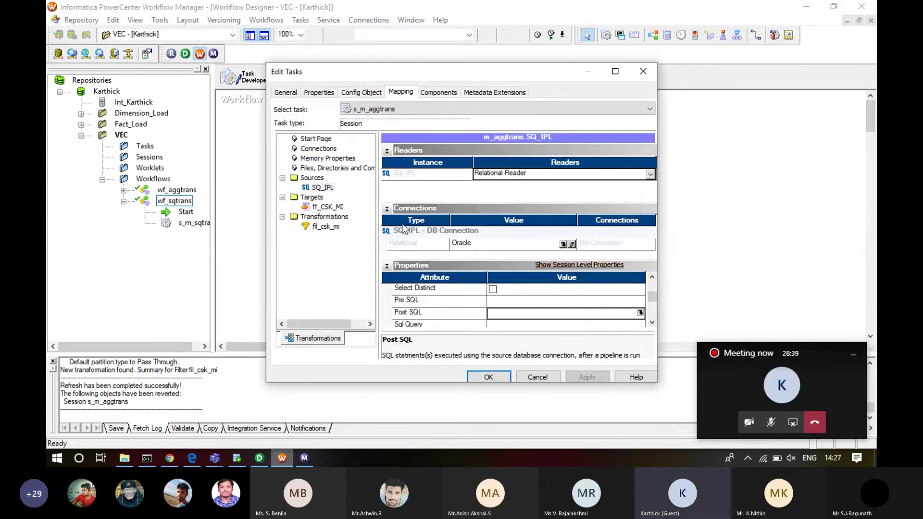
# - Examine the file writer properties of target ff_CSK_MI in session s_m_aggtrans, including its header options and header command
pyautogui.click(335, 208)
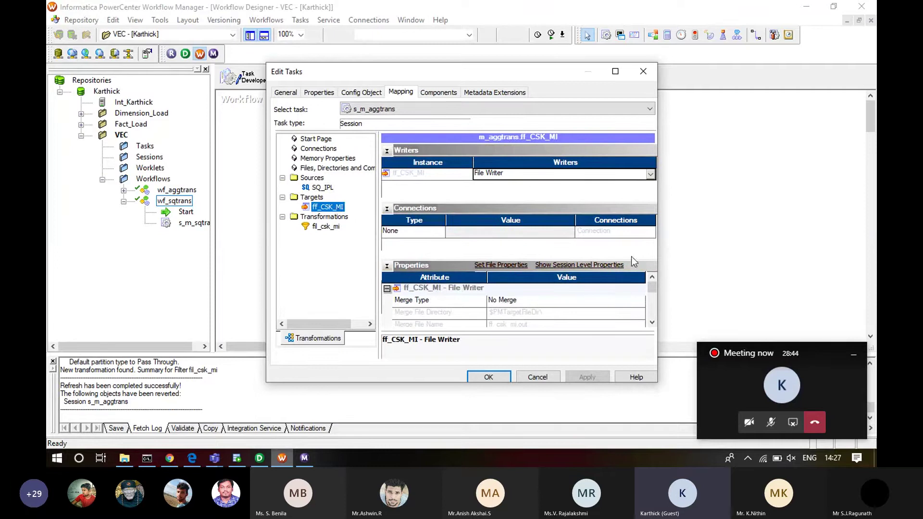
pyautogui.click(652, 322)
pyautogui.click(652, 323)
pyautogui.click(651, 322)
pyautogui.click(651, 323)
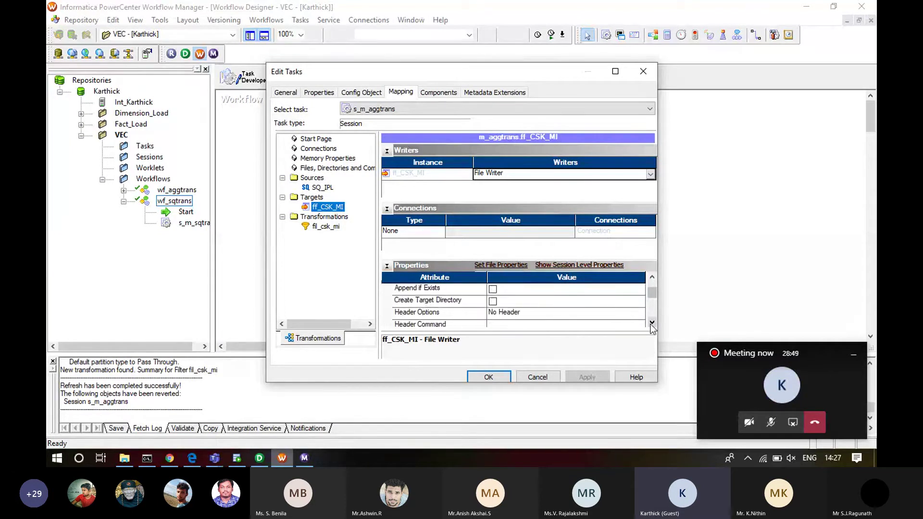
pyautogui.click(651, 323)
pyautogui.click(651, 323)
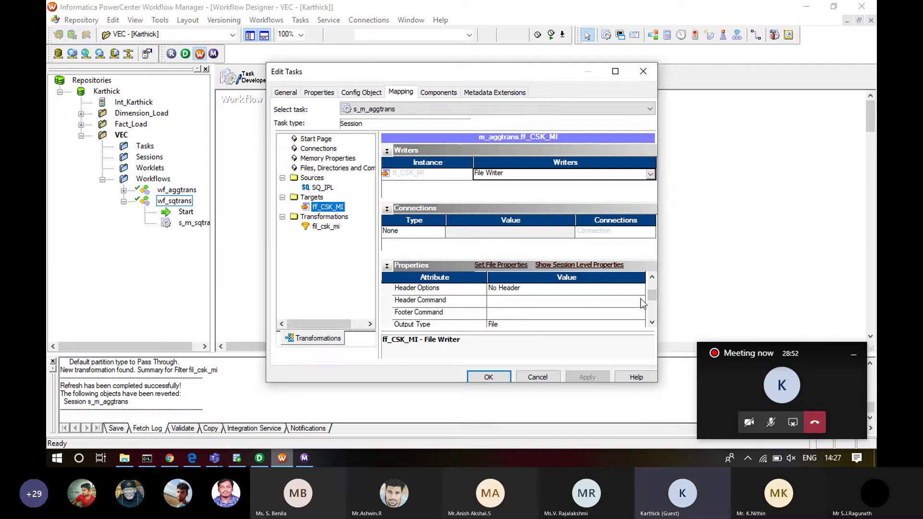
pyautogui.click(652, 322)
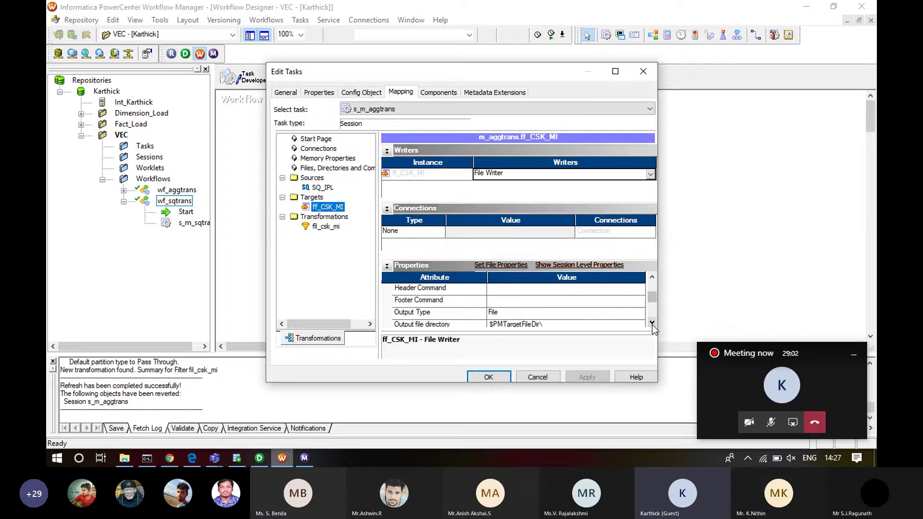
pyautogui.click(614, 290)
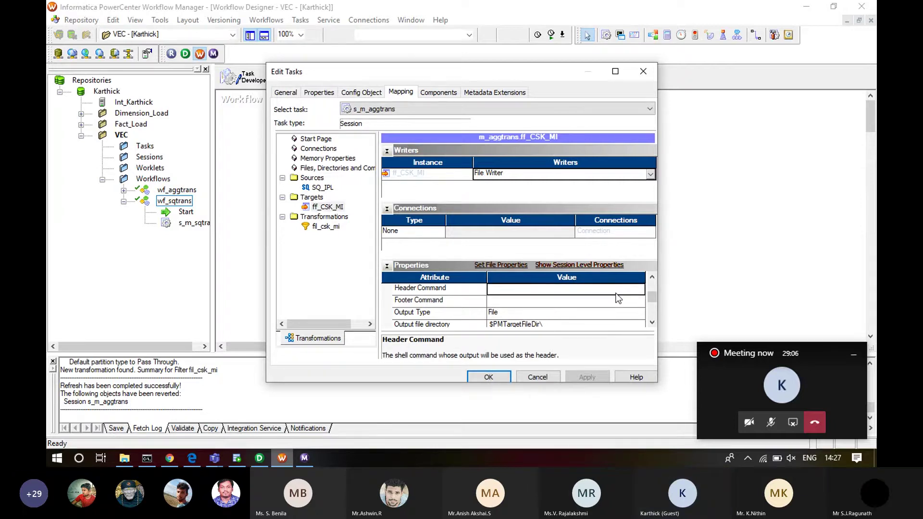
# - Set the output file directory of target ff_CSK_MI to C:\Informatica, taking the path from the folder in File Explorer
pyautogui.click(652, 322)
pyautogui.click(652, 323)
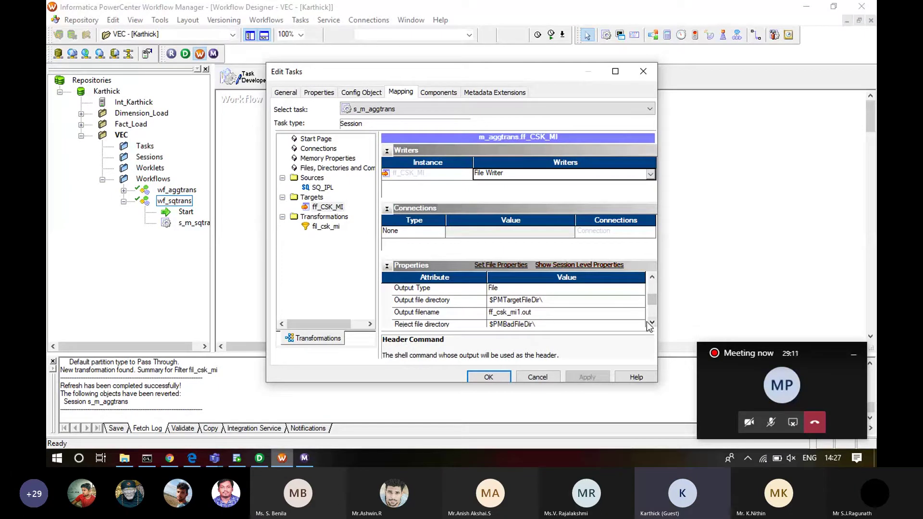
pyautogui.click(653, 322)
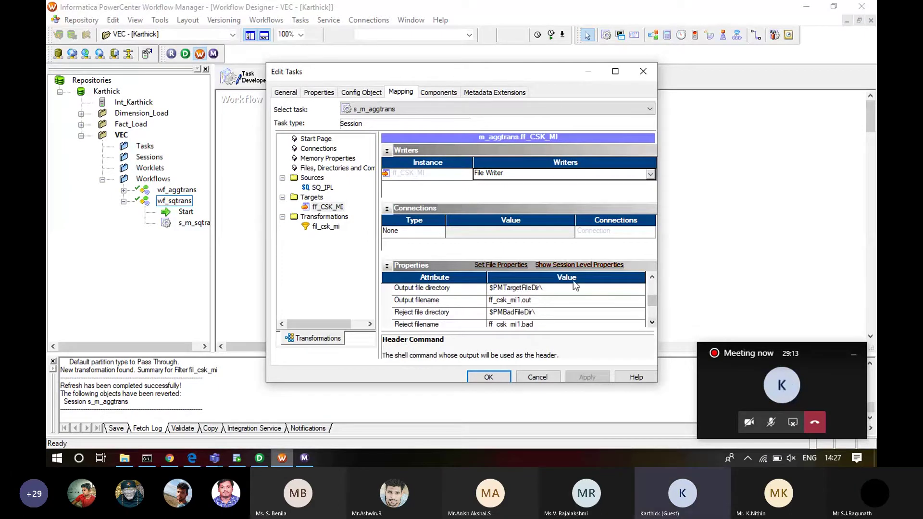
pyautogui.click(557, 290)
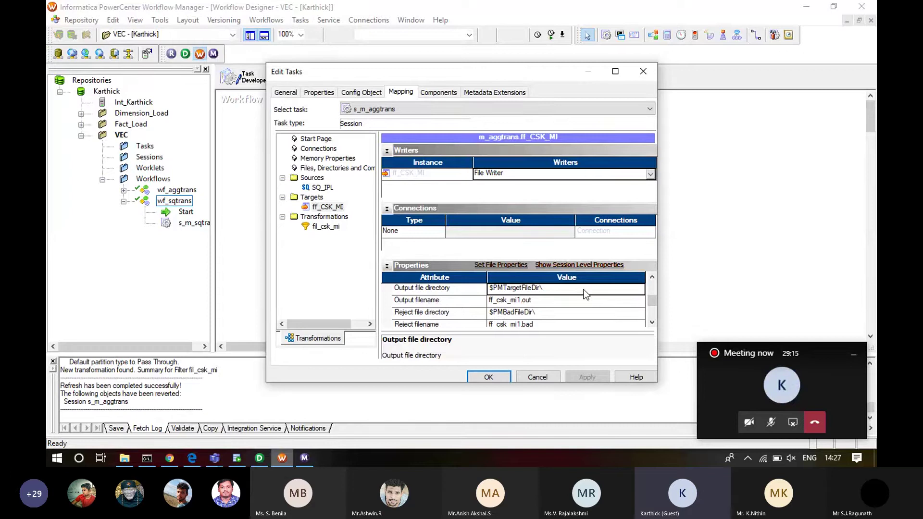
pyautogui.click(536, 290)
pyautogui.moveTo(546, 287); pyautogui.dragTo(486, 289)
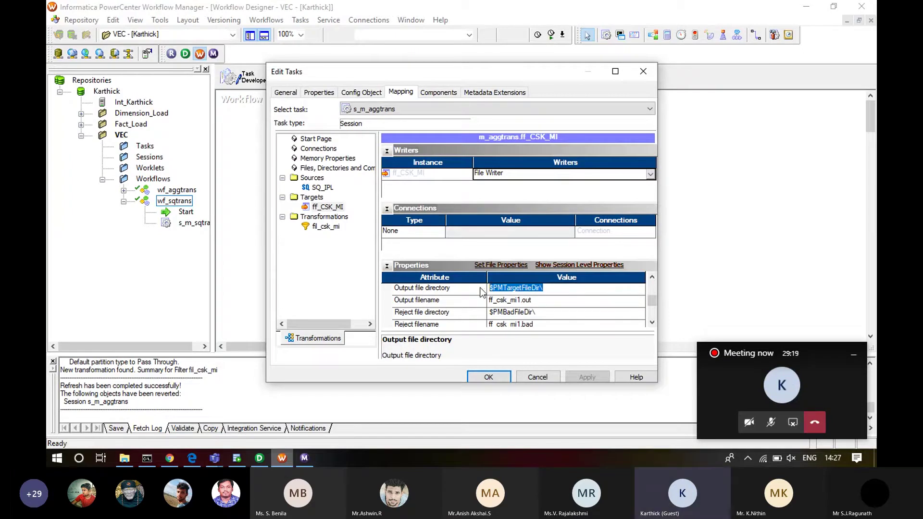
pyautogui.click(125, 459)
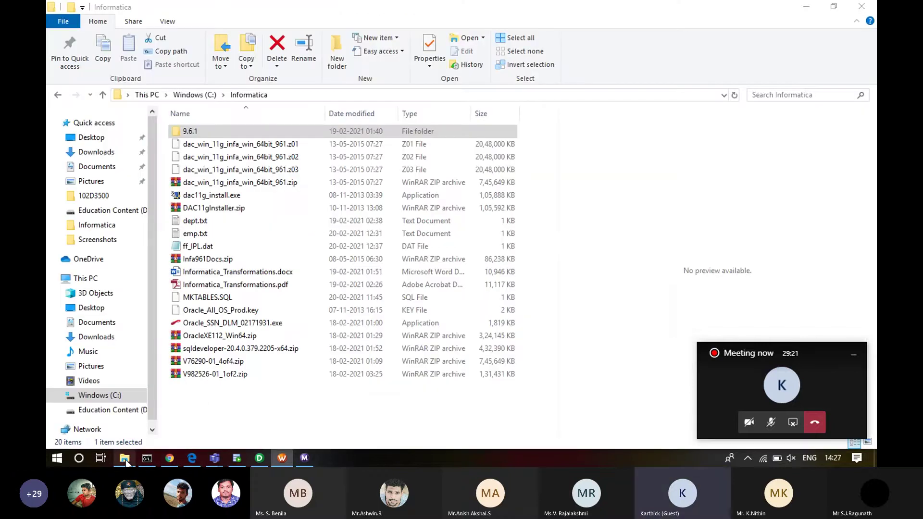
pyautogui.click(306, 95)
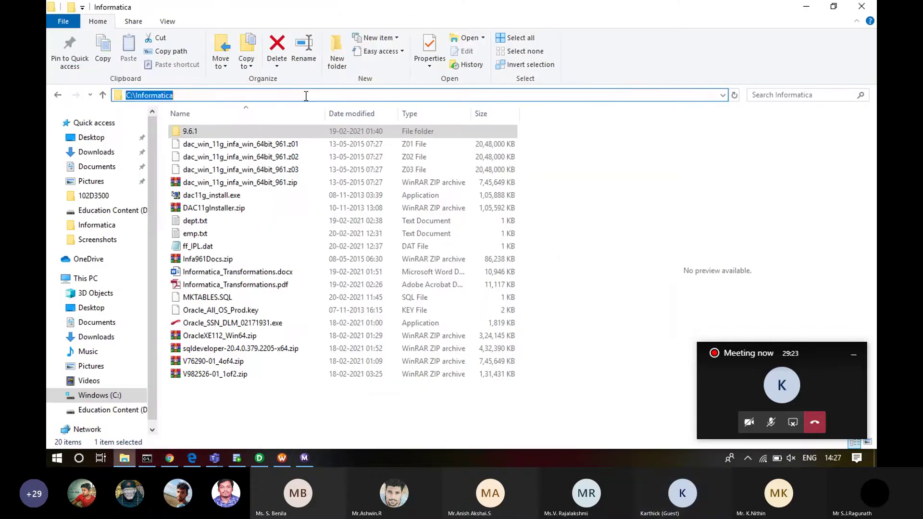
pyautogui.click(304, 458)
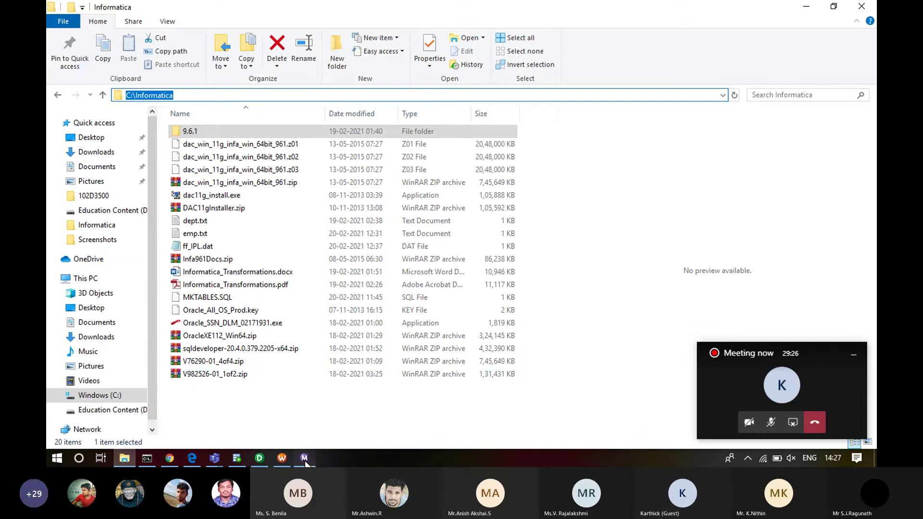
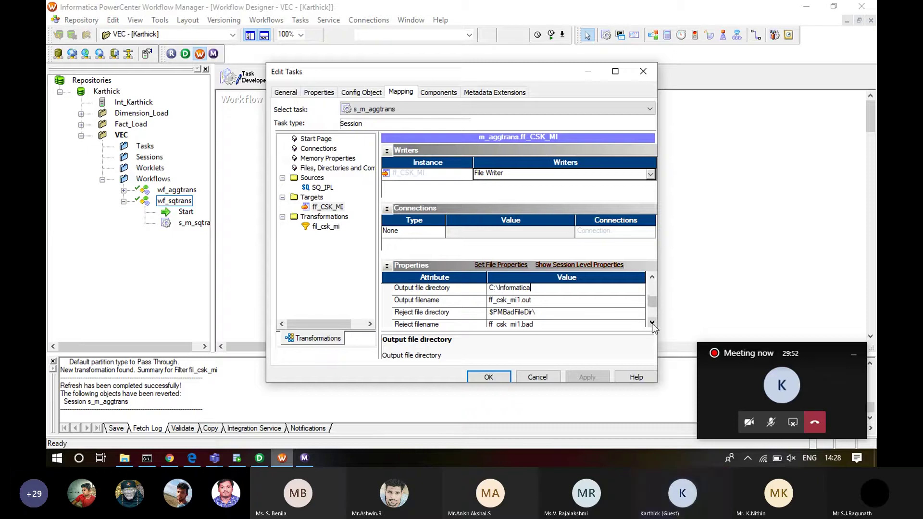
# - Set the output filename of target ff_CSK_MI to ff_csk_mi.dat
pyautogui.click(515, 300)
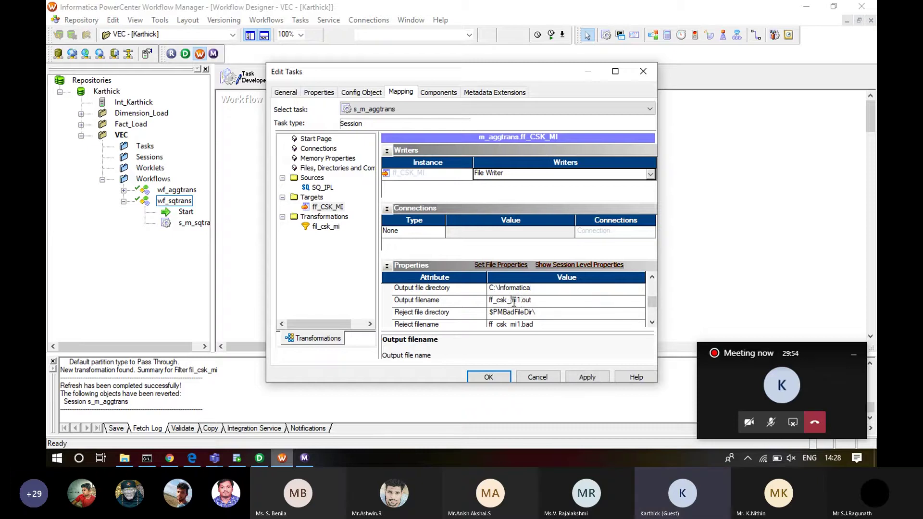
pyautogui.click(520, 301)
pyautogui.press('BackSpace')
pyautogui.press('BackSpace')
pyautogui.press('BackSpace')
pyautogui.press('BackSpace')
pyautogui.write('da')
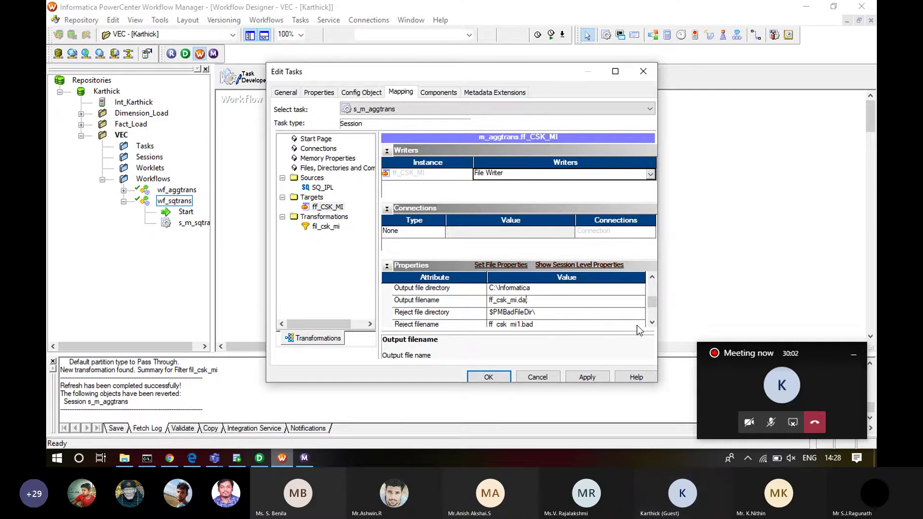
# - Apply the target settings of session s_m_aggtrans and save workflow wf_aggtrans
pyautogui.scroll(-5, 640, 322)
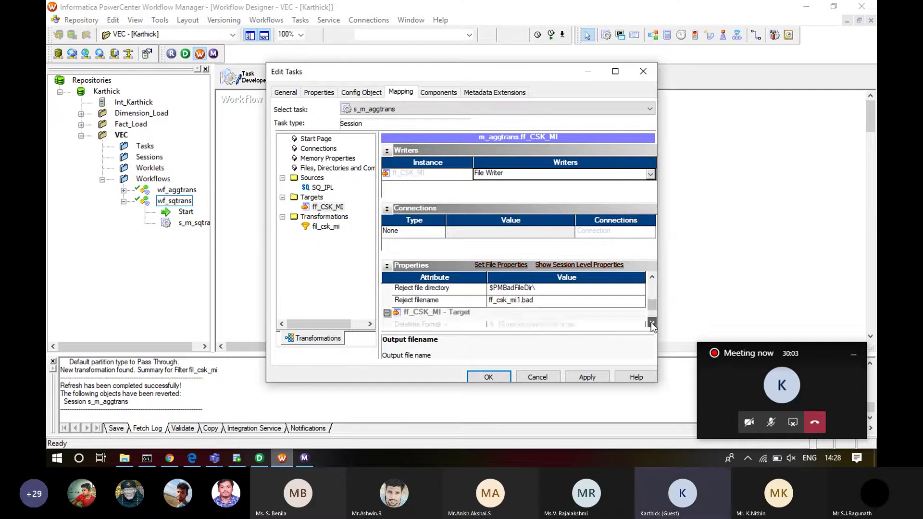
pyautogui.click(595, 376)
pyautogui.click(495, 377)
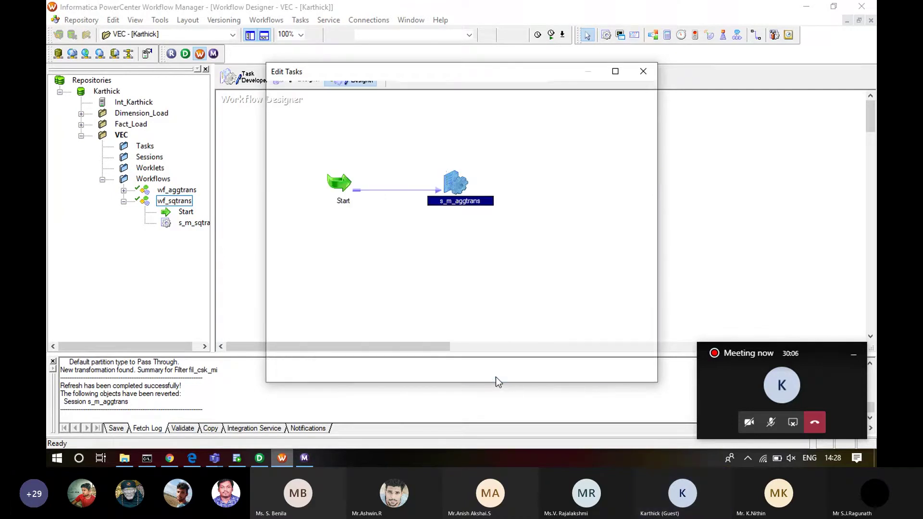
pyautogui.hotkey('ctrl', 's')
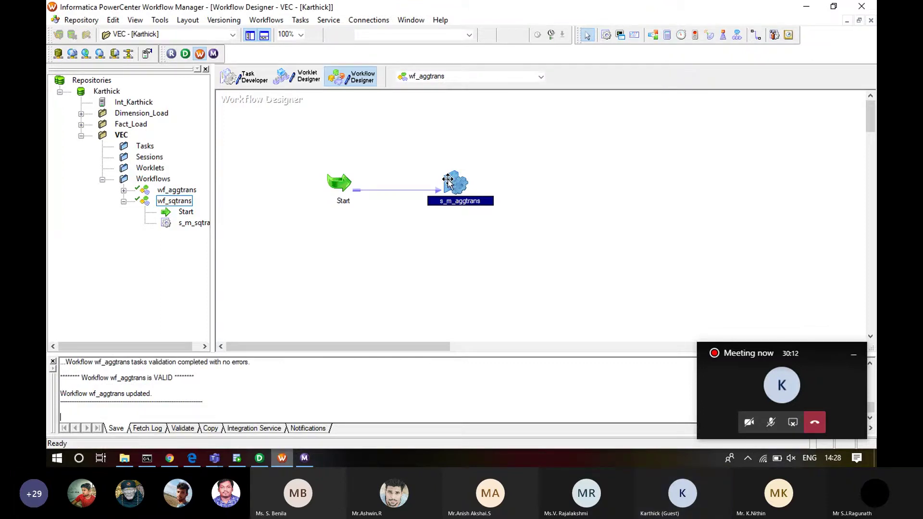
pyautogui.moveTo(448, 180)
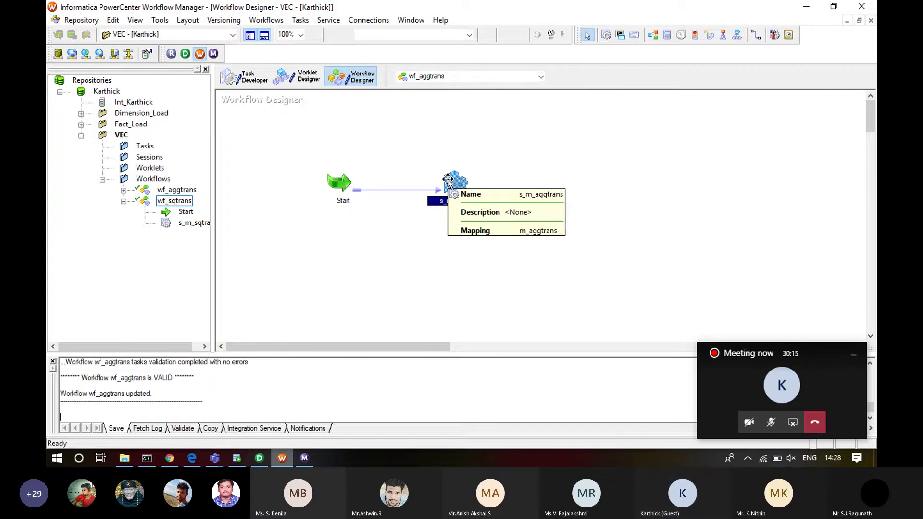
pyautogui.rightClick(449, 182)
pyautogui.click(349, 226)
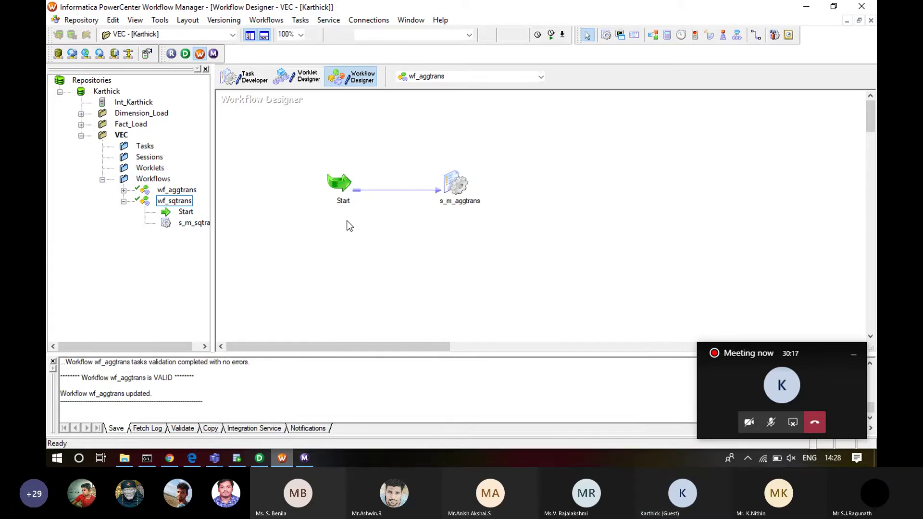
pyautogui.rightClick(339, 222)
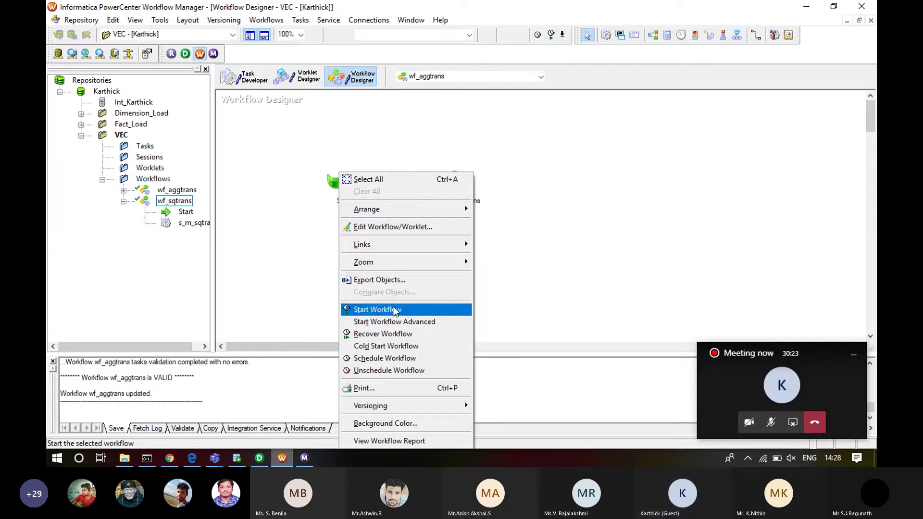
pyautogui.click(543, 256)
# - Reopen session s_m_aggtrans and recheck the output file directory and filename of target ff_CSK_MI
pyautogui.doubleClick(454, 182)
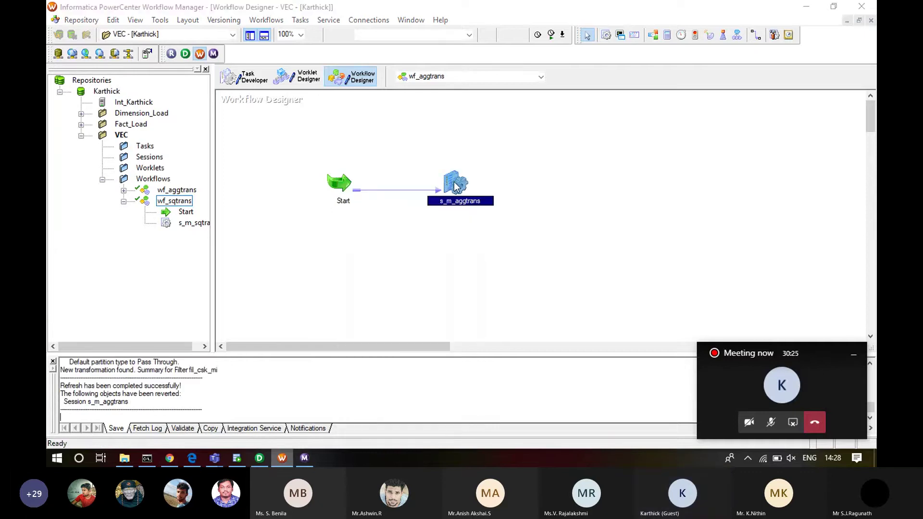
pyautogui.click(400, 92)
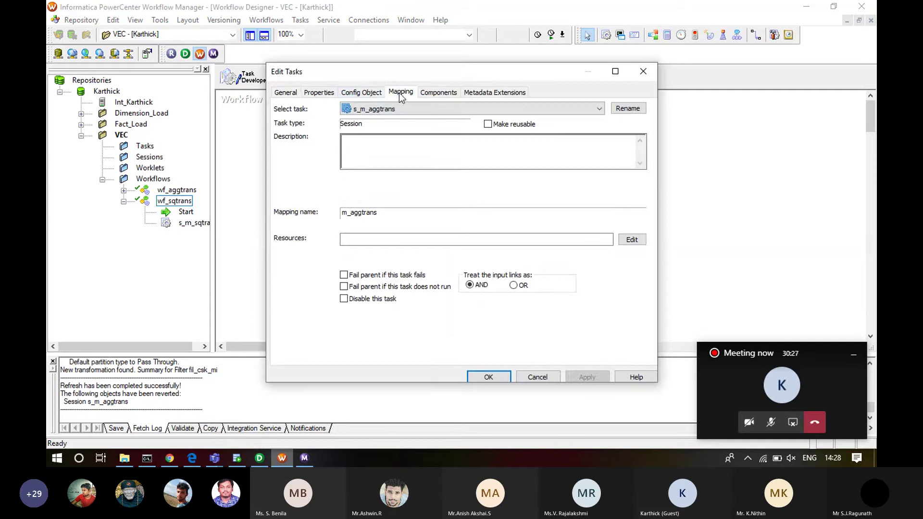
pyautogui.click(334, 206)
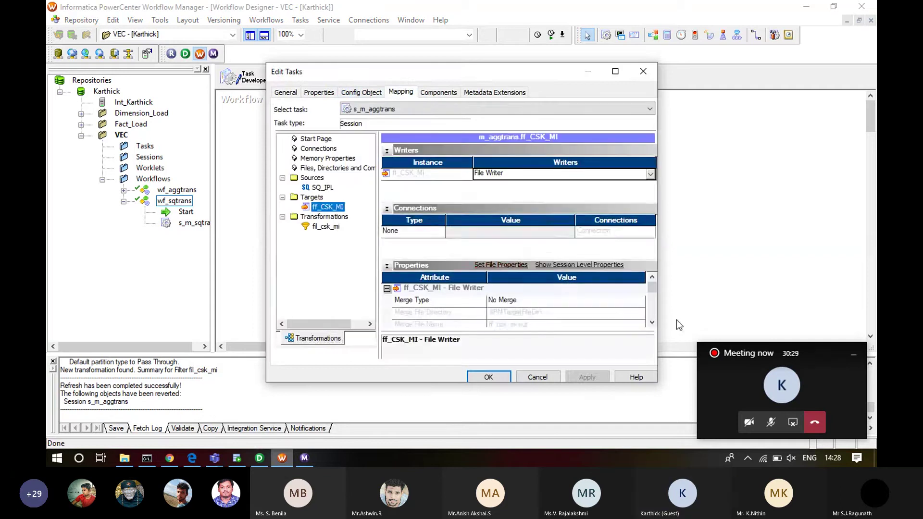
pyautogui.click(652, 322)
pyautogui.click(652, 323)
pyautogui.click(651, 322)
pyautogui.click(651, 322)
pyautogui.click(652, 323)
pyautogui.click(652, 322)
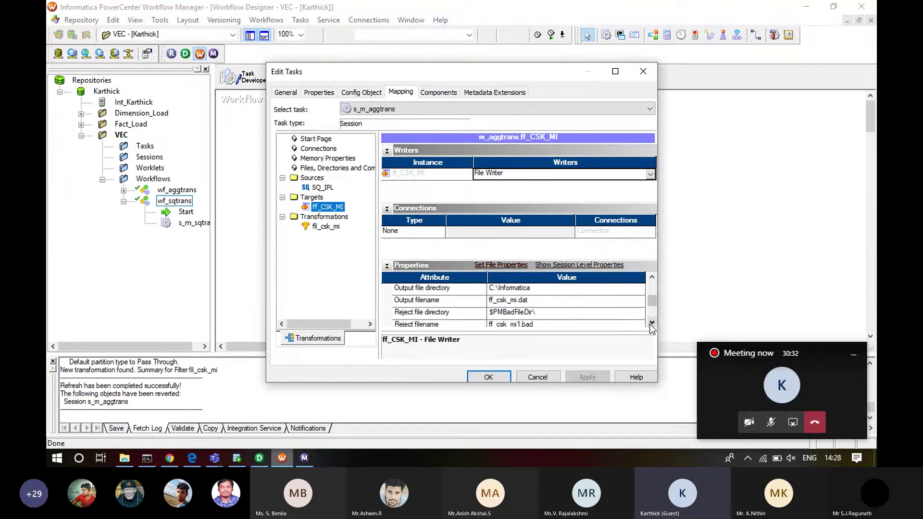
pyautogui.click(577, 290)
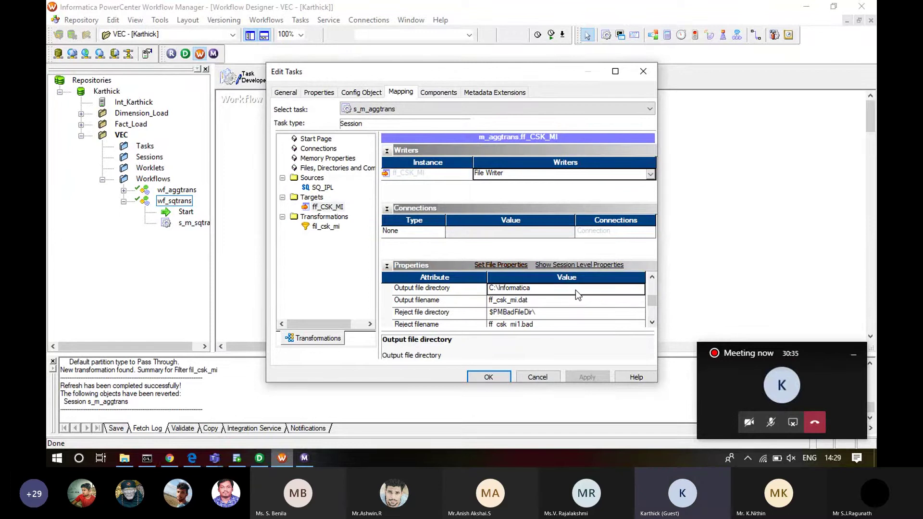
pyautogui.hotkey('ctrl', 'a')
pyautogui.press('BackSpace')
pyautogui.click(488, 377)
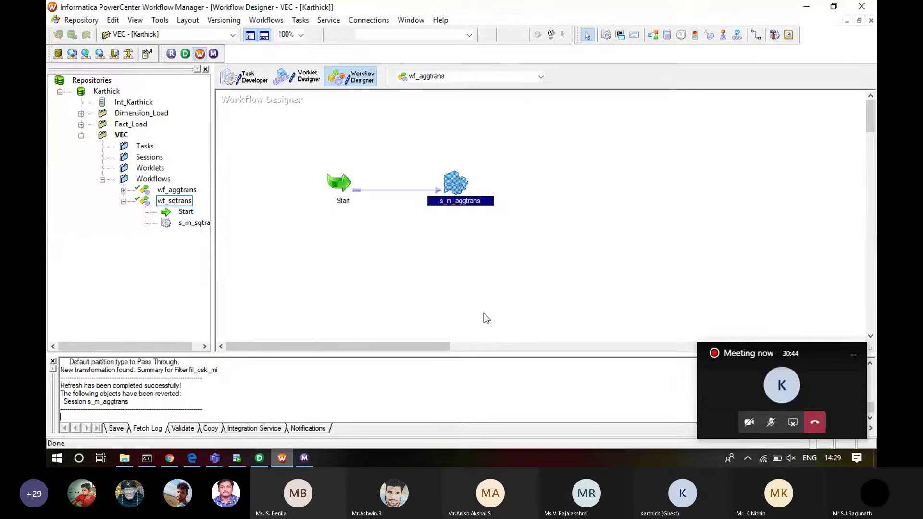
# - Save the active folder and start workflow wf_aggtrans from its Start task
pyautogui.hotkey('ctrl', 's')
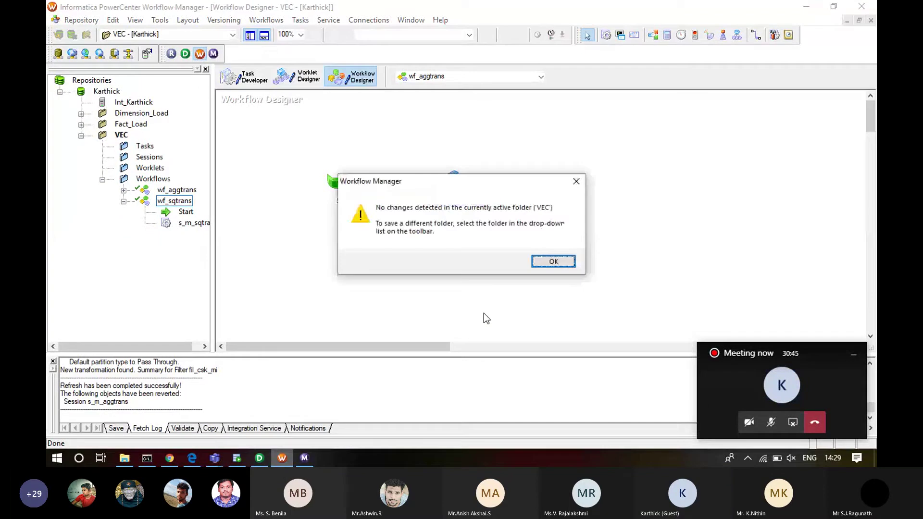
pyautogui.click(553, 261)
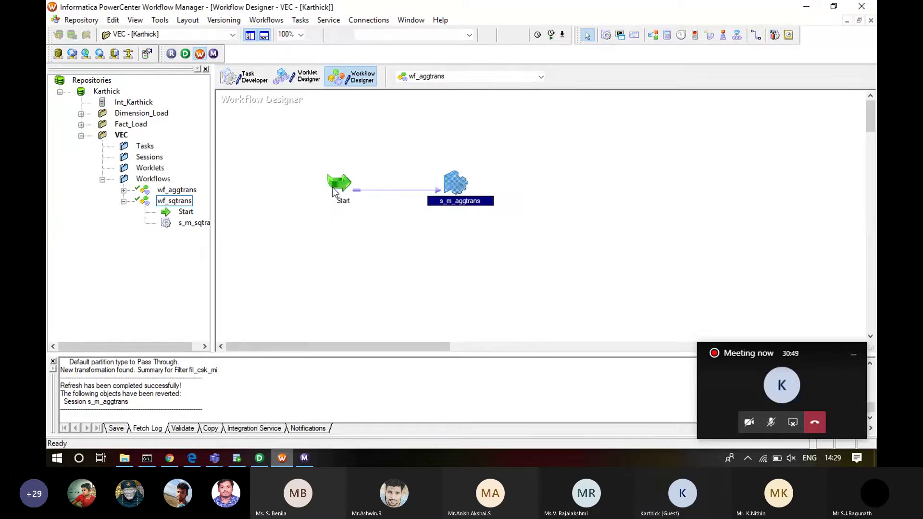
pyautogui.rightClick(333, 192)
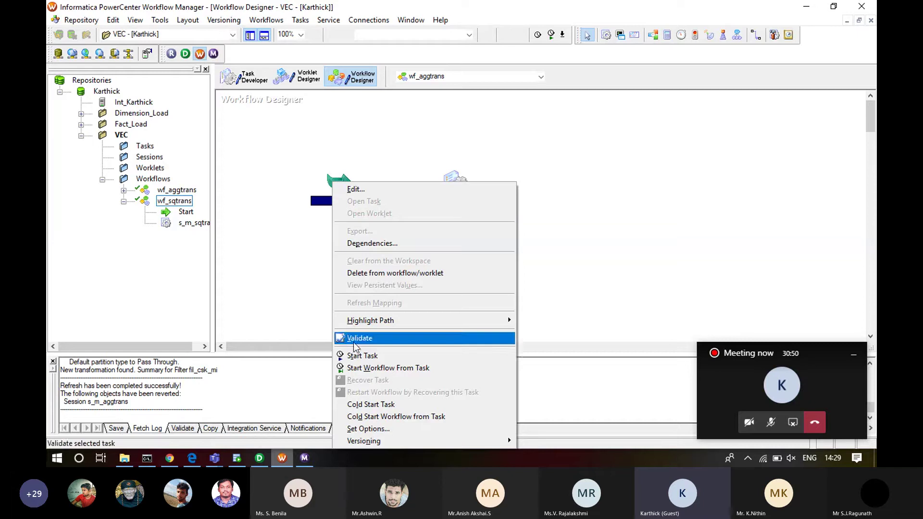
pyautogui.click(371, 368)
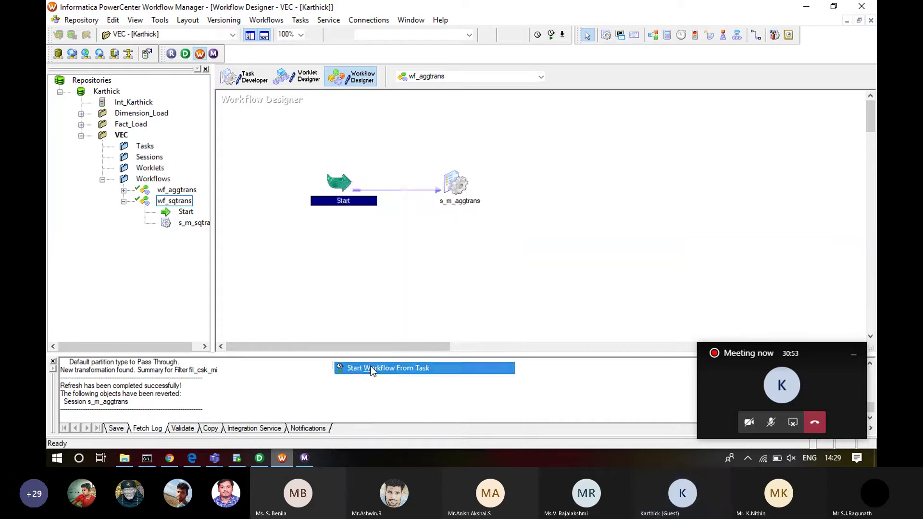
# - Switch to Workflow Monitor and open the session log of the latest s_m_aggtrans run to inspect its log events
pyautogui.click(305, 458)
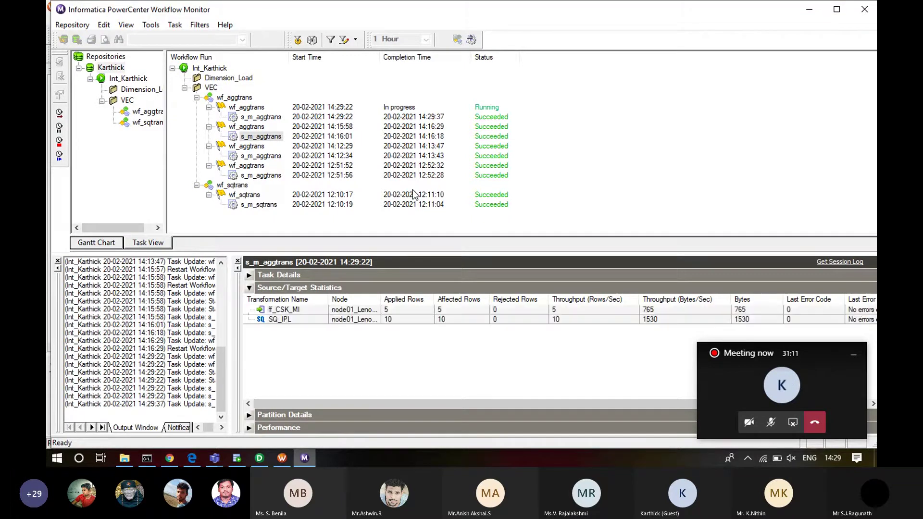
pyautogui.rightClick(278, 119)
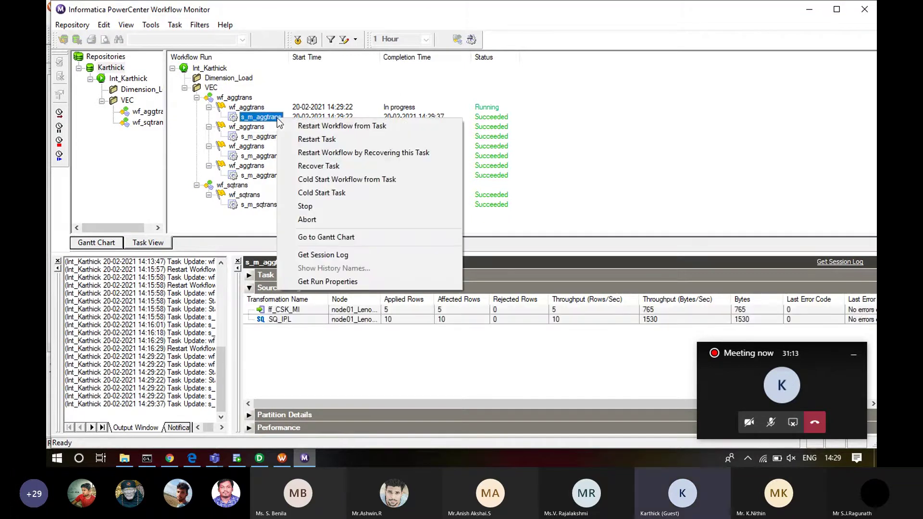
pyautogui.click(310, 255)
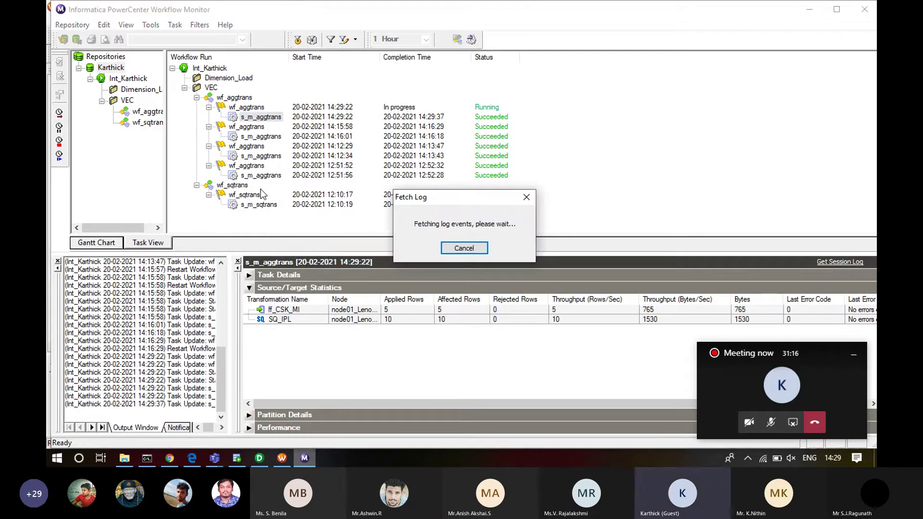
pyautogui.click(264, 171)
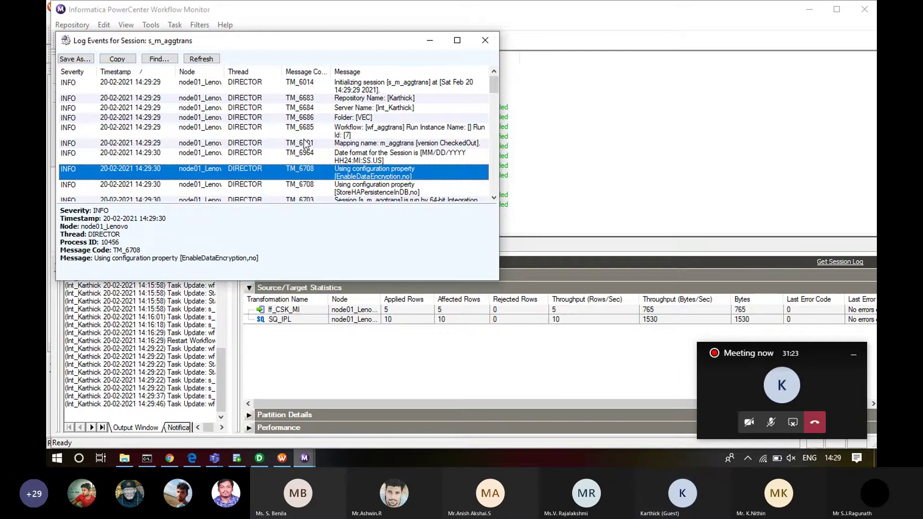
# - Close the session log, switch to Workflow Manager and clear the output file directory of target ff_CSK_MI in session s_m_aggtrans
pyautogui.click(485, 41)
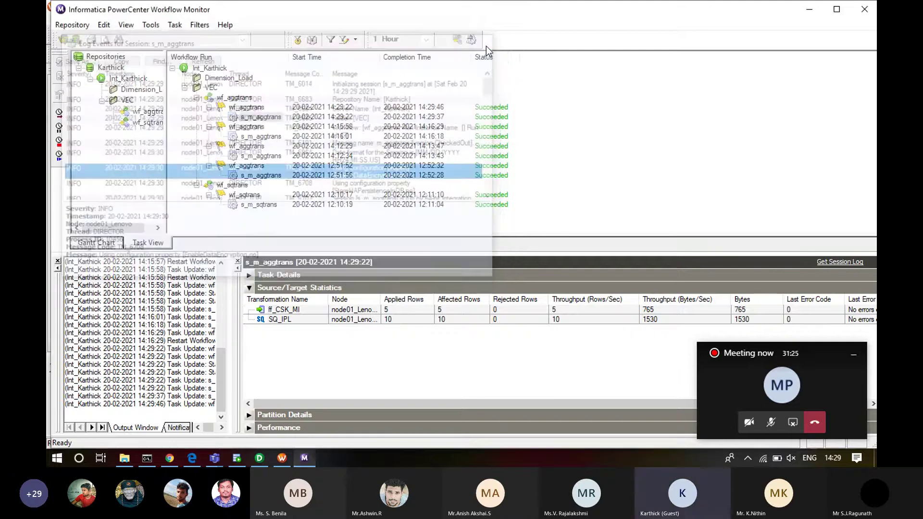
pyautogui.click(281, 458)
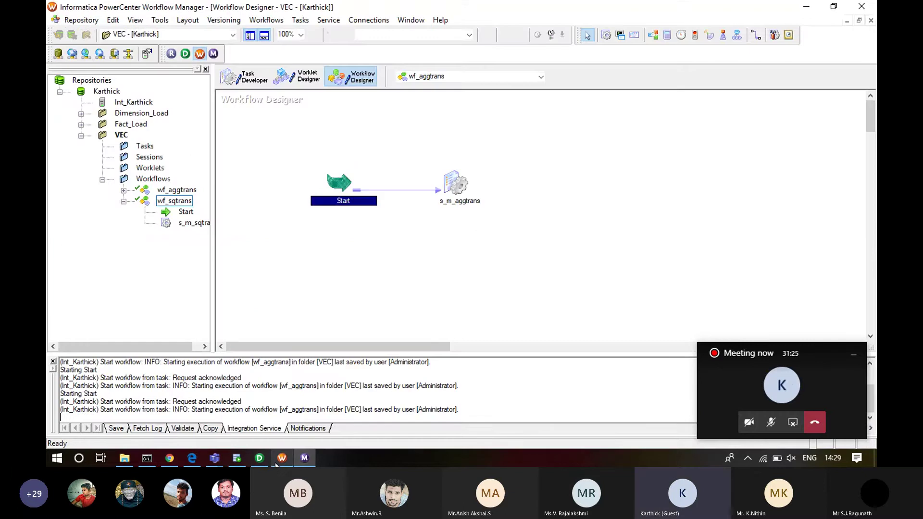
pyautogui.doubleClick(450, 187)
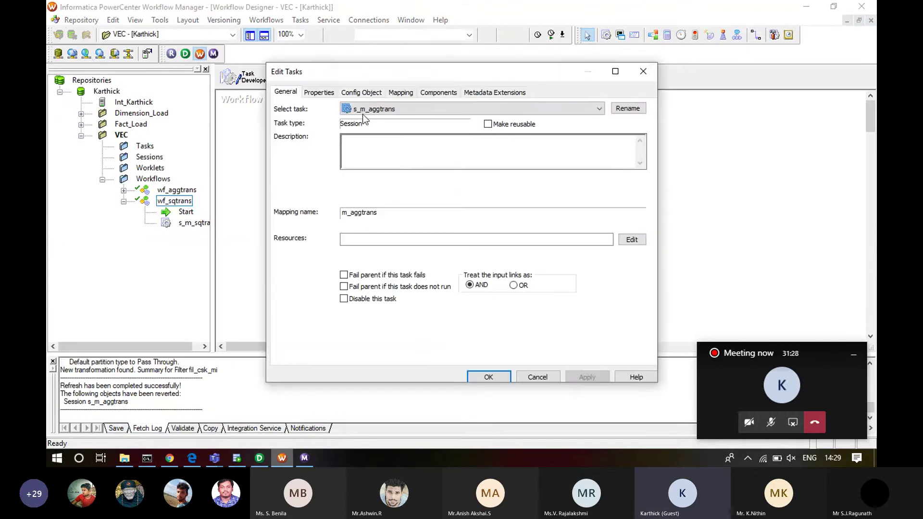
pyautogui.click(394, 94)
pyautogui.click(338, 208)
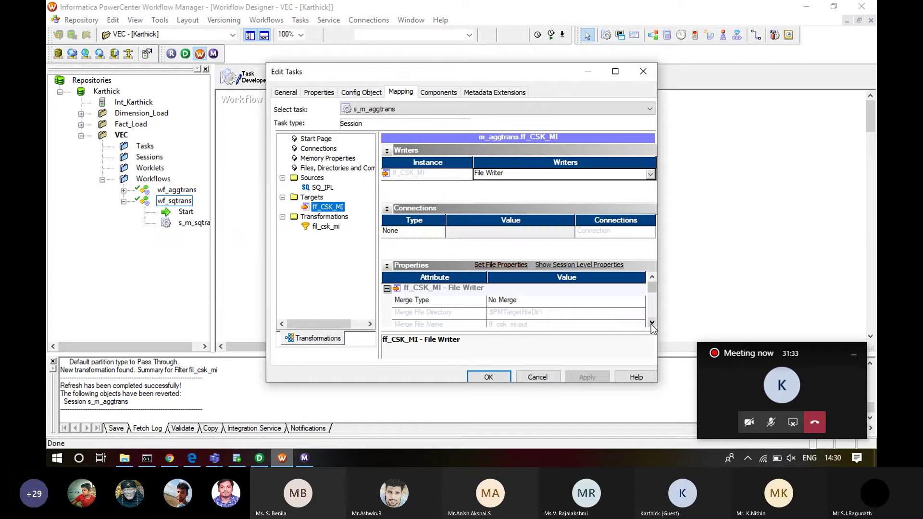
pyautogui.click(651, 322)
pyautogui.click(651, 322)
pyautogui.click(652, 323)
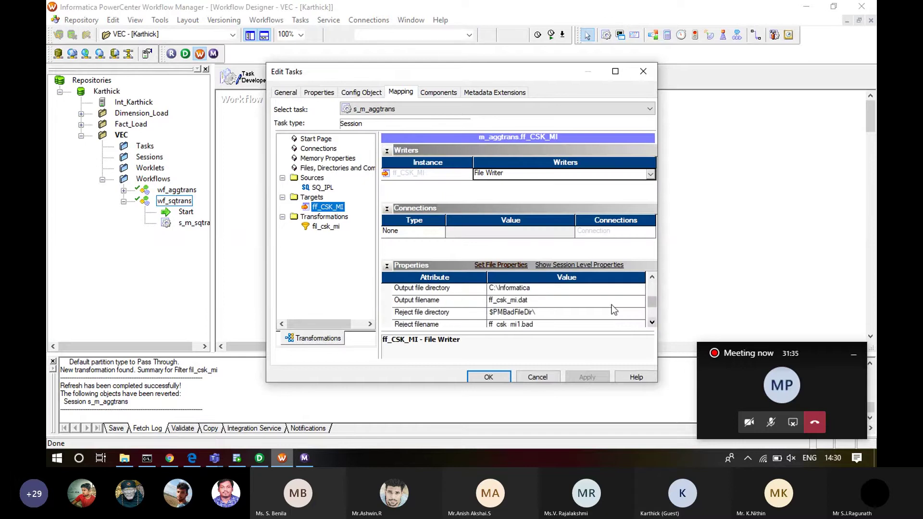
pyautogui.click(592, 288)
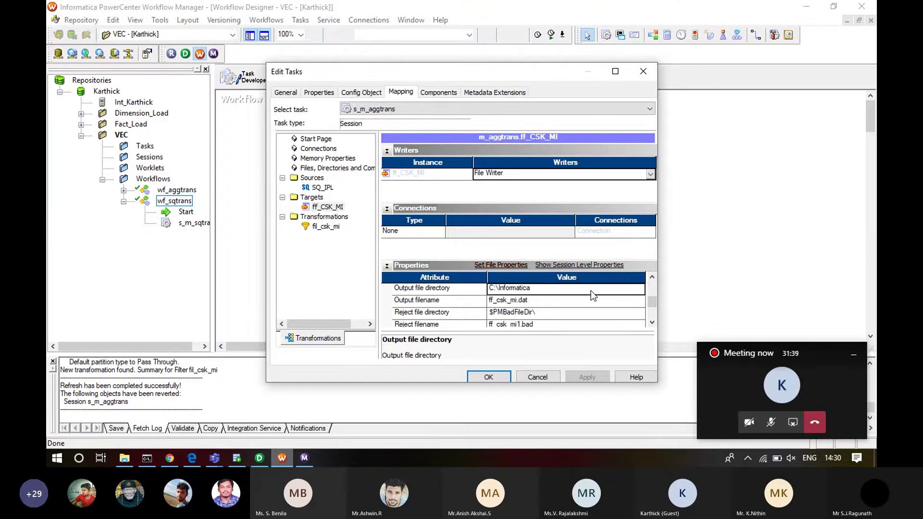
pyautogui.hotkey('ctrl', 'a')
pyautogui.press('BackSpace')
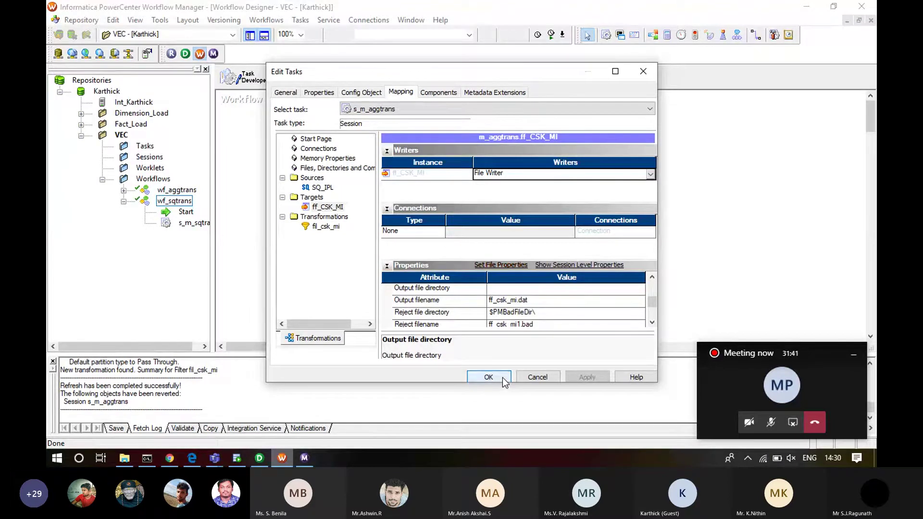
pyautogui.click(489, 377)
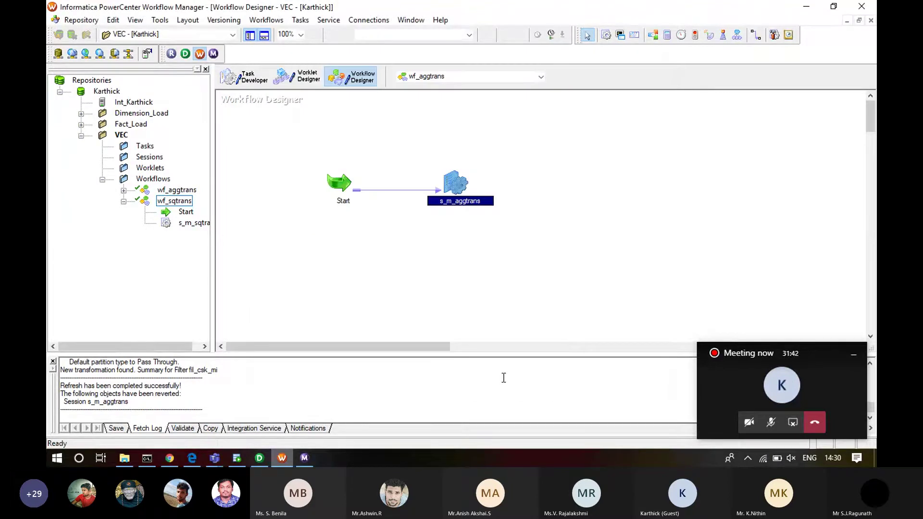
# - Save the session change and start workflow wf_aggtrans
pyautogui.hotkey('ctrl', 's')
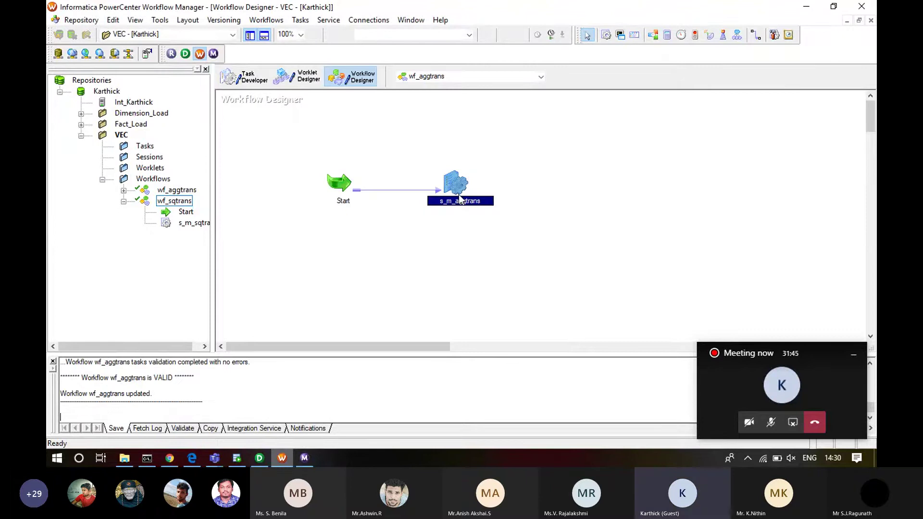
pyautogui.rightClick(333, 223)
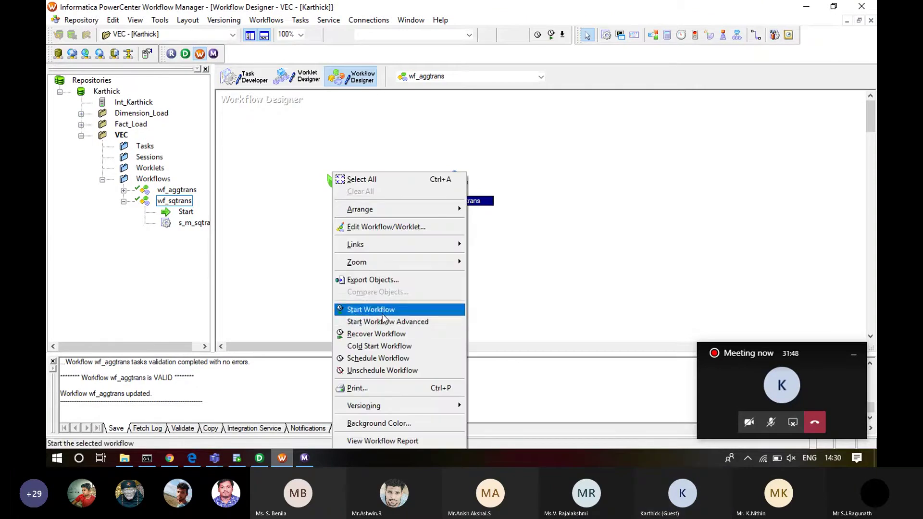
pyautogui.click(383, 312)
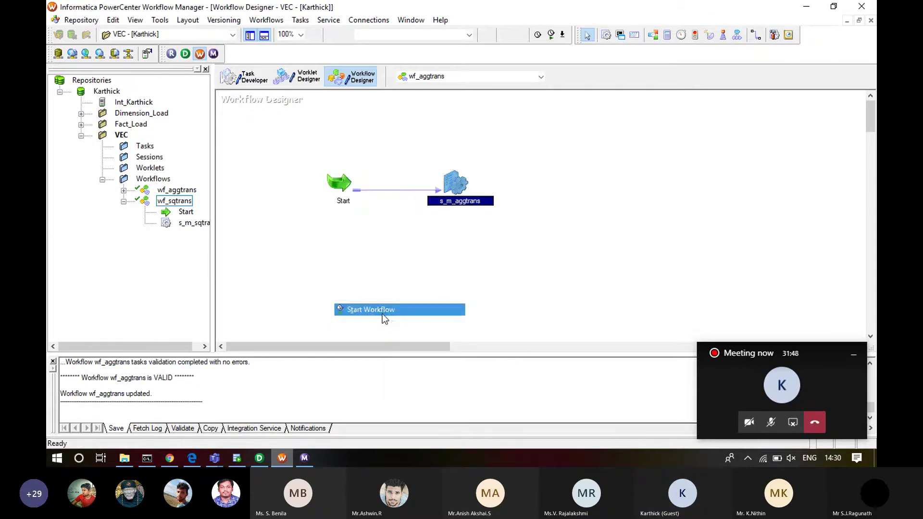
# - Switch to Workflow Monitor, open the newest s_m_aggtrans run's session log and inspect the load summary for target ff_CSK_MI
pyautogui.click(304, 459)
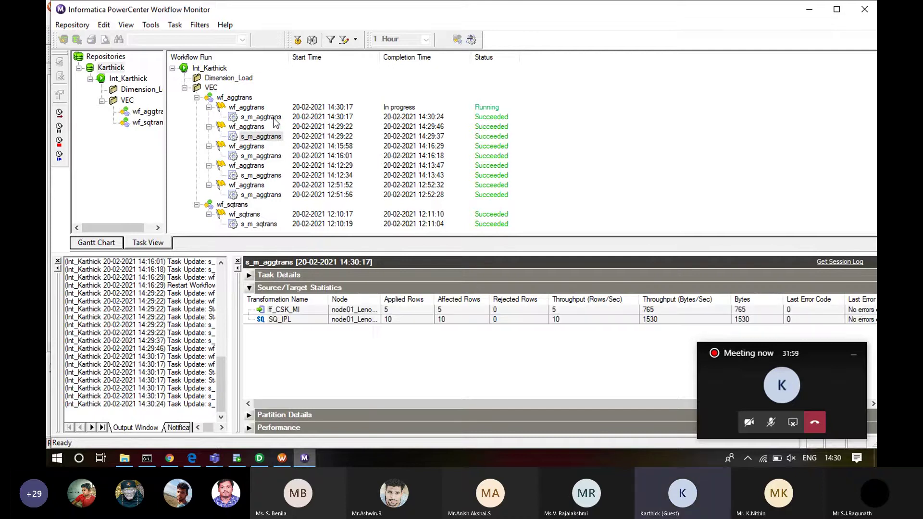
pyautogui.rightClick(274, 118)
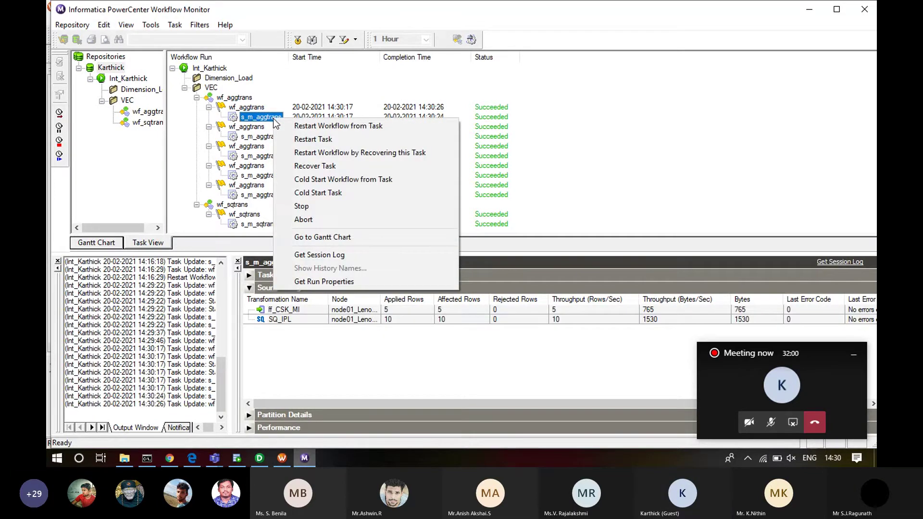
pyautogui.click(321, 254)
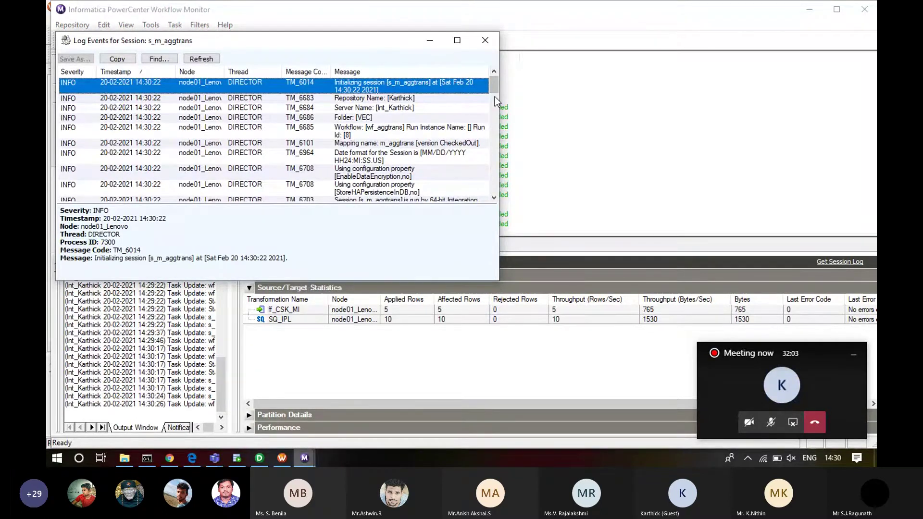
pyautogui.moveTo(494, 97); pyautogui.dragTo(495, 183)
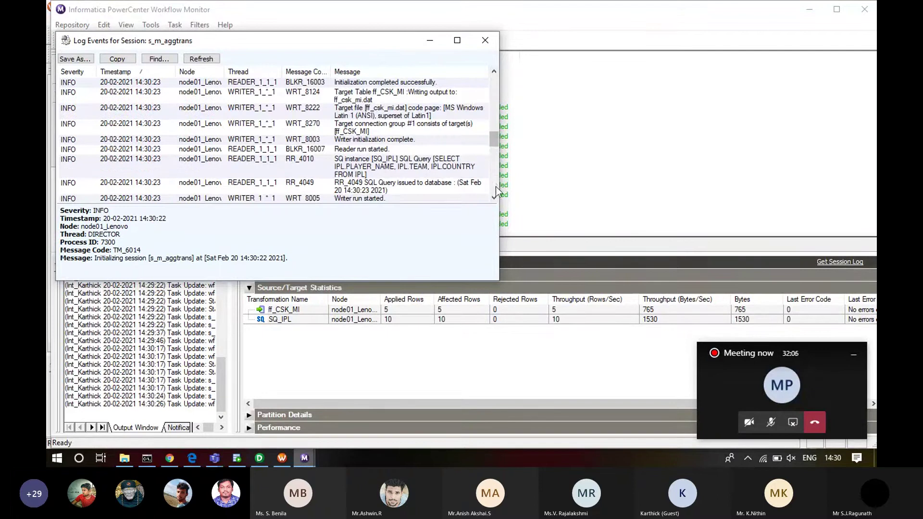
pyautogui.scroll(-2, 495, 192)
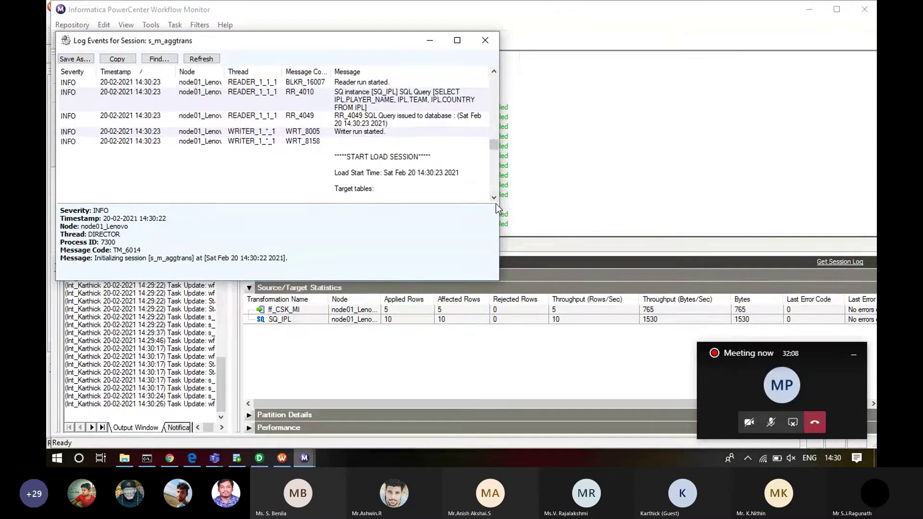
pyautogui.scroll(-2, 495, 202)
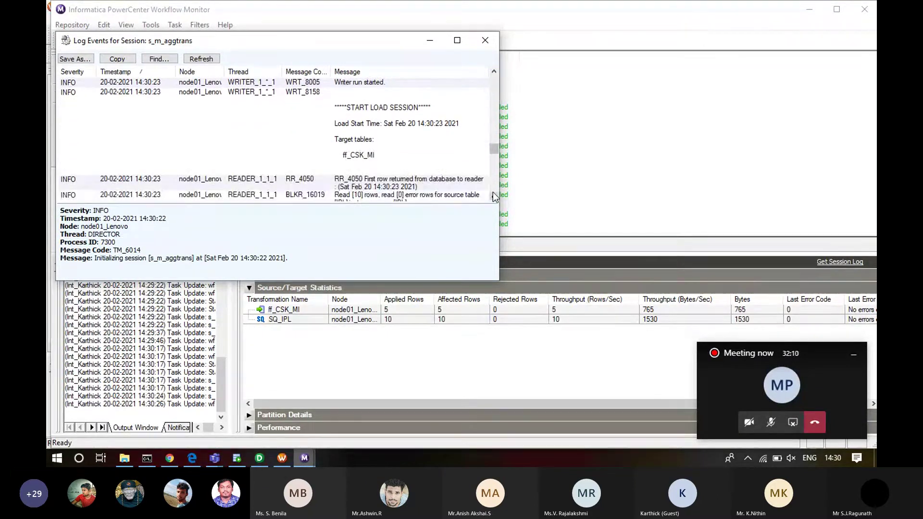
pyautogui.scroll(-2, 494, 197)
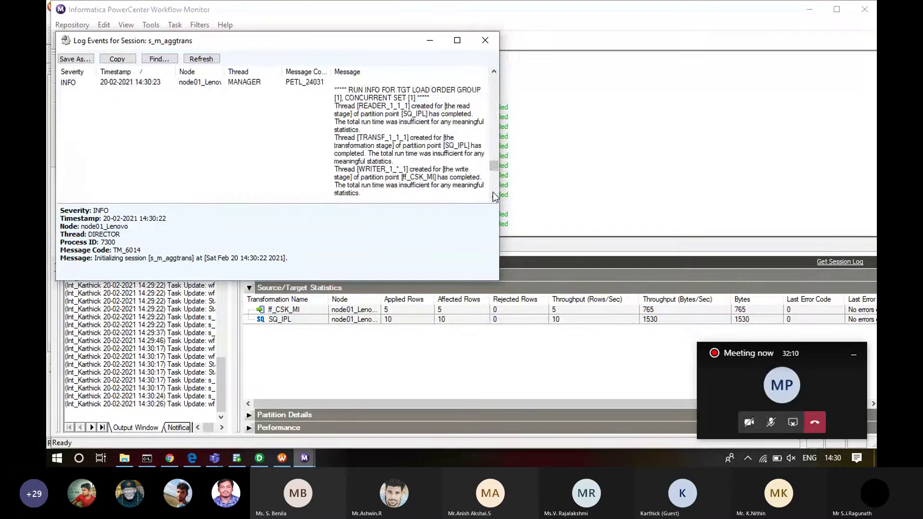
pyautogui.click(412, 139)
pyautogui.click(494, 71)
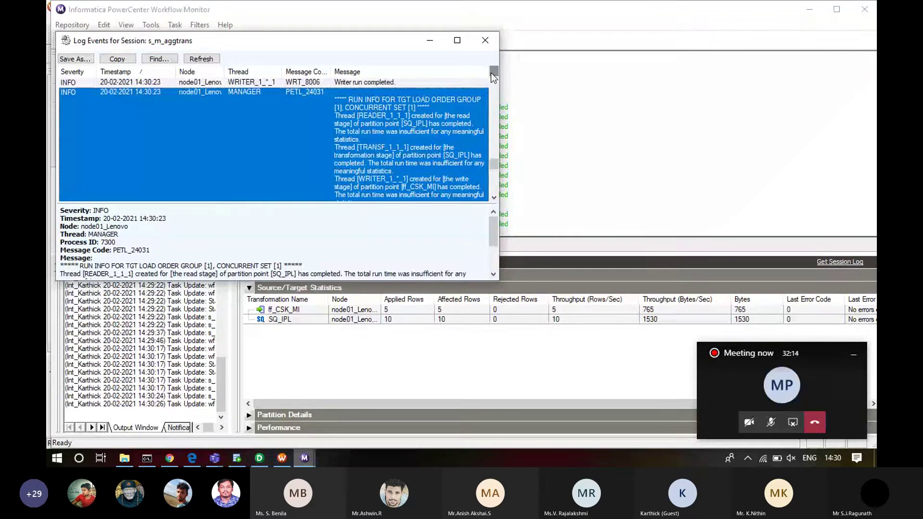
pyautogui.click(494, 71)
pyautogui.click(422, 161)
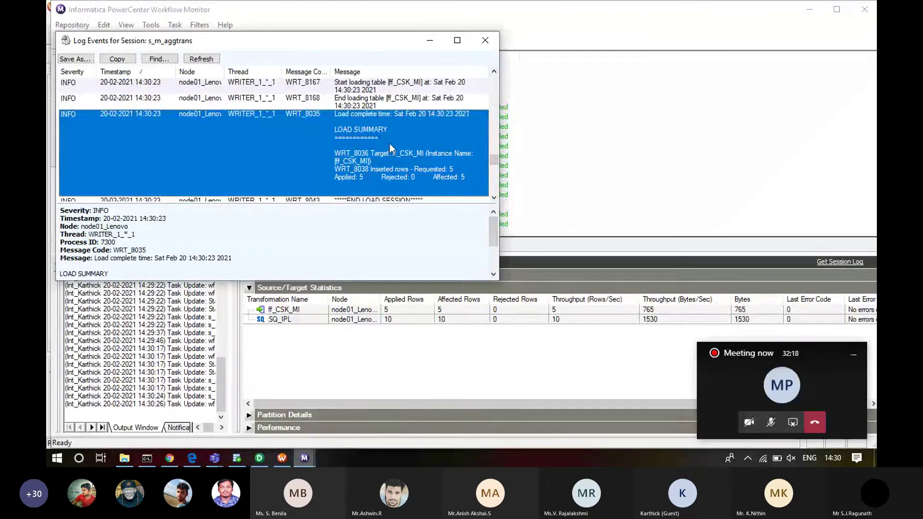
# - Switch to File Explorer and open ff_csk_mi.dat from C:\Informatica
pyautogui.click(122, 460)
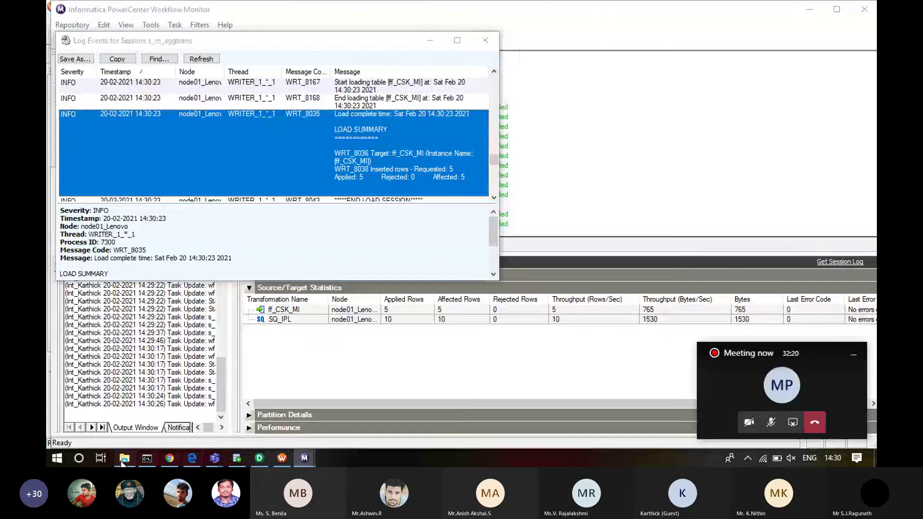
pyautogui.click(124, 459)
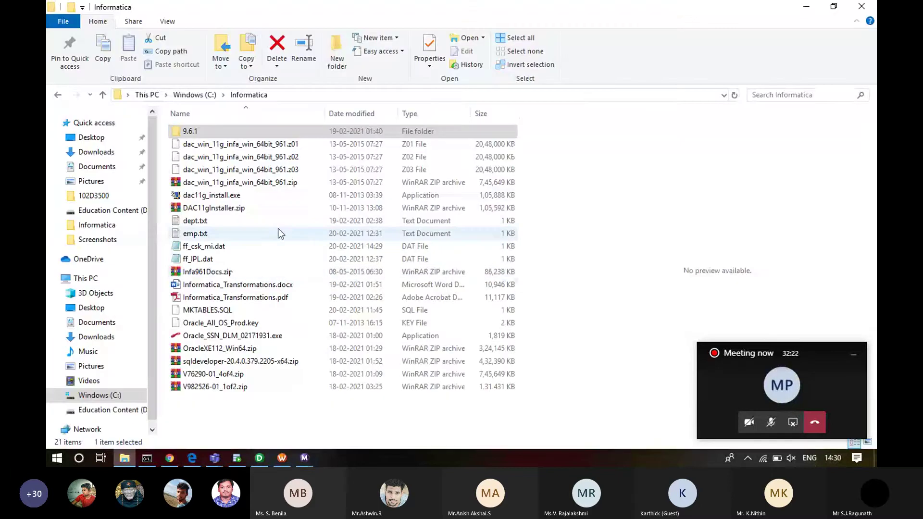
pyautogui.click(265, 249)
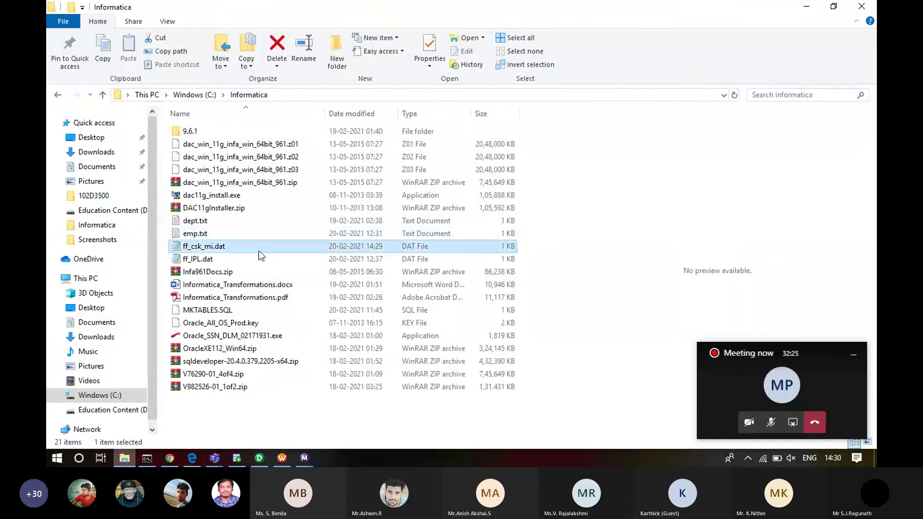
pyautogui.doubleClick(247, 246)
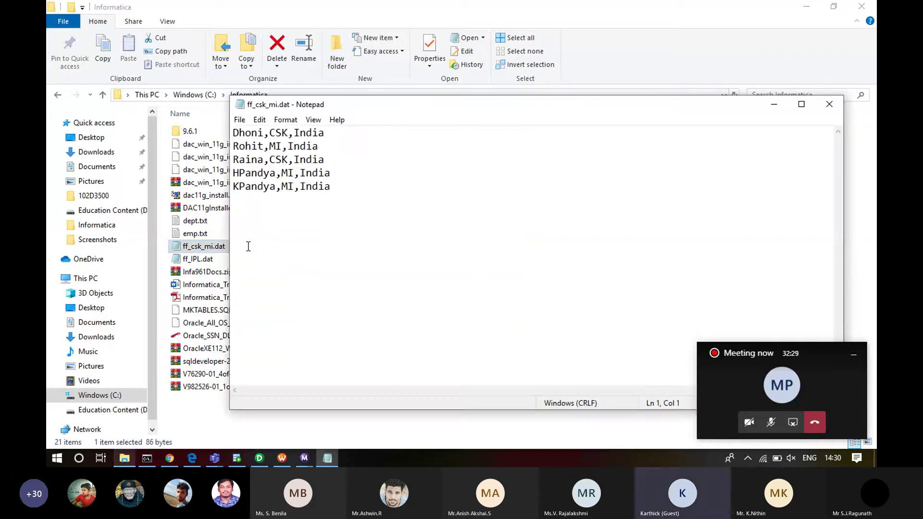
# - Examine the player, team and country rows in ff_csk_mi.dat and close the file
pyautogui.click(344, 186)
pyautogui.moveTo(337, 190); pyautogui.dragTo(223, 128)
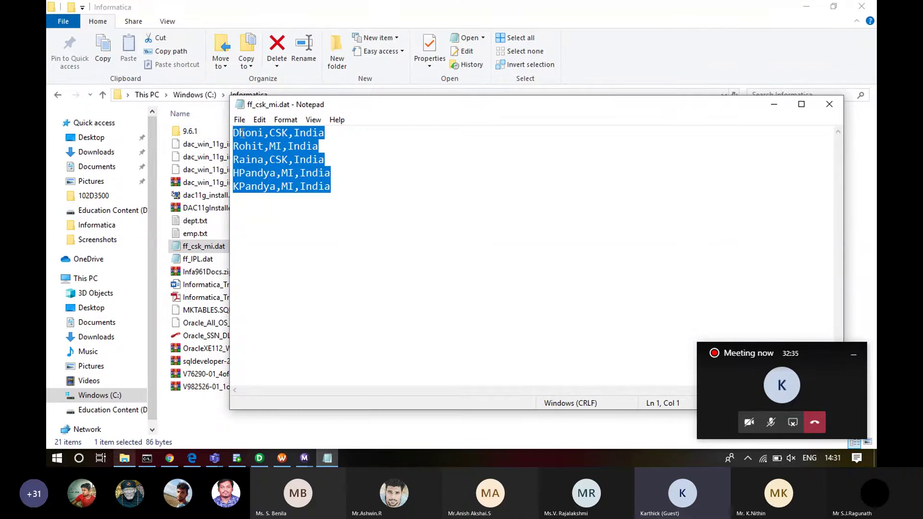
pyautogui.click(241, 133)
pyautogui.doubleClick(242, 134)
pyautogui.click(242, 134)
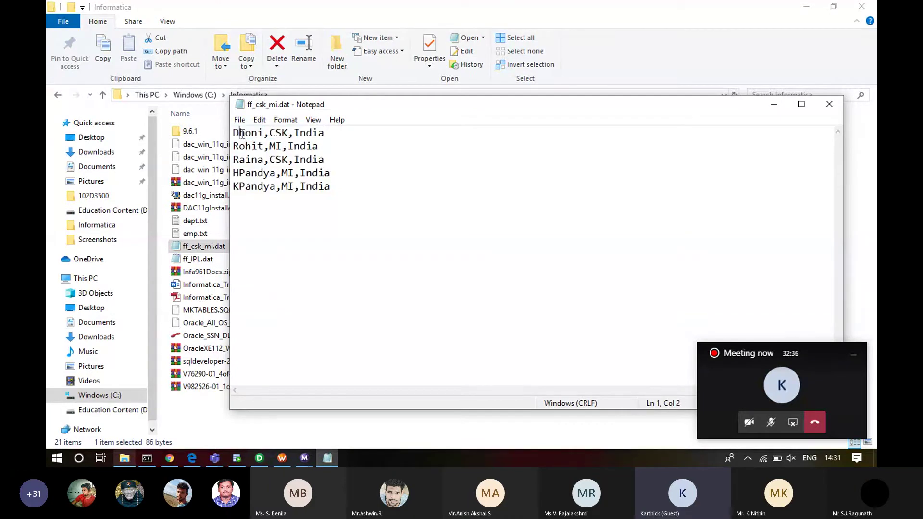
pyautogui.doubleClick(274, 134)
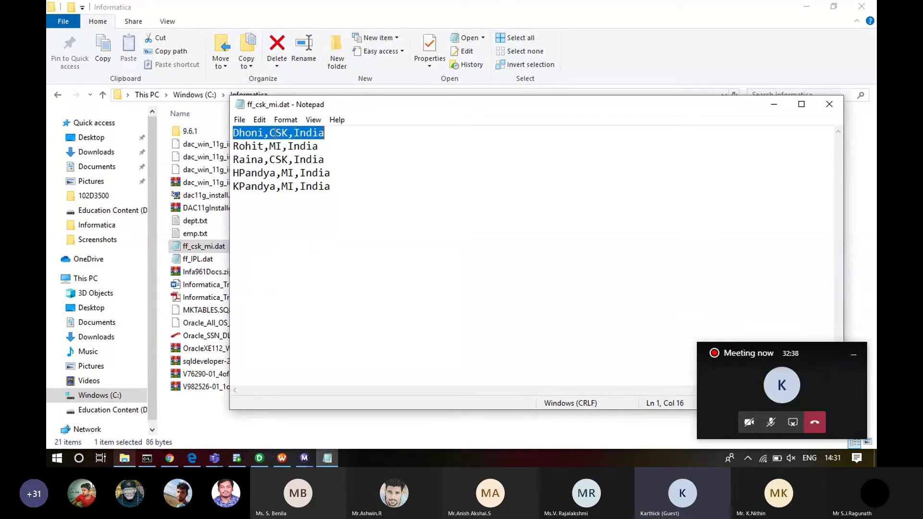
pyautogui.doubleClick(310, 146)
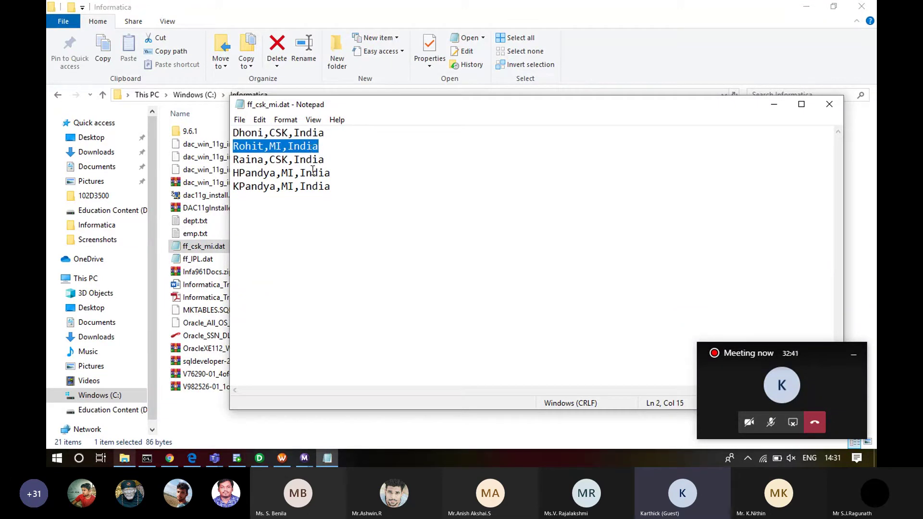
pyautogui.click(313, 172)
pyautogui.doubleClick(313, 172)
pyautogui.click(330, 187)
pyautogui.moveTo(330, 187); pyautogui.dragTo(224, 137)
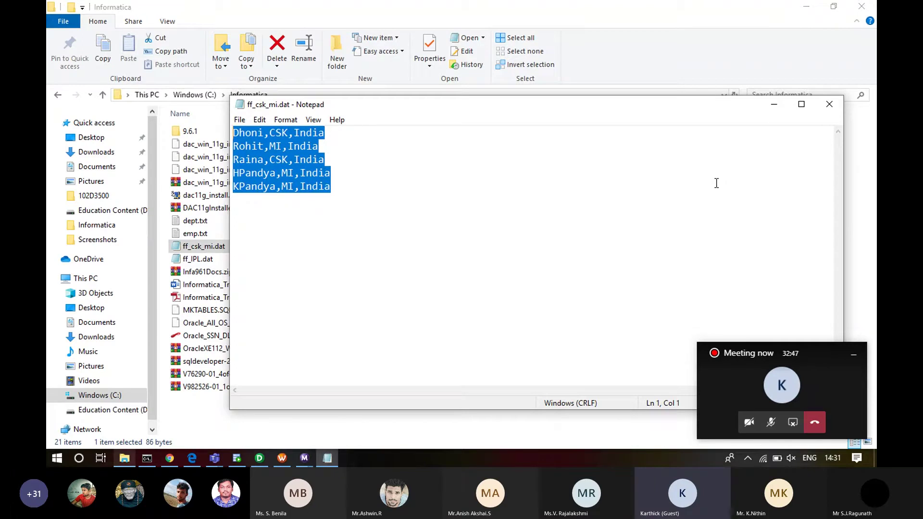
pyautogui.click(832, 111)
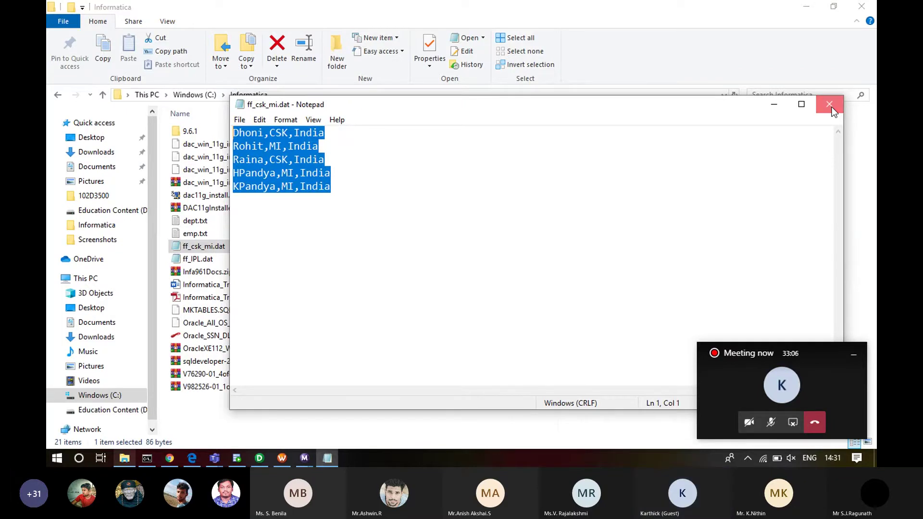
# - Return to the s_m_aggtrans session log in Workflow Monitor and close it
pyautogui.moveTo(304, 458)
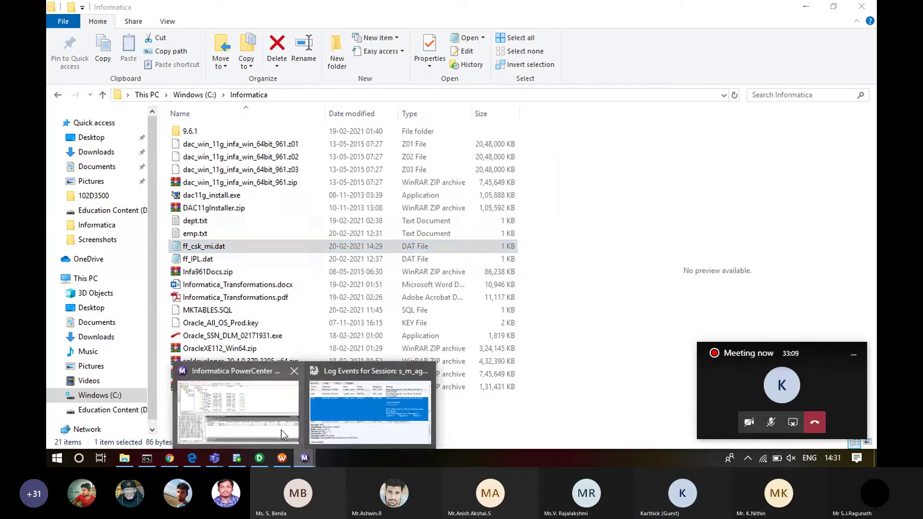
pyautogui.moveTo(367, 412)
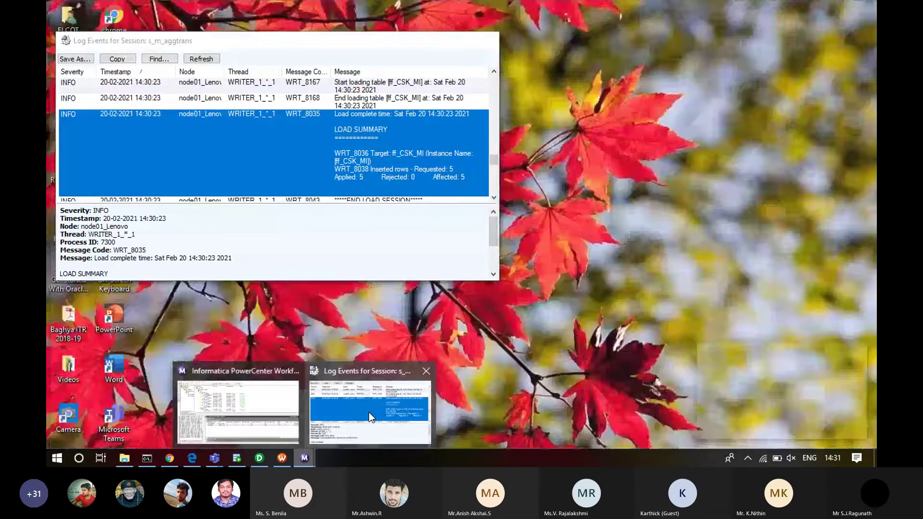
pyautogui.click(368, 411)
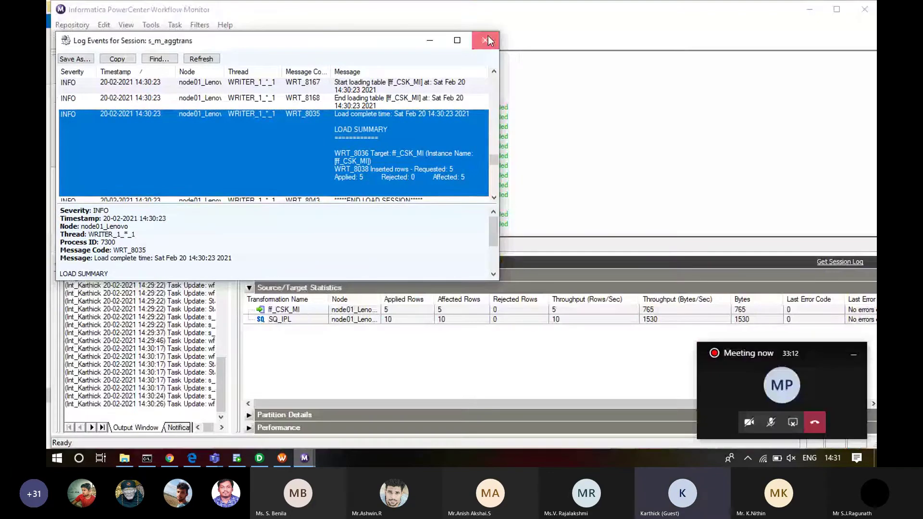
pyautogui.click(486, 41)
# - Switch to PowerCenter Designer and examine the SQ_IPL and fil_csk_mi ports in mapping m_aggtrans
pyautogui.hotkey('alt', 'Tab')
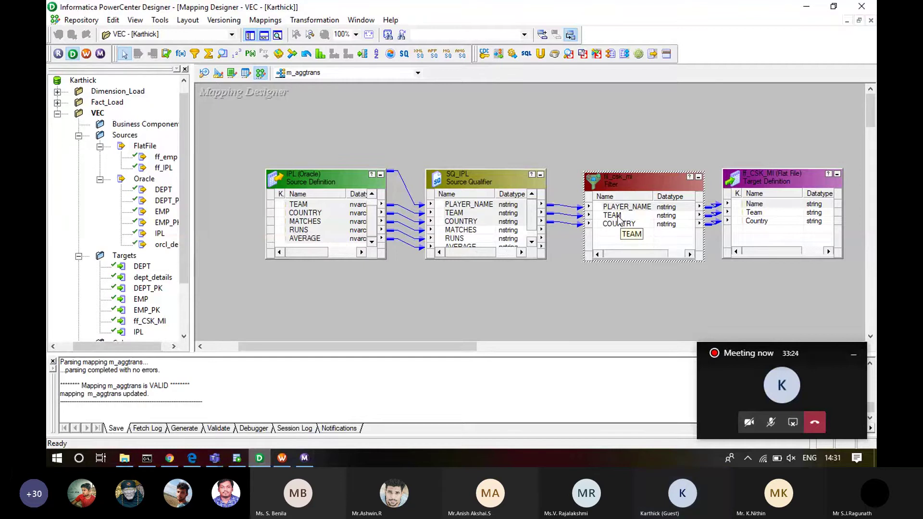
pyautogui.click(314, 19)
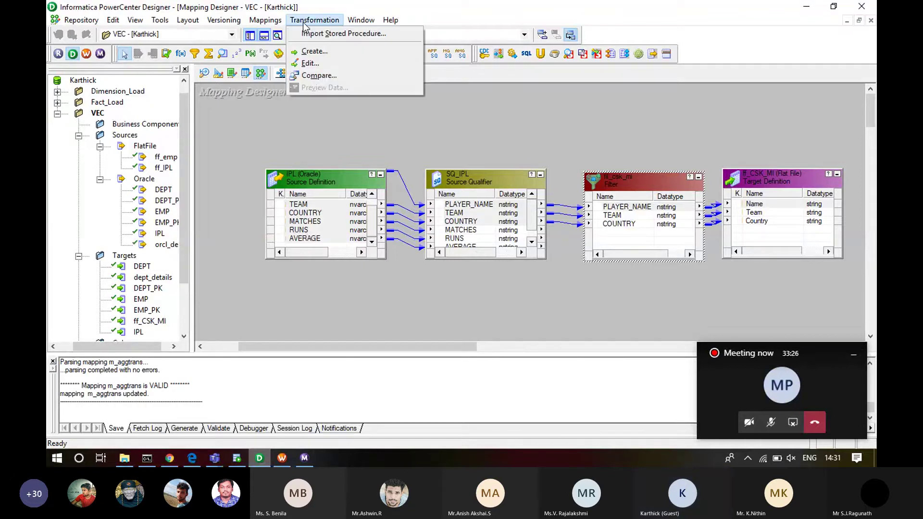
pyautogui.click(672, 118)
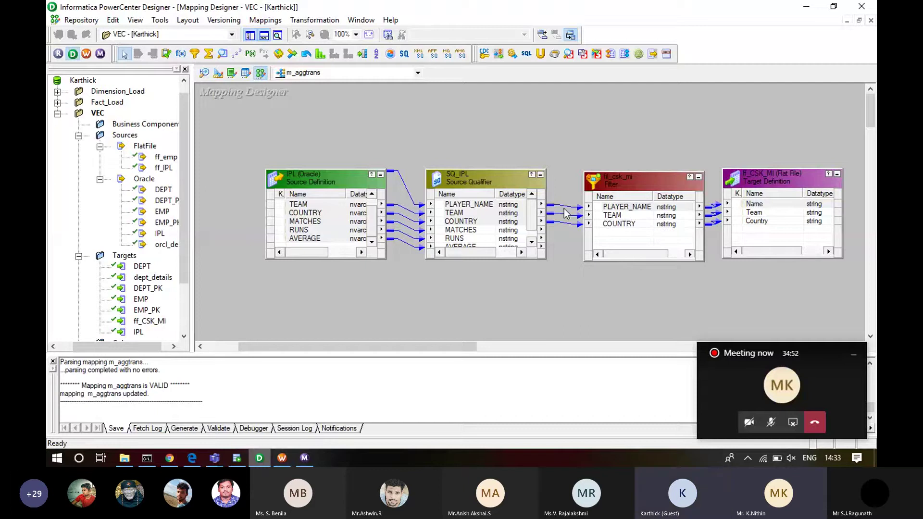
pyautogui.click(474, 211)
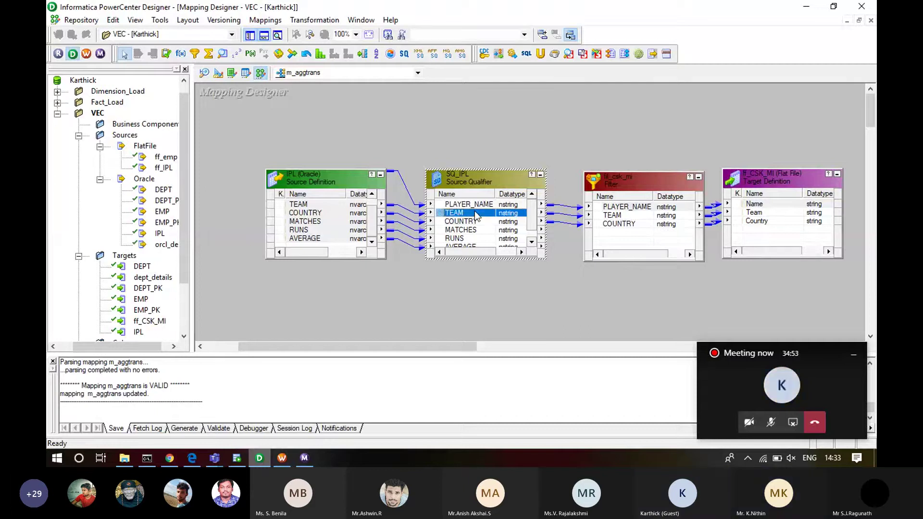
pyautogui.click(486, 213)
pyautogui.click(485, 221)
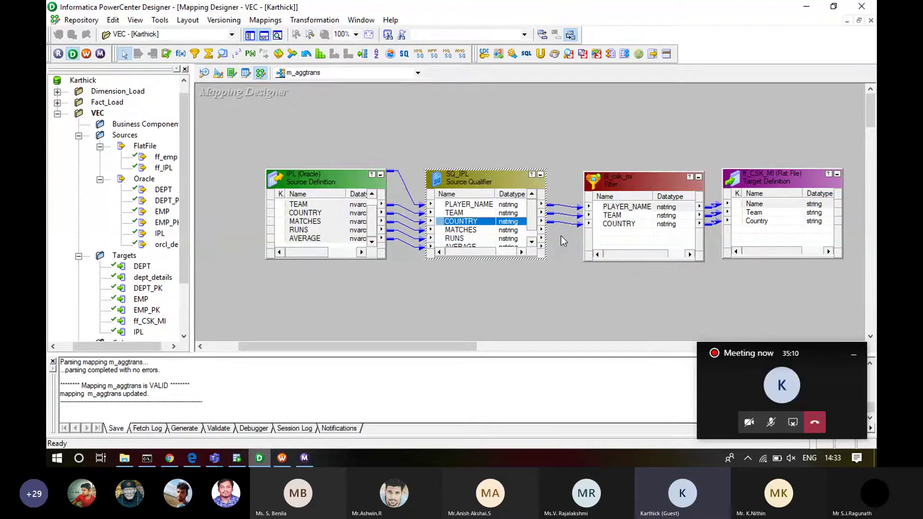
pyautogui.click(628, 207)
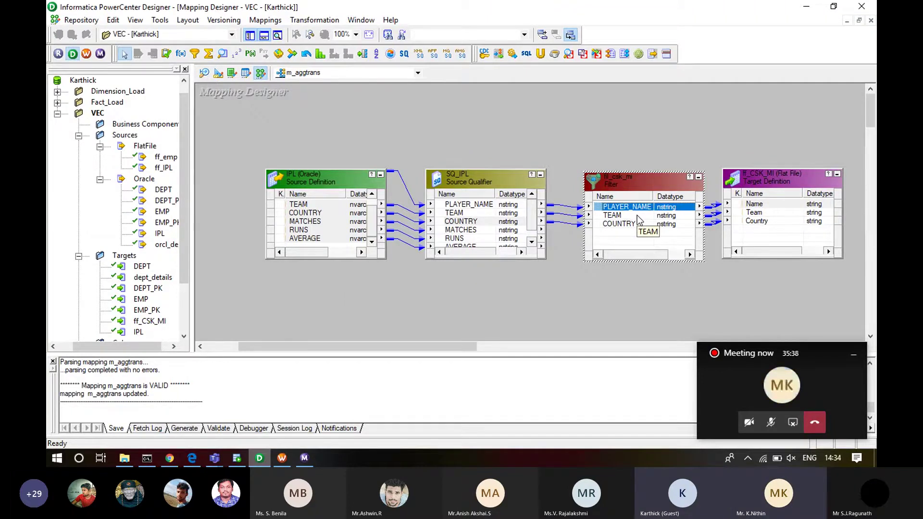
pyautogui.click(619, 161)
pyautogui.moveTo(608, 153); pyautogui.dragTo(659, 290)
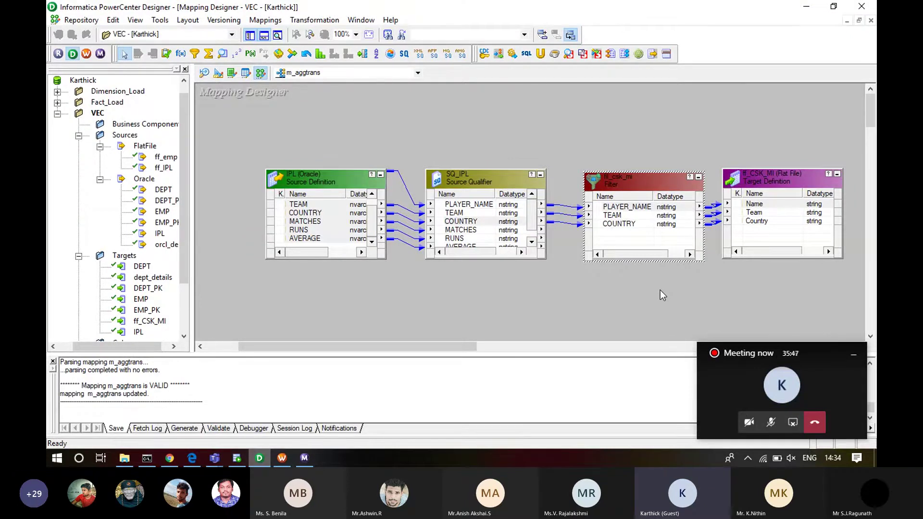
# - Review the filter condition in the fil_csk_mi properties and close them without changes
pyautogui.doubleClick(642, 178)
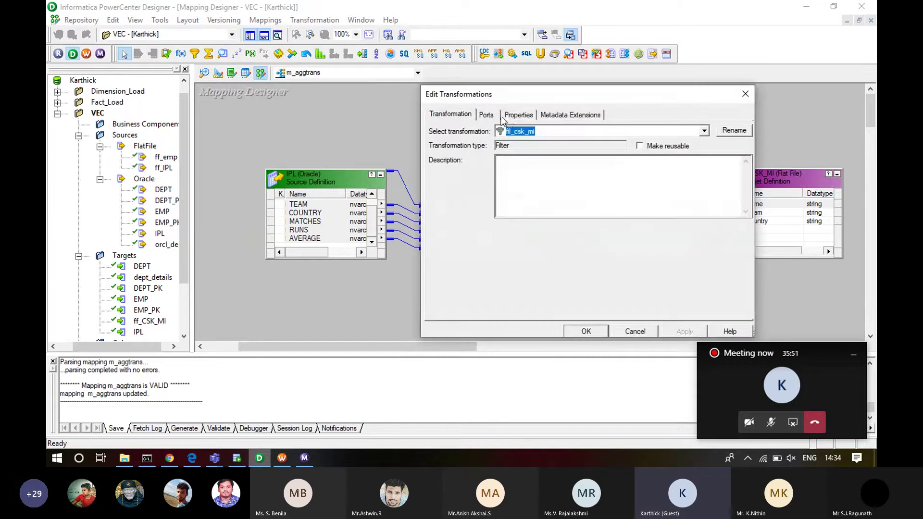
pyautogui.click(486, 118)
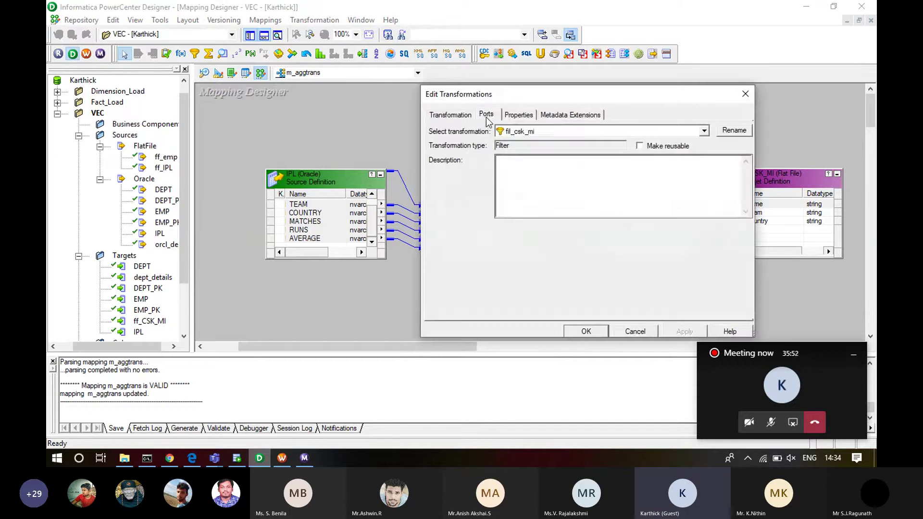
pyautogui.click(512, 118)
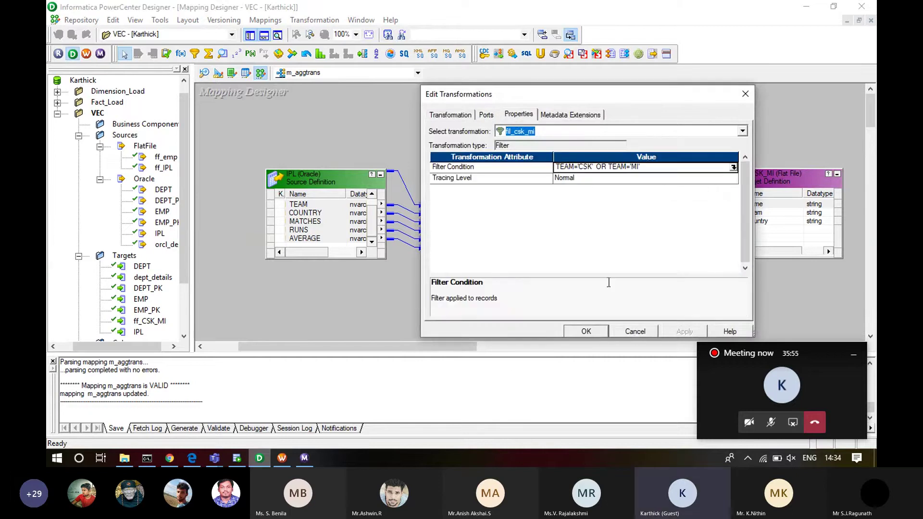
pyautogui.click(630, 331)
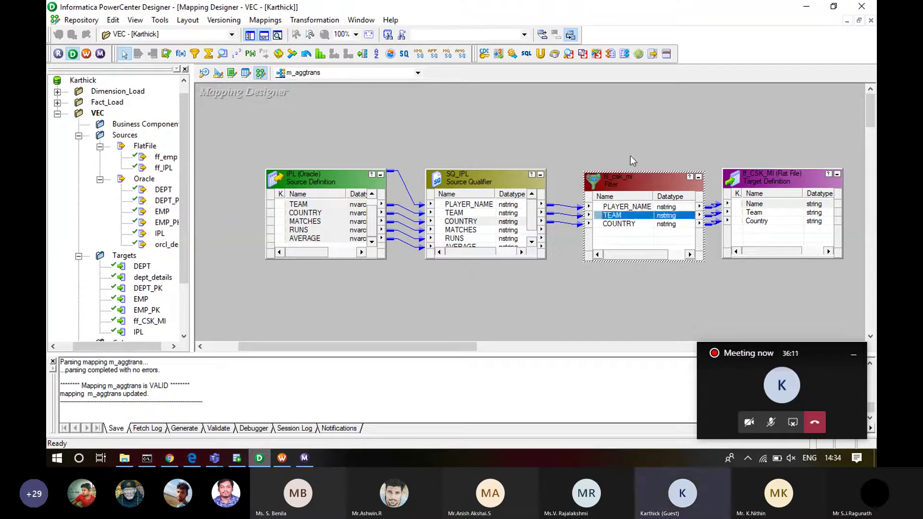
# - Delete the filter fil_csk_mi and the target ff_CSK_MI from mapping m_aggtrans, and switch to the Target Designer
pyautogui.moveTo(630, 155); pyautogui.dragTo(780, 308)
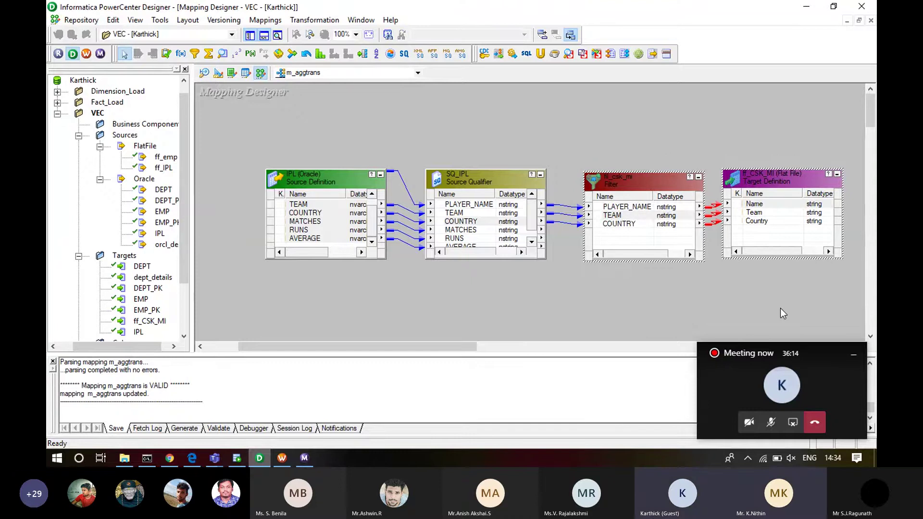
pyautogui.press('Delete')
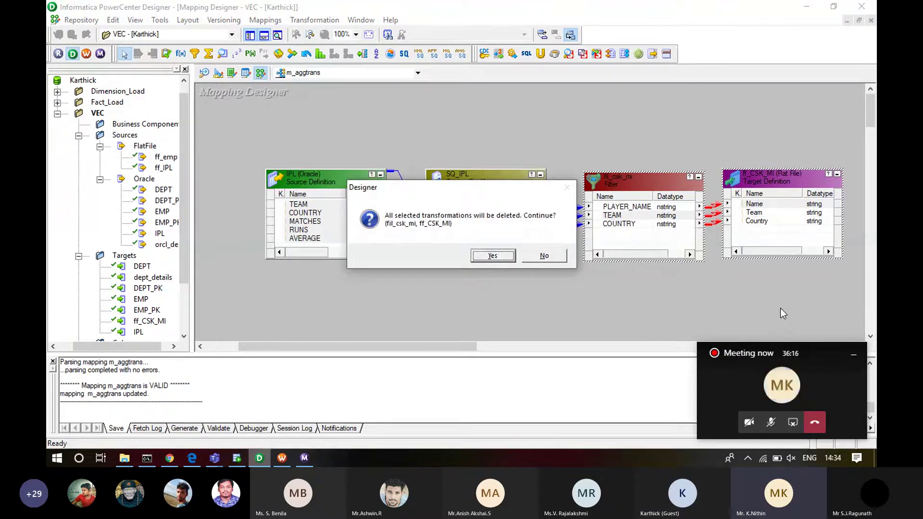
pyautogui.click(550, 257)
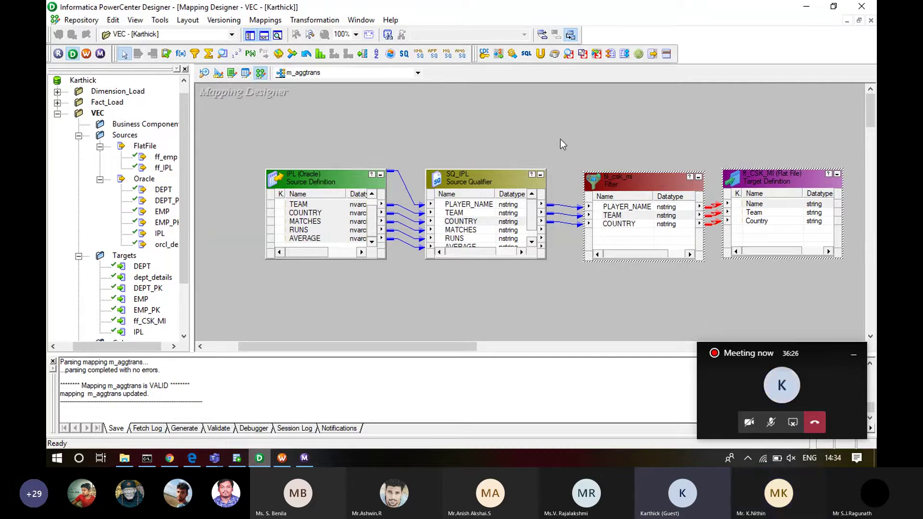
pyautogui.moveTo(561, 139); pyautogui.dragTo(754, 290)
pyautogui.press('Delete')
pyautogui.press('Return')
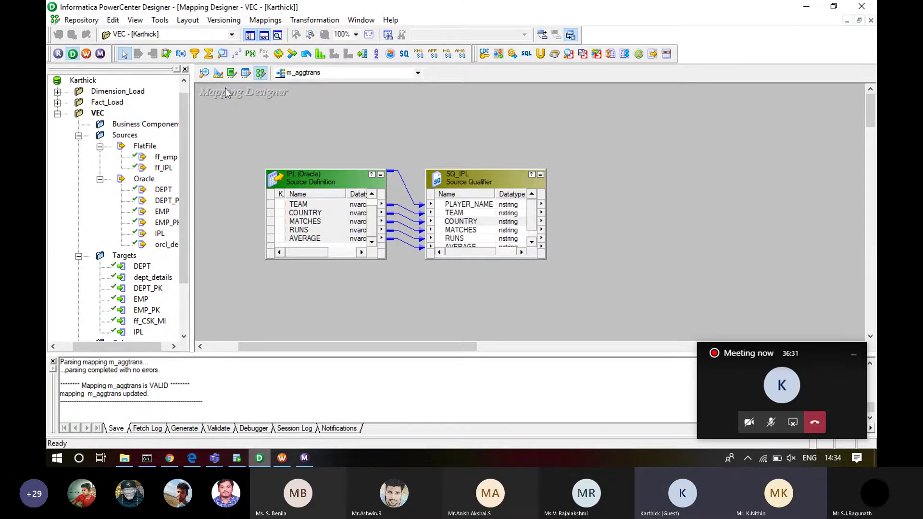
pyautogui.click(219, 74)
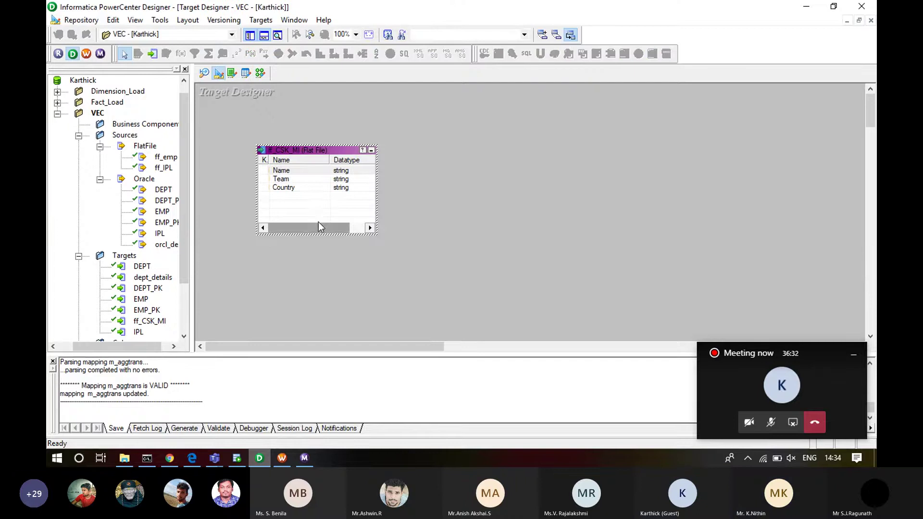
pyautogui.click(456, 183)
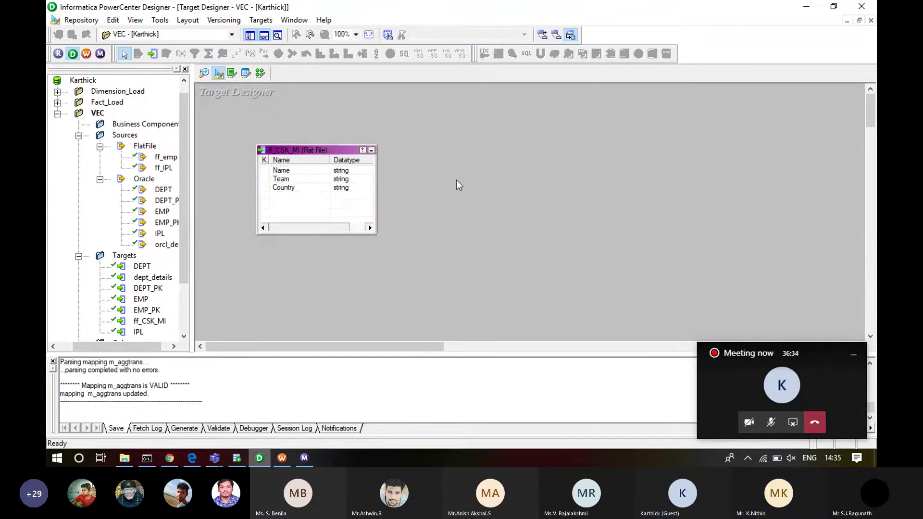
pyautogui.rightClick(457, 185)
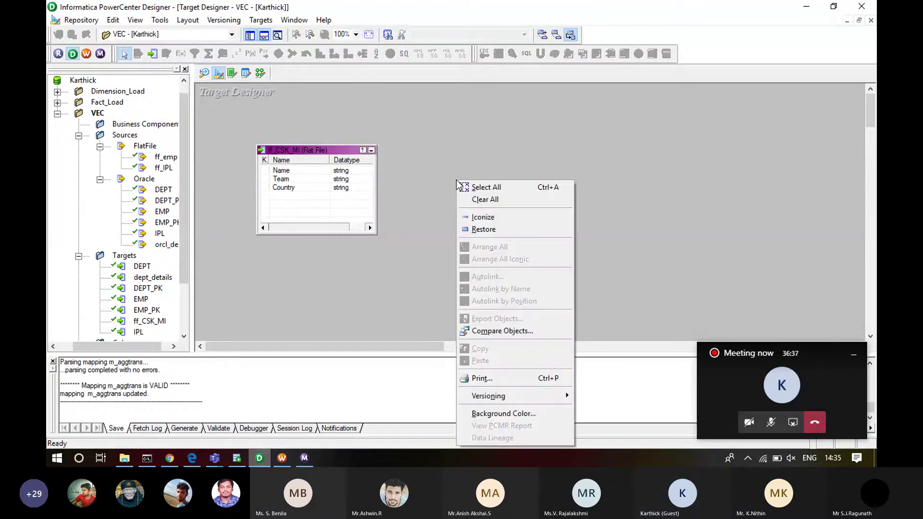
pyautogui.click(354, 192)
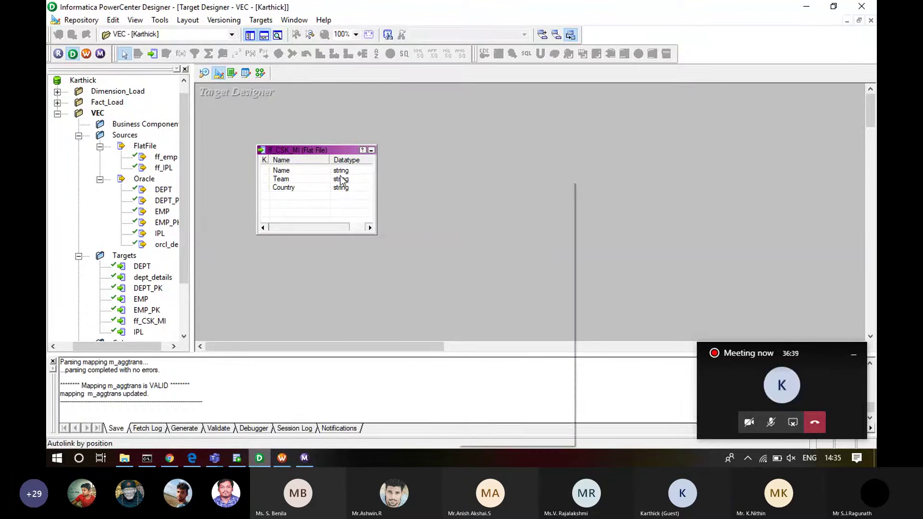
pyautogui.rightClick(339, 177)
pyautogui.rightClick(323, 151)
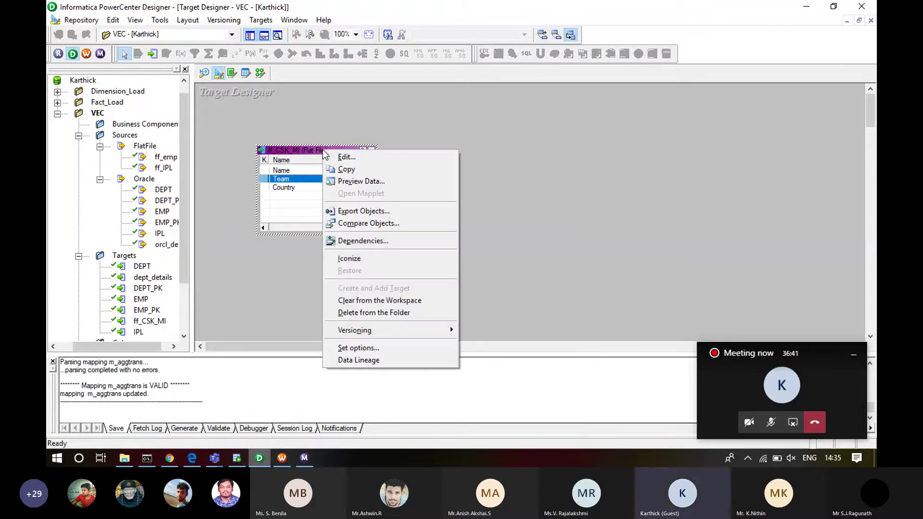
pyautogui.press('Escape')
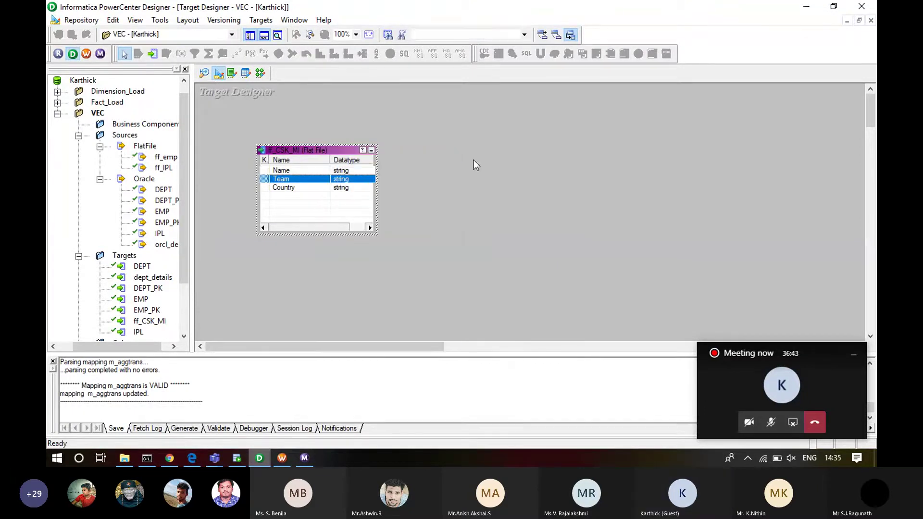
pyautogui.rightClick(473, 160)
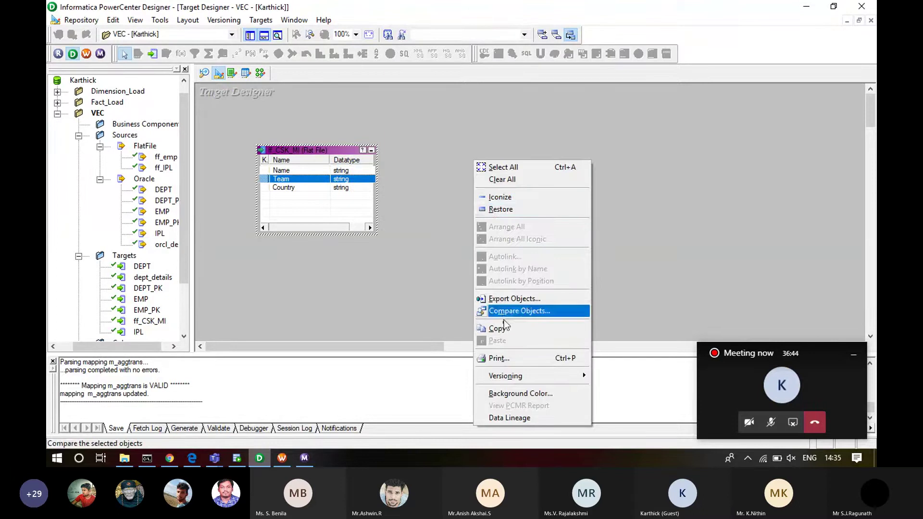
pyautogui.click(409, 213)
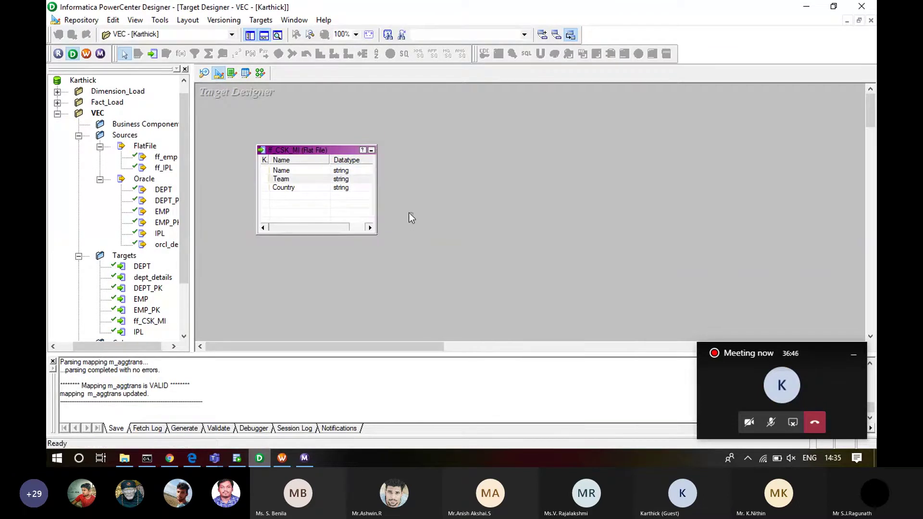
pyautogui.rightClick(432, 221)
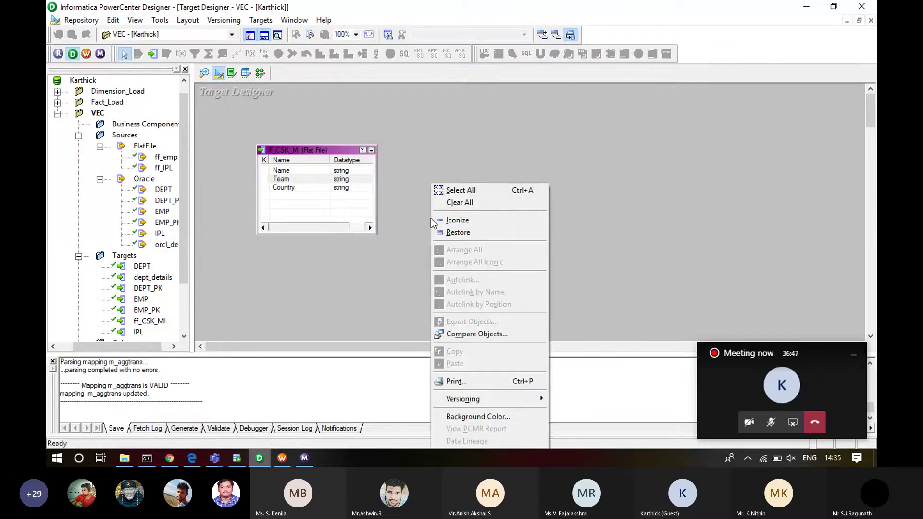
pyautogui.click(412, 107)
pyautogui.click(281, 179)
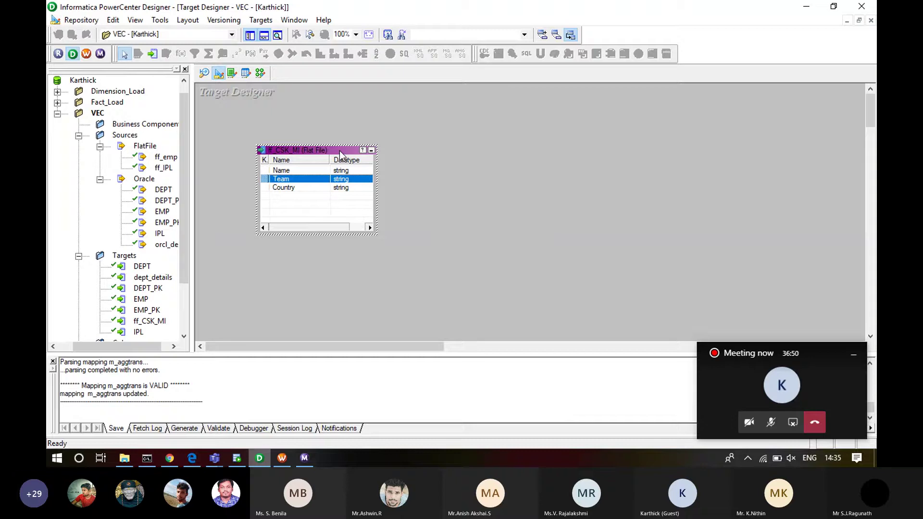
pyautogui.click(459, 181)
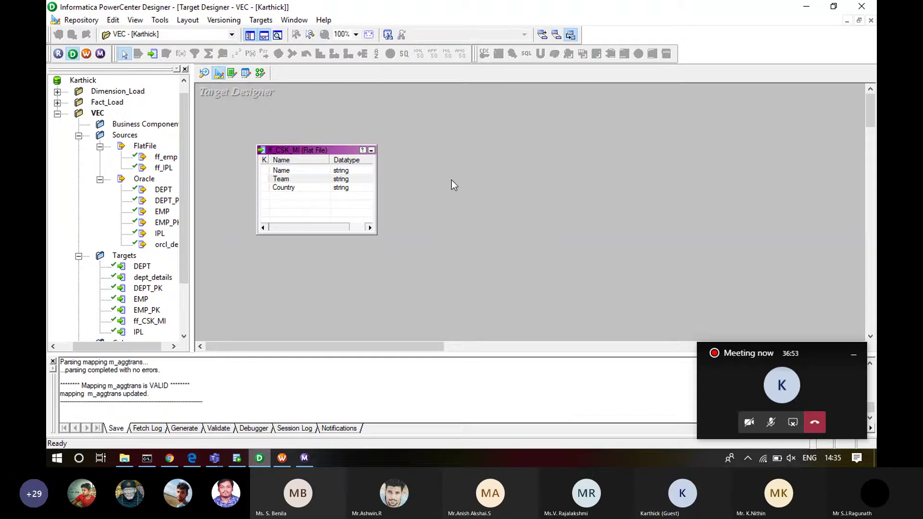
pyautogui.click(358, 159)
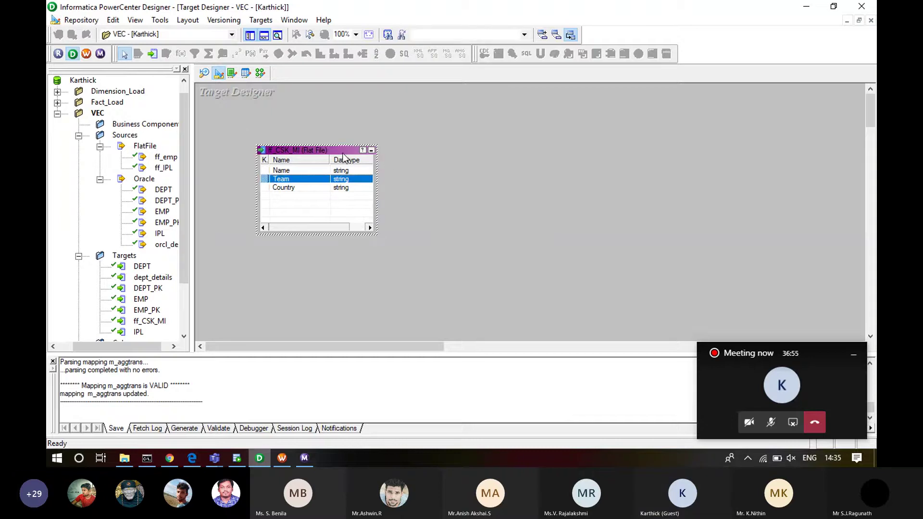
# - Create a new target table named ff_CSK with the database type Flat File
pyautogui.click(261, 20)
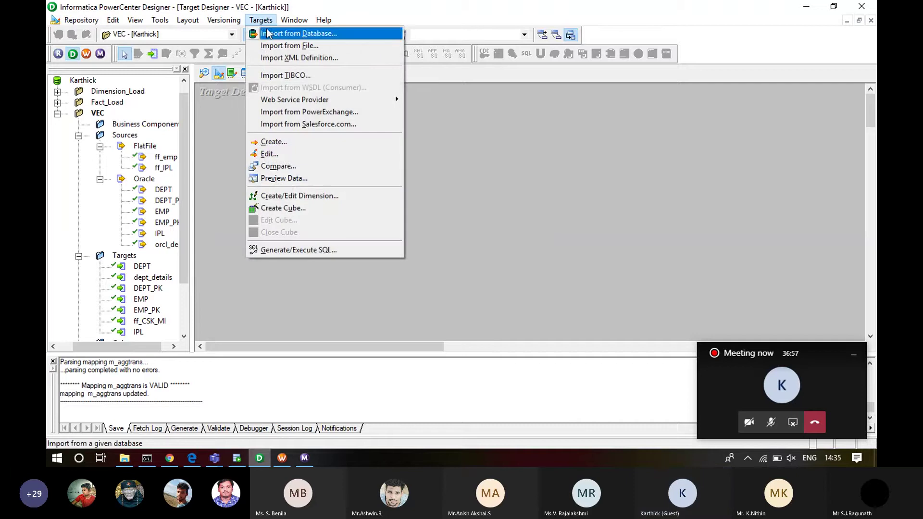
pyautogui.click(292, 140)
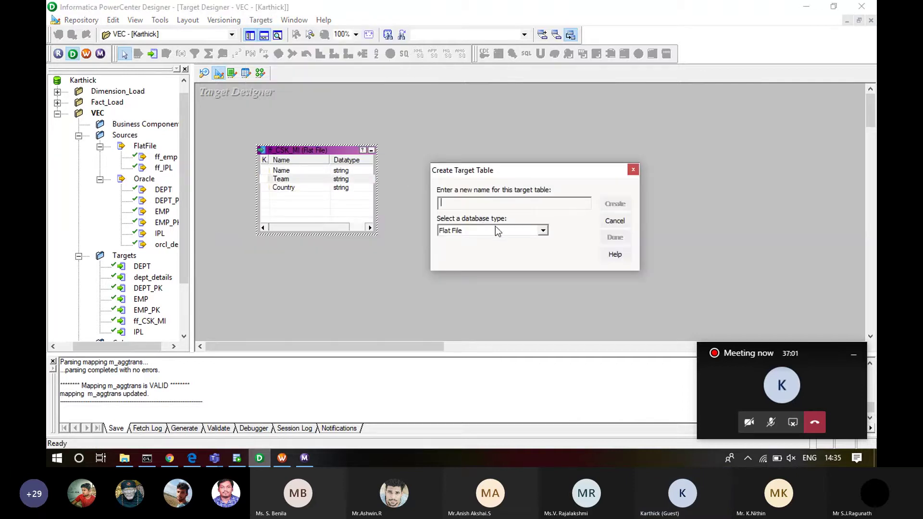
pyautogui.write('d')
pyautogui.press('BackSpace')
pyautogui.write('ff')
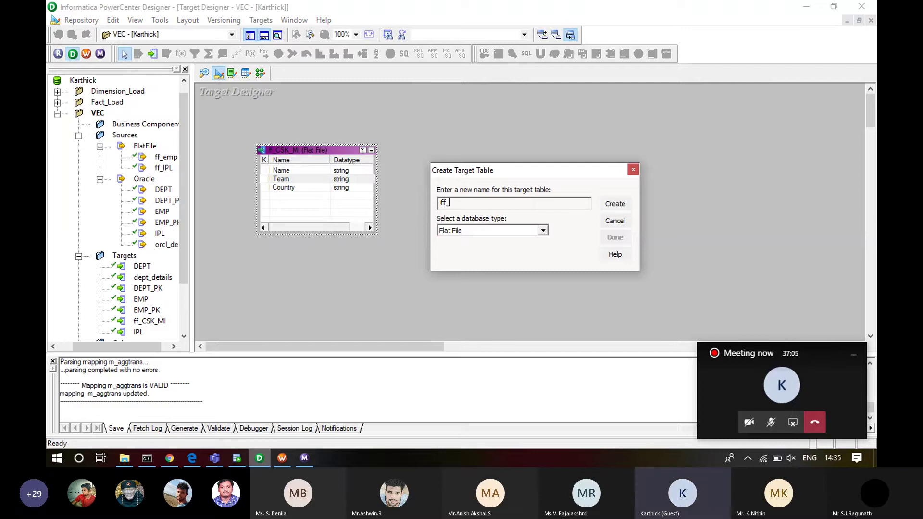
pyautogui.write('_CSK')
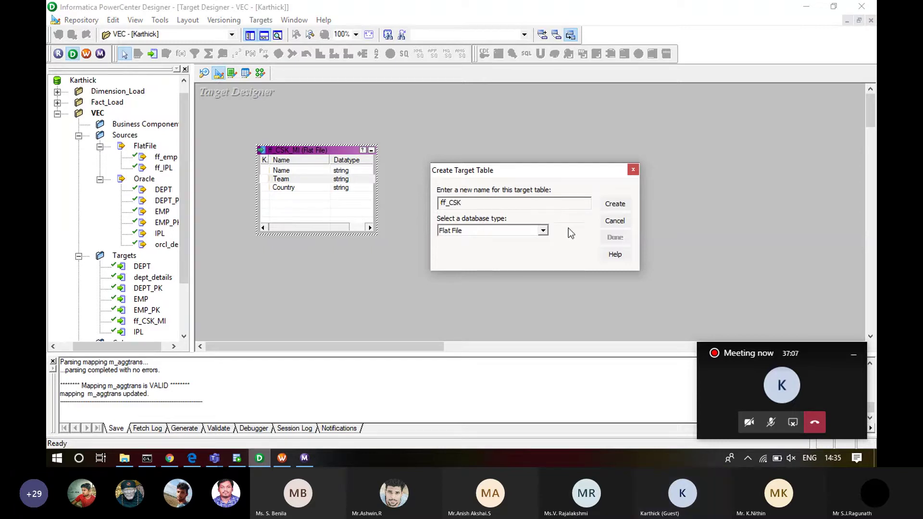
pyautogui.click(543, 232)
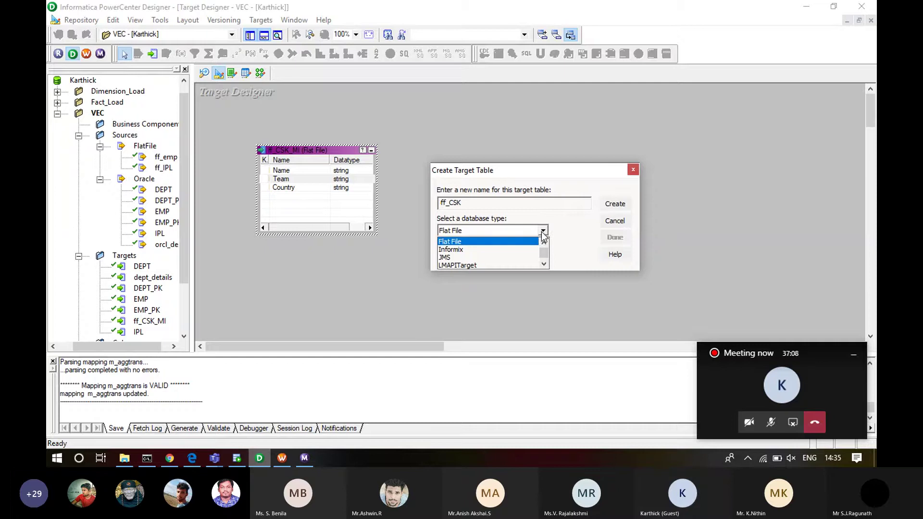
pyautogui.click(544, 232)
pyautogui.click(615, 204)
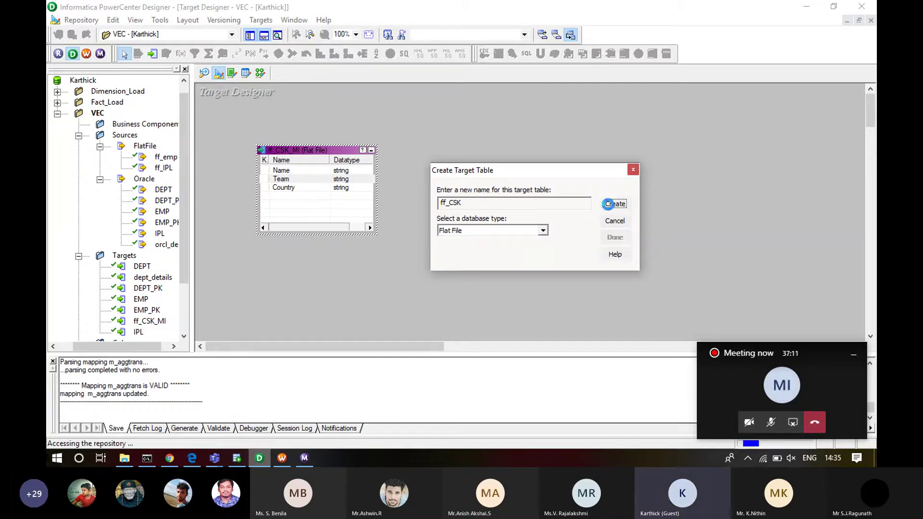
# - Create another Flat File target table named ff_RR
pyautogui.click(528, 205)
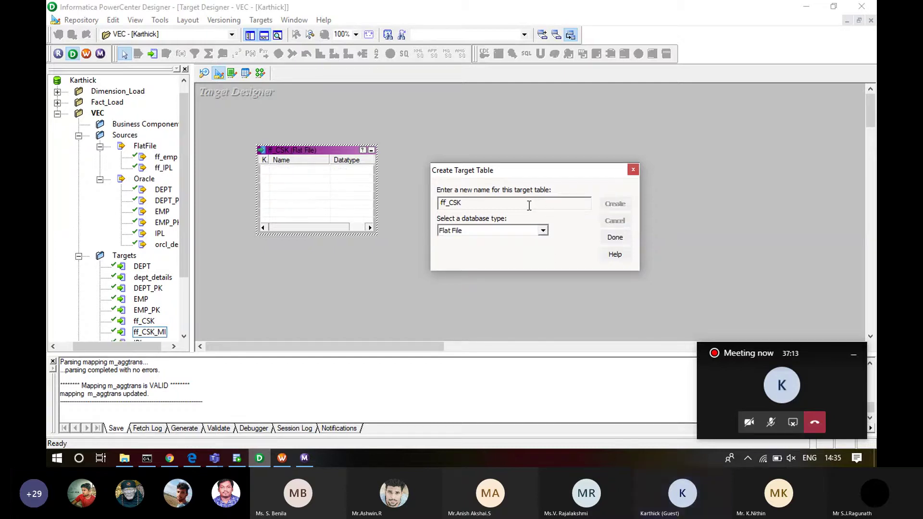
pyautogui.press('BackSpace')
pyautogui.press('BackSpace')
pyautogui.press('BackSpace')
pyautogui.write('RR')
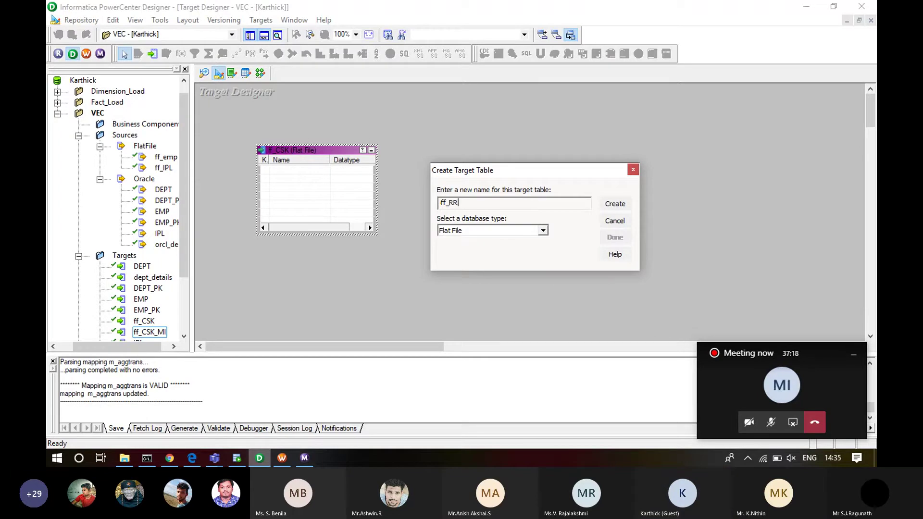
# - Create the flat file target ff_RR and move the overlapping ff_RR and ff_CSK tables away from ff_CSK_MI
pyautogui.click(611, 206)
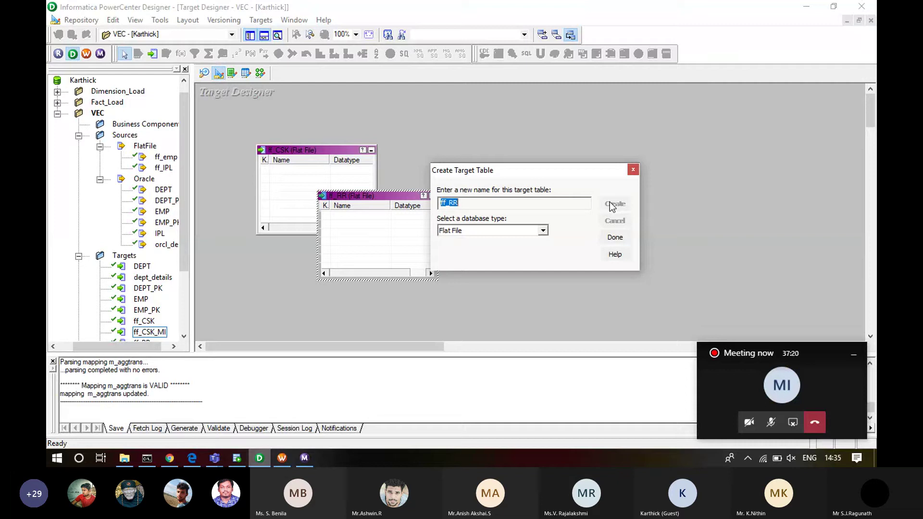
pyautogui.click(615, 237)
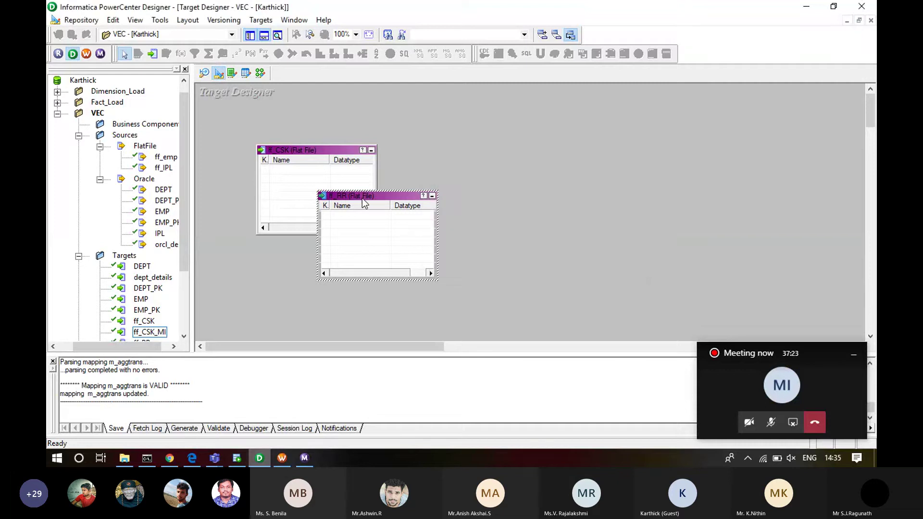
pyautogui.moveTo(362, 197); pyautogui.dragTo(498, 225)
pyautogui.moveTo(309, 150); pyautogui.dragTo(562, 131)
pyautogui.click(288, 176)
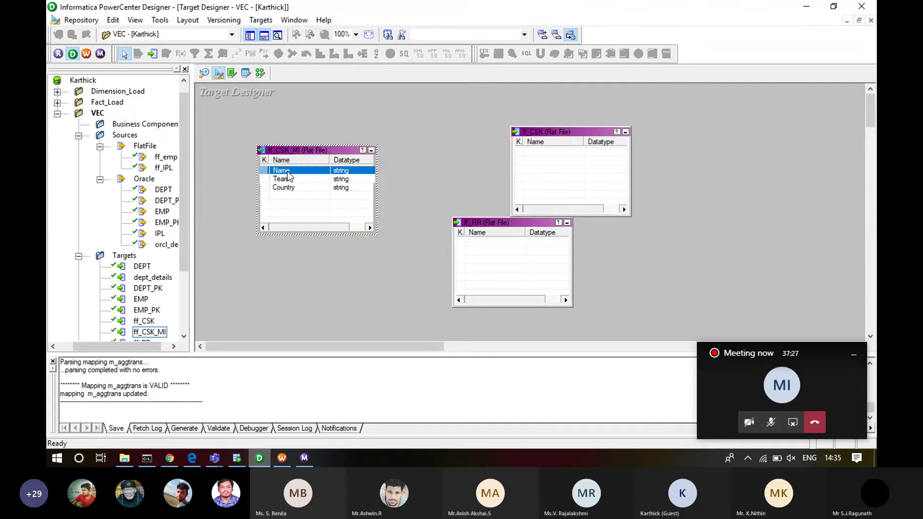
pyautogui.hotkey('shift', 'Down')
pyautogui.hotkey('shift', 'Down')
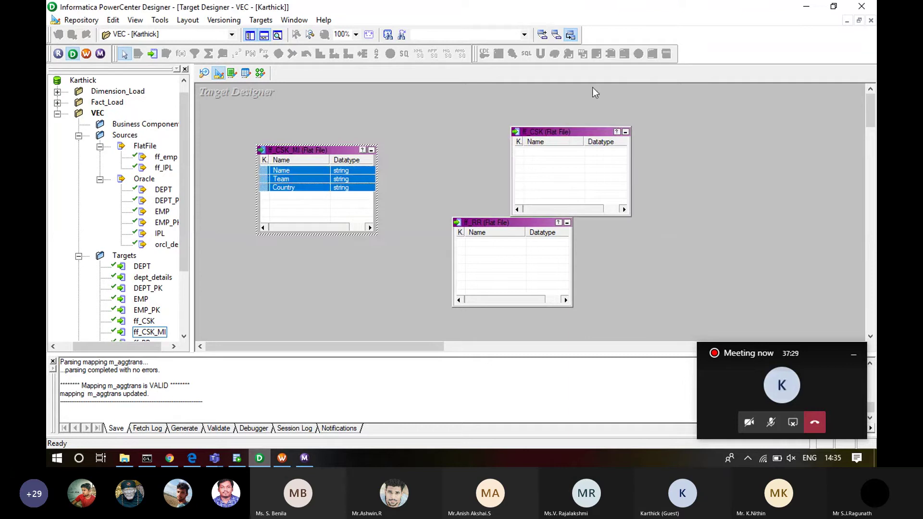
pyautogui.click(547, 161)
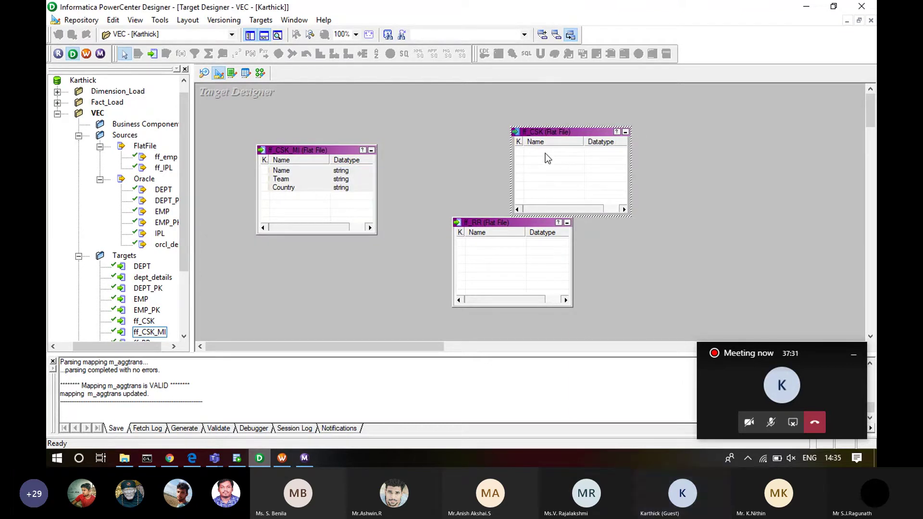
# - Add a string column called Name with precision 50 to the ff_CSK target table
pyautogui.doubleClick(546, 159)
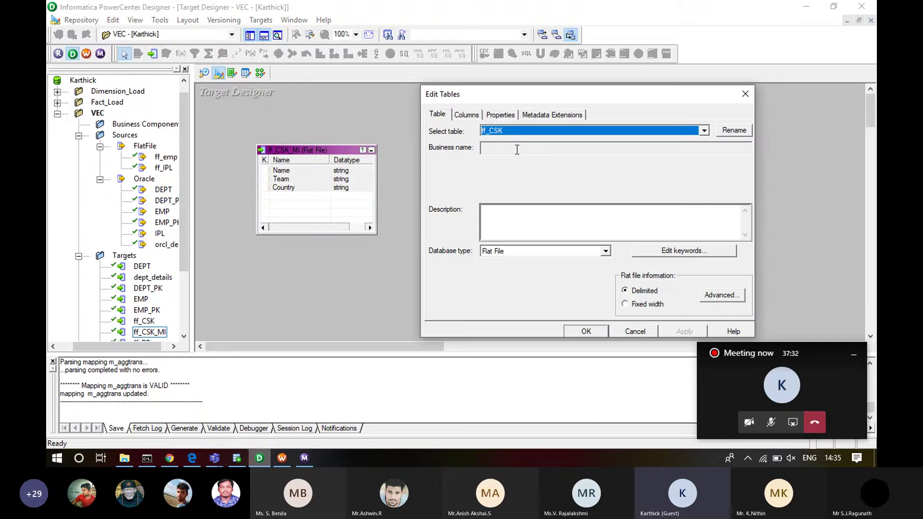
pyautogui.click(465, 116)
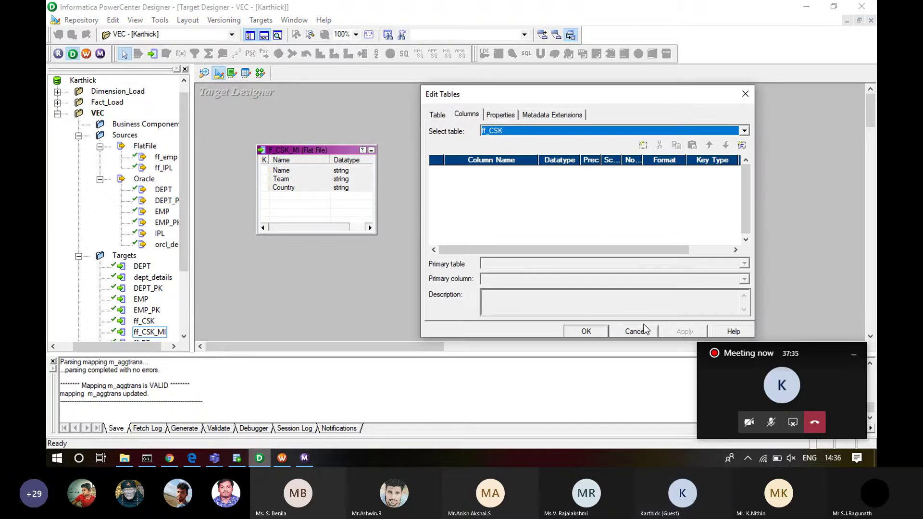
pyautogui.click(643, 146)
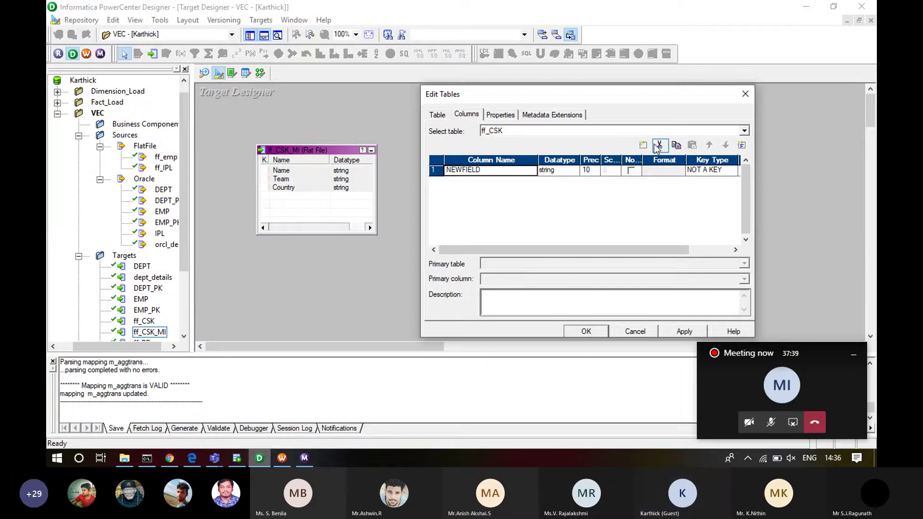
pyautogui.click(460, 174)
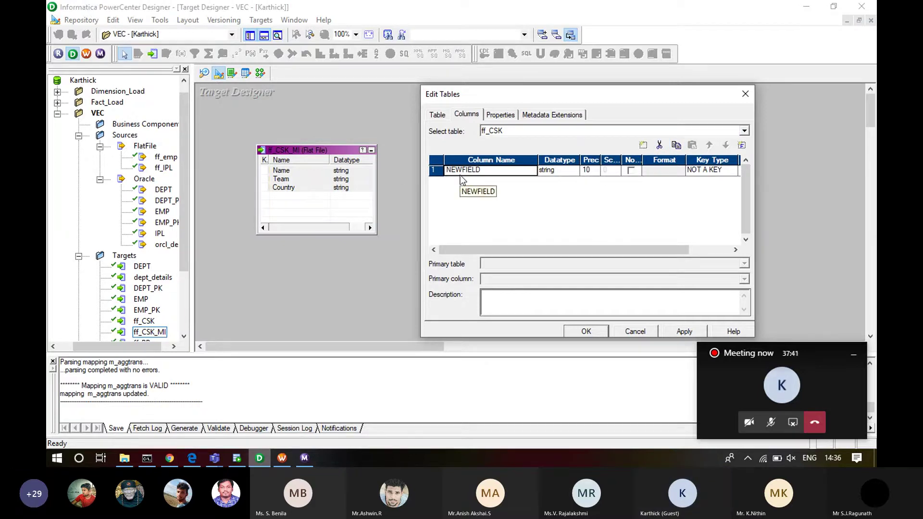
pyautogui.write('Namr')
pyautogui.press('Tab')
pyautogui.hotkey('shift', 'Tab')
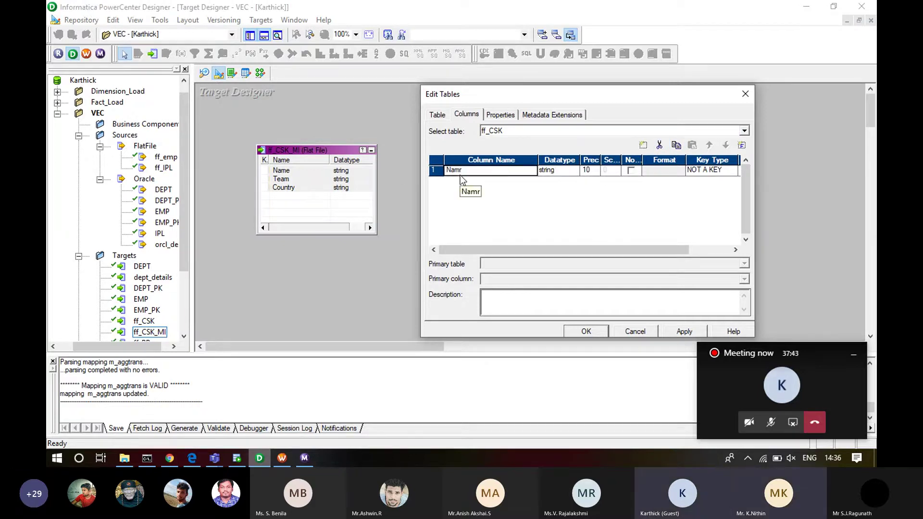
pyautogui.write('Name')
pyautogui.press('Tab')
pyautogui.press('Tab')
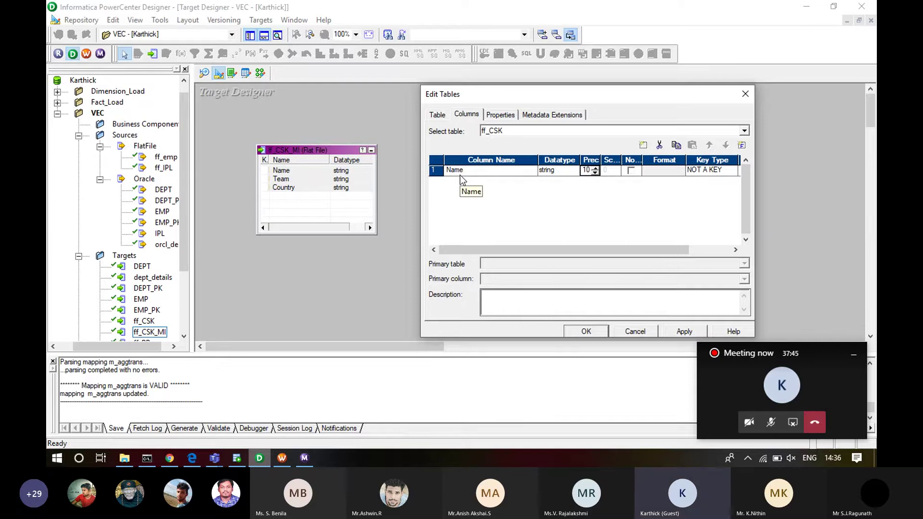
pyautogui.write('50')
# - Add a second string column called Team with precision 50 to ff_CSK and accept the table changes
pyautogui.click(643, 145)
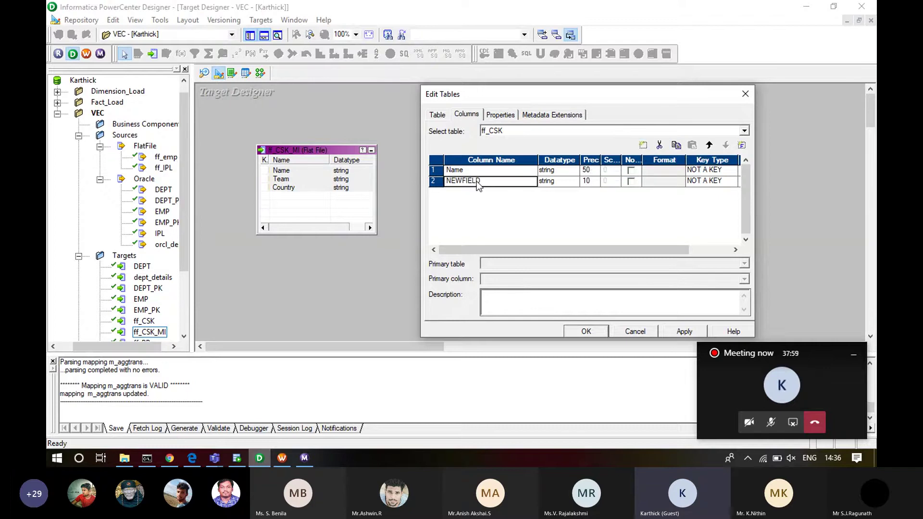
pyautogui.write('Team')
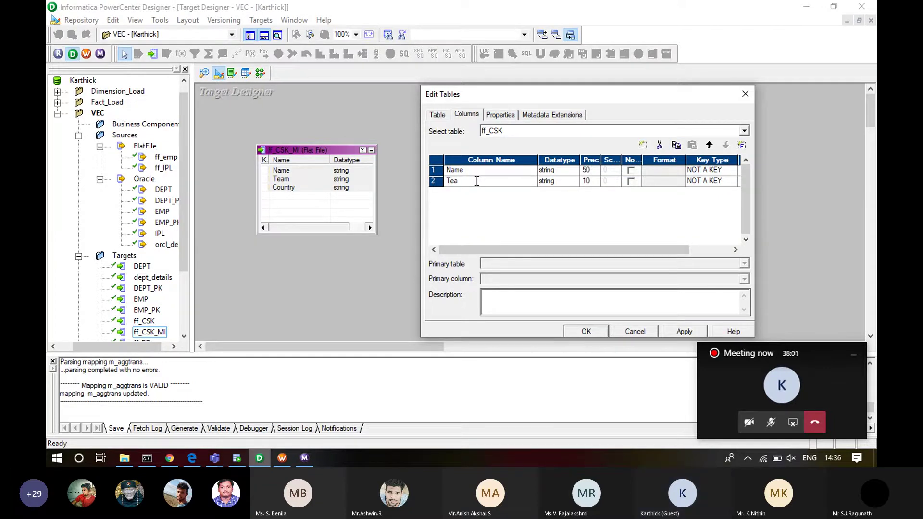
pyautogui.press('Tab')
pyautogui.press('Tab')
pyautogui.write('50')
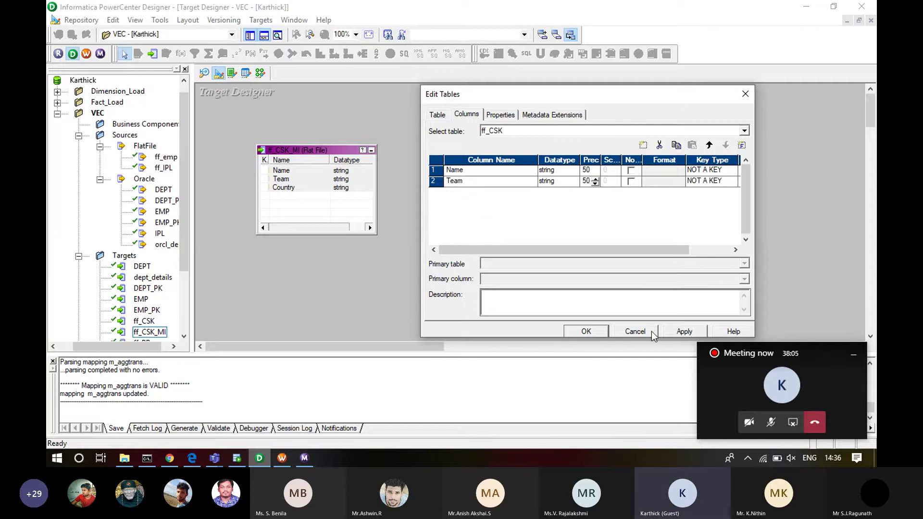
pyautogui.click(589, 330)
# - Add a string column called Name with precision 50 to the ff_RR target table
pyautogui.doubleClick(500, 242)
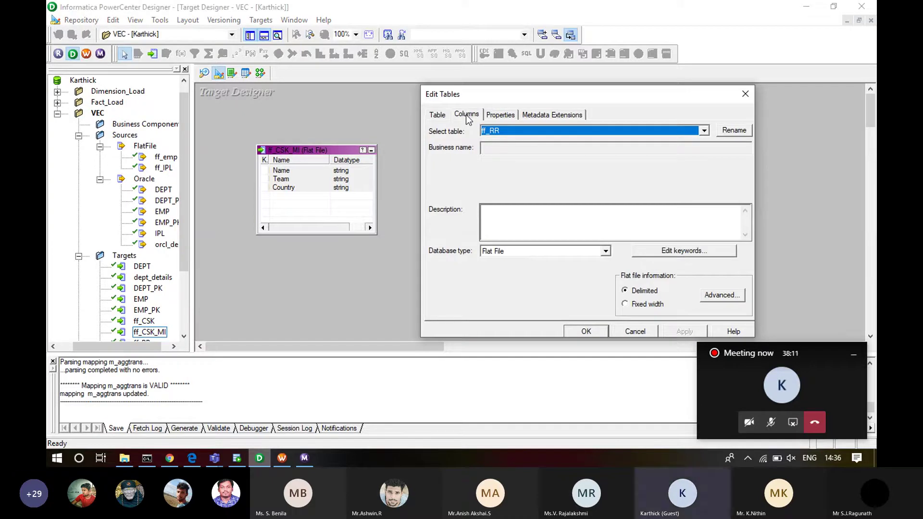
pyautogui.click(466, 115)
pyautogui.click(643, 145)
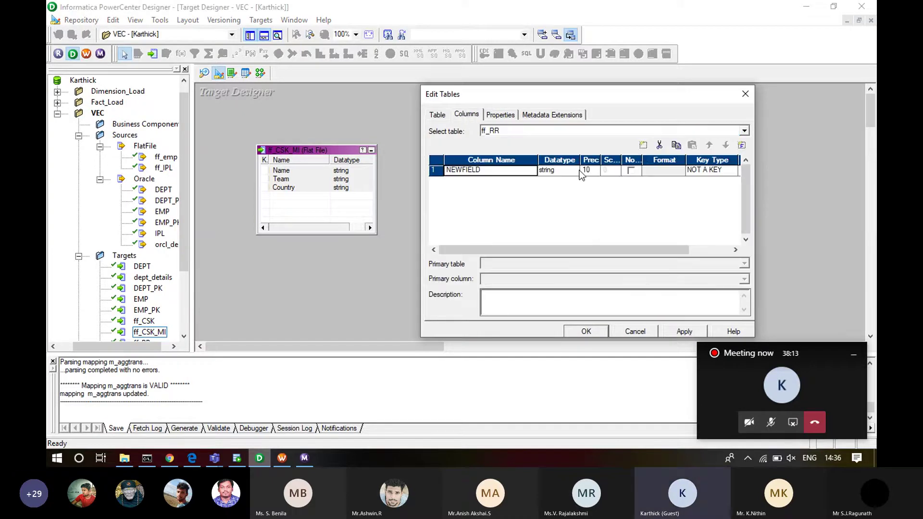
pyautogui.write('Name')
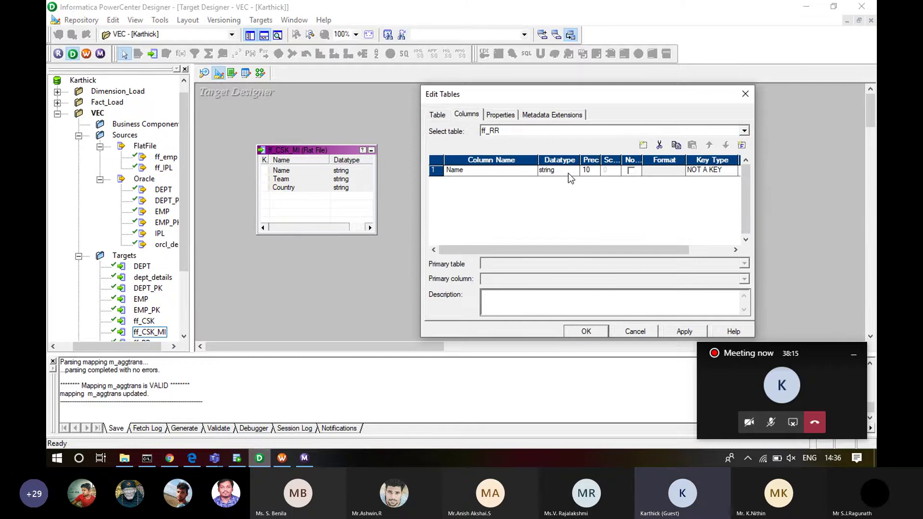
pyautogui.click(586, 171)
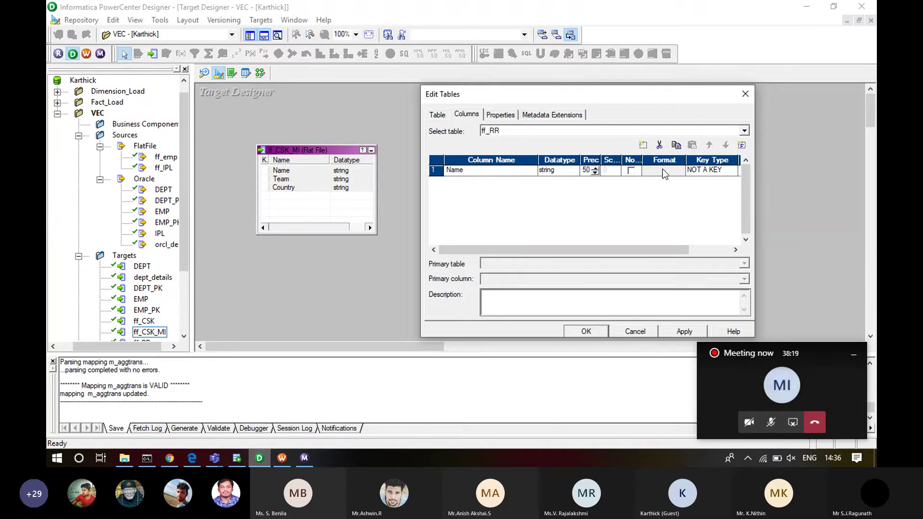
# - Add a second string column called Team with precision 50 to ff_RR and accept the table changes
pyautogui.click(644, 145)
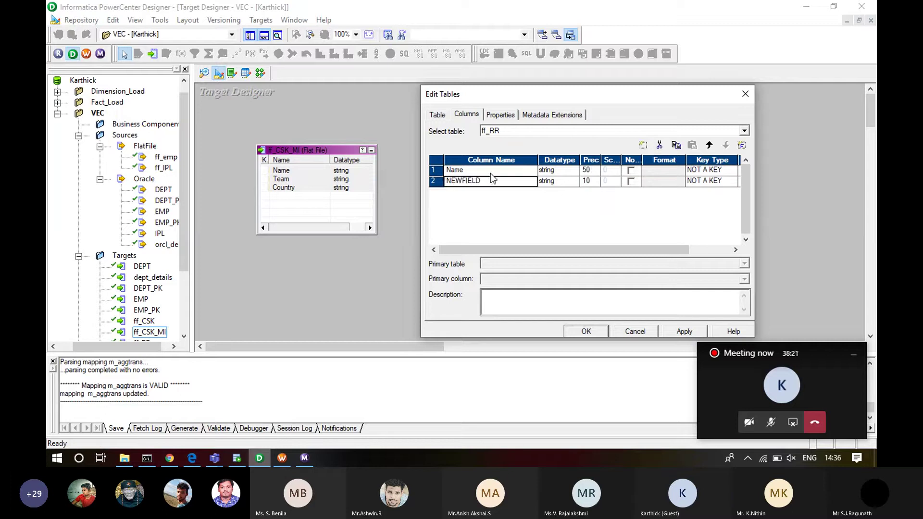
pyautogui.click(491, 182)
pyautogui.write('Team')
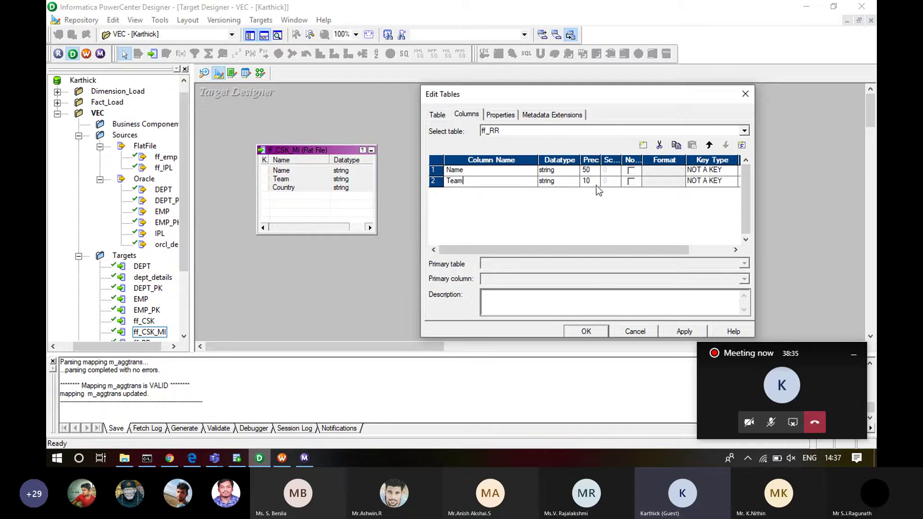
pyautogui.click(566, 181)
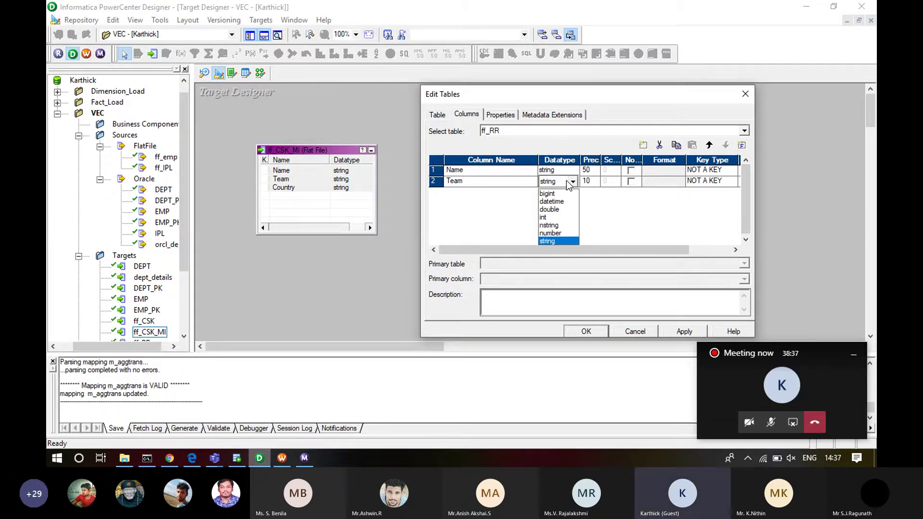
pyautogui.click(602, 179)
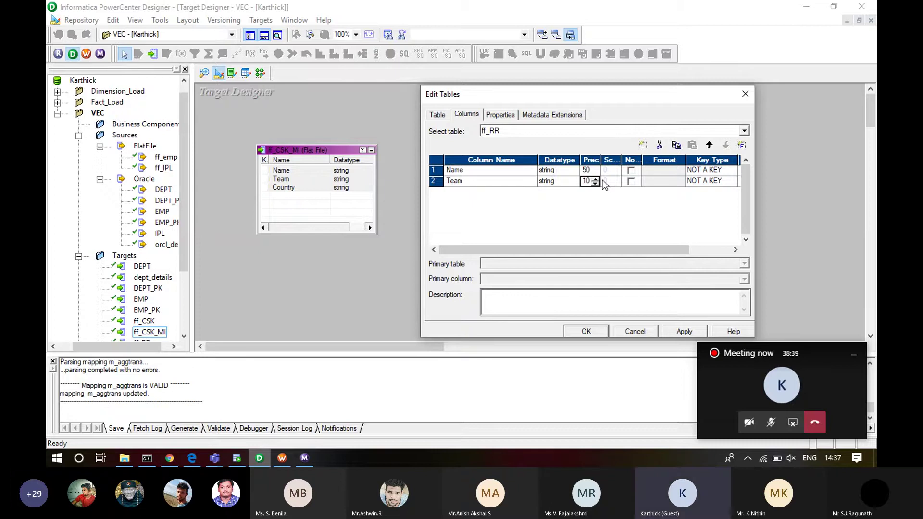
pyautogui.write('50')
pyautogui.click(676, 330)
pyautogui.click(598, 330)
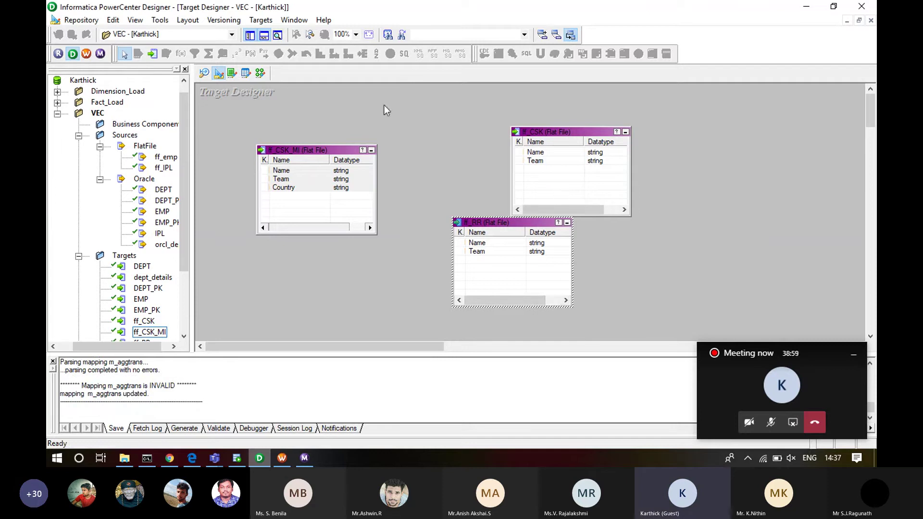
# - Switch to the Mapping Designer and place the ff_CSK and ff_RR targets beyond the SQ_IPL source qualifier in m_aggtrans
pyautogui.click(260, 73)
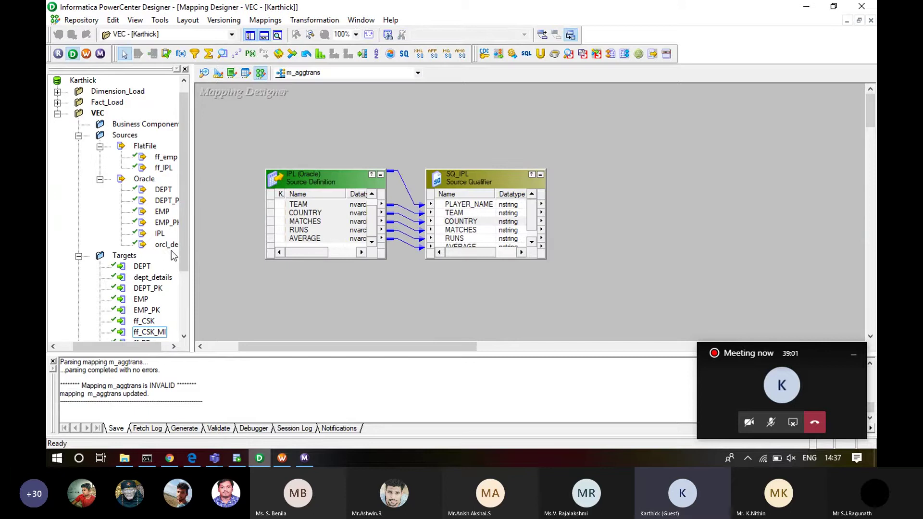
pyautogui.moveTo(187, 250); pyautogui.dragTo(572, 200)
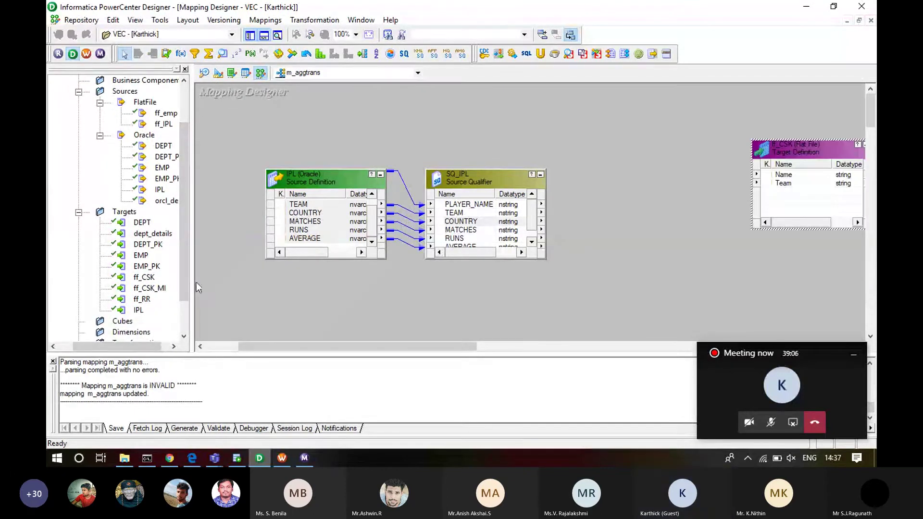
pyautogui.click(773, 262)
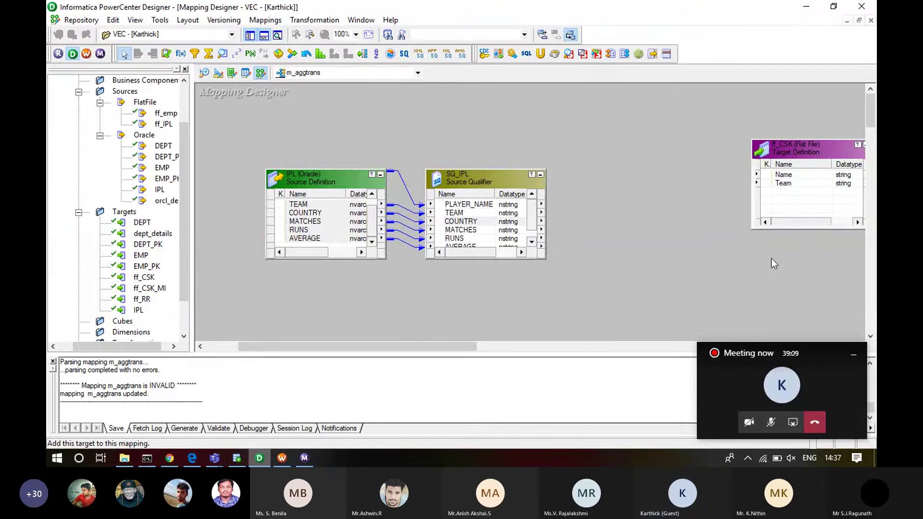
pyautogui.moveTo(771, 264); pyautogui.dragTo(772, 263)
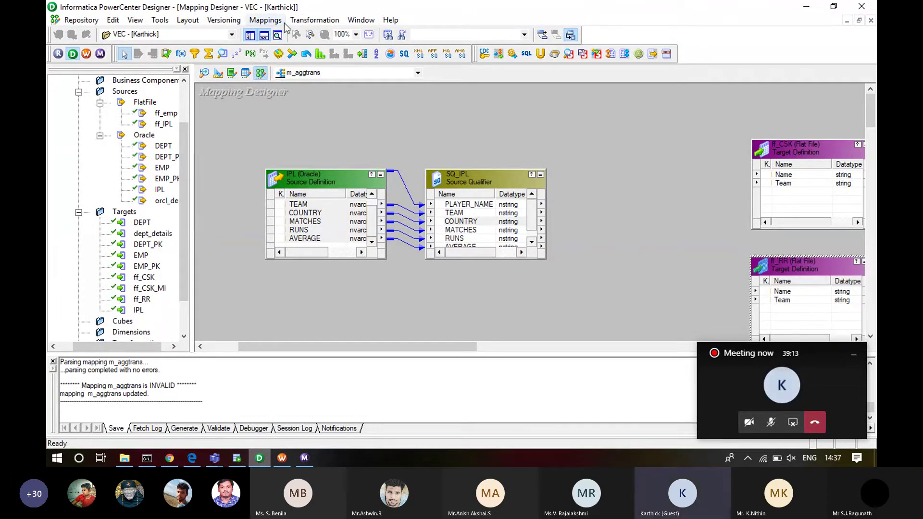
# - Place the ff_CSK_MI target in the m_aggtrans mapping below ff_RR
pyautogui.click(180, 218)
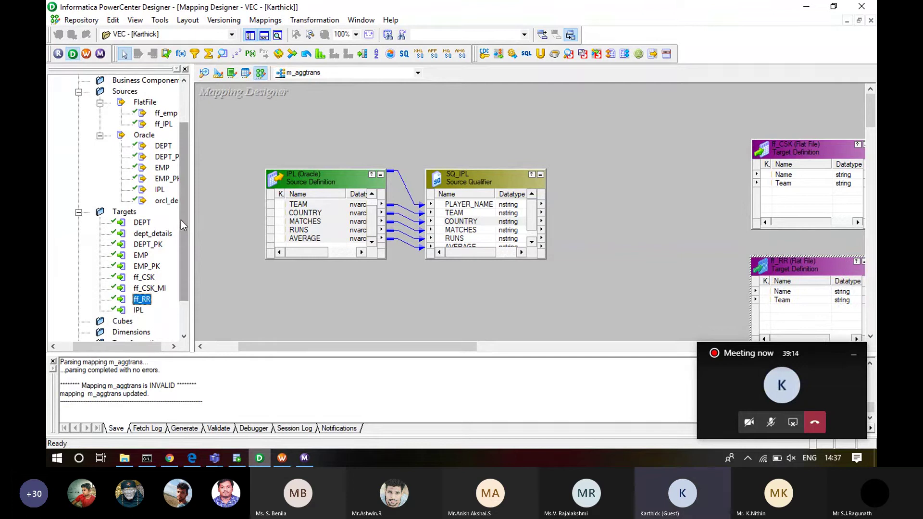
pyautogui.moveTo(181, 220); pyautogui.dragTo(184, 247)
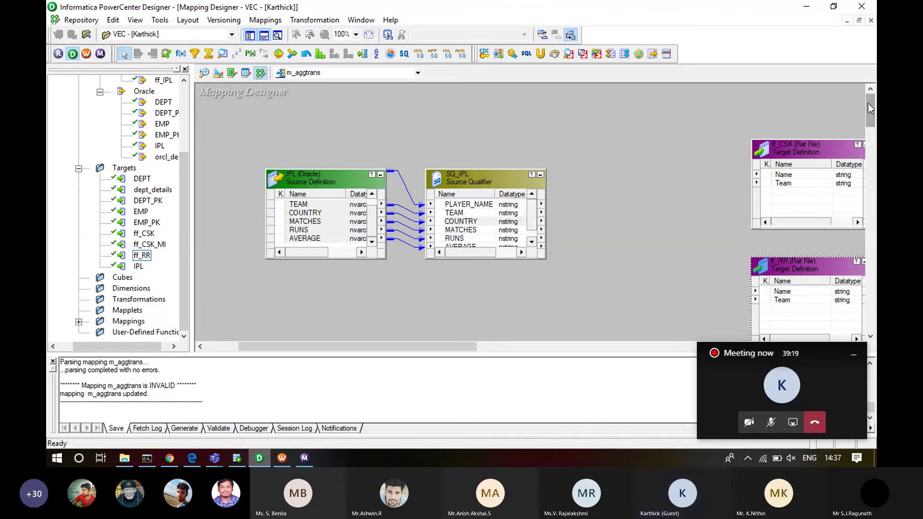
pyautogui.moveTo(868, 102); pyautogui.dragTo(868, 126)
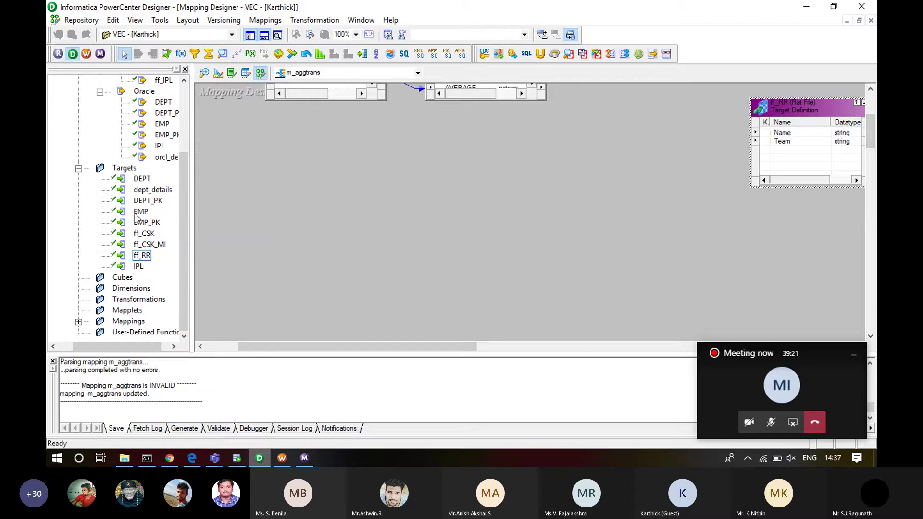
pyautogui.moveTo(149, 244); pyautogui.dragTo(765, 229)
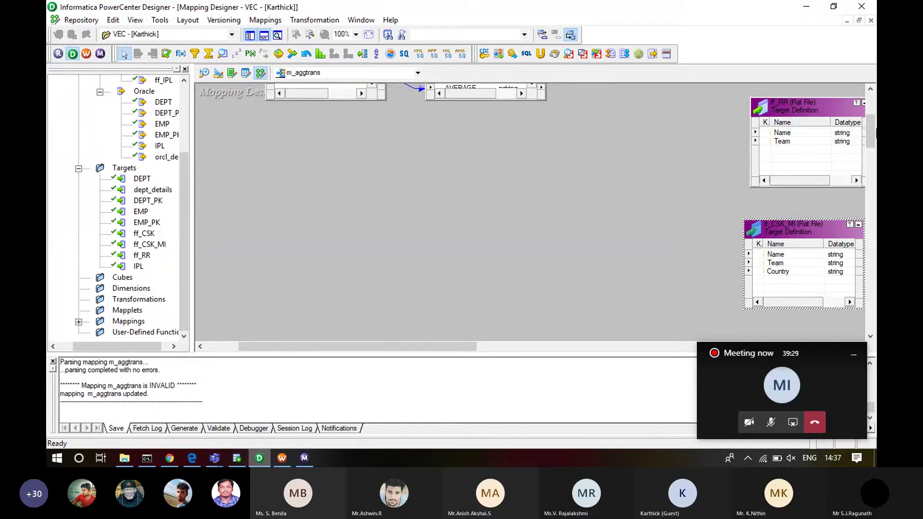
# - Create a Router transformation named rtr_csk_mi in the m_aggtrans mapping
pyautogui.moveTo(871, 131); pyautogui.dragTo(870, 119)
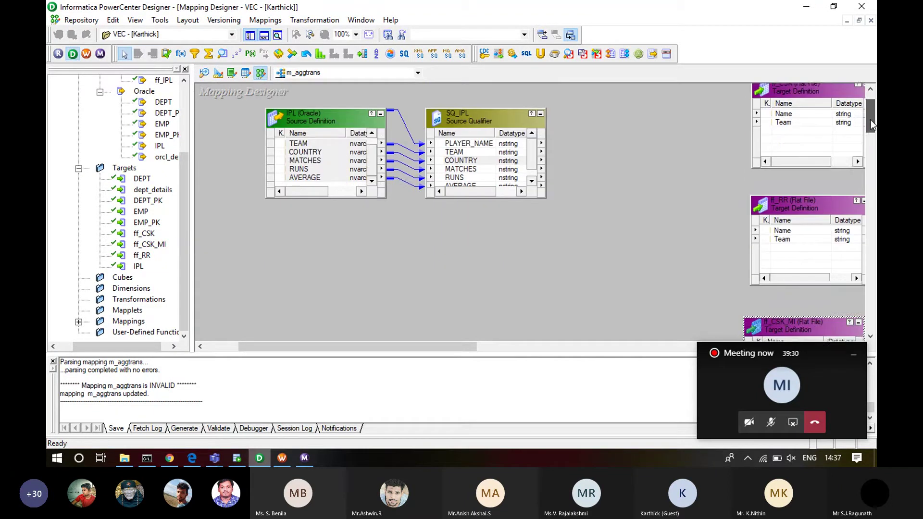
pyautogui.click(477, 147)
pyautogui.click(487, 140)
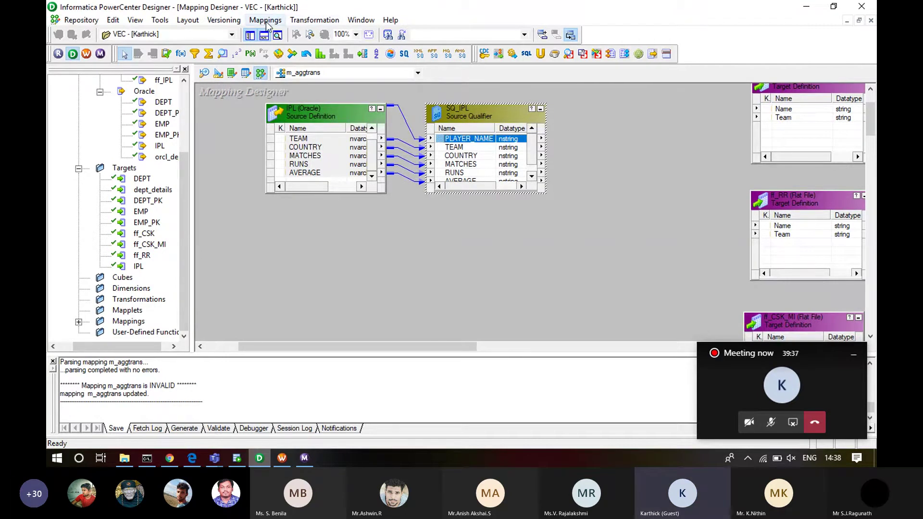
pyautogui.click(314, 20)
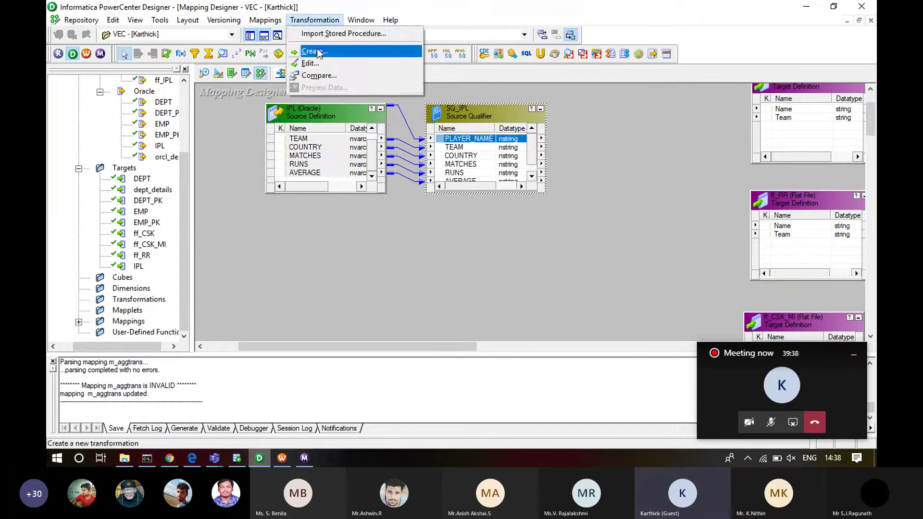
pyautogui.click(317, 51)
pyautogui.click(561, 203)
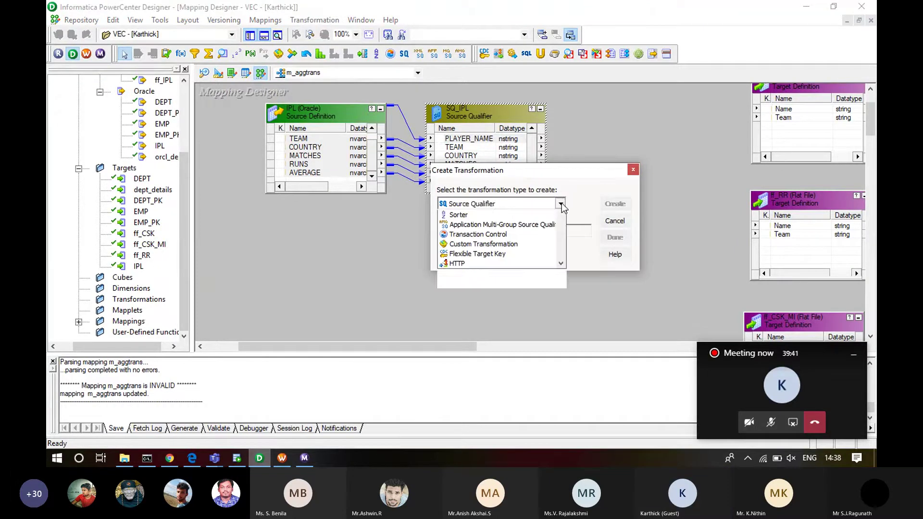
pyautogui.scroll(-1, 561, 203)
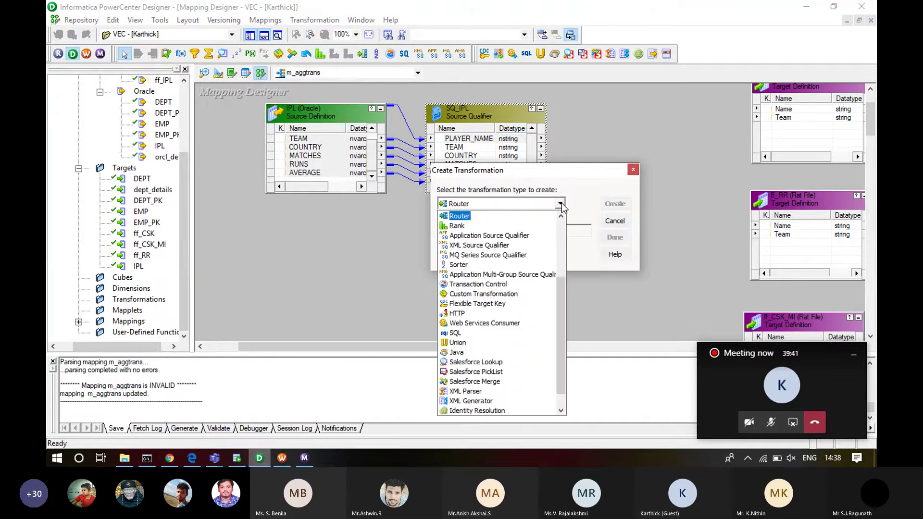
pyautogui.click(529, 218)
pyautogui.click(532, 232)
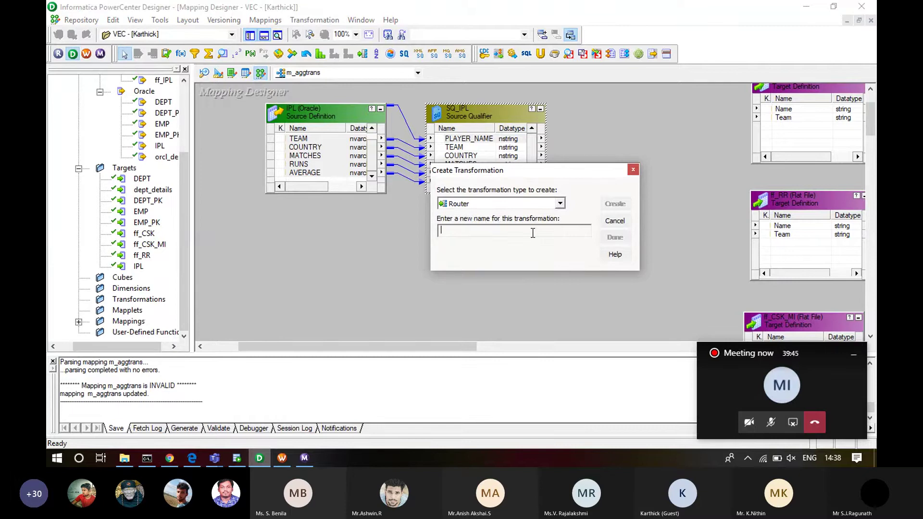
pyautogui.write('rtr_csk_mi')
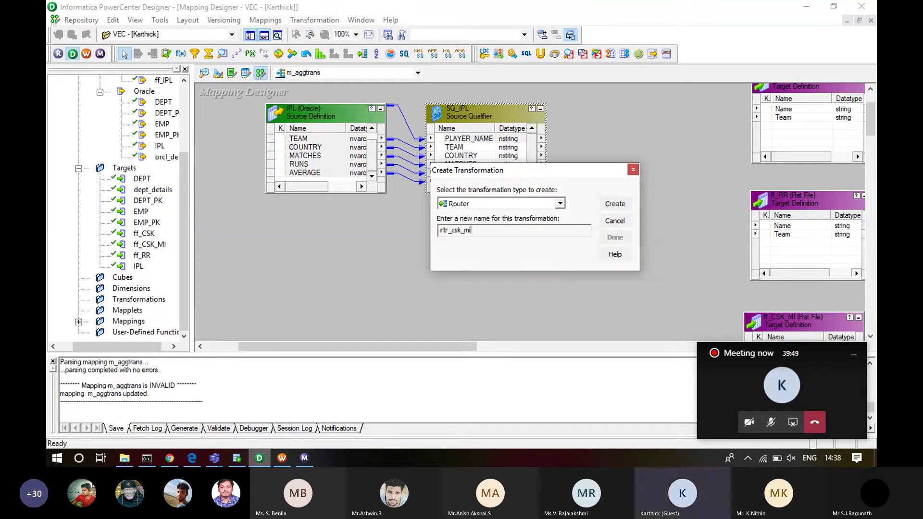
pyautogui.click(616, 206)
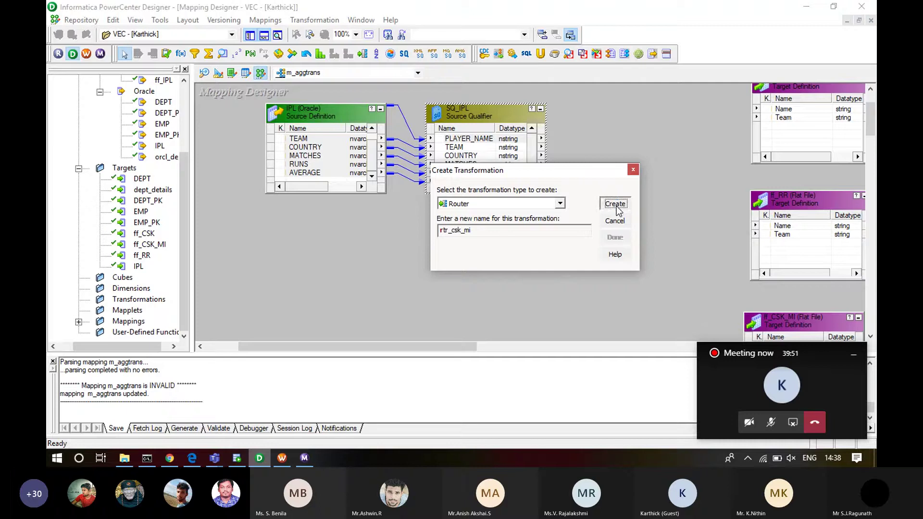
pyautogui.click(616, 205)
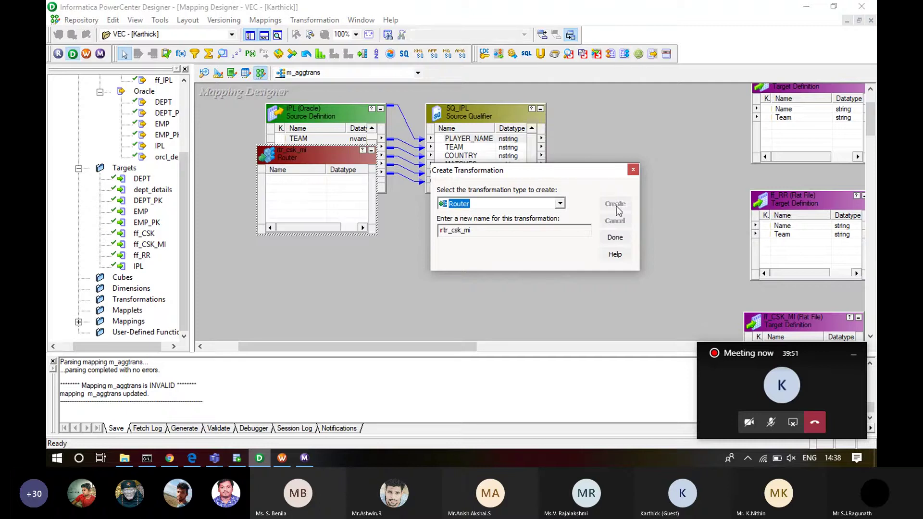
pyautogui.click(613, 238)
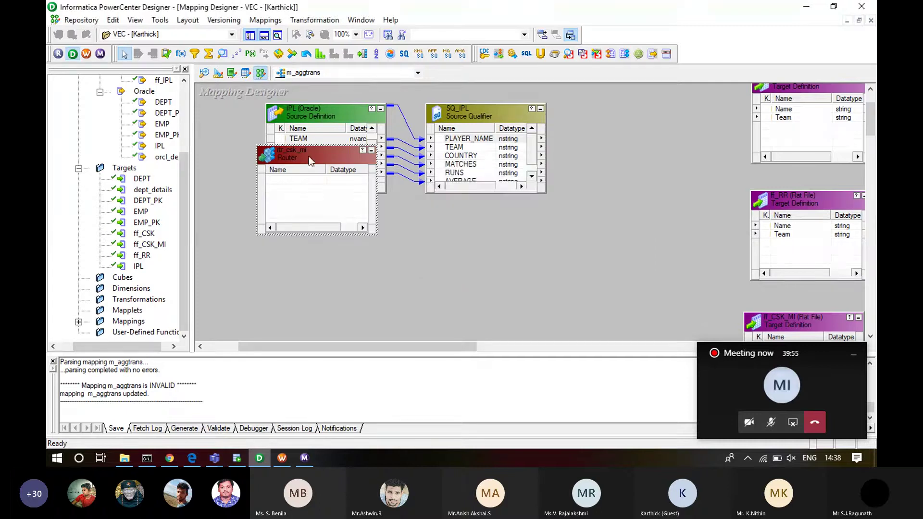
# - Place the rtr_csk_mi router between SQ_IPL and the targets, and link PLAYER_NAME and TEAM from SQ_IPL into it
pyautogui.moveTo(309, 157); pyautogui.dragTo(647, 131)
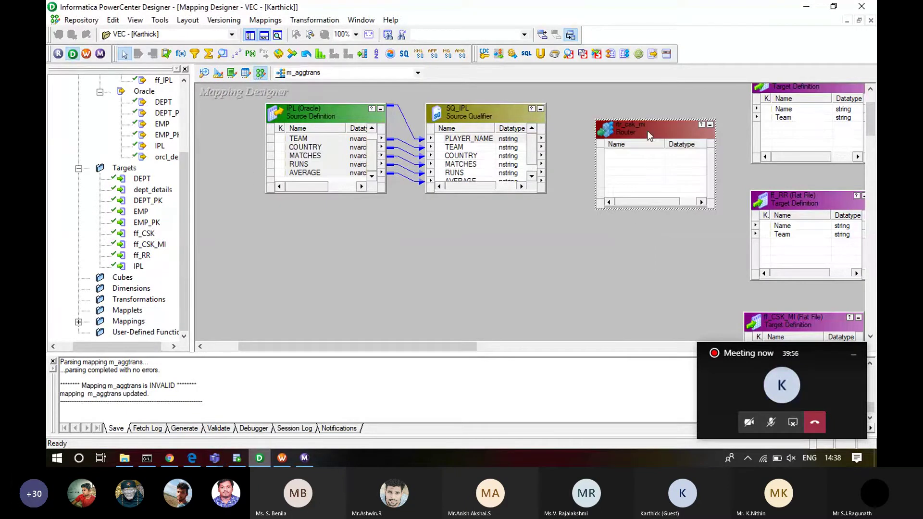
pyautogui.click(480, 138)
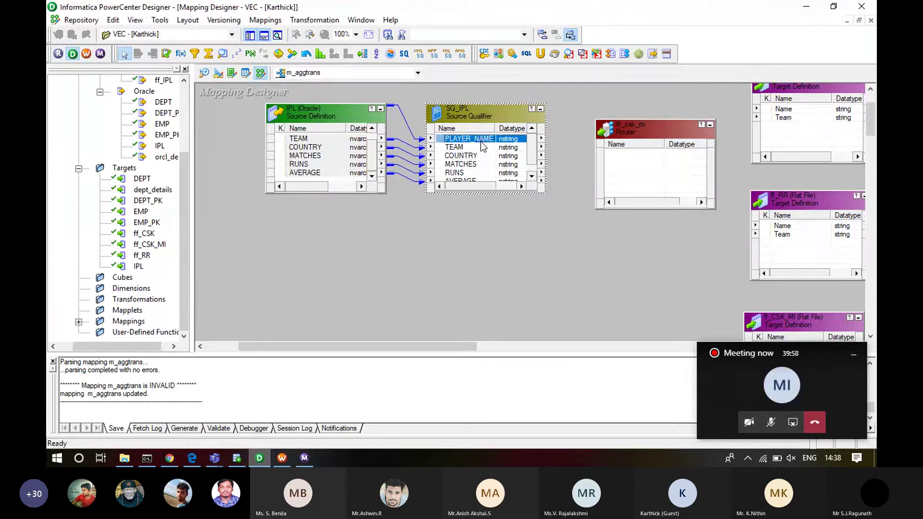
pyautogui.moveTo(482, 147); pyautogui.dragTo(647, 130)
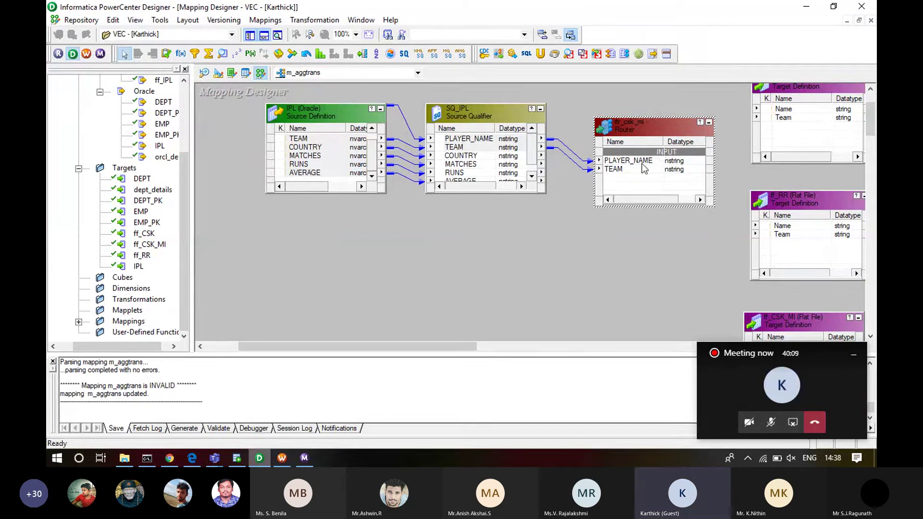
pyautogui.moveTo(644, 166); pyautogui.dragTo(692, 164)
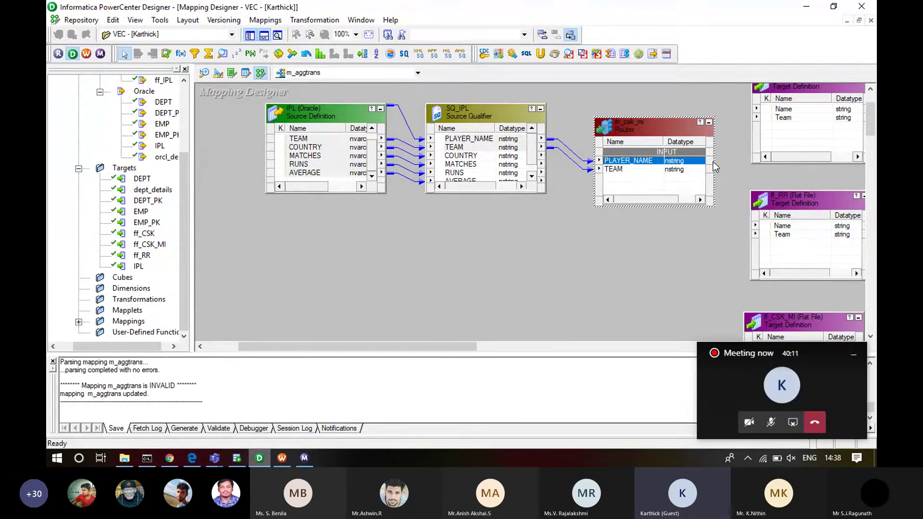
# - Edit the rtr_csk_mi router and add two output groups named CSK and RR
pyautogui.doubleClick(660, 129)
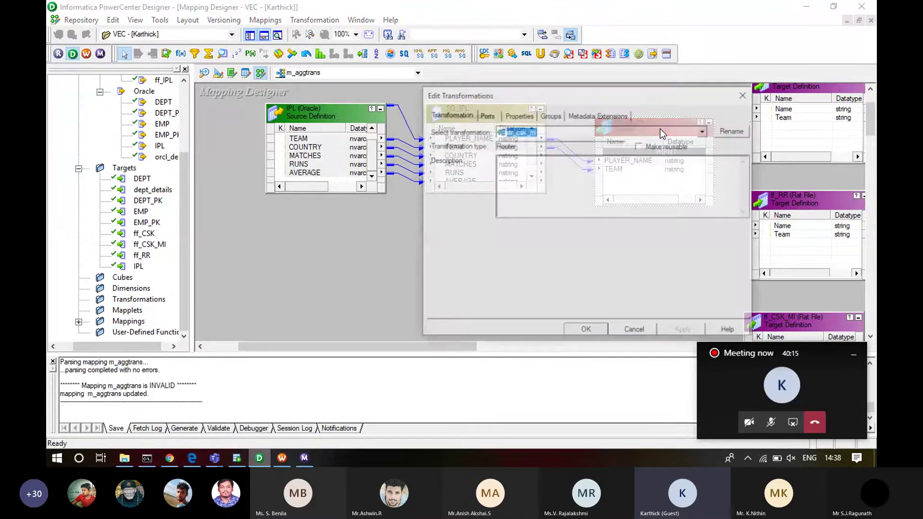
pyautogui.click(488, 117)
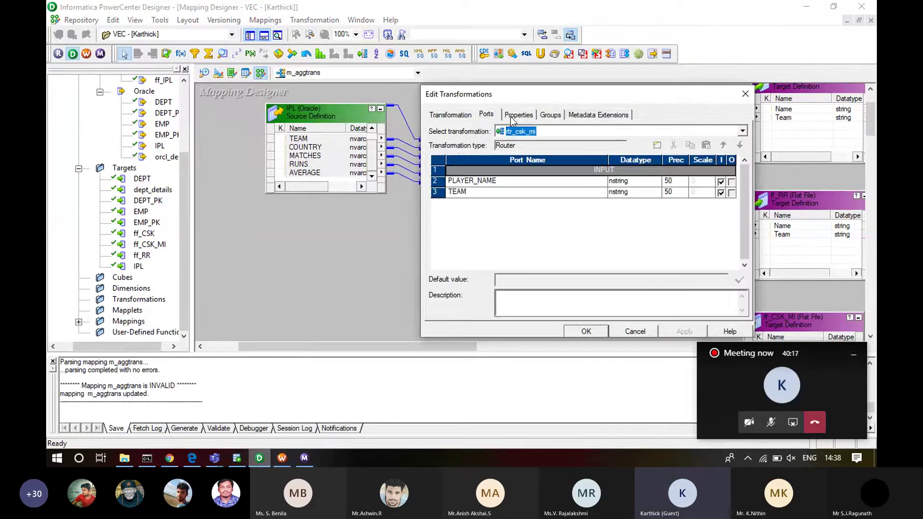
pyautogui.click(519, 115)
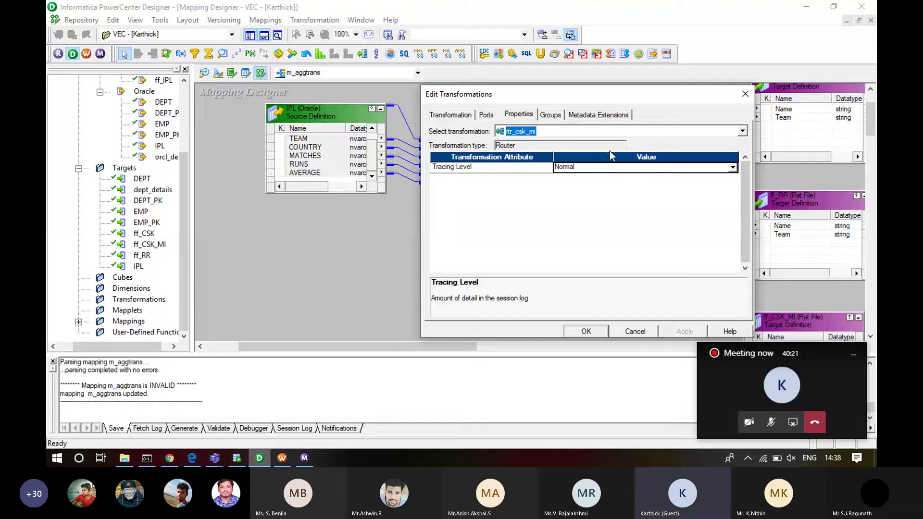
pyautogui.click(551, 115)
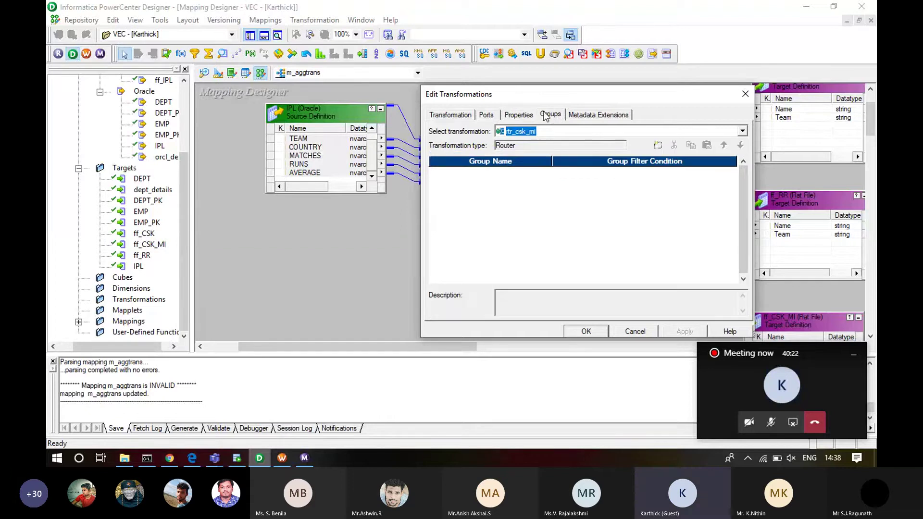
pyautogui.click(658, 145)
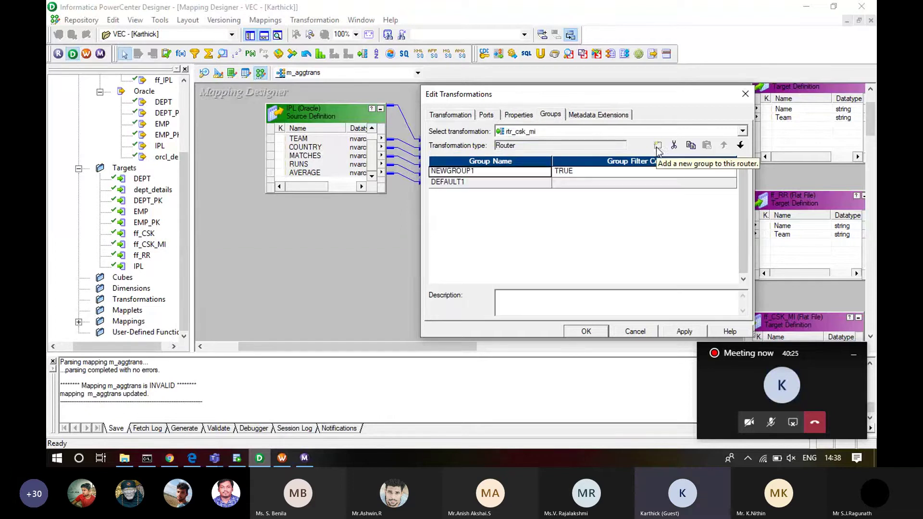
pyautogui.click(506, 171)
pyautogui.write('CSK')
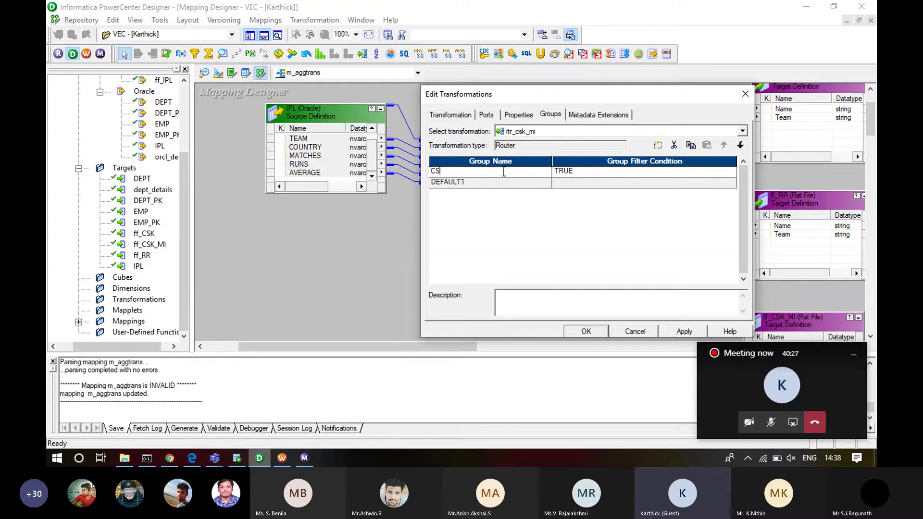
pyautogui.click(654, 147)
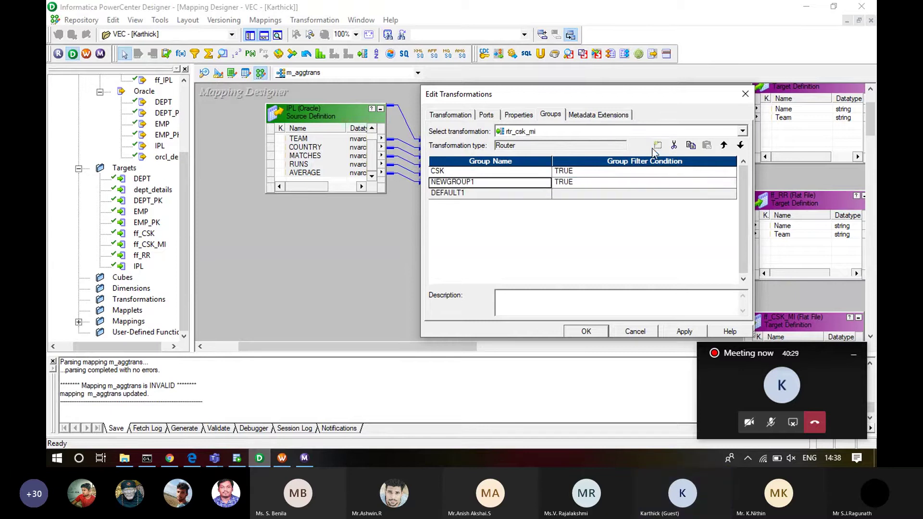
pyautogui.write('RR')
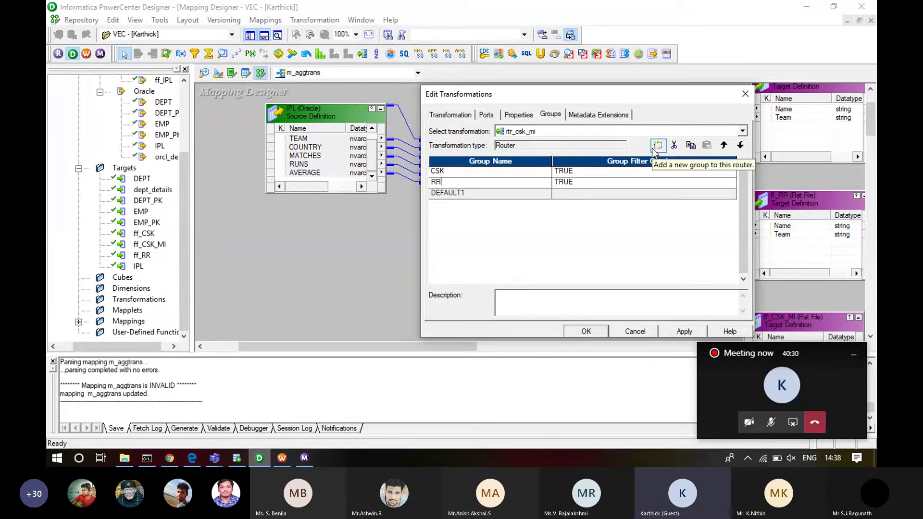
pyautogui.click(655, 147)
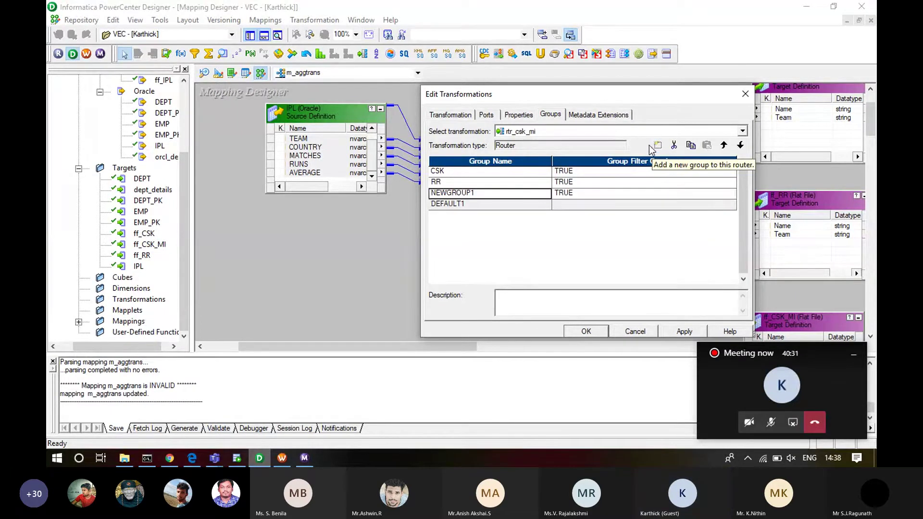
pyautogui.click(673, 144)
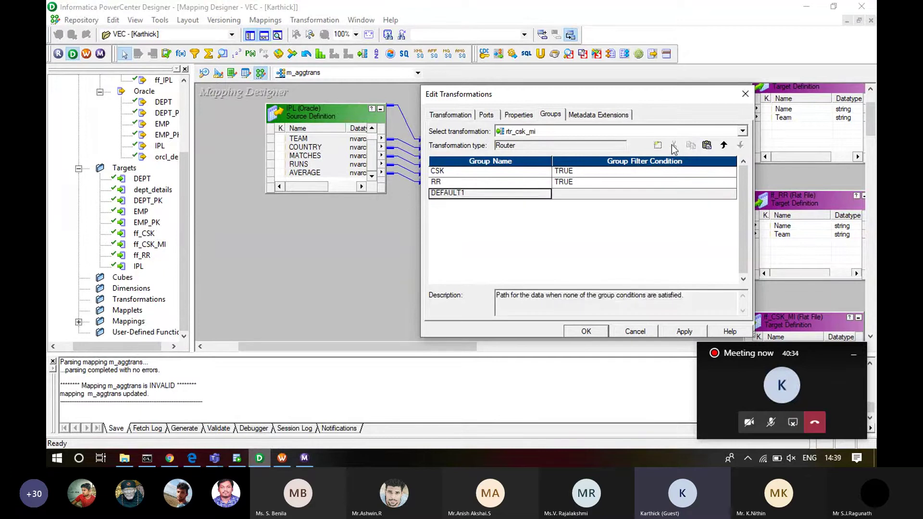
pyautogui.click(566, 194)
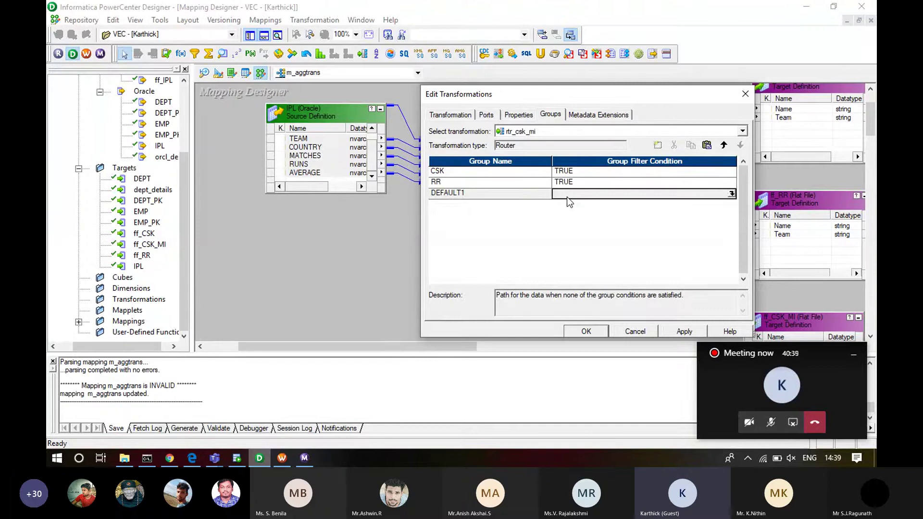
# - Set the CSK group's filter condition to TEAM='CSK', validate the expression and accept it
pyautogui.click(595, 169)
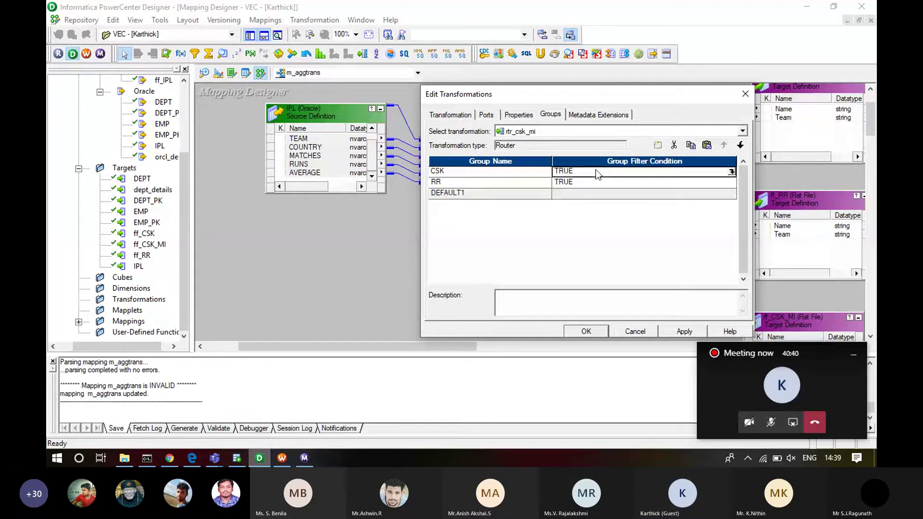
pyautogui.click(731, 172)
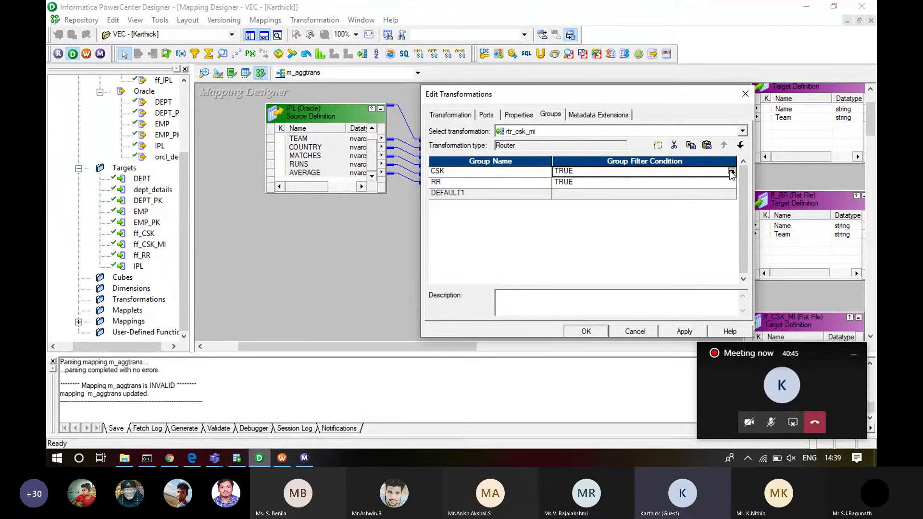
pyautogui.doubleClick(423, 151)
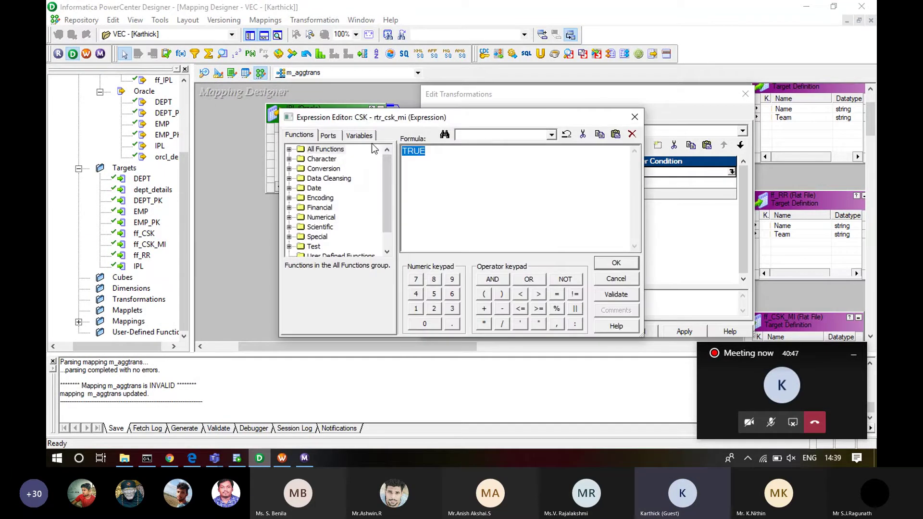
pyautogui.click(329, 135)
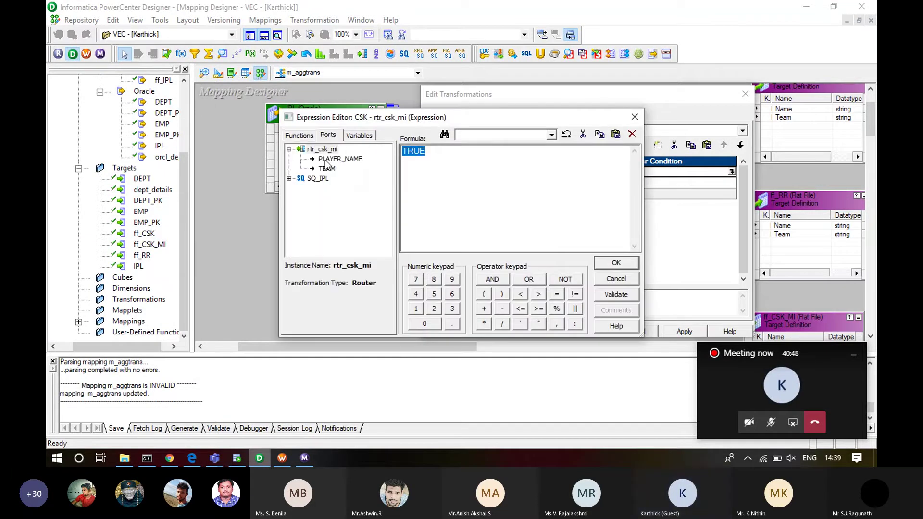
pyautogui.doubleClick(328, 169)
pyautogui.write("='")
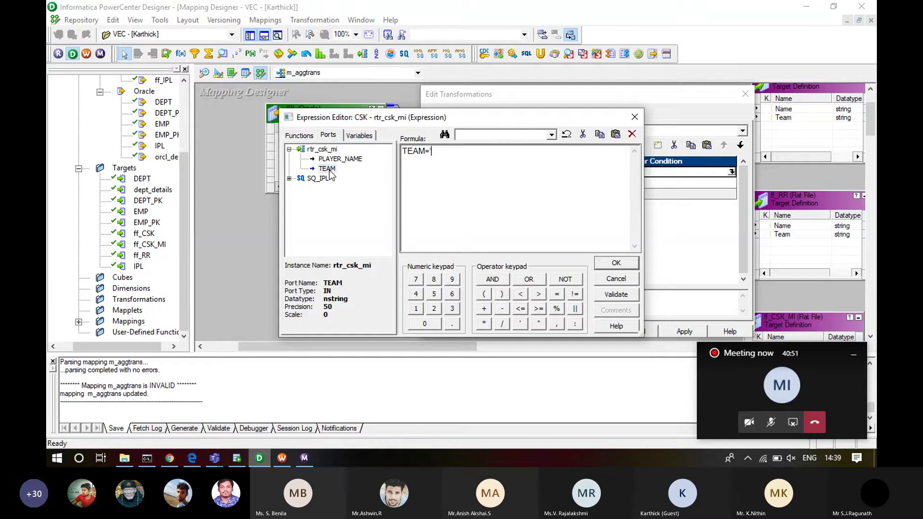
pyautogui.write("CSK'")
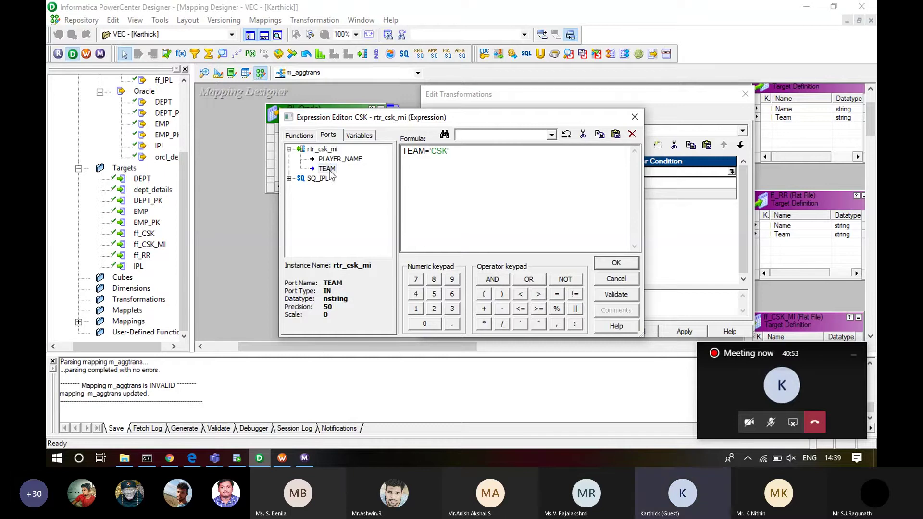
pyautogui.click(621, 293)
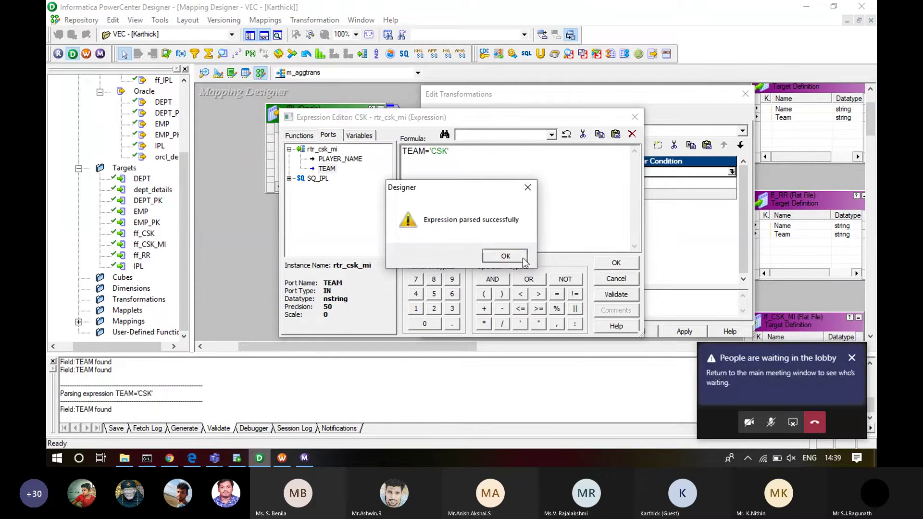
pyautogui.click(503, 255)
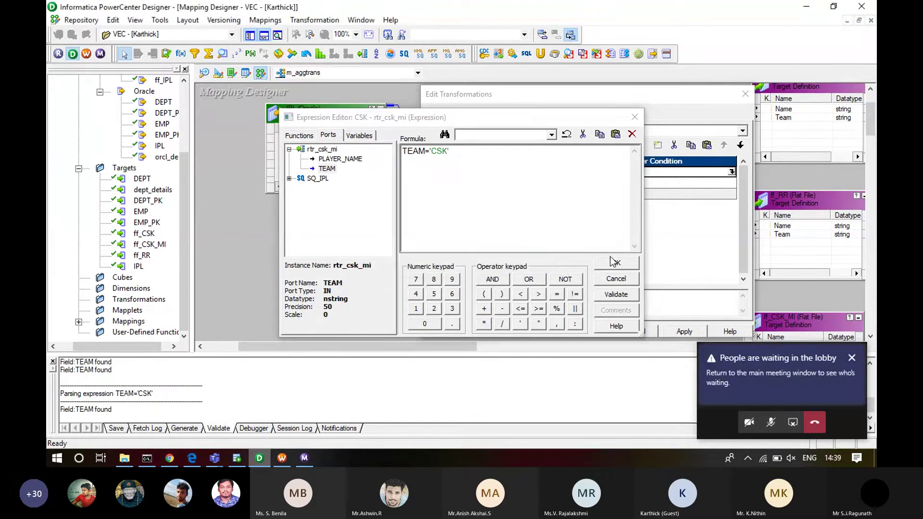
pyautogui.click(614, 263)
# - Set the RR group's filter condition to TEAM='RR', then apply and accept the changes to the rtr_csk_mi router
pyautogui.click(731, 185)
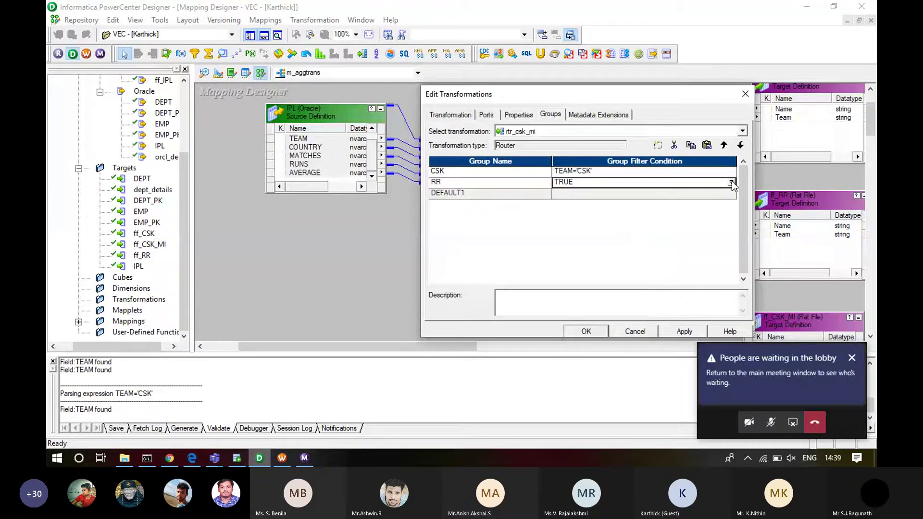
pyautogui.click(731, 184)
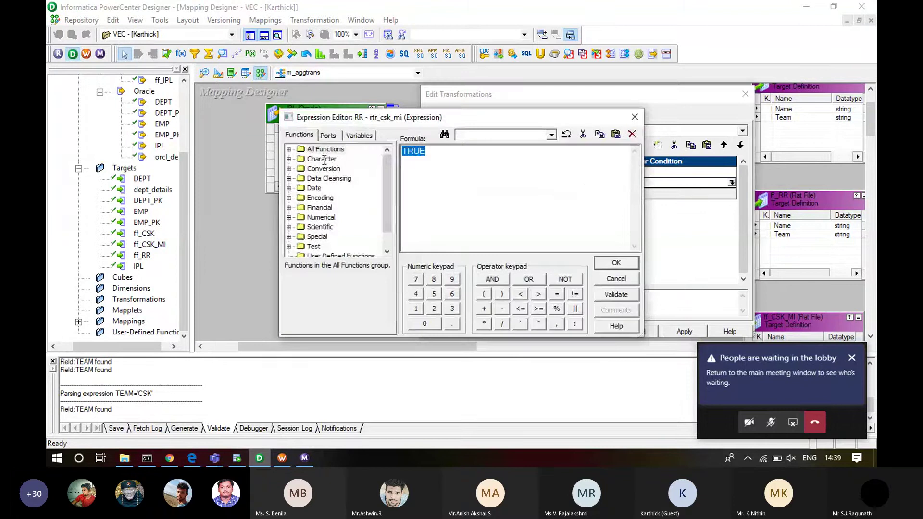
pyautogui.press('Delete')
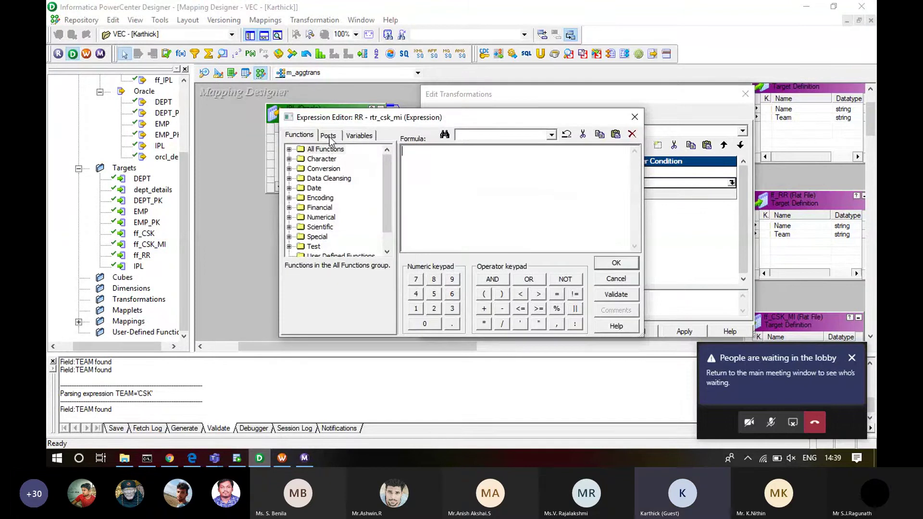
pyautogui.click(329, 136)
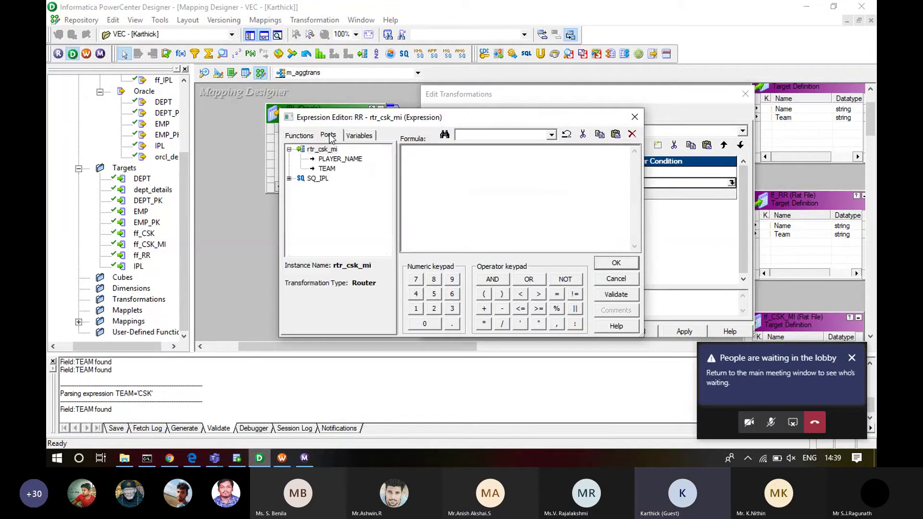
pyautogui.doubleClick(329, 168)
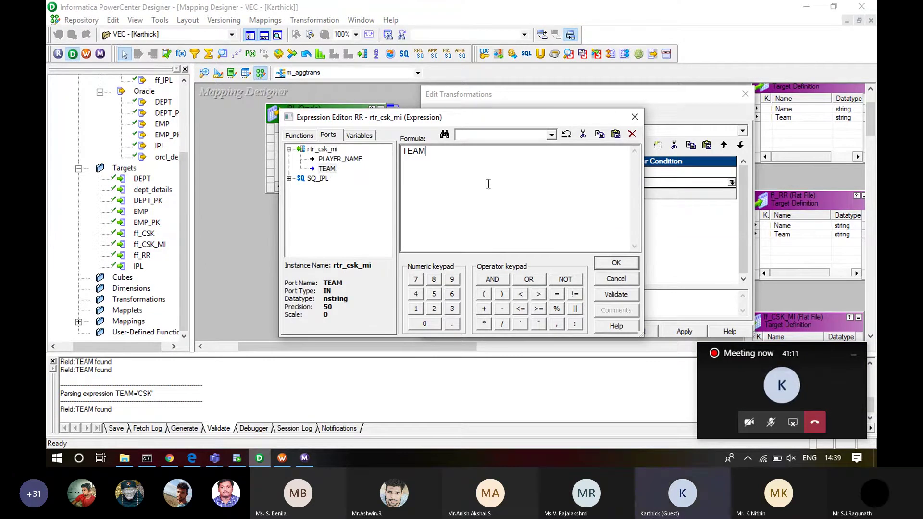
pyautogui.write("='RR'")
pyautogui.click(614, 262)
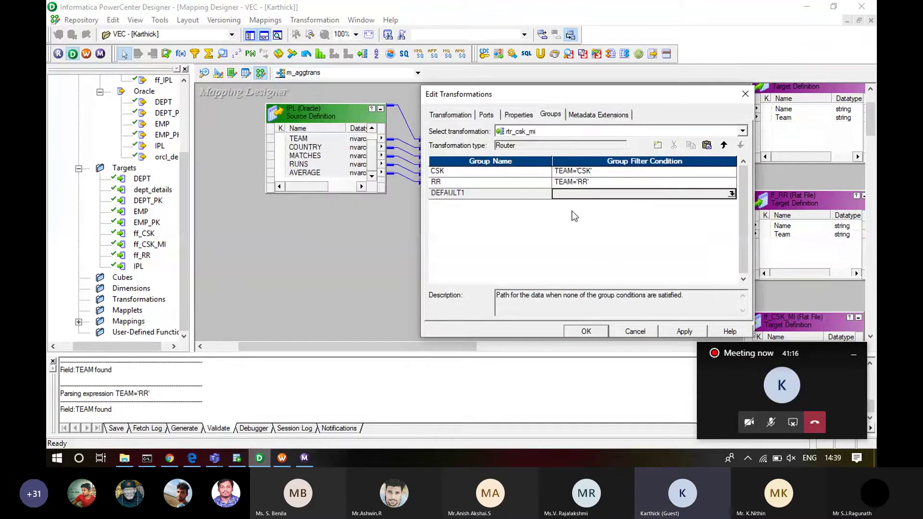
pyautogui.click(682, 331)
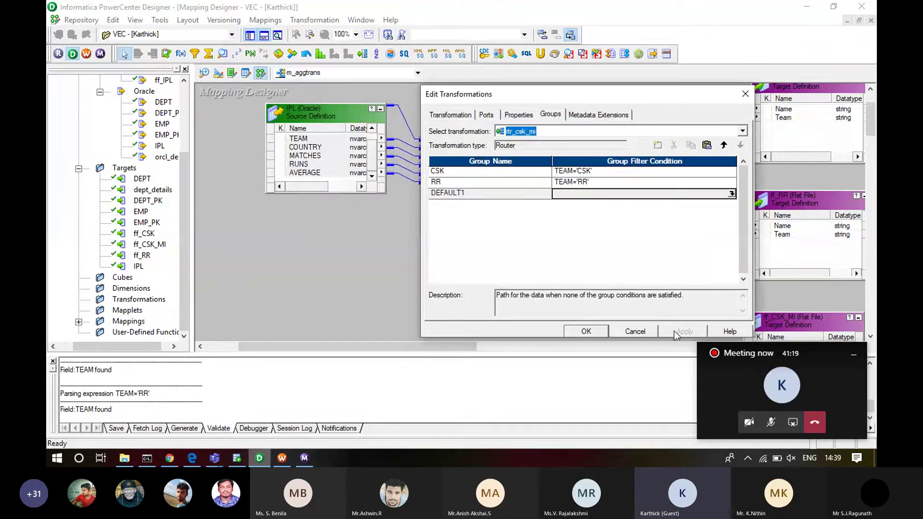
pyautogui.click(586, 331)
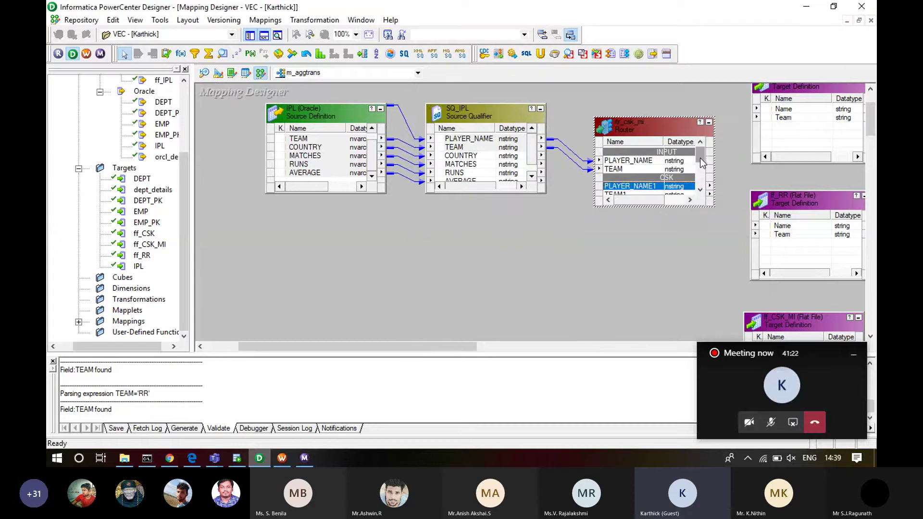
# - Link PLAYER_NAME1 and TEAM1 from the router's CSK group to Name and Team in the ff_CSK target
pyautogui.moveTo(699, 157); pyautogui.dragTo(702, 180)
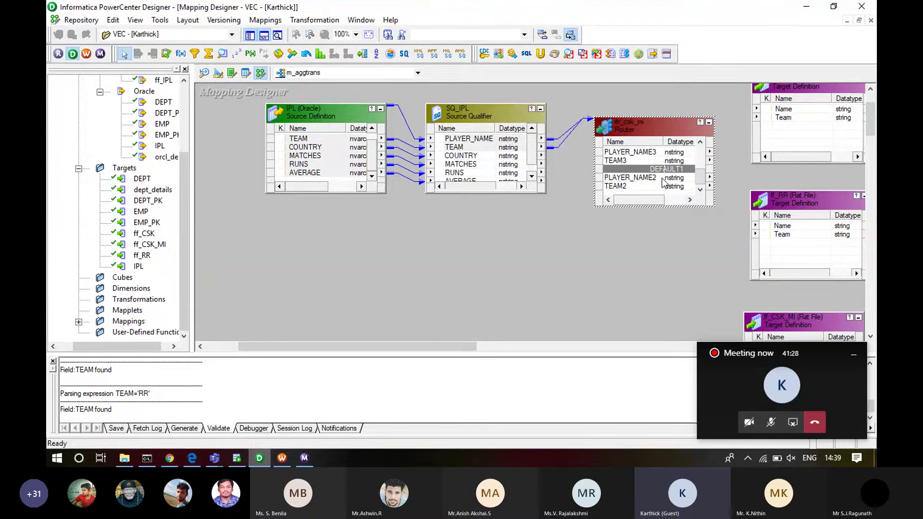
pyautogui.click(662, 179)
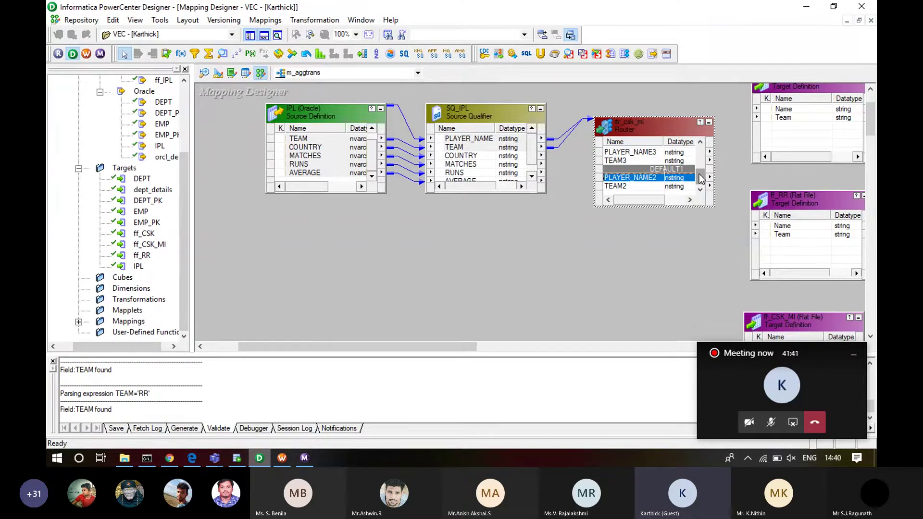
pyautogui.moveTo(701, 178); pyautogui.dragTo(703, 162)
pyautogui.click(645, 163)
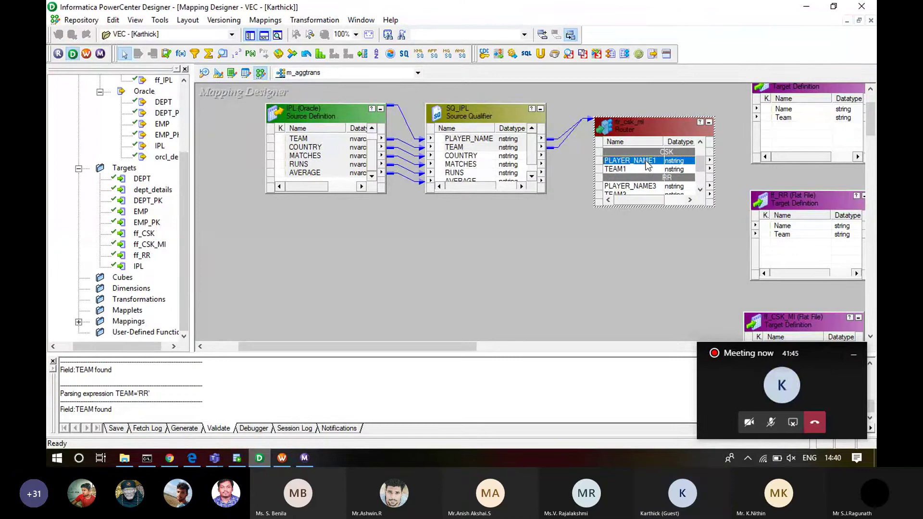
pyautogui.keyDown('shift'); pyautogui.click(645, 170); pyautogui.keyUp('shift')
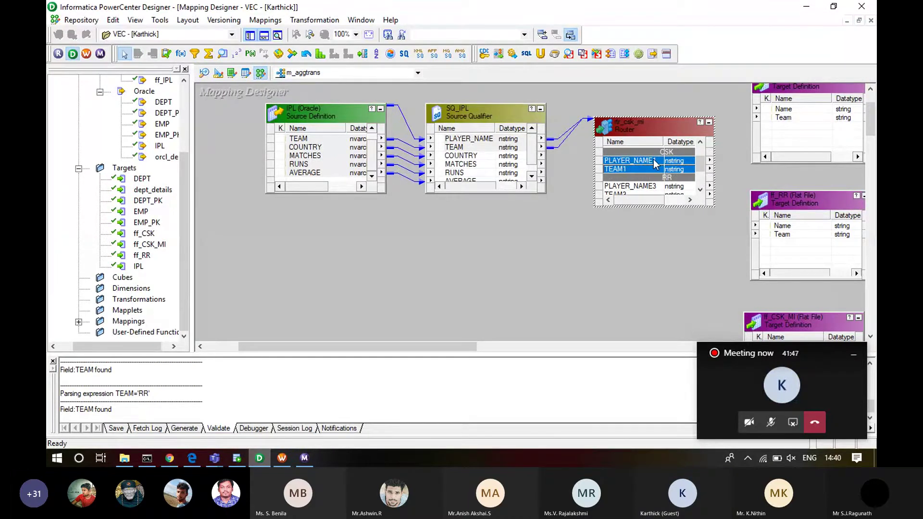
pyautogui.moveTo(656, 165); pyautogui.dragTo(775, 129)
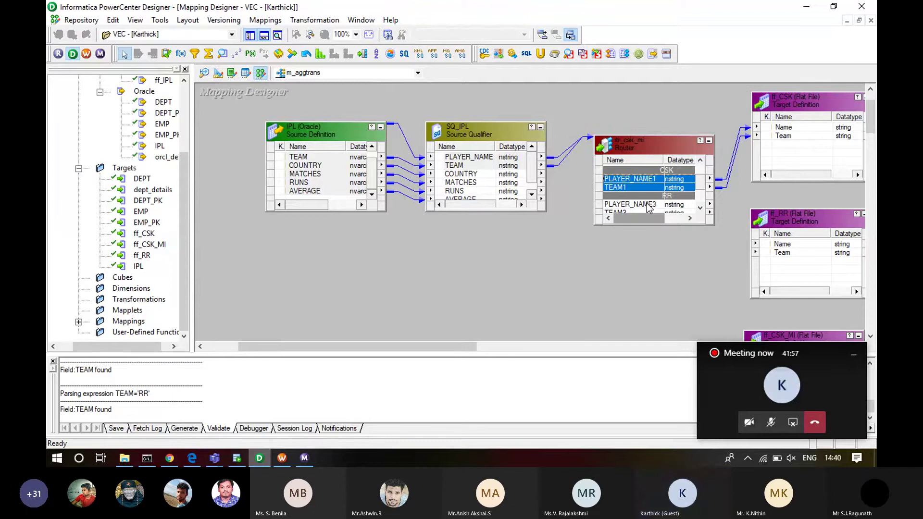
# - Link PLAYER_NAME3 and TEAM3 from the router's RR group to Name and Team in the ff_RR target
pyautogui.press('Down')
pyautogui.press('Down')
pyautogui.press('Down')
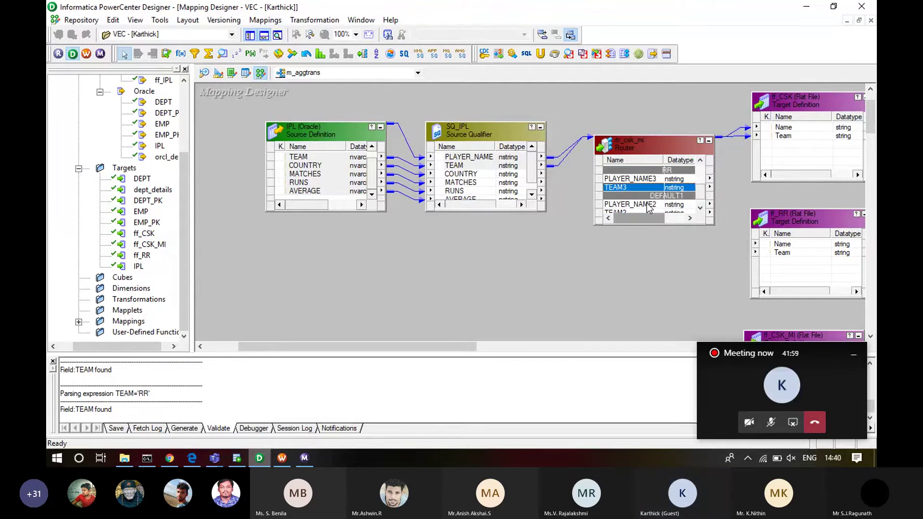
pyautogui.hotkey('shift', 'Down')
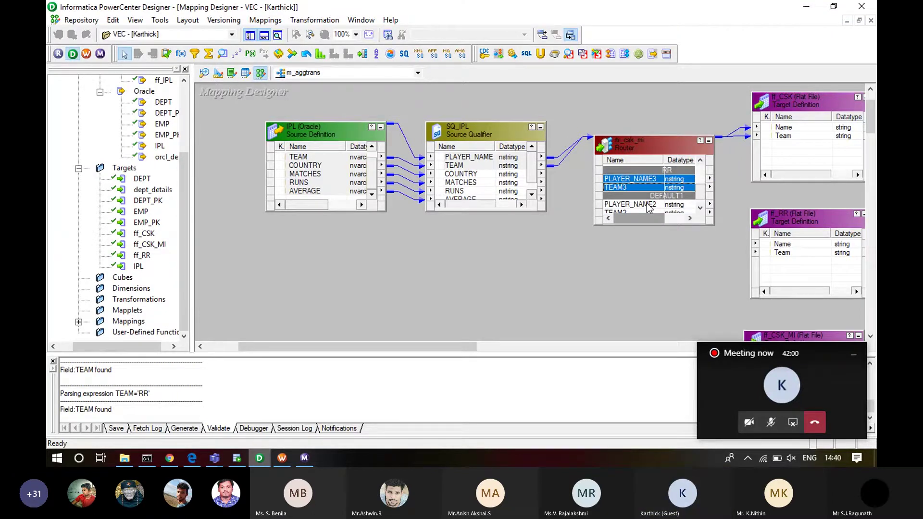
pyautogui.moveTo(655, 184); pyautogui.dragTo(781, 246)
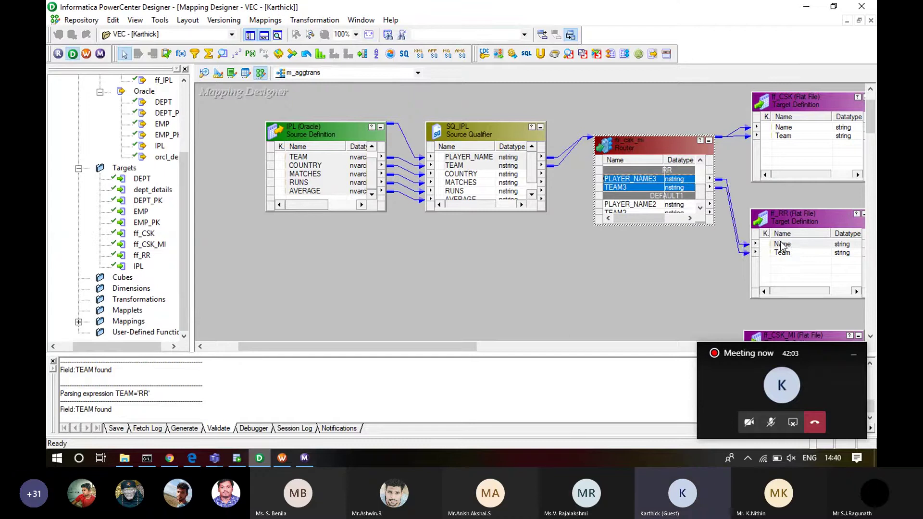
# - Link PLAYER_NAME2 and TEAM2 from the router's DEFAULT1 group to Name and Team in the ff_CSK_MI target
pyautogui.scroll(-1, 699, 195)
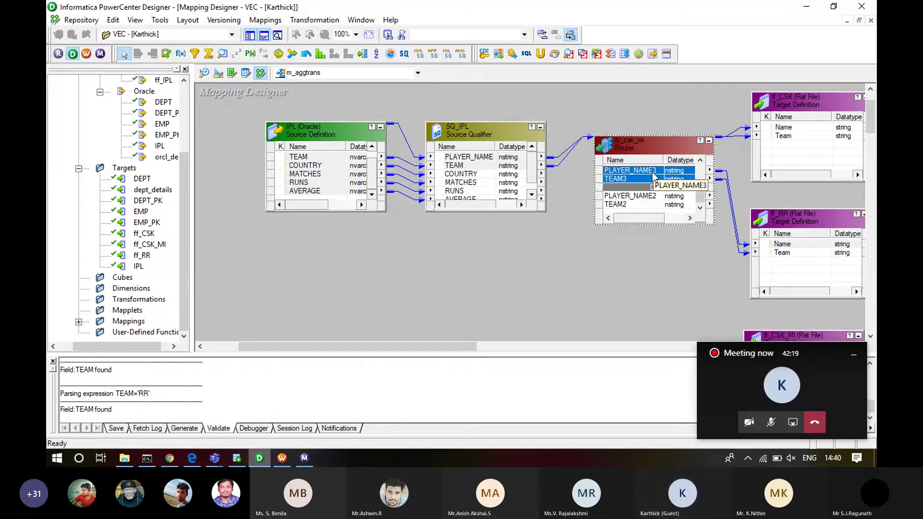
pyautogui.click(643, 197)
pyautogui.keyDown('shift'); pyautogui.click(642, 203); pyautogui.keyUp('shift')
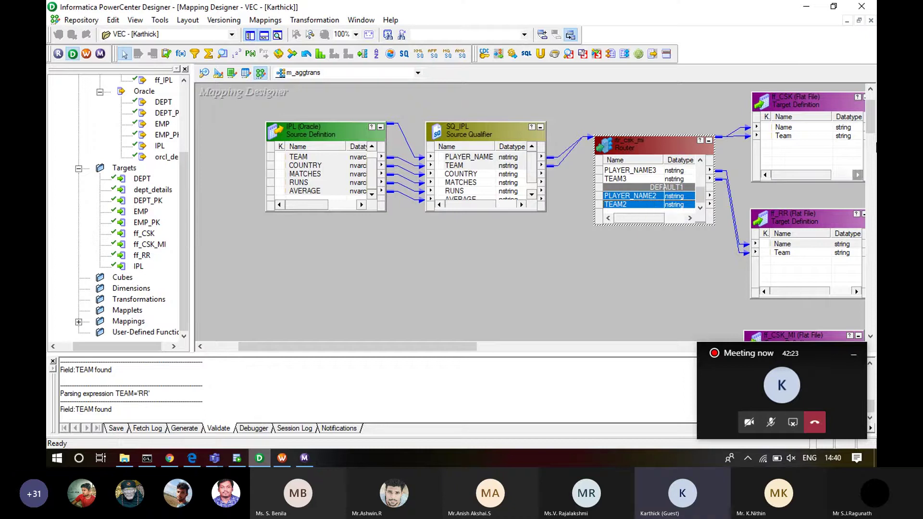
pyautogui.moveTo(868, 123); pyautogui.dragTo(867, 129)
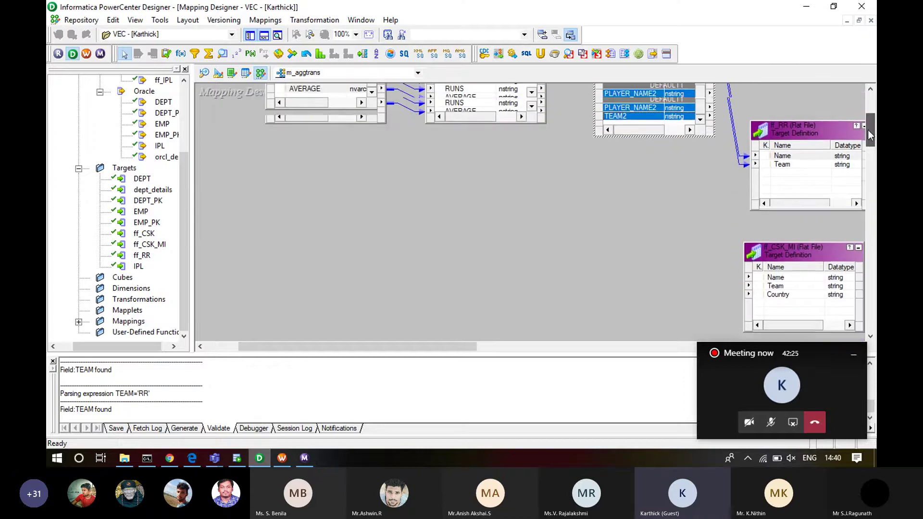
pyautogui.moveTo(657, 129); pyautogui.dragTo(769, 284)
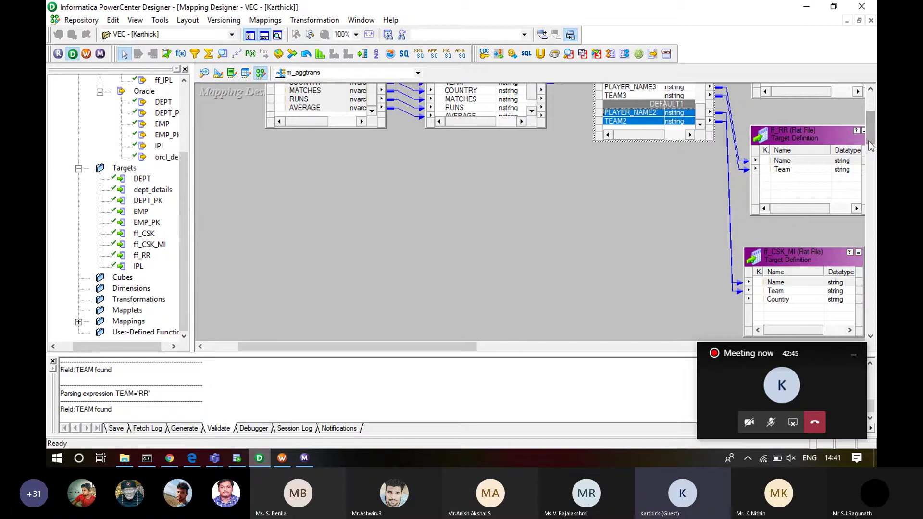
# - Arrange all objects in the m_aggtrans mapping and check the router's links to the targets
pyautogui.moveTo(867, 132); pyautogui.dragTo(871, 128)
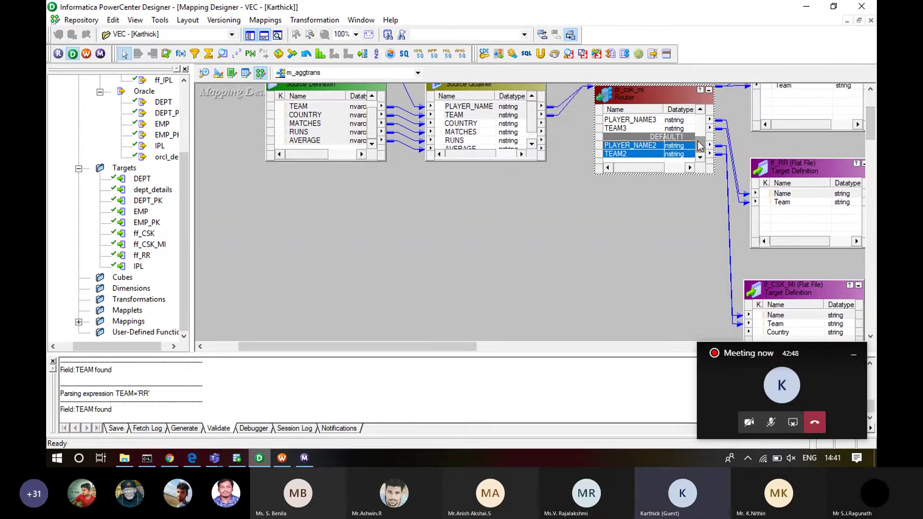
pyautogui.rightClick(527, 228)
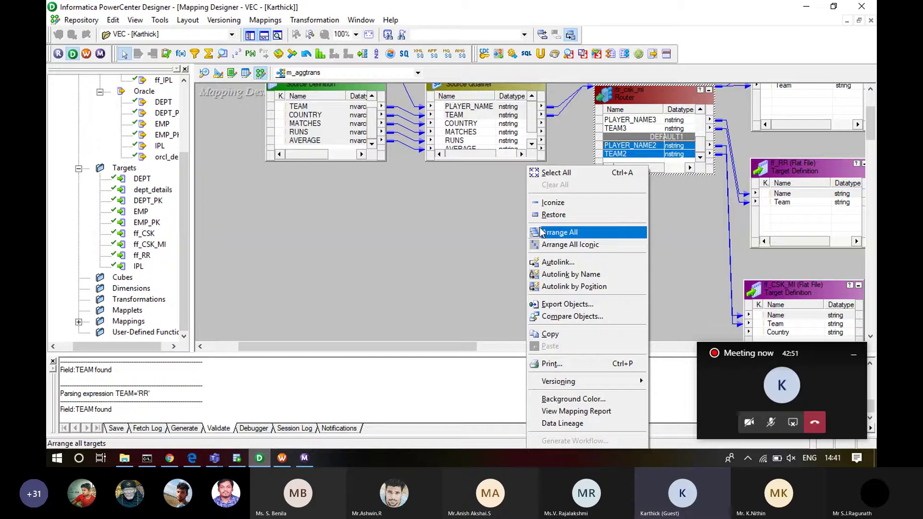
pyautogui.click(546, 233)
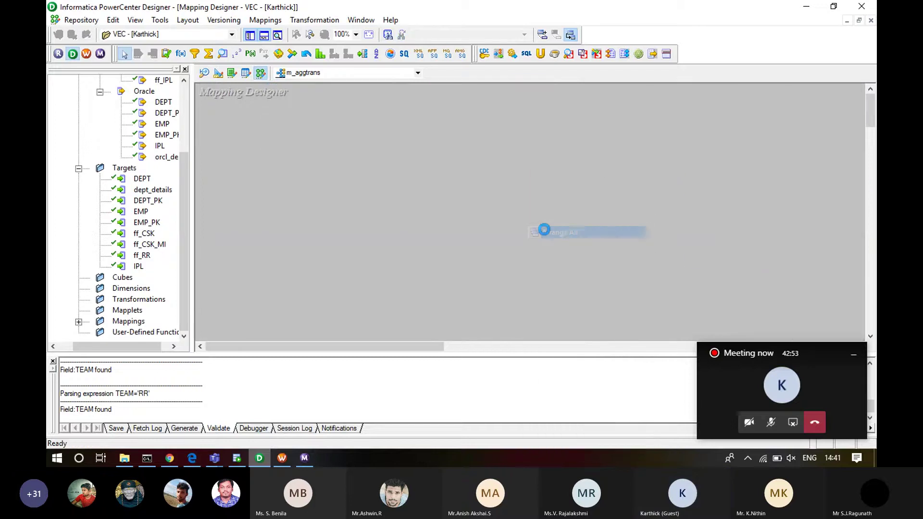
pyautogui.moveTo(373, 347); pyautogui.dragTo(529, 348)
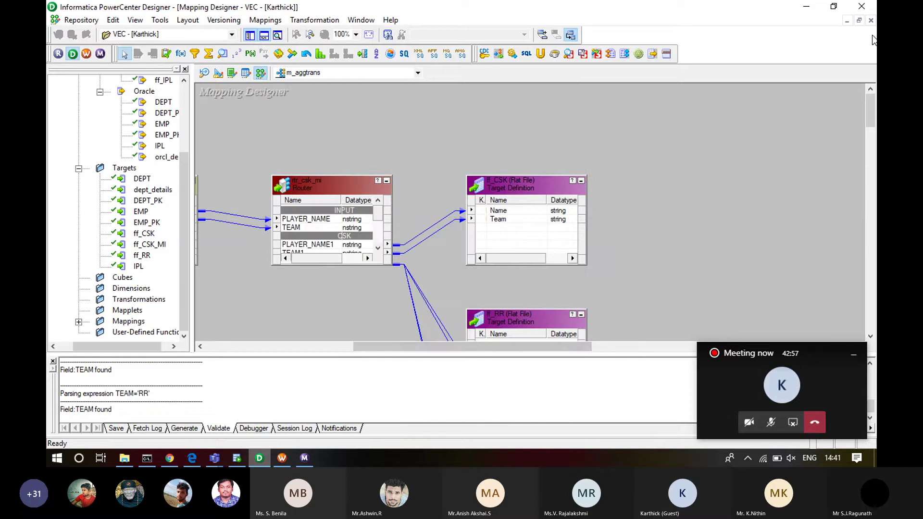
pyautogui.moveTo(870, 102)
pyautogui.mouseDown()
pyautogui.moveTo(874, 133)
pyautogui.moveTo(873, 112)
pyautogui.mouseUp()
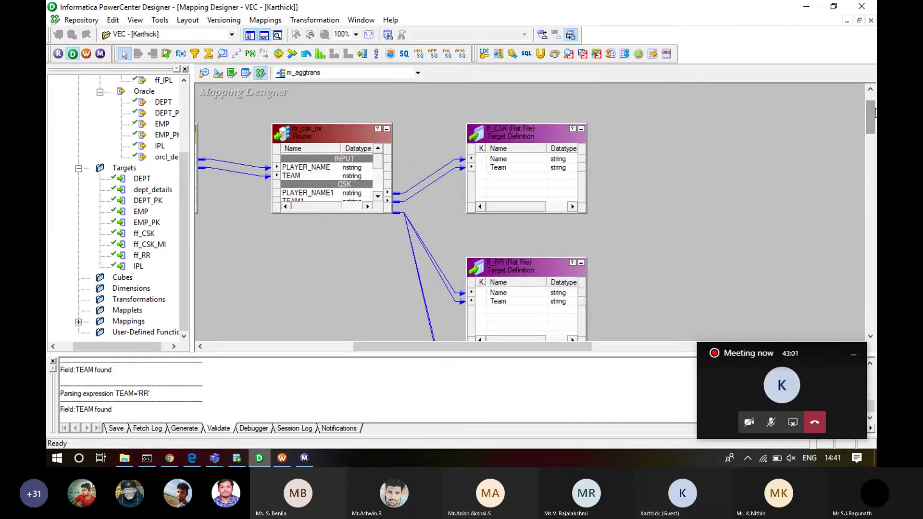
# - Switch to Workflow Manager and try to refresh the mapping of session s_m_aggtrans by attaching m_aggtrans
pyautogui.click(283, 454)
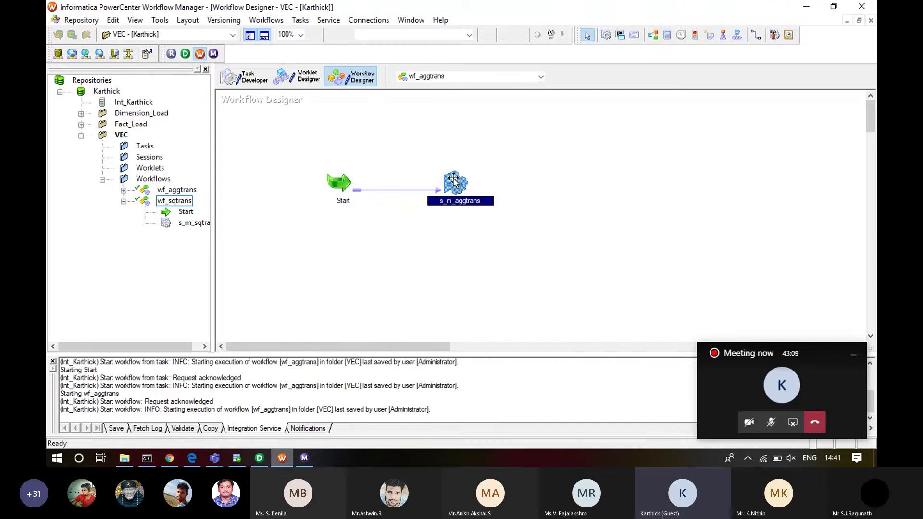
pyautogui.rightClick(454, 193)
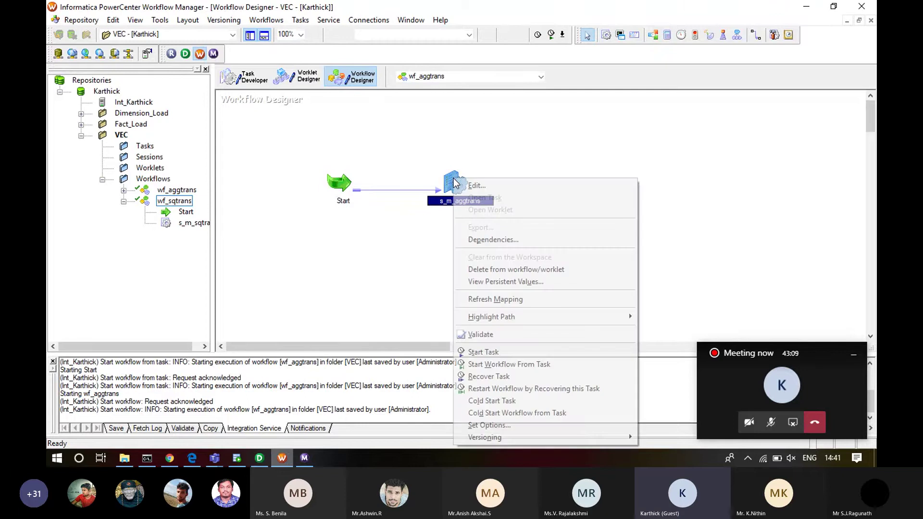
pyautogui.click(494, 300)
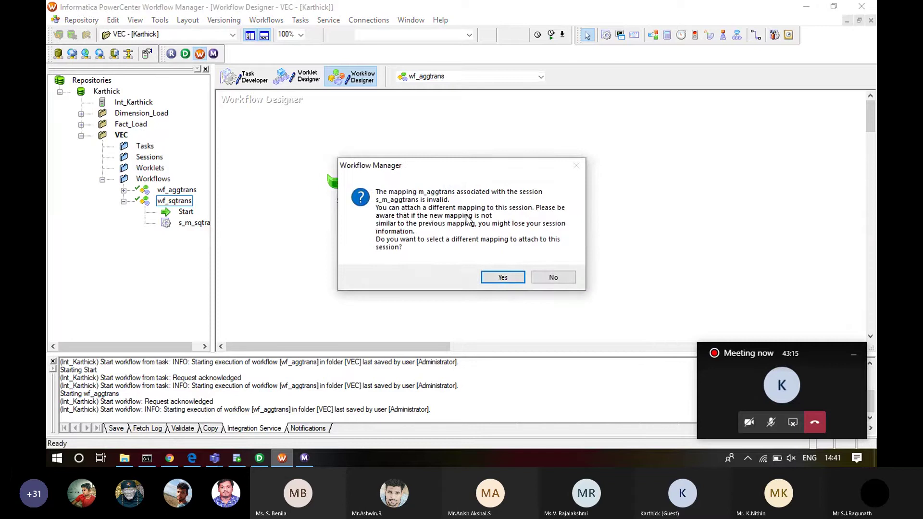
pyautogui.click(502, 279)
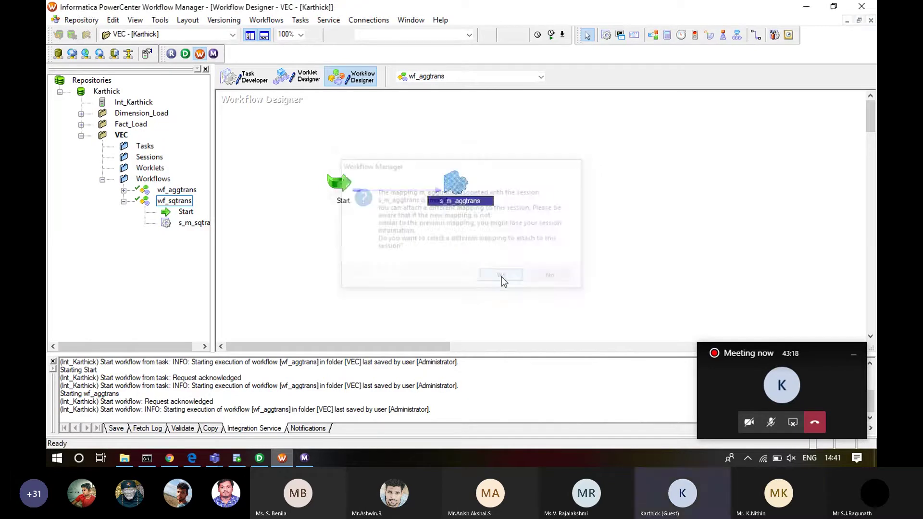
pyautogui.click(574, 181)
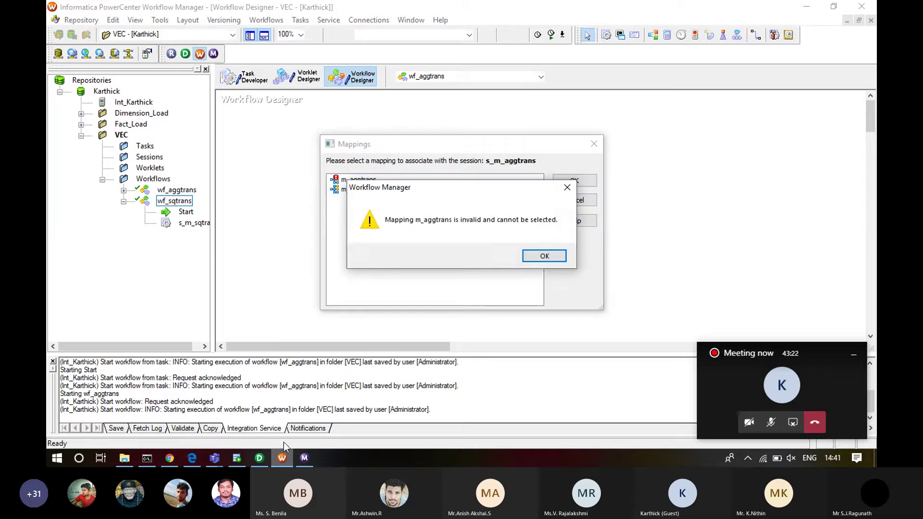
pyautogui.click(544, 256)
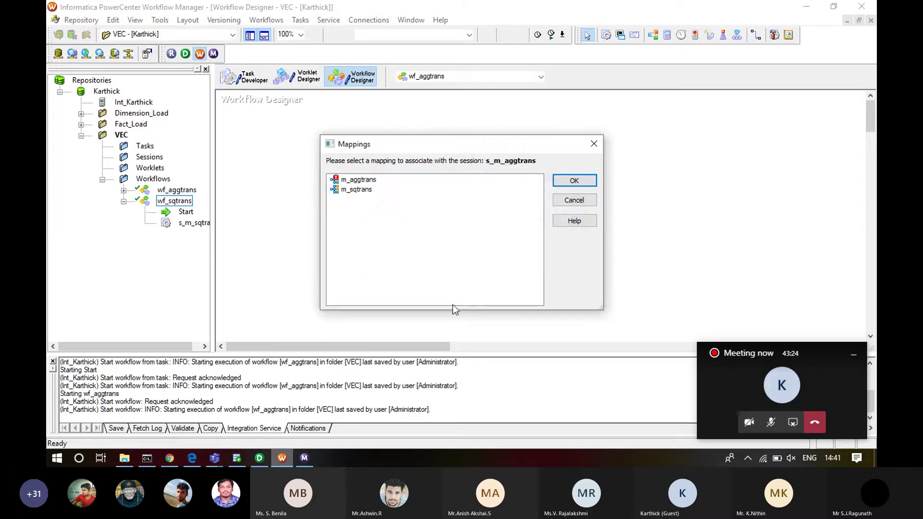
pyautogui.click(580, 202)
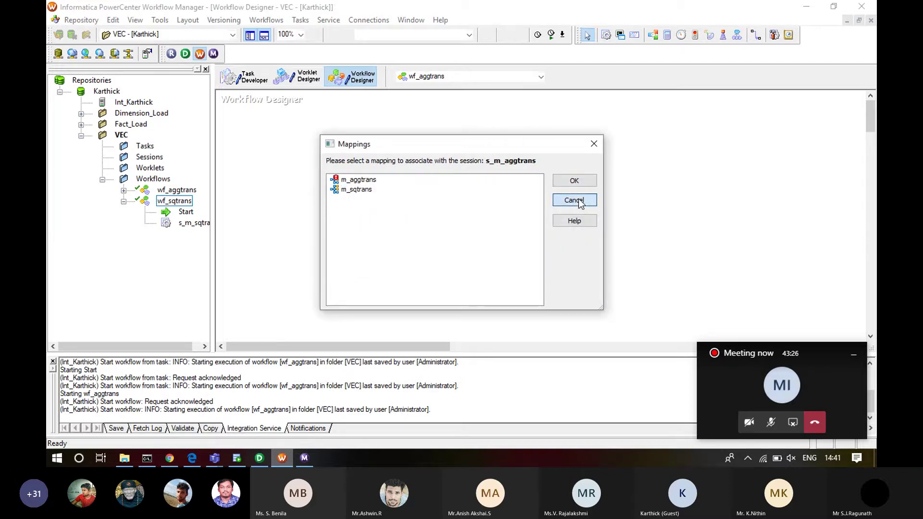
# - Return to PowerCenter Designer and save the m_aggtrans mapping
pyautogui.click(258, 459)
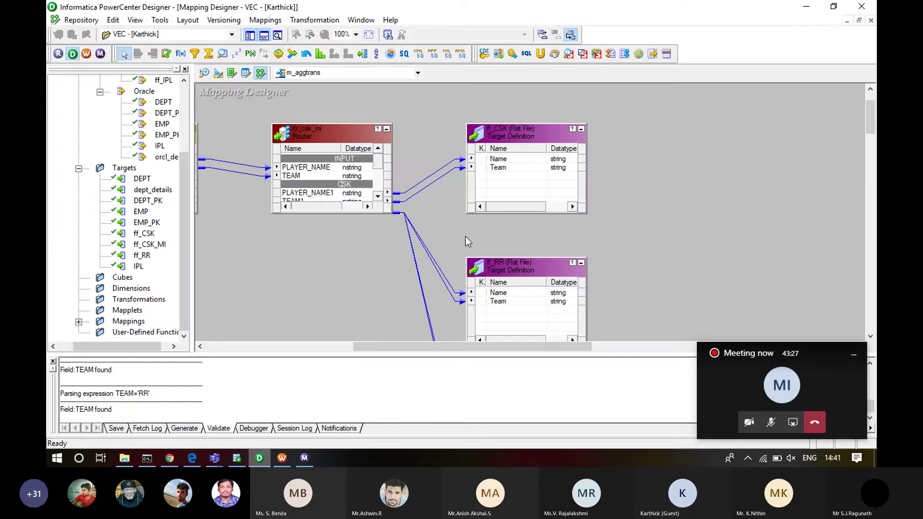
pyautogui.hotkey('ctrl', 's')
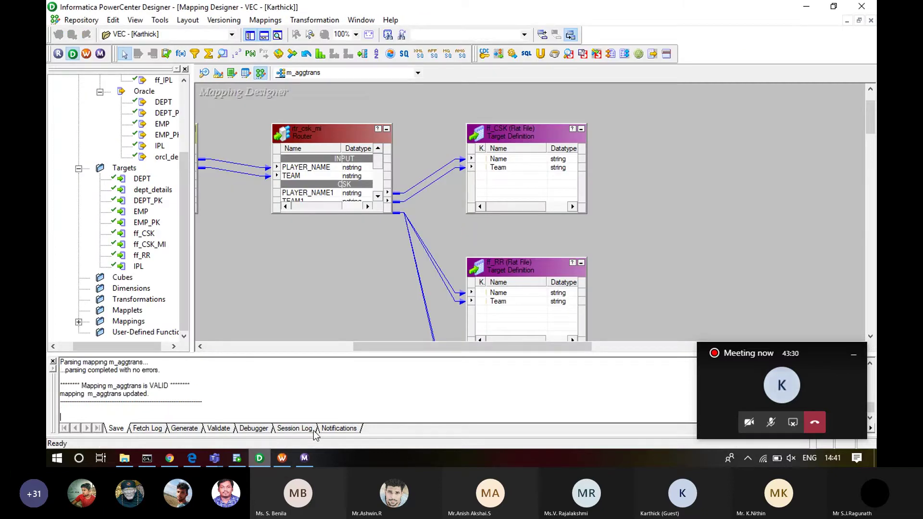
# - Switch to Workflow Manager, refresh the mapping of session s_m_aggtrans and check the refresh log
pyautogui.click(282, 458)
pyautogui.rightClick(451, 184)
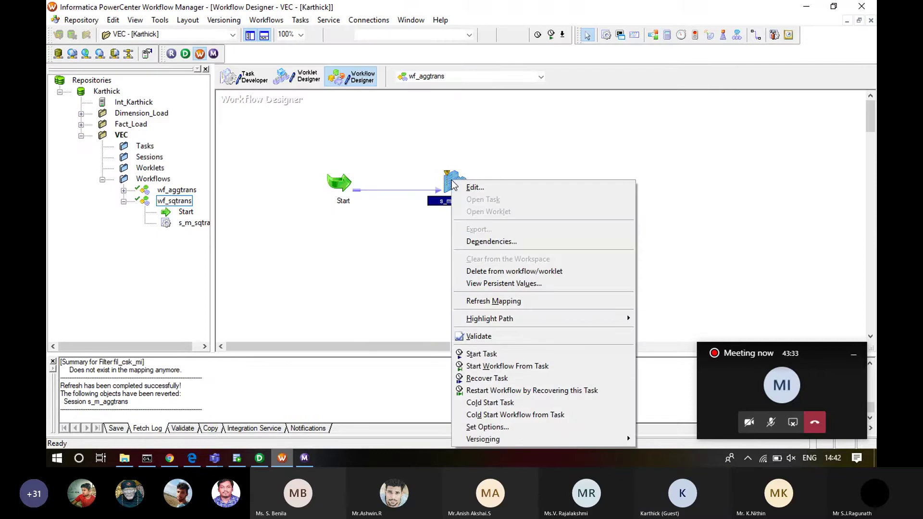
pyautogui.click(475, 302)
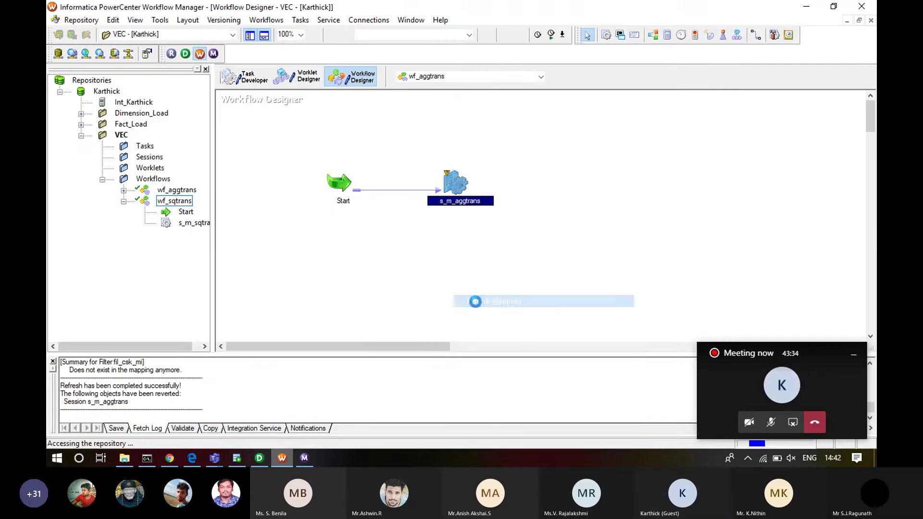
pyautogui.click(239, 388)
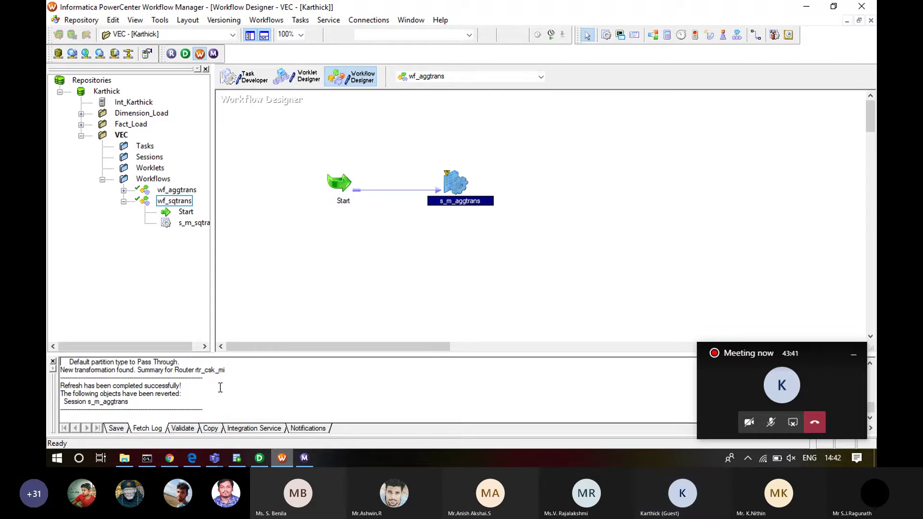
pyautogui.scroll(-2, 220, 387)
pyautogui.scroll(2, 220, 387)
pyautogui.scroll(-5, 221, 387)
# - Validate session s_m_aggtrans and save the wf_aggtrans workflow
pyautogui.rightClick(454, 186)
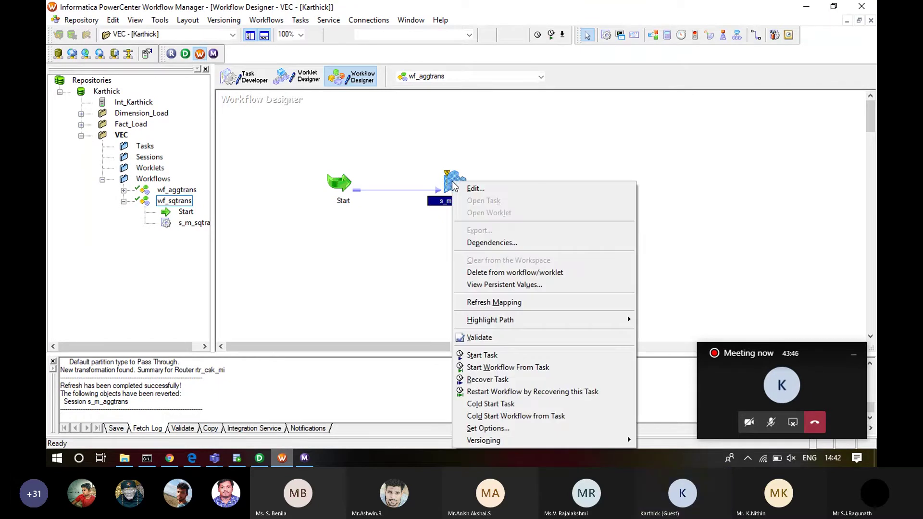
pyautogui.click(487, 334)
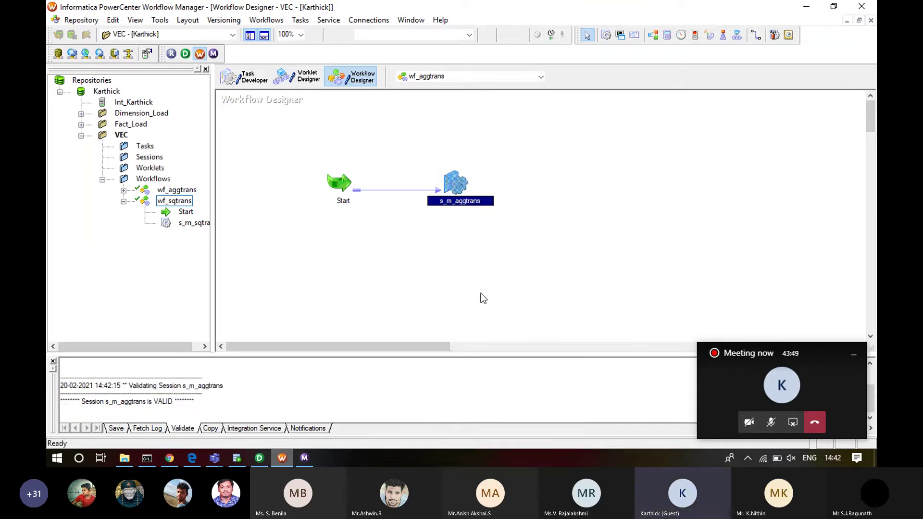
pyautogui.hotkey('ctrl', 's')
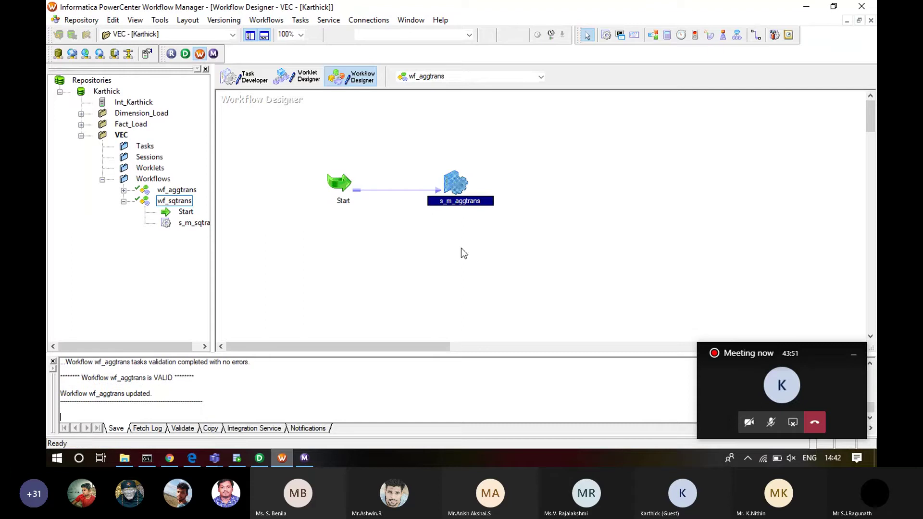
# - Open session s_m_aggtrans for editing and check the SQ_IPL source's reader and connection in its mapping settings
pyautogui.doubleClick(457, 183)
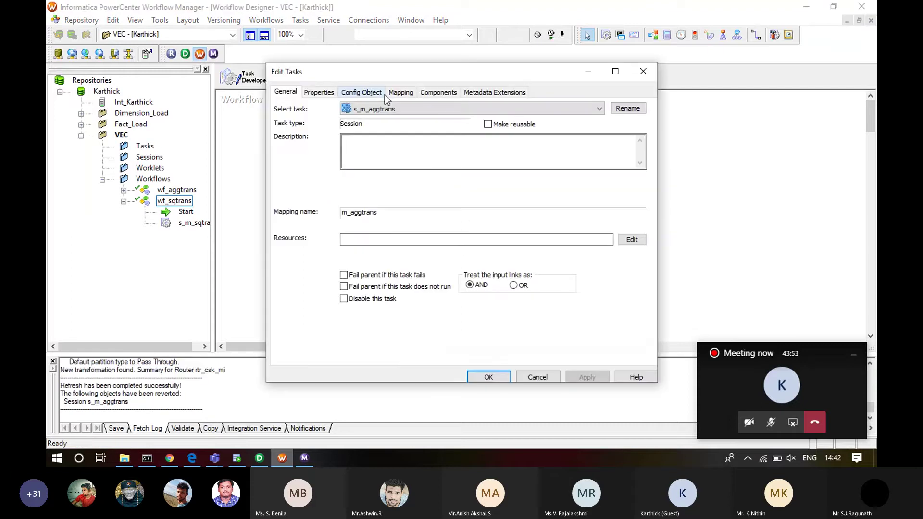
pyautogui.click(399, 94)
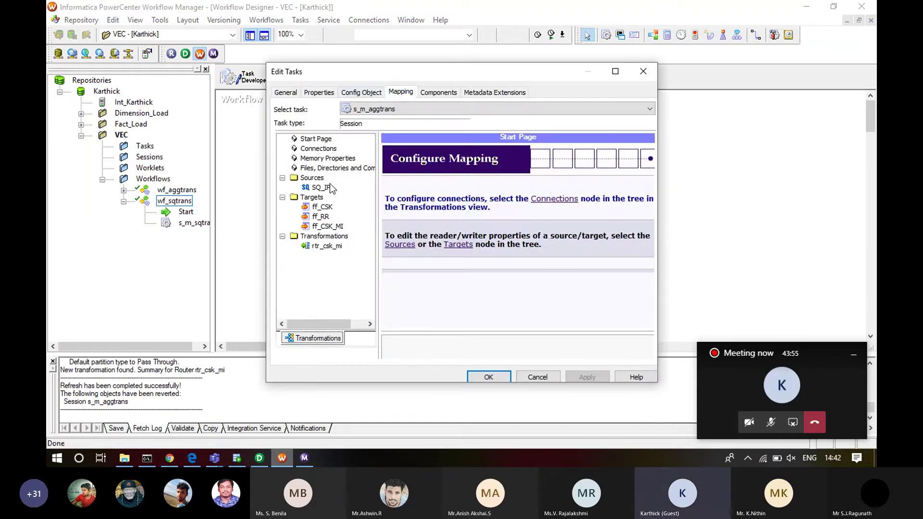
pyautogui.click(326, 189)
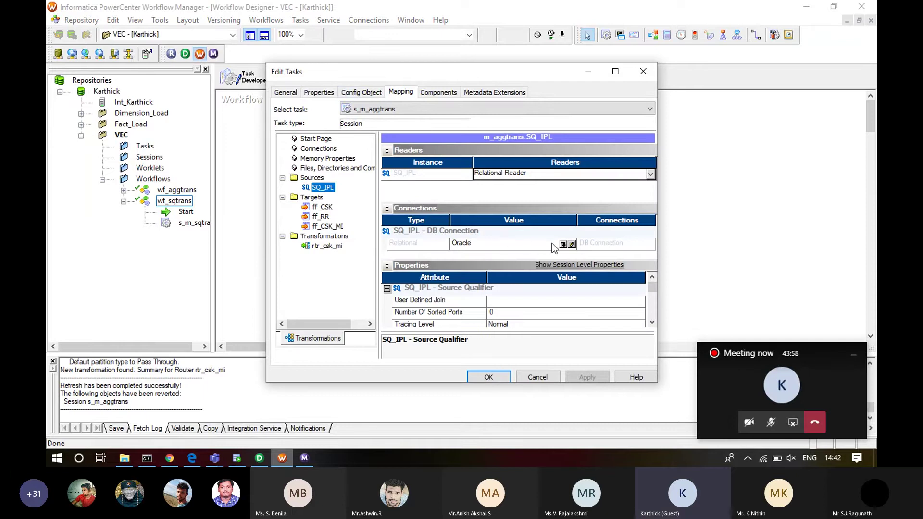
pyautogui.click(652, 322)
# - Set the ff_CSK target's output file directory to C:\Informatica, copying the folder path from File Explorer
pyautogui.click(318, 210)
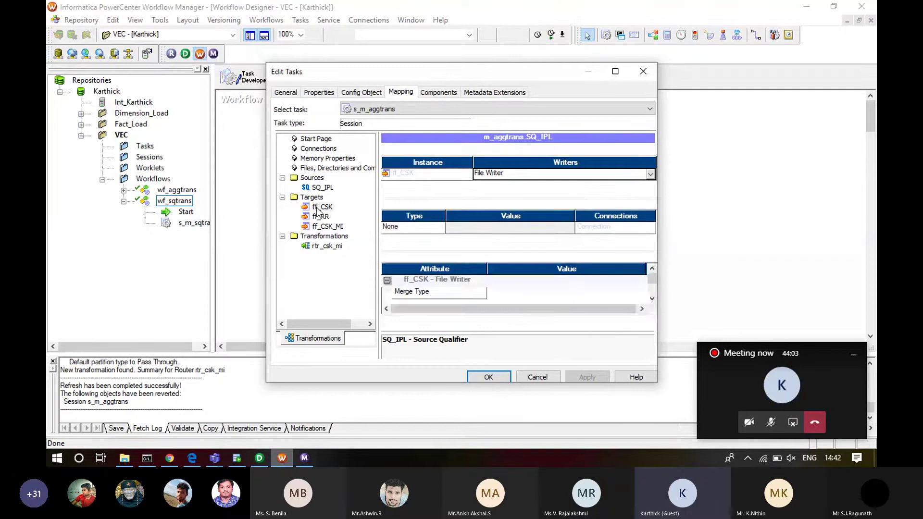
pyautogui.click(653, 323)
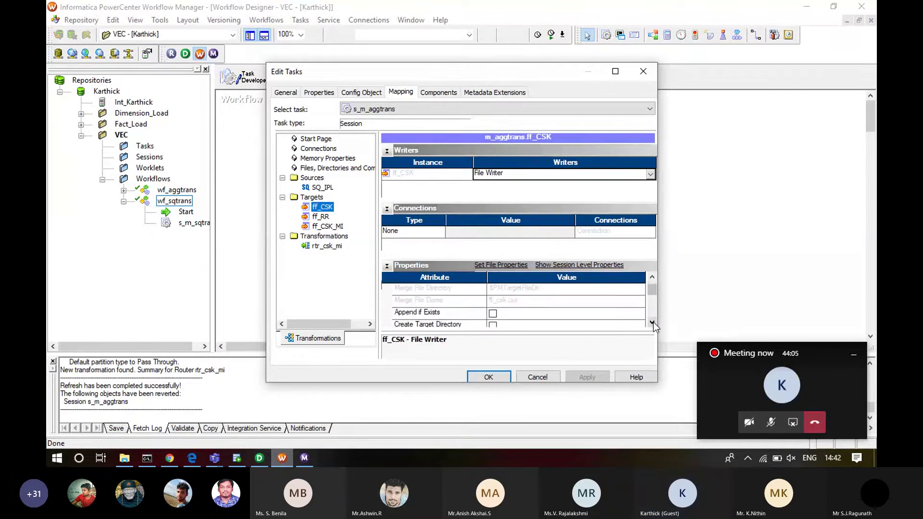
pyautogui.click(652, 323)
pyautogui.click(652, 323)
pyautogui.click(652, 322)
pyautogui.click(653, 323)
pyautogui.click(653, 323)
pyautogui.click(652, 323)
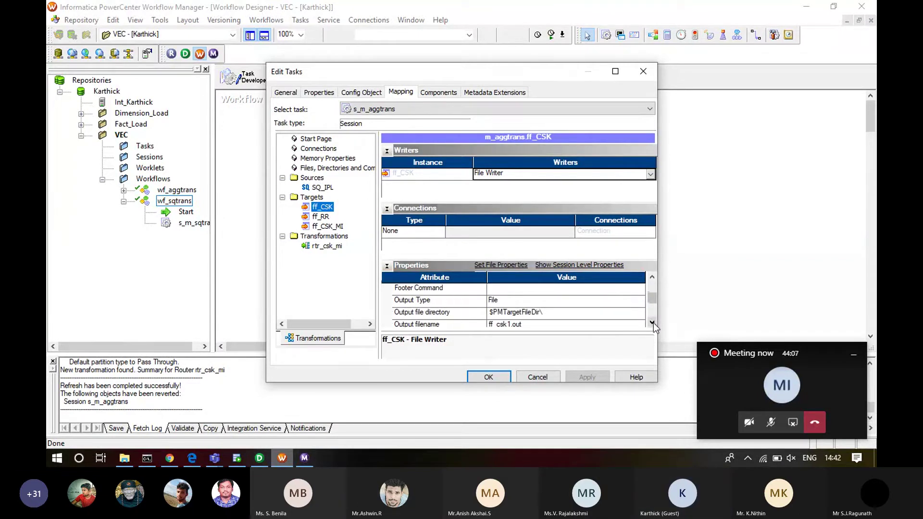
pyautogui.click(652, 322)
pyautogui.click(598, 292)
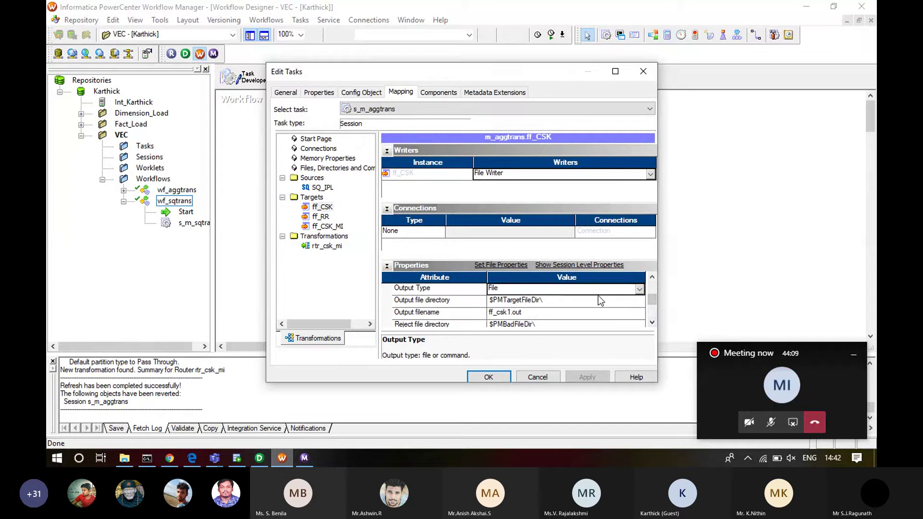
pyautogui.click(598, 296)
pyautogui.click(607, 325)
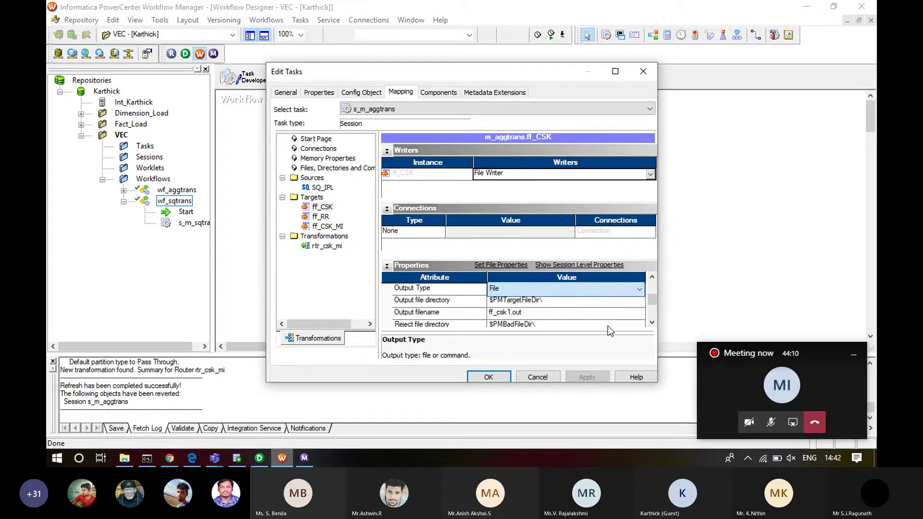
pyautogui.click(578, 301)
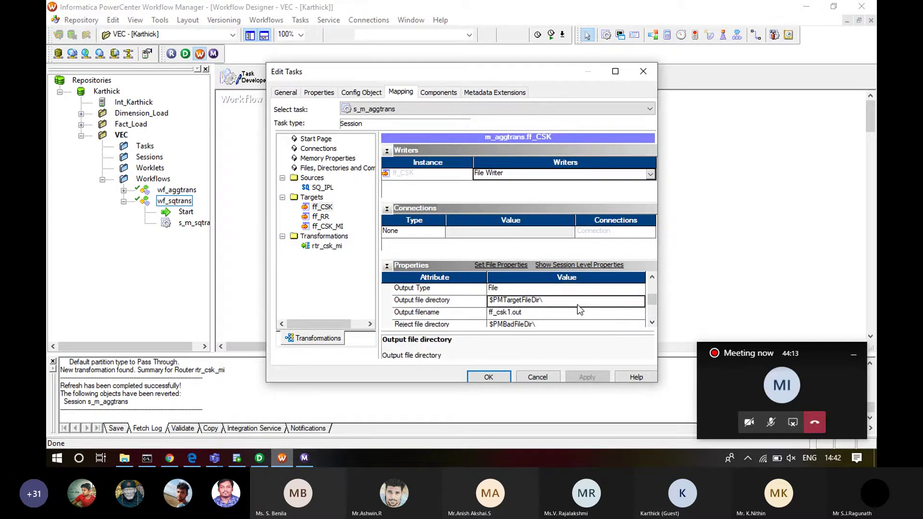
pyautogui.click(124, 458)
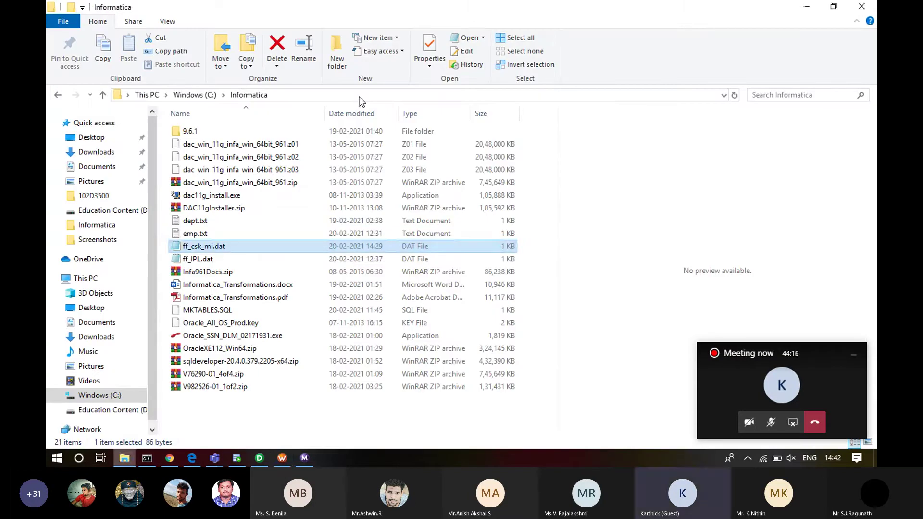
pyautogui.click(359, 97)
pyautogui.hotkey('ctrl', 'c')
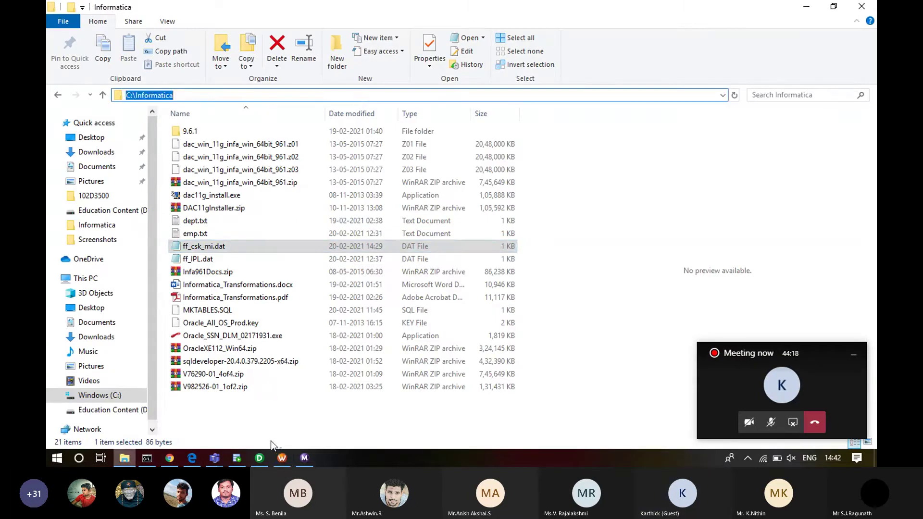
pyautogui.click(282, 458)
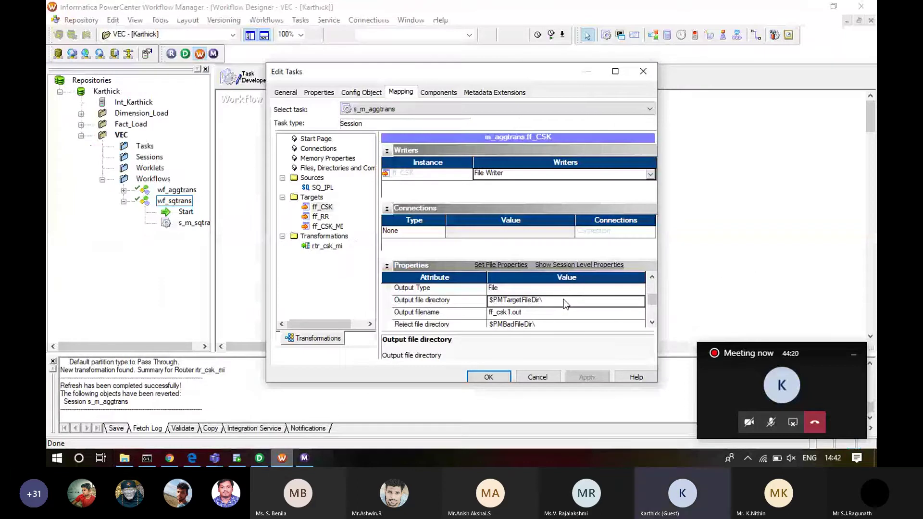
pyautogui.hotkey('ctrl', 'v')
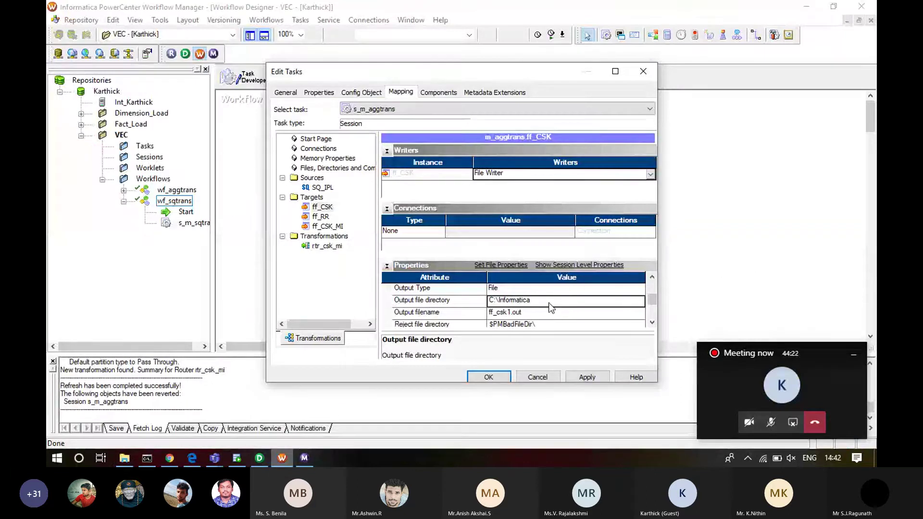
pyautogui.click(524, 307)
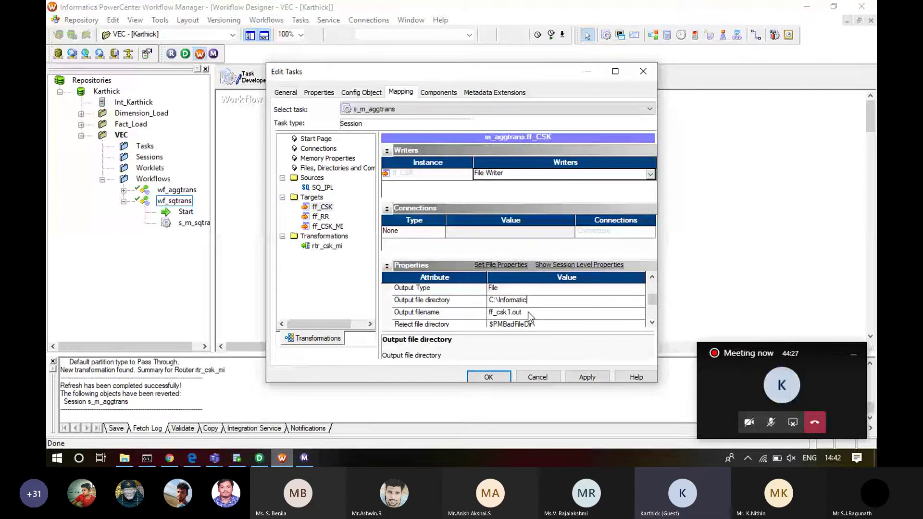
# - Set the ff_CSK target's output filename to ff_csk1.dat, check its remaining properties and apply the session changes
pyautogui.click(527, 312)
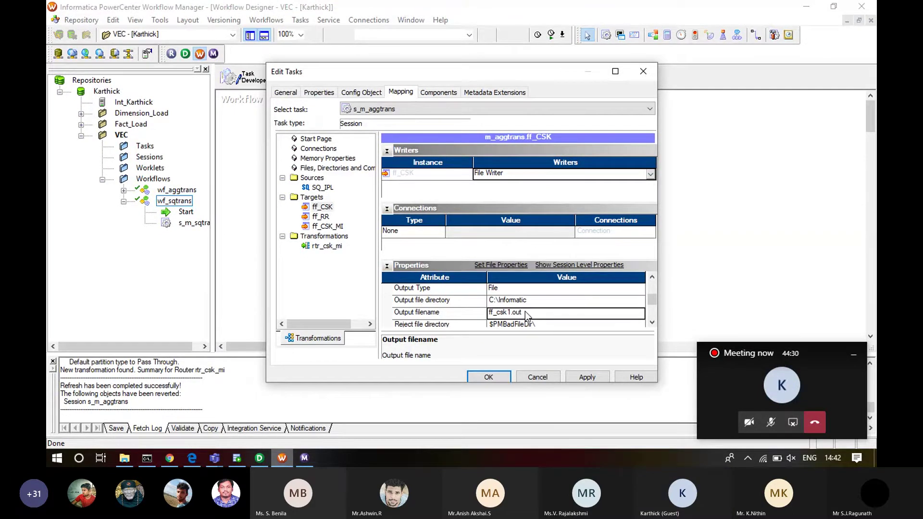
pyautogui.moveTo(525, 311); pyautogui.dragTo(513, 314)
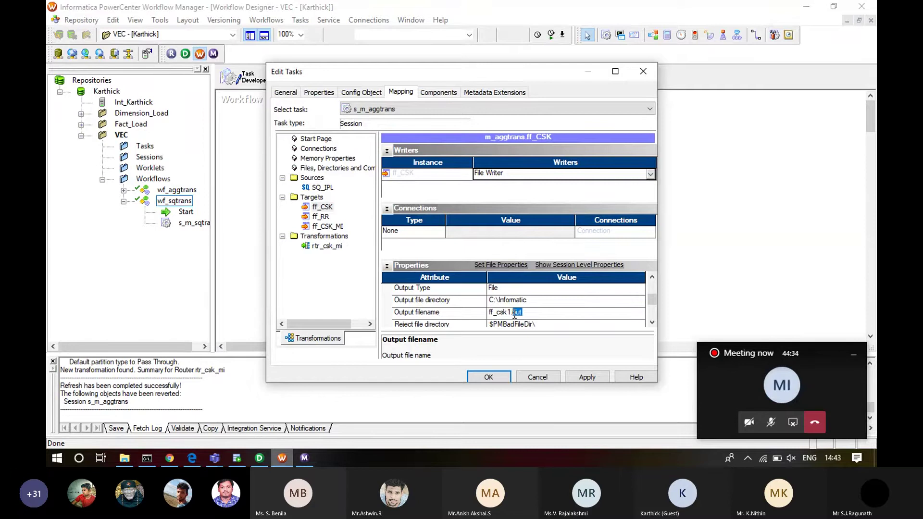
pyautogui.write('dat')
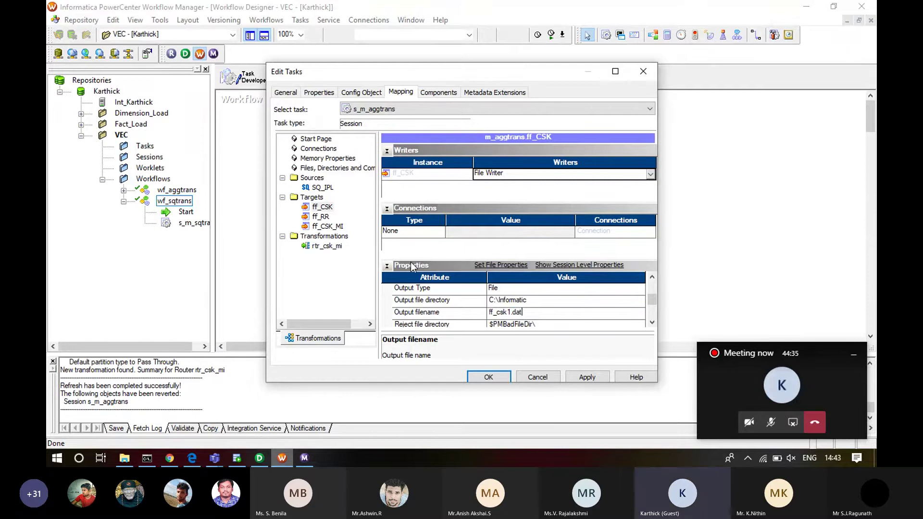
pyautogui.click(652, 322)
pyautogui.click(652, 323)
pyautogui.click(652, 322)
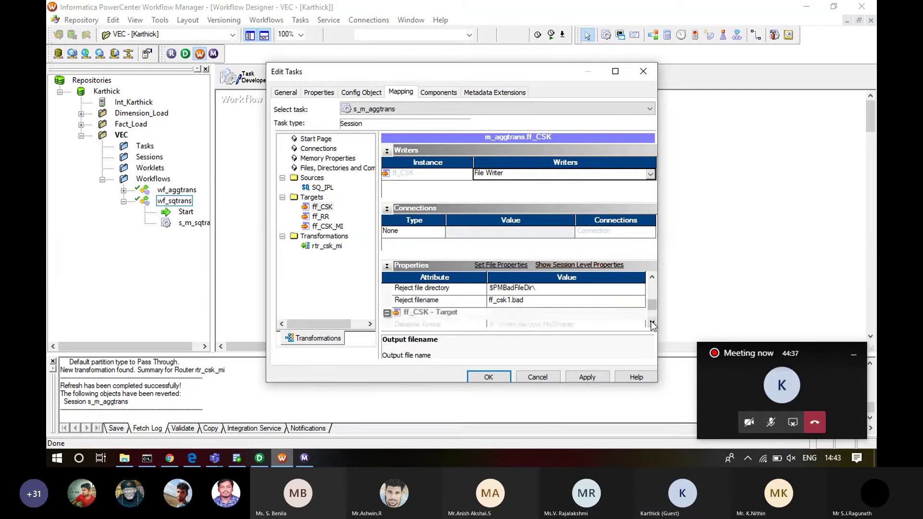
pyautogui.click(651, 323)
pyautogui.click(651, 323)
pyautogui.click(652, 323)
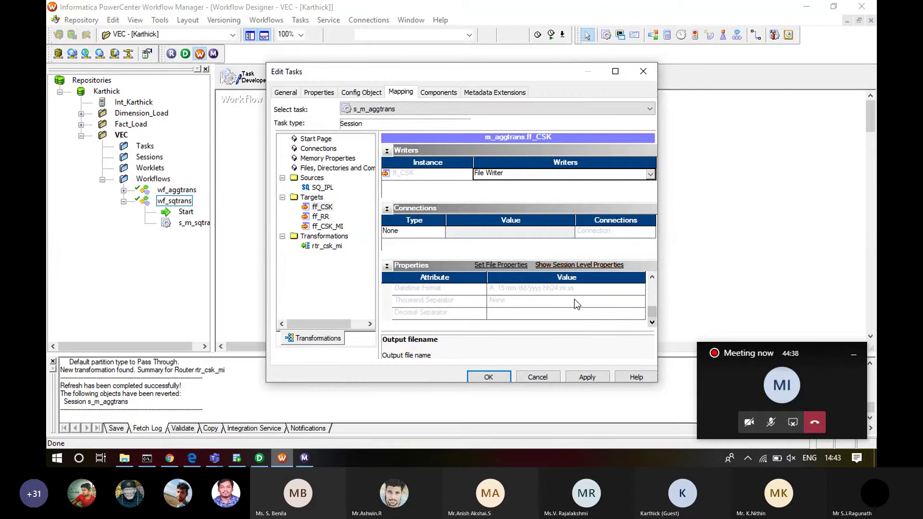
pyautogui.click(587, 377)
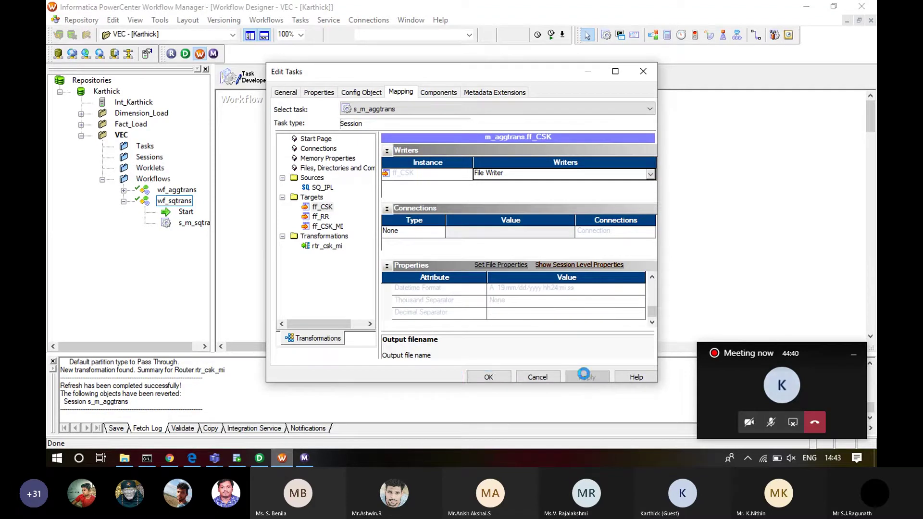
# - For the ff_RR target, set the output file directory to C:\Informatica and the output filename to ff_rr.dat, and apply the changes
pyautogui.click(321, 216)
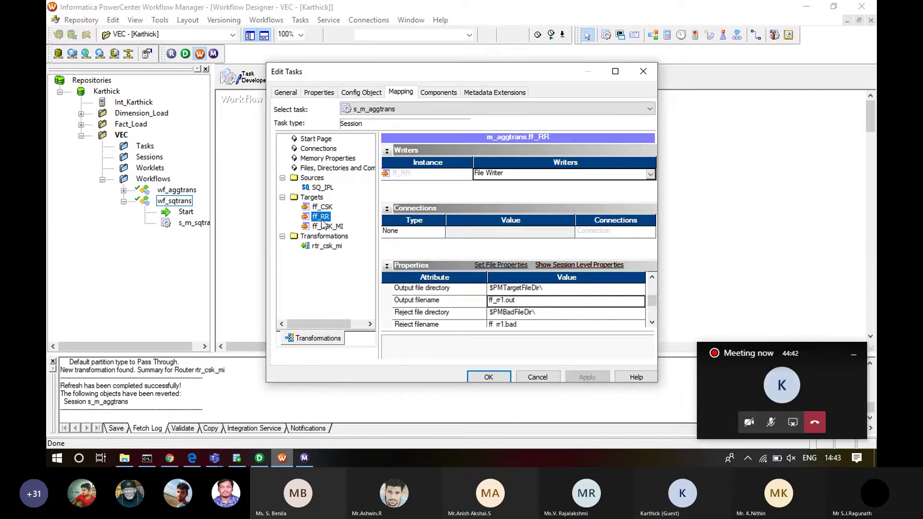
pyautogui.click(542, 288)
pyautogui.moveTo(543, 288); pyautogui.dragTo(441, 294)
pyautogui.hotkey('ctrl', 'v')
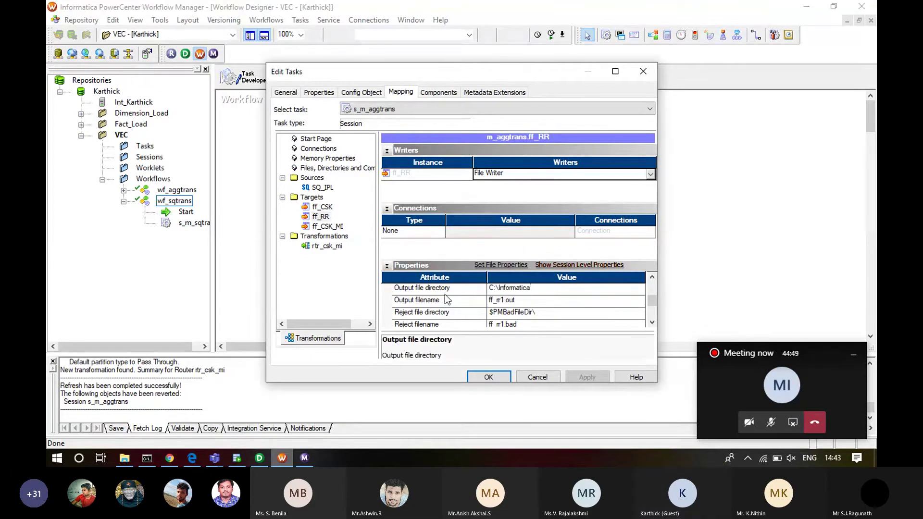
pyautogui.click(505, 300)
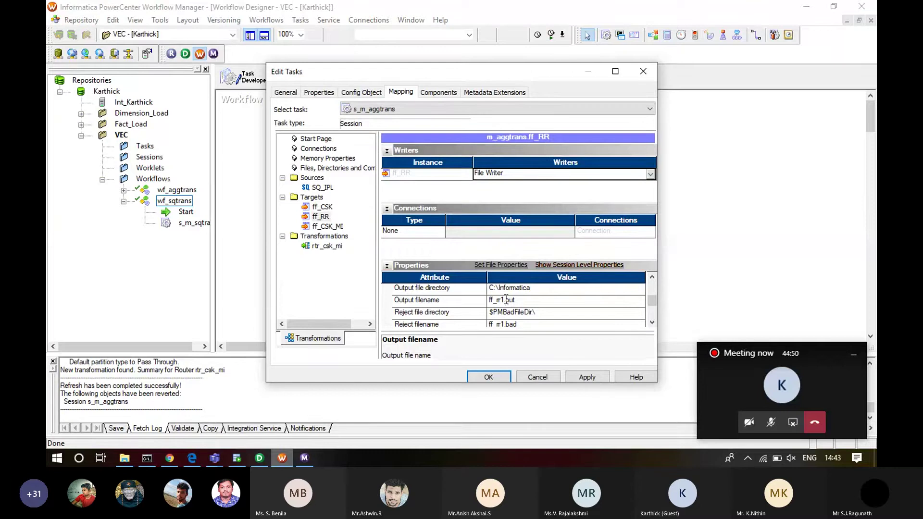
pyautogui.moveTo(506, 300); pyautogui.dragTo(513, 301)
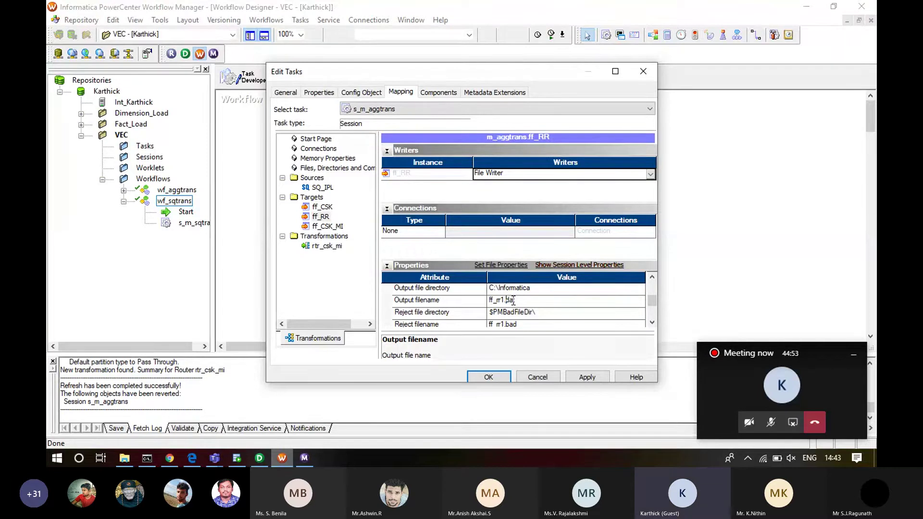
pyautogui.write('dat')
pyautogui.click(601, 375)
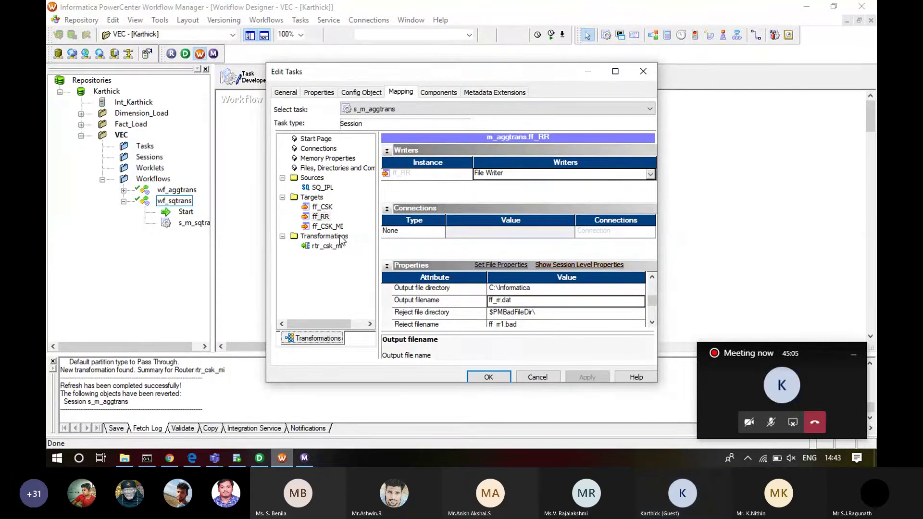
# - Set the ff_CSK_MI target's output file directory to C:\Informatica using the copied folder path
pyautogui.click(328, 226)
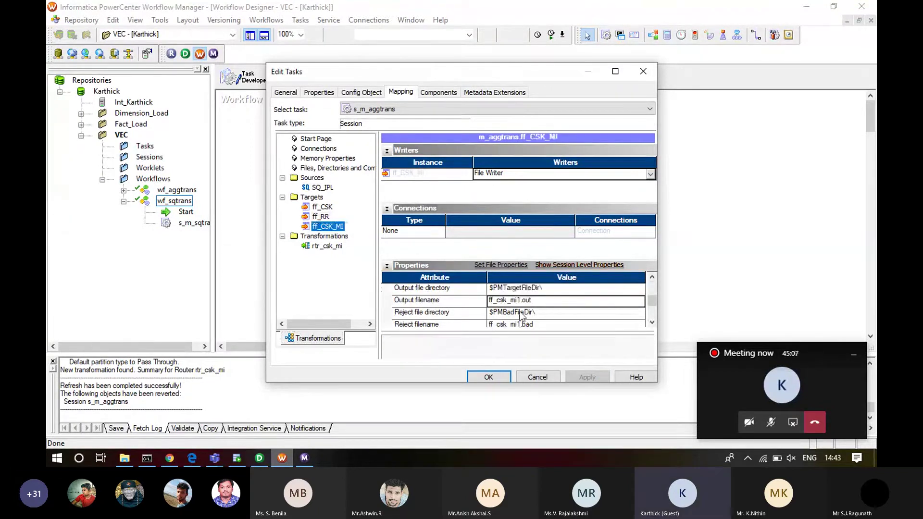
pyautogui.click(549, 287)
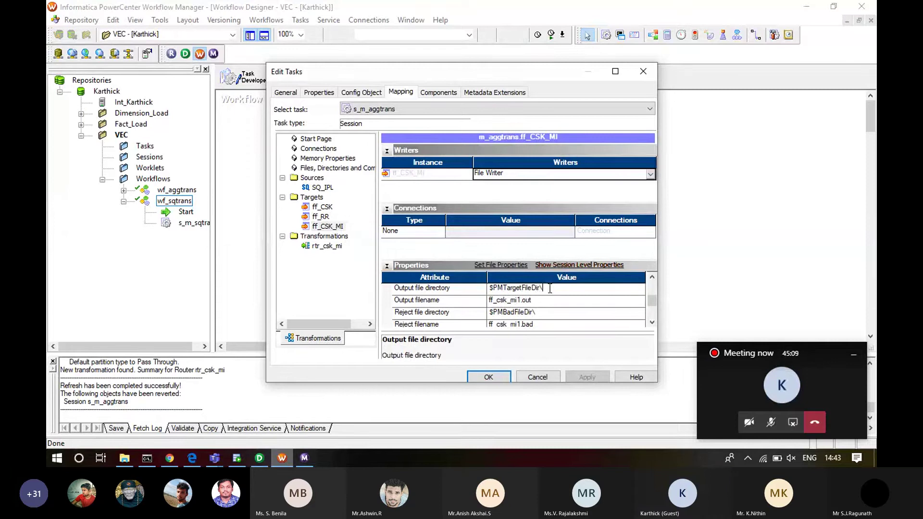
pyautogui.moveTo(549, 287); pyautogui.dragTo(473, 292)
pyautogui.hotkey('ctrl', 'v')
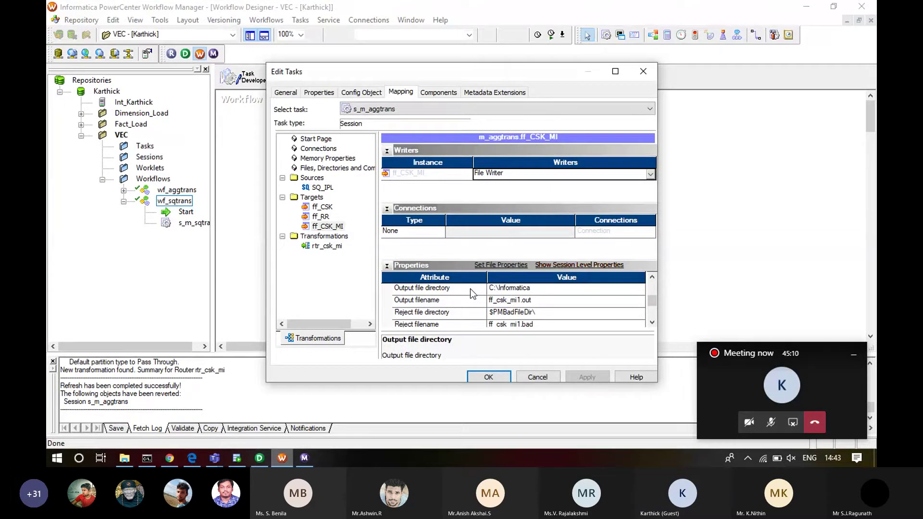
# - Set the ff_CSK_MI target's output filename to ff_otherteams.dat, apply the change and close the session settings
pyautogui.click(504, 302)
pyautogui.click(497, 302)
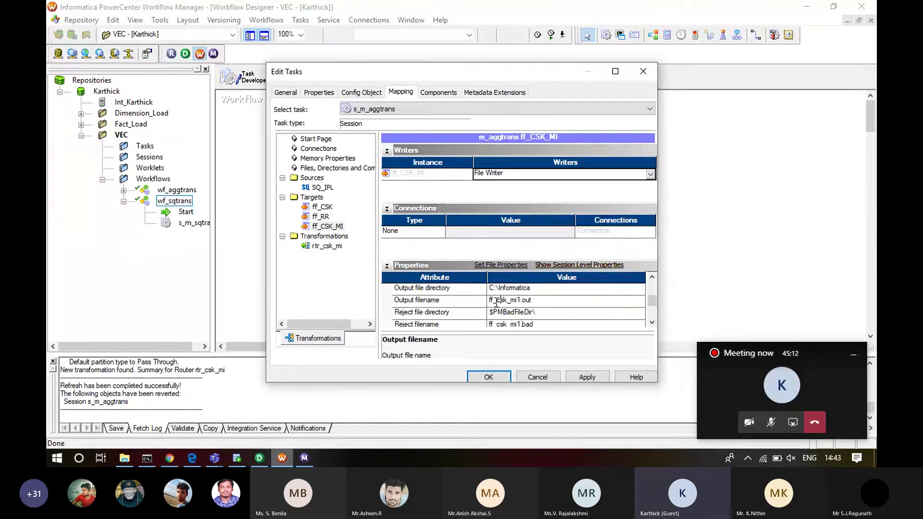
pyautogui.moveTo(497, 301); pyautogui.dragTo(522, 301)
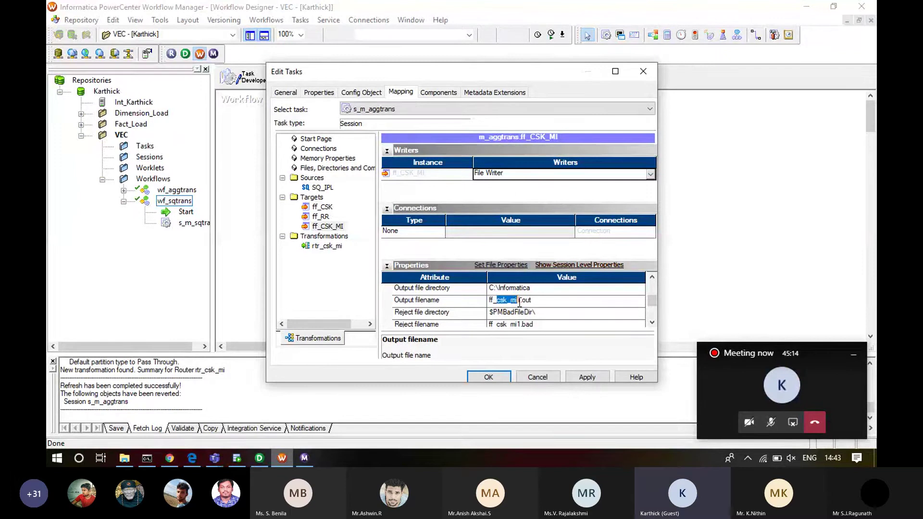
pyautogui.write('othert')
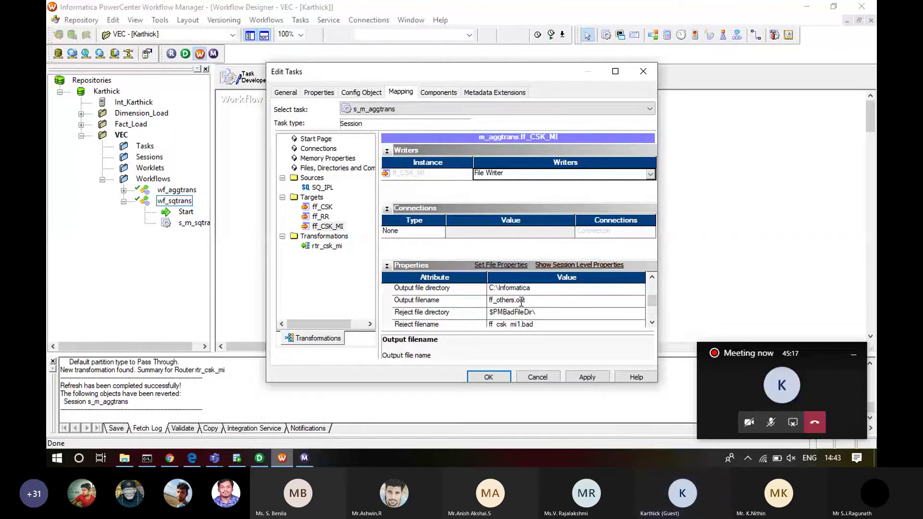
pyautogui.write('eams')
pyautogui.moveTo(529, 297); pyautogui.dragTo(537, 302)
pyautogui.press('BackSpace')
pyautogui.write('da')
pyautogui.click(577, 377)
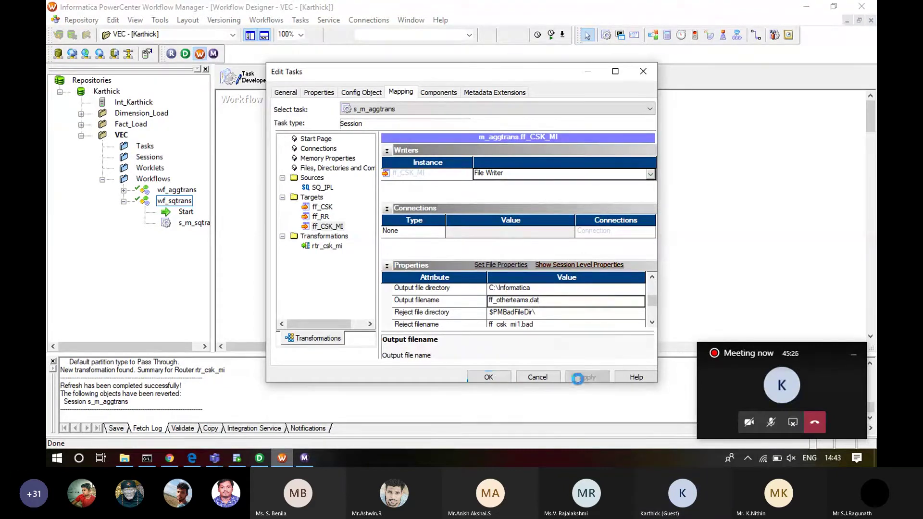
pyautogui.click(489, 377)
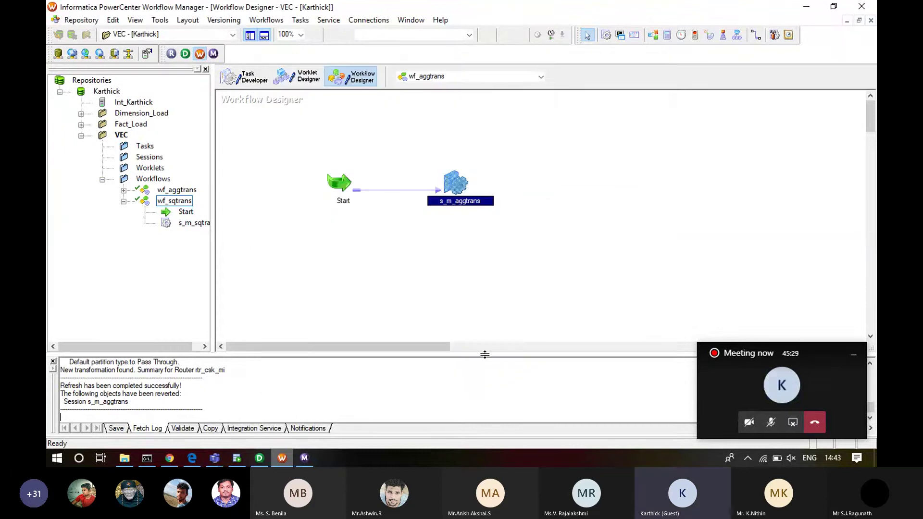
# - Save the wf_aggtrans workflow to the repository and start it
pyautogui.hotkey('ctrl', 's')
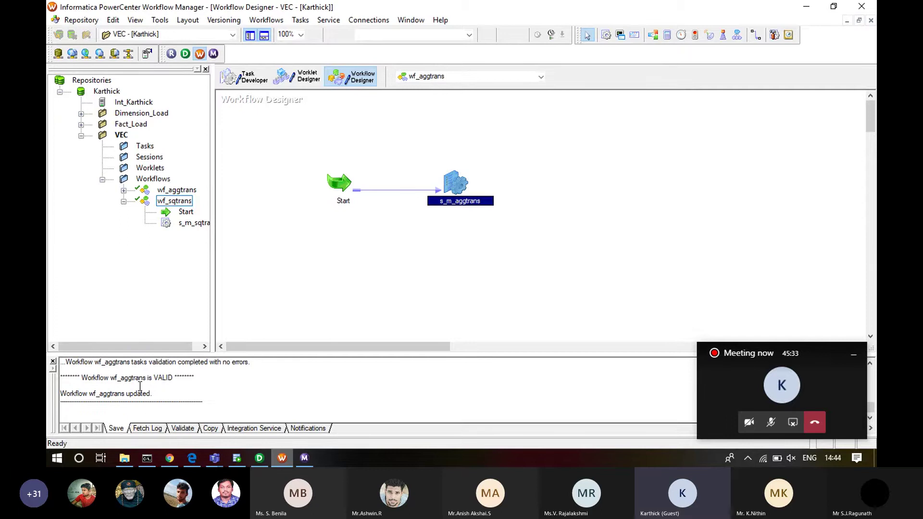
pyautogui.rightClick(346, 268)
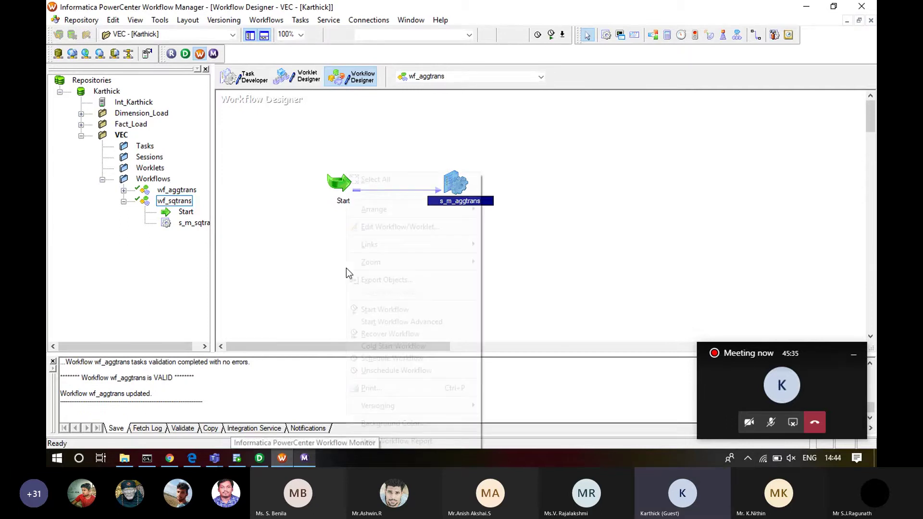
pyautogui.click(374, 309)
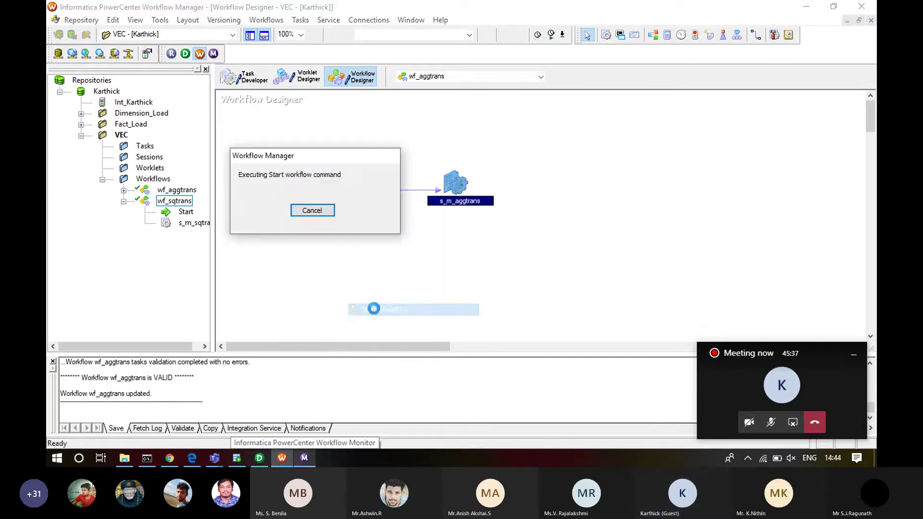
# - Switch to Workflow Monitor and examine the failure information for the latest s_m_aggtrans run
pyautogui.click(304, 461)
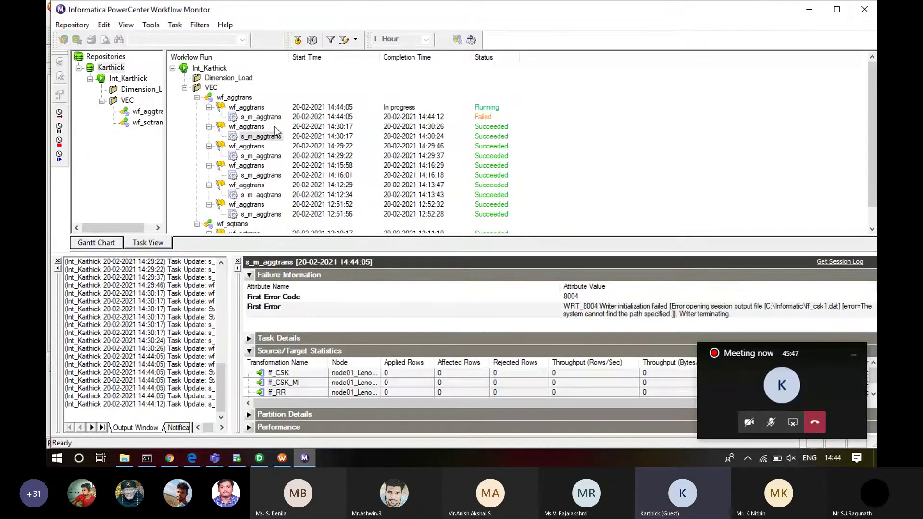
pyautogui.click(261, 117)
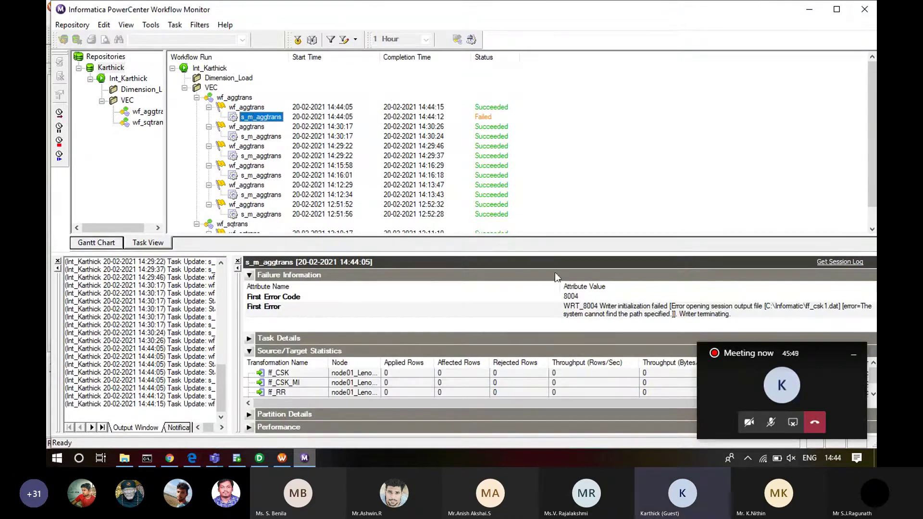
pyautogui.click(599, 312)
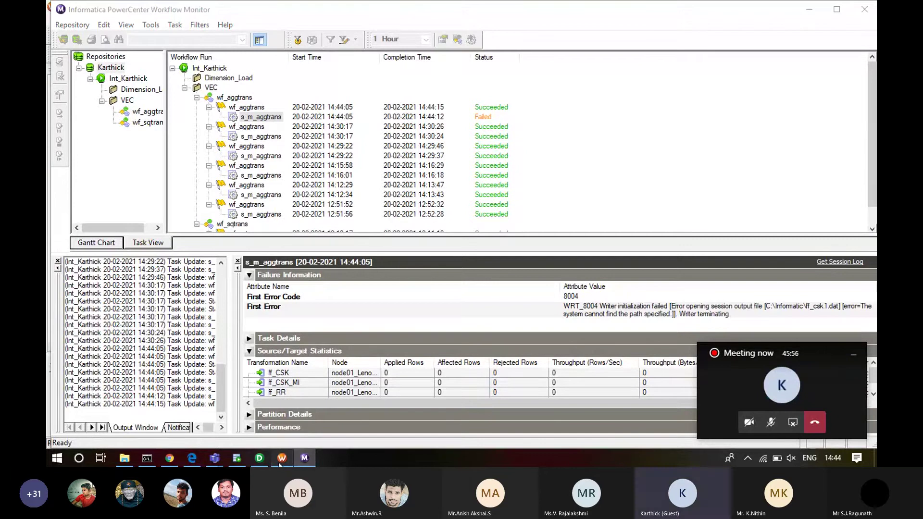
# - Back in Workflow Manager, enable "Fail parent if this task fails" for session s_m_aggtrans and apply the change
pyautogui.hotkey('alt', 'Tab')
pyautogui.doubleClick(449, 187)
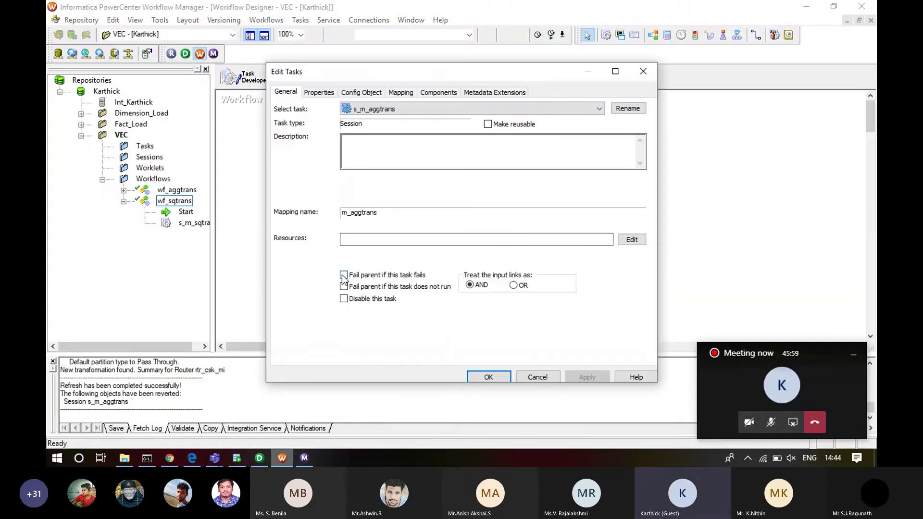
pyautogui.click(343, 275)
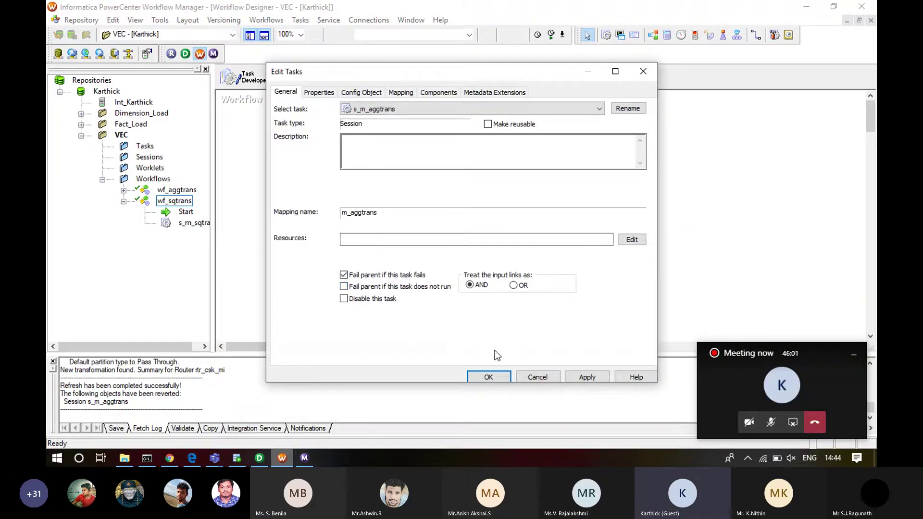
pyautogui.click(573, 378)
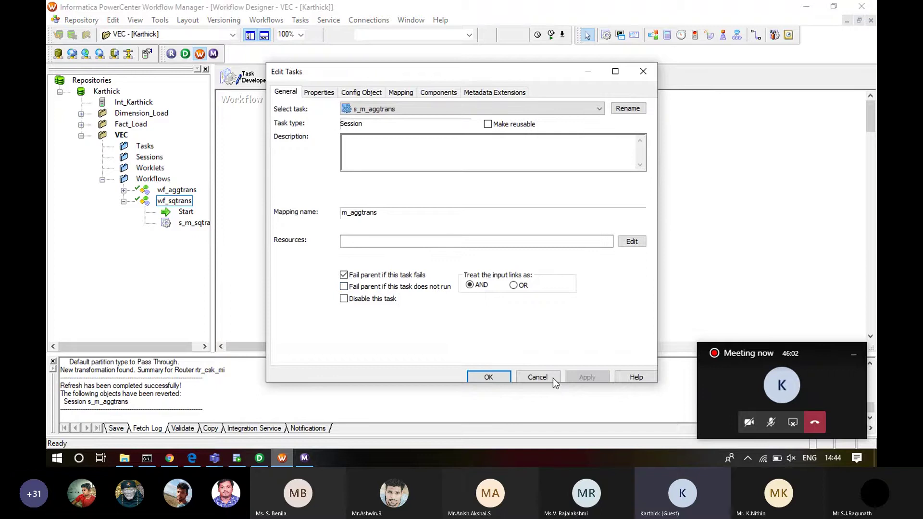
pyautogui.click(488, 377)
# - In Workflow Monitor, review the first error of the latest s_m_aggtrans run and read its session log
pyautogui.click(303, 458)
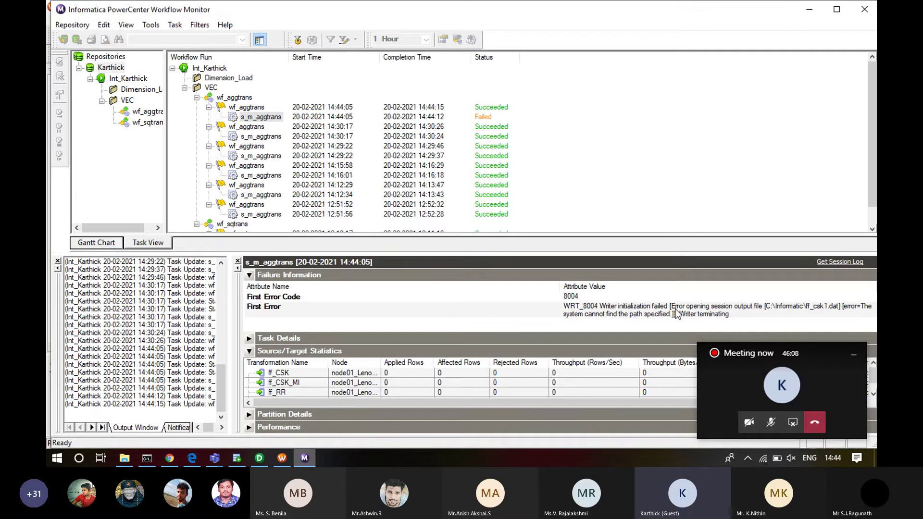
pyautogui.click(818, 309)
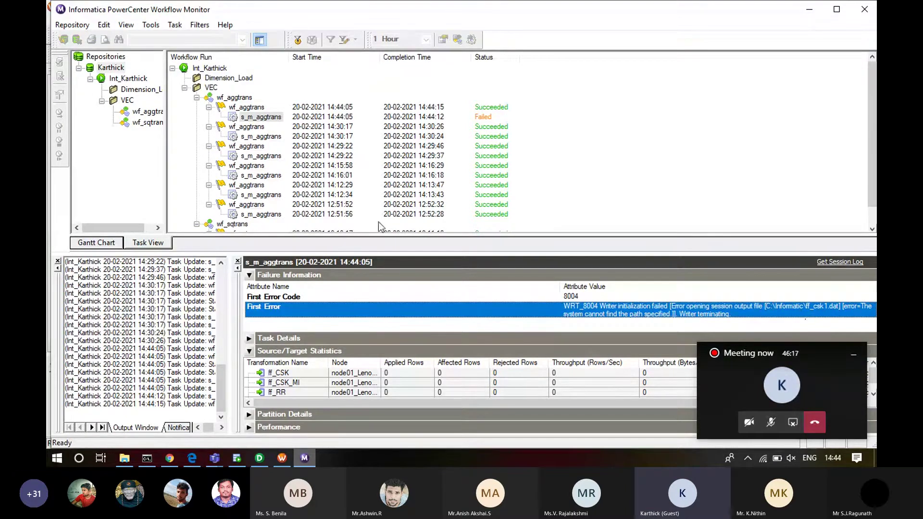
pyautogui.rightClick(249, 118)
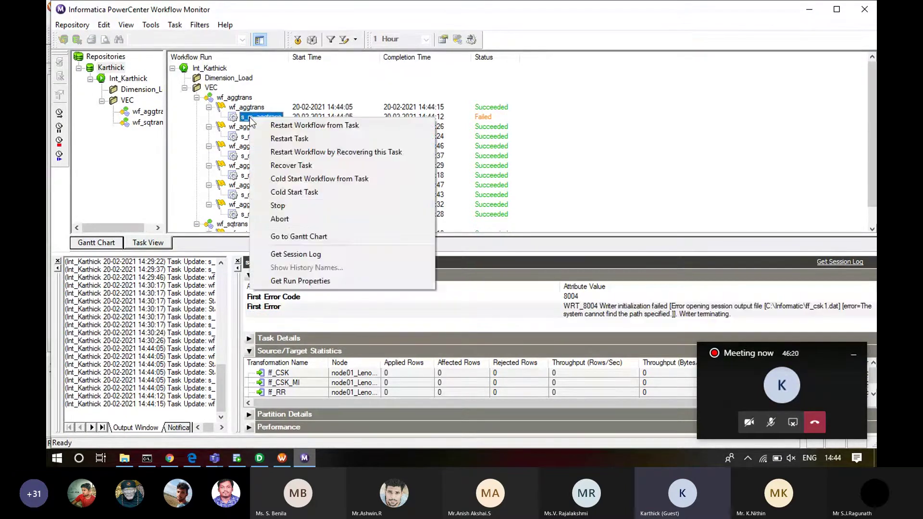
pyautogui.click(295, 255)
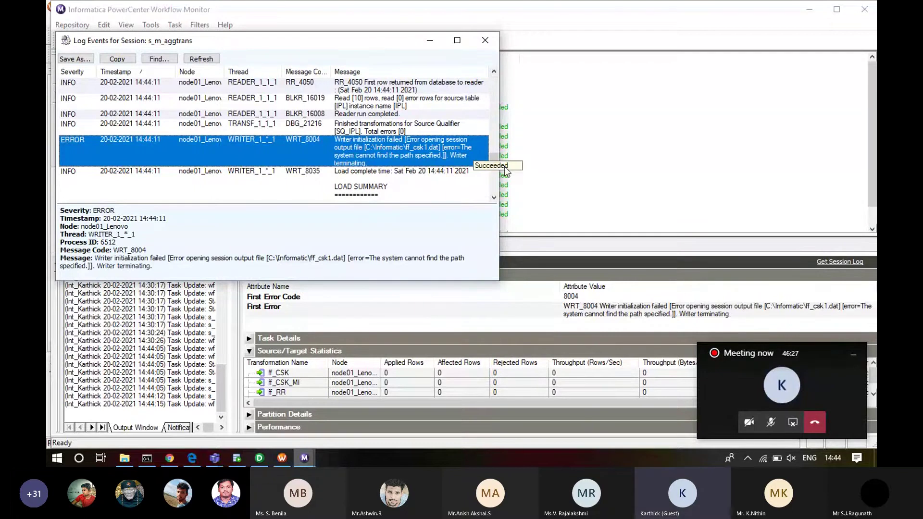
pyautogui.scroll(-5, 485, 188)
pyautogui.click(485, 40)
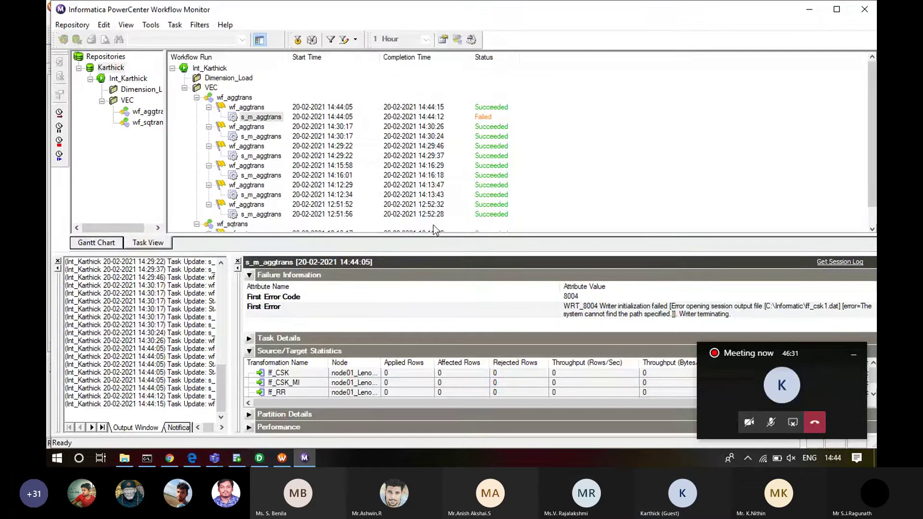
# - In Workflow Manager, correct the ff_CSK target's output file directory in session s_m_aggtrans to C:\Informatica
pyautogui.hotkey('alt', 'Tab')
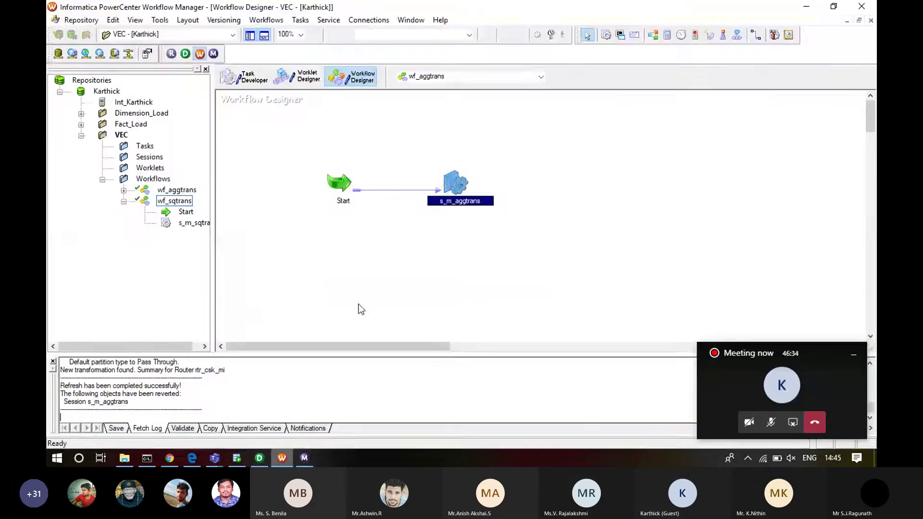
pyautogui.doubleClick(447, 187)
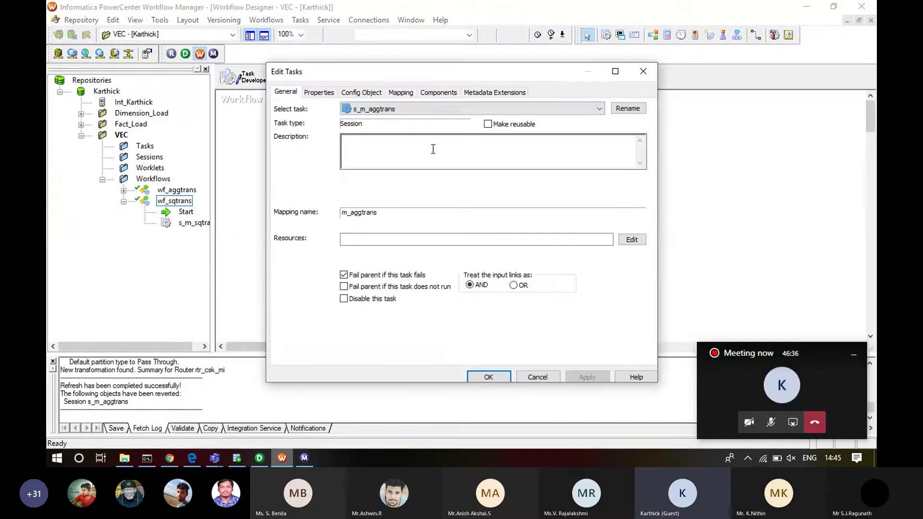
pyautogui.click(401, 92)
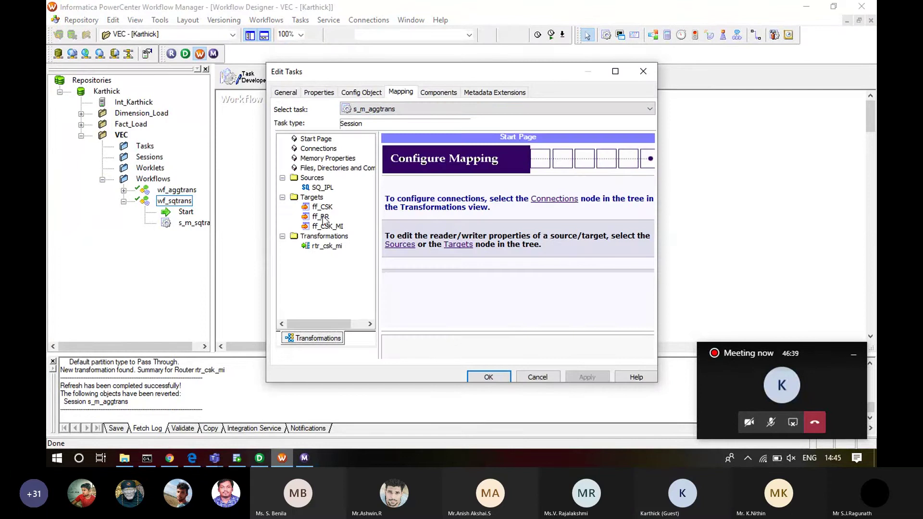
pyautogui.click(320, 207)
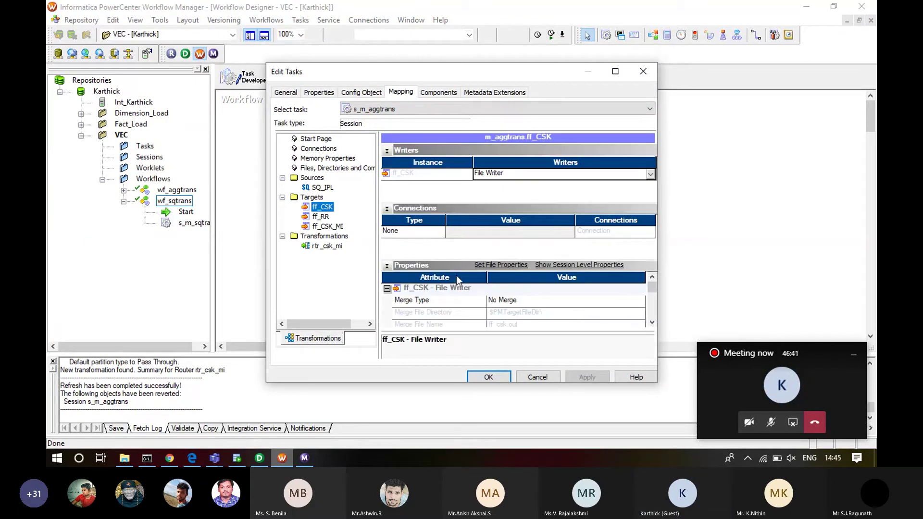
pyautogui.scroll(-2, 649, 325)
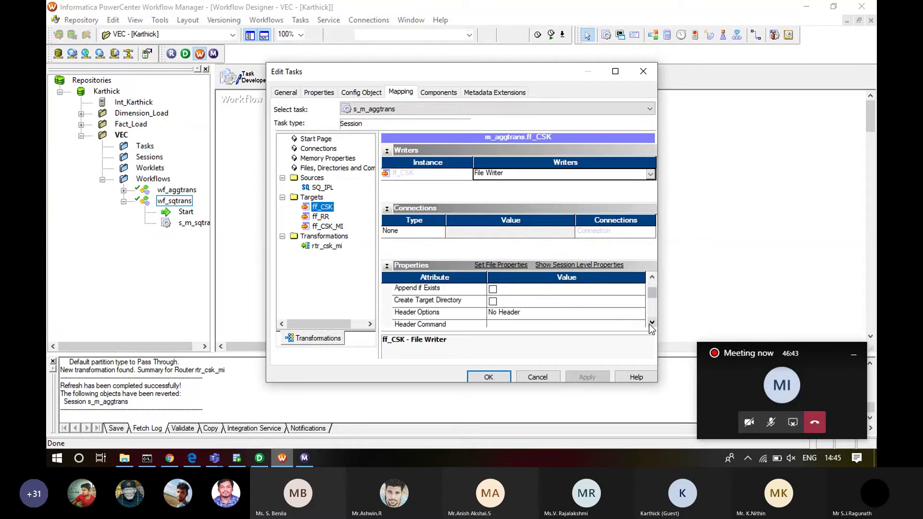
pyautogui.scroll(-3, 649, 324)
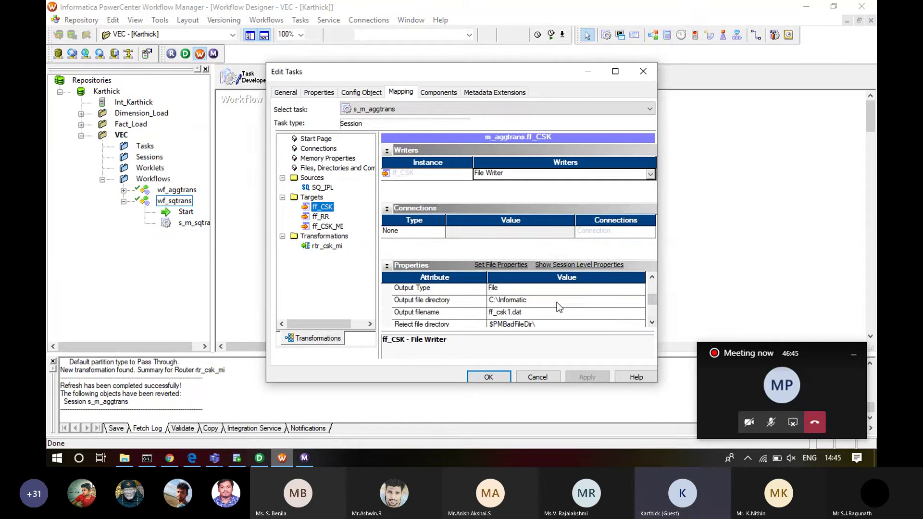
pyautogui.click(515, 300)
pyautogui.click(516, 301)
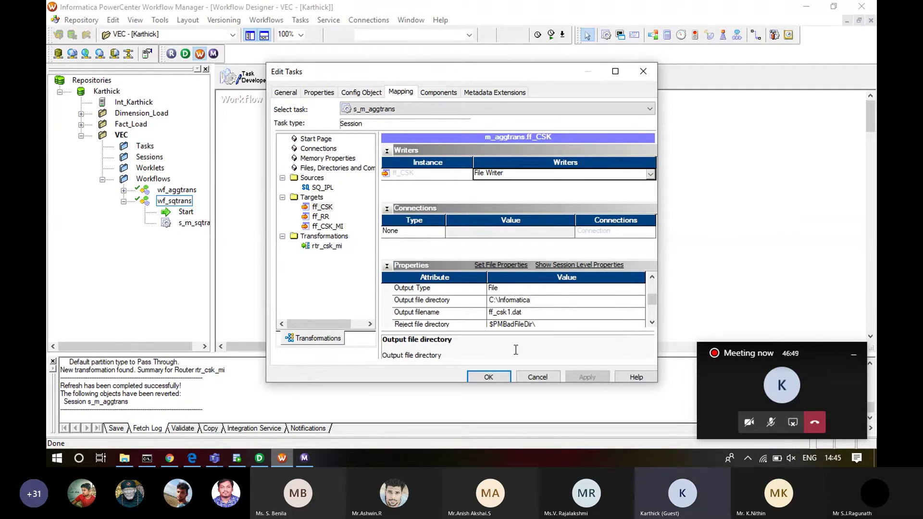
pyautogui.write('a')
pyautogui.click(489, 377)
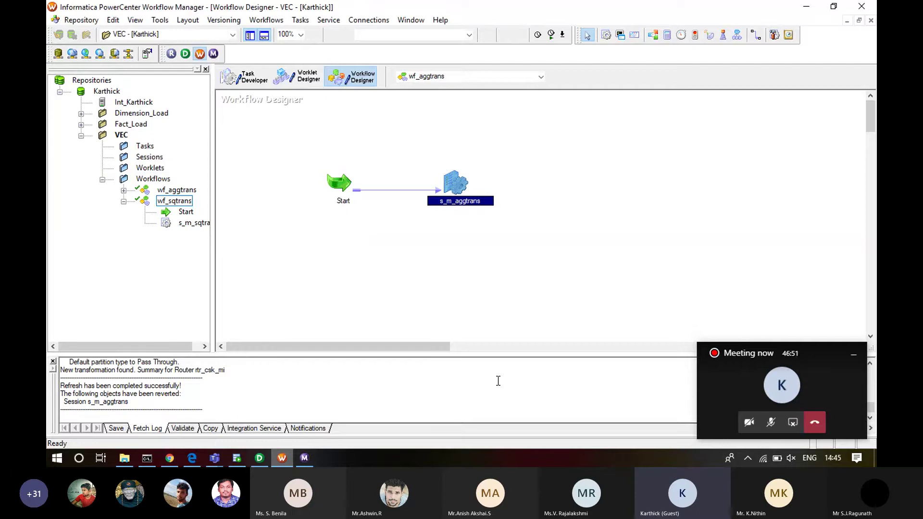
# - In Workflow Monitor, try to recover the s_m_aggtrans task from the 14:44:05 run
pyautogui.click(305, 458)
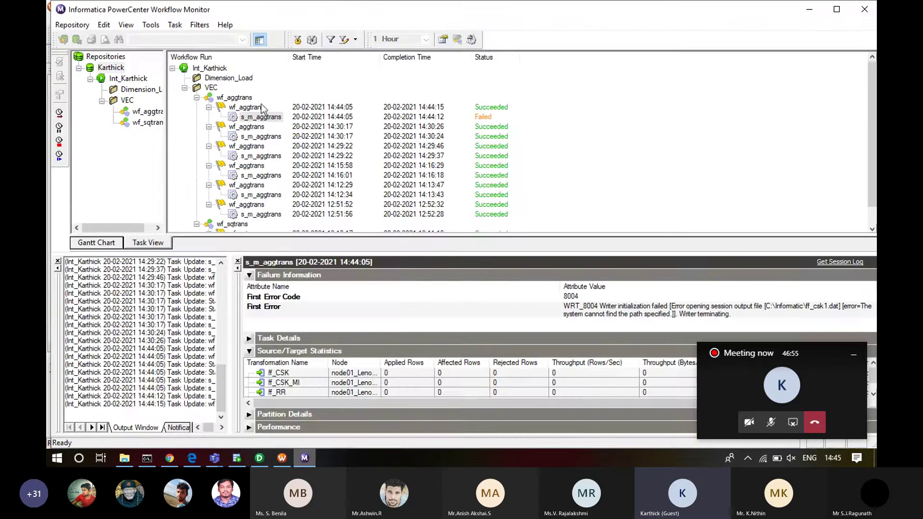
pyautogui.click(255, 119)
pyautogui.rightClick(255, 119)
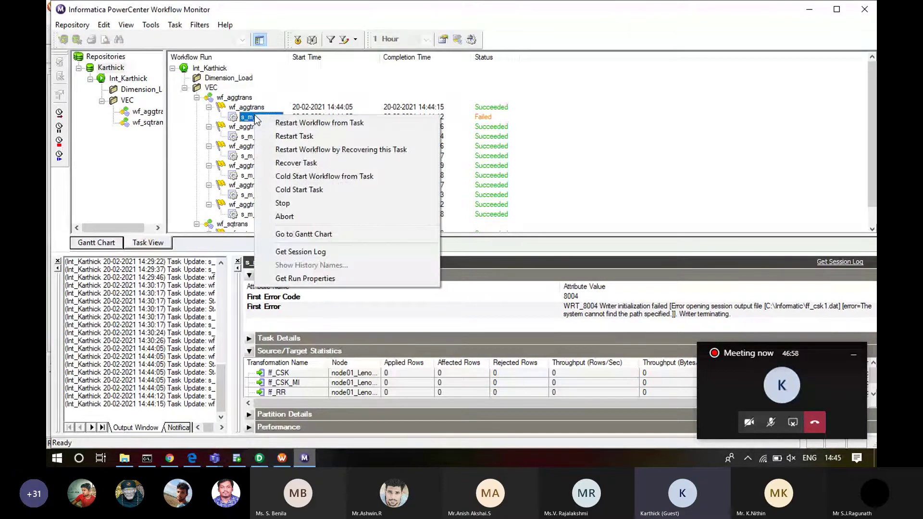
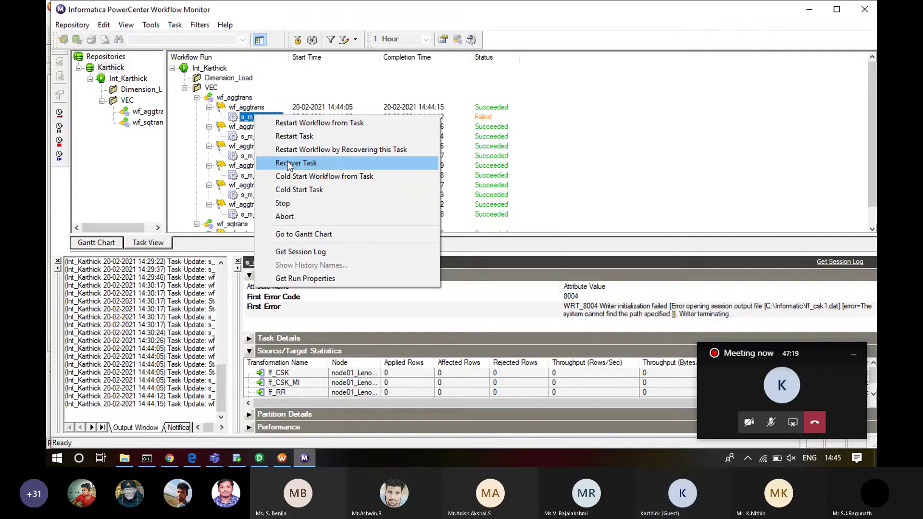
pyautogui.click(287, 163)
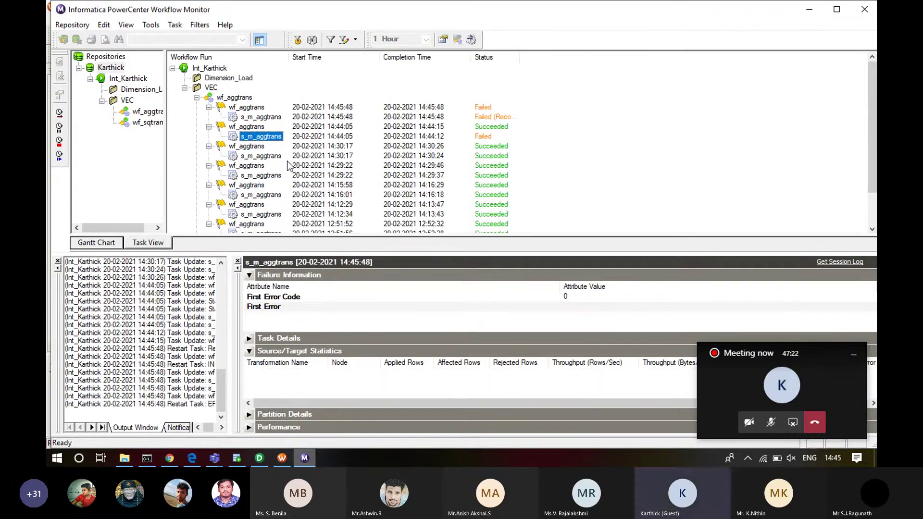
# - Try to fetch the session log of the s_m_aggtrans task from the 14:45:48 run
pyautogui.rightClick(270, 119)
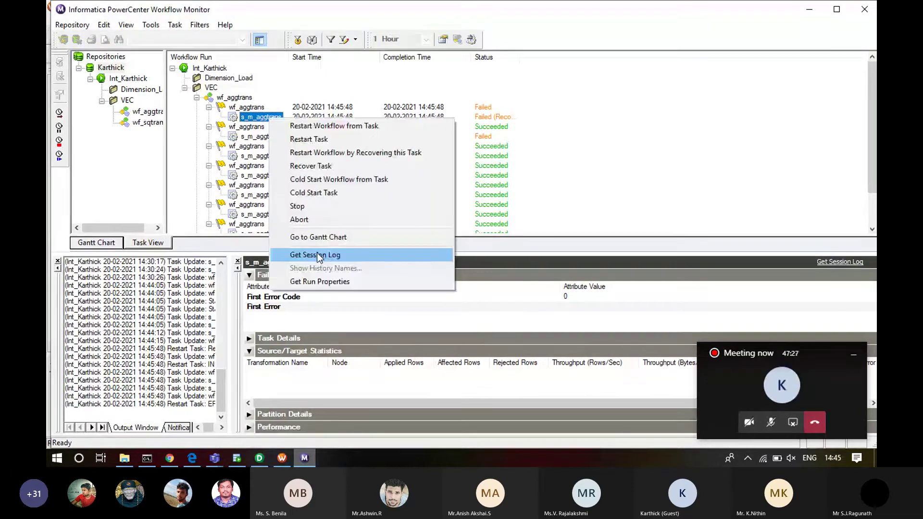
pyautogui.click(472, 296)
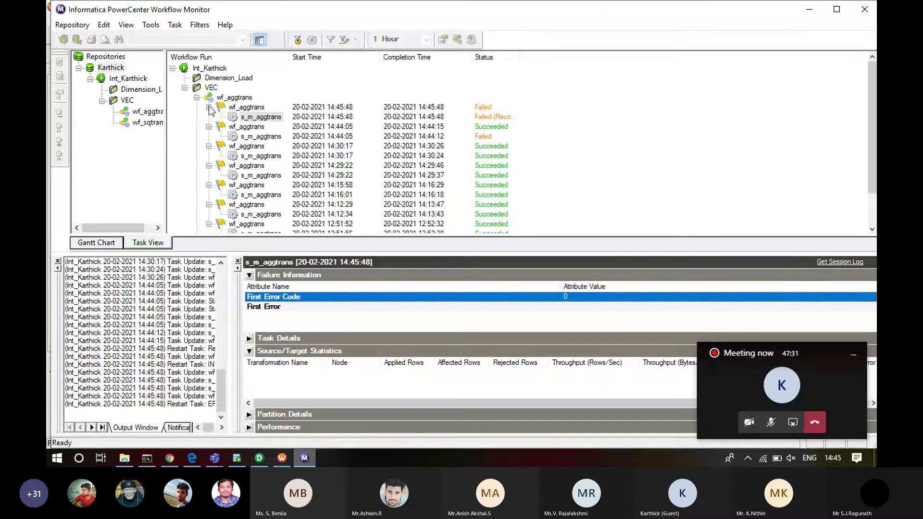
pyautogui.rightClick(253, 119)
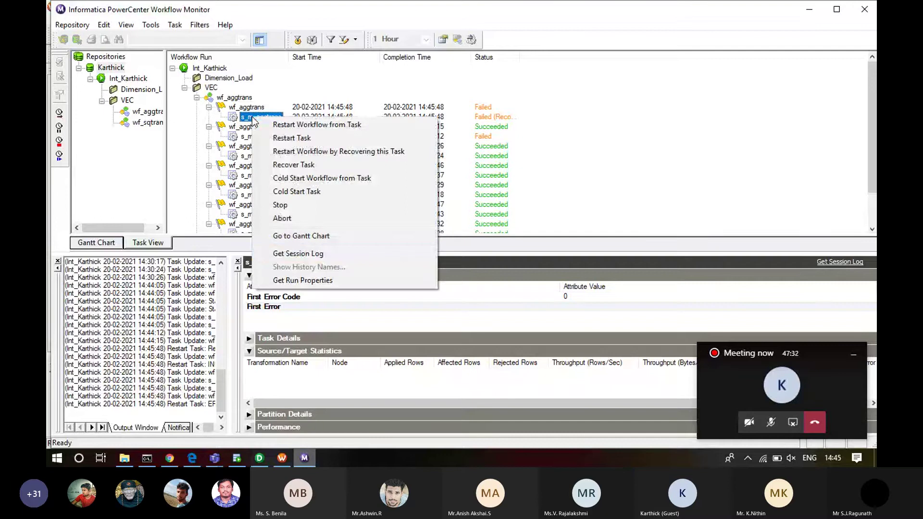
pyautogui.click(304, 251)
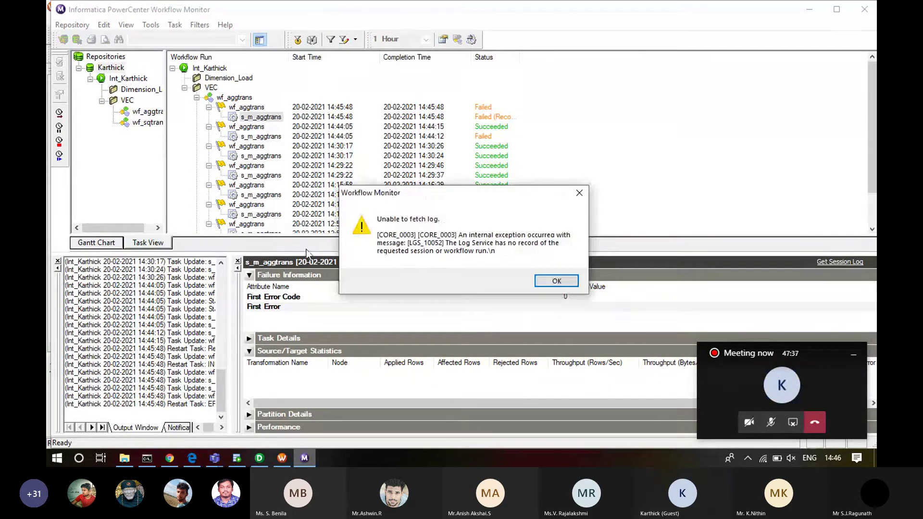
pyautogui.click(556, 280)
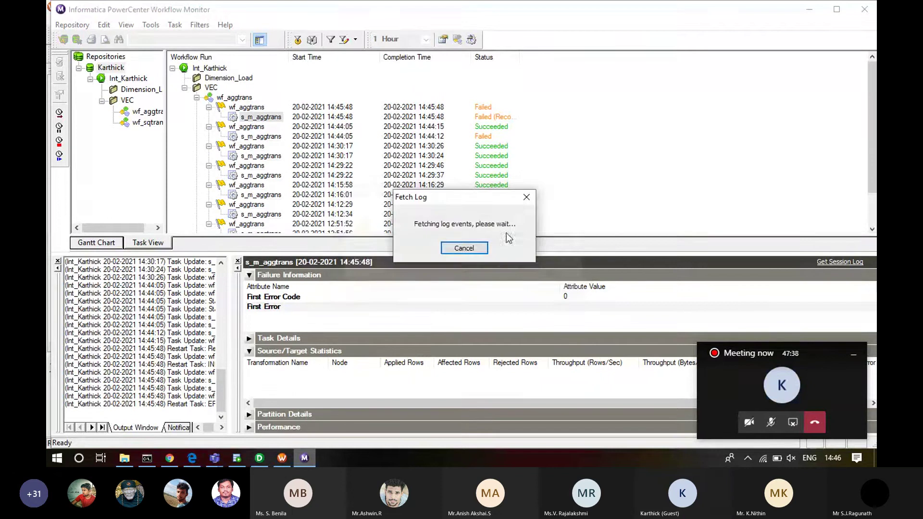
# - Restart the wf_aggtrans workflow from its 14:44:05 run
pyautogui.rightClick(267, 136)
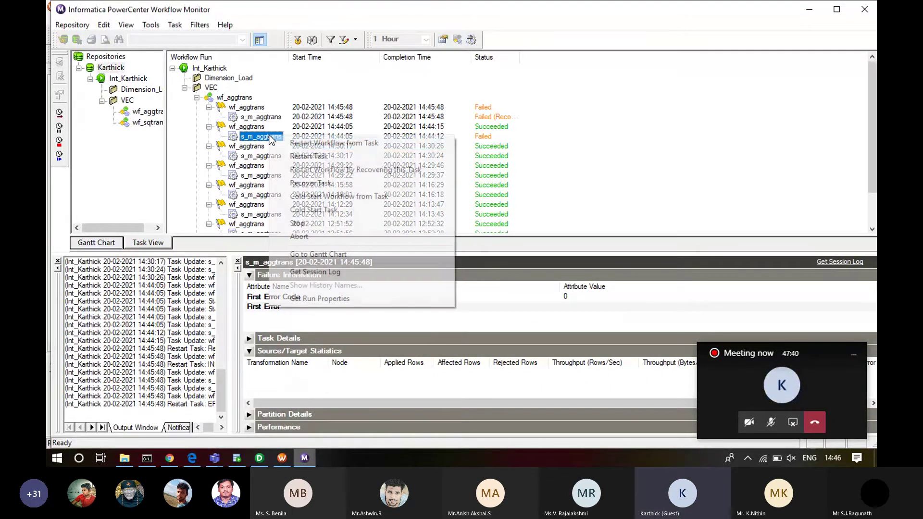
pyautogui.rightClick(253, 126)
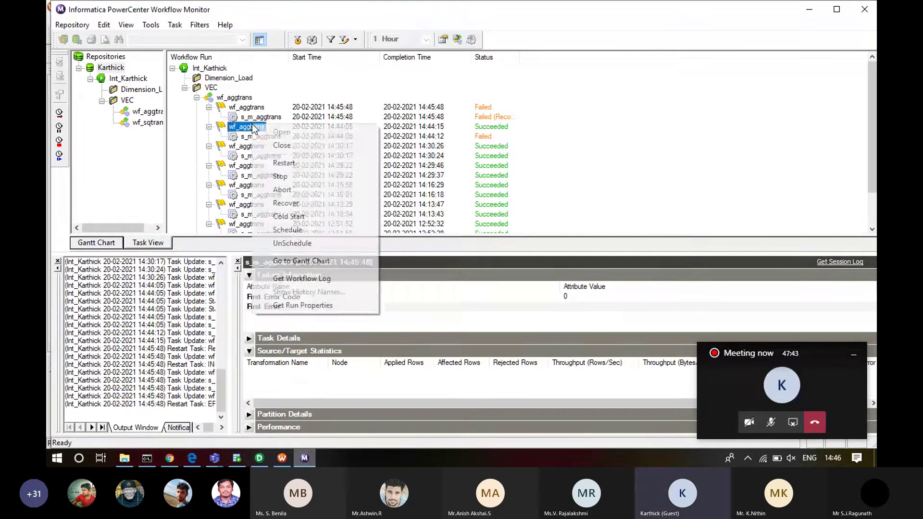
pyautogui.click(285, 163)
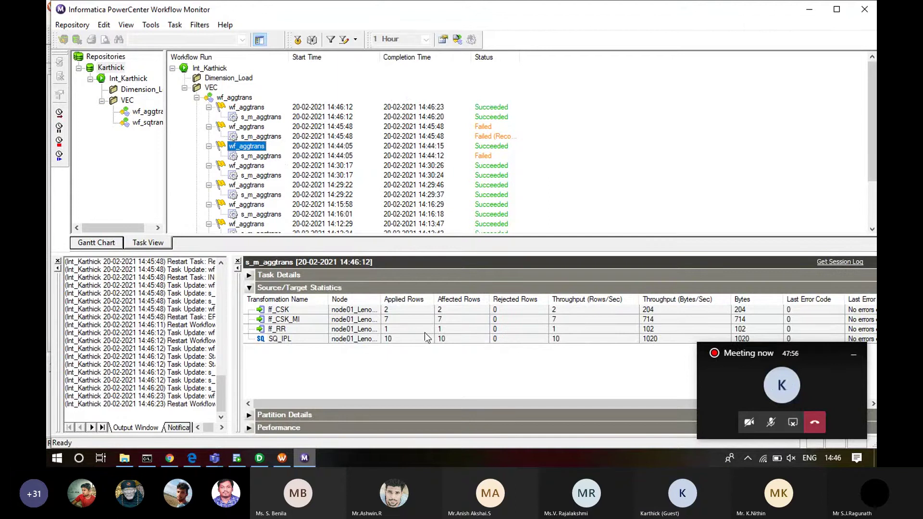
# - Review the applied rows of SQ_IPL, ff_CSK, ff_RR and ff_CSK_MI in the source/target statistics of the 14:46:12 run
pyautogui.click(412, 338)
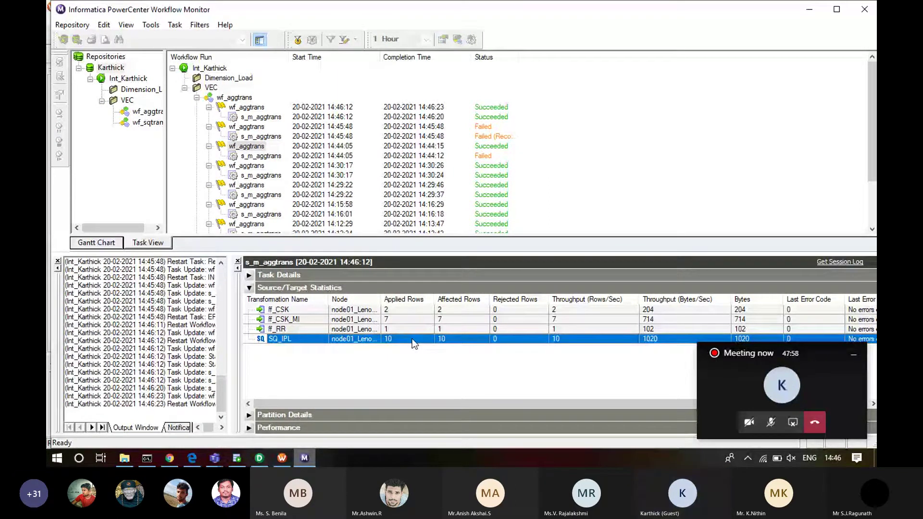
pyautogui.click(394, 310)
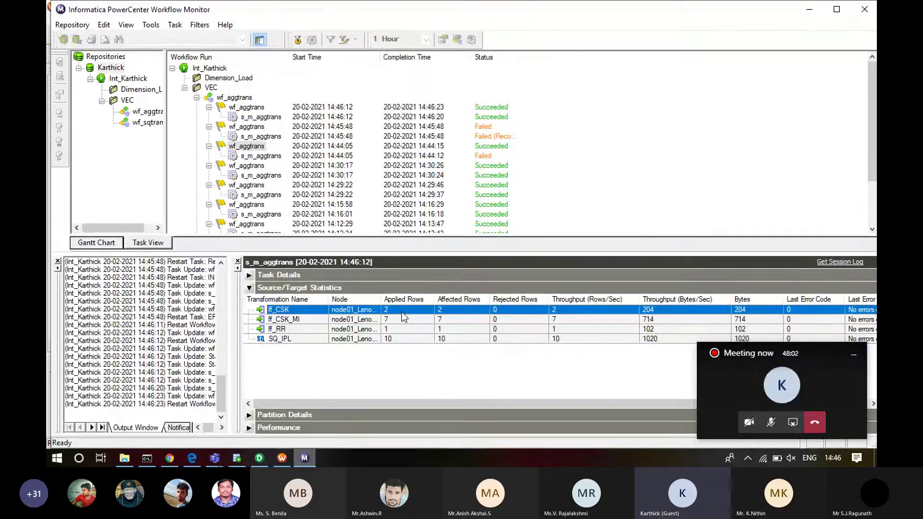
pyautogui.click(398, 329)
pyautogui.click(391, 321)
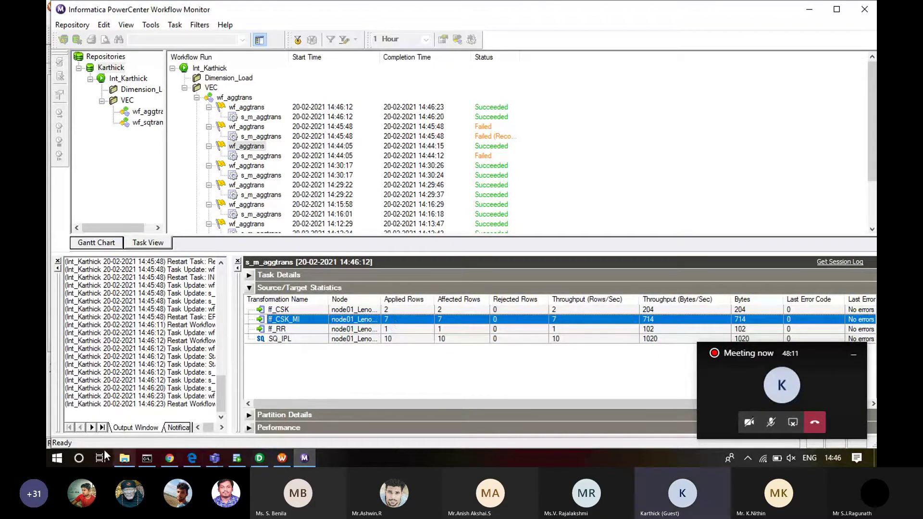
# - In SQL Developer, add ORDER BY 2 to the SELECT * FROM IPL query and select the whole statement
pyautogui.click(236, 458)
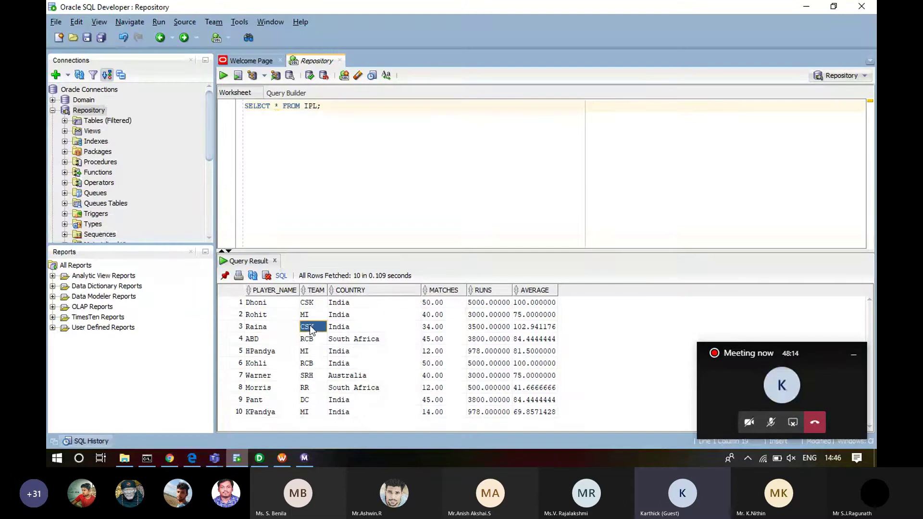
pyautogui.click(317, 106)
pyautogui.press('Return')
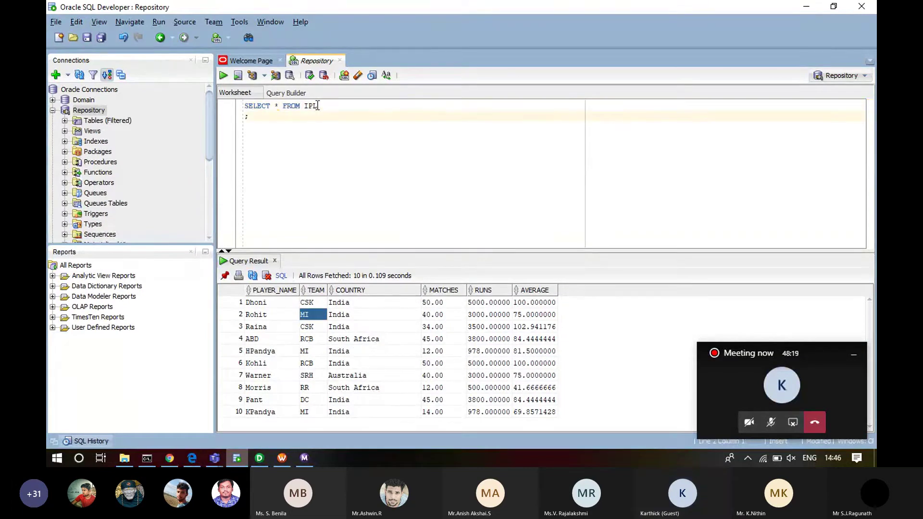
pyautogui.write('ORDER ')
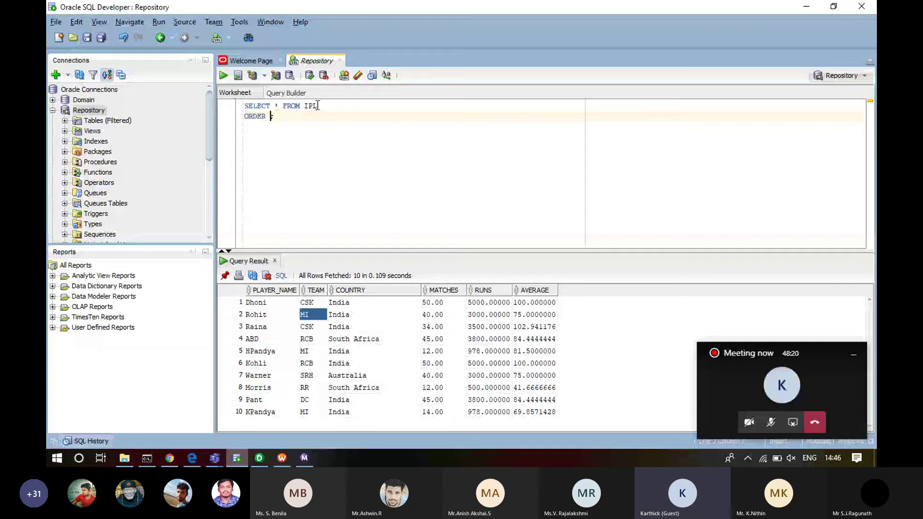
pyautogui.write('BY 2;')
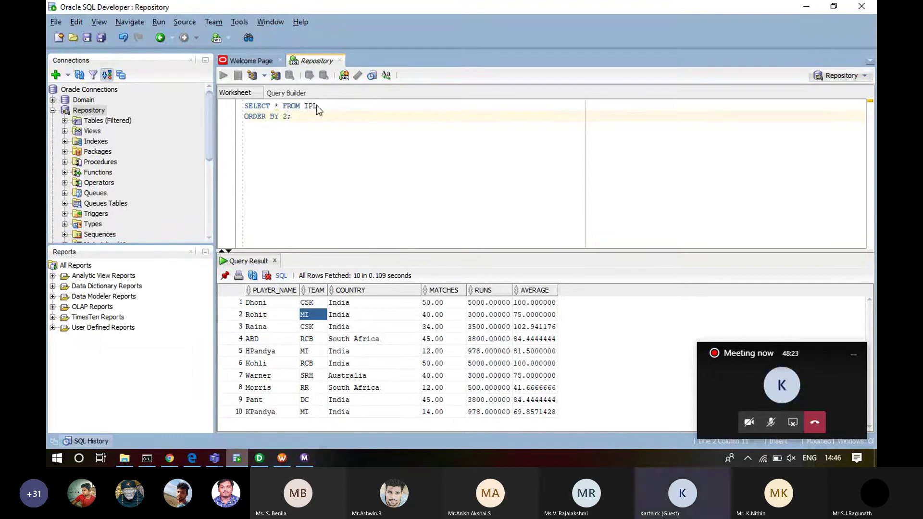
pyautogui.hotkey('ctrl', 'a')
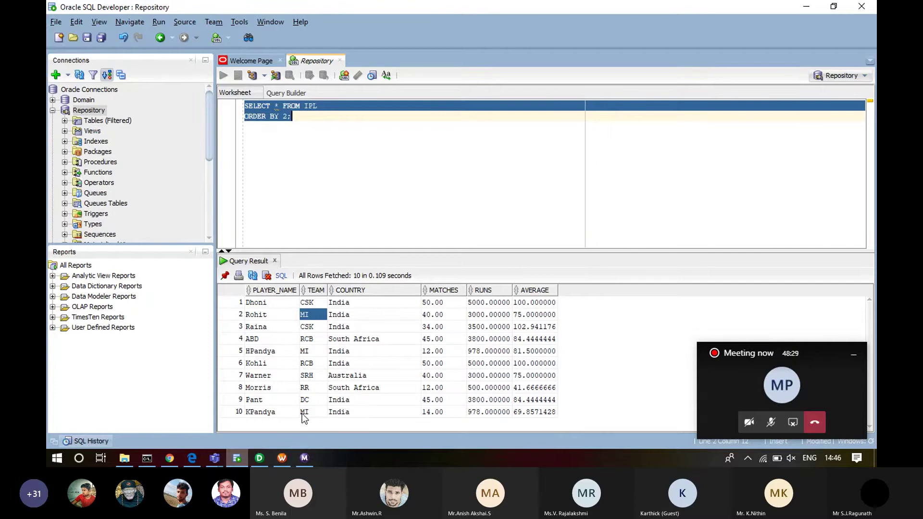
# - In File Explorer's C:\Informatica folder, check the contents of ff_csk1.dat, ff_rr.dat and ff_otherteams.dat one after another
pyautogui.click(126, 459)
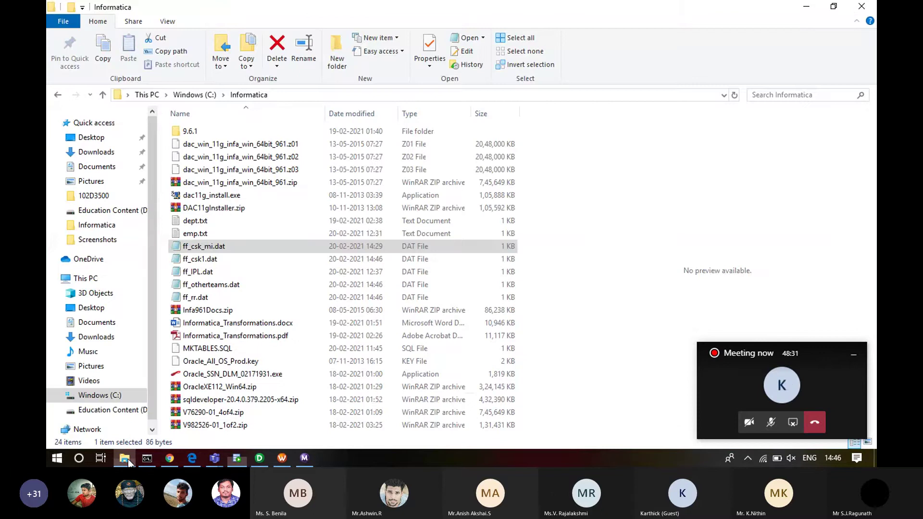
pyautogui.click(218, 259)
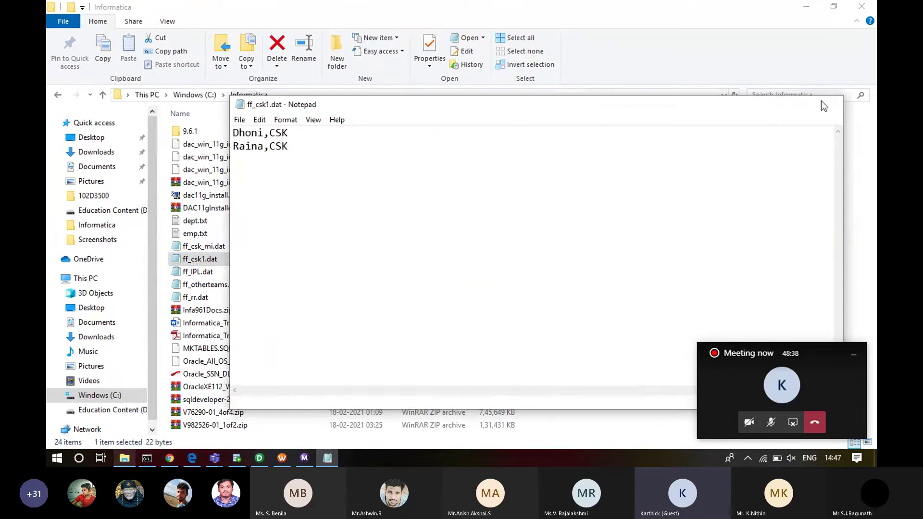
pyautogui.click(828, 105)
pyautogui.doubleClick(203, 296)
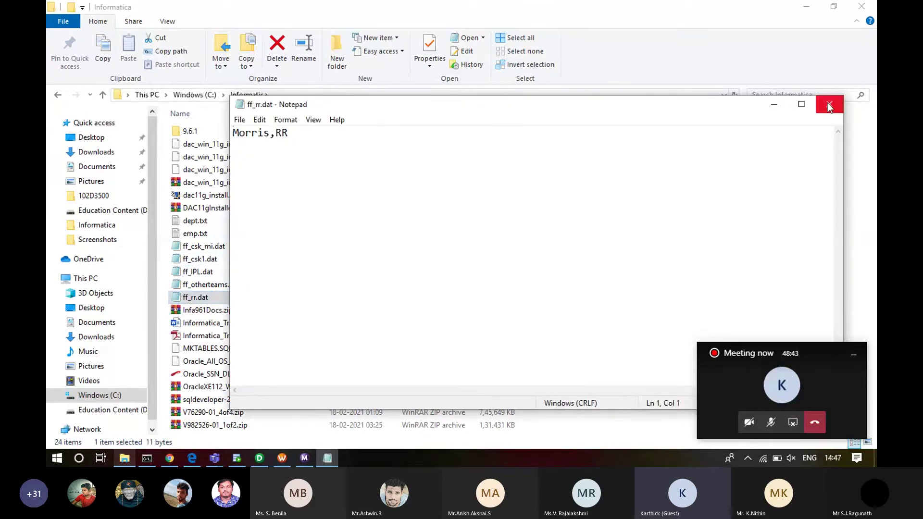
pyautogui.click(829, 105)
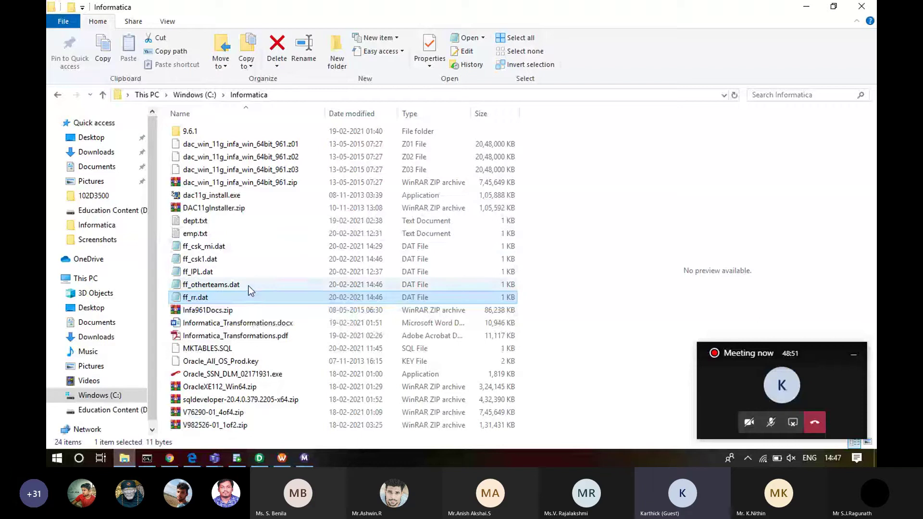
pyautogui.doubleClick(248, 285)
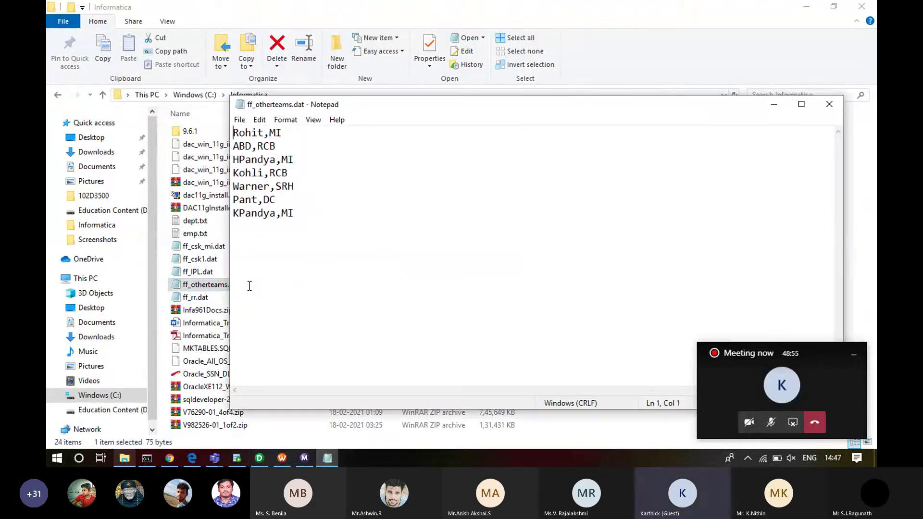
pyautogui.click(838, 106)
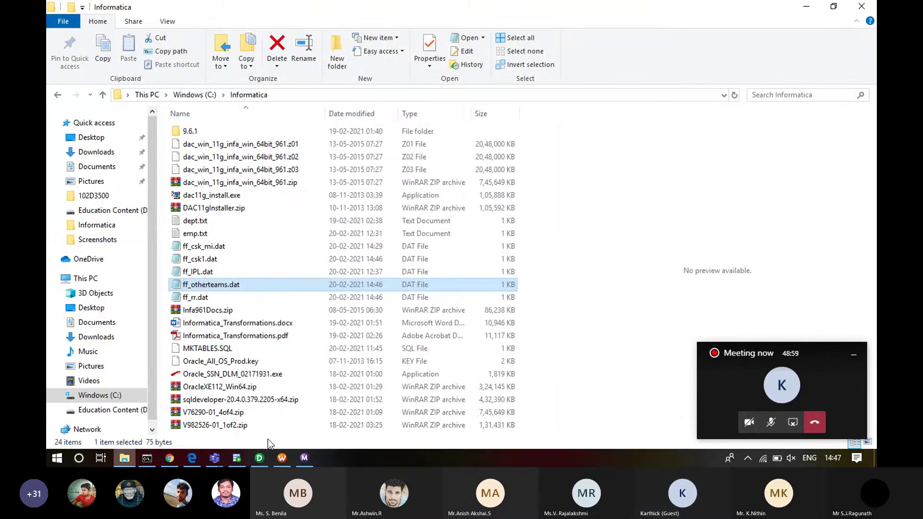
# - Back in SQL Developer, run the IPL query sorted by its second column and examine the rows by team, including RR
pyautogui.click(238, 459)
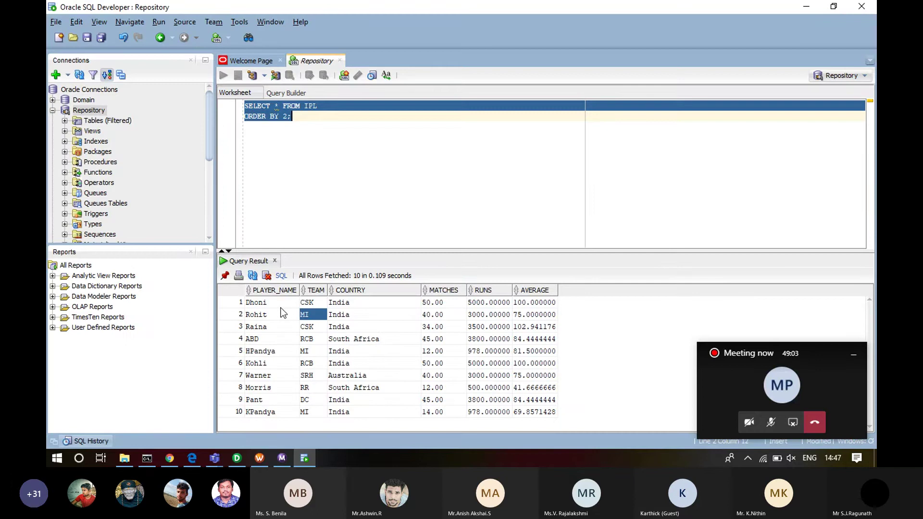
pyautogui.hotkey('ctrl', 'Return')
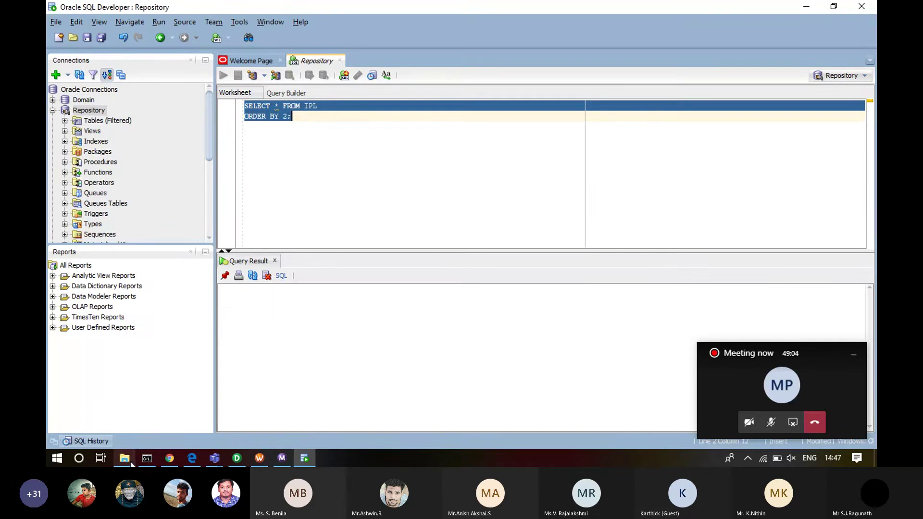
pyautogui.click(125, 459)
pyautogui.click(131, 463)
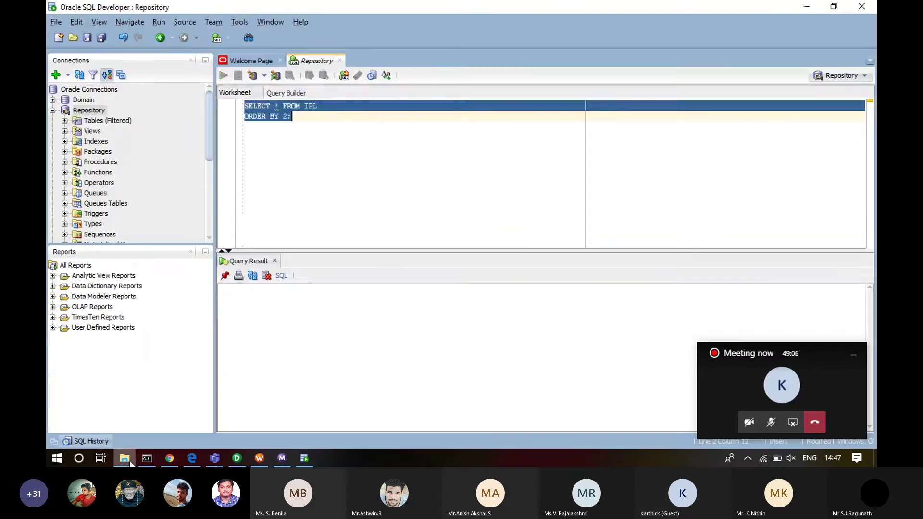
pyautogui.click(381, 121)
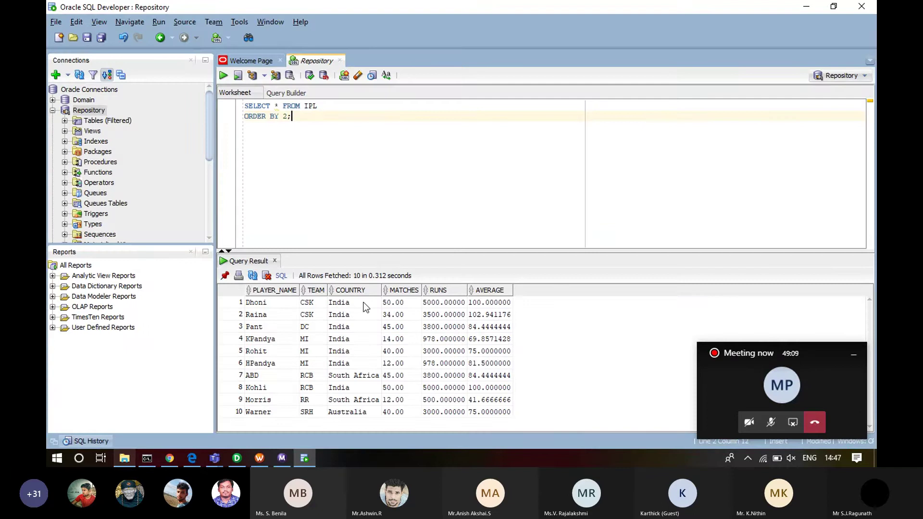
pyautogui.click(310, 400)
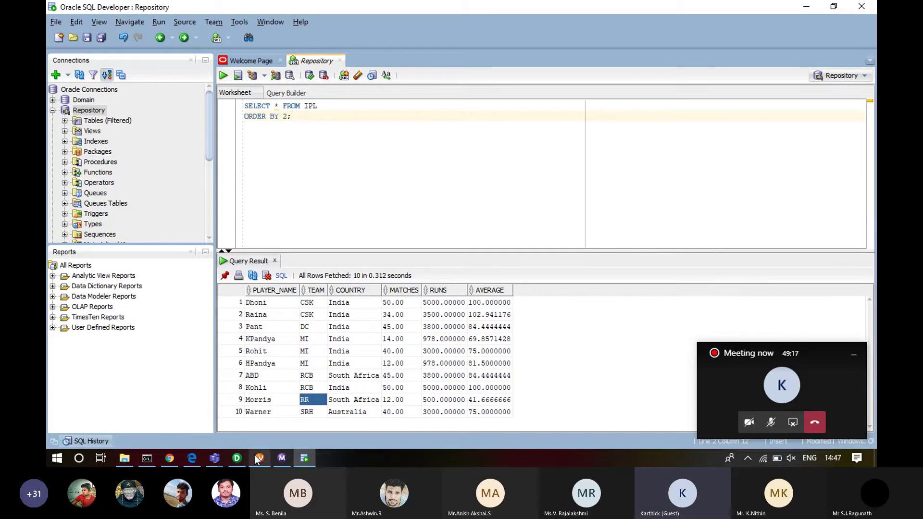
# - Reopen ff_otherteams.dat from C:\Informatica in File Explorer, compare its rows with the sorted query output, and close it
pyautogui.click(124, 462)
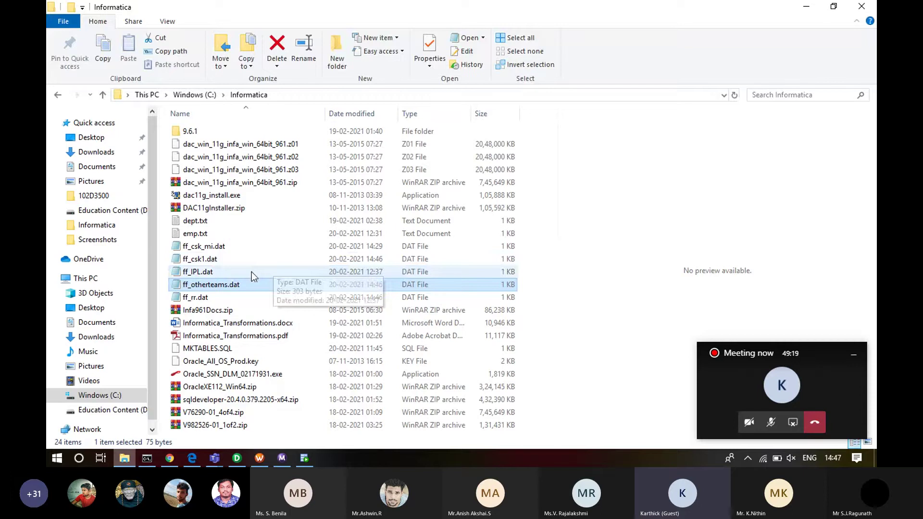
pyautogui.click(243, 285)
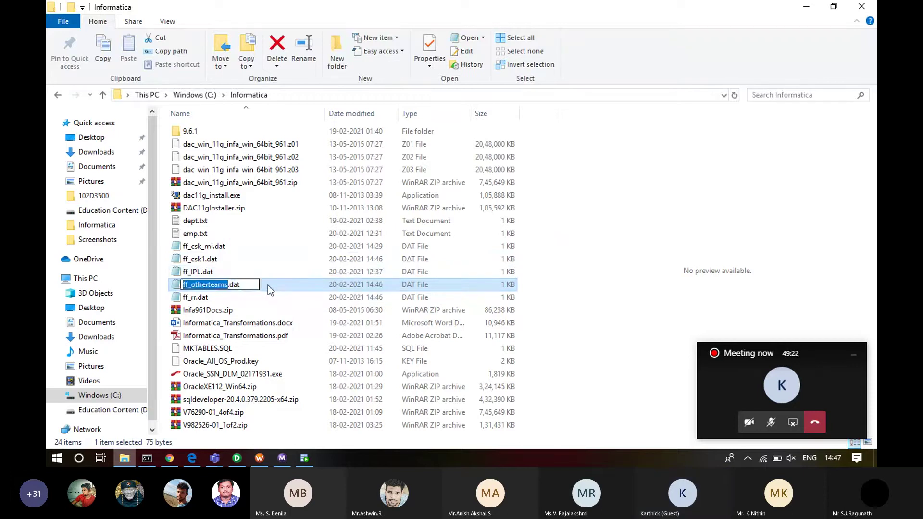
pyautogui.press('Return')
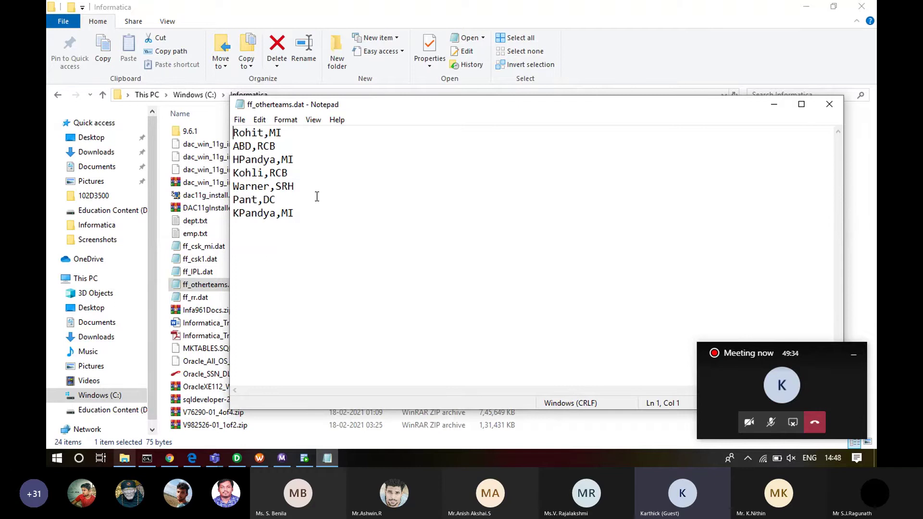
pyautogui.click(827, 112)
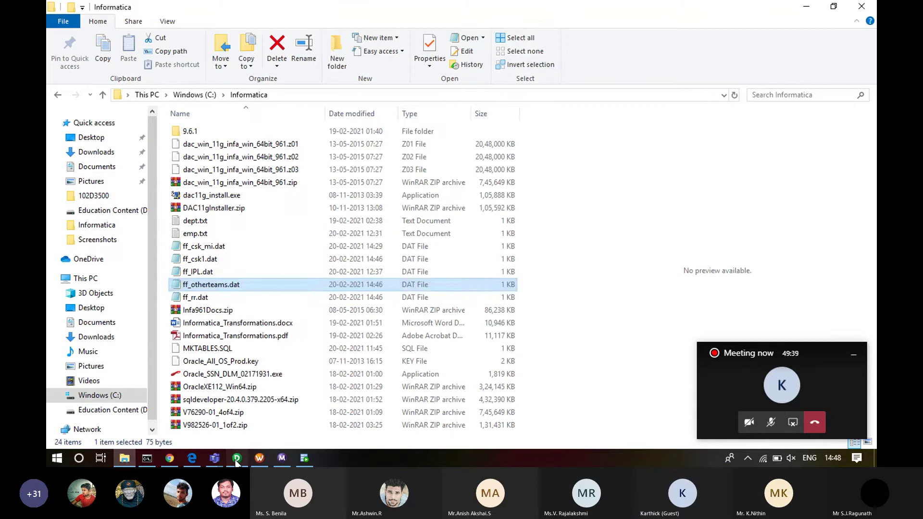
# - In PowerCenter Designer, review the m_aggtrans router's links to its flat-file targets, and select the router with the ff_CSK and ff_RR targets
pyautogui.click(237, 458)
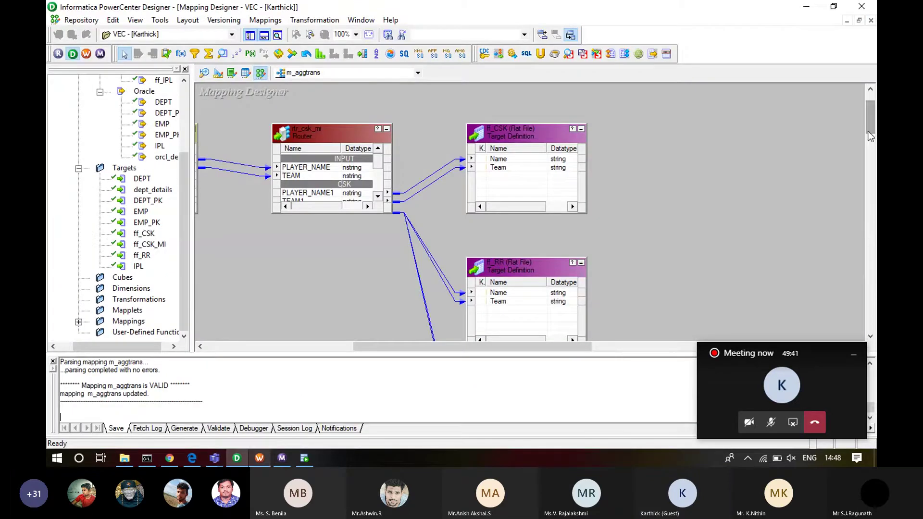
pyautogui.moveTo(870, 120); pyautogui.dragTo(865, 150)
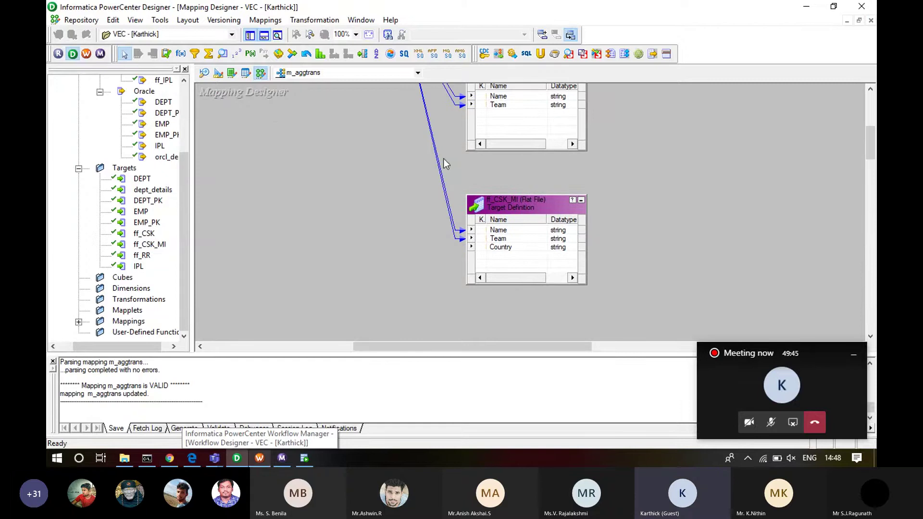
pyautogui.moveTo(867, 139); pyautogui.dragTo(868, 117)
pyautogui.scroll(-1, 868, 117)
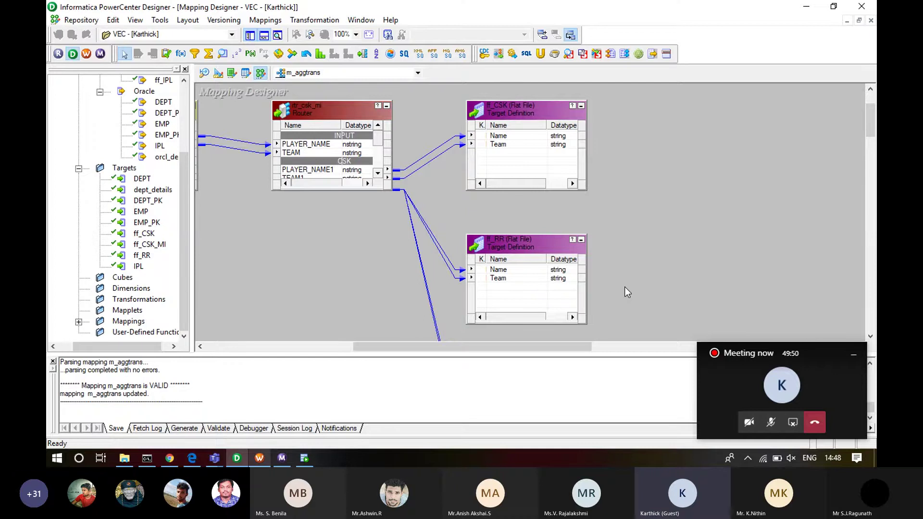
pyautogui.moveTo(624, 286)
pyautogui.mouseDown()
pyautogui.moveTo(327, 125)
pyautogui.moveTo(258, 99)
pyautogui.mouseUp()
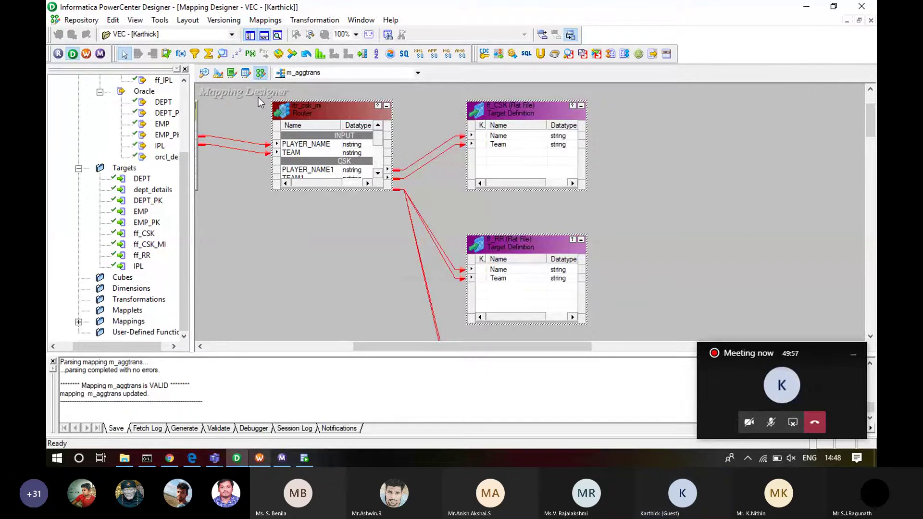
# - Delete the router, ff_CSK and ff_RR from m_aggtrans, and move the ff_CSK_MI target up level with the source qualifier
pyautogui.press('Delete')
pyautogui.press('Return')
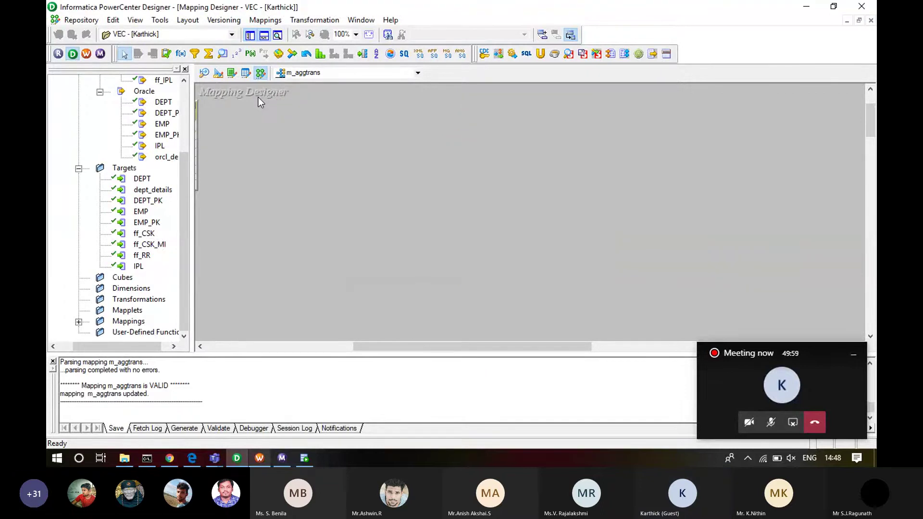
pyautogui.click(870, 336)
pyautogui.click(869, 336)
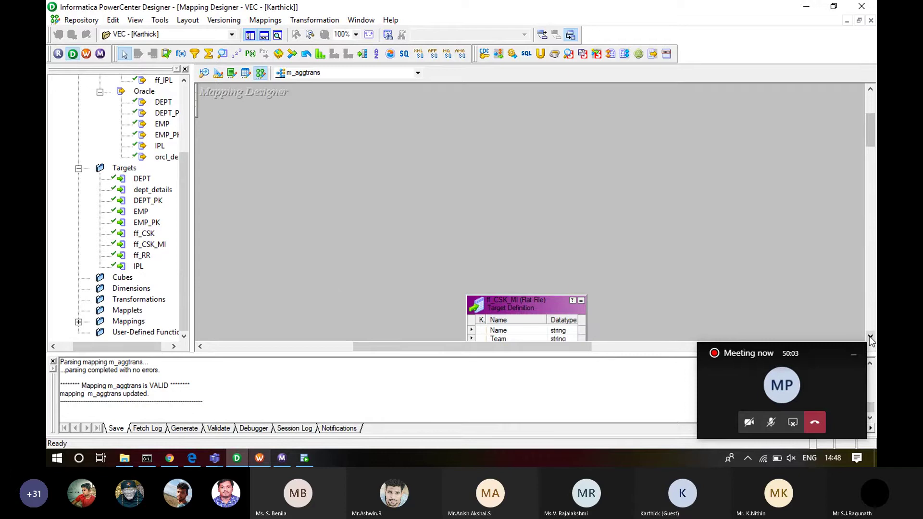
pyautogui.click(536, 301)
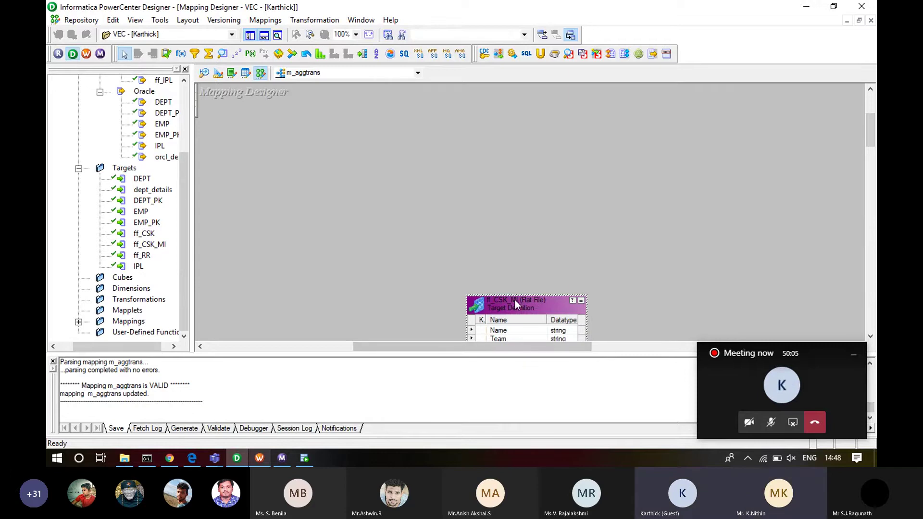
pyautogui.moveTo(513, 303); pyautogui.dragTo(432, 110)
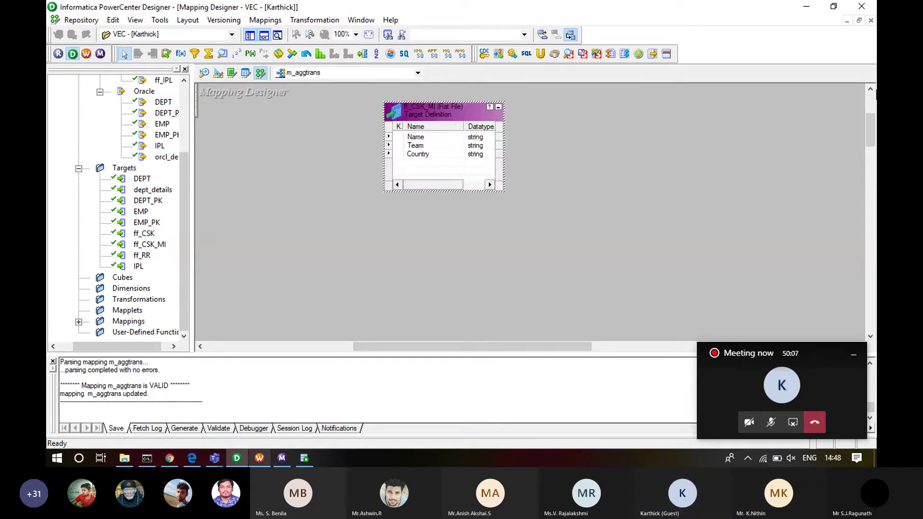
pyautogui.click(870, 88)
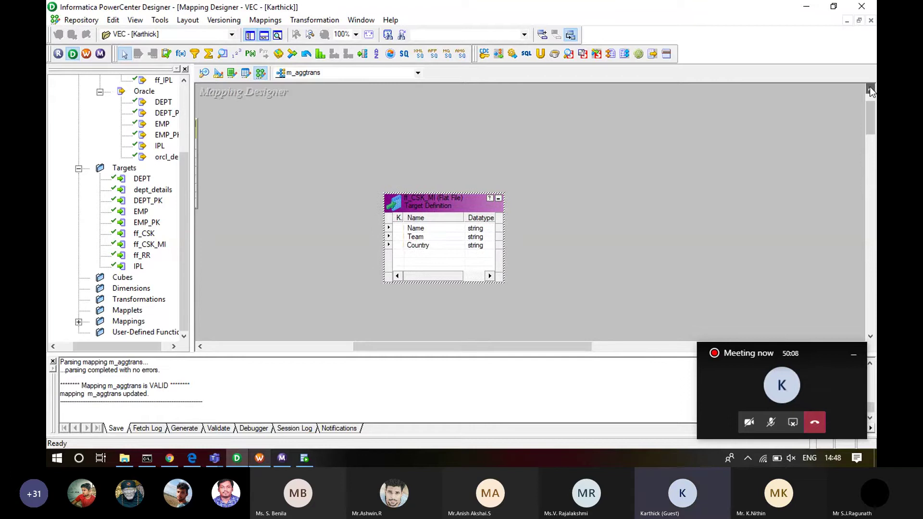
pyautogui.moveTo(450, 208); pyautogui.dragTo(526, 141)
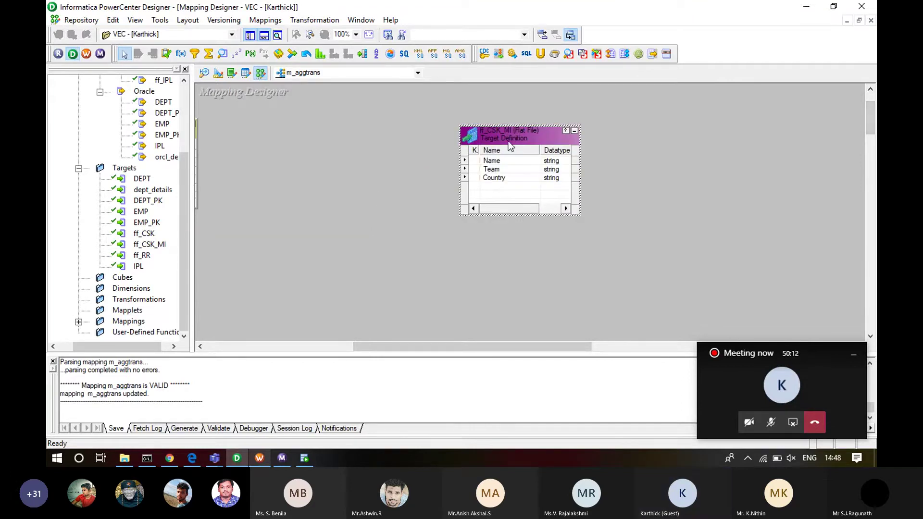
# - Create a Sorter transformation named srt_team in the m_aggtrans mapping
pyautogui.click(251, 22)
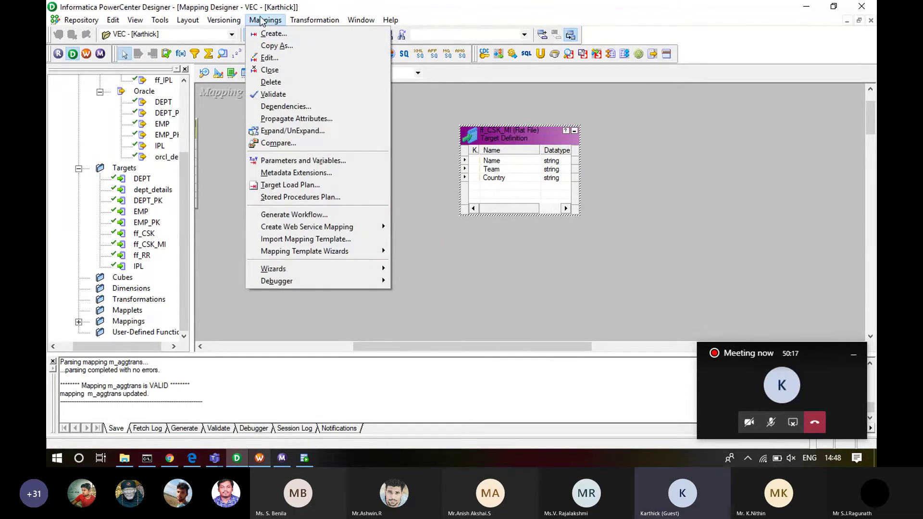
pyautogui.click(262, 21)
pyautogui.click(301, 22)
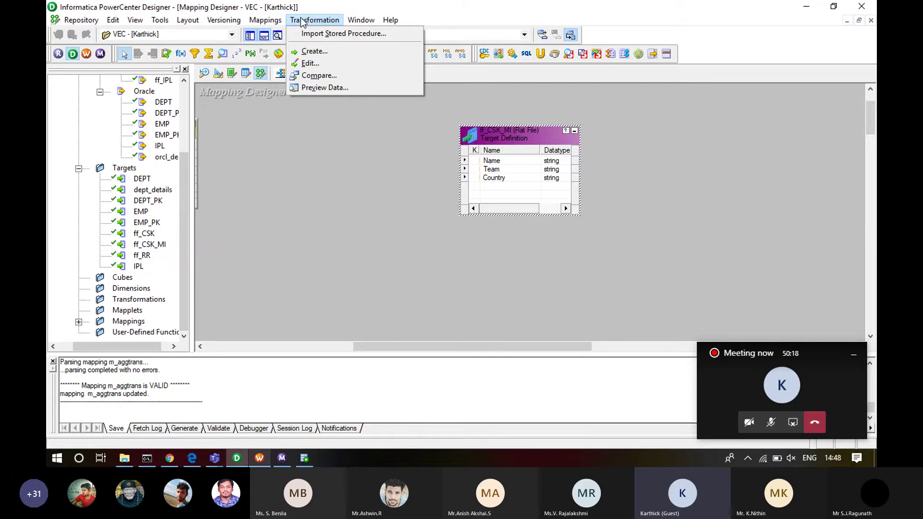
pyautogui.click(308, 52)
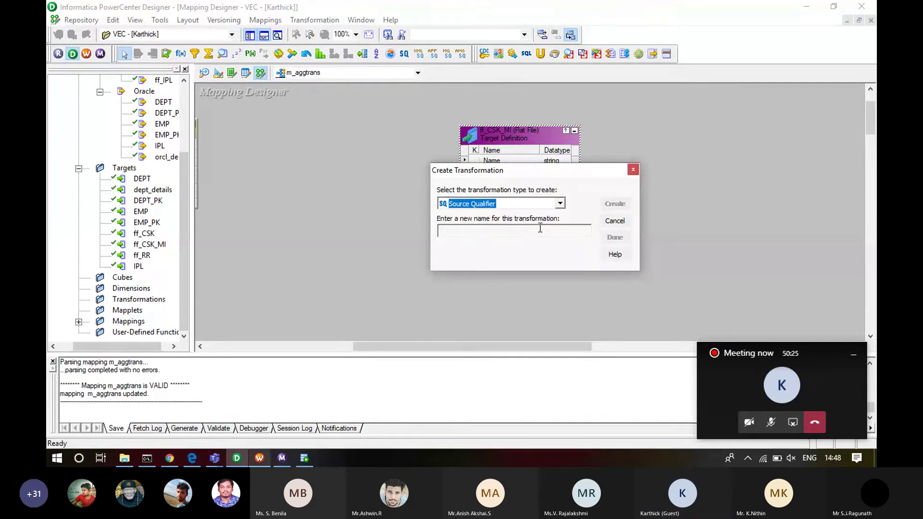
pyautogui.click(560, 203)
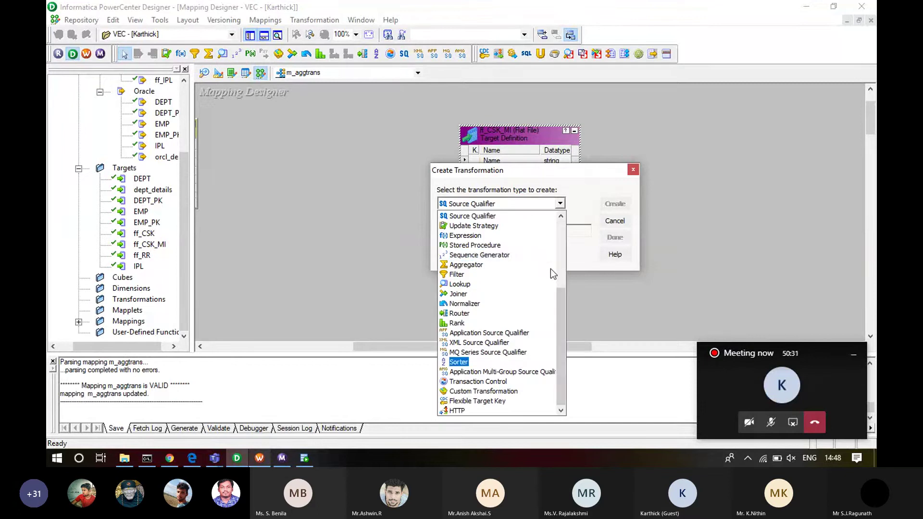
pyautogui.scroll(-4, 550, 269)
pyautogui.click(471, 247)
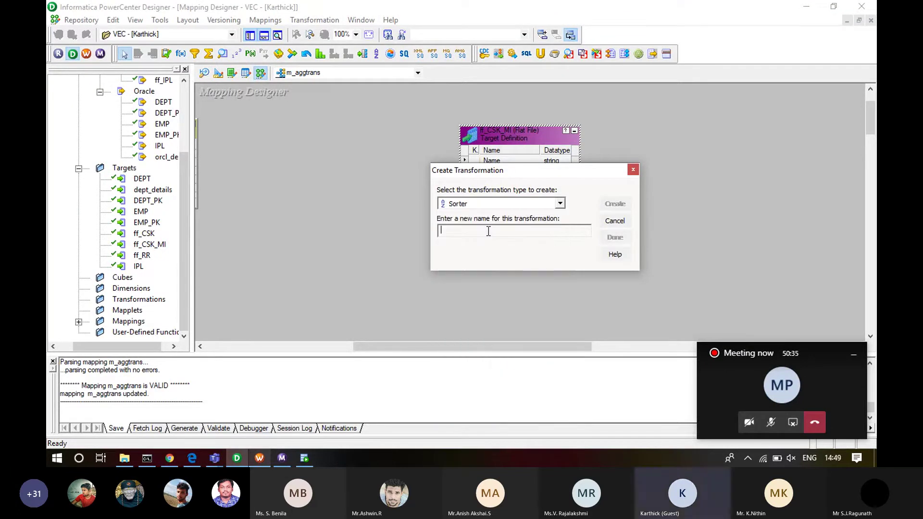
pyautogui.write('srt_team')
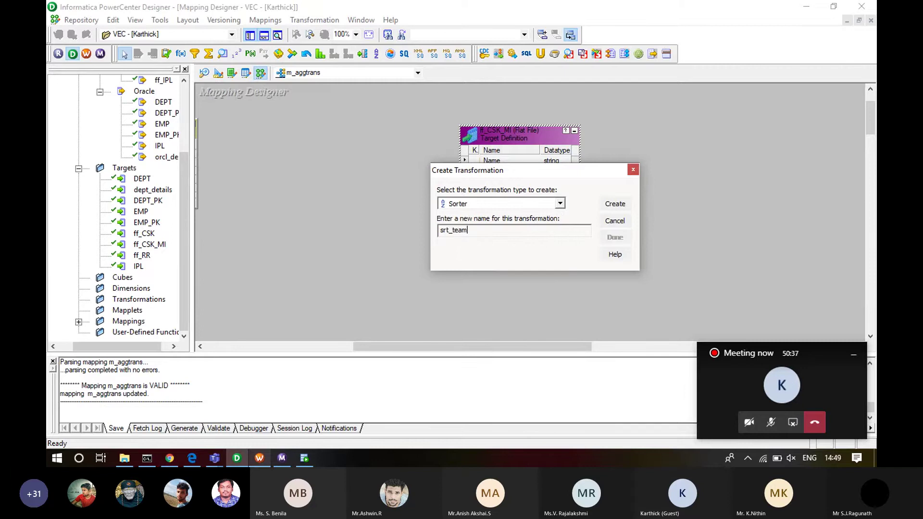
pyautogui.click(617, 204)
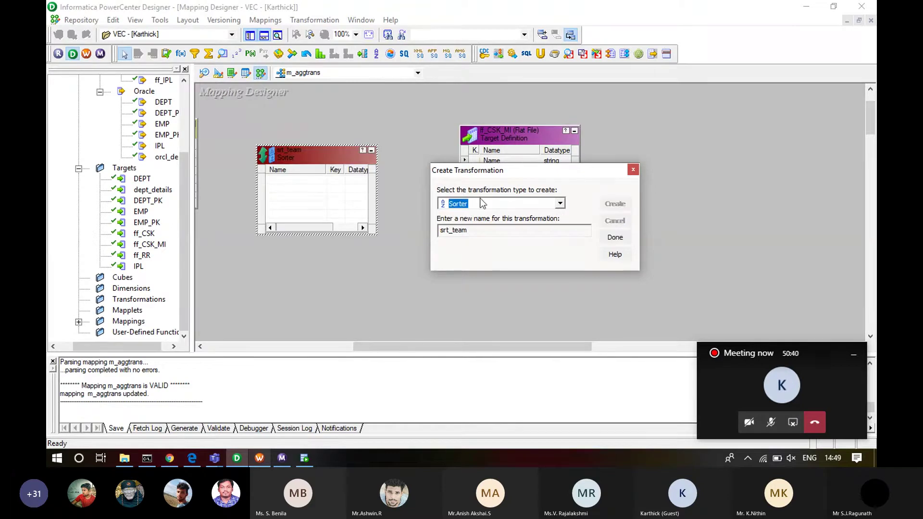
pyautogui.click(602, 238)
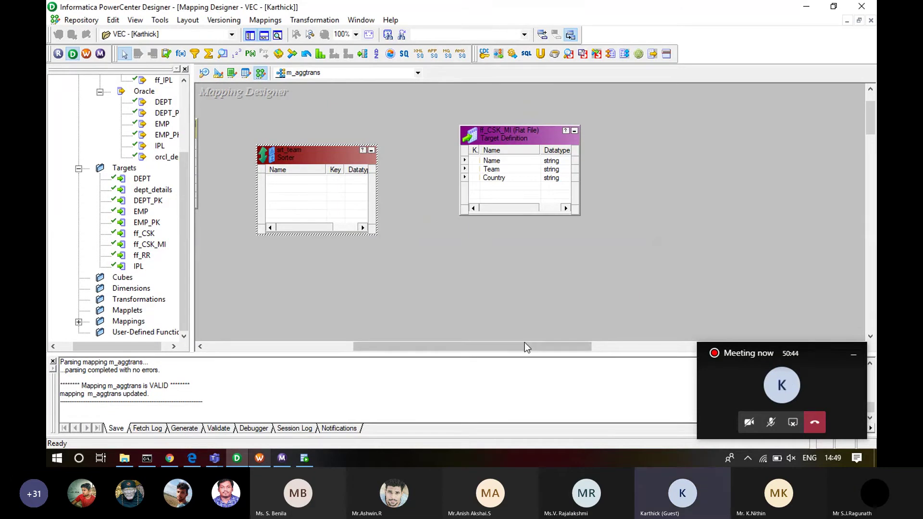
# - Place srt_team level with SQ_IPL and link PLAYER_NAME, TEAM and COUNTRY from the source qualifier into it
pyautogui.moveTo(525, 343); pyautogui.dragTo(479, 313)
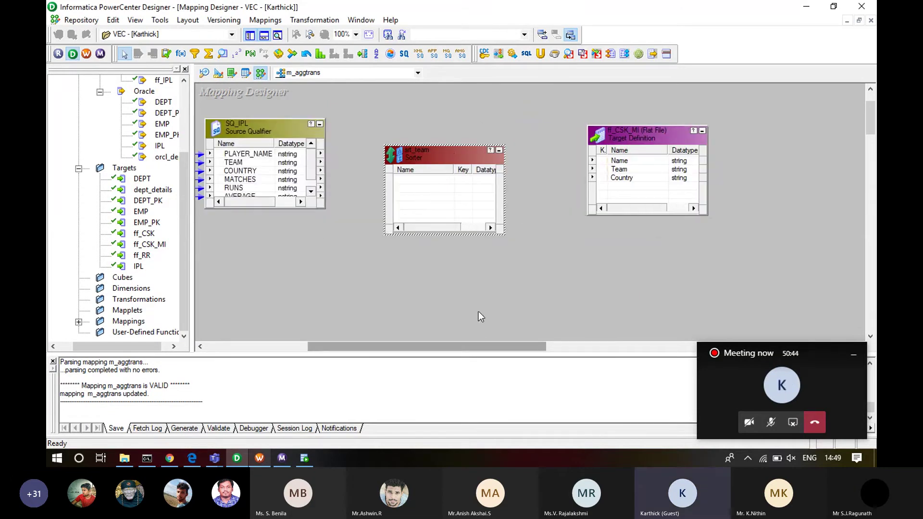
pyautogui.moveTo(454, 154); pyautogui.dragTo(461, 130)
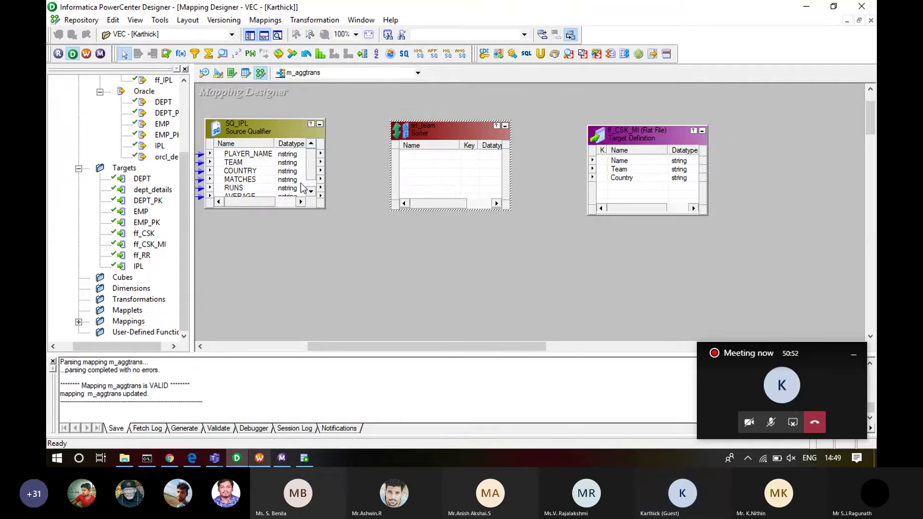
pyautogui.click(255, 157)
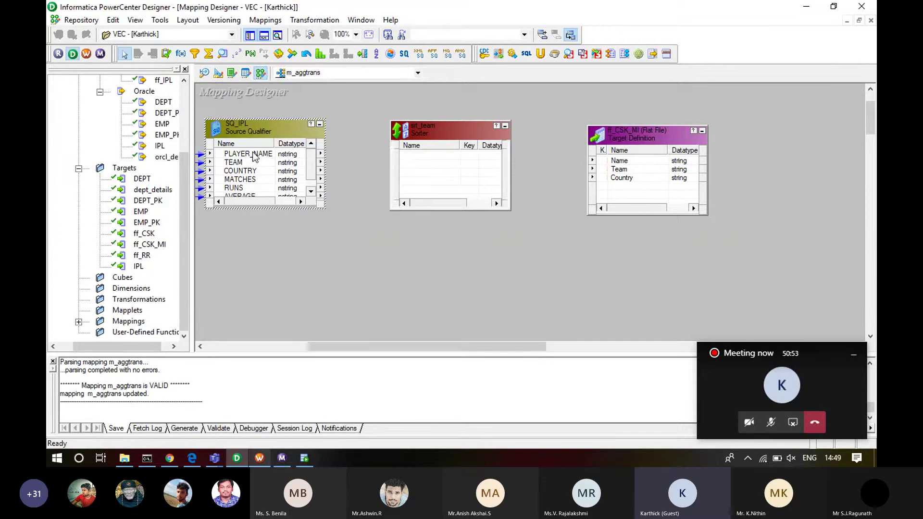
pyautogui.click(255, 154)
pyautogui.hotkey('shift', 'Down')
pyautogui.hotkey('shift', 'Down')
pyautogui.moveTo(253, 157); pyautogui.dragTo(440, 157)
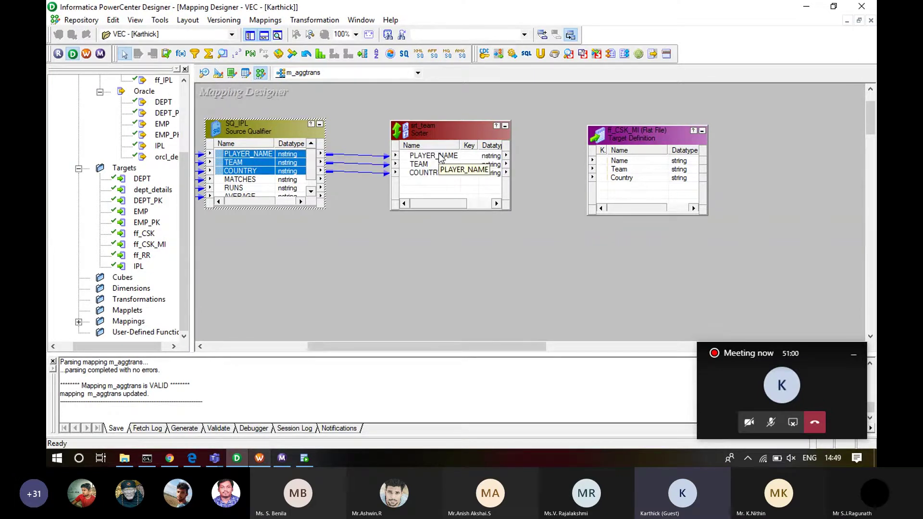
# - Link the sorter's PLAYER_NAME, TEAM and COUNTRY ports to Name, Team and Country in the ff_CSK_MI target
pyautogui.click(440, 157)
pyautogui.keyDown('shift'); pyautogui.click(442, 174); pyautogui.keyUp('shift')
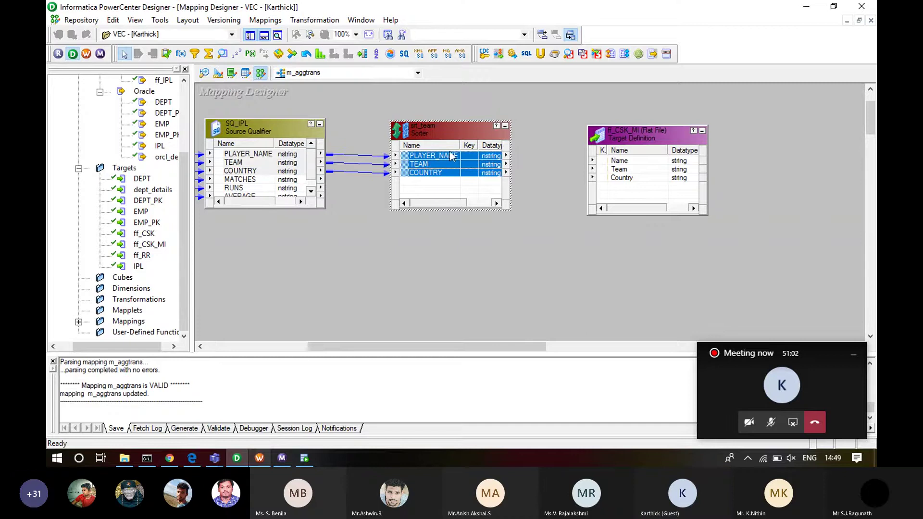
pyautogui.moveTo(437, 168); pyautogui.dragTo(609, 168)
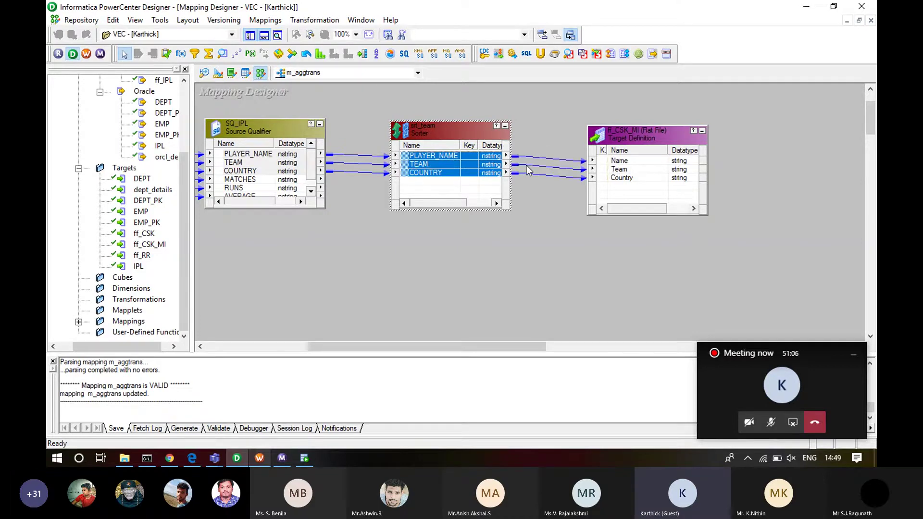
# - Review the srt_team sorter's properties, mark its TEAM and COUNTRY ports as ascending sort keys, and apply the changes
pyautogui.doubleClick(453, 128)
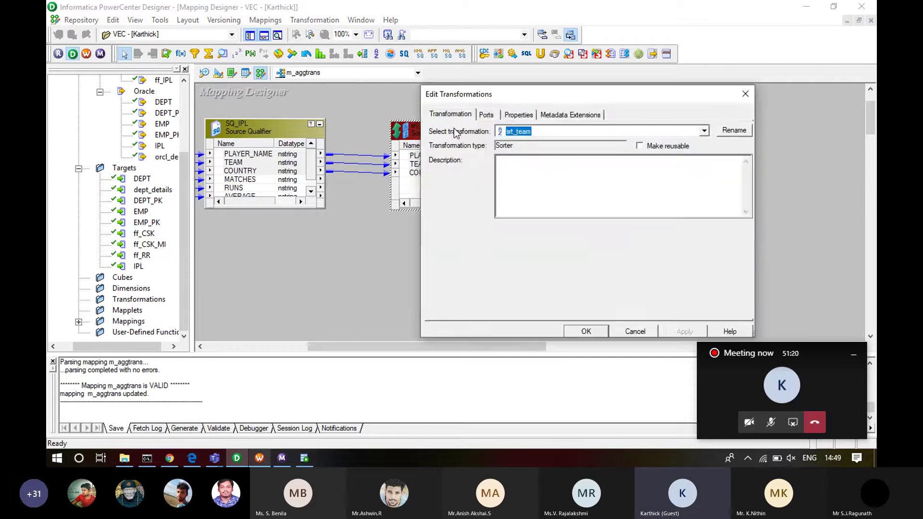
pyautogui.click(507, 116)
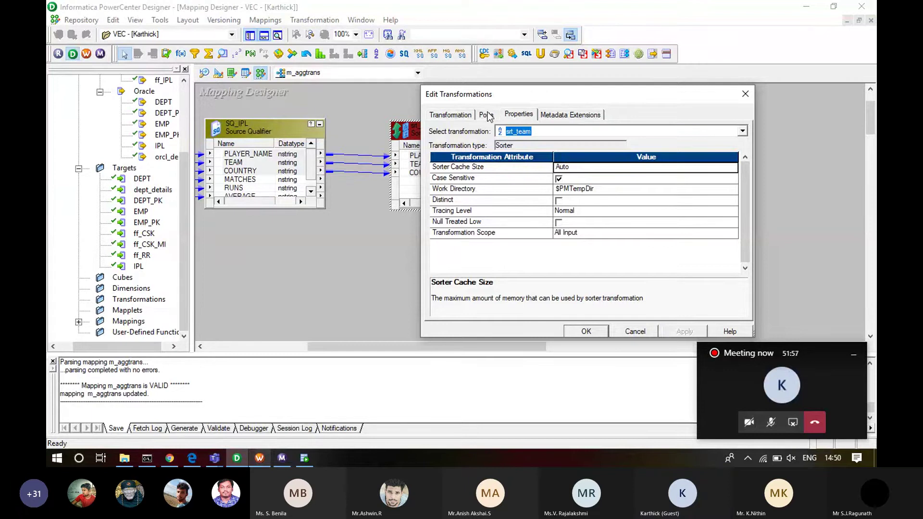
pyautogui.click(558, 179)
pyautogui.click(485, 117)
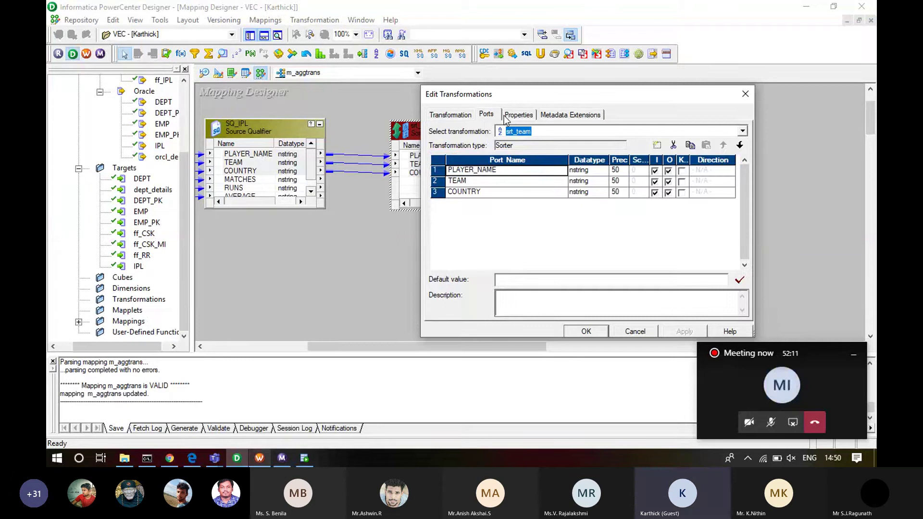
pyautogui.click(450, 114)
pyautogui.click(506, 116)
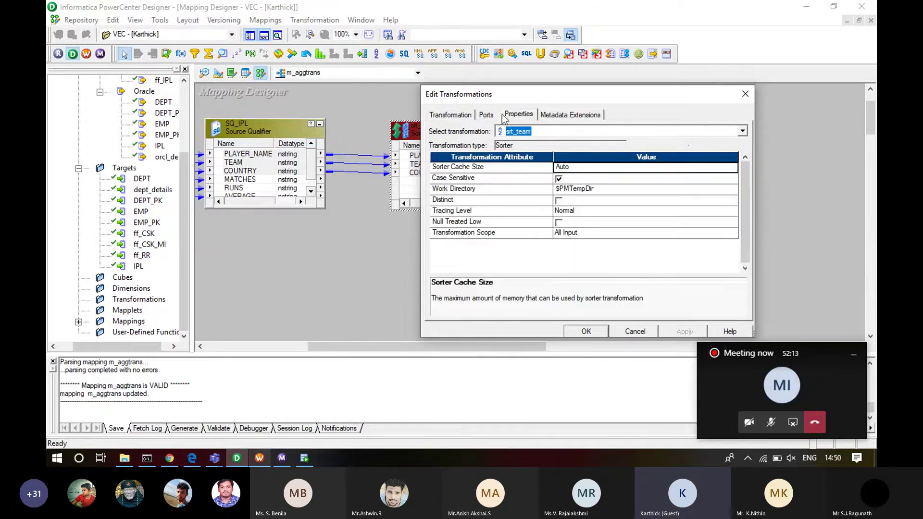
pyautogui.click(487, 116)
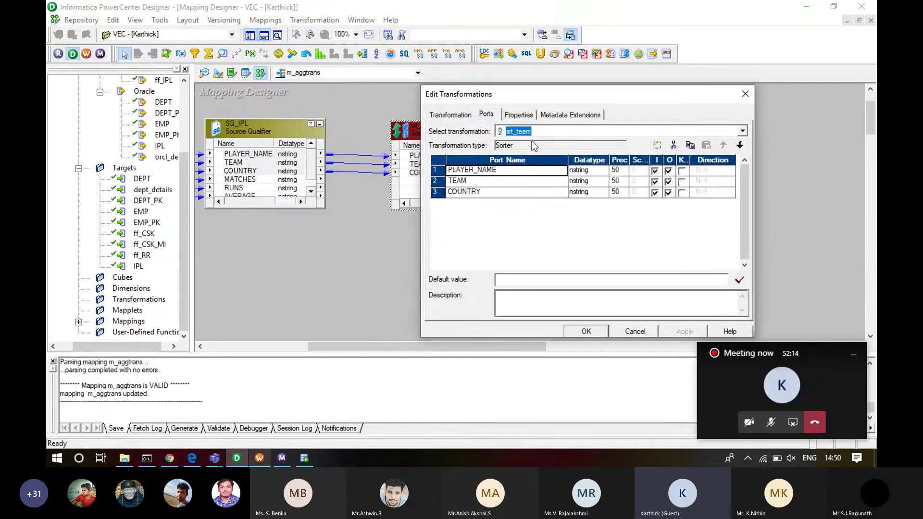
pyautogui.click(681, 182)
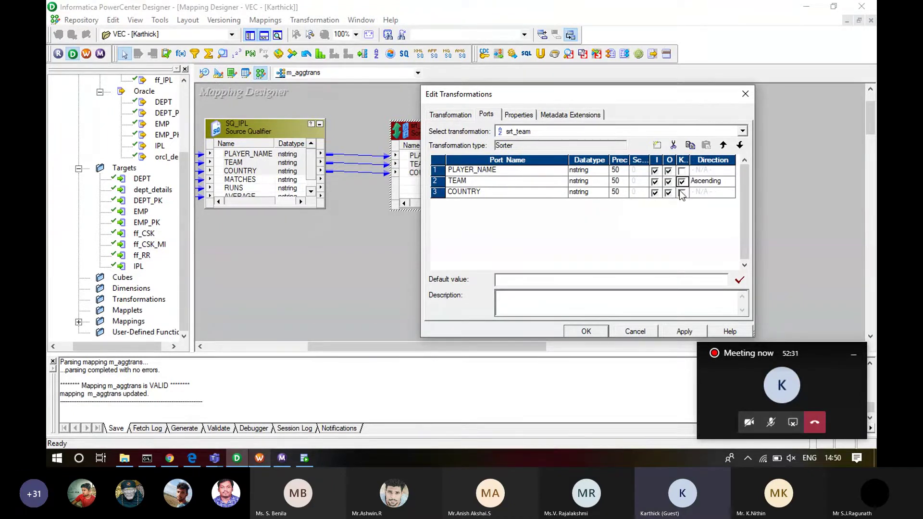
pyautogui.click(682, 194)
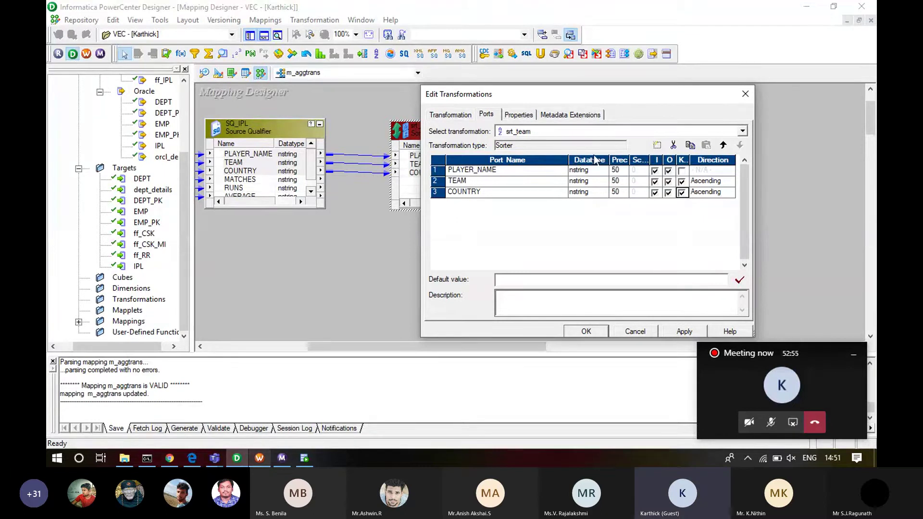
pyautogui.click(672, 333)
pyautogui.click(586, 331)
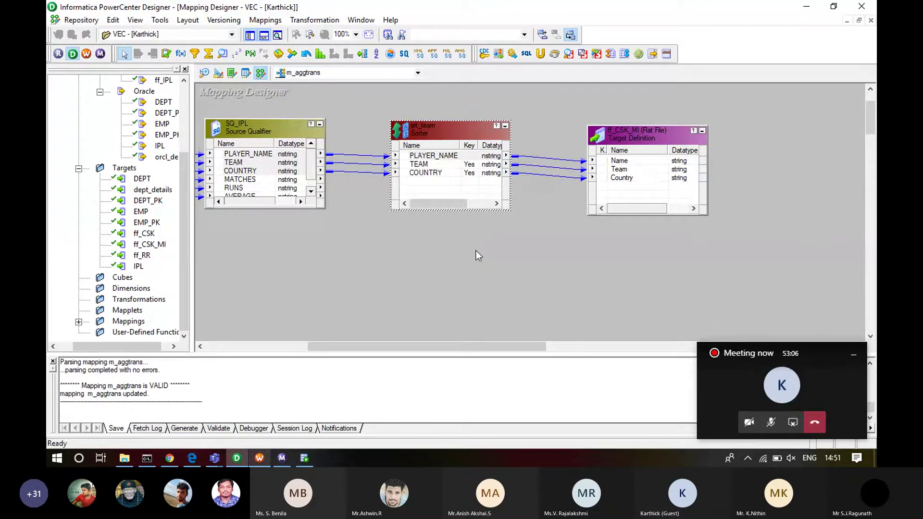
# - Switch to PowerCenter Workflow Manager, refresh the mapping of the s_m_aggtrans session in wf_aggtrans, and validate the session
pyautogui.click(282, 458)
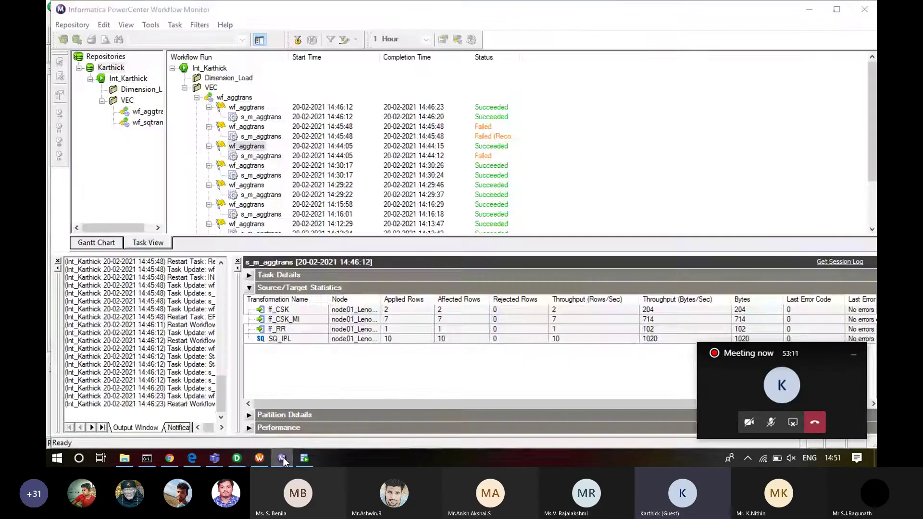
pyautogui.click(283, 458)
pyautogui.click(259, 458)
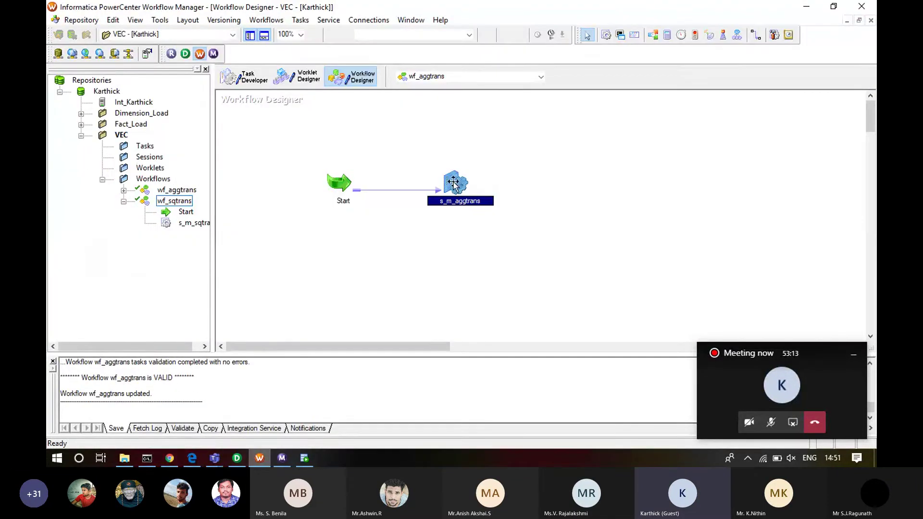
pyautogui.rightClick(453, 183)
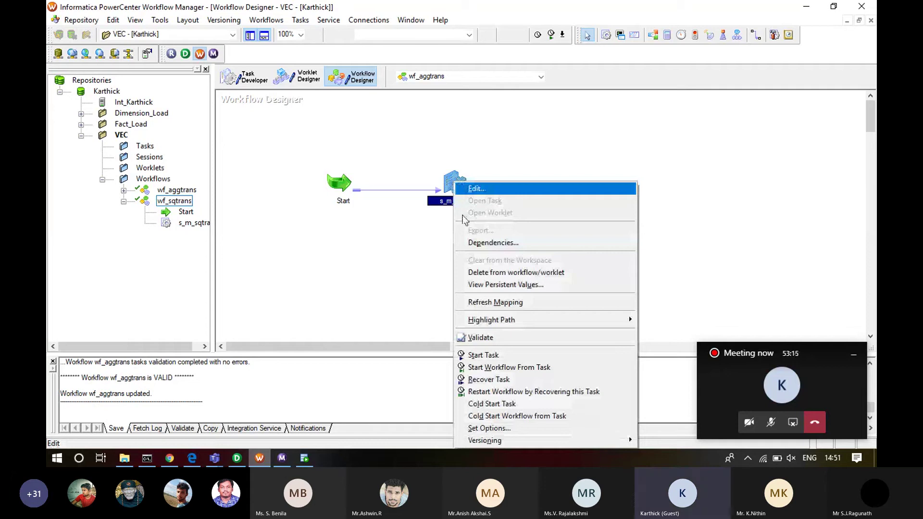
pyautogui.click(506, 303)
pyautogui.rightClick(453, 182)
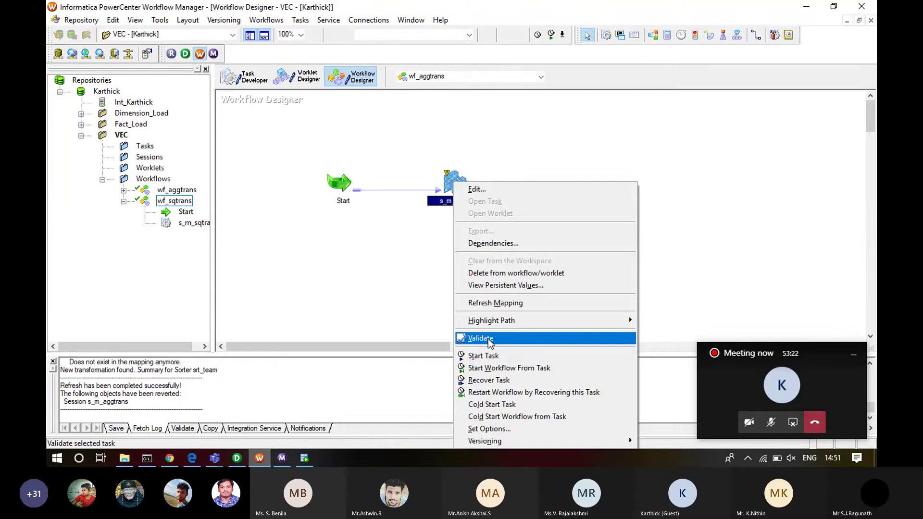
pyautogui.click(480, 338)
# - Review the ff_CSK_MI target's file writer properties in session s_m_aggtrans, accept the session settings and save wf_aggtrans
pyautogui.doubleClick(454, 185)
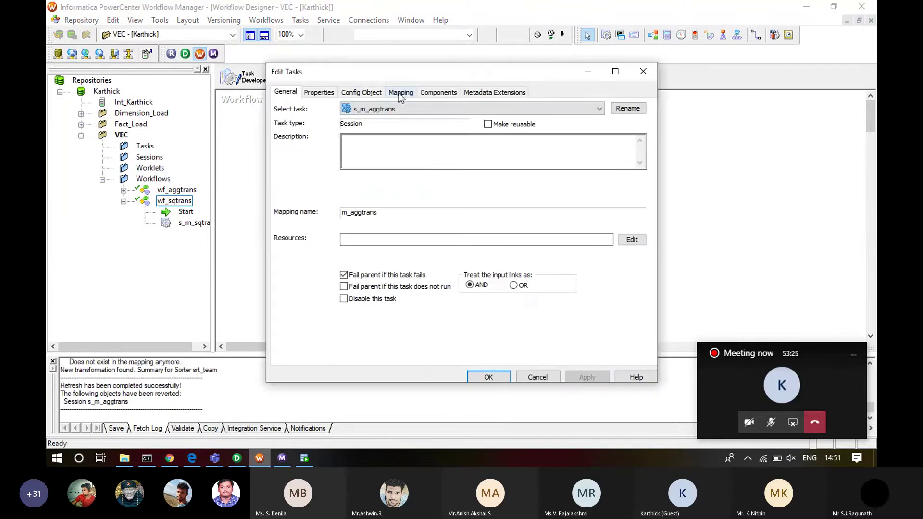
pyautogui.click(400, 94)
pyautogui.click(329, 189)
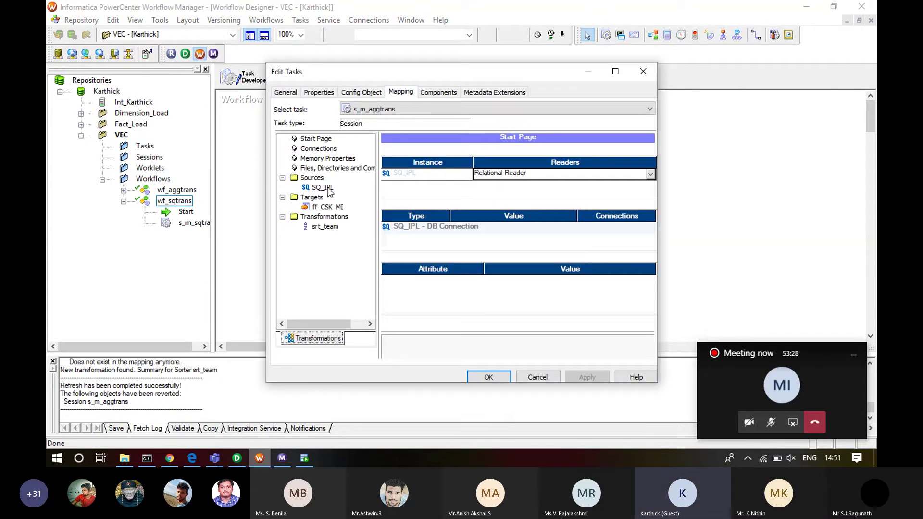
pyautogui.click(328, 207)
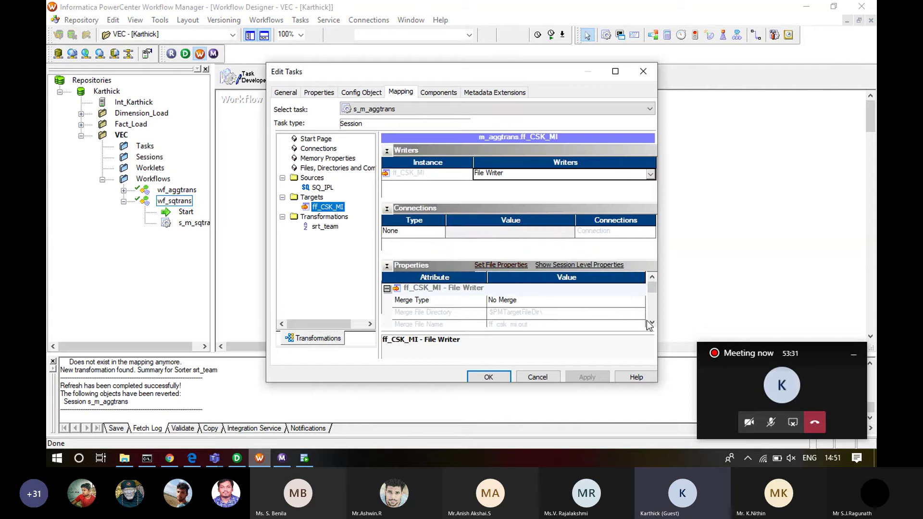
pyautogui.click(651, 322)
pyautogui.click(651, 322)
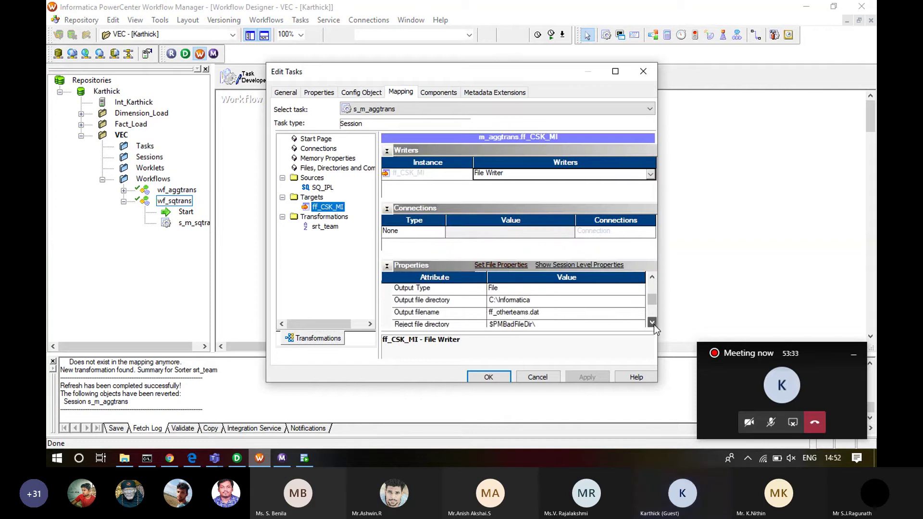
pyautogui.click(526, 312)
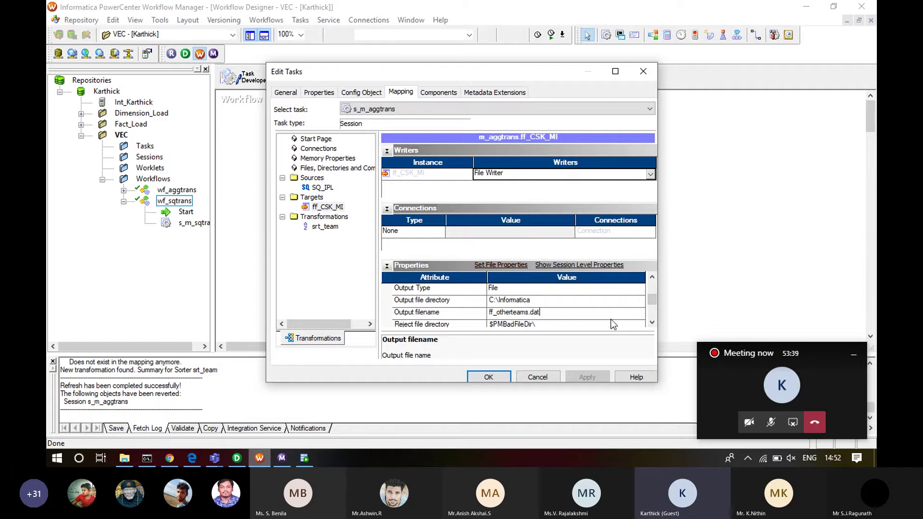
pyautogui.click(652, 323)
pyautogui.click(652, 323)
pyautogui.click(651, 322)
pyautogui.click(651, 323)
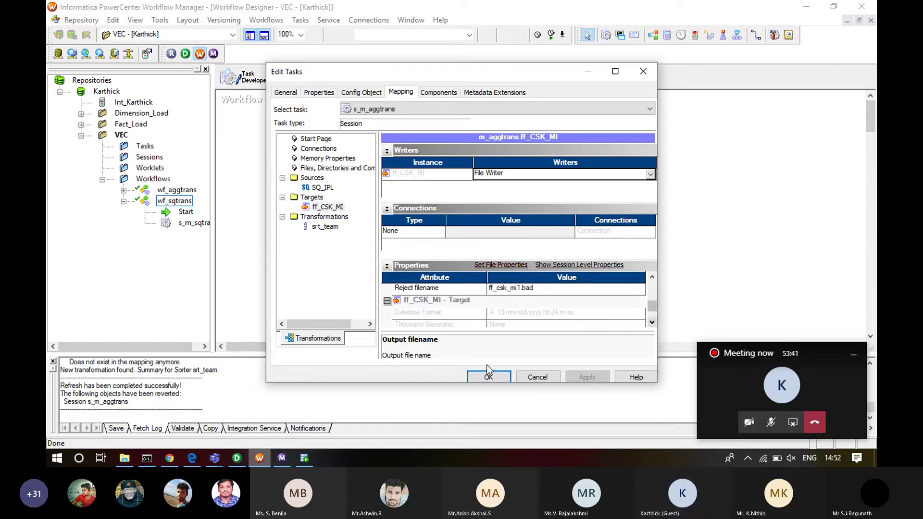
pyautogui.click(500, 379)
pyautogui.hotkey('ctrl', 's')
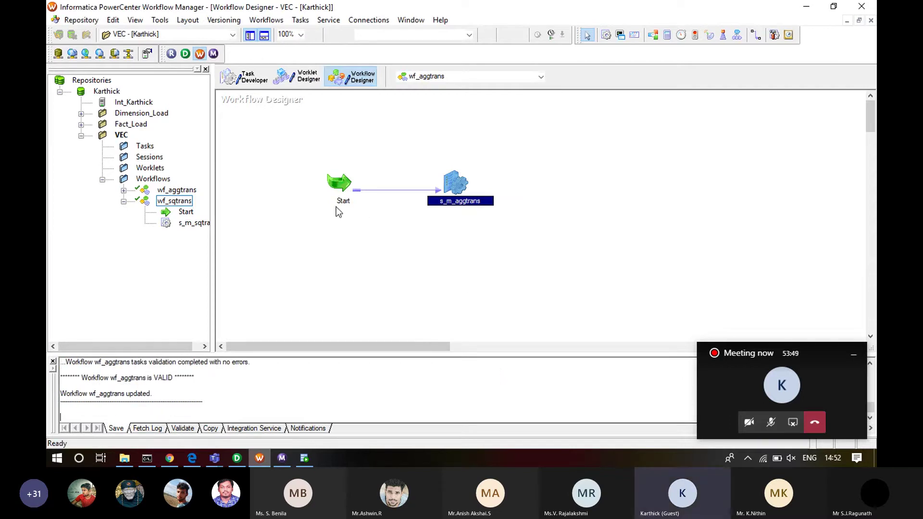
# - Start the wf_aggtrans workflow and switch to PowerCenter Workflow Monitor to check its latest run
pyautogui.rightClick(336, 223)
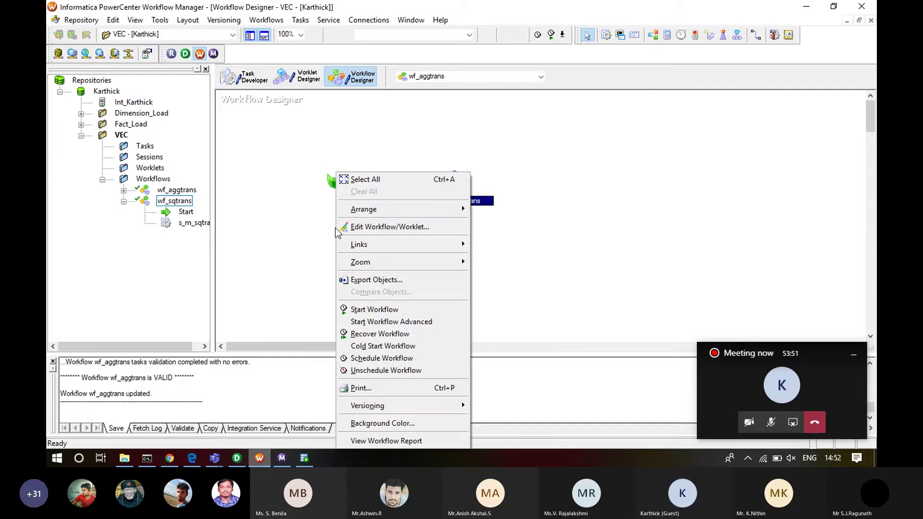
pyautogui.click(371, 309)
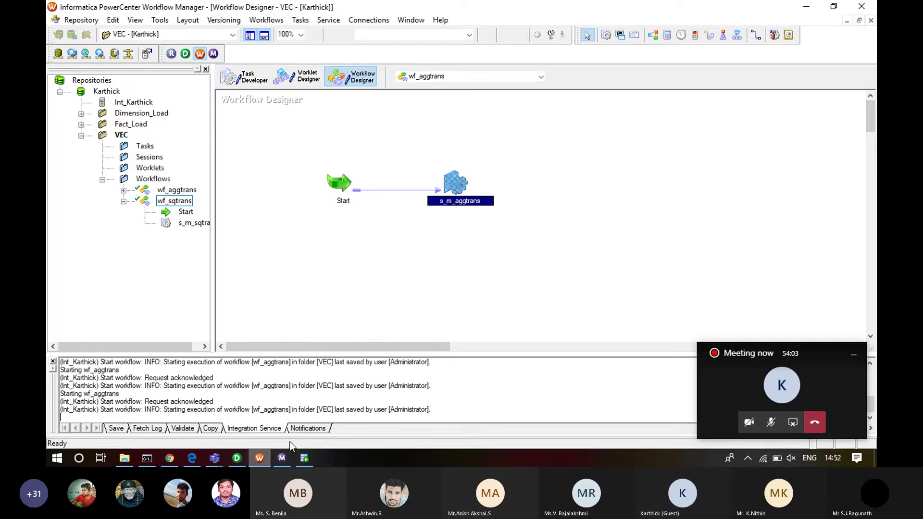
pyautogui.click(283, 454)
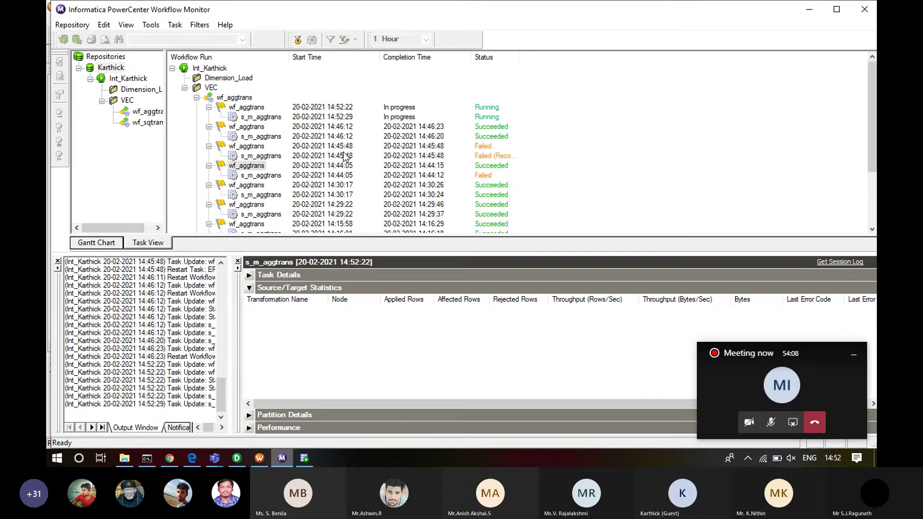
pyautogui.click(154, 112)
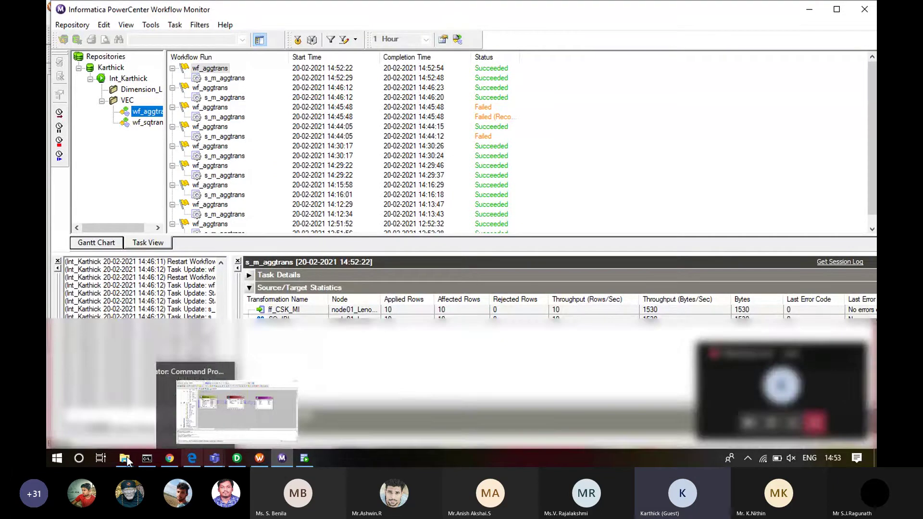
# - Open ff_otherteams.dat from the C:\Informatica folder, examine the order of its team and country rows, and close it
pyautogui.moveTo(126, 459)
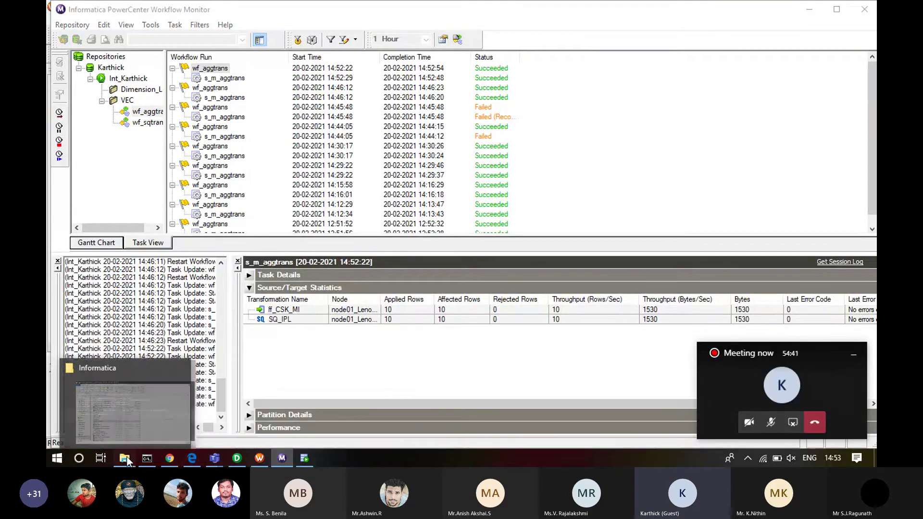
pyautogui.click(126, 459)
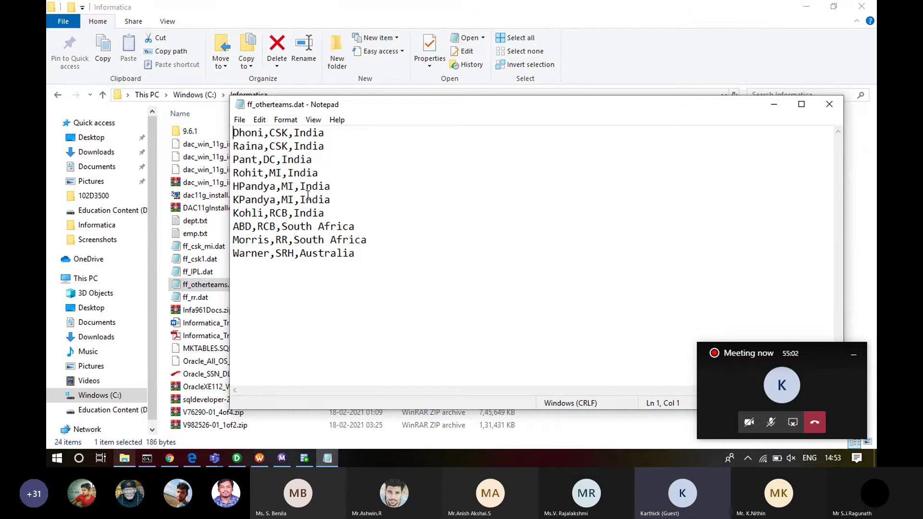
pyautogui.moveTo(269, 213); pyautogui.dragTo(288, 227)
pyautogui.click(289, 213)
pyautogui.click(373, 253)
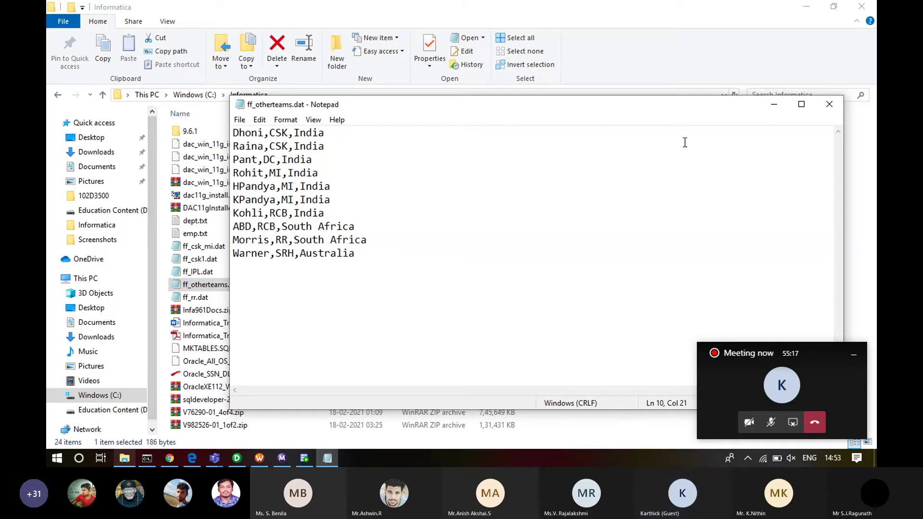
pyautogui.click(829, 109)
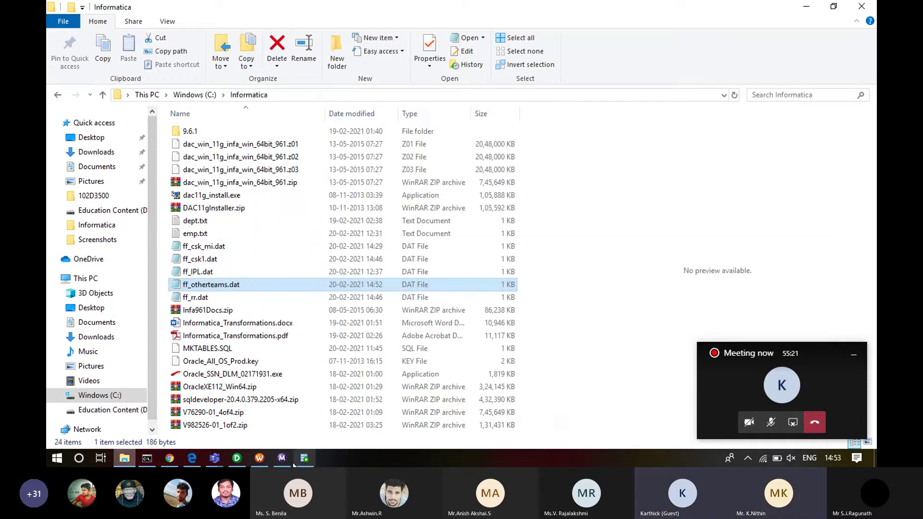
# - Switch to PowerCenter Designer and review the srt_team sorter's key ports and sort direction options without changing them
pyautogui.click(236, 458)
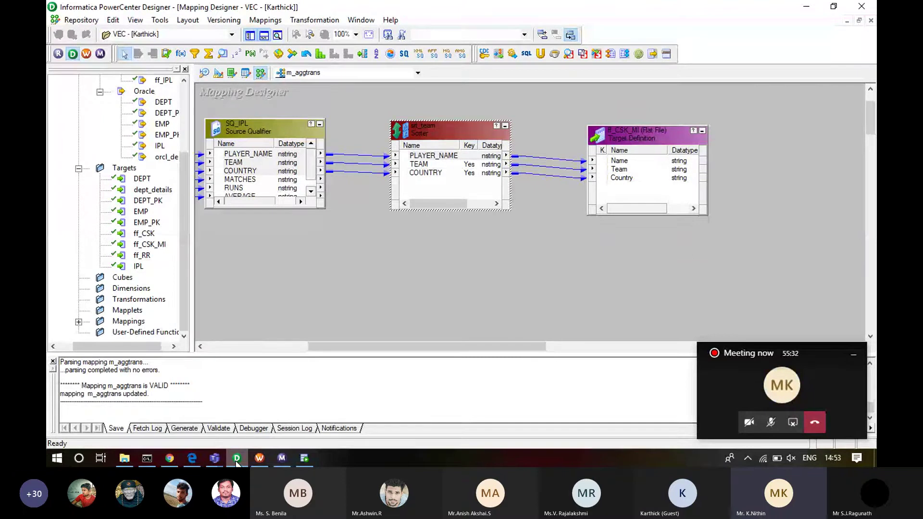
pyautogui.click(434, 155)
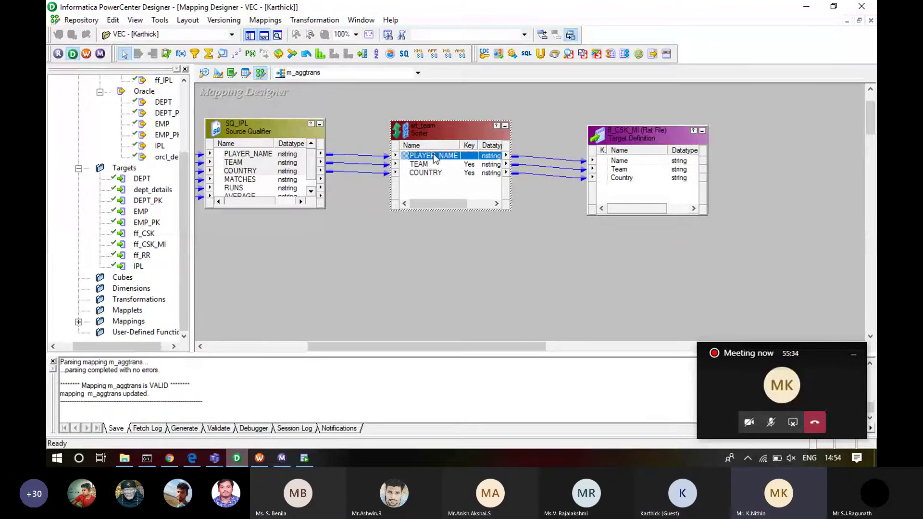
pyautogui.doubleClick(434, 156)
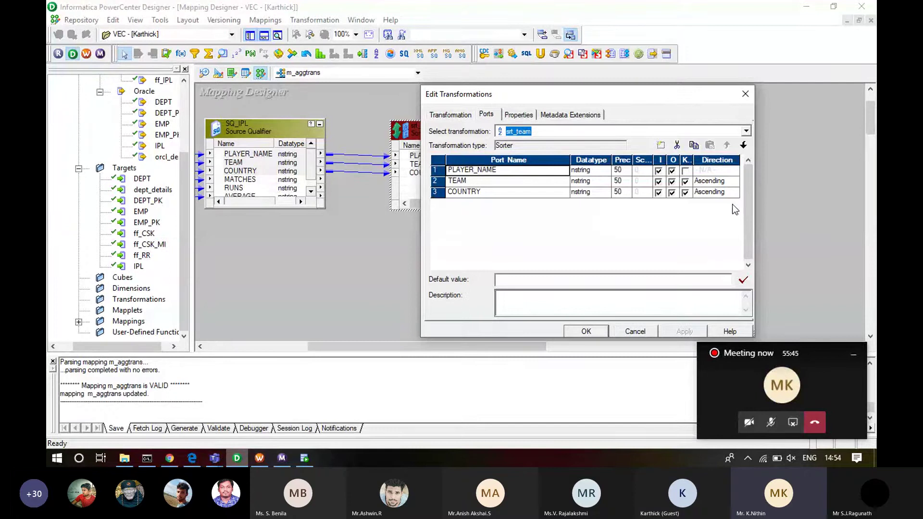
pyautogui.click(738, 193)
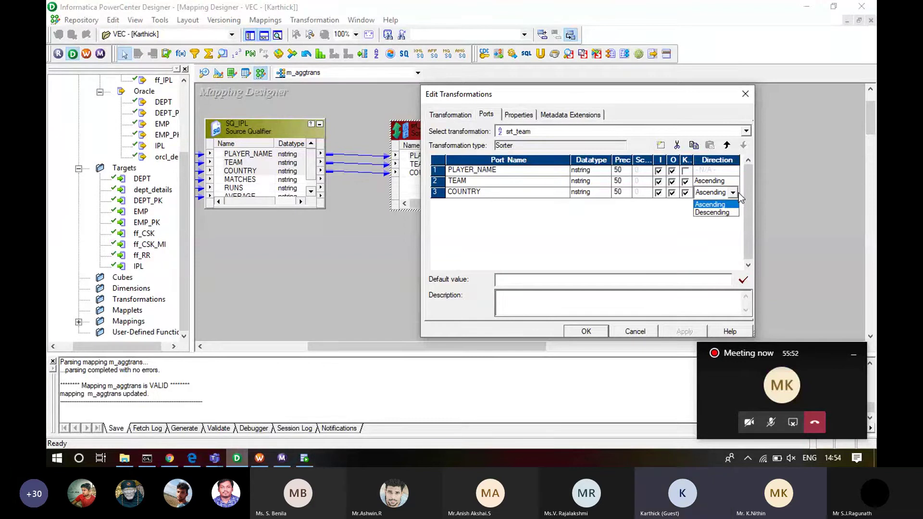
pyautogui.click(709, 205)
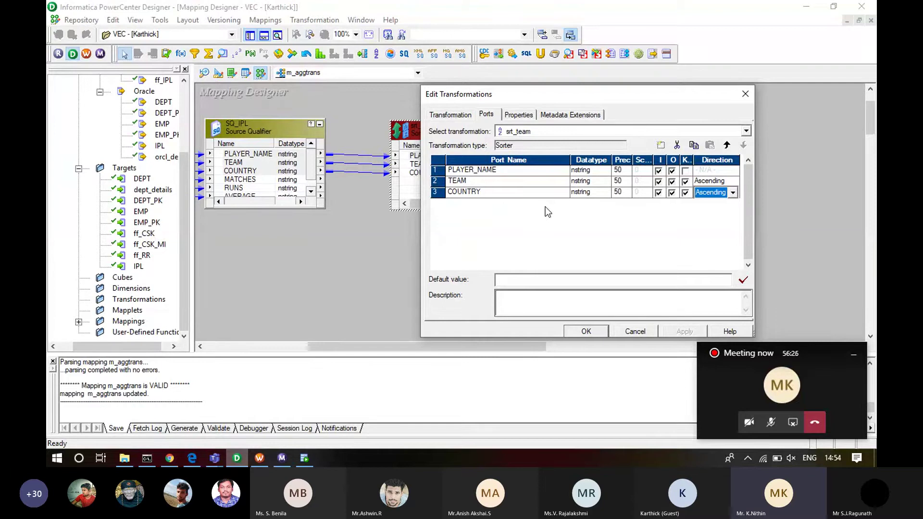
pyautogui.click(635, 331)
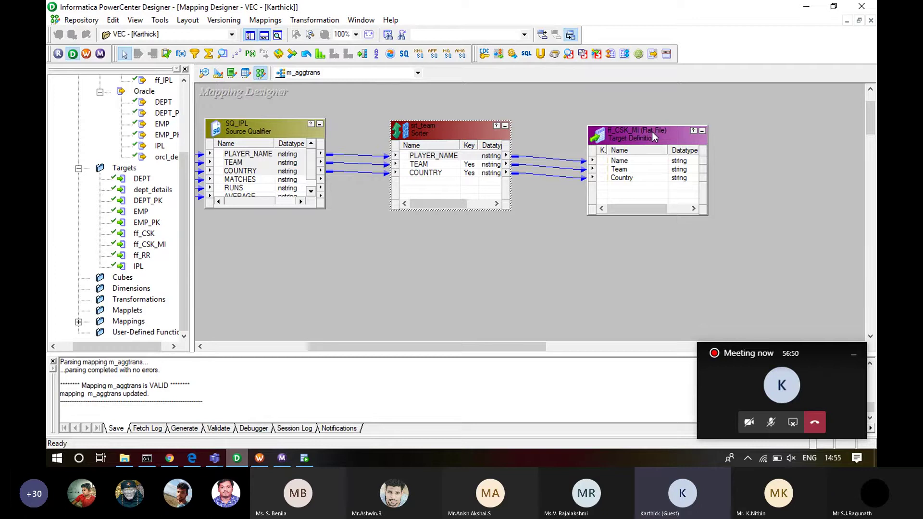
# - Delete the srt_team sorter from the m_aggtrans mapping
pyautogui.click(636, 233)
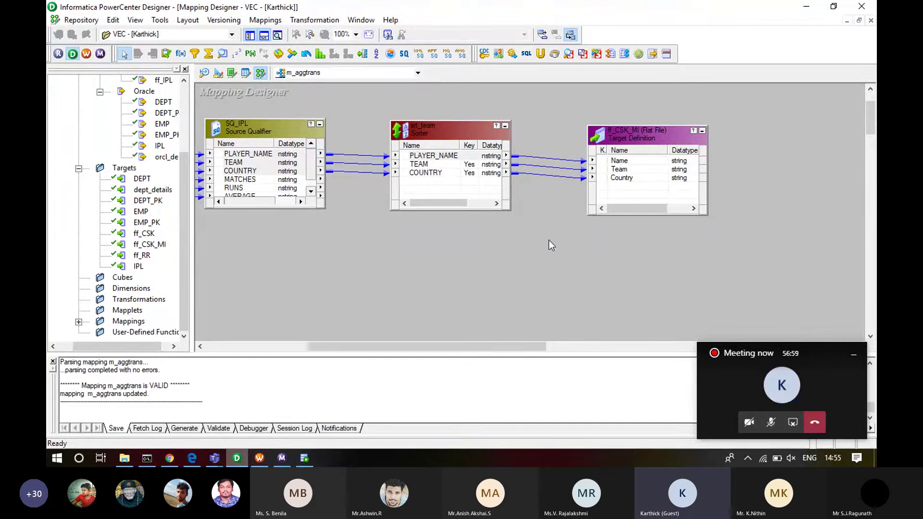
pyautogui.moveTo(548, 240); pyautogui.dragTo(369, 113)
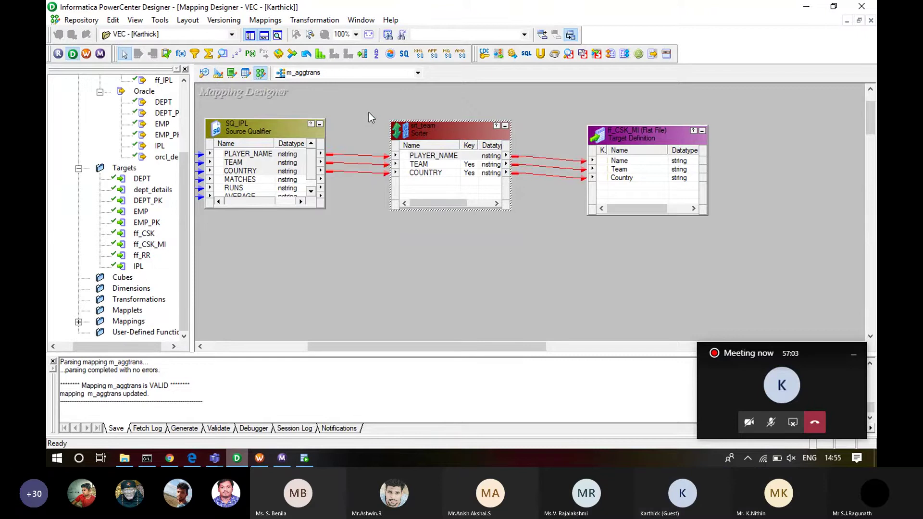
pyautogui.press('Delete')
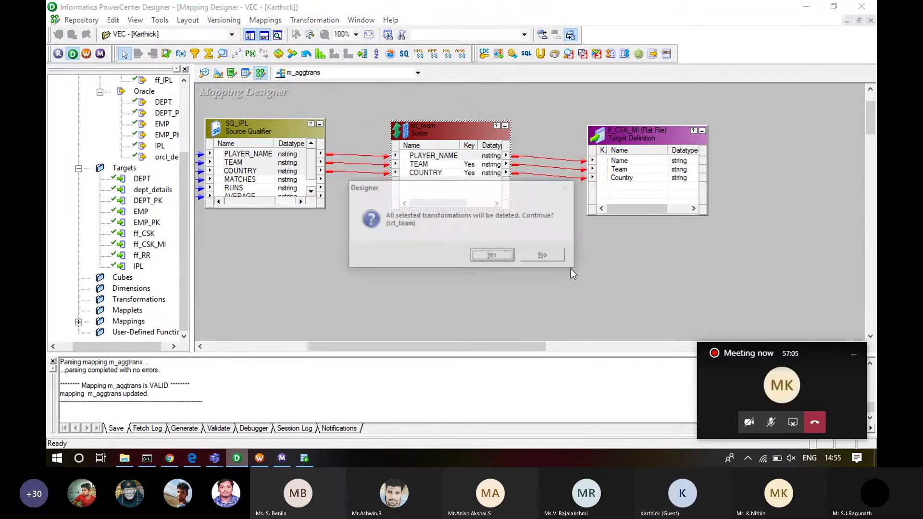
pyautogui.press('Return')
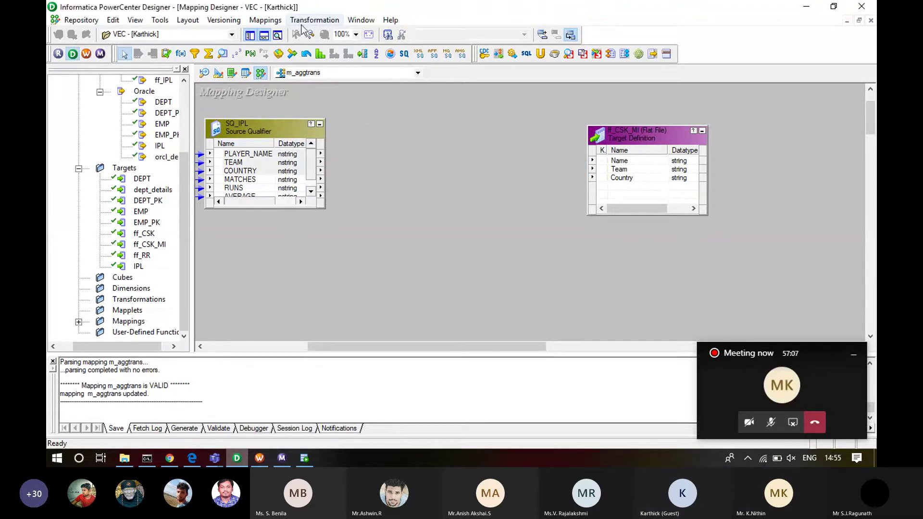
# - Create a Router transformation named rtr_sort in the m_aggtrans mapping
pyautogui.click(314, 20)
pyautogui.click(314, 50)
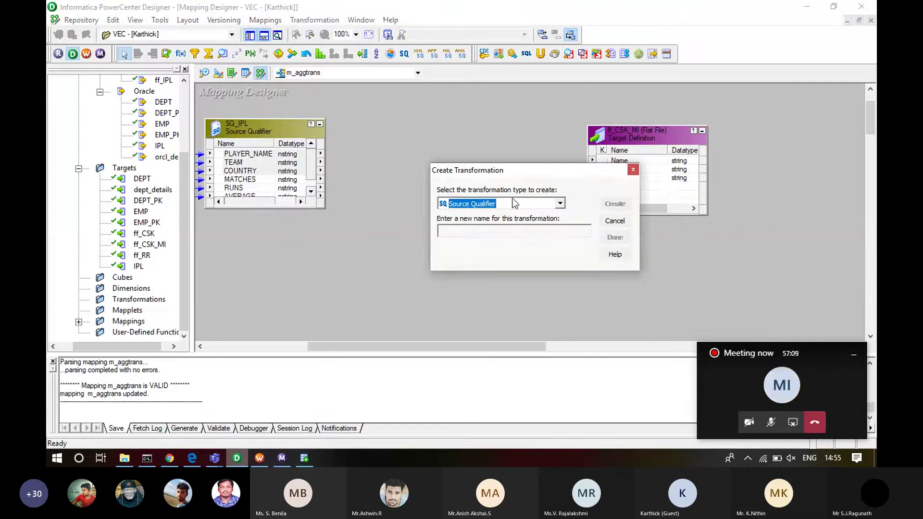
pyautogui.scroll(3, 522, 201)
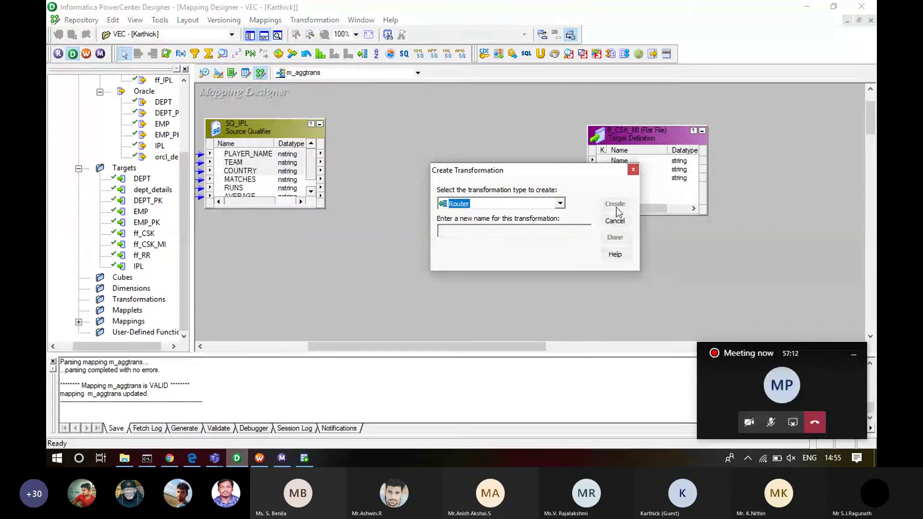
pyautogui.click(548, 232)
pyautogui.write('rtr')
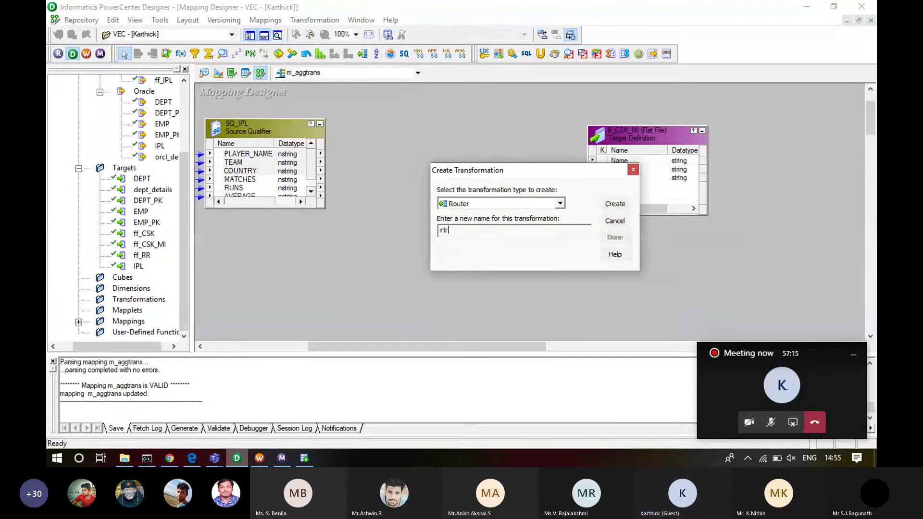
pyautogui.write('_sort')
pyautogui.click(618, 202)
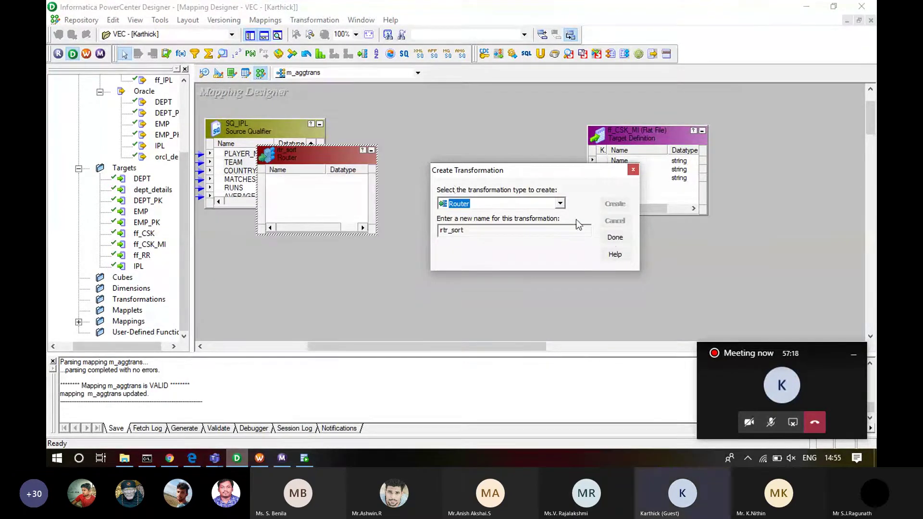
pyautogui.click(613, 236)
# - Place rtr_sort between SQ_IPL and ff_CSK_MI and link PLAYER_NAME, TEAM and COUNTRY from the source qualifier into it
pyautogui.moveTo(320, 154); pyautogui.dragTo(417, 140)
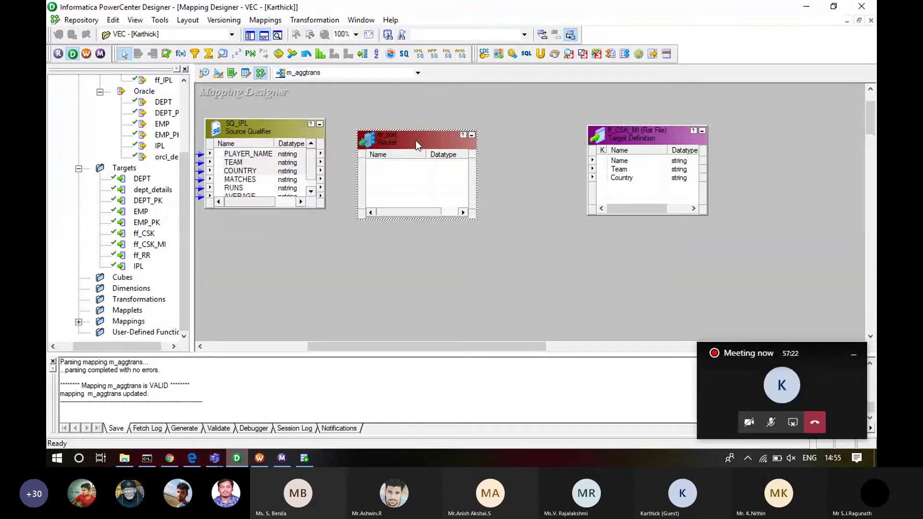
pyautogui.click(245, 154)
pyautogui.keyDown('shift'); pyautogui.click(241, 174); pyautogui.keyUp('shift')
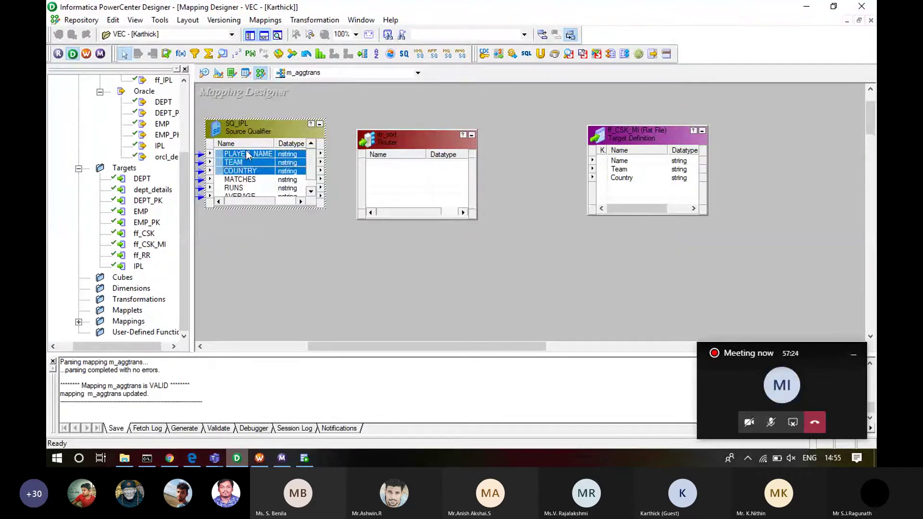
pyautogui.moveTo(246, 152); pyautogui.dragTo(383, 161)
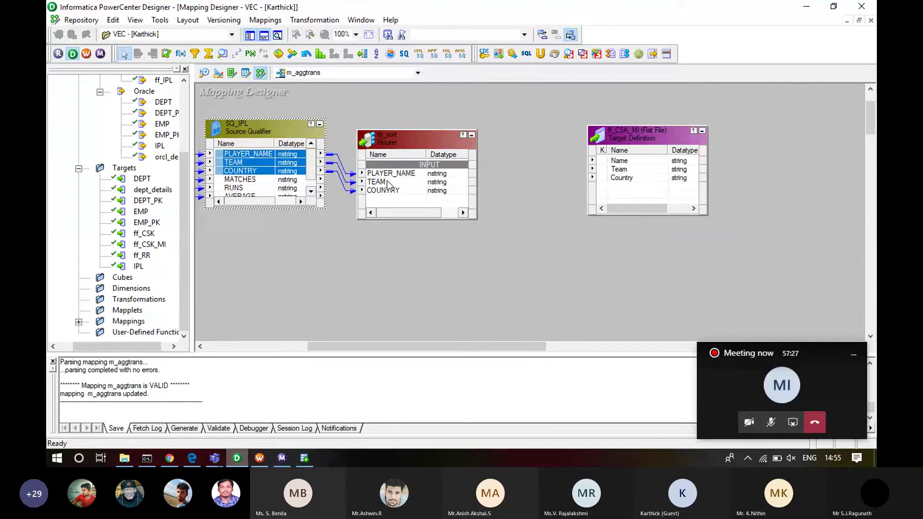
pyautogui.click(388, 181)
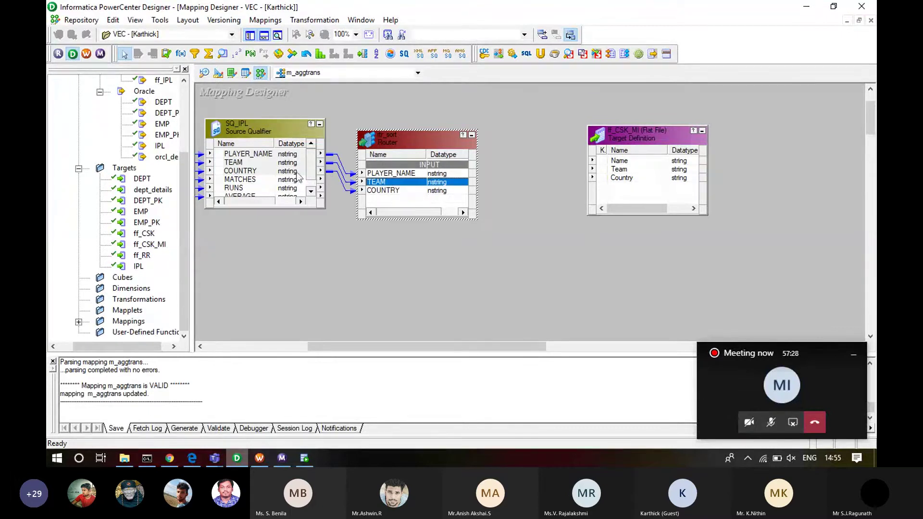
pyautogui.click(254, 163)
pyautogui.click(404, 174)
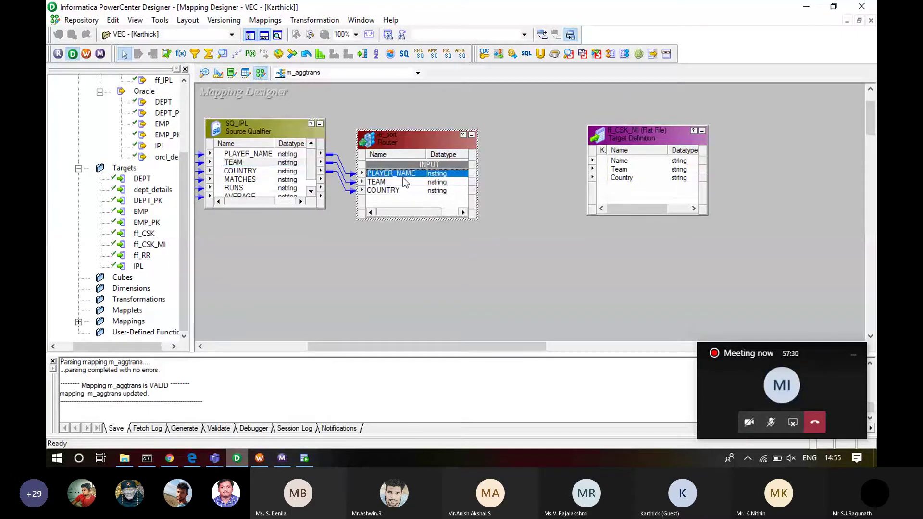
pyautogui.click(510, 218)
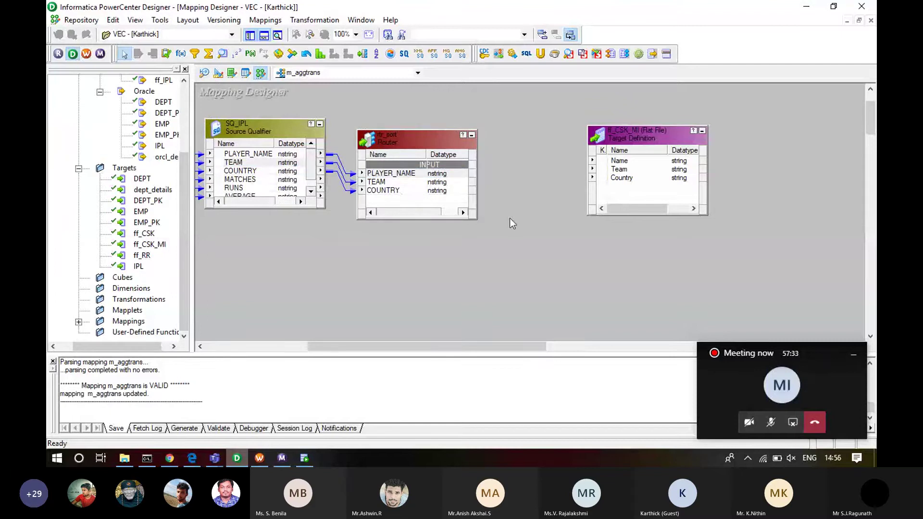
# - Switch to Oracle SQL Developer and start an INSERT INTO IPL statement with an empty player name, team 'RCB' and country 'Australia'
pyautogui.click(303, 458)
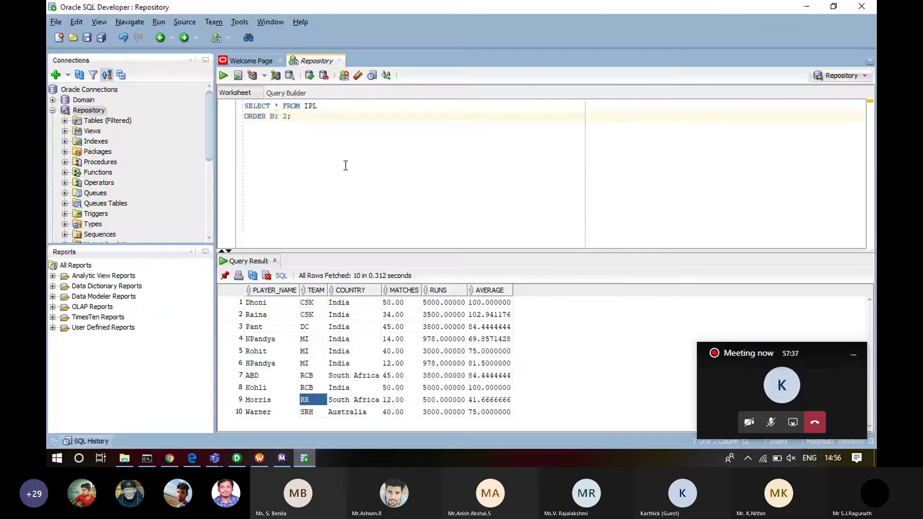
pyautogui.press('Return')
pyautogui.press('Return')
pyautogui.write('INSERT')
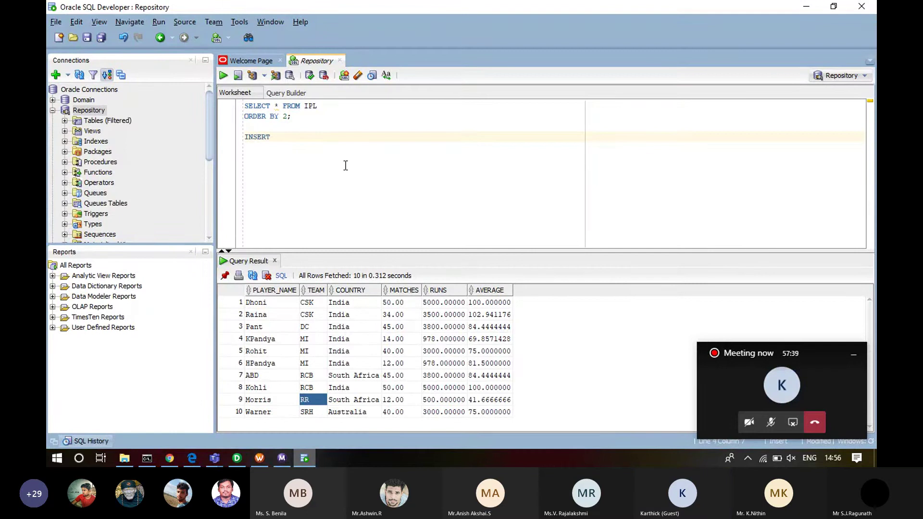
pyautogui.write(' INTO IP')
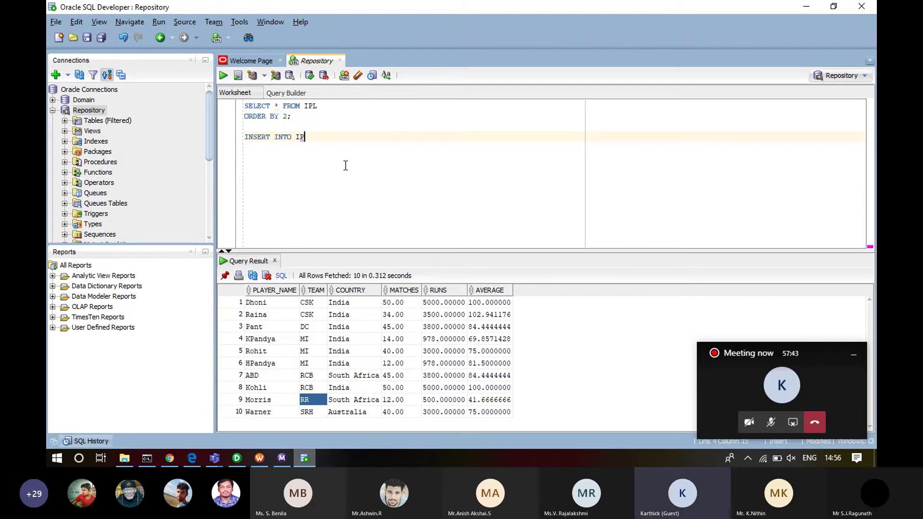
pyautogui.write('L ()')
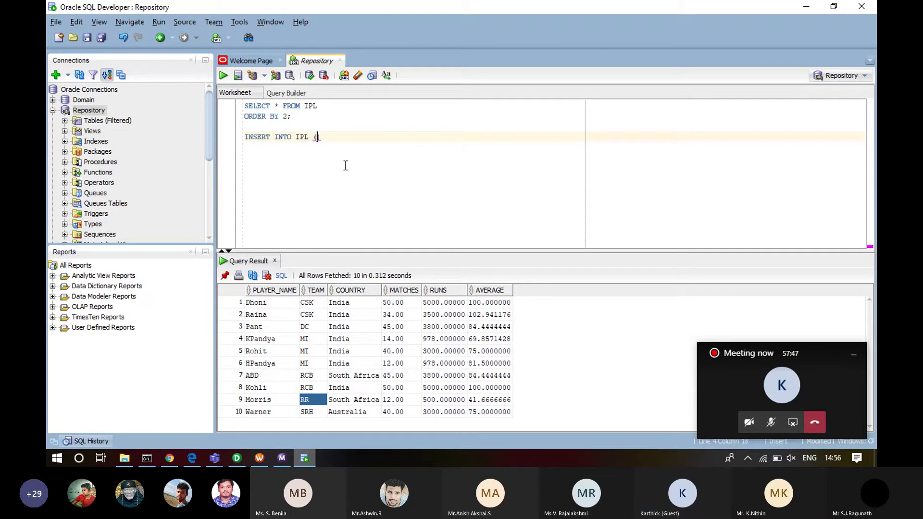
pyautogui.write("'','RCB,")
pyautogui.press('Delete')
pyautogui.write("','Australia'")
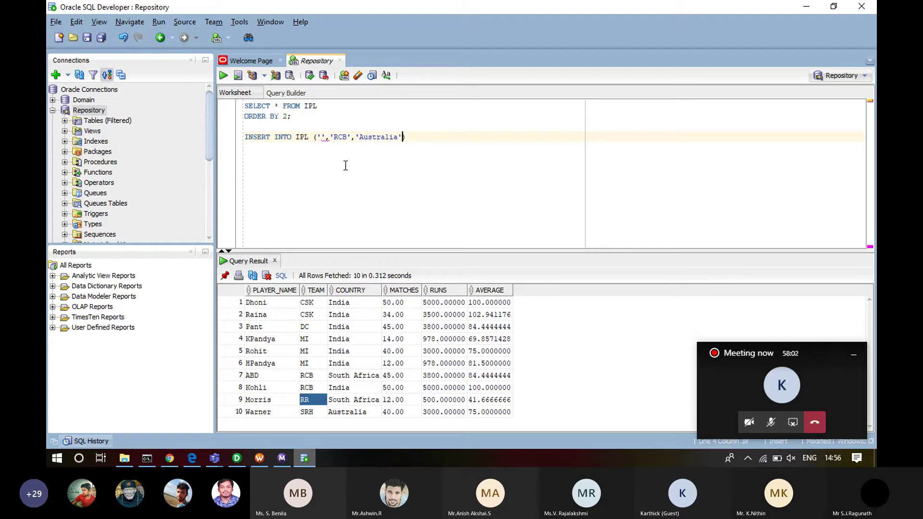
# - Extend the IPL insert's value list with the quoted values '10' for matches, '500' for runs and '50' for average
pyautogui.write(',10,')
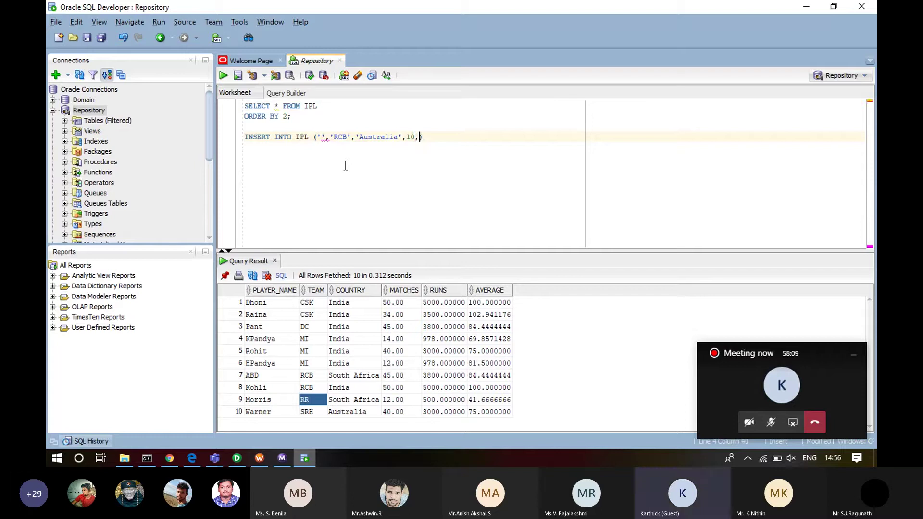
pyautogui.press('Left')
pyautogui.press('Left')
pyautogui.press('Left')
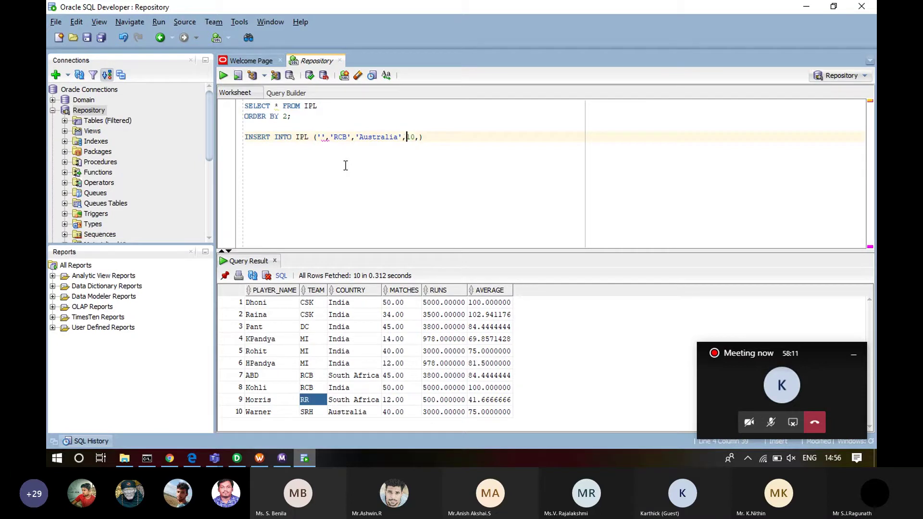
pyautogui.write("'")
pyautogui.press('Right')
pyautogui.press('Right')
pyautogui.write("'")
pyautogui.press('Right')
pyautogui.write("'500','")
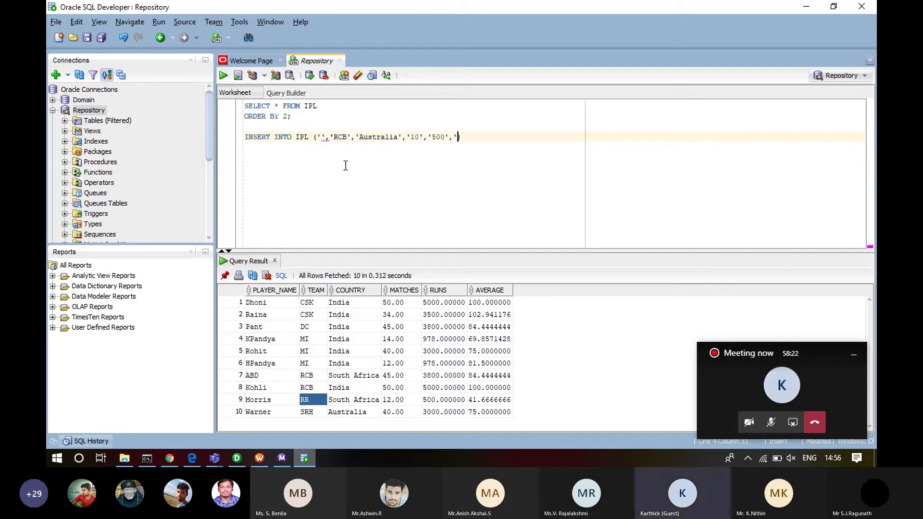
pyautogui.write('50')
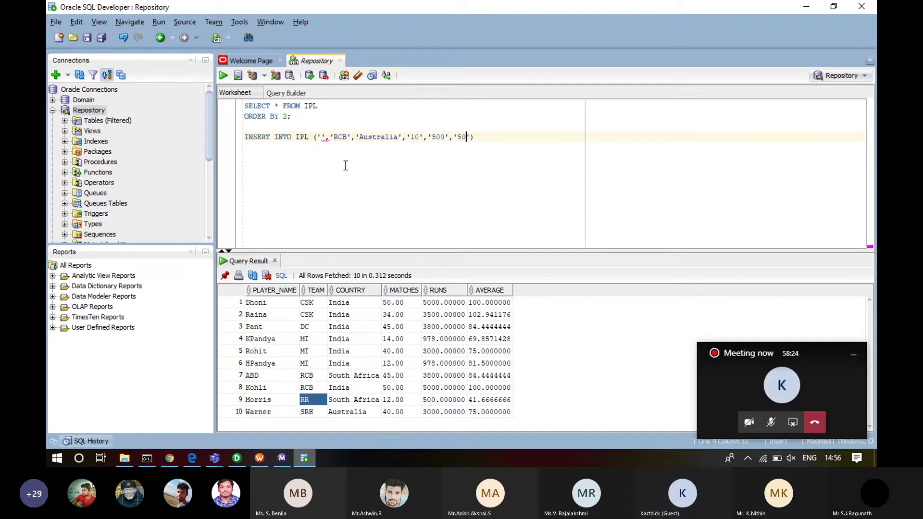
# - Fill in 'Philippe' as the player name, end the INSERT statement with a semicolon and run it
pyautogui.press('Left')
pyautogui.press('Left')
pyautogui.press('Left')
pyautogui.press('Left')
pyautogui.press('Left')
pyautogui.press('Left')
pyautogui.press('Left')
pyautogui.press('Left')
pyautogui.press('Left')
pyautogui.press('Left')
pyautogui.press('Left')
pyautogui.press('Left')
pyautogui.press('Left')
pyautogui.press('Left')
pyautogui.press('Left')
pyautogui.press('Left')
pyautogui.press('Left')
pyautogui.press('Left')
pyautogui.press('Left')
pyautogui.press('Left')
pyautogui.write('Philip')
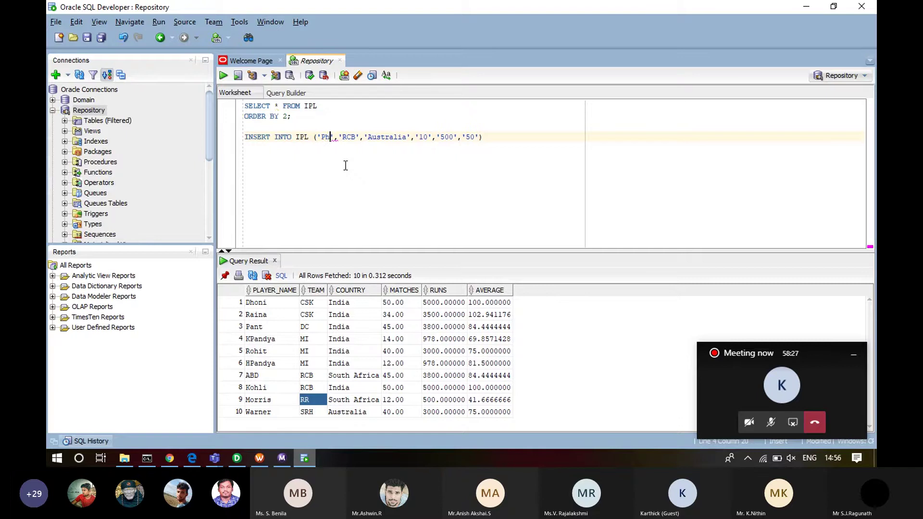
pyautogui.write('pe')
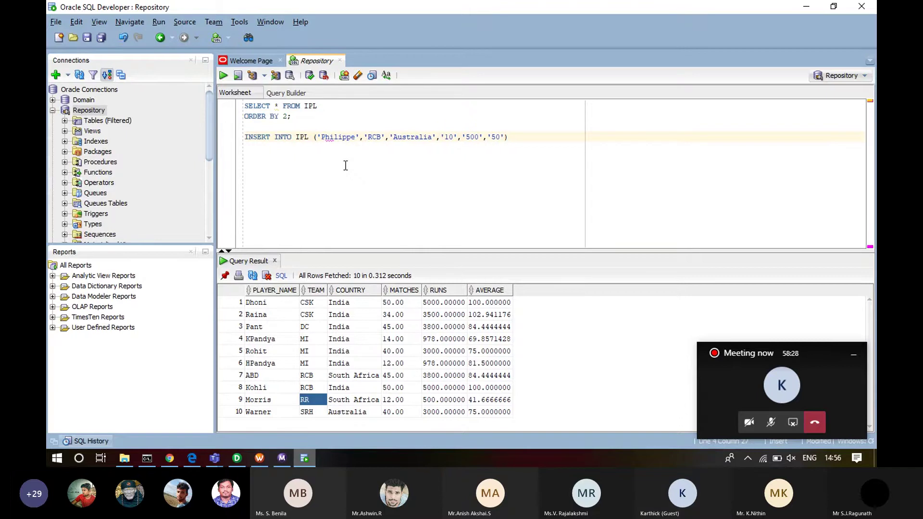
pyautogui.click(539, 137)
pyautogui.write(';')
pyautogui.hotkey('ctrl', 'Return')
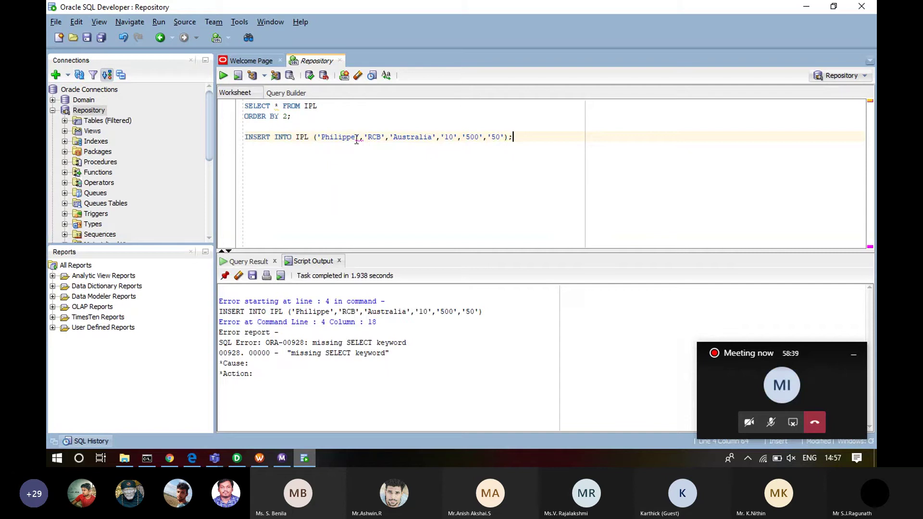
# - Add the VALUES keyword after IPL in the INSERT statement and run it again
pyautogui.click(310, 137)
pyautogui.write('VAL')
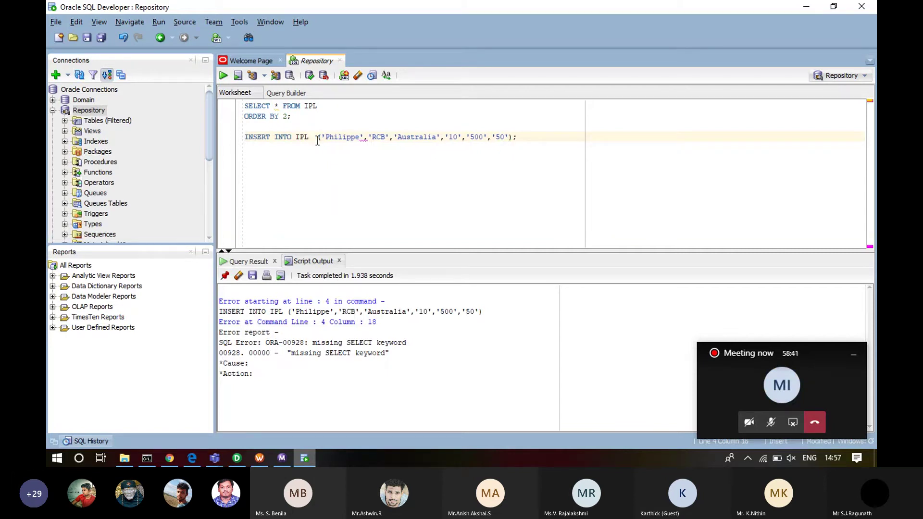
pyautogui.write('UES')
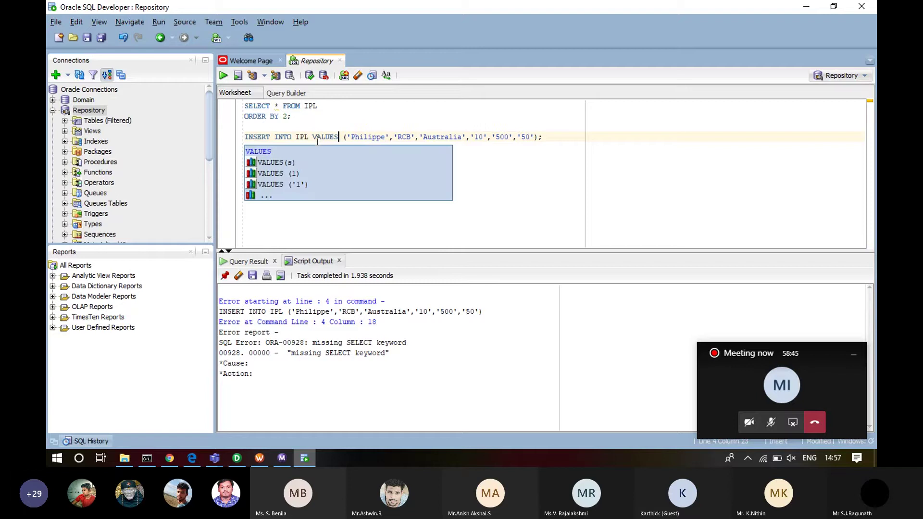
pyautogui.press('F8')
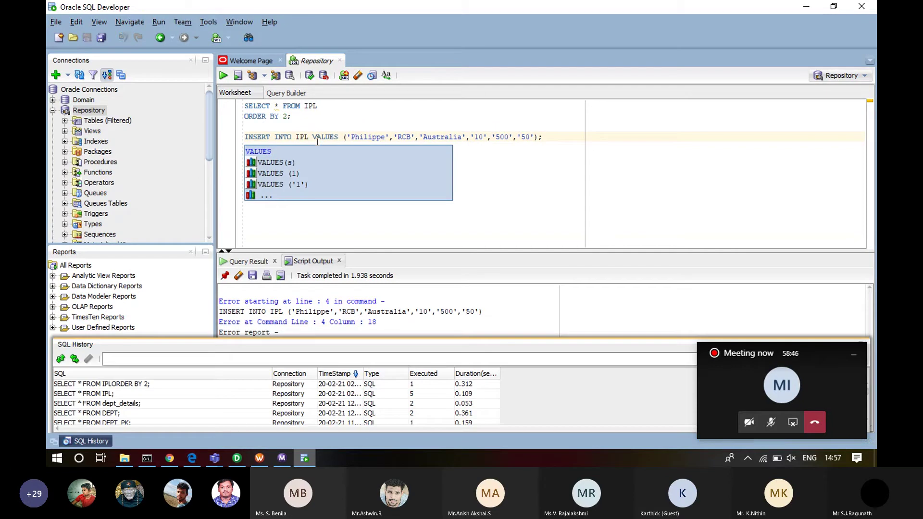
pyautogui.click(343, 136)
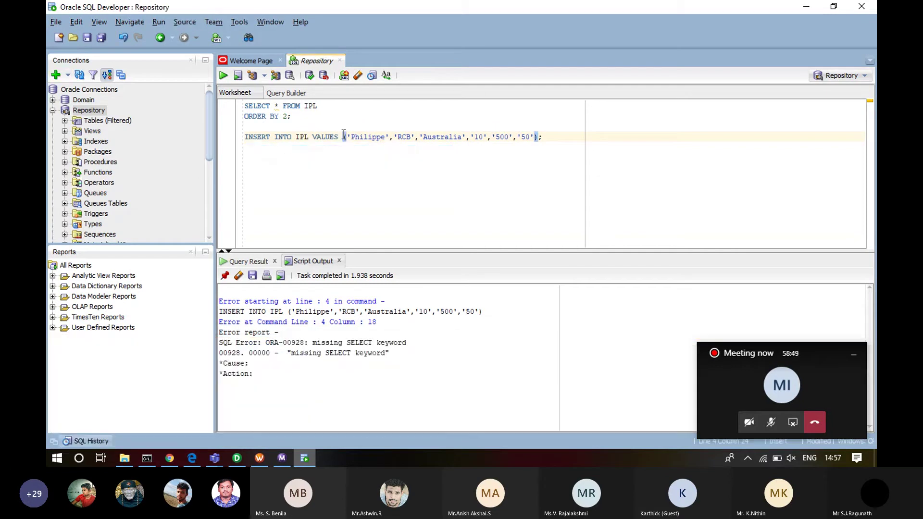
pyautogui.press('Left')
pyautogui.click(225, 76)
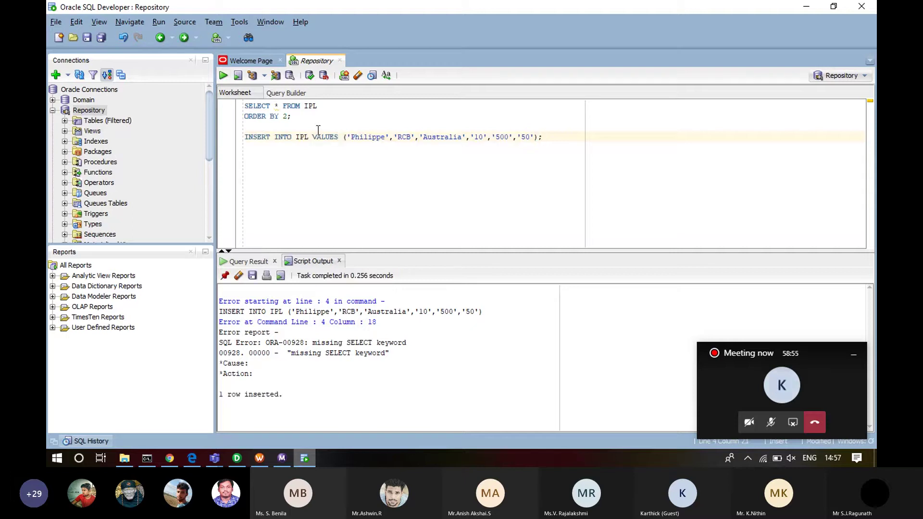
# - Add a COMMIT; statement below the insert and execute it
pyautogui.press('Return')
pyautogui.press('Return')
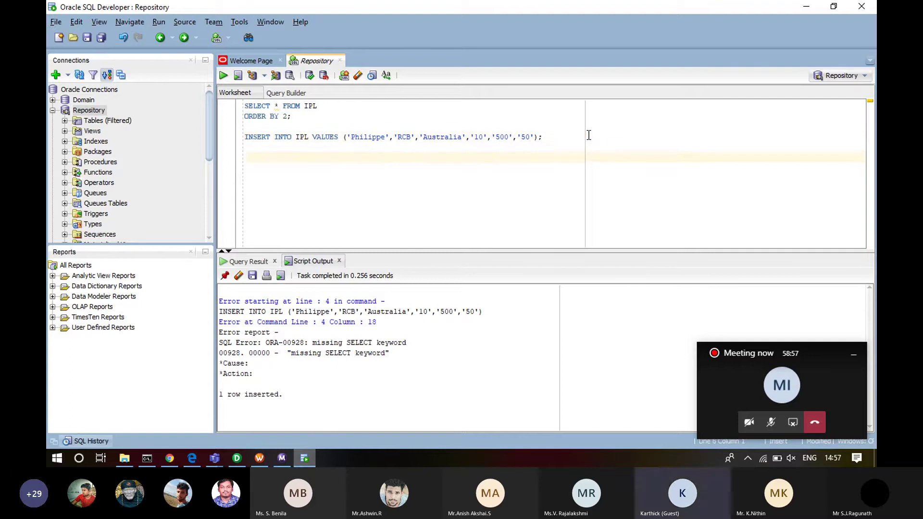
pyautogui.write('COM')
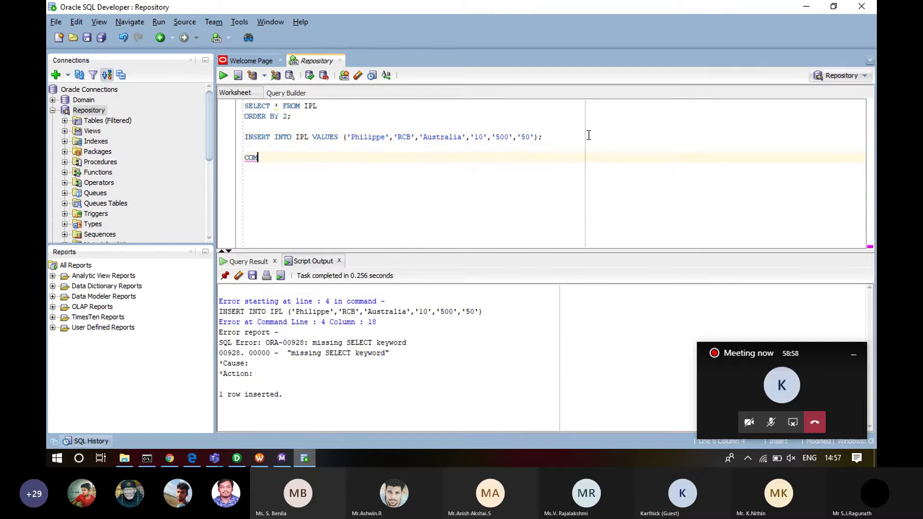
pyautogui.write('MIT;')
pyautogui.hotkey('ctrl', 'Return')
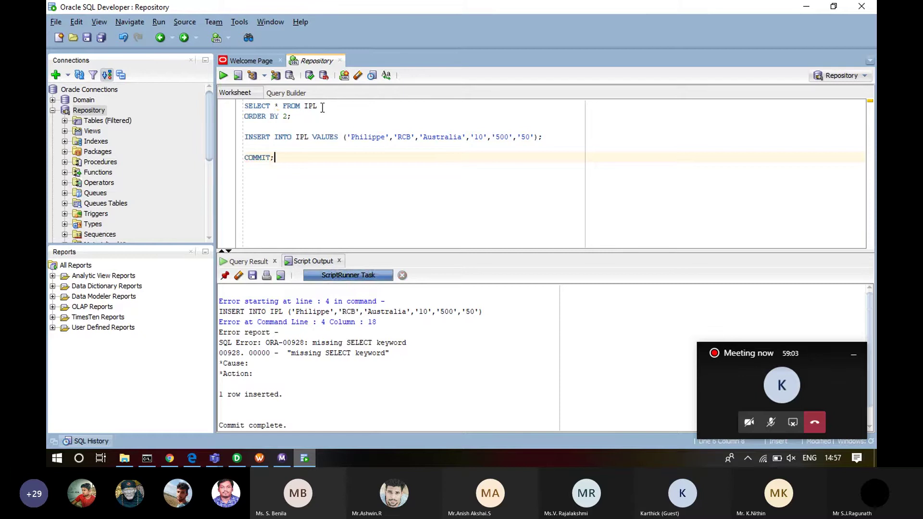
# - Rerun the SELECT query on IPL ordered by column 2 and examine the country values of the RCB players
pyautogui.click(322, 107)
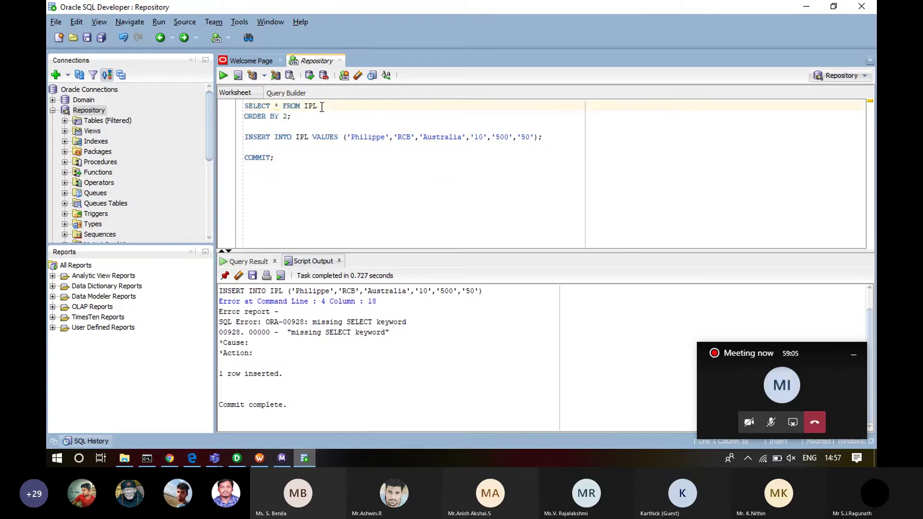
pyautogui.press('F10')
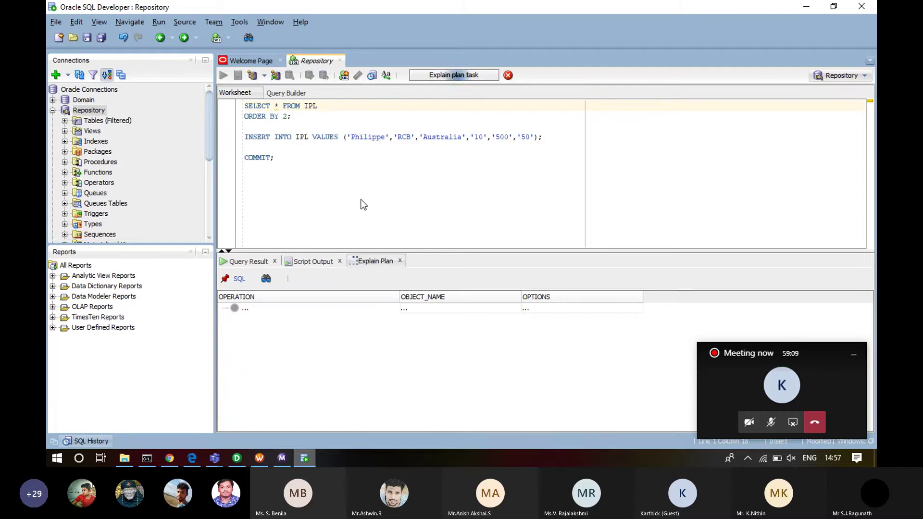
pyautogui.click(400, 261)
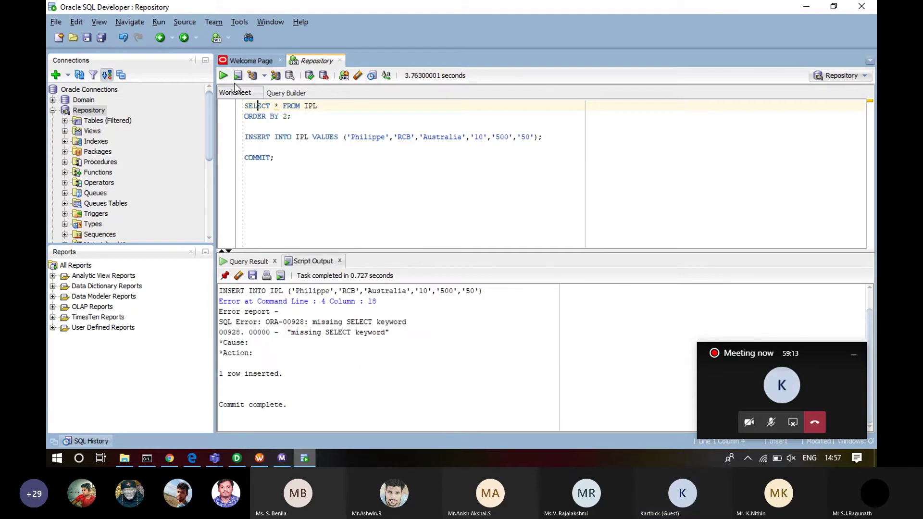
pyautogui.click(224, 75)
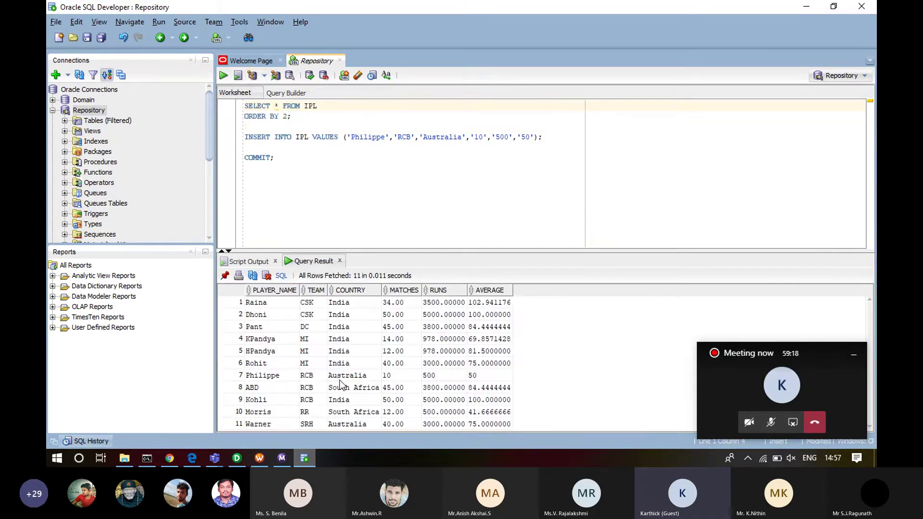
pyautogui.moveTo(339, 381); pyautogui.dragTo(342, 400)
pyautogui.click(343, 403)
pyautogui.click(352, 390)
pyautogui.click(350, 399)
pyautogui.click(357, 388)
# - Switch back to PowerCenter Designer and add three groups named Ind, SA and Aus to the rtr_sort router
pyautogui.click(245, 462)
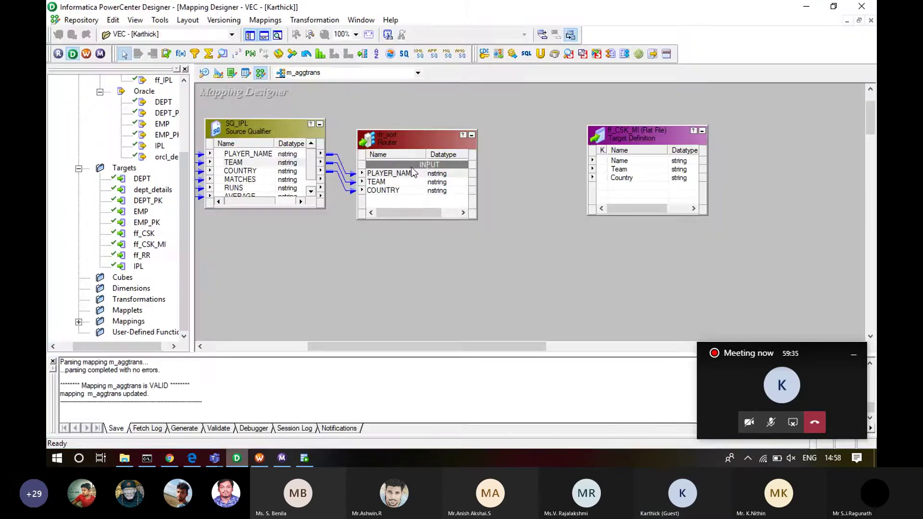
pyautogui.doubleClick(416, 145)
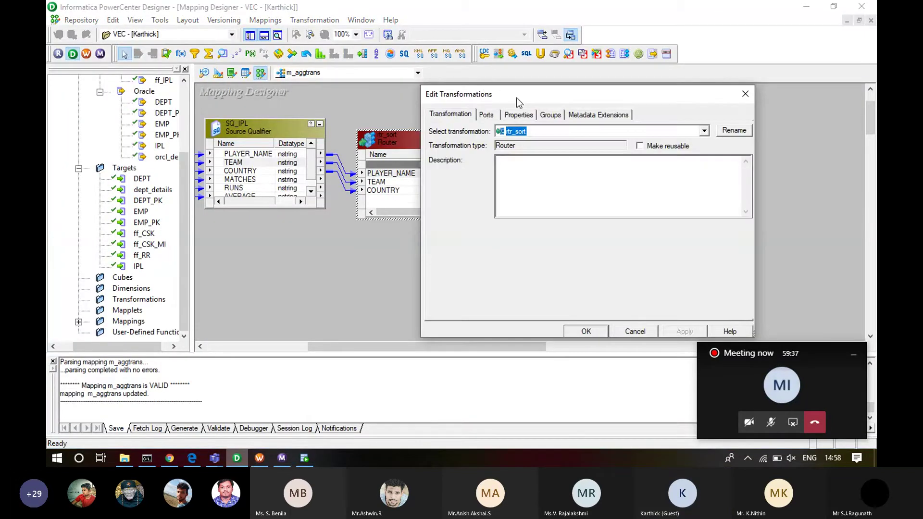
pyautogui.click(518, 116)
pyautogui.click(550, 115)
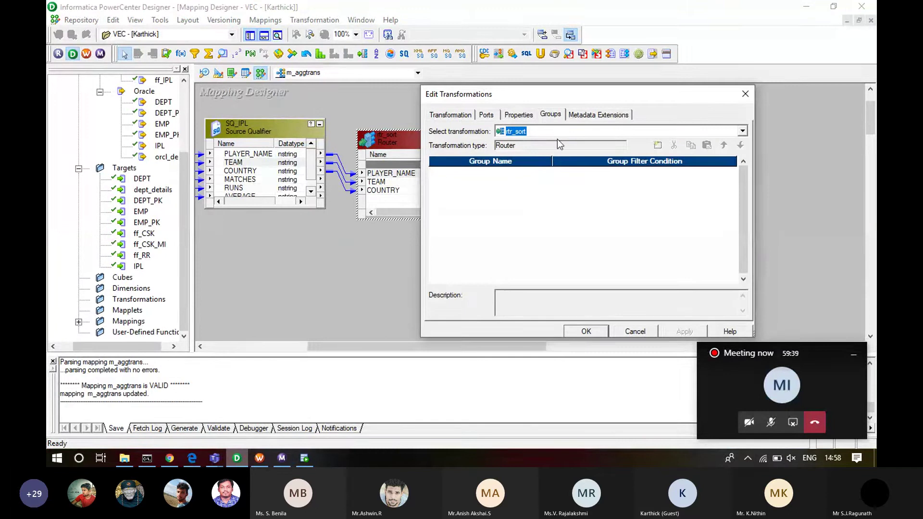
pyautogui.click(656, 145)
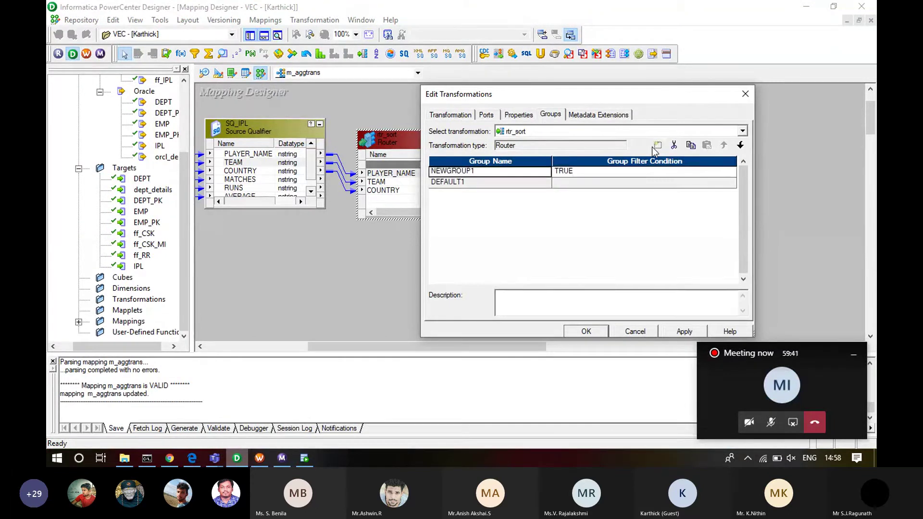
pyautogui.write('Ind')
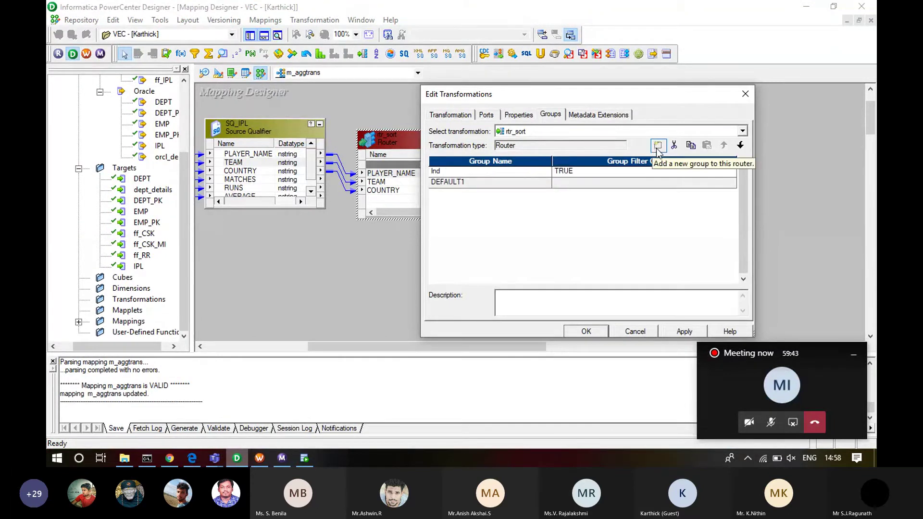
pyautogui.click(658, 145)
pyautogui.write('SA')
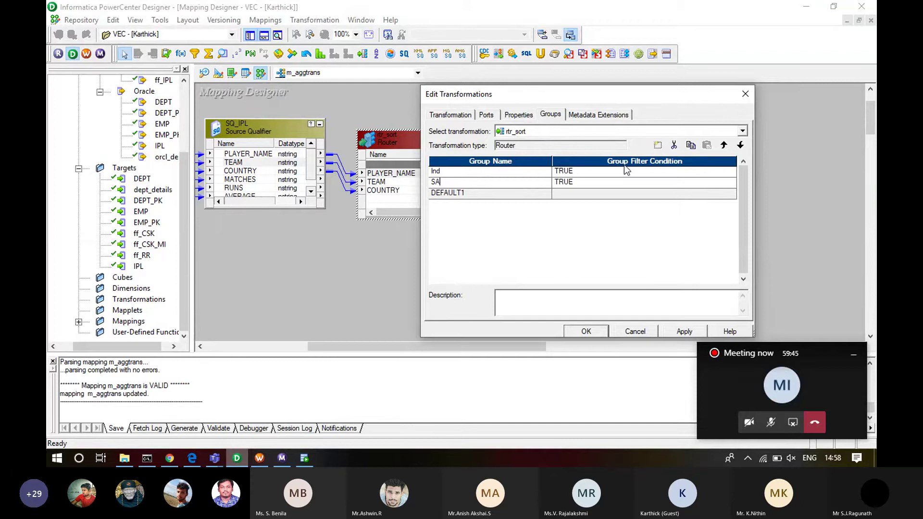
pyautogui.click(657, 146)
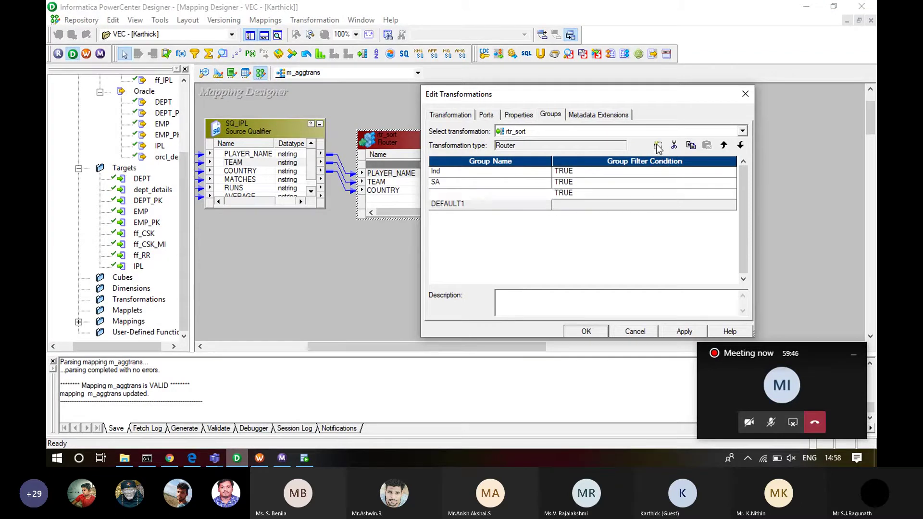
pyautogui.write('Aus')
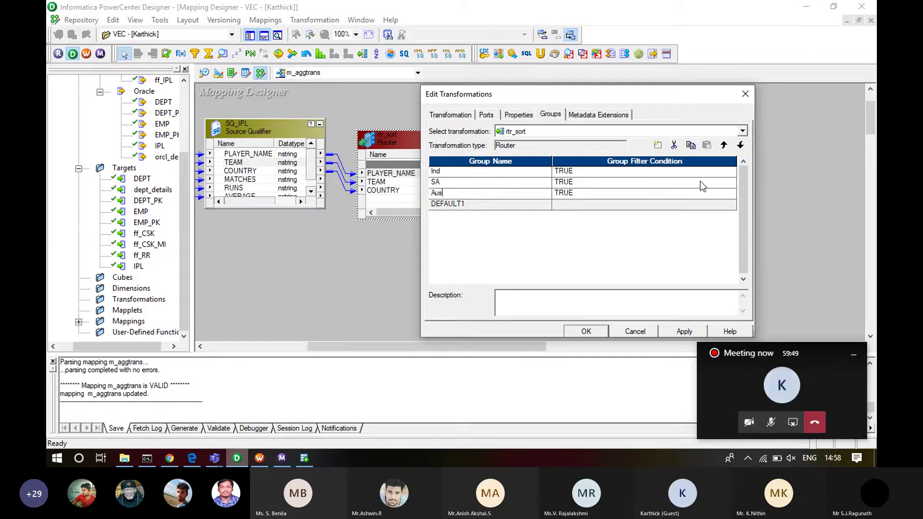
# - Set the Ind group's filter condition to TEAM='India' using the router's TEAM port
pyautogui.click(729, 173)
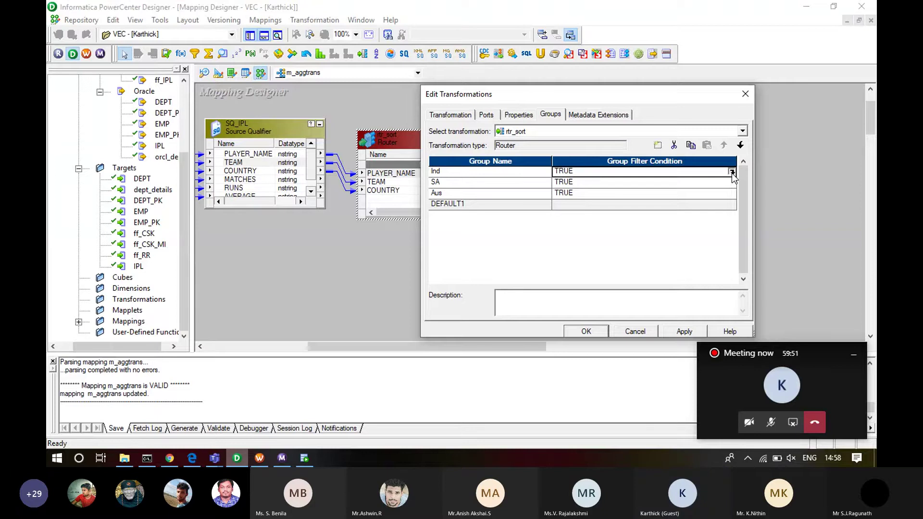
pyautogui.click(731, 172)
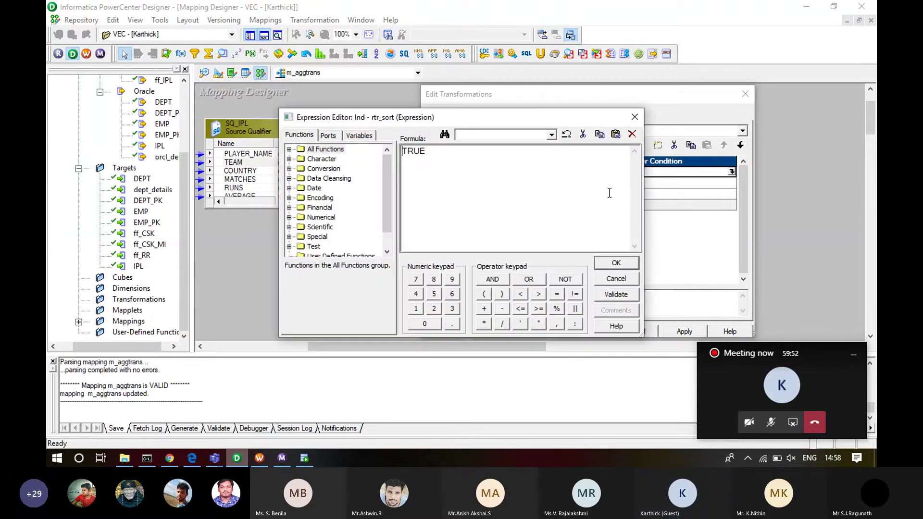
pyautogui.hotkey('ctrl', 'a')
pyautogui.click(329, 137)
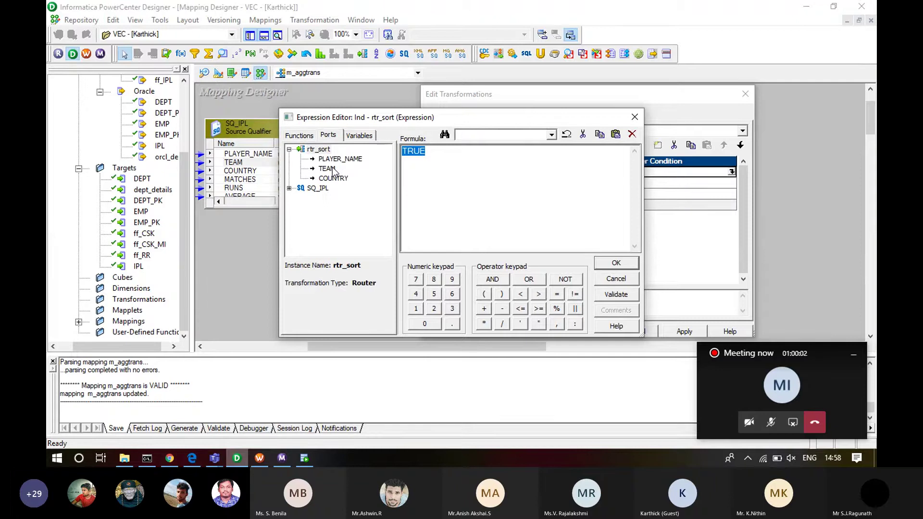
pyautogui.doubleClick(333, 169)
pyautogui.write('=')
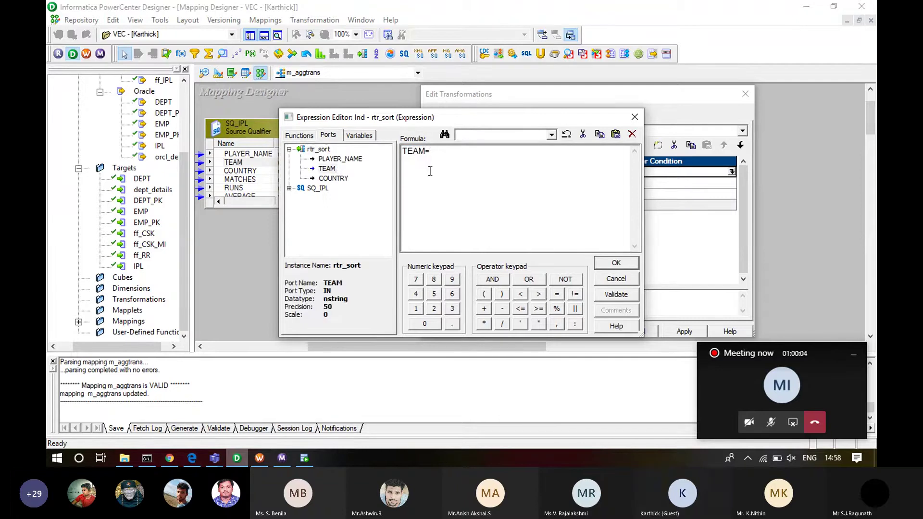
pyautogui.write("'")
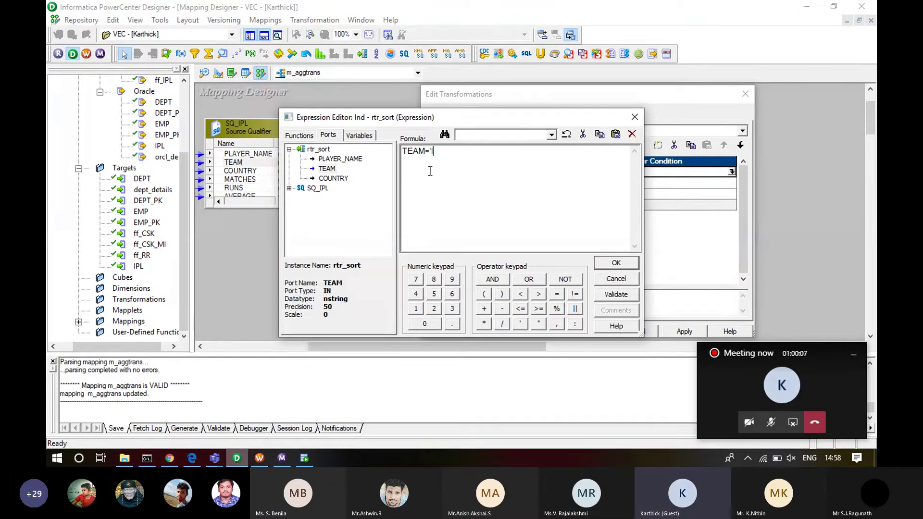
pyautogui.write('IND')
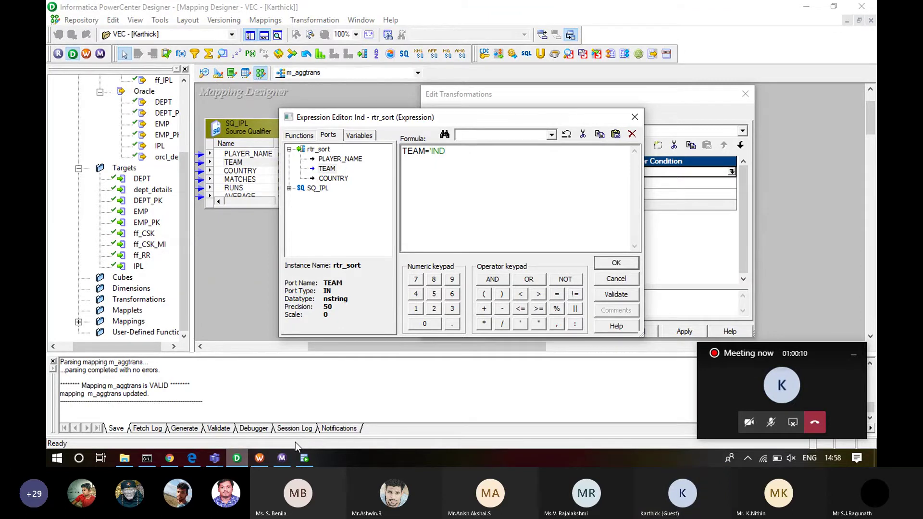
pyautogui.click(305, 458)
pyautogui.click(305, 459)
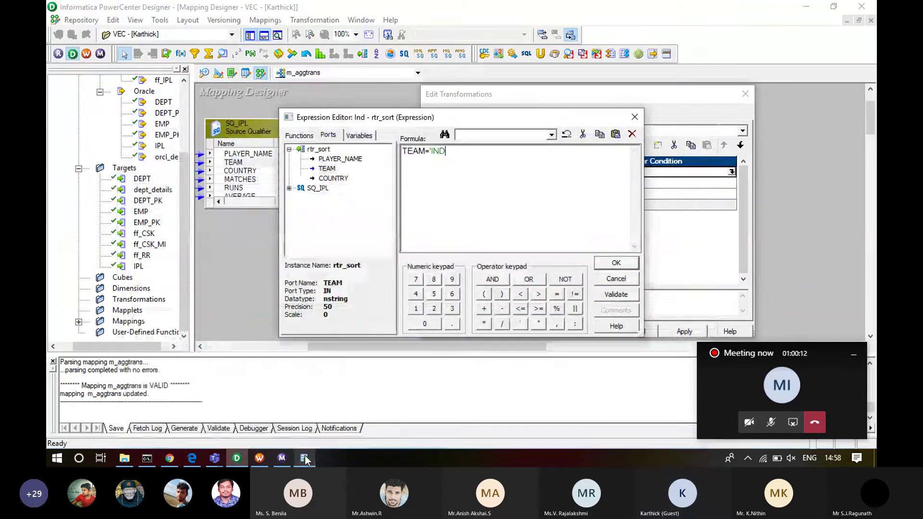
pyautogui.press('BackSpace')
pyautogui.press('BackSpace')
pyautogui.press('BackSpace')
pyautogui.write('In')
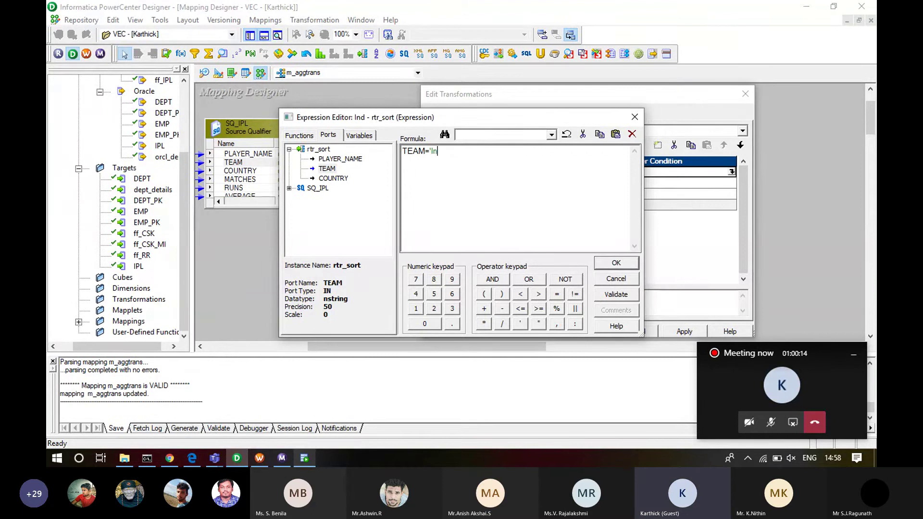
pyautogui.write('dia')
pyautogui.click(607, 267)
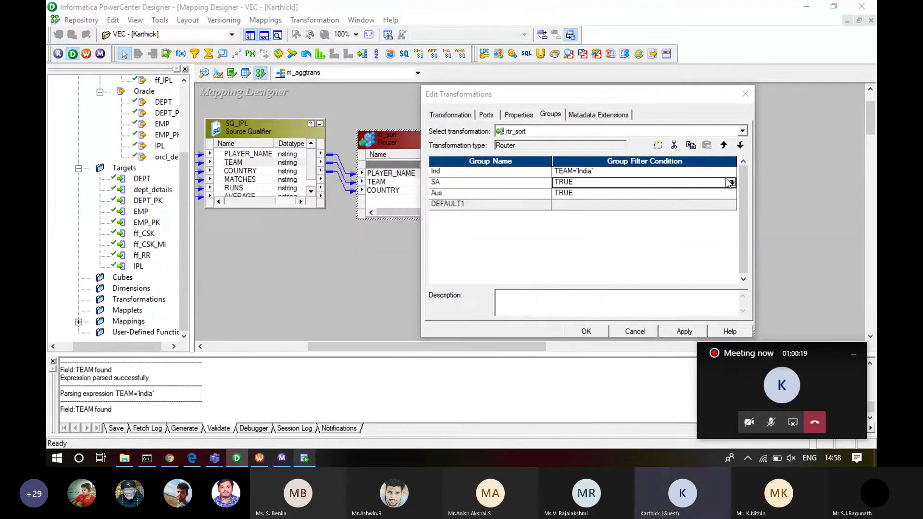
# - Copy the Ind group's filter condition TEAM='India' into the SA and Aus groups
pyautogui.click(717, 173)
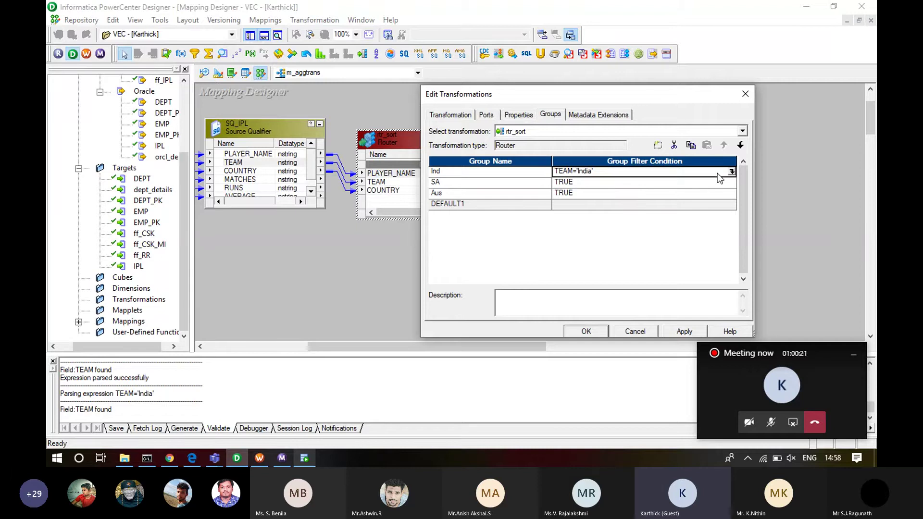
pyautogui.press('Down')
pyautogui.write('v')
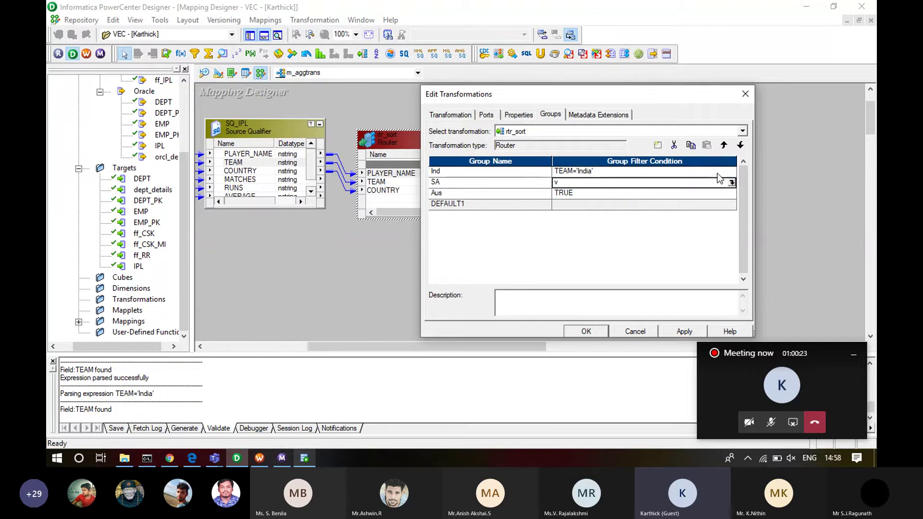
pyautogui.press('Up')
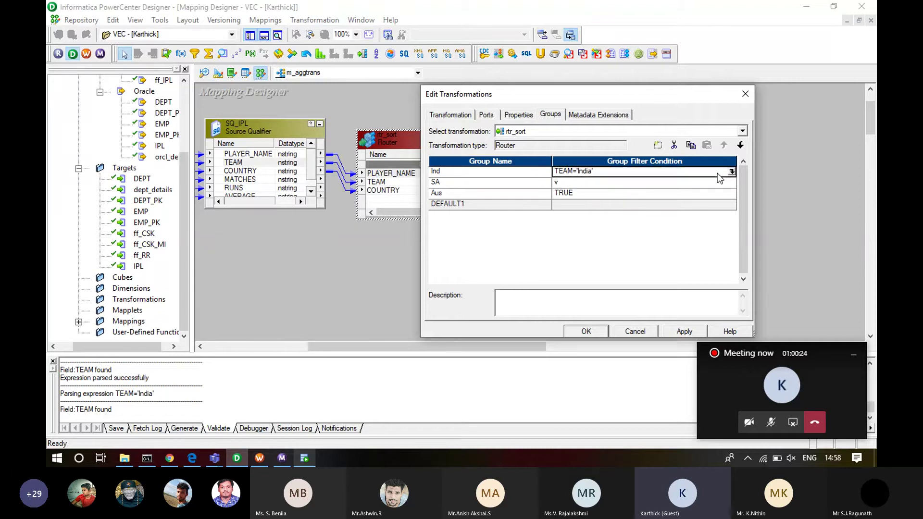
pyautogui.press('Down')
pyautogui.press('Down')
pyautogui.press('Down')
pyautogui.press('Up')
pyautogui.press('Up')
pyautogui.write("TEAM='India'")
pyautogui.press('Down')
pyautogui.write("TEAM='India'")
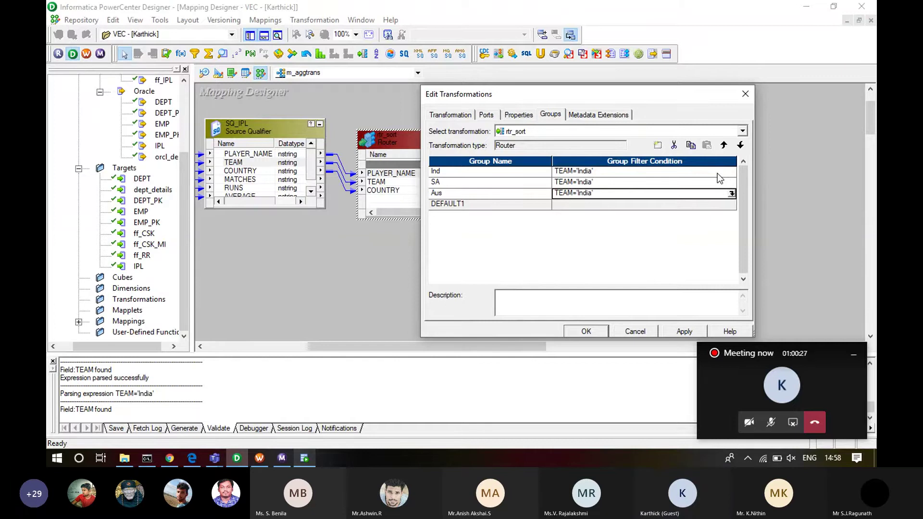
# - Change the country in the SA group's filter condition so it reads TEAM='South Africa'
pyautogui.click(591, 181)
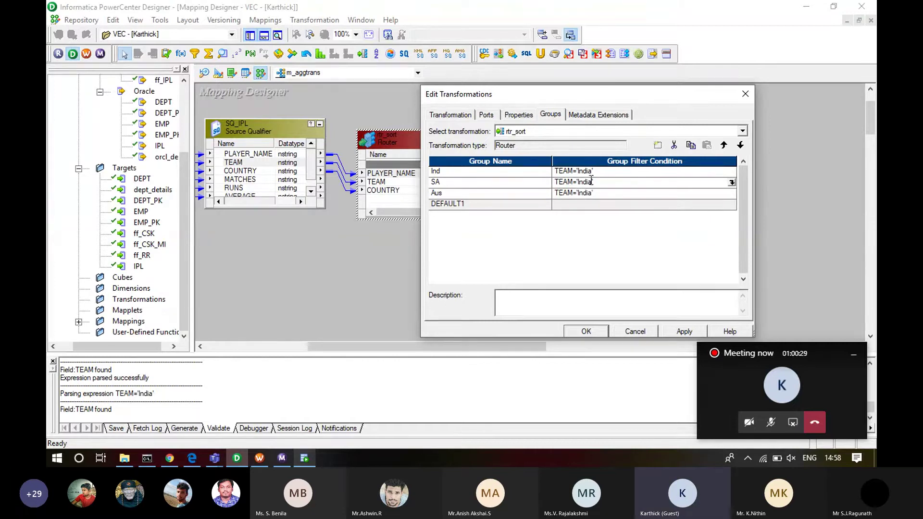
pyautogui.moveTo(590, 181); pyautogui.dragTo(577, 182)
pyautogui.write('S')
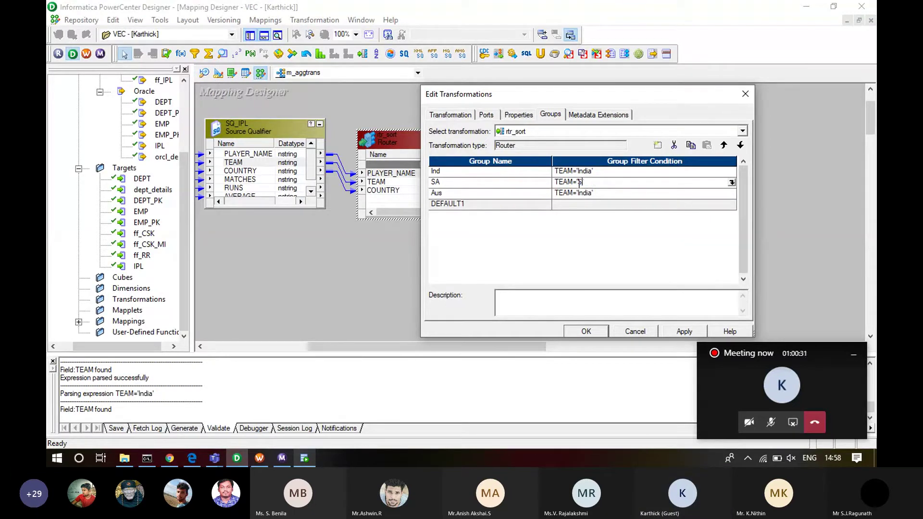
pyautogui.write("outh Africa'")
# - Change the Aus group's filter condition to TEAM='Australia', apply the router settings and close the editor
pyautogui.click(591, 192)
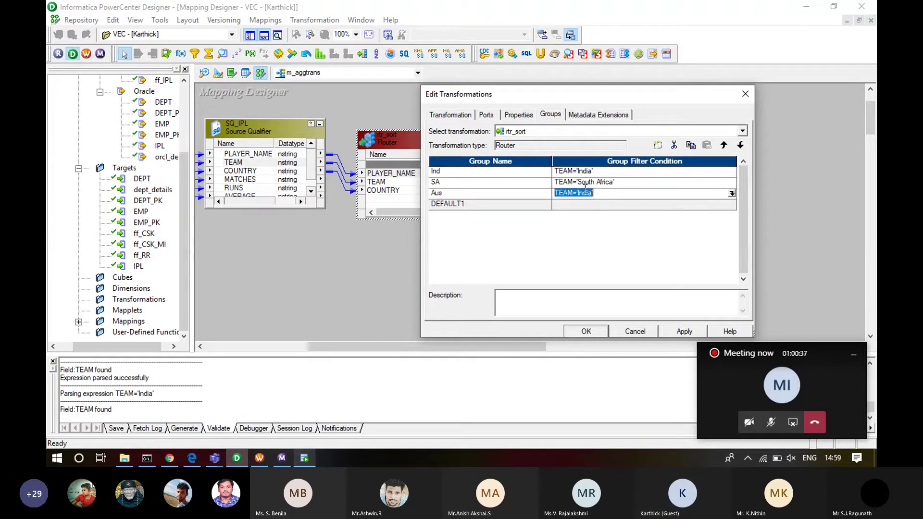
pyautogui.click(579, 192)
pyautogui.moveTo(578, 191); pyautogui.dragTo(591, 191)
pyautogui.write('A')
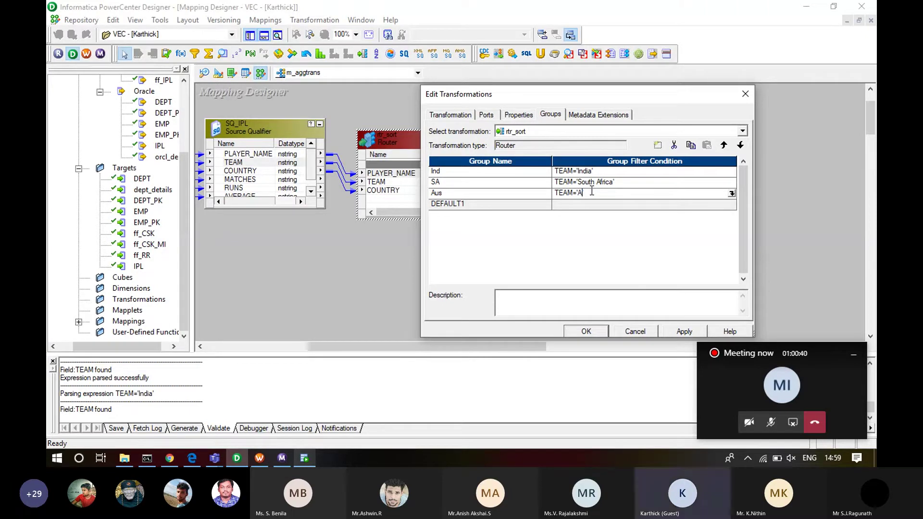
pyautogui.write('ustriaalia')
pyautogui.click(678, 332)
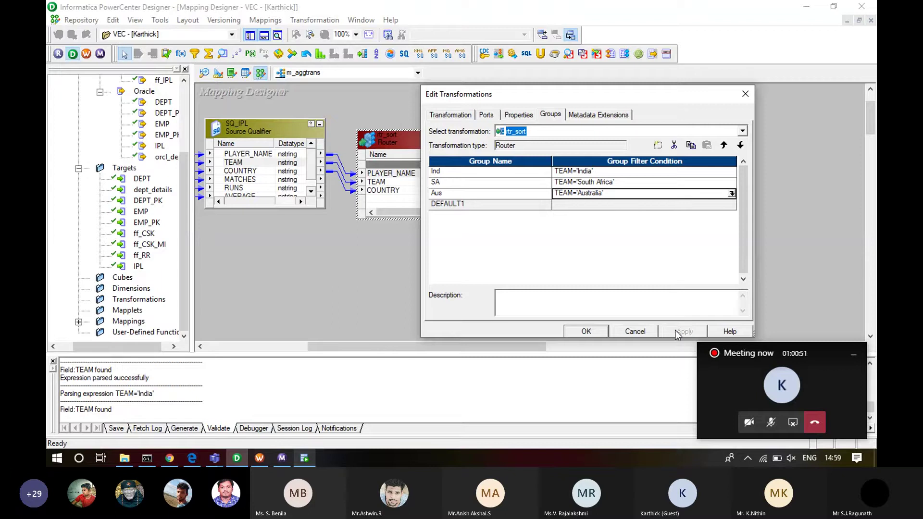
pyautogui.click(586, 332)
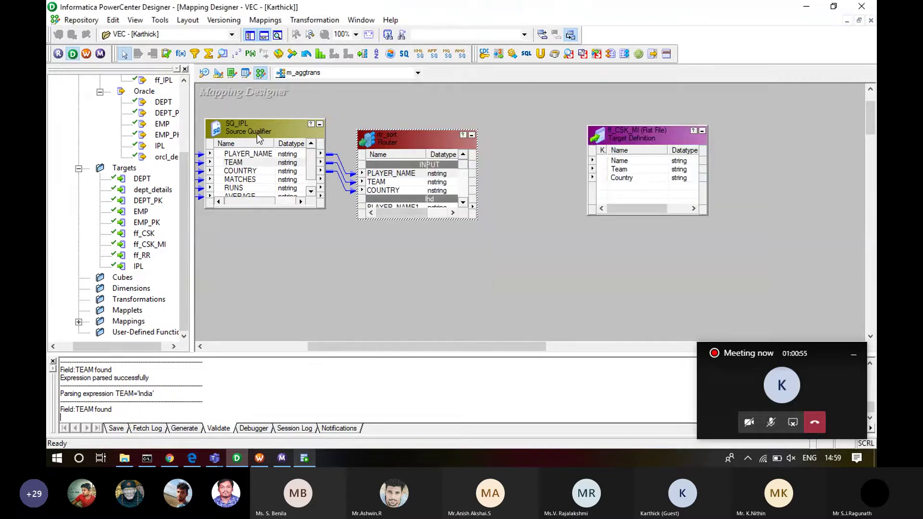
# - Set the source filter of the SQ_IPL source qualifier to IPL.TEAM='RCB' and apply it
pyautogui.doubleClick(257, 133)
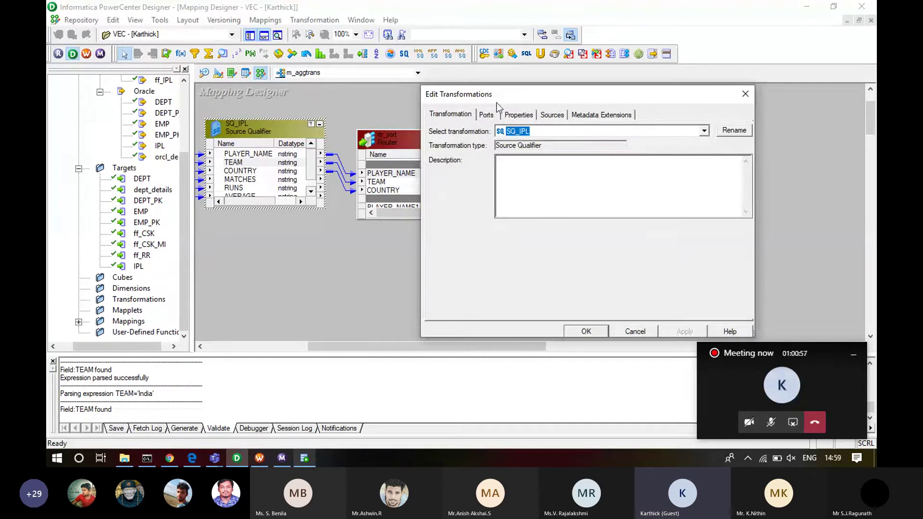
pyautogui.click(495, 115)
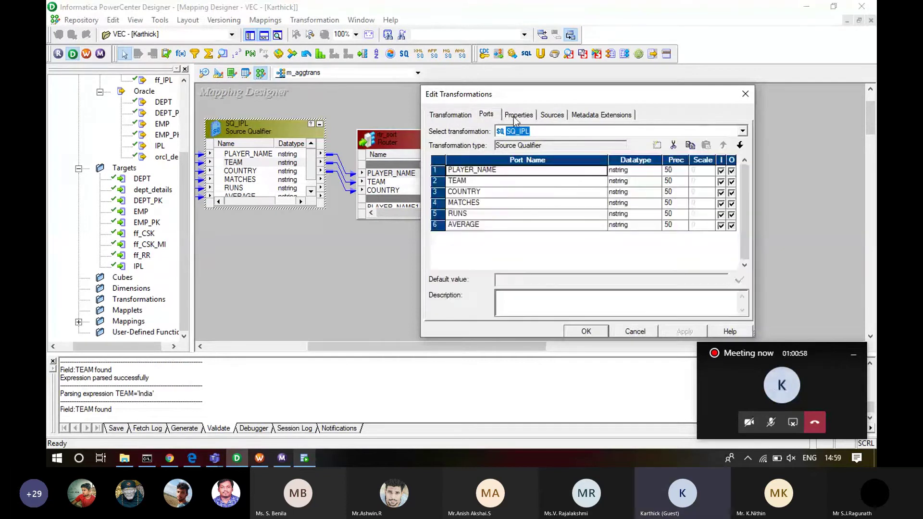
pyautogui.click(516, 115)
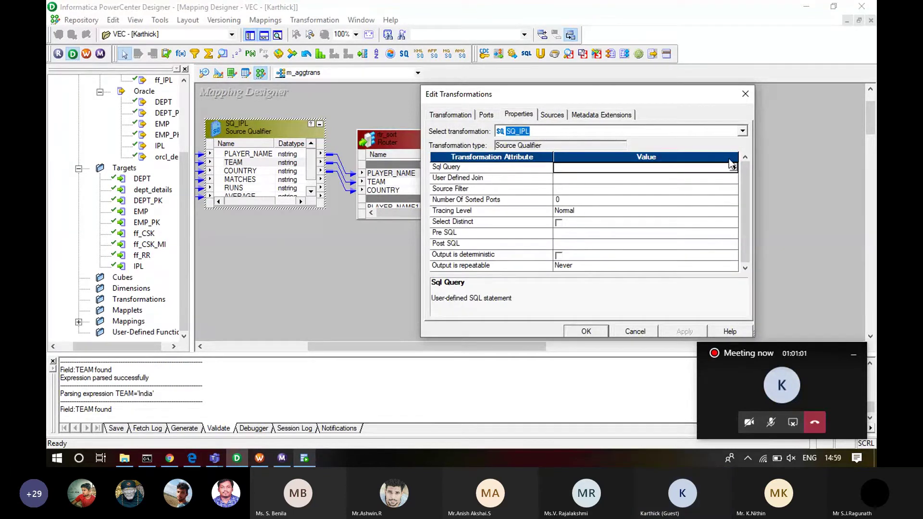
pyautogui.click(734, 189)
pyautogui.click(733, 189)
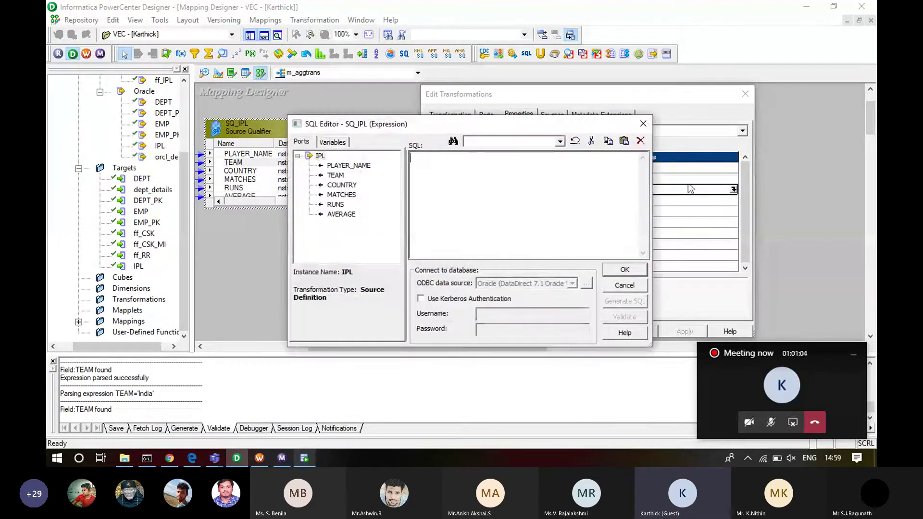
pyautogui.doubleClick(336, 176)
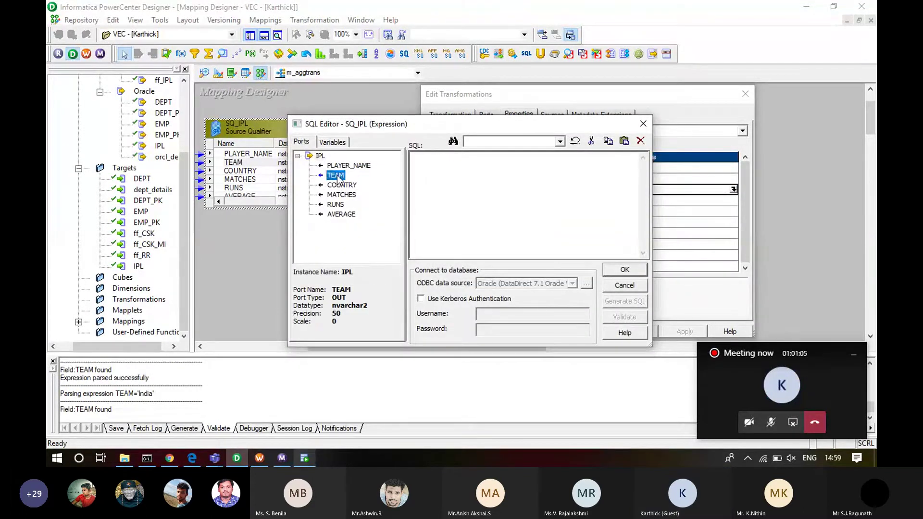
pyautogui.write('=')
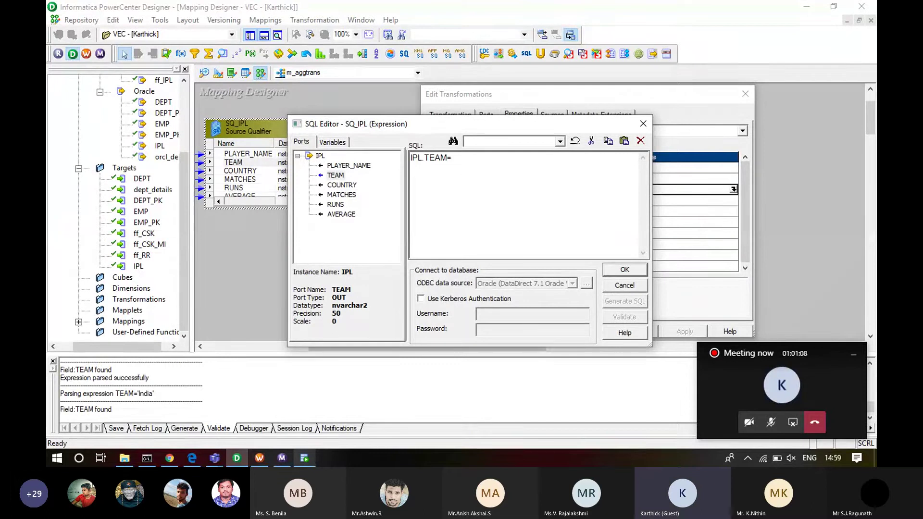
pyautogui.write("'RCB'")
pyautogui.click(615, 270)
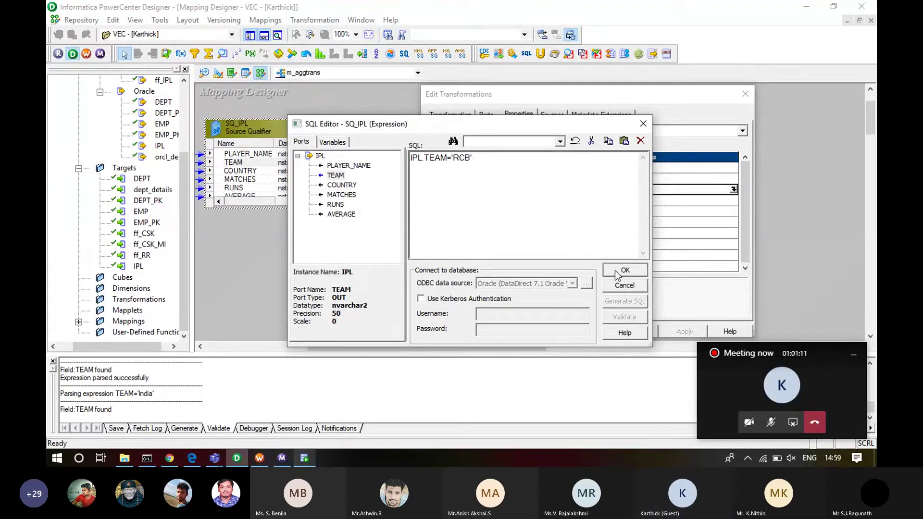
pyautogui.click(666, 330)
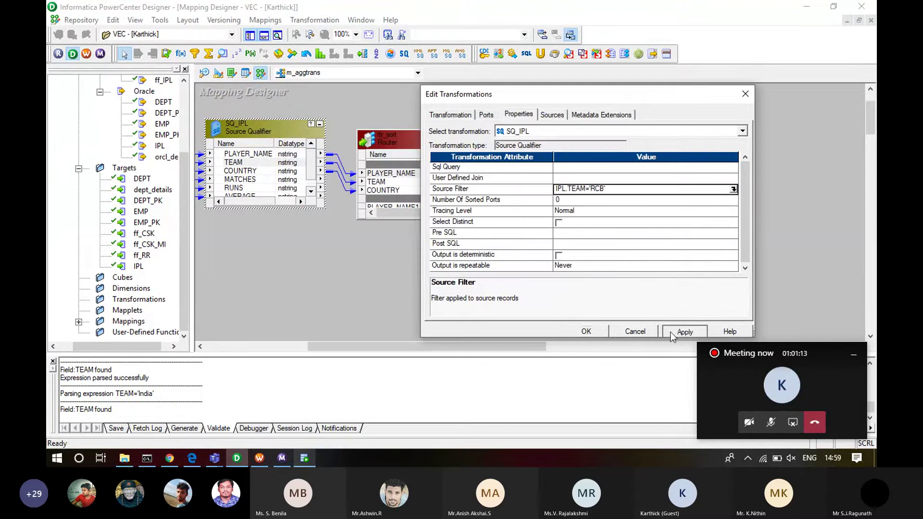
pyautogui.click(599, 331)
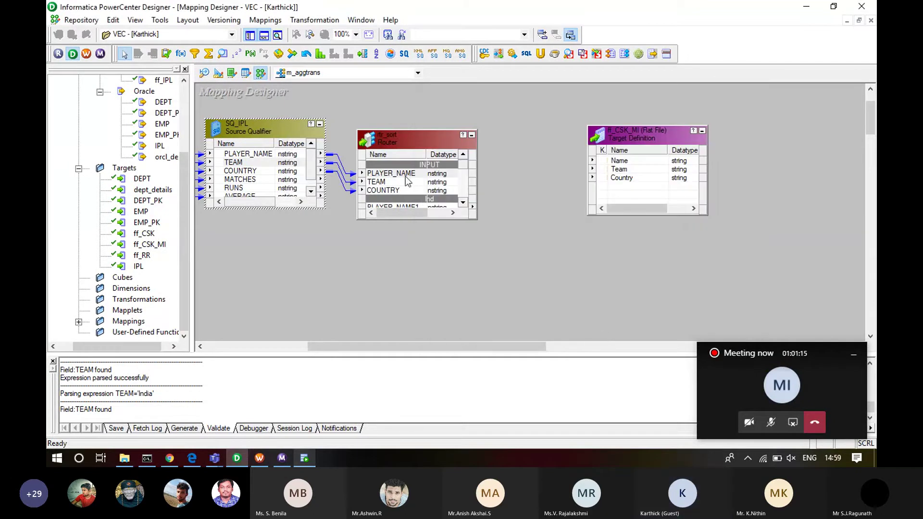
# - Move the ff_CSK_MI target further down the mapping and place the ff_CSK and ff_RR targets stacked above it
pyautogui.click(463, 201)
pyautogui.click(463, 202)
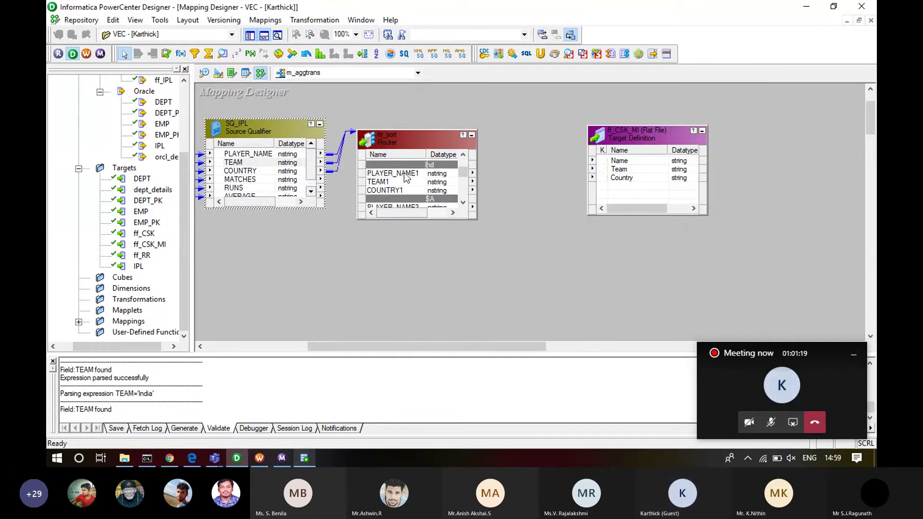
pyautogui.click(404, 172)
pyautogui.moveTo(627, 138); pyautogui.dragTo(638, 308)
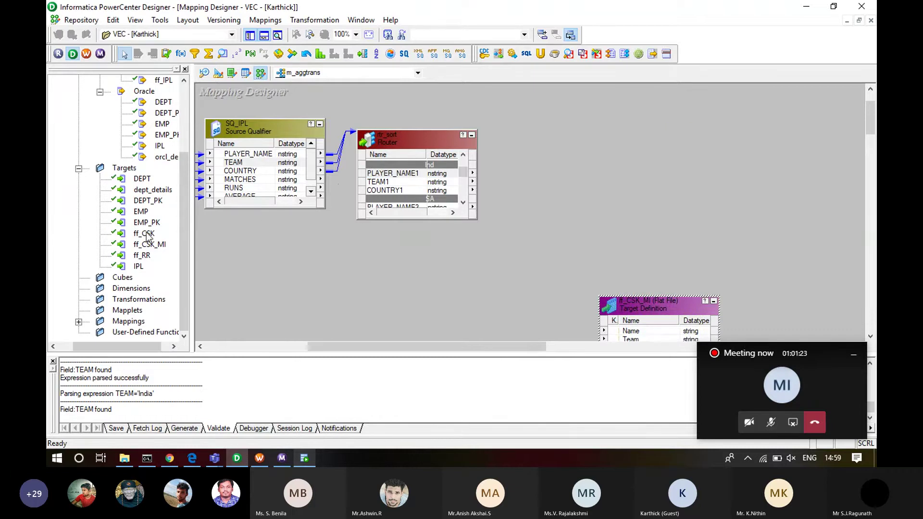
pyautogui.moveTo(147, 235); pyautogui.dragTo(608, 134)
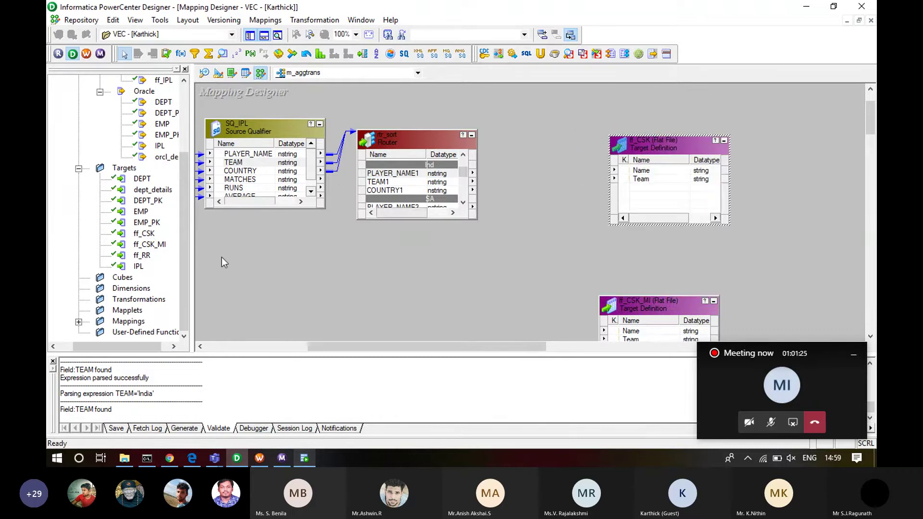
pyautogui.moveTo(142, 256); pyautogui.dragTo(639, 238)
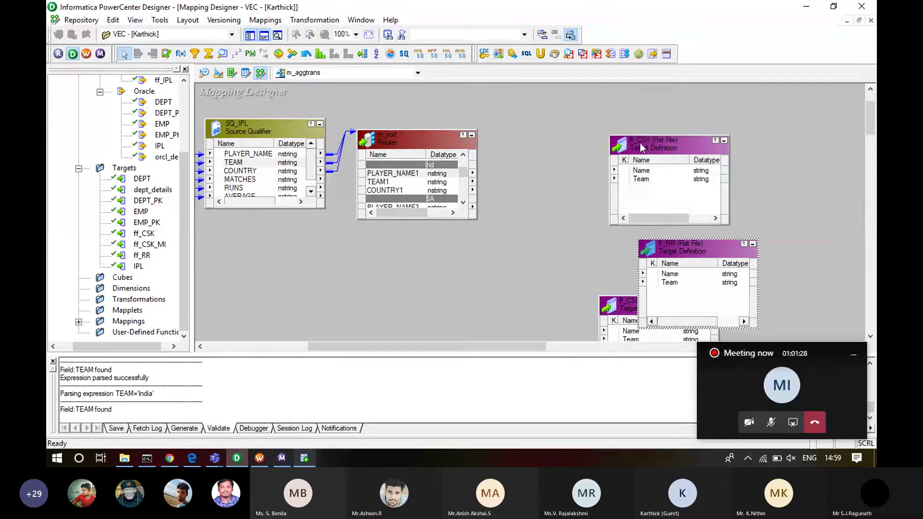
pyautogui.moveTo(639, 142); pyautogui.dragTo(627, 107)
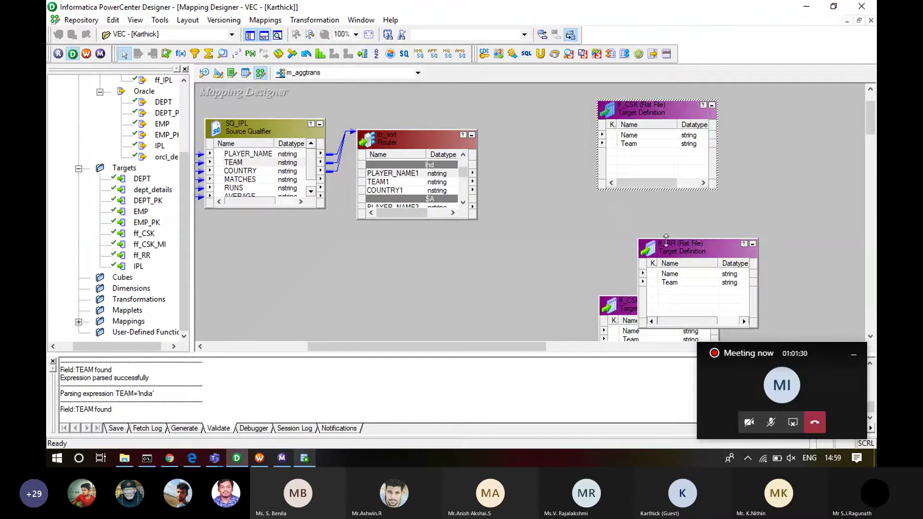
pyautogui.moveTo(667, 244); pyautogui.dragTo(627, 212)
# - Link PLAYER_NAME1 and TEAM1 of the router's Ind group to Name and Team in the ff_CSK target
pyautogui.click(397, 174)
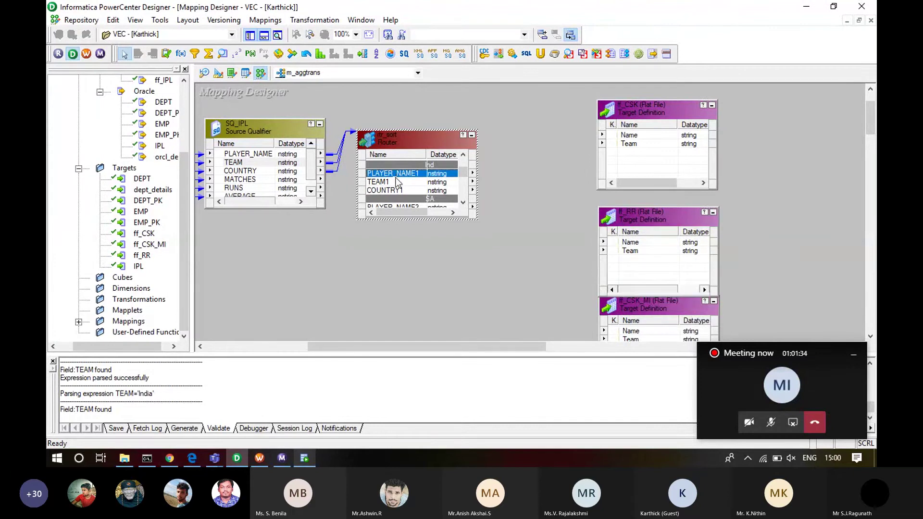
pyautogui.keyDown('shift'); pyautogui.click(397, 182); pyautogui.keyUp('shift')
pyautogui.moveTo(397, 182); pyautogui.dragTo(630, 138)
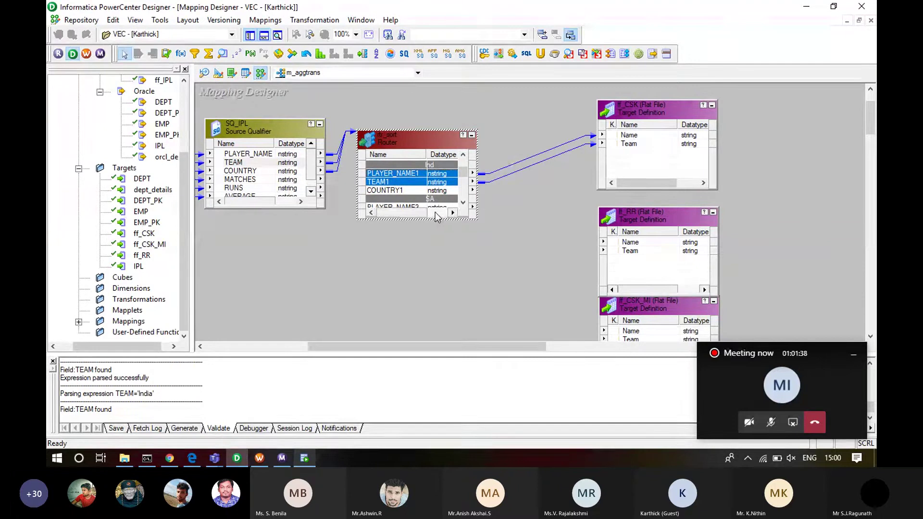
# - Try to link COUNTRY1 of the router's Ind group to the empty area below Team in the ff_CSK target
pyautogui.click(463, 201)
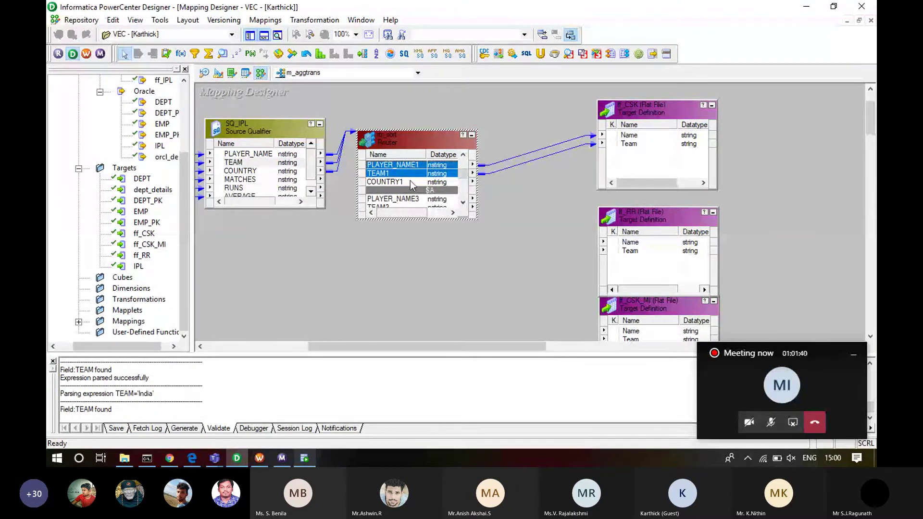
pyautogui.moveTo(410, 182); pyautogui.dragTo(609, 154)
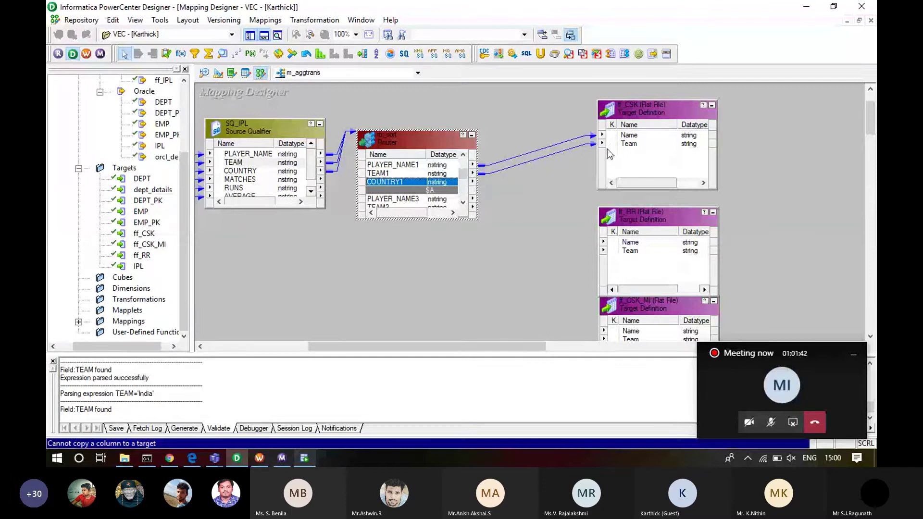
# - Switch to the Target Designer and add a Country string column with precision 50 to the ff_CSK target definition
pyautogui.click(219, 77)
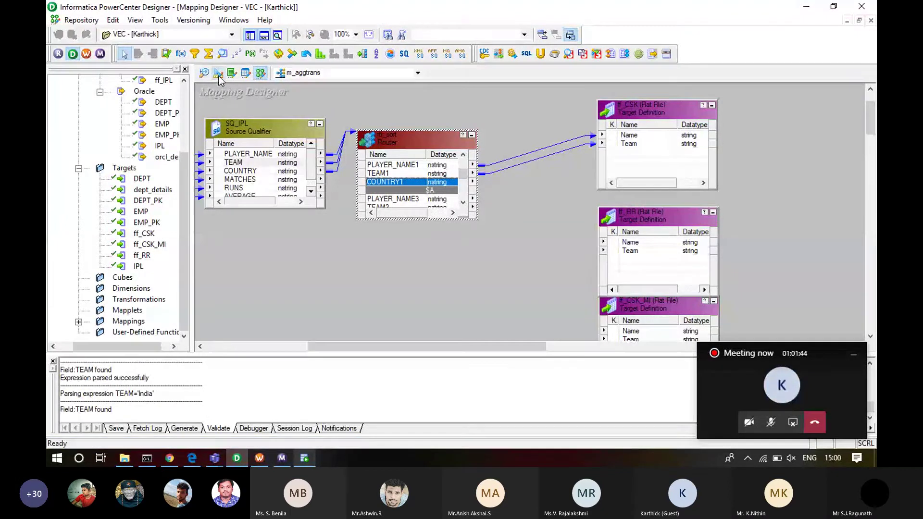
pyautogui.click(547, 171)
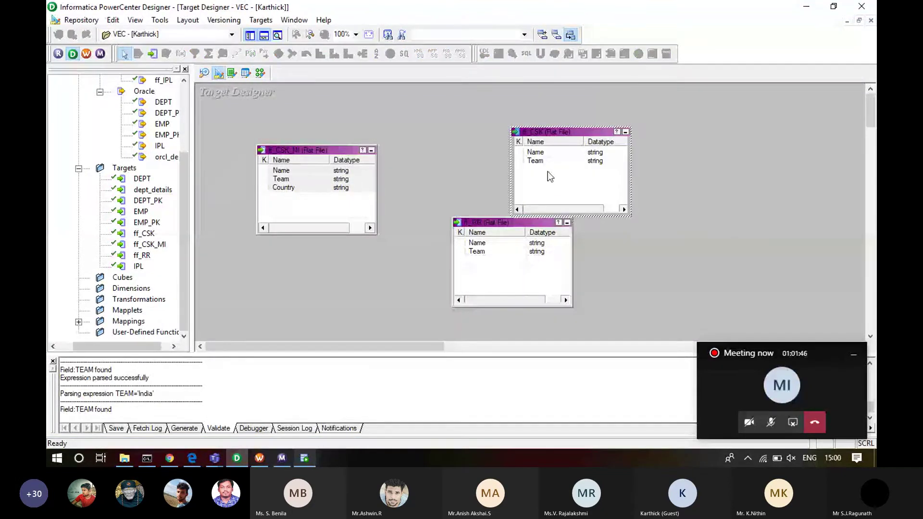
pyautogui.doubleClick(547, 172)
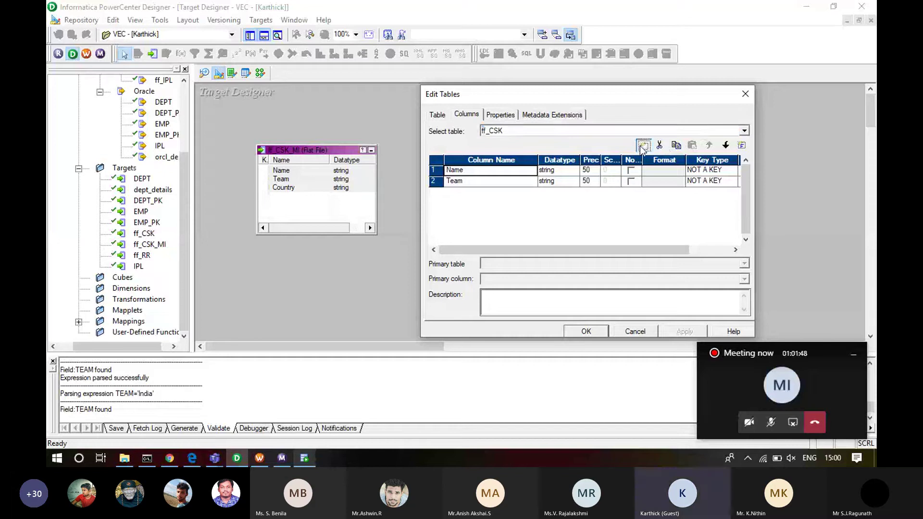
pyautogui.click(643, 145)
pyautogui.write('Country')
pyautogui.click(586, 180)
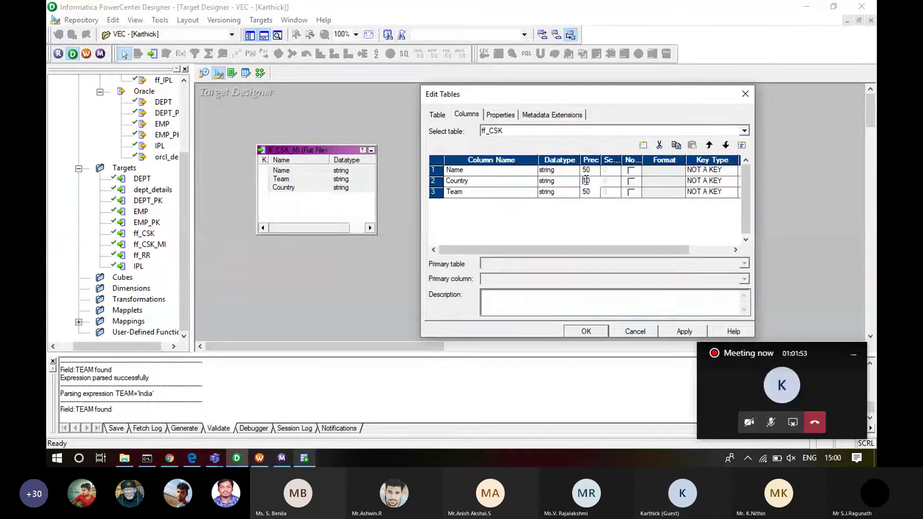
pyautogui.press('BackSpace')
pyautogui.write('5')
# - Copy the Country column, move the original below Team, then apply the ff_CSK changes and close the editor
pyautogui.click(432, 181)
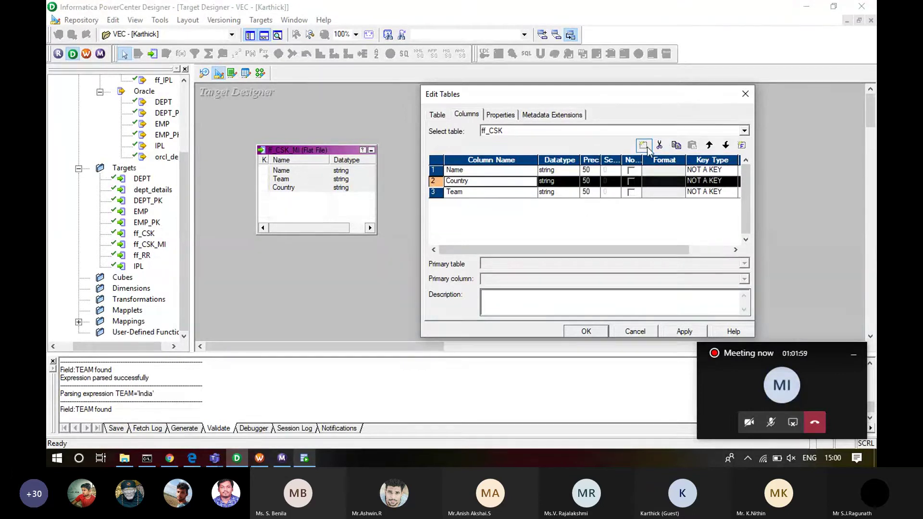
pyautogui.click(676, 145)
pyautogui.click(726, 145)
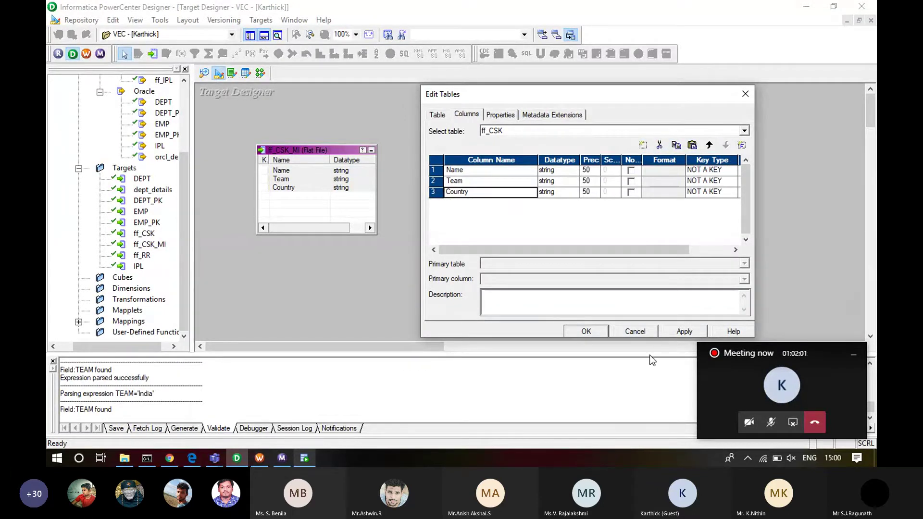
pyautogui.click(683, 330)
pyautogui.click(594, 331)
# - Paste the copied Country column below Name in the ff_RR target definition and enter its column name
pyautogui.doubleClick(514, 267)
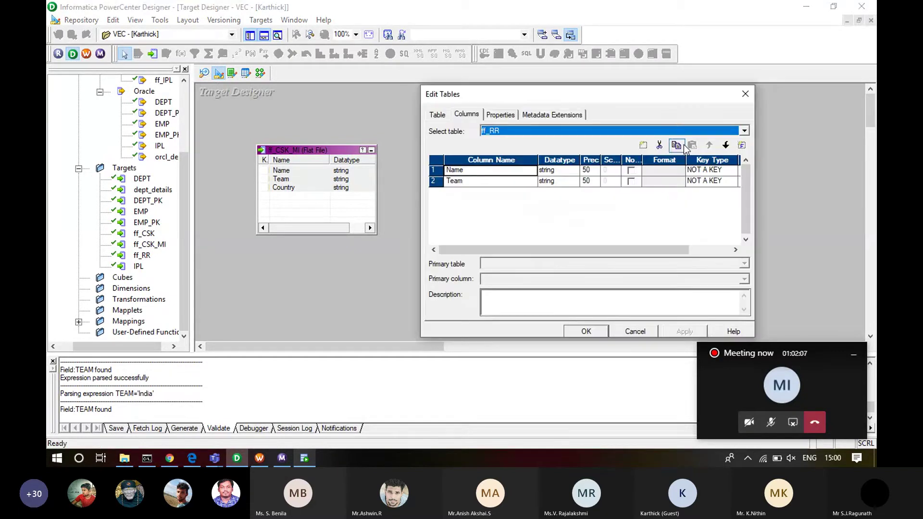
pyautogui.click(683, 145)
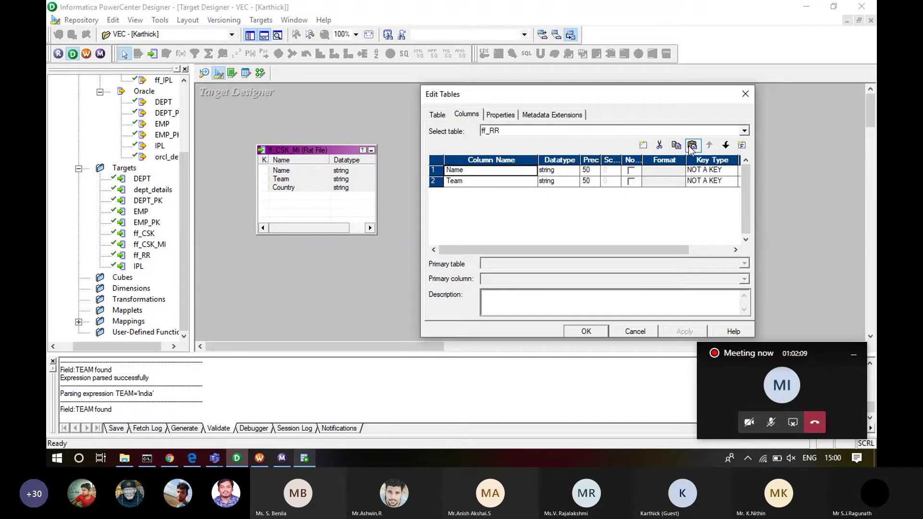
pyautogui.click(692, 145)
pyautogui.write('C')
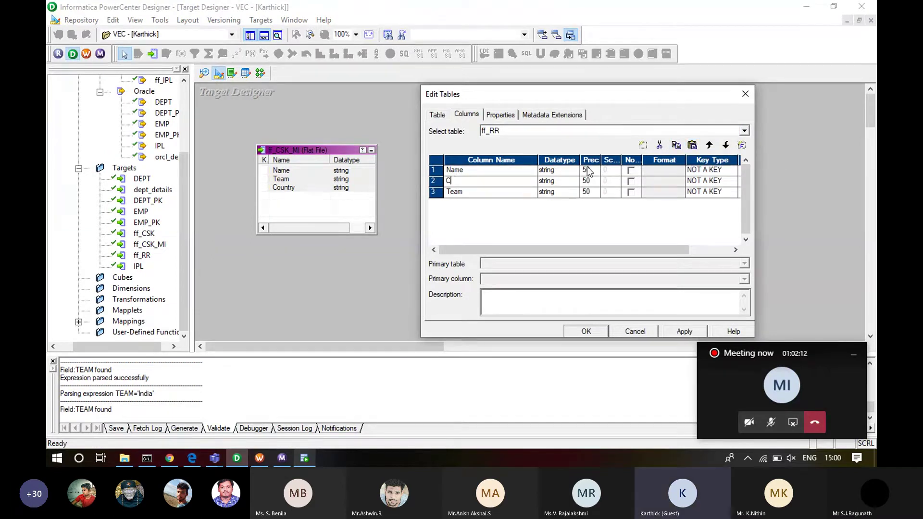
# - Name the second column of ff_RR Country, move it below Team, apply the table edits and save the target definitions
pyautogui.write('ountry')
pyautogui.click(437, 180)
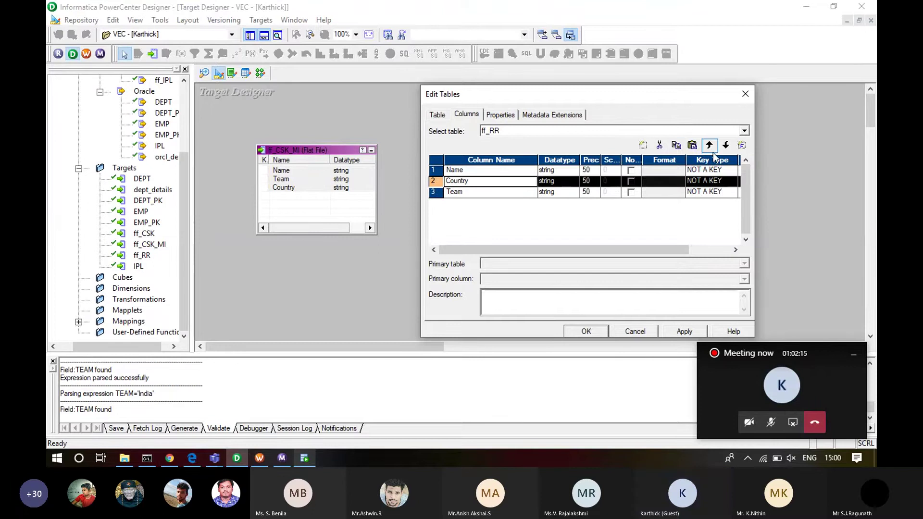
pyautogui.click(727, 146)
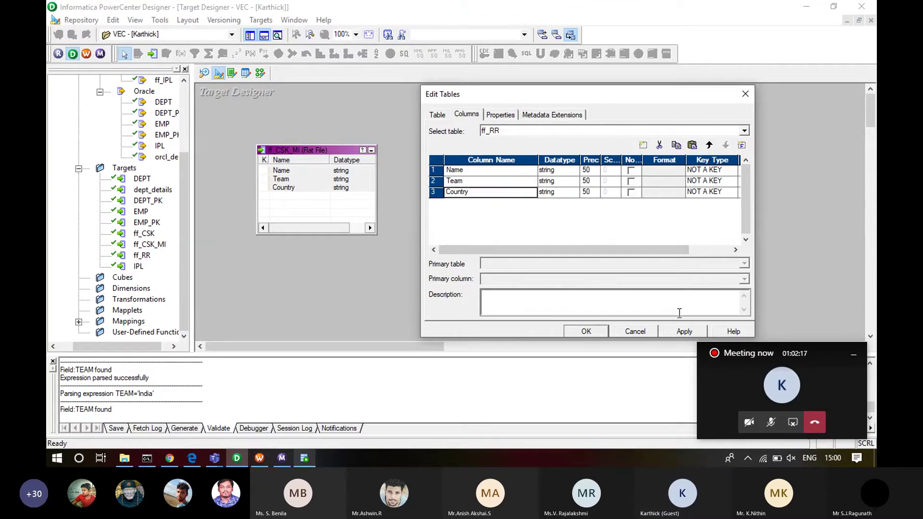
pyautogui.click(683, 331)
pyautogui.click(601, 333)
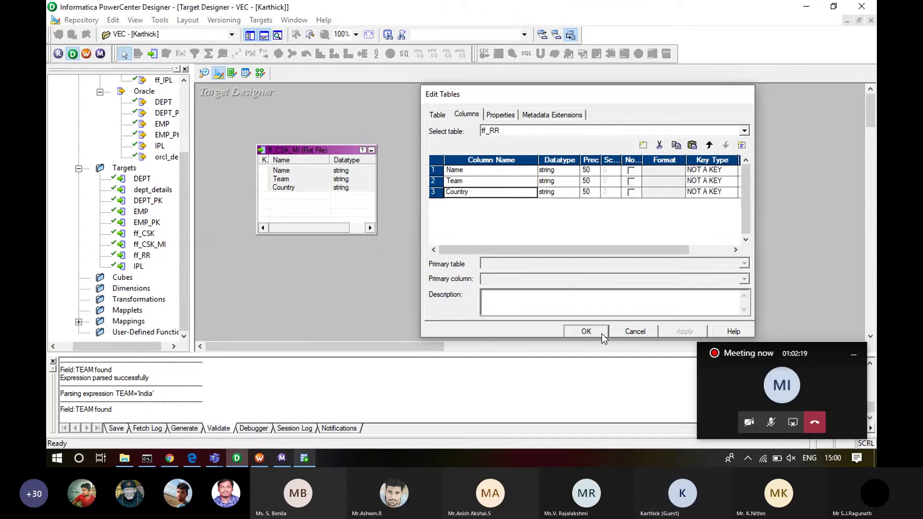
pyautogui.hotkey('ctrl', 's')
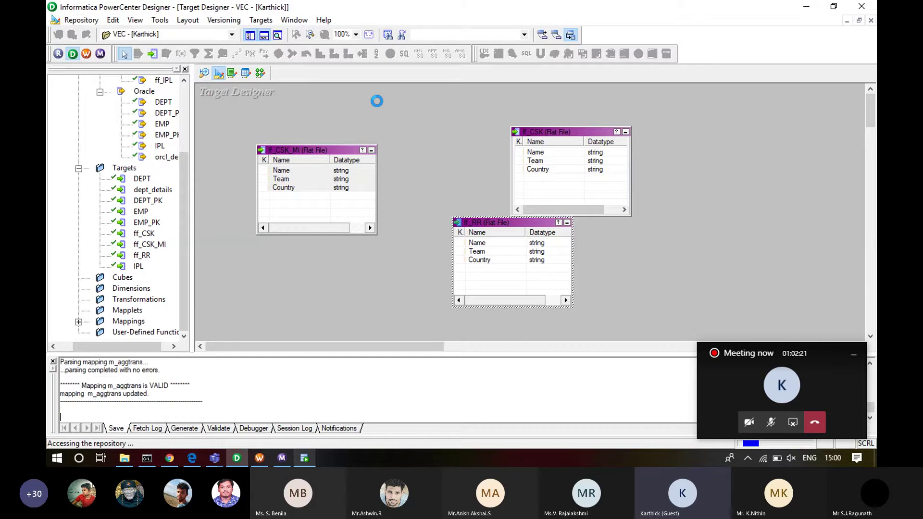
# - In the m_aggtrans mapping, link the router's COUNTRY1 to Country in ff_CSK and the SA group's three ports to ff_RR
pyautogui.click(260, 72)
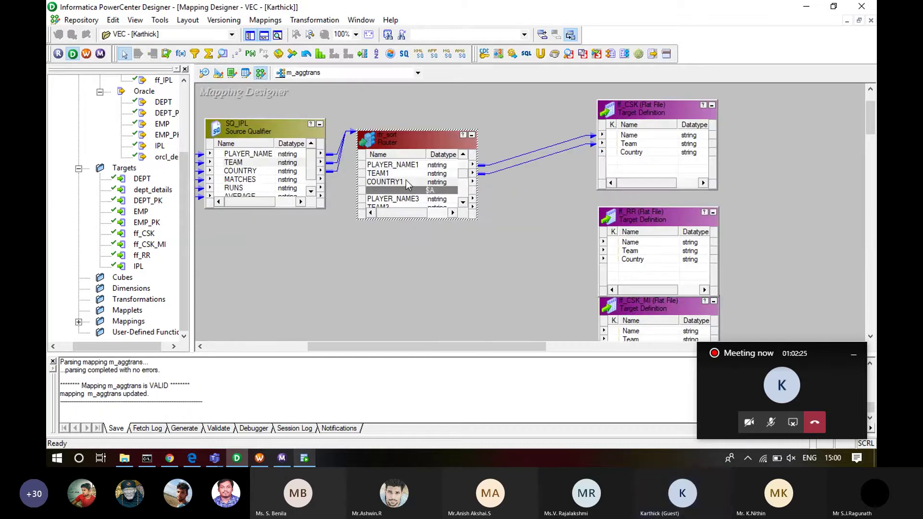
pyautogui.moveTo(409, 182); pyautogui.dragTo(632, 153)
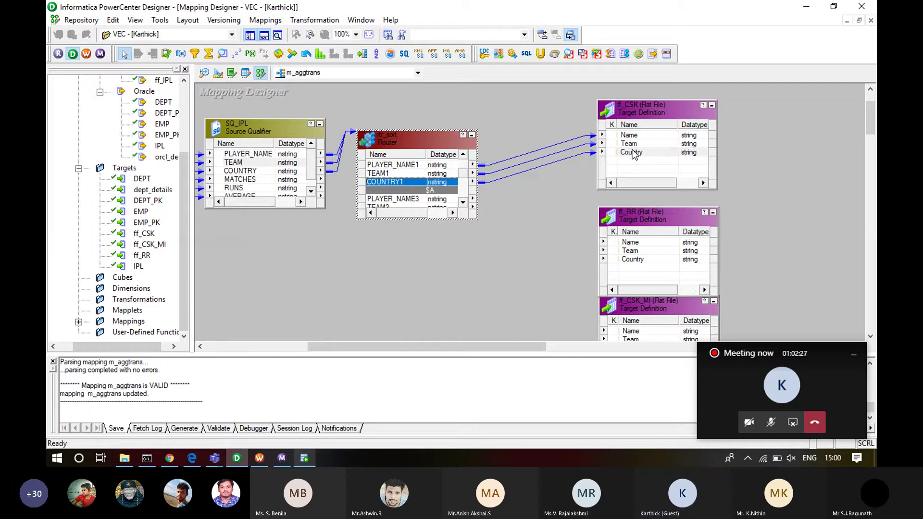
pyautogui.scroll(-3, 451, 210)
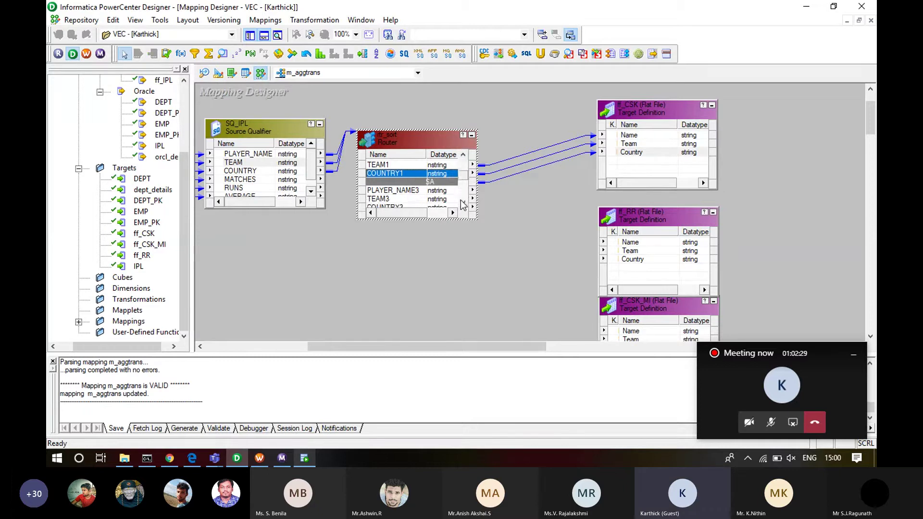
pyautogui.click(407, 164)
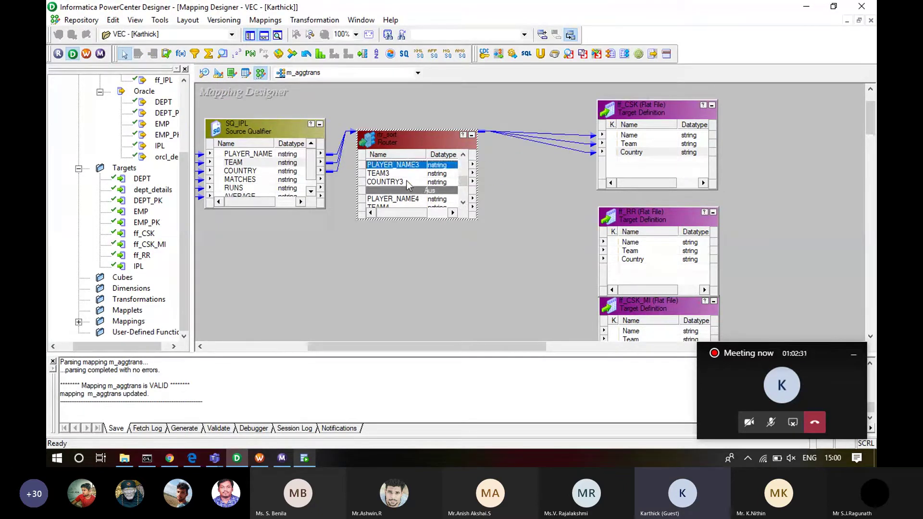
pyautogui.keyDown('shift'); pyautogui.click(403, 182); pyautogui.keyUp('shift')
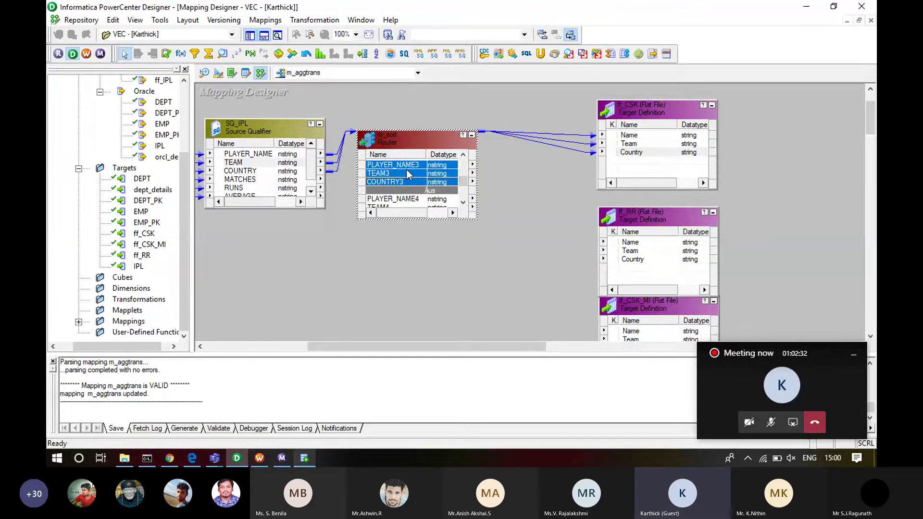
pyautogui.moveTo(406, 169); pyautogui.dragTo(639, 251)
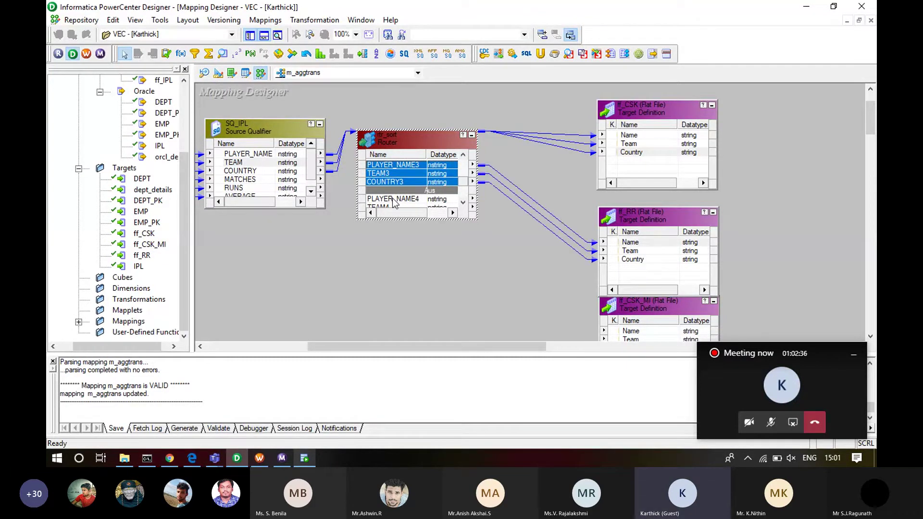
# - Link the router's Aus group ports PLAYER_NAME4, TEAM4 and COUNTRY4 to the ff_CSK_MI target, and arrange all mapping objects
pyautogui.moveTo(393, 202); pyautogui.dragTo(394, 207)
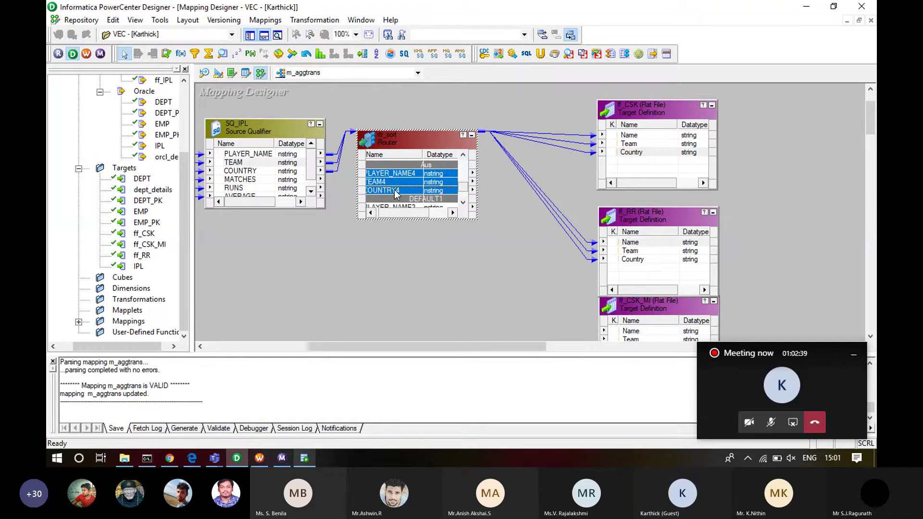
pyautogui.click(870, 336)
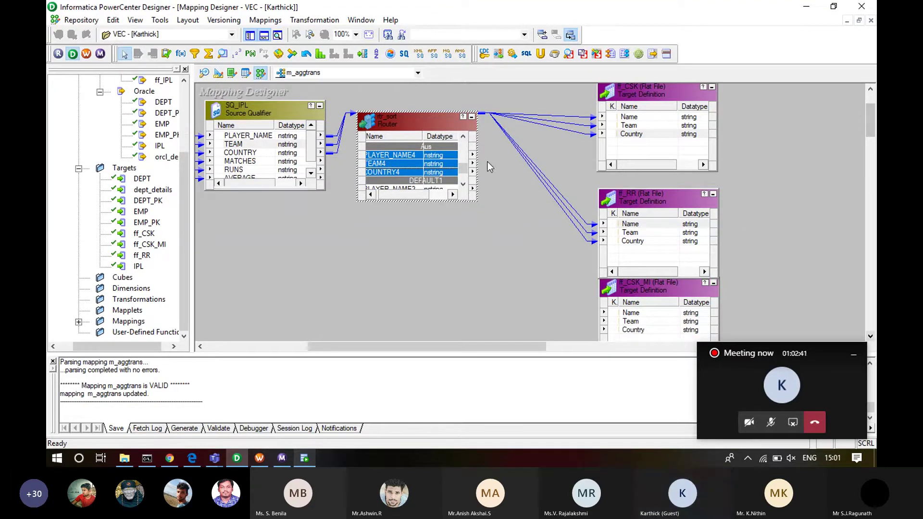
pyautogui.moveTo(434, 161); pyautogui.dragTo(633, 321)
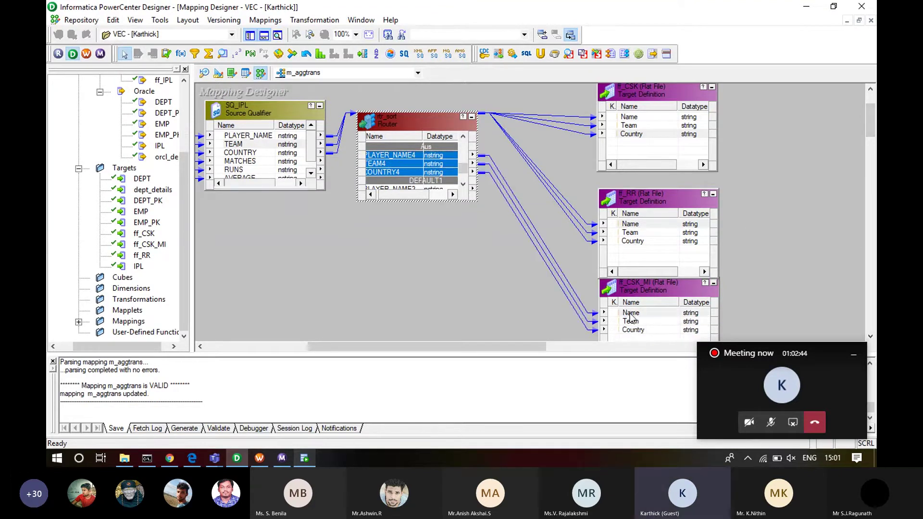
pyautogui.rightClick(298, 245)
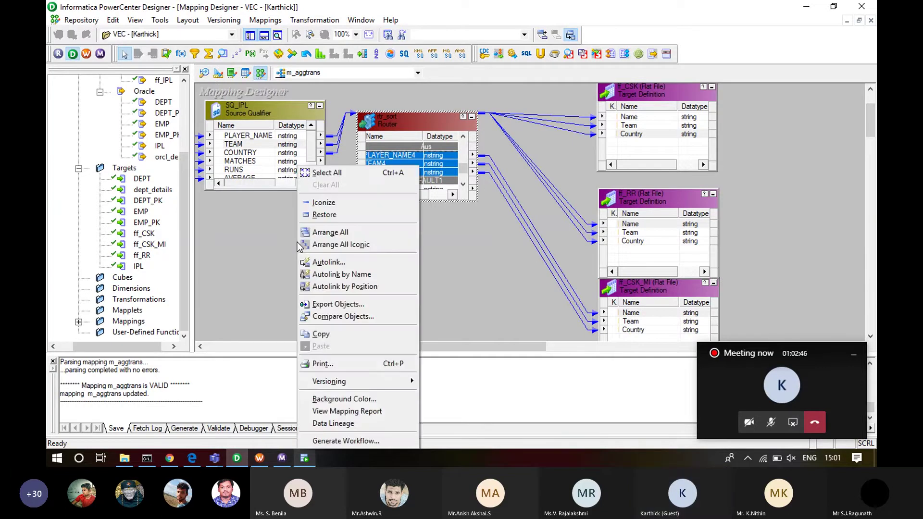
pyautogui.click(310, 232)
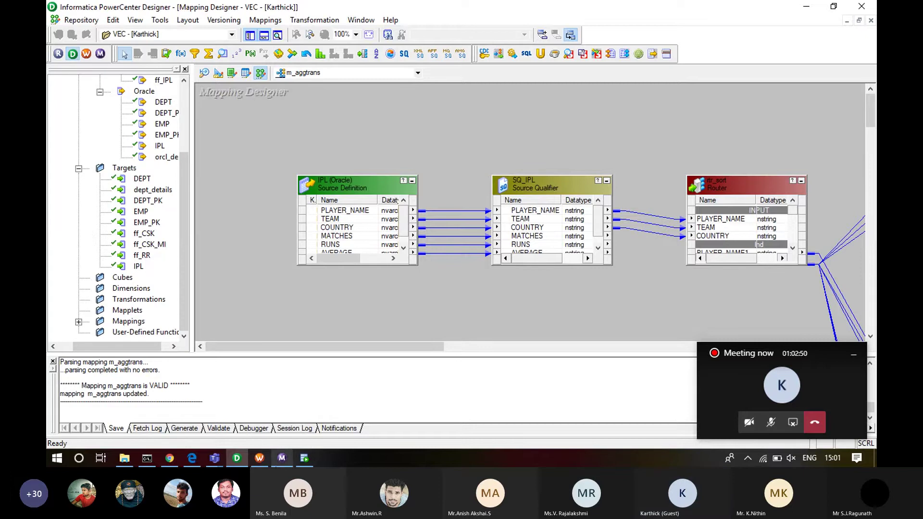
# - Switch to Workflow Manager, refresh the mapping of the s_m_aggtrans session and save the workflow
pyautogui.click(263, 458)
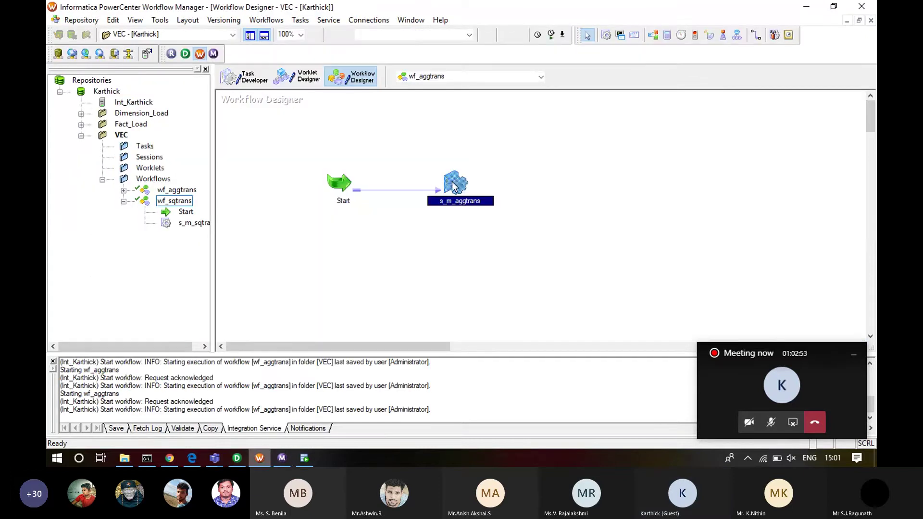
pyautogui.doubleClick(452, 186)
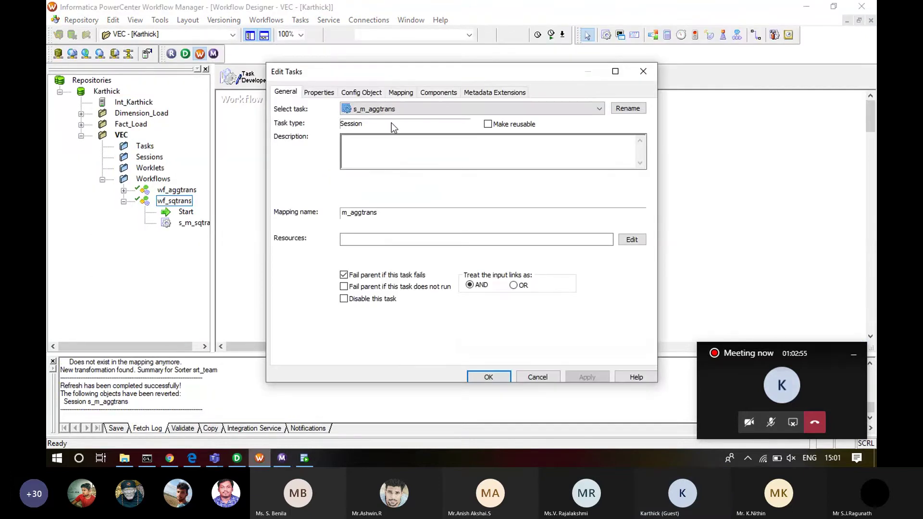
pyautogui.click(645, 73)
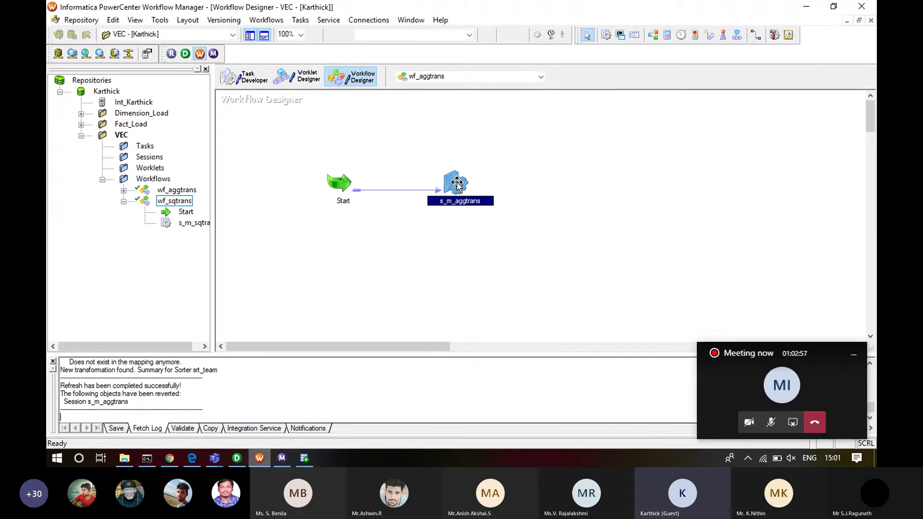
pyautogui.rightClick(457, 183)
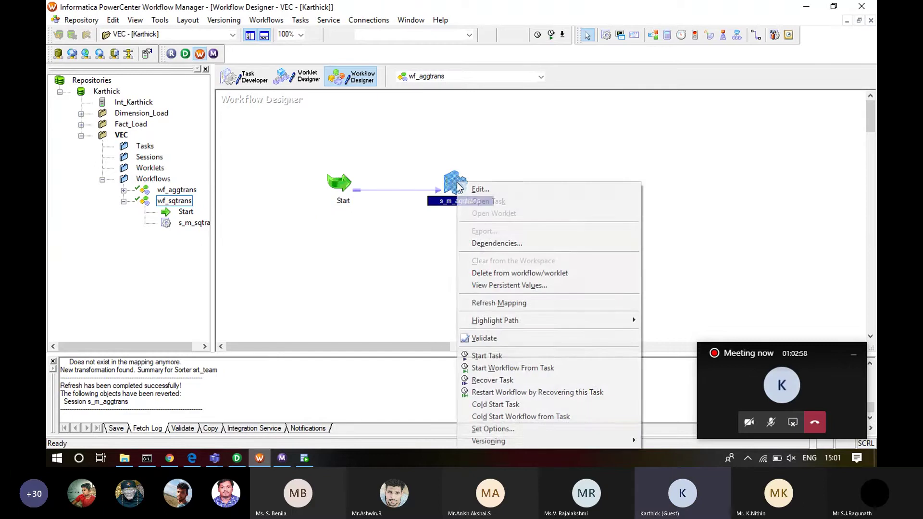
pyautogui.click(522, 304)
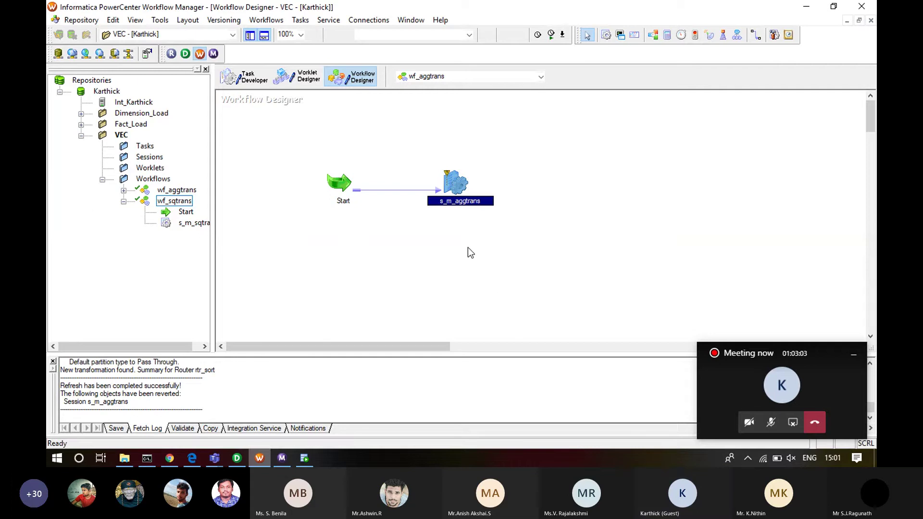
pyautogui.hotkey('ctrl', 's')
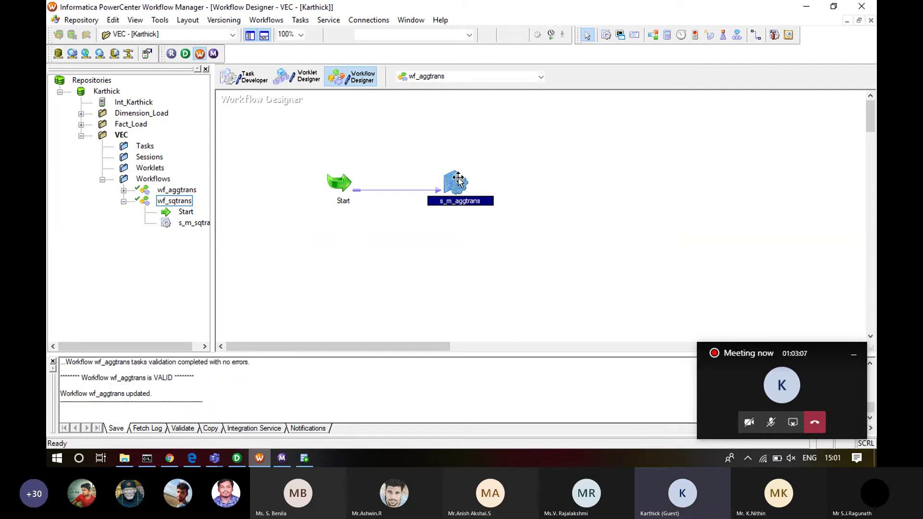
# - Enable Append if Exists for the ff_CSK_MI target in the mapping settings of the s_m_aggtrans session
pyautogui.doubleClick(457, 180)
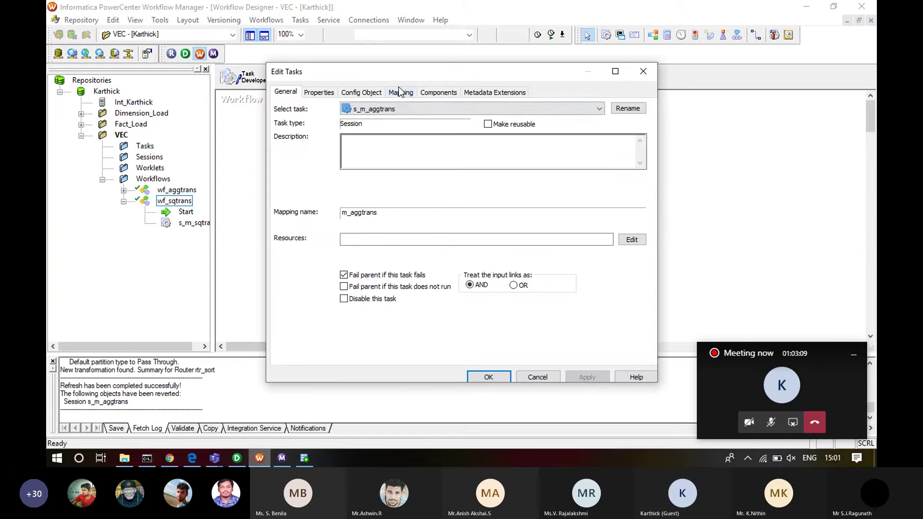
pyautogui.click(400, 92)
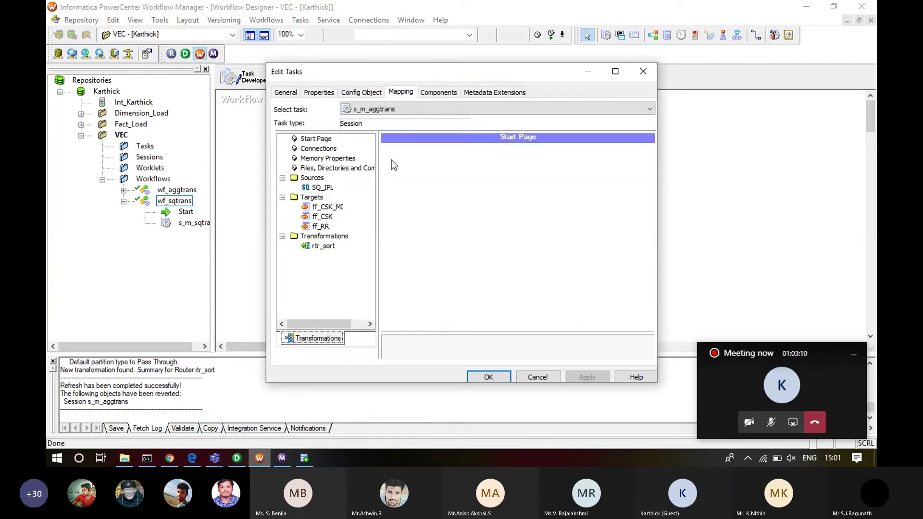
pyautogui.click(332, 207)
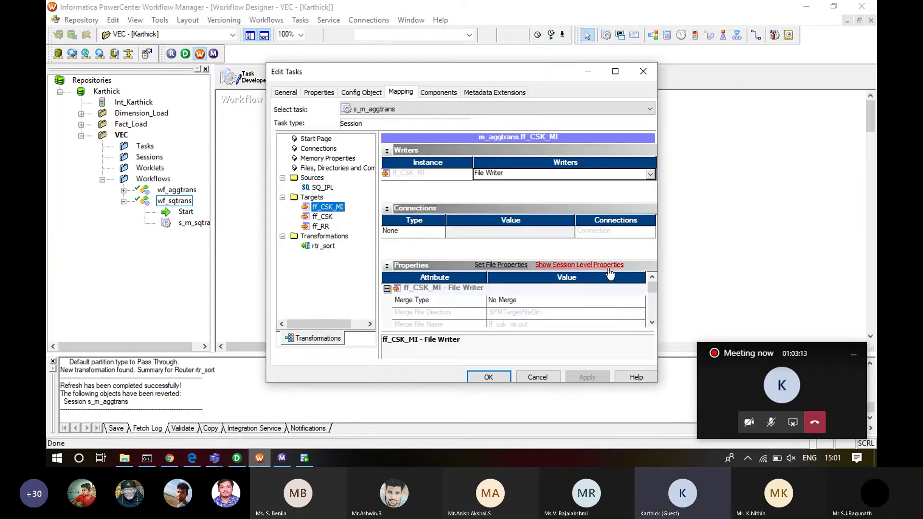
pyautogui.click(652, 322)
pyautogui.click(652, 323)
pyautogui.click(652, 323)
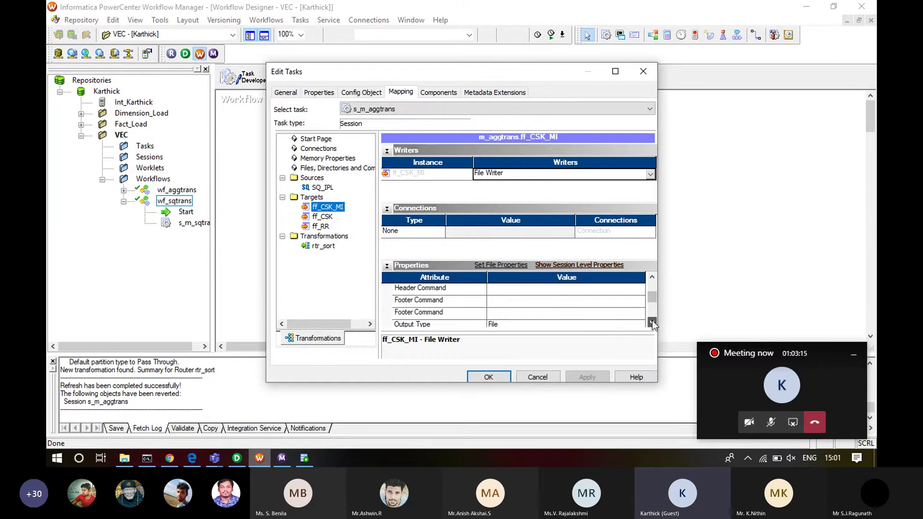
pyautogui.click(652, 323)
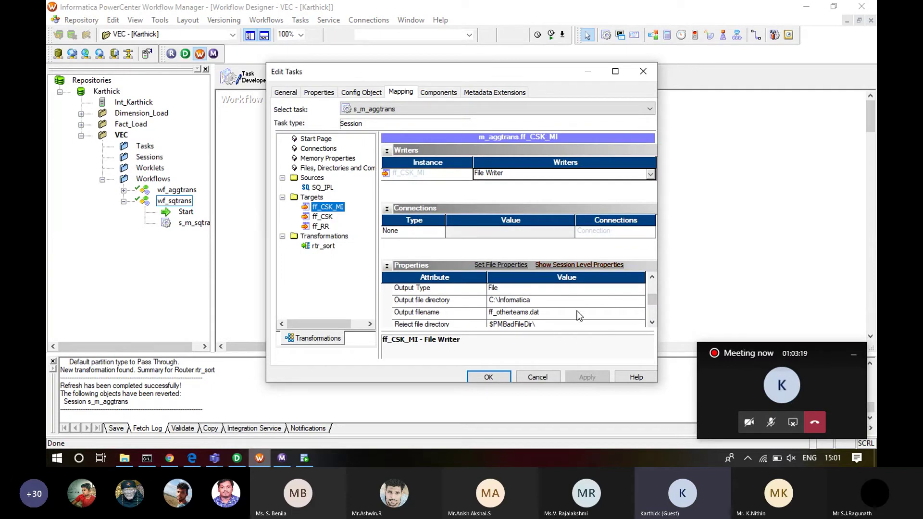
pyautogui.click(652, 323)
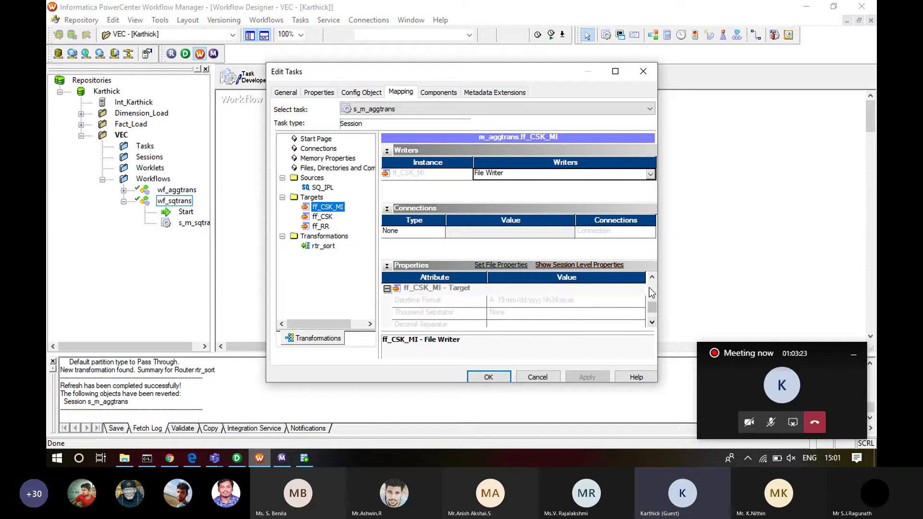
pyautogui.click(652, 279)
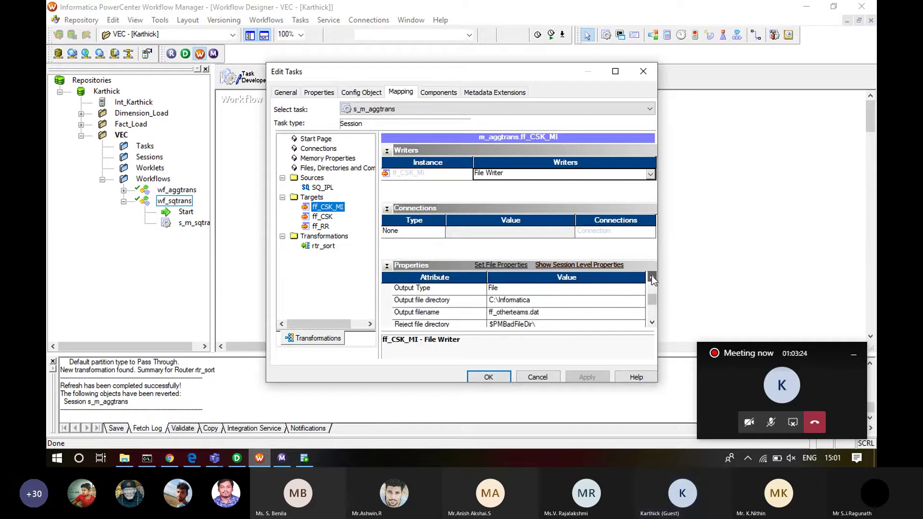
pyautogui.click(652, 278)
pyautogui.click(652, 278)
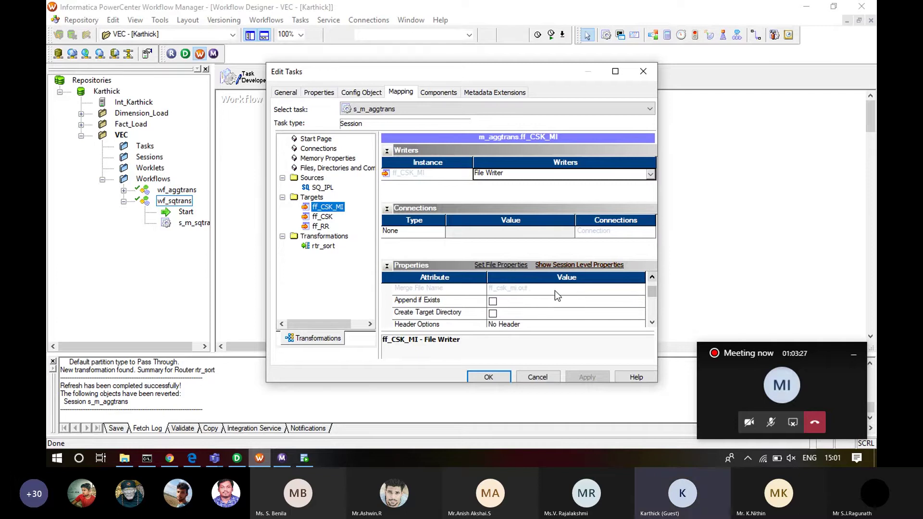
pyautogui.click(492, 302)
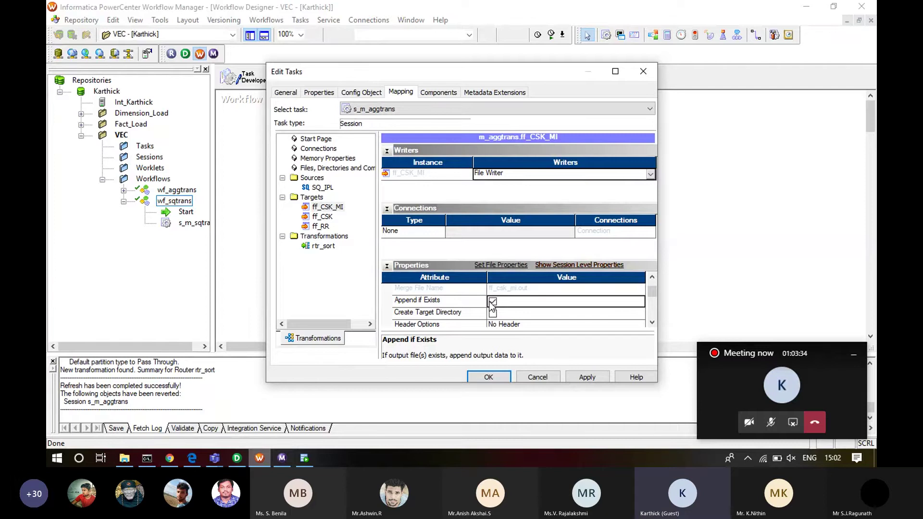
# - Review the other file writer properties of the ff_CSK_MI target
pyautogui.click(652, 277)
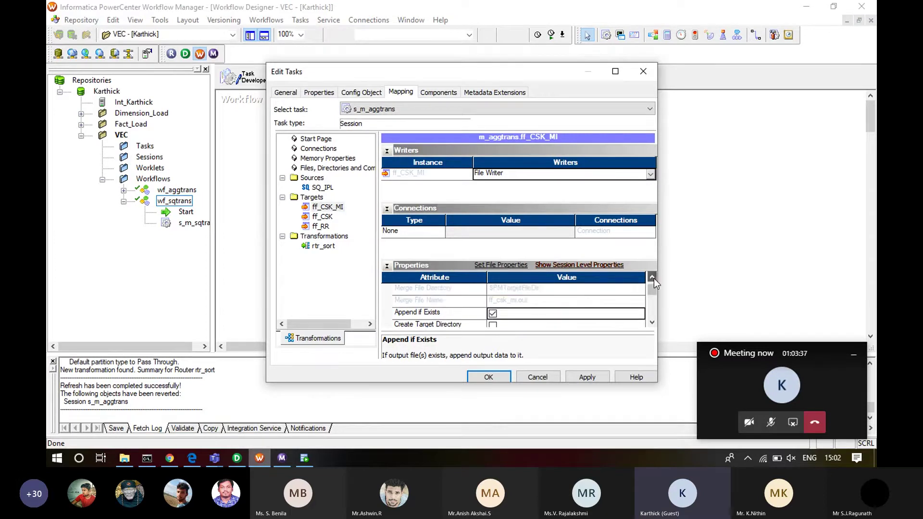
pyautogui.click(652, 277)
pyautogui.click(652, 277)
pyautogui.click(652, 322)
pyautogui.click(652, 322)
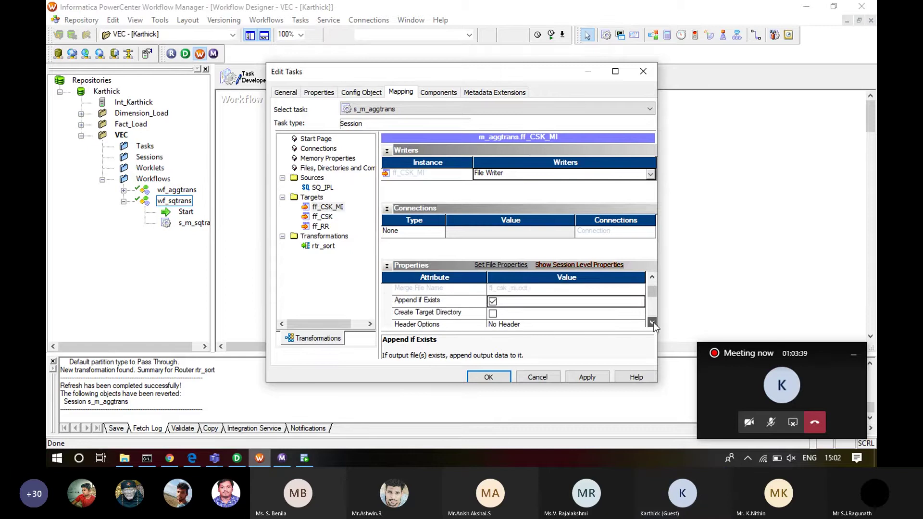
pyautogui.click(652, 322)
pyautogui.click(652, 323)
# - Check the ff_otherteams.dat output file in the Informatica folder and the wf_aggtrans run statistics in Workflow Monitor
pyautogui.click(124, 458)
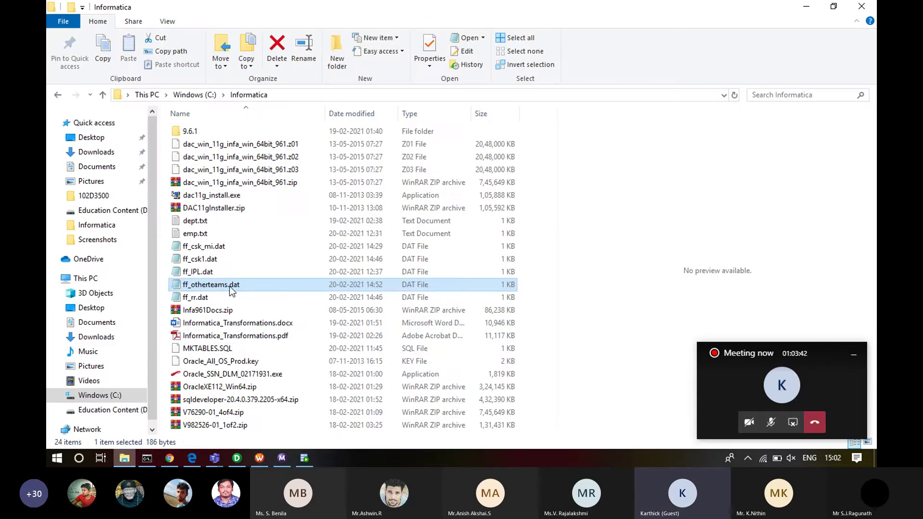
pyautogui.click(237, 458)
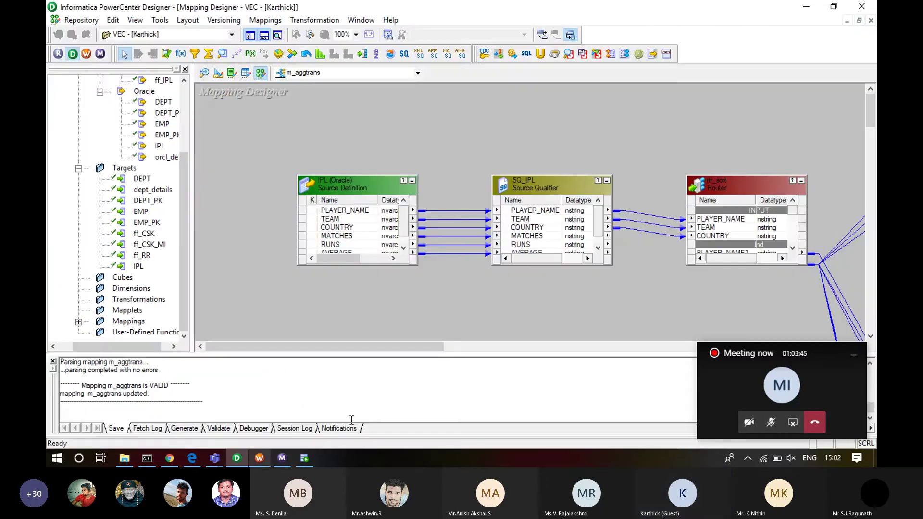
pyautogui.click(282, 458)
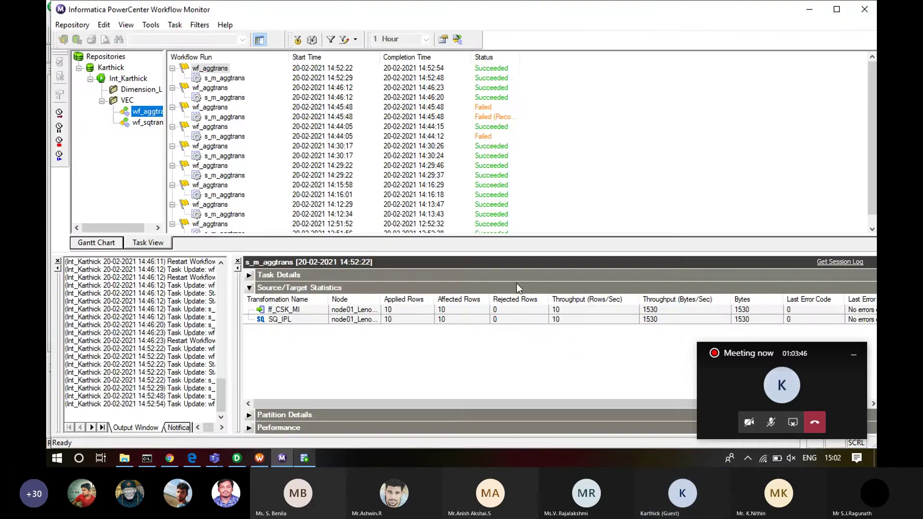
# - Switch to Workflow Manager and set the output filename of the ff_CSK_MI target to ff_sortedteams.dat
pyautogui.click(260, 458)
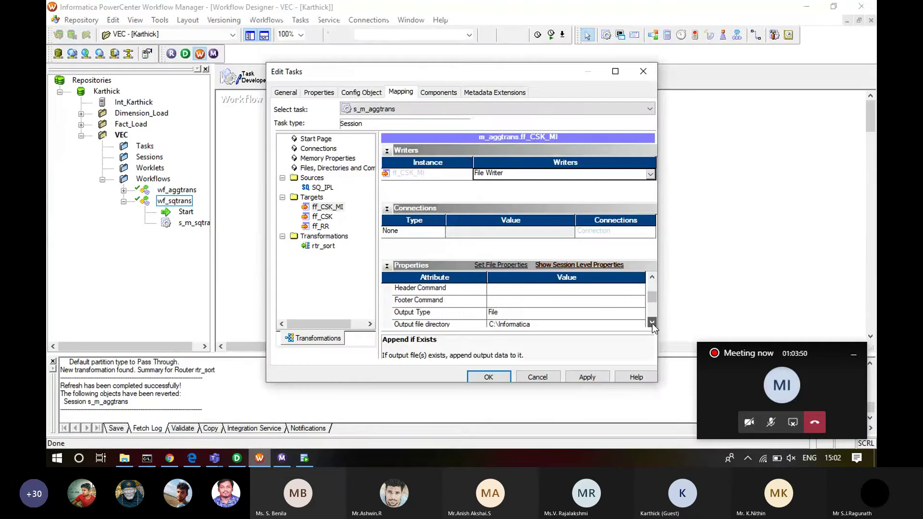
pyautogui.click(652, 323)
pyautogui.click(652, 323)
pyautogui.click(512, 314)
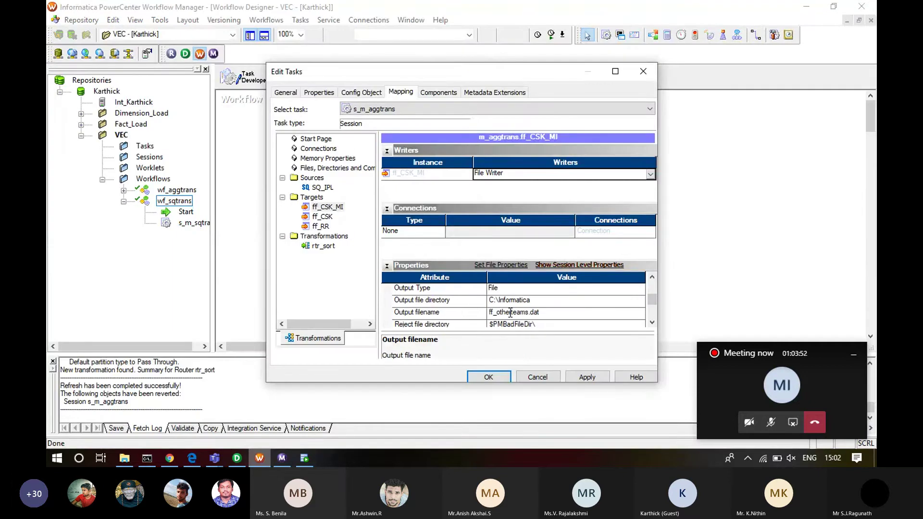
pyautogui.moveTo(513, 313); pyautogui.dragTo(496, 313)
pyautogui.write('sorted')
pyautogui.click(545, 302)
pyautogui.click(544, 315)
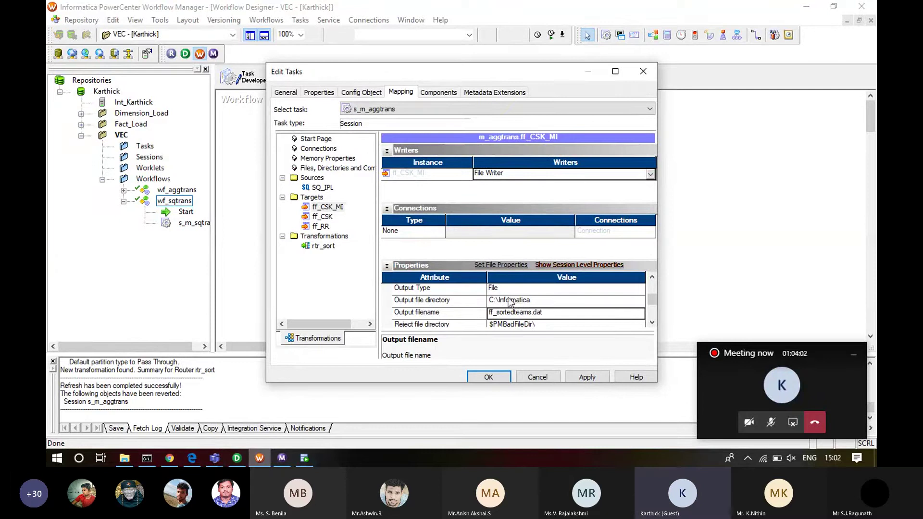
# - Set the output filename of the ff_CSK target to ff_sortedteams.dat, reusing the name from the ff_CSK_MI target
pyautogui.click(321, 217)
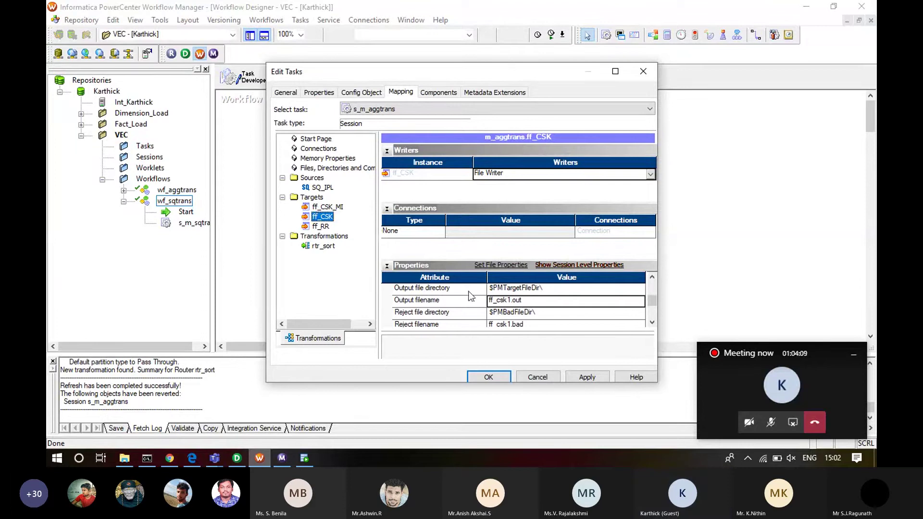
pyautogui.click(532, 299)
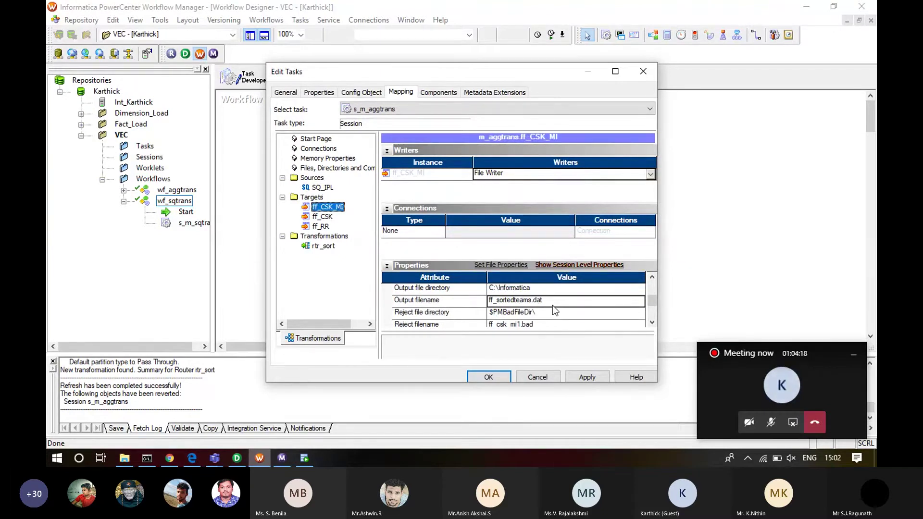
pyautogui.click(320, 217)
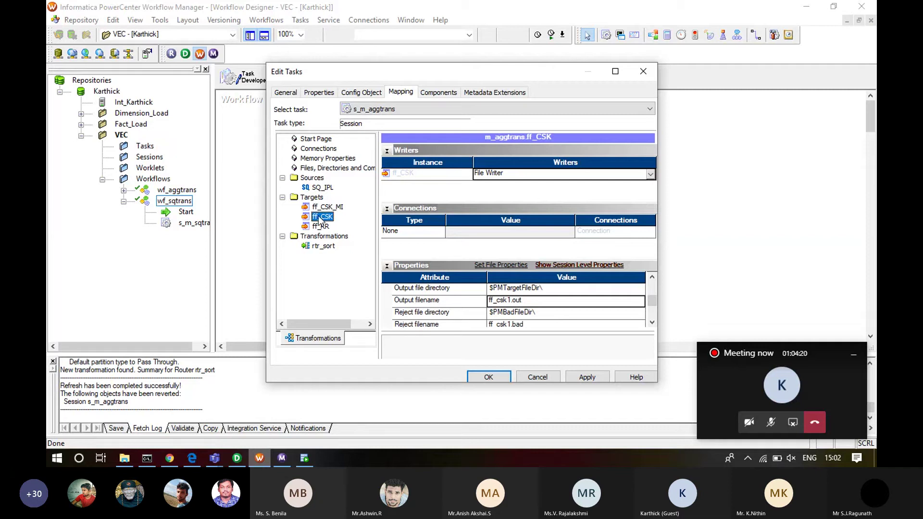
pyautogui.click(546, 313)
pyautogui.press('Up')
pyautogui.write('ff_sortedteams.dat')
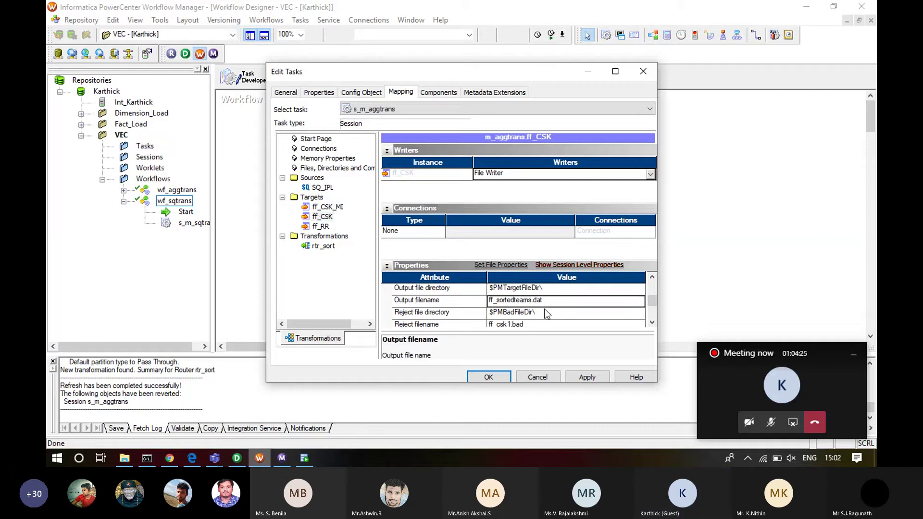
# - Enable Append if Exists for the ff_CSK target
pyautogui.press('Up')
pyautogui.write('File')
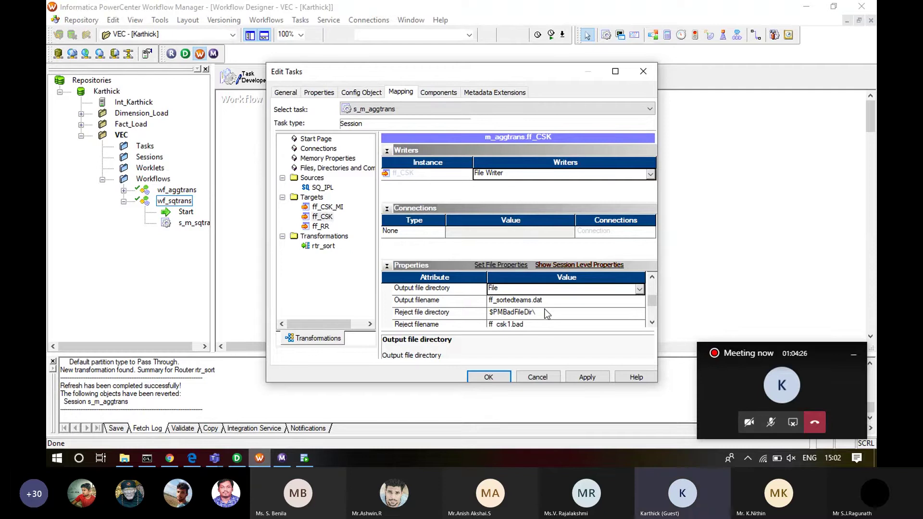
pyautogui.press('Up')
pyautogui.press('Up')
pyautogui.press('Up')
pyautogui.press('Up')
pyautogui.press('Up')
pyautogui.press('Up')
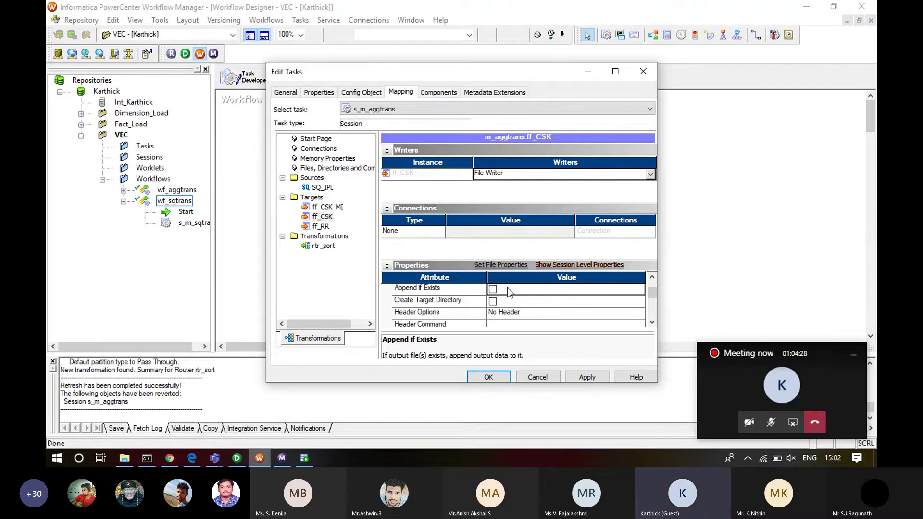
pyautogui.click(492, 290)
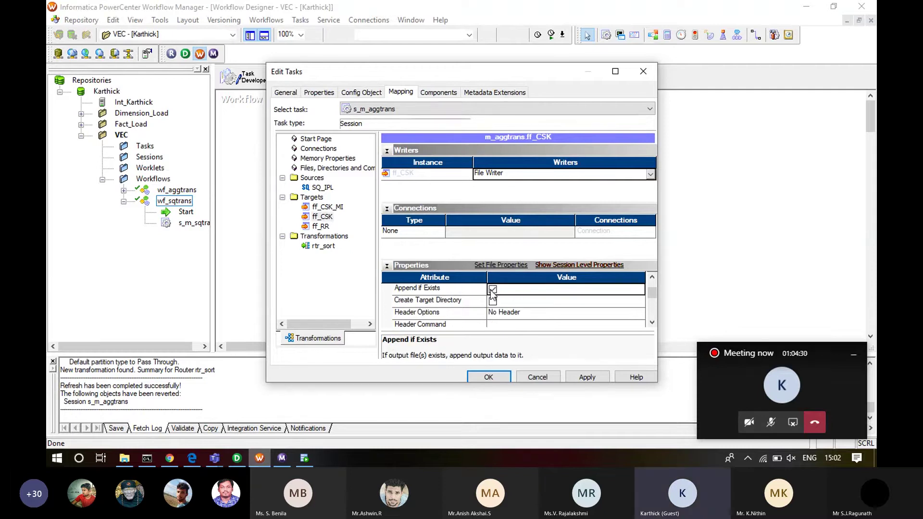
# - Set the output filename of the ff_RR target to ff_sortedteams.dat
pyautogui.click(320, 227)
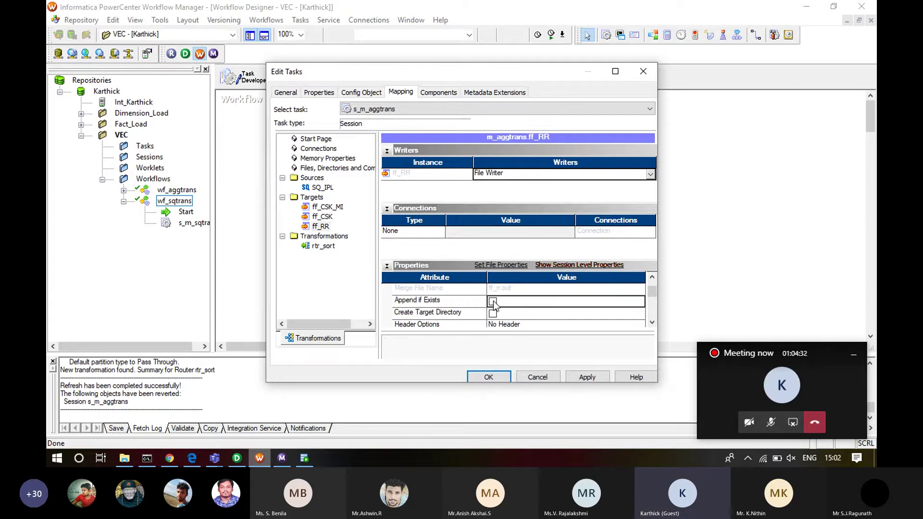
pyautogui.press('Down')
pyautogui.press('Down')
pyautogui.press('Down')
pyautogui.press('Down')
pyautogui.press('Down')
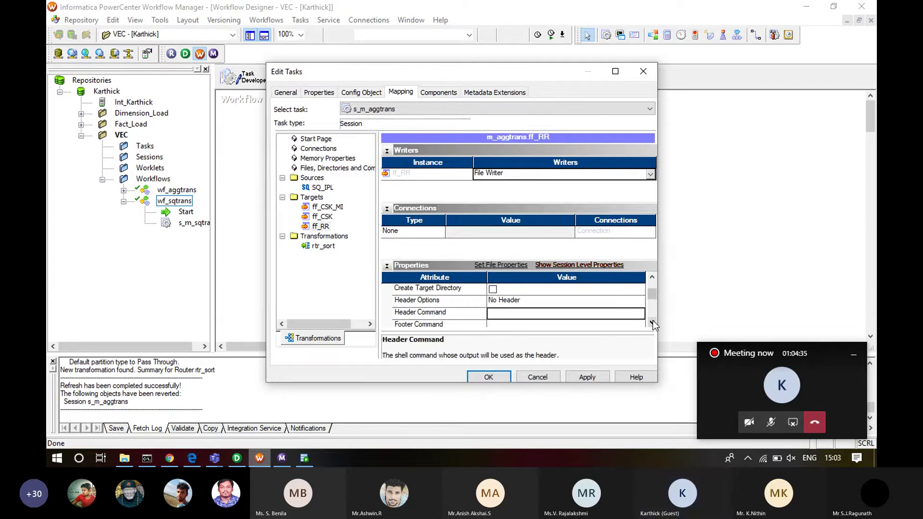
pyautogui.press('Down')
pyautogui.press('Down')
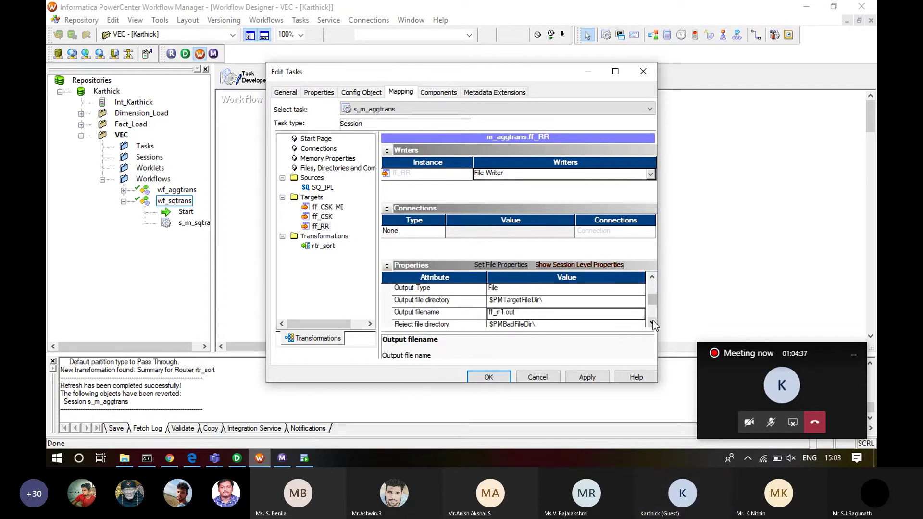
pyautogui.write('ff_sortedteams.dat')
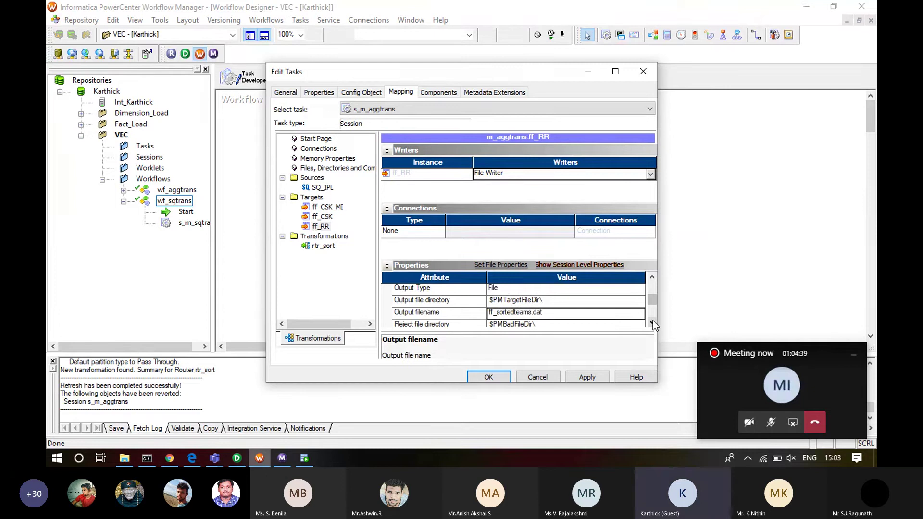
# - Copy the output file directory C:\Informatica from the properties of the ff_CSK_MI target
pyautogui.click(328, 206)
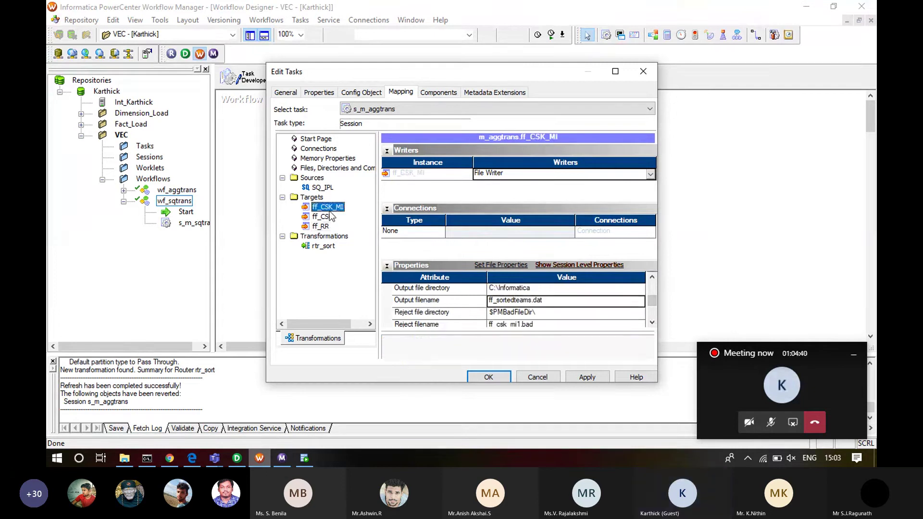
pyautogui.click(533, 289)
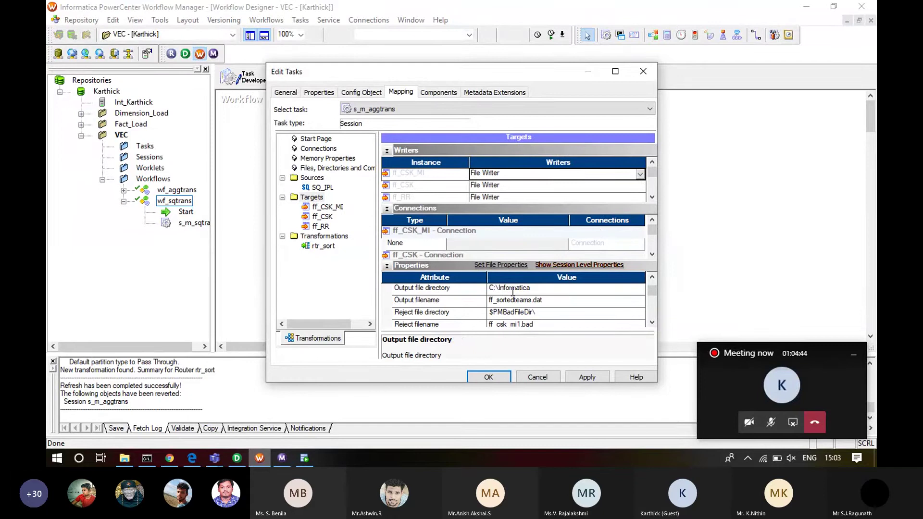
pyautogui.click(537, 287)
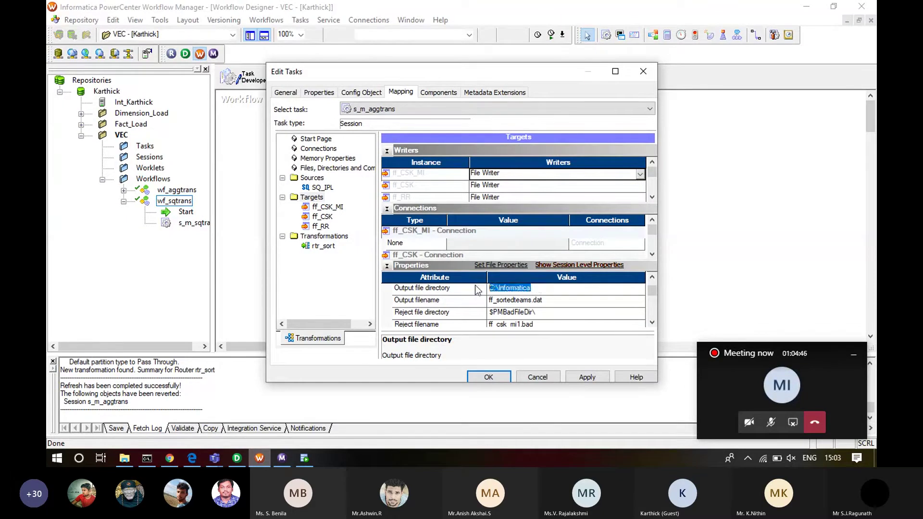
pyautogui.click(322, 217)
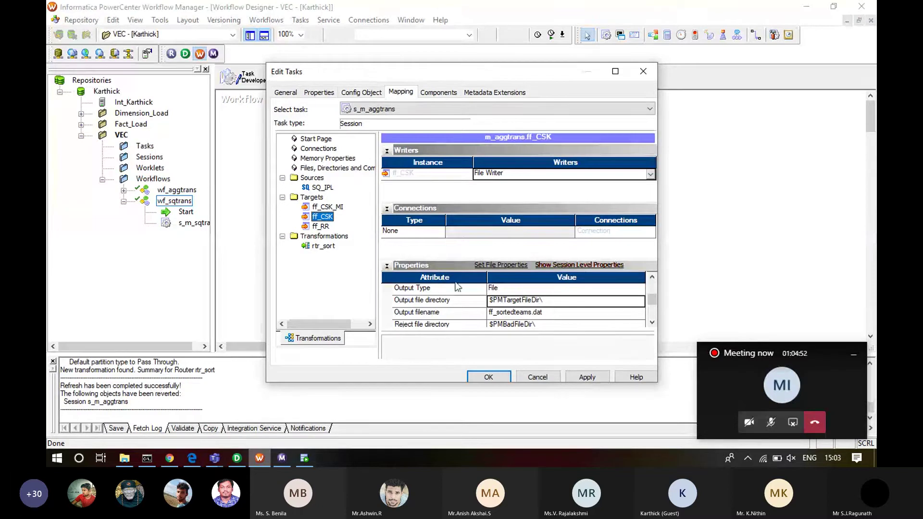
pyautogui.click(332, 207)
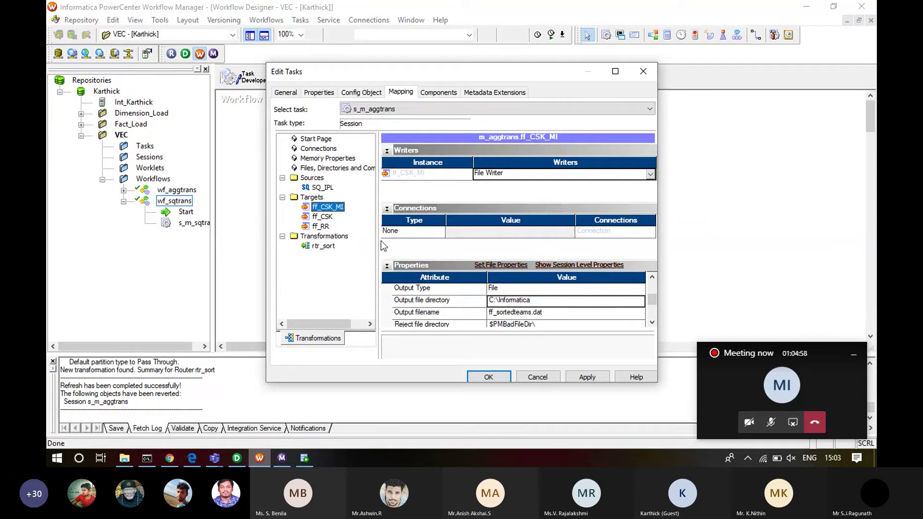
pyautogui.press('Down')
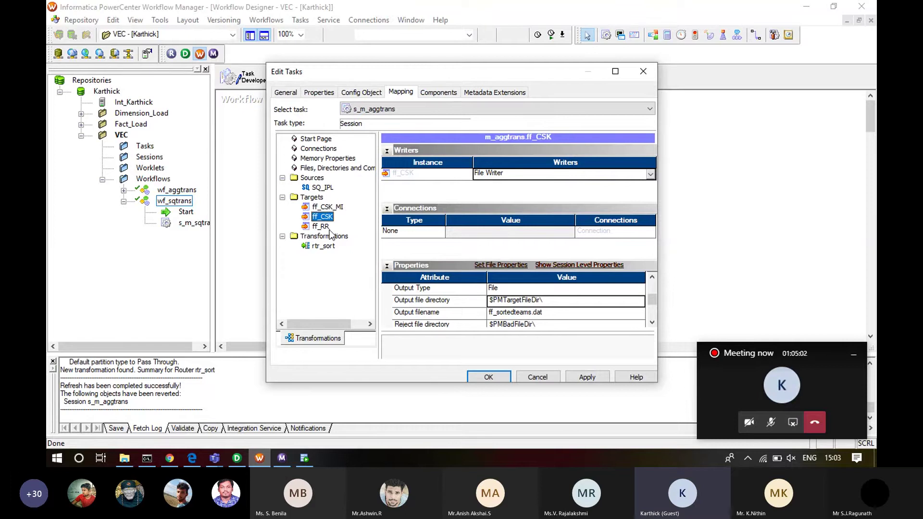
pyautogui.click(331, 207)
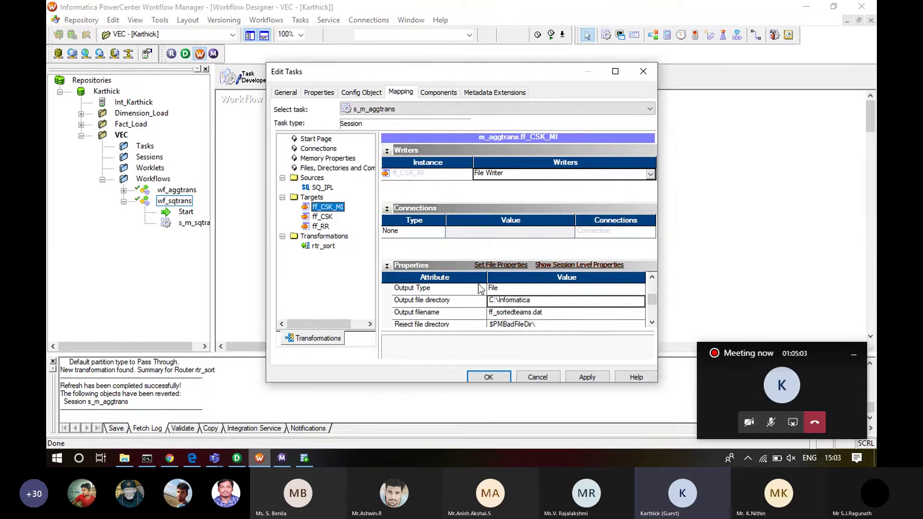
pyautogui.click(533, 300)
pyautogui.moveTo(532, 301); pyautogui.dragTo(480, 300)
pyautogui.hotkey('ctrl', 'c')
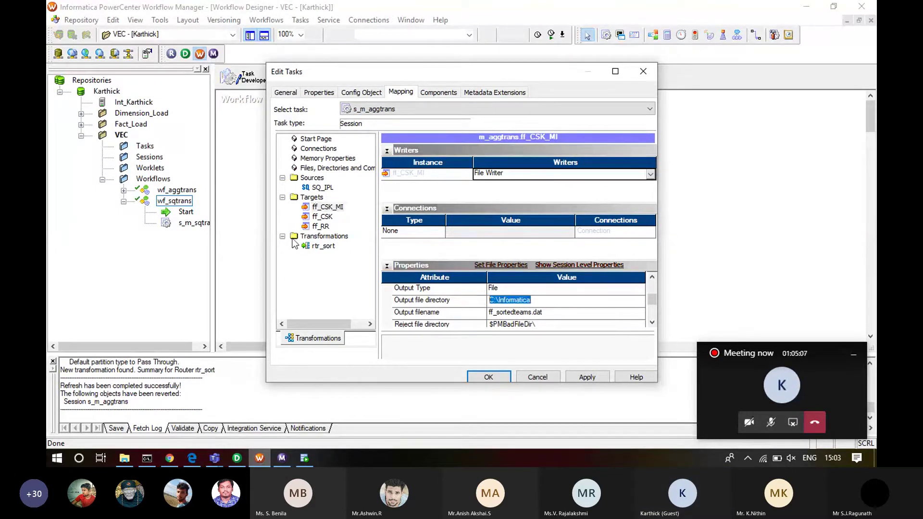
# - Set the output file directory of the ff_CSK target to C:\Informatica, keeping its output type as File
pyautogui.click(321, 226)
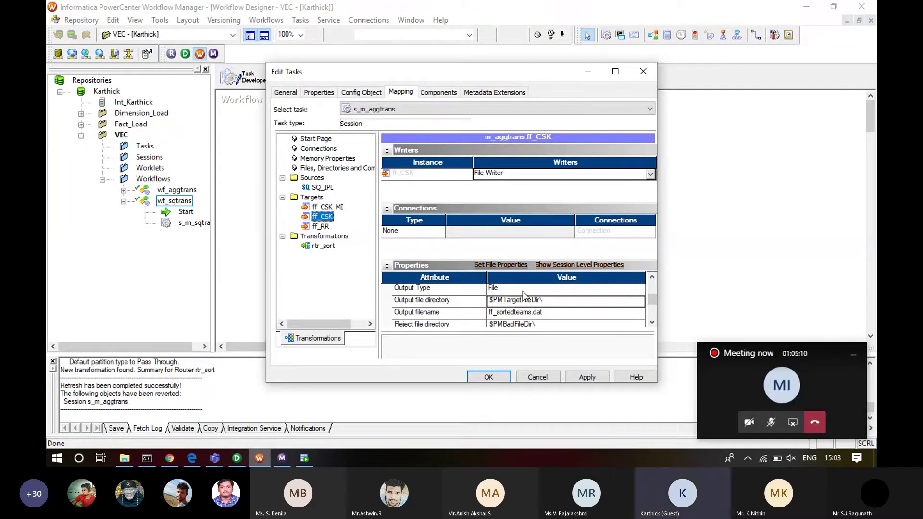
pyautogui.click(549, 301)
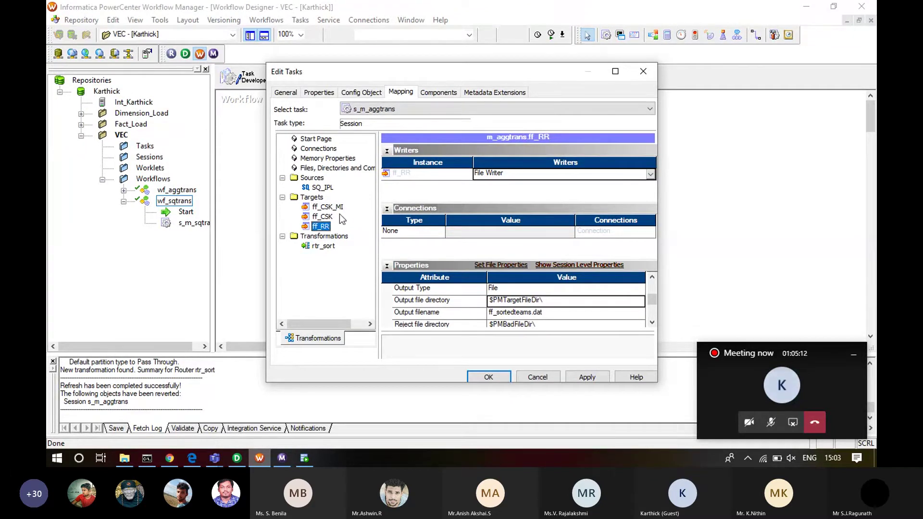
pyautogui.click(322, 217)
pyautogui.click(498, 292)
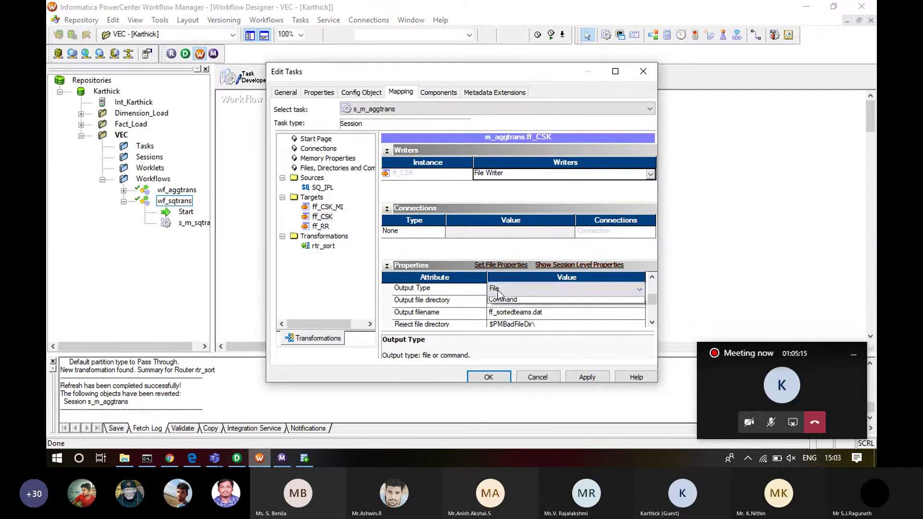
pyautogui.click(498, 291)
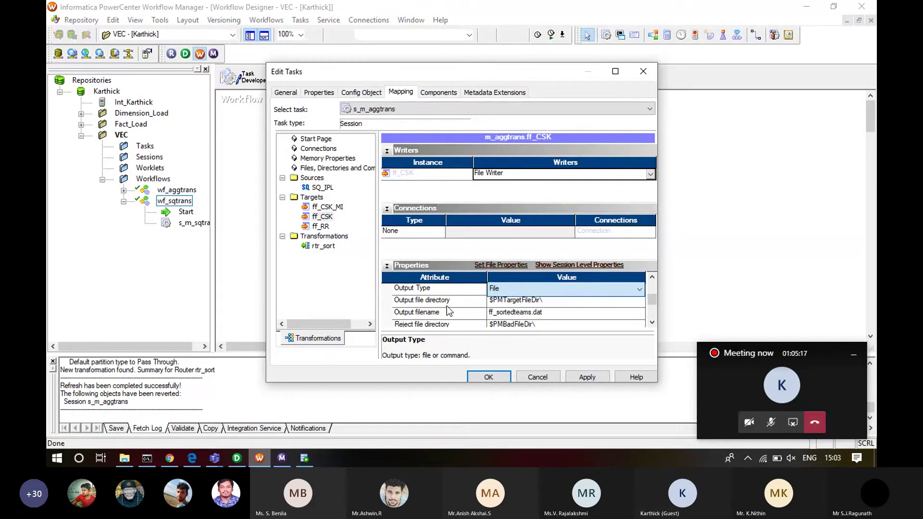
pyautogui.press('Down')
pyautogui.hotkey('ctrl', 'v')
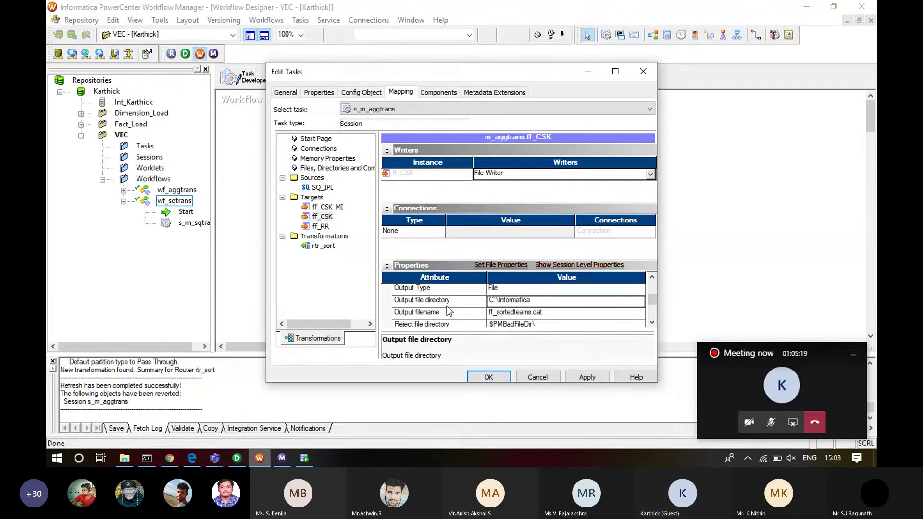
# - Set the output file directory of the ff_RR target to C:\Informatica
pyautogui.click(324, 228)
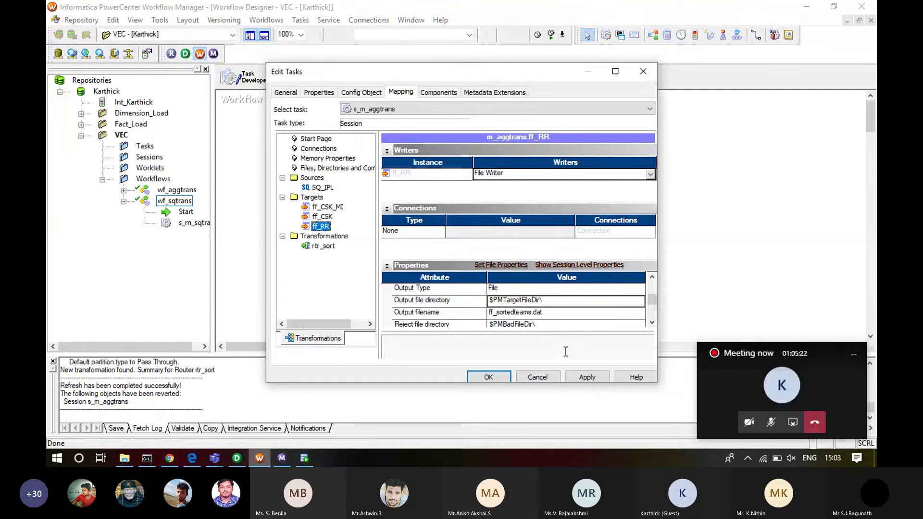
pyautogui.click(502, 324)
pyautogui.press('Up')
pyautogui.press('Up')
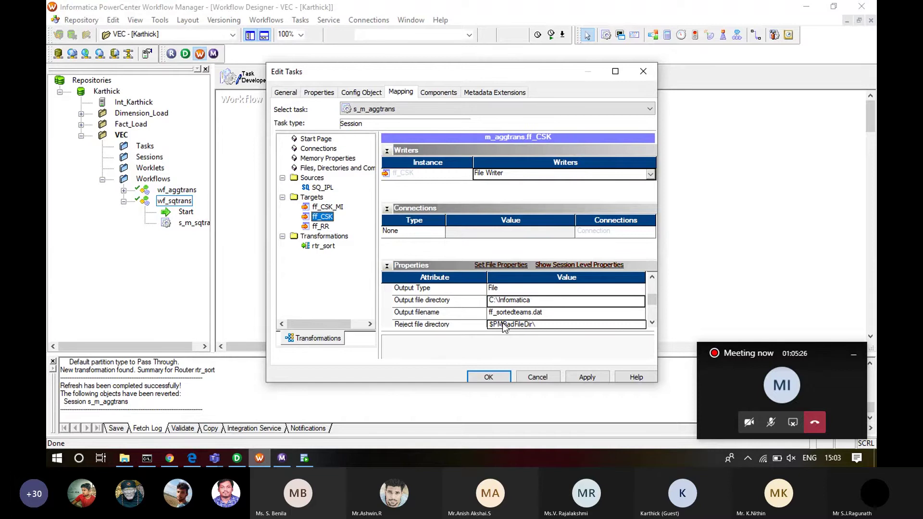
pyautogui.click(503, 325)
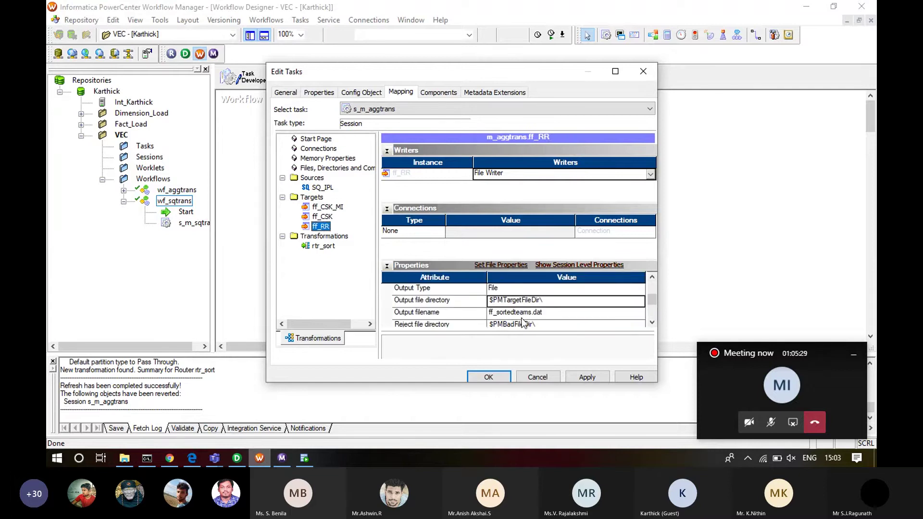
pyautogui.scroll(-1, 523, 326)
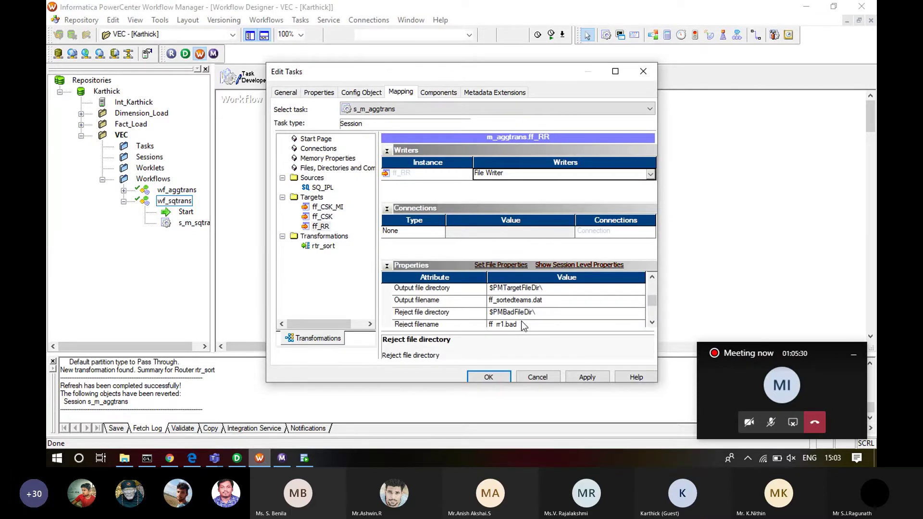
pyautogui.press('Up')
pyautogui.press('Up')
pyautogui.hotkey('ctrl', 'v')
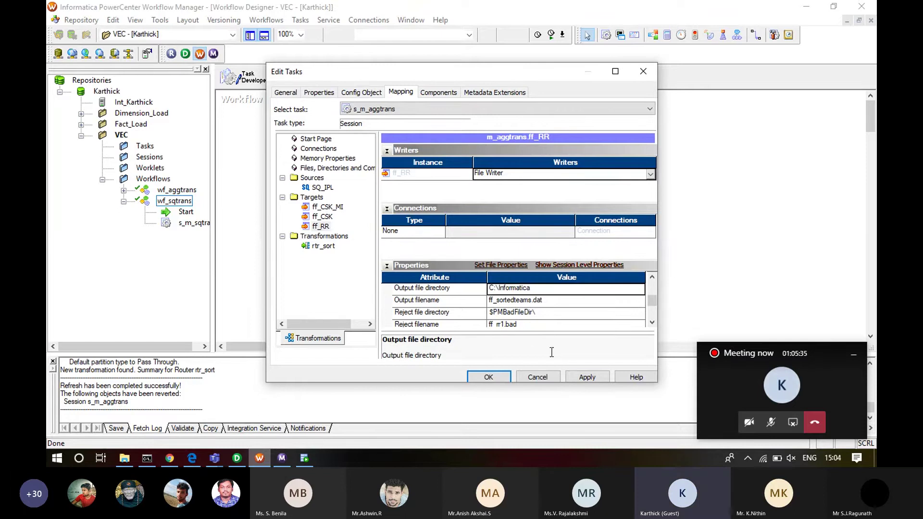
# - Apply the changes to the s_m_aggtrans session, close its settings and save the wf_aggtrans workflow
pyautogui.click(579, 377)
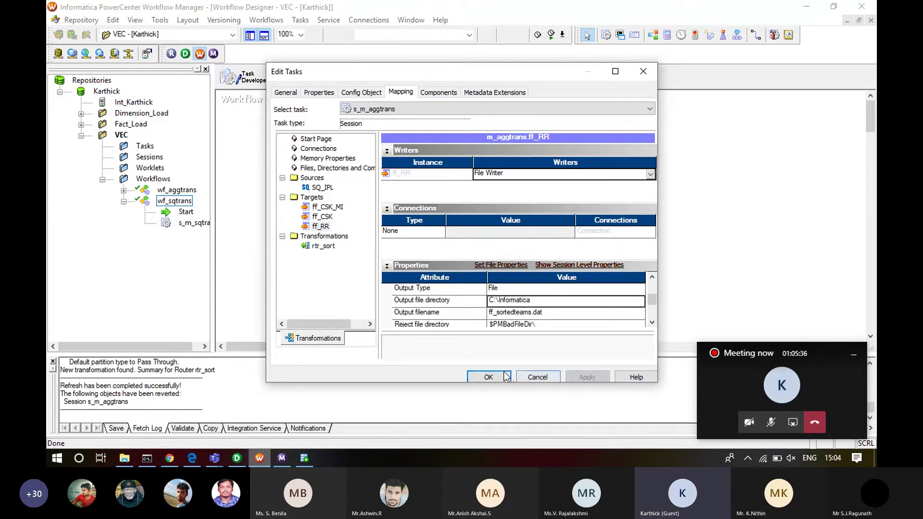
pyautogui.click(489, 377)
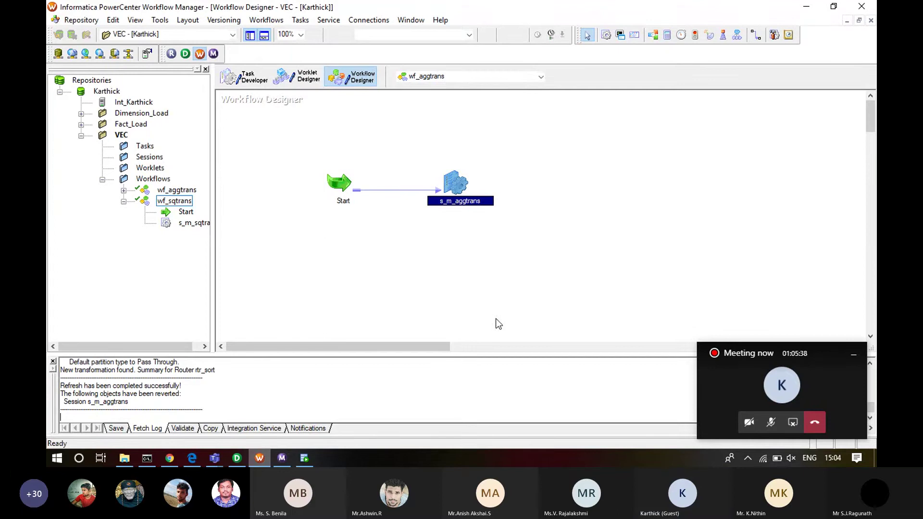
pyautogui.hotkey('ctrl', 's')
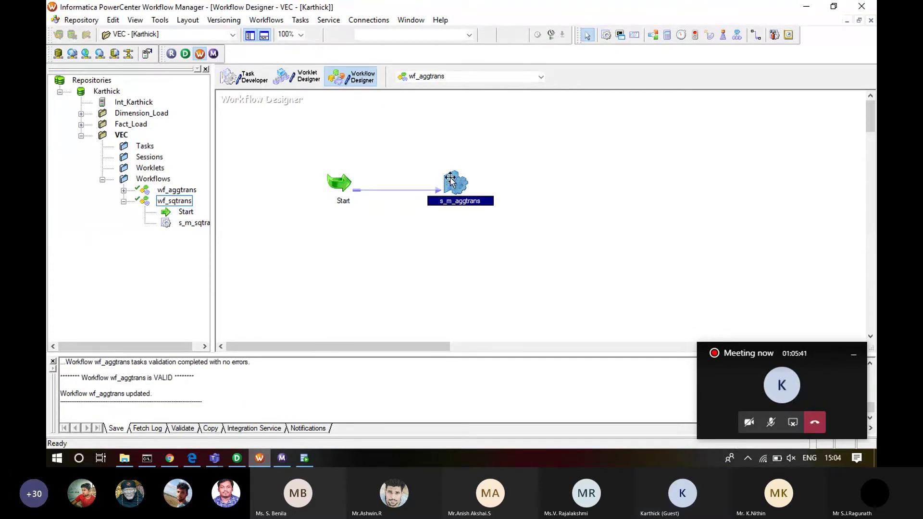
# - Start the s_m_aggtrans session task on its own from the wf_aggtrans workflow
pyautogui.rightClick(452, 181)
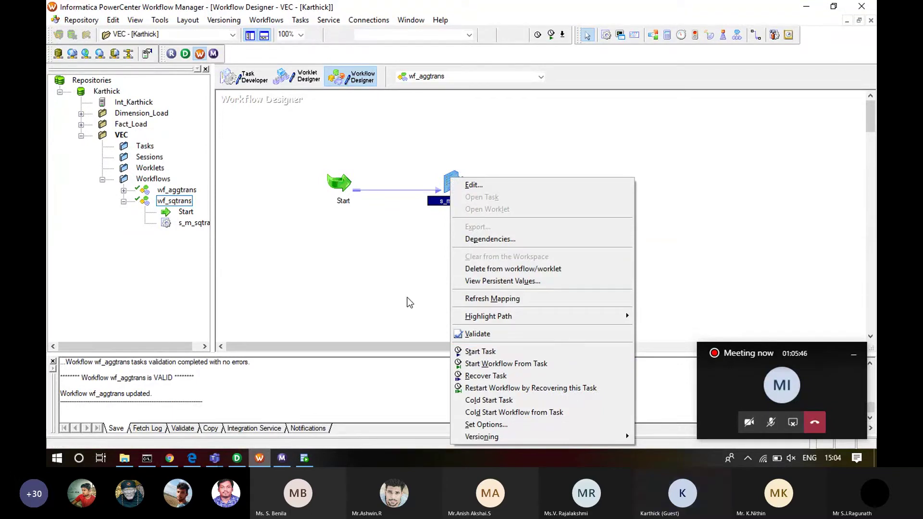
pyautogui.rightClick(409, 303)
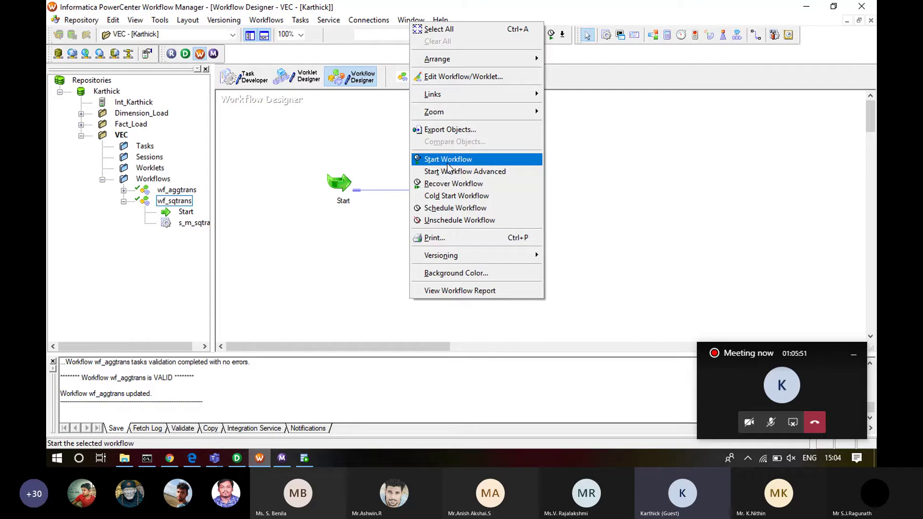
pyautogui.click(376, 192)
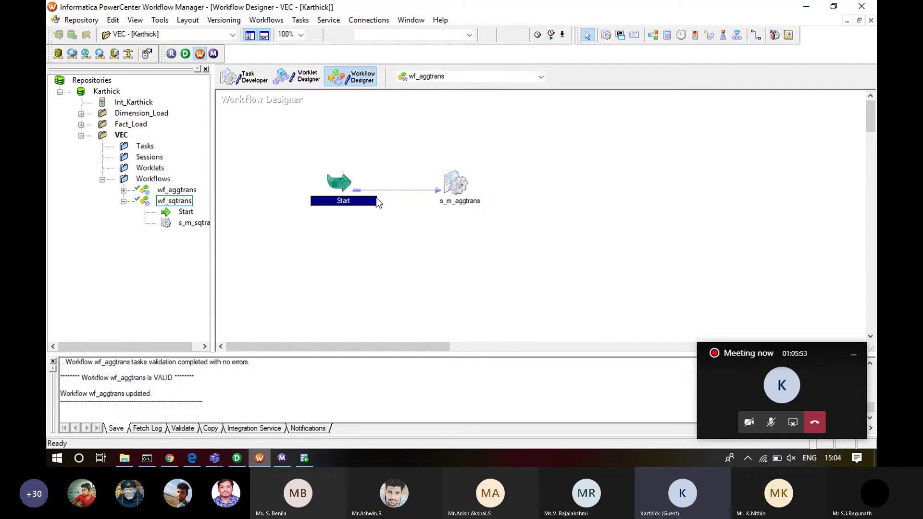
pyautogui.rightClick(458, 184)
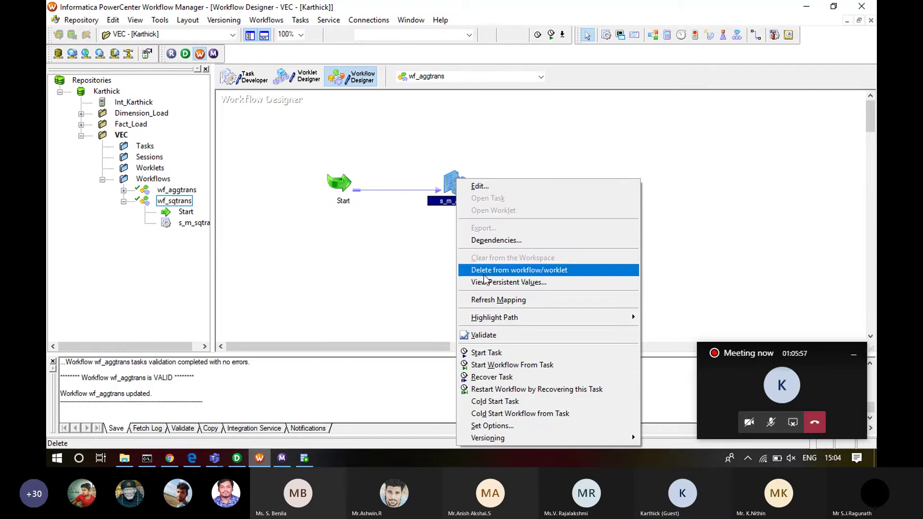
pyautogui.click(490, 353)
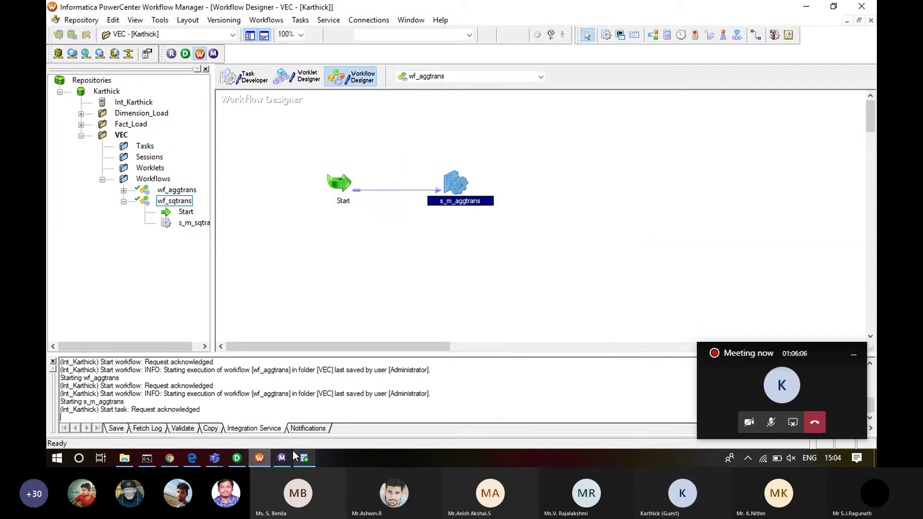
# - Switch to Workflow Monitor and examine the session log of the latest s_m_aggtrans run, including its workflow entry, then close the log
pyautogui.click(283, 457)
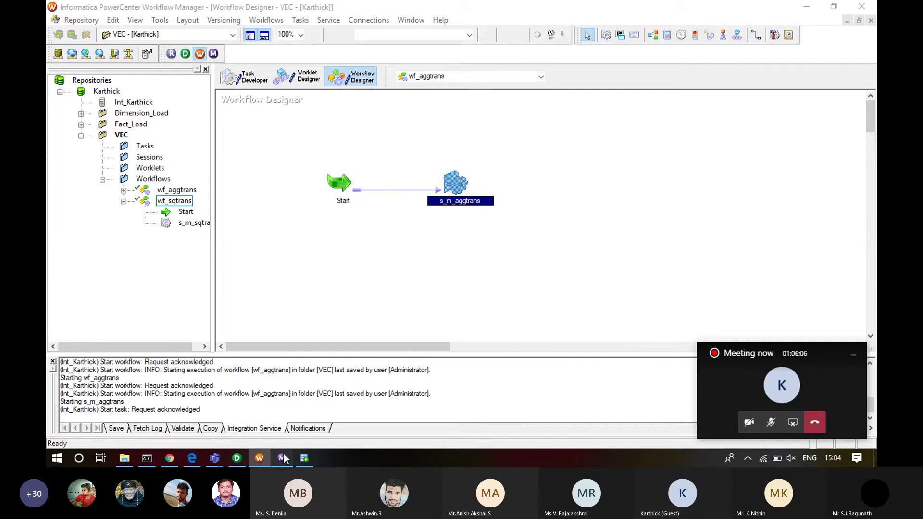
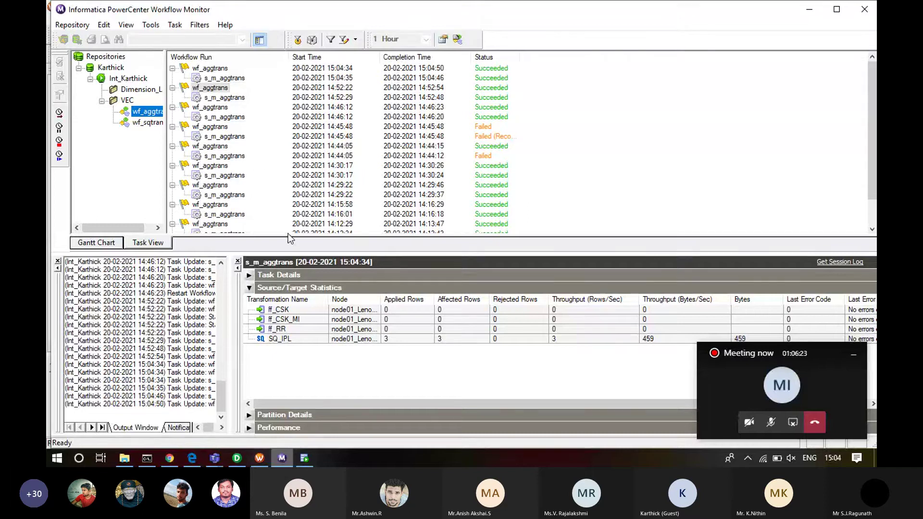
pyautogui.rightClick(230, 81)
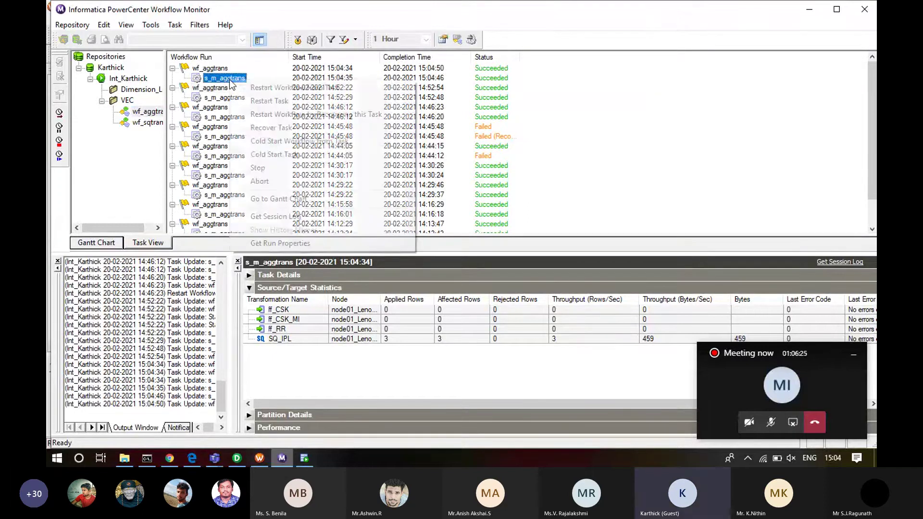
pyautogui.click(266, 216)
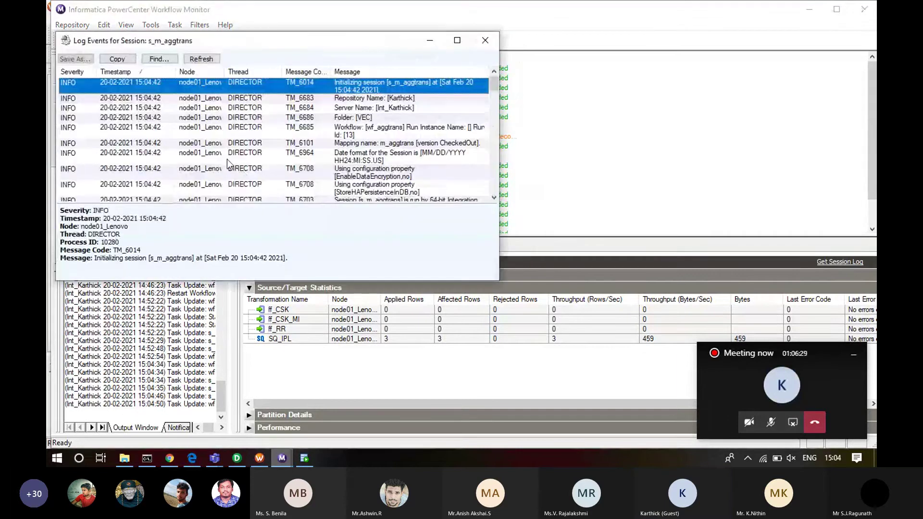
pyautogui.click(222, 127)
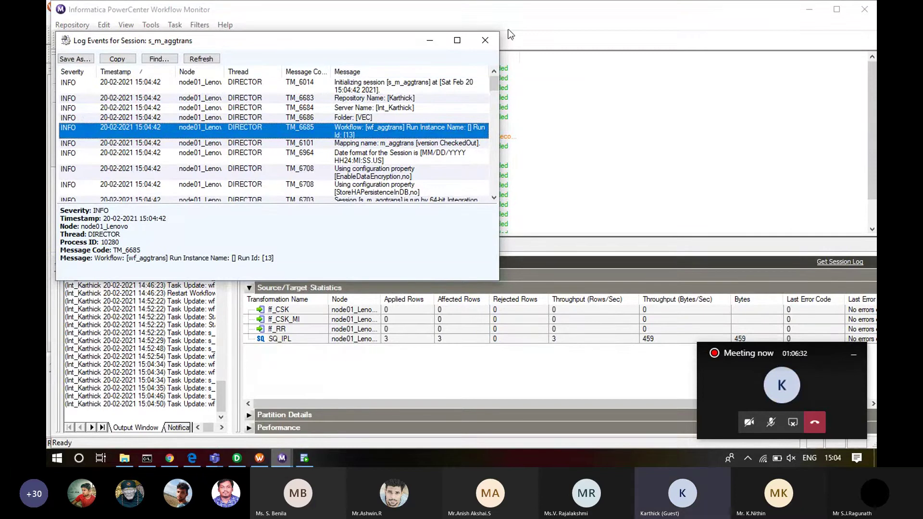
pyautogui.click(485, 40)
# - Return to Workflow Manager and review the sources, targets and transformations in the s_m_aggtrans session's mapping settings
pyautogui.click(258, 459)
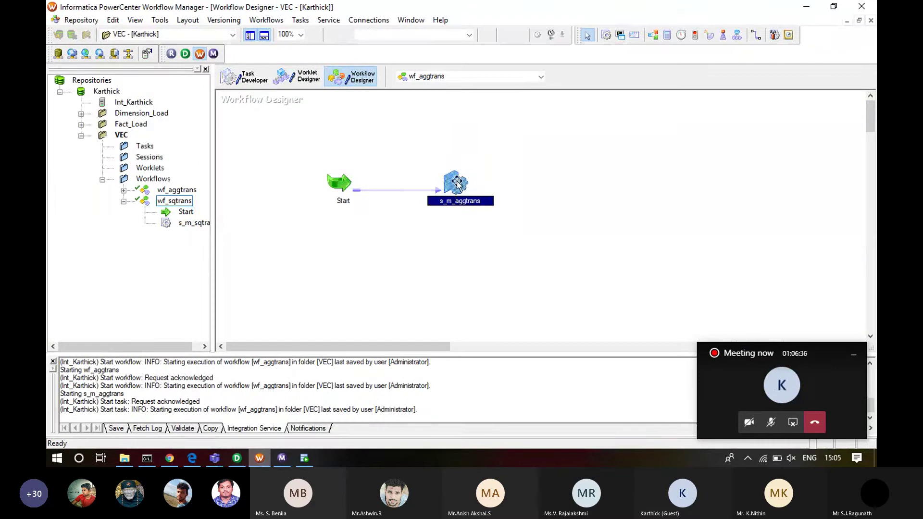
pyautogui.doubleClick(457, 183)
pyautogui.click(397, 93)
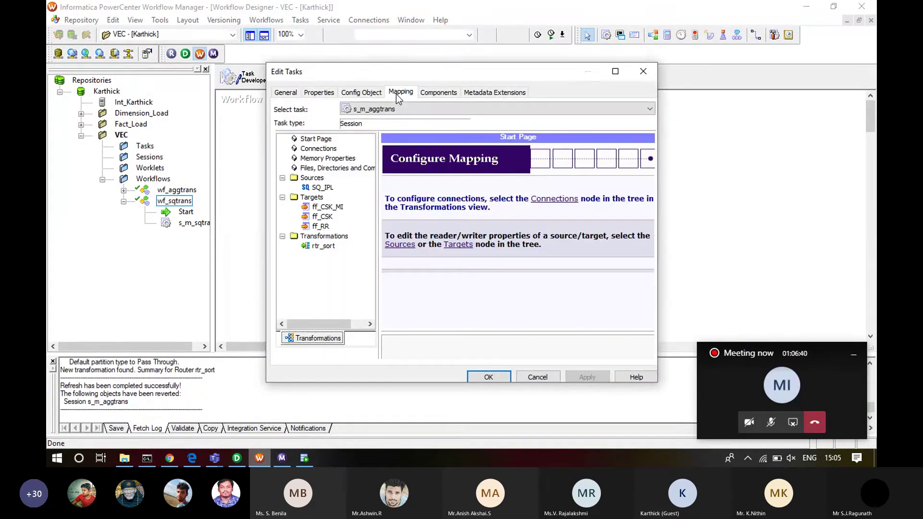
pyautogui.click(640, 75)
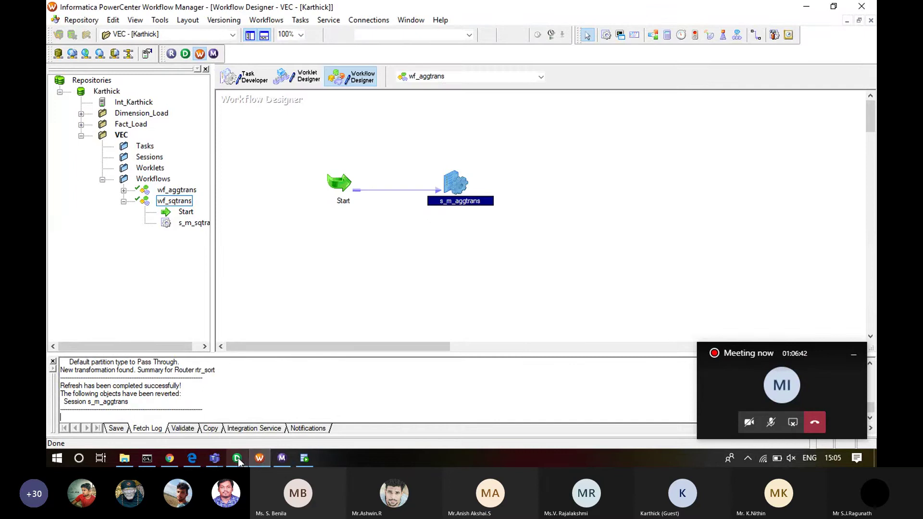
# - Switch to PowerCenter Designer and delete the rtr_sort router transformation from the m_aggtrans mapping
pyautogui.click(237, 459)
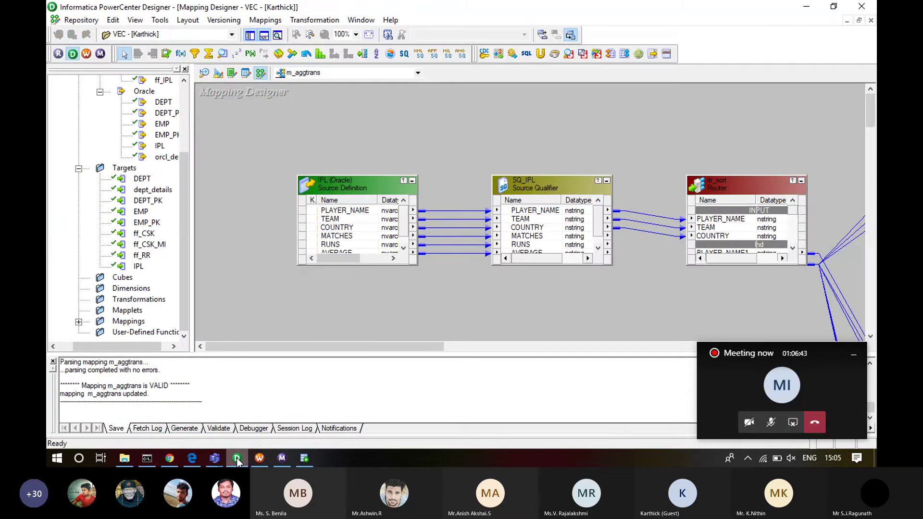
pyautogui.moveTo(384, 346); pyautogui.dragTo(503, 349)
pyautogui.moveTo(337, 150); pyautogui.dragTo(500, 288)
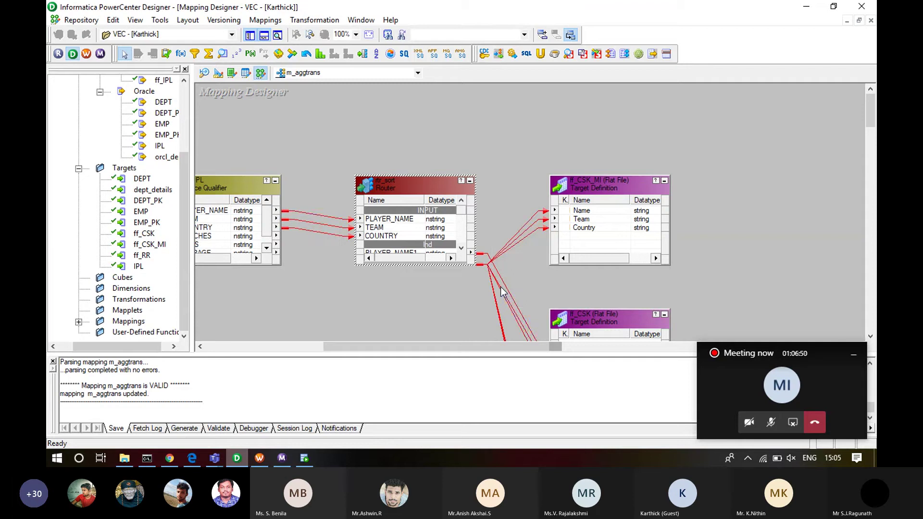
pyautogui.press('Delete')
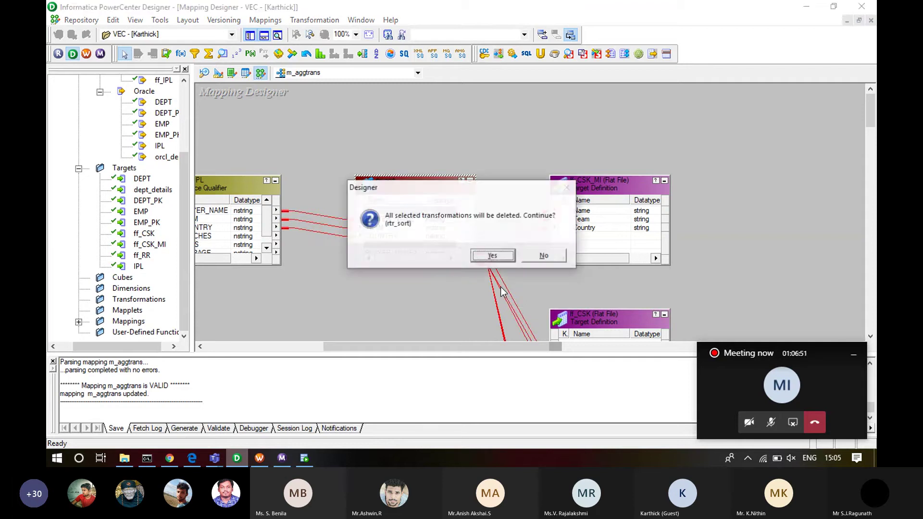
pyautogui.click(493, 255)
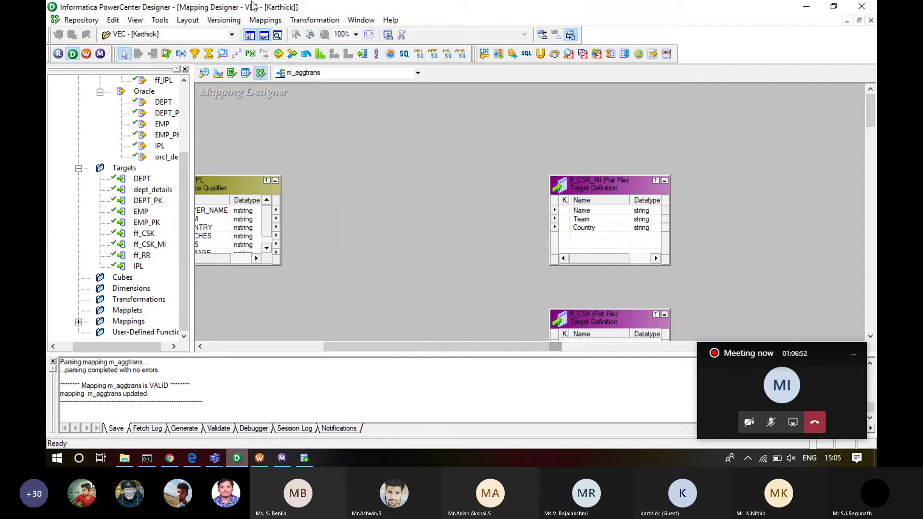
# - Create a Filter transformation named fil_India in the m_aggtrans mapping
pyautogui.click(315, 19)
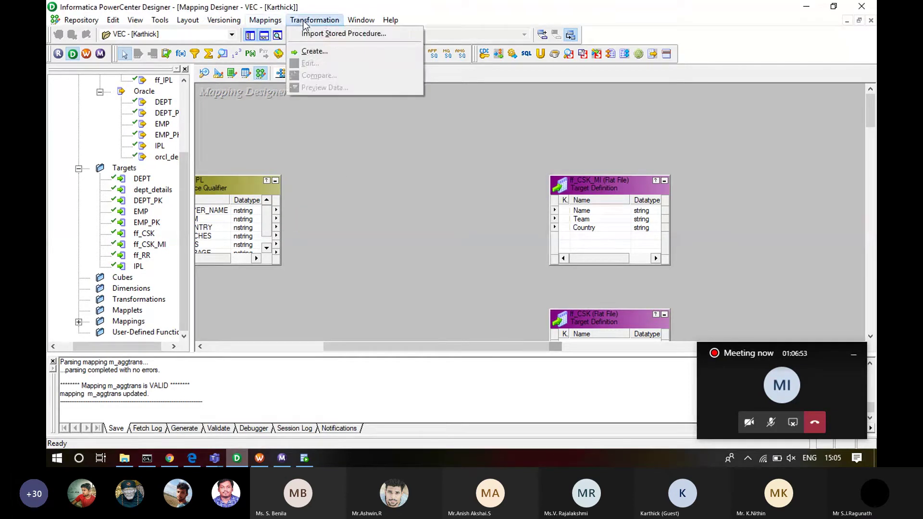
pyautogui.click(318, 51)
pyautogui.click(470, 204)
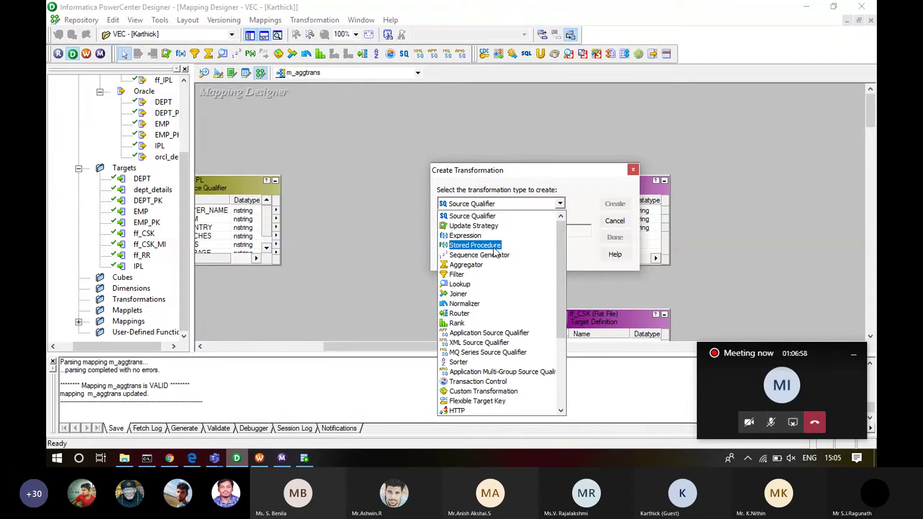
pyautogui.click(470, 275)
pyautogui.press('f')
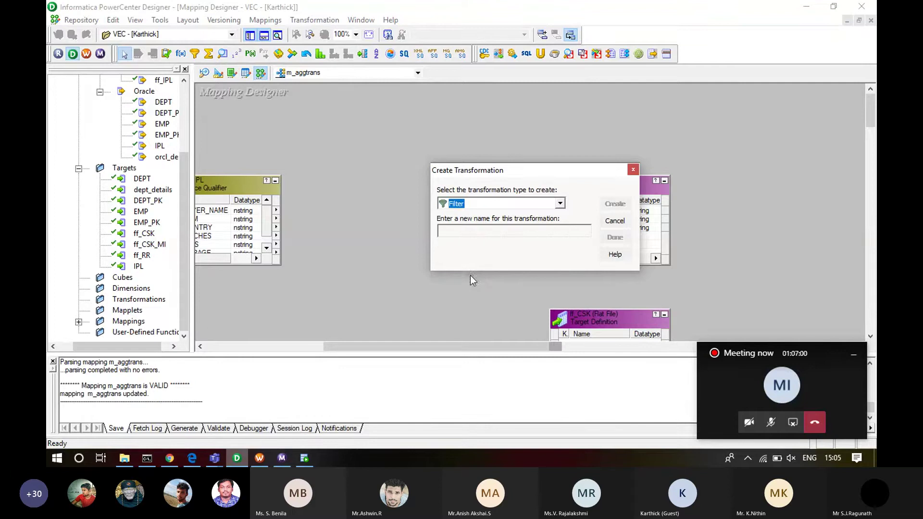
pyautogui.click(484, 235)
pyautogui.write('fil_India')
pyautogui.click(627, 206)
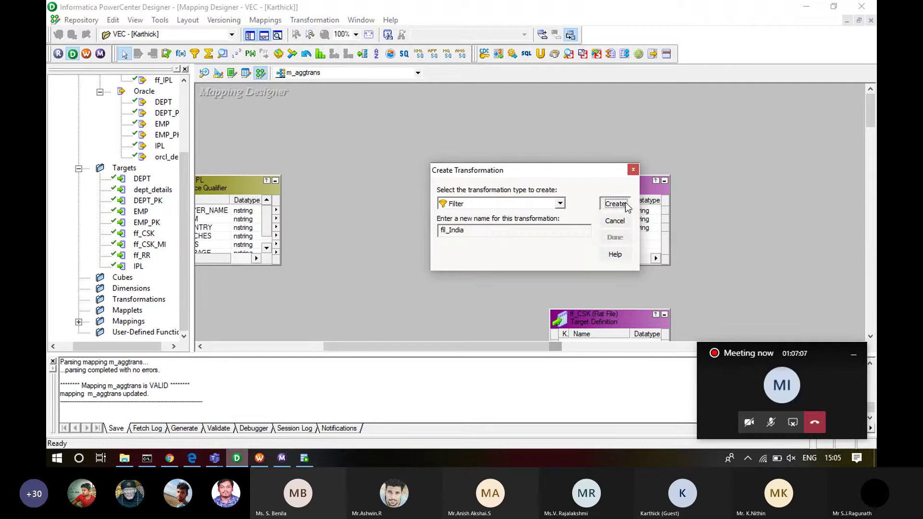
pyautogui.click(615, 237)
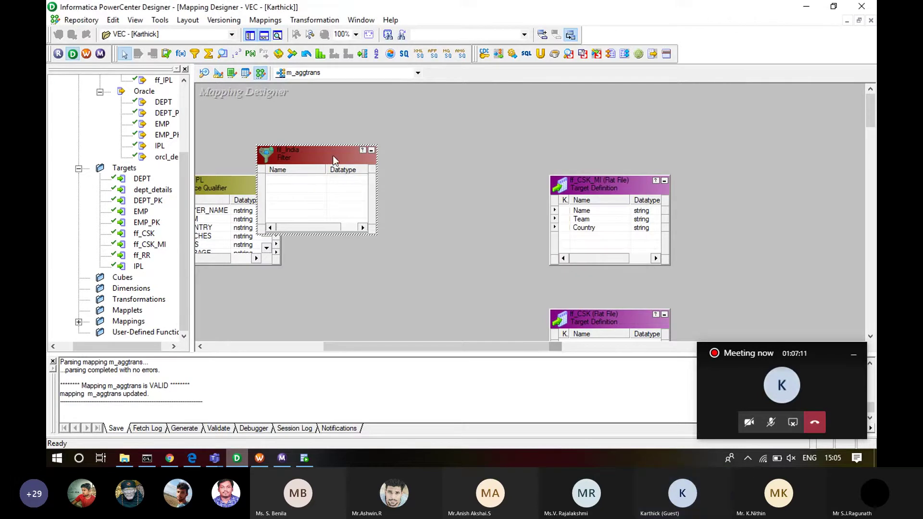
# - Place fil_India between SQ_IPL and the targets, and link PLAYER_NAME, TEAM and COUNTRY from SQ_IPL into it
pyautogui.moveTo(333, 155); pyautogui.dragTo(407, 187)
pyautogui.click(221, 214)
pyautogui.hotkey('shift', 'Down')
pyautogui.hotkey('shift', 'Down')
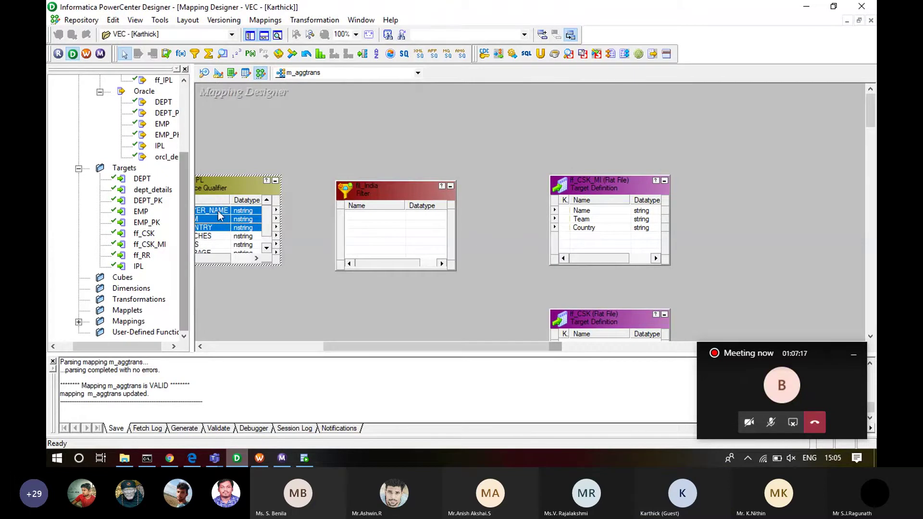
pyautogui.moveTo(219, 215); pyautogui.dragTo(375, 226)
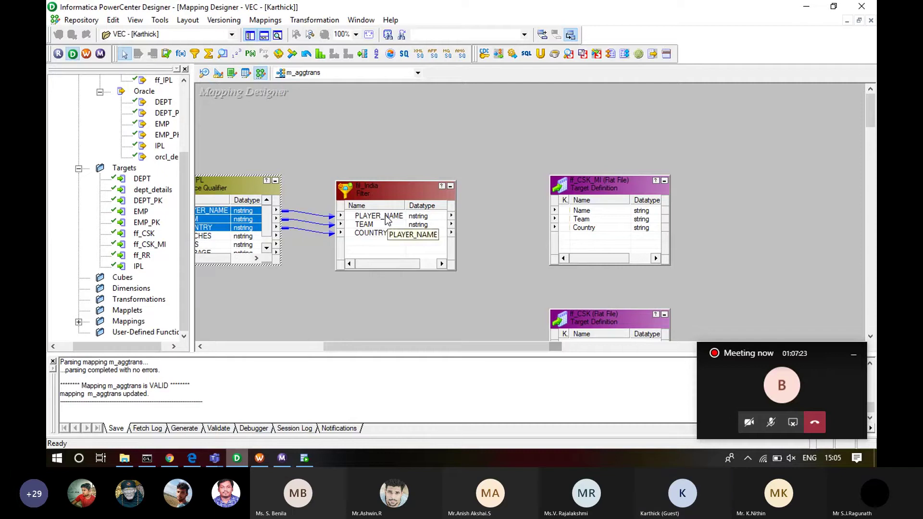
# - Link the filter's PLAYER_NAME, TEAM and COUNTRY ports to Name, Team and Country in the ff_CSK_MI target
pyautogui.click(388, 220)
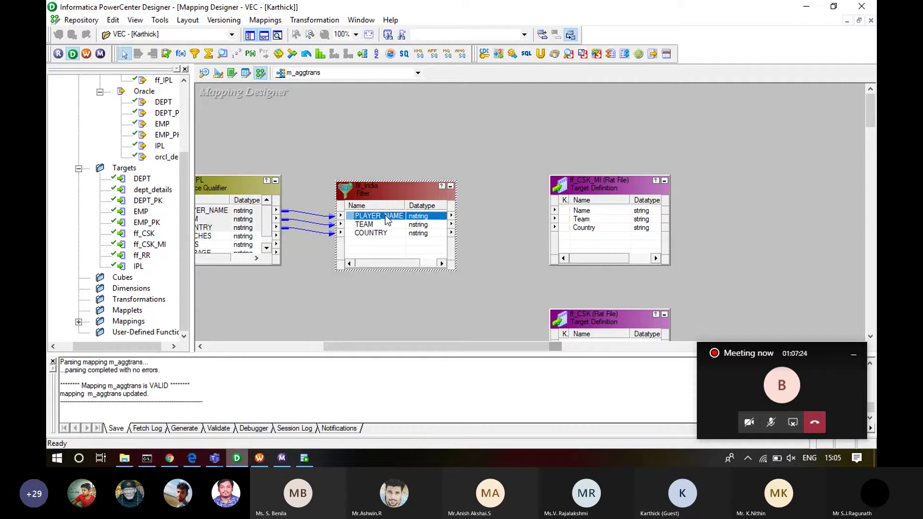
pyautogui.keyDown('shift'); pyautogui.click(384, 234); pyautogui.keyUp('shift')
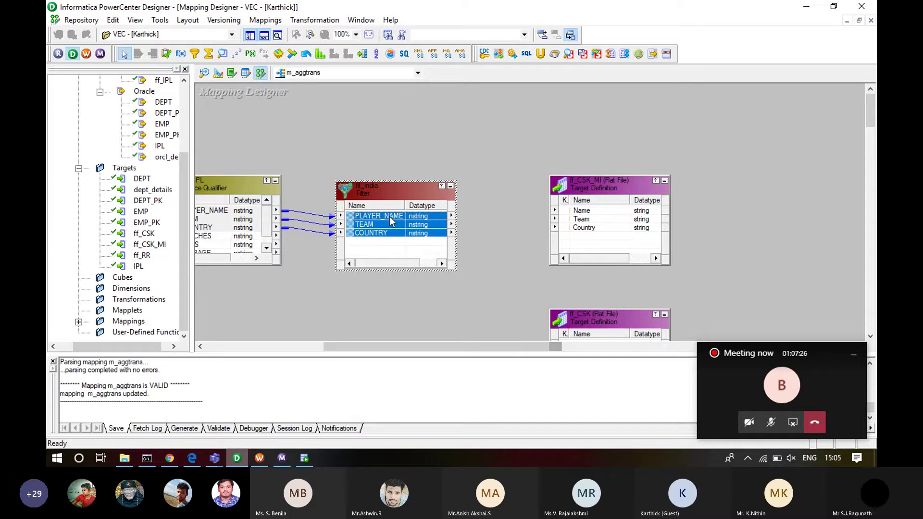
pyautogui.moveTo(390, 220); pyautogui.dragTo(571, 213)
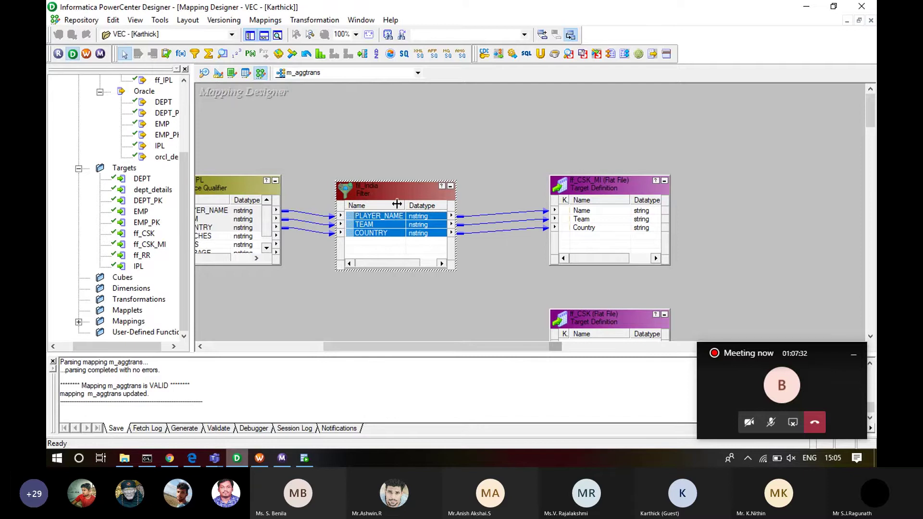
# - Examine fil_India's ports, properties and Filter Condition expression with its available ports, then close the transformation's settings
pyautogui.doubleClick(378, 194)
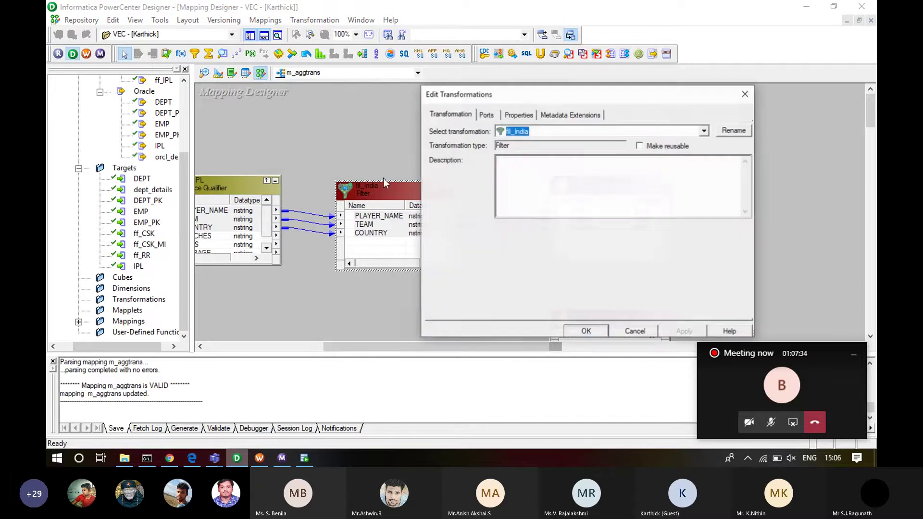
pyautogui.click(486, 115)
pyautogui.click(518, 115)
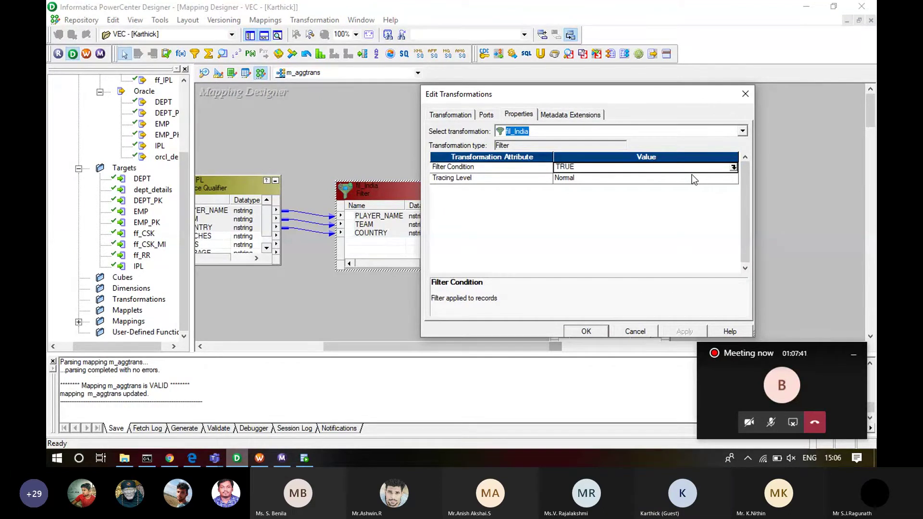
pyautogui.click(732, 167)
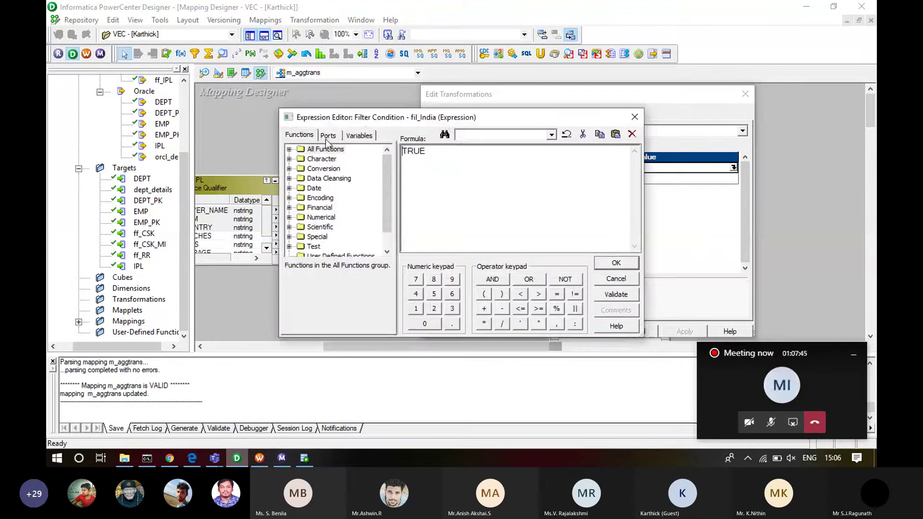
pyautogui.click(328, 135)
pyautogui.moveTo(429, 161); pyautogui.dragTo(393, 155)
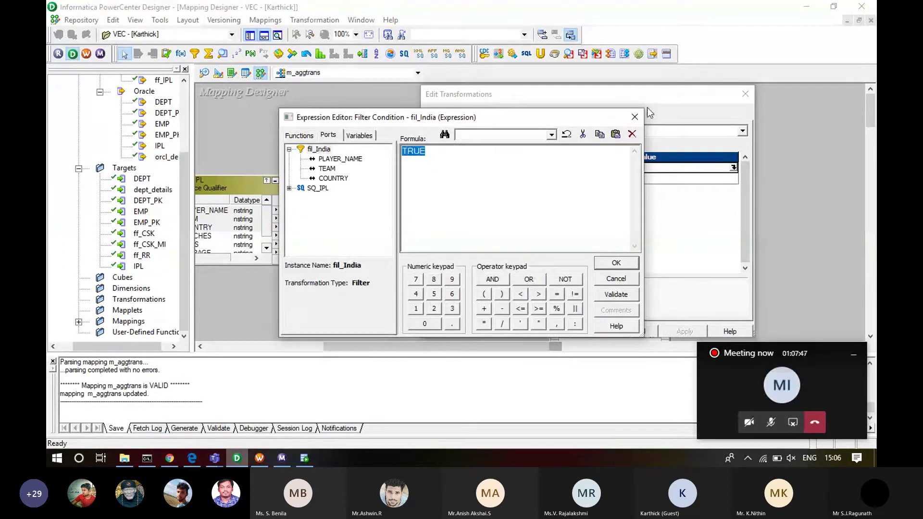
pyautogui.click(635, 116)
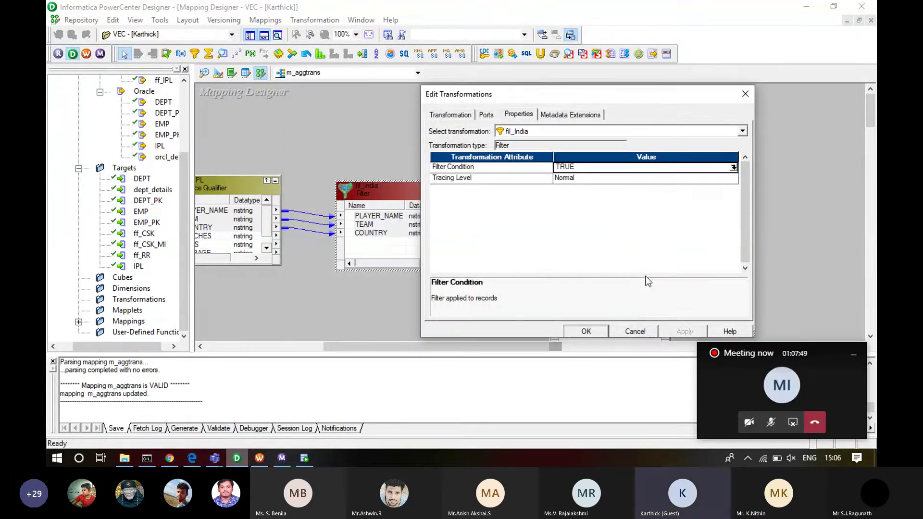
pyautogui.click(635, 331)
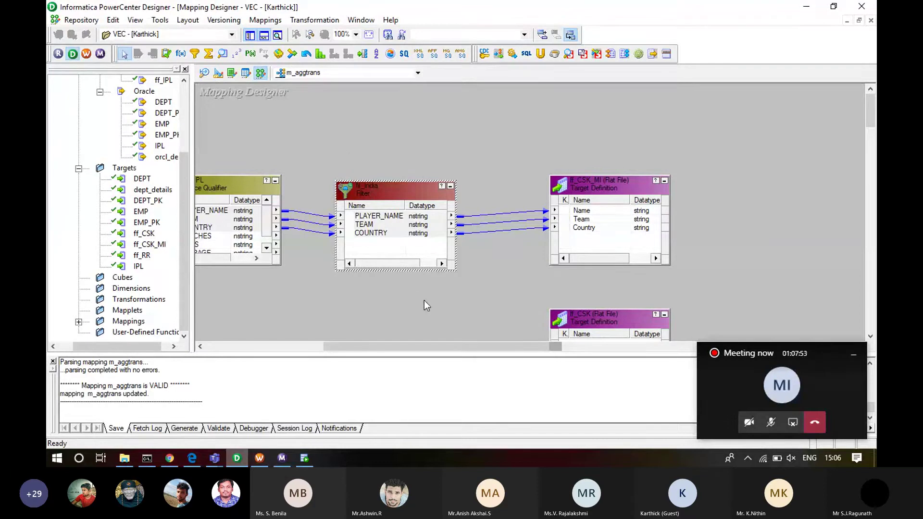
# - Switch to PowerCenter Workflow Manager and examine the s_m_aggtrans session's mapping settings for the ff_CSK target and rtr_sort transformation
pyautogui.click(266, 458)
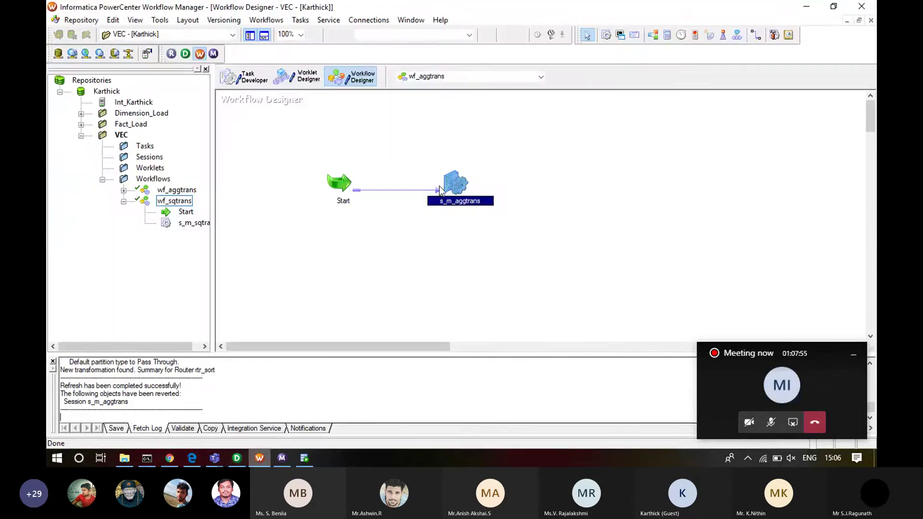
pyautogui.doubleClick(453, 183)
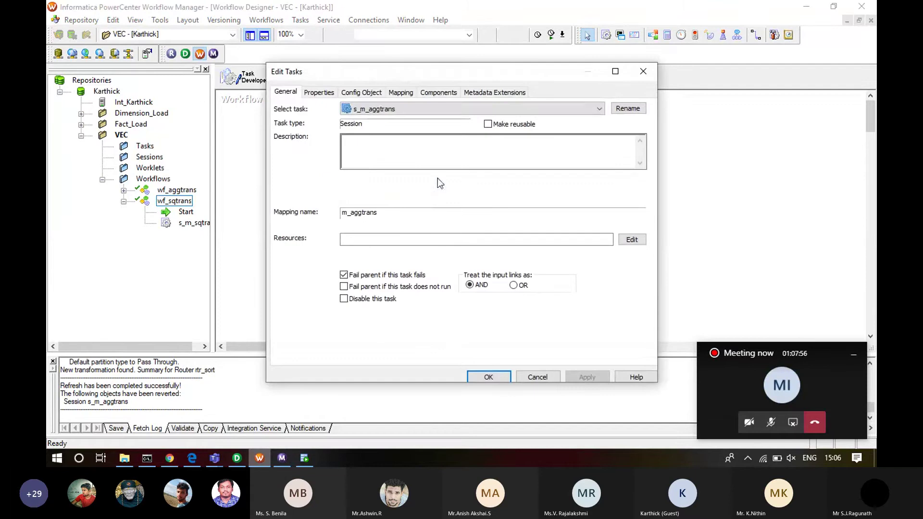
pyautogui.click(401, 91)
pyautogui.click(323, 216)
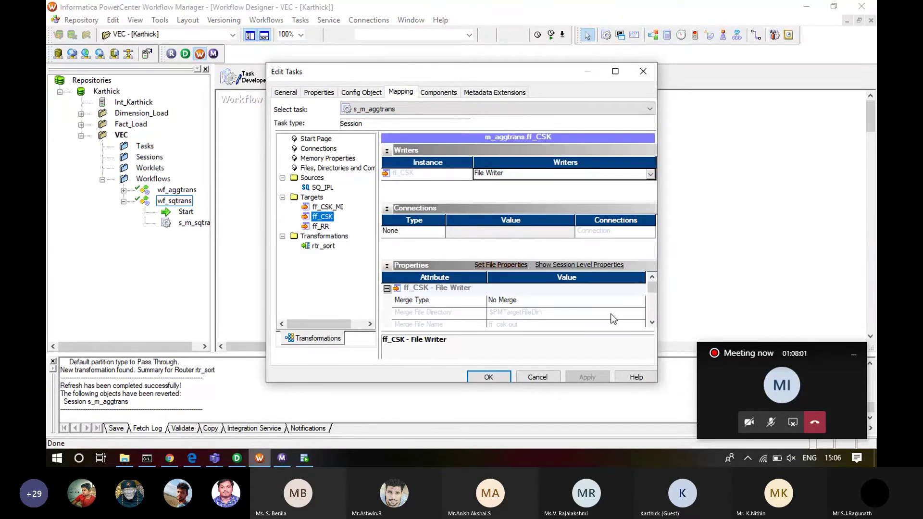
pyautogui.scroll(-3, 613, 319)
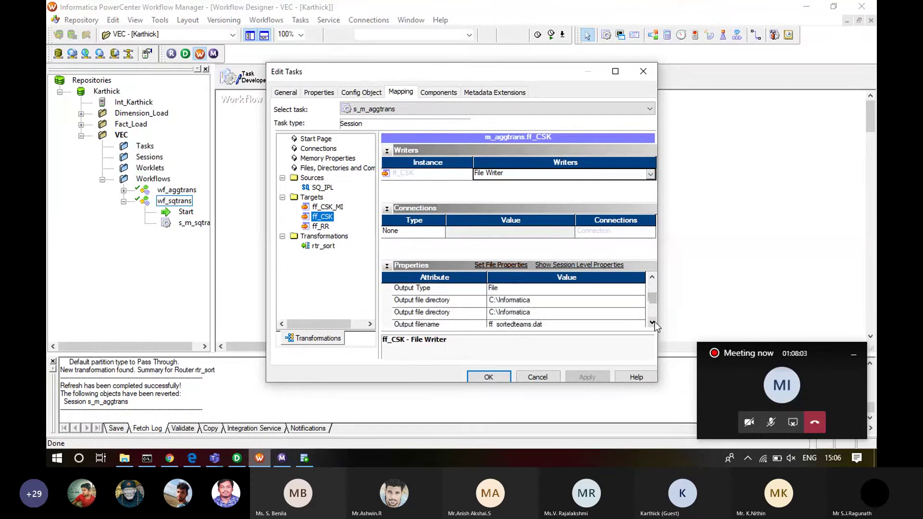
pyautogui.click(325, 246)
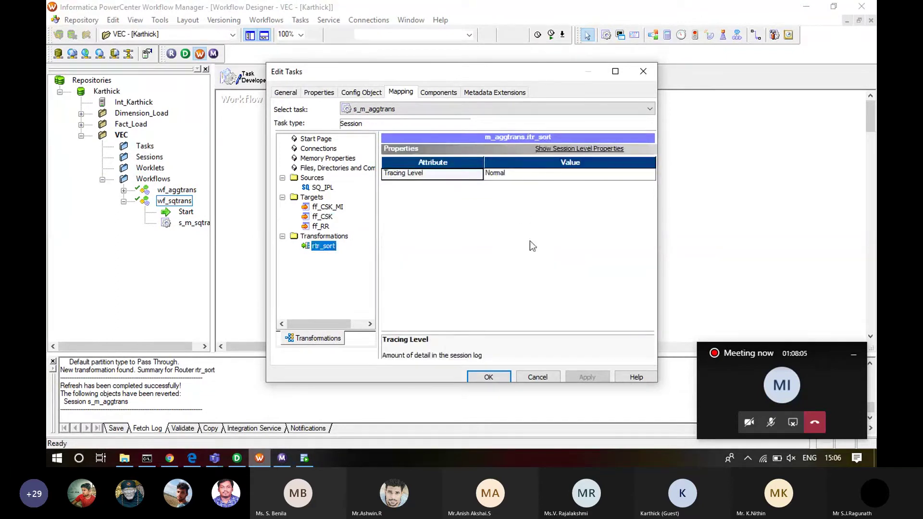
pyautogui.click(577, 149)
pyautogui.click(577, 149)
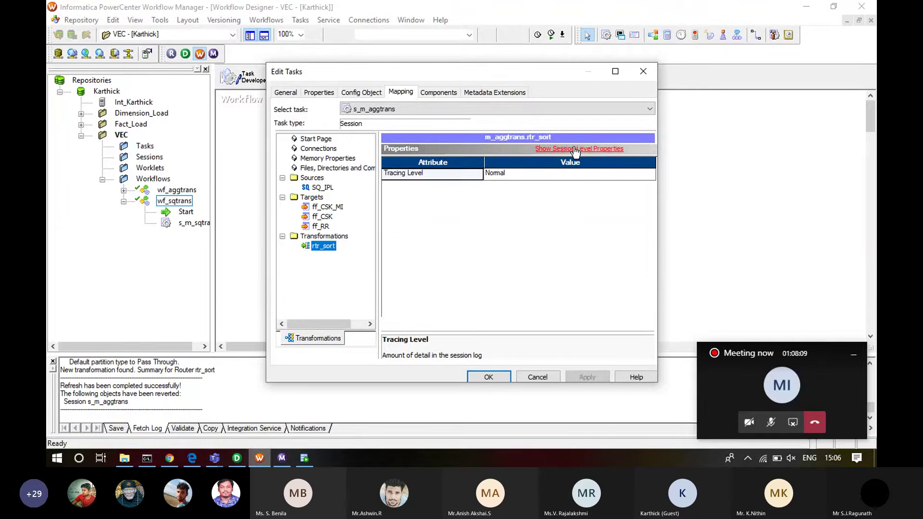
pyautogui.click(436, 177)
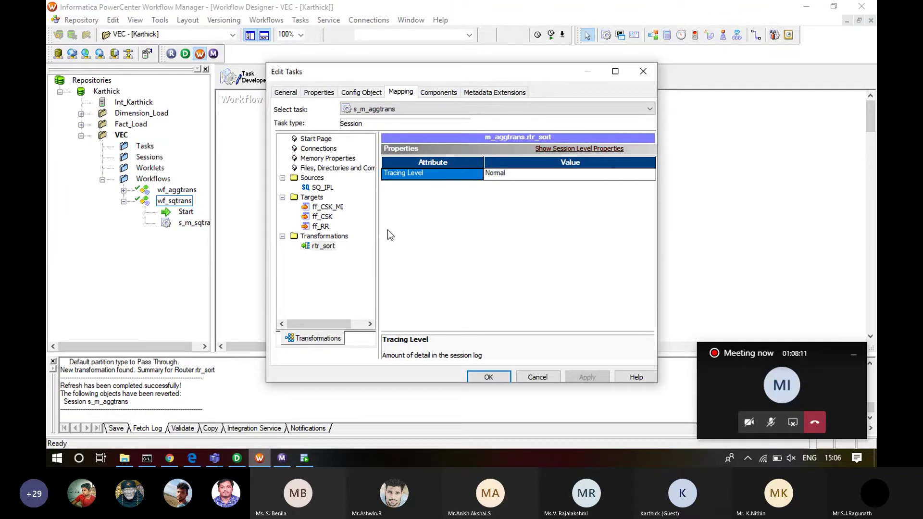
# - Return to PowerCenter Designer and delete the fil_India filter and its links from the m_aggtrans mapping
pyautogui.click(237, 458)
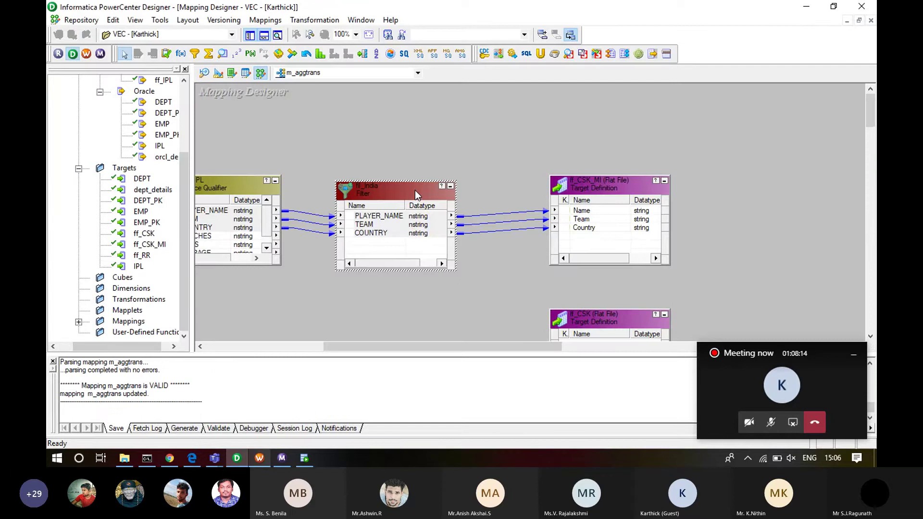
pyautogui.moveTo(355, 154); pyautogui.dragTo(478, 316)
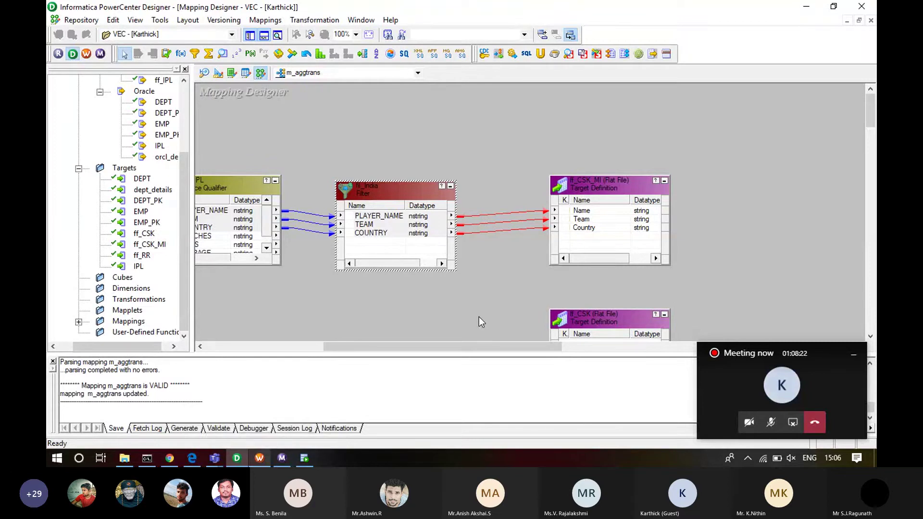
pyautogui.press('Delete')
pyautogui.click(493, 255)
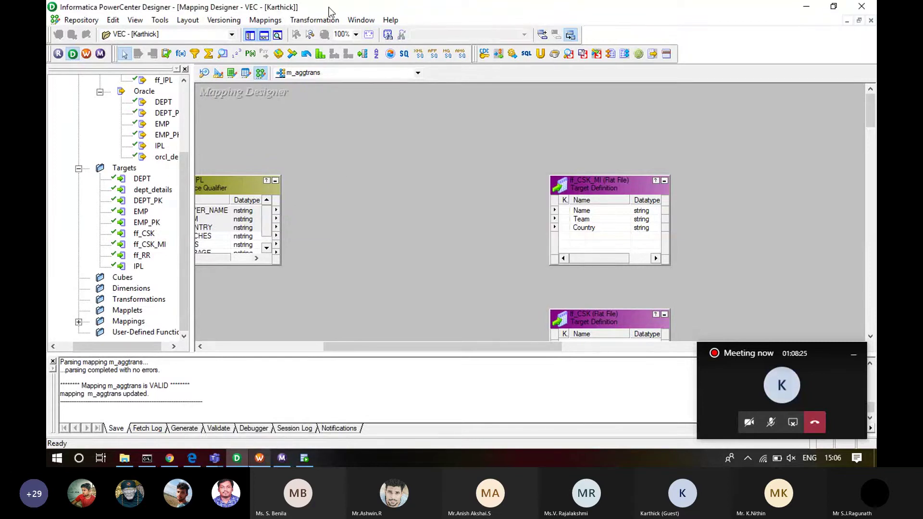
# - Create a Router transformation named rtr_srtteams in the m_aggtrans mapping
pyautogui.click(316, 21)
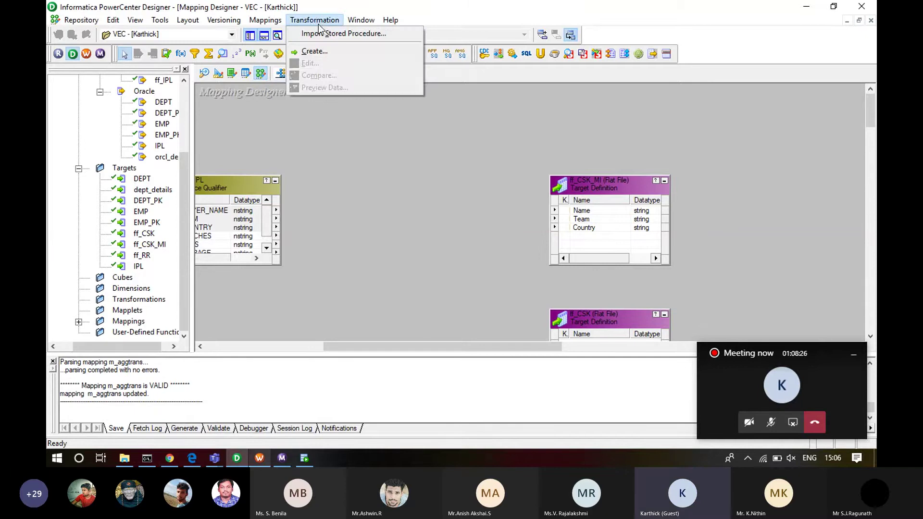
pyautogui.click(321, 52)
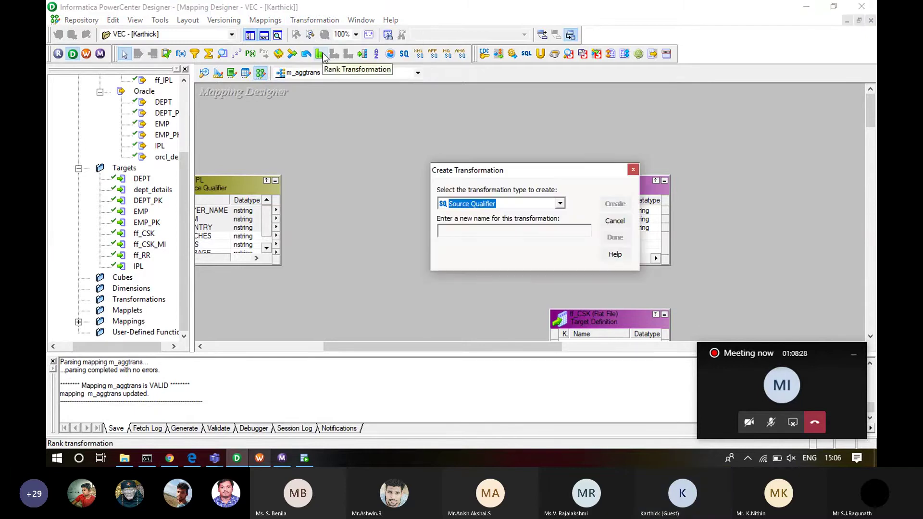
pyautogui.press('Down')
pyautogui.press('Down')
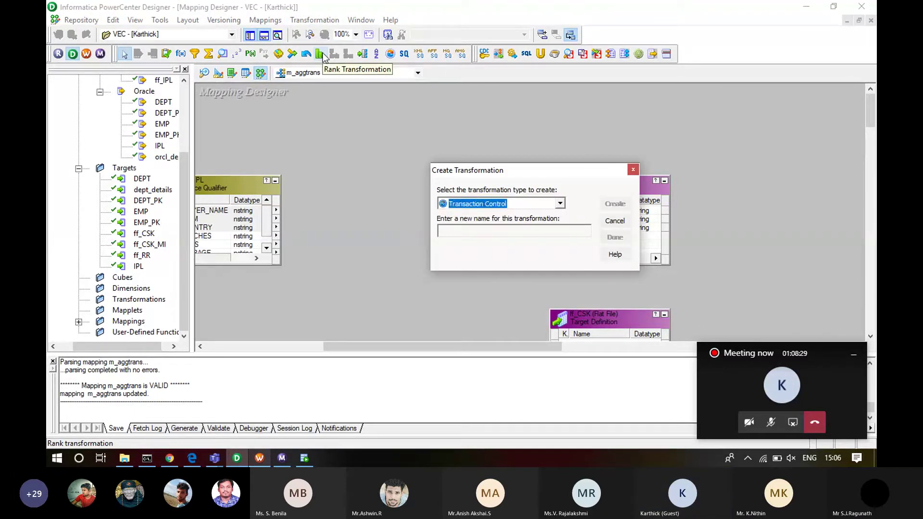
pyautogui.press('r')
pyautogui.click(480, 232)
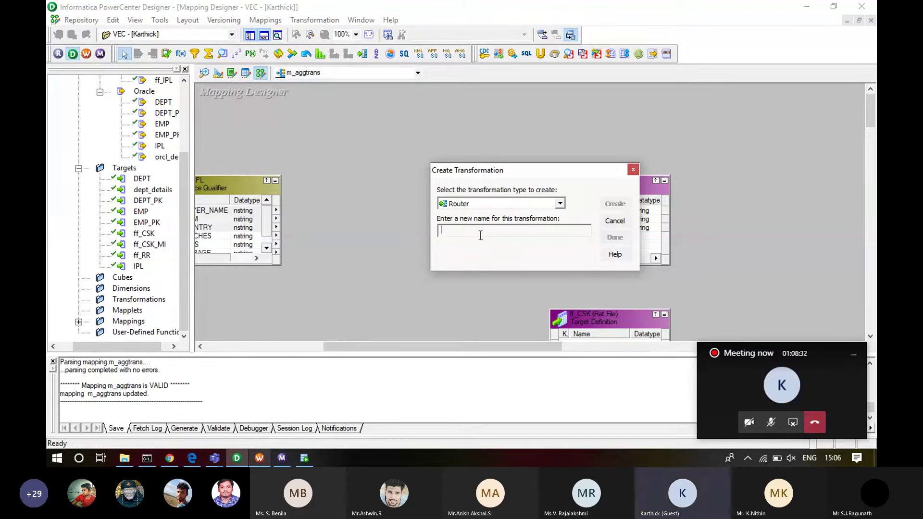
pyautogui.write('rtr')
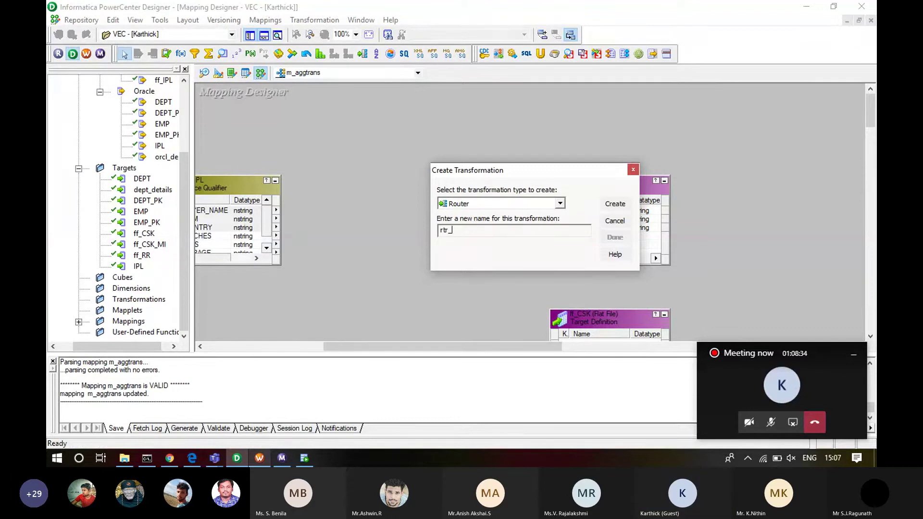
pyautogui.write('_srtteams')
pyautogui.click(617, 205)
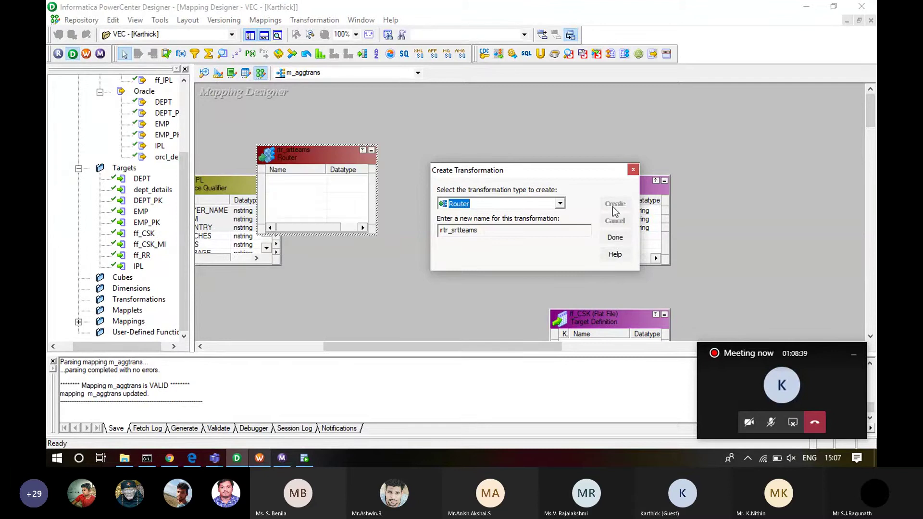
pyautogui.click(633, 169)
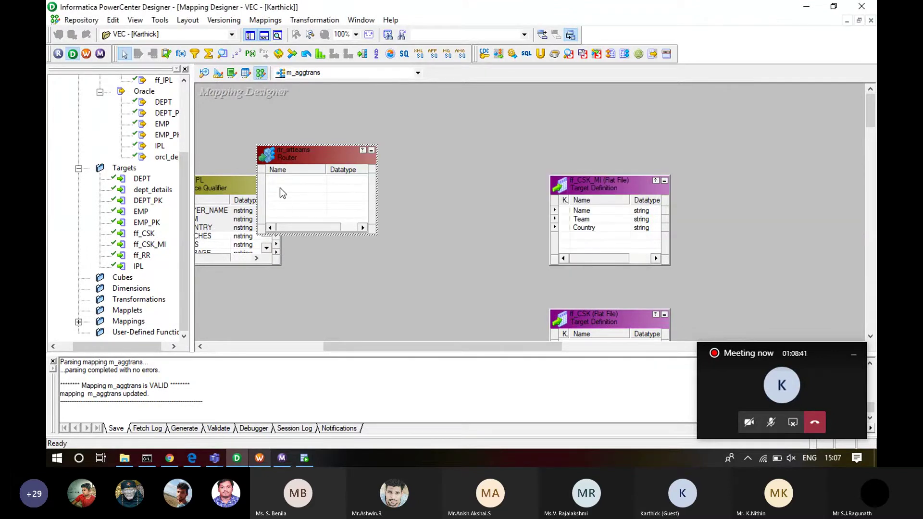
# - Place rtr_srtteams between SQ_IPL and the targets, and link PLAYER_NAME, TEAM and COUNTRY from SQ_IPL into it
pyautogui.moveTo(307, 156); pyautogui.dragTo(363, 191)
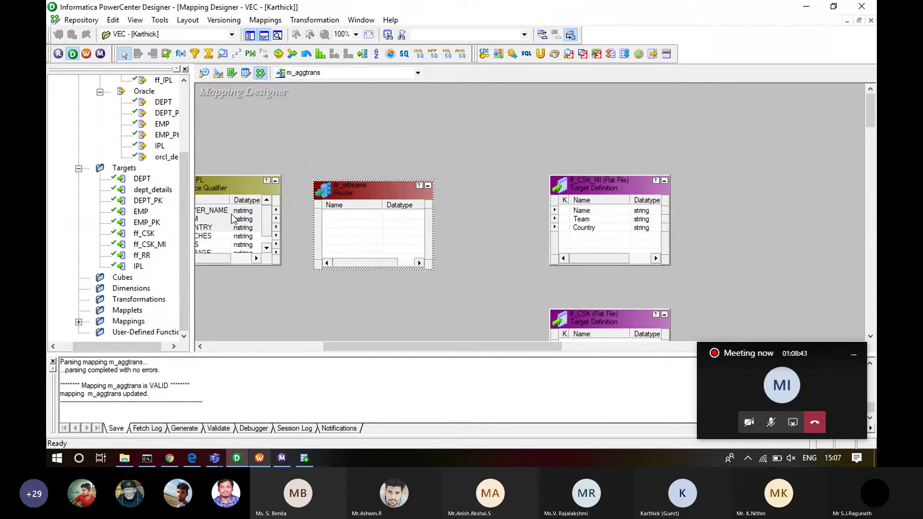
pyautogui.moveTo(221, 210); pyautogui.dragTo(221, 227)
pyautogui.moveTo(222, 227); pyautogui.dragTo(338, 216)
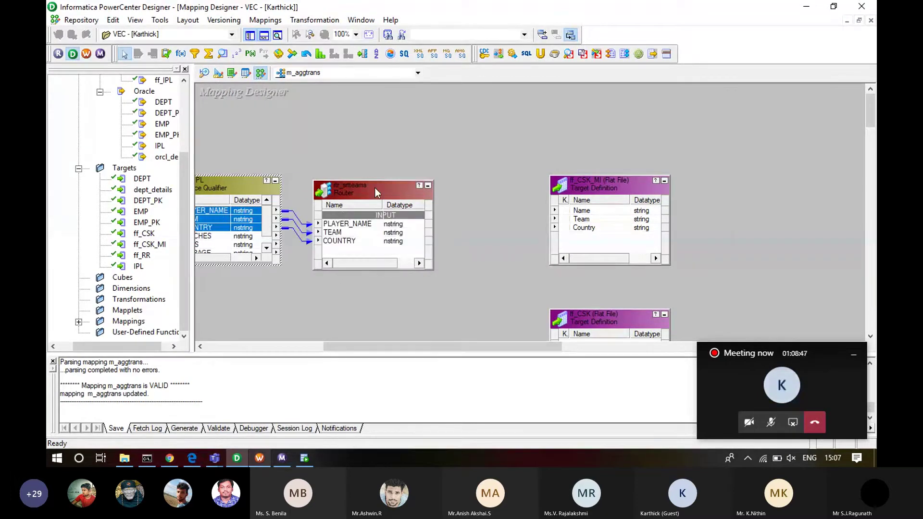
# - Add three output groups named India, SA and Aus to the rtr_srtteams router and apply them
pyautogui.doubleClick(375, 188)
pyautogui.click(542, 115)
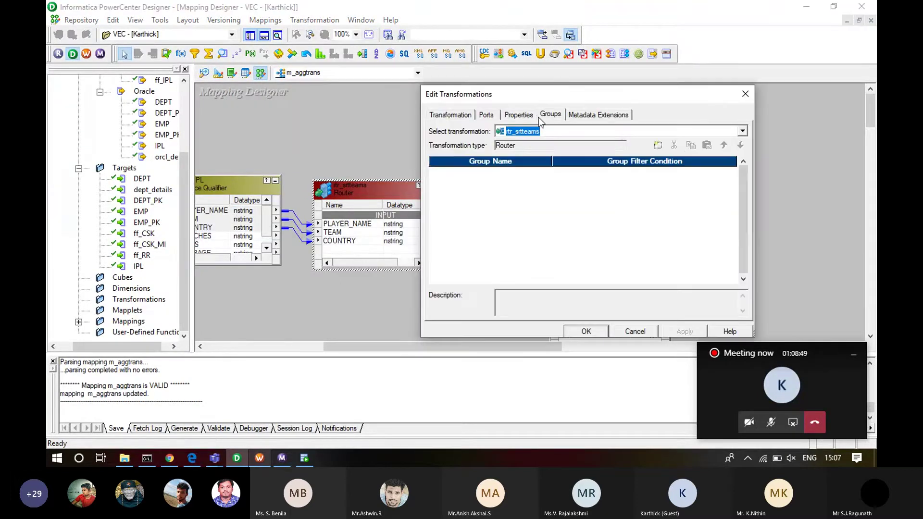
pyautogui.click(658, 146)
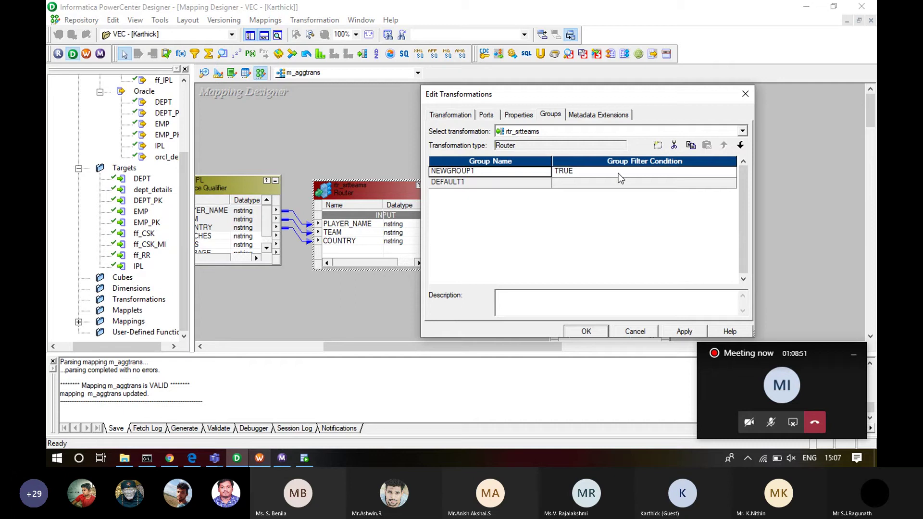
pyautogui.write('India')
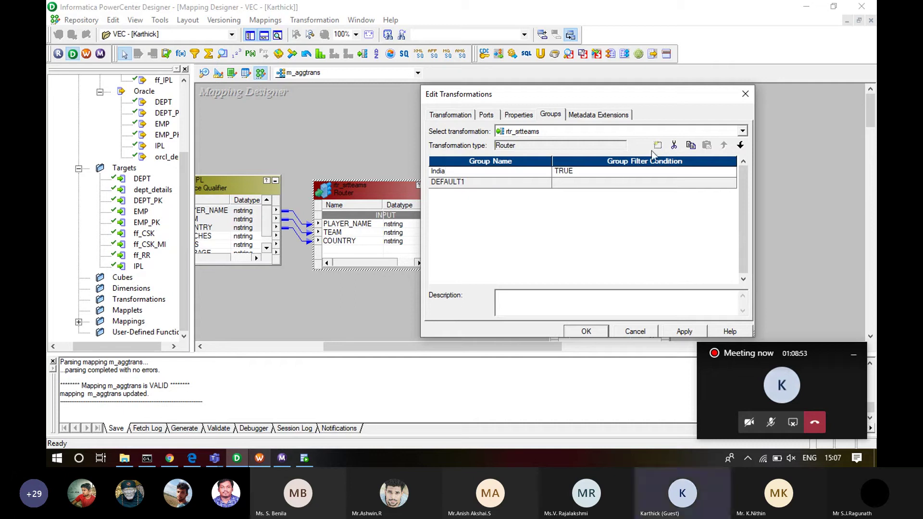
pyautogui.click(657, 145)
pyautogui.write('A')
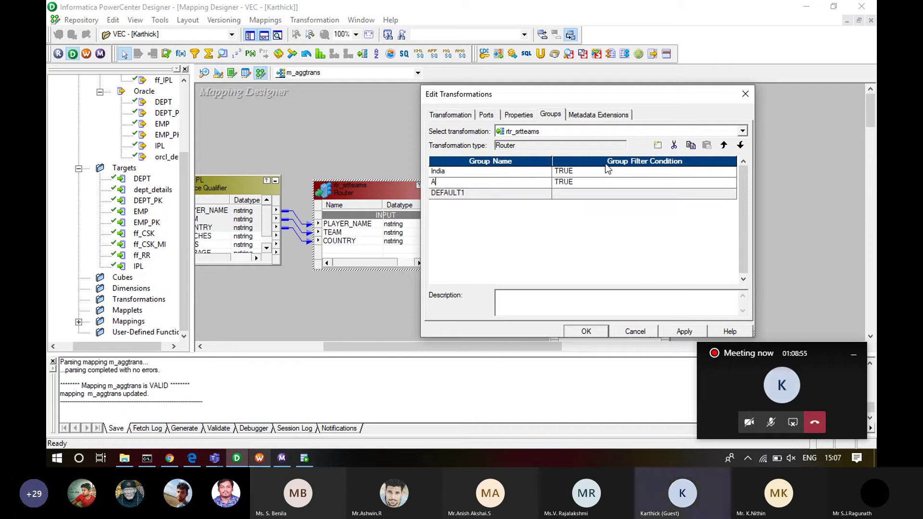
pyautogui.press('BackSpace')
pyautogui.write('SA')
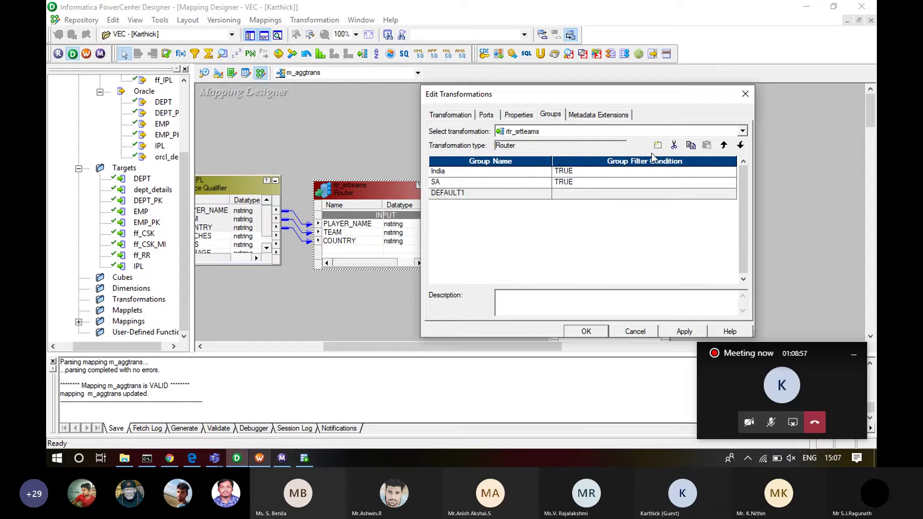
pyautogui.click(657, 145)
pyautogui.write('Aus')
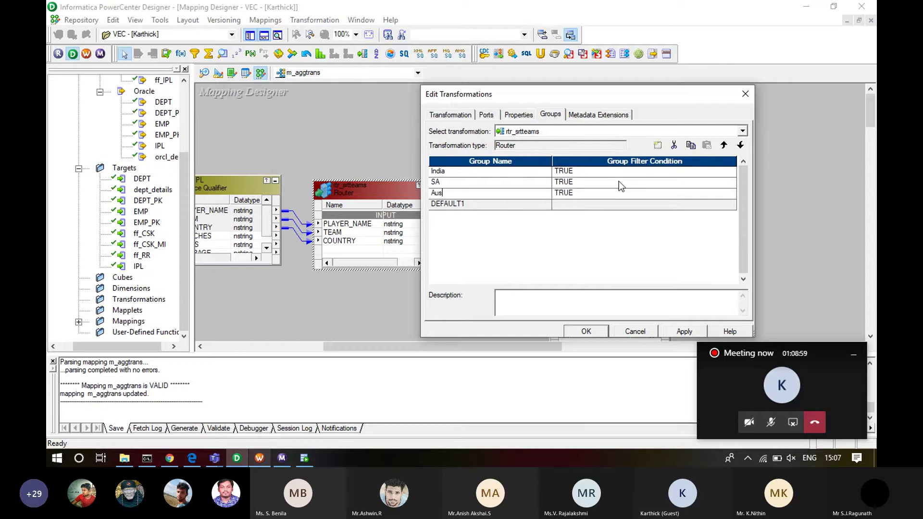
pyautogui.click(674, 332)
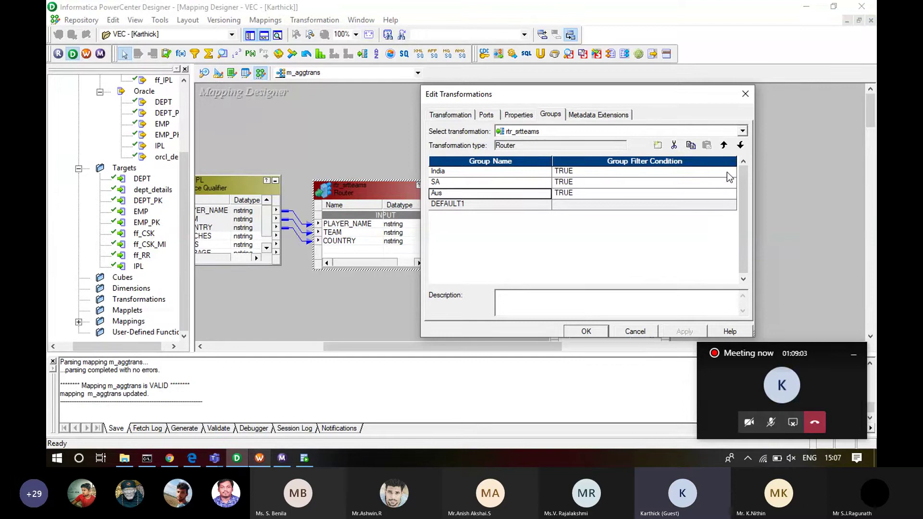
# - Set the India group's filter condition to COUNTRY='India', using the router's COUNTRY port
pyautogui.click(726, 172)
pyautogui.click(731, 172)
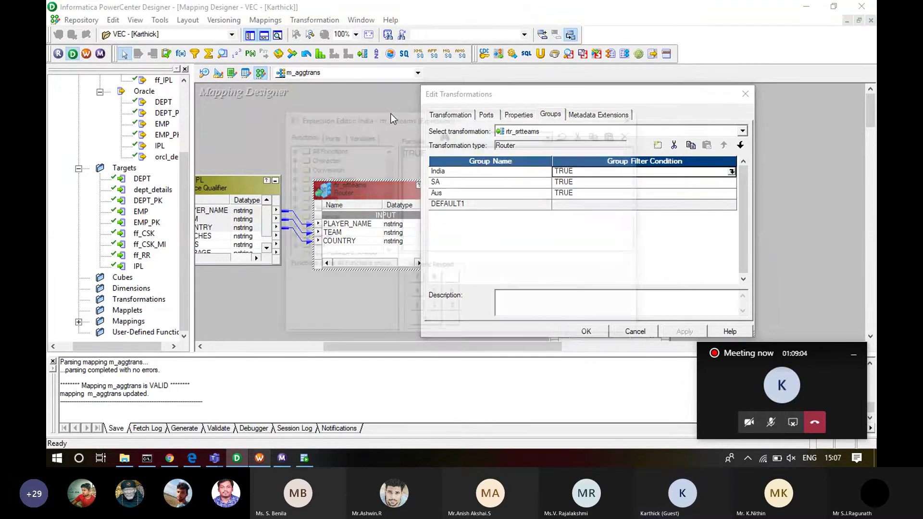
pyautogui.click(329, 135)
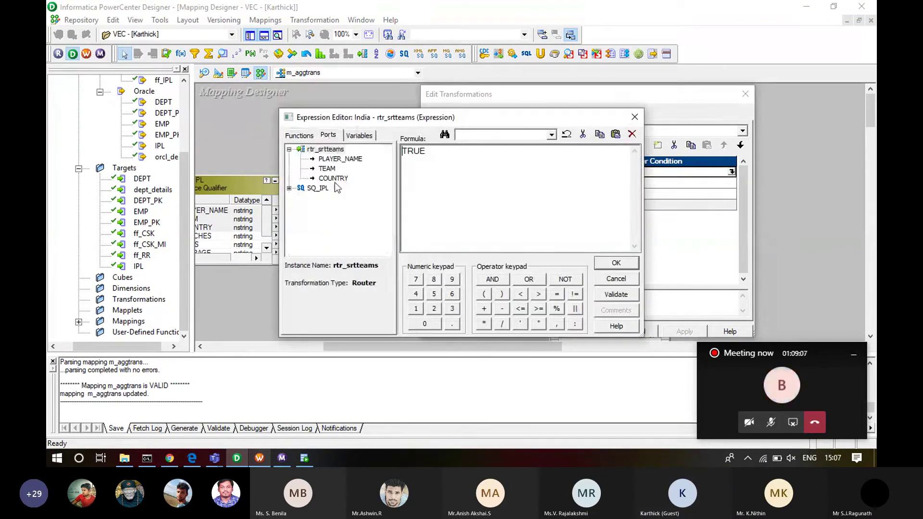
pyautogui.doubleClick(333, 178)
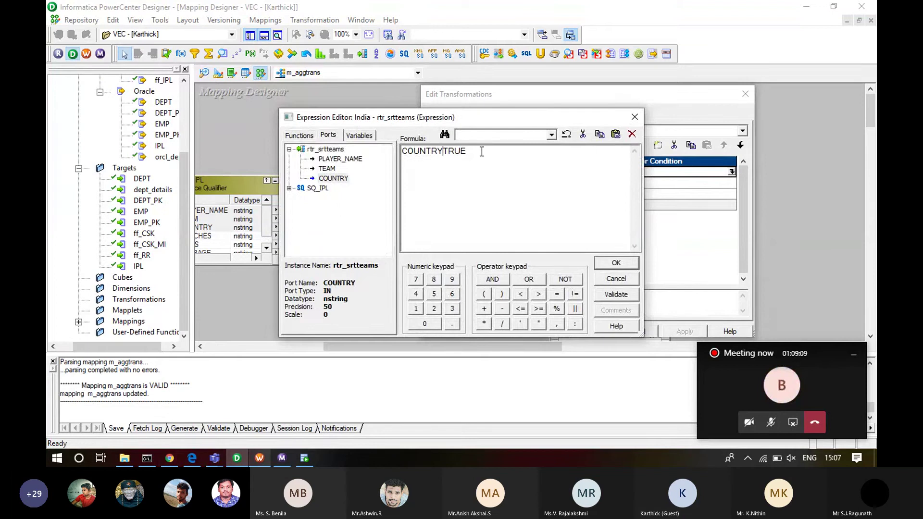
pyautogui.press('Delete')
pyautogui.press('Delete')
pyautogui.press('Delete')
pyautogui.press('Delete')
pyautogui.write("='")
pyautogui.write('Inida')
pyautogui.write("'")
pyautogui.press('Left')
pyautogui.press('Left')
pyautogui.press('BackSpace')
pyautogui.write('di')
pyautogui.click(628, 263)
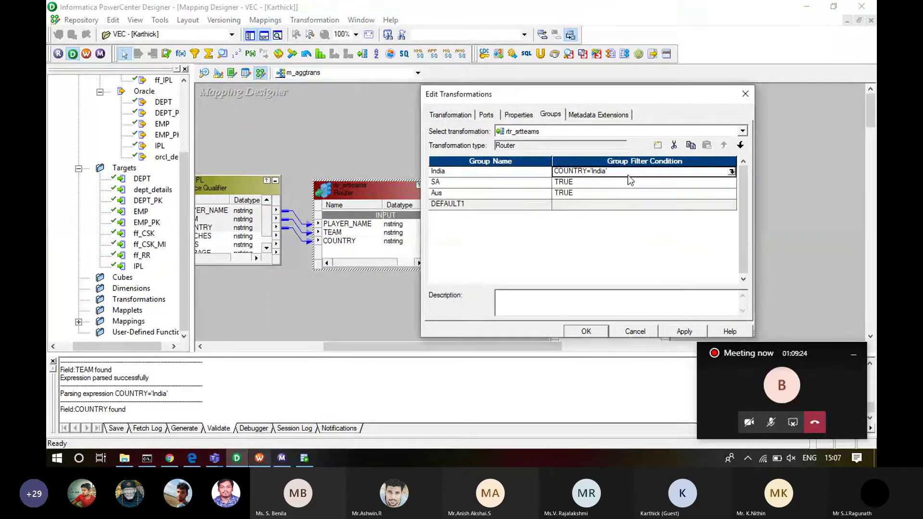
# - Paste the condition COUNTRY='India' into the SA and Aus groups as a starting text
pyautogui.hotkey('ctrl', 'v')
pyautogui.press('Down')
pyautogui.hotkey('ctrl', 'v')
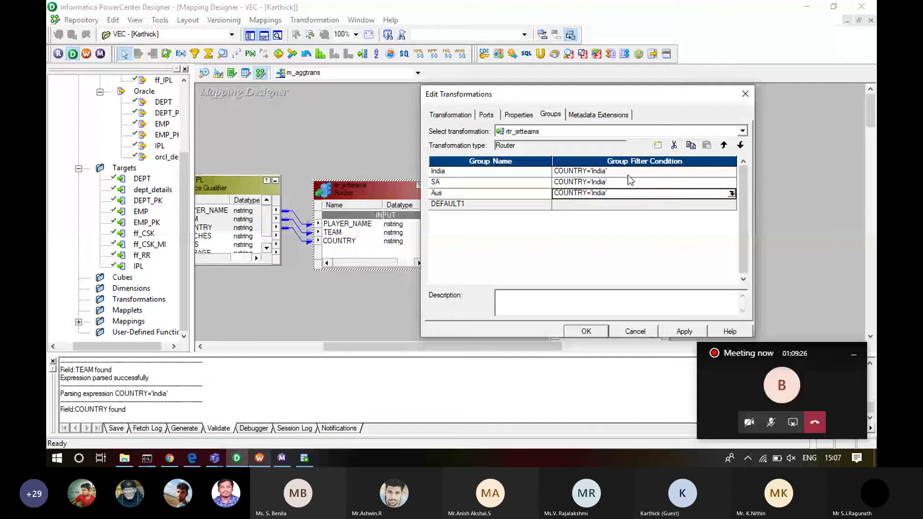
# - Change the SA group's filter condition to COUNTRY='Australia' and give the Aus group the same condition
pyautogui.click(602, 183)
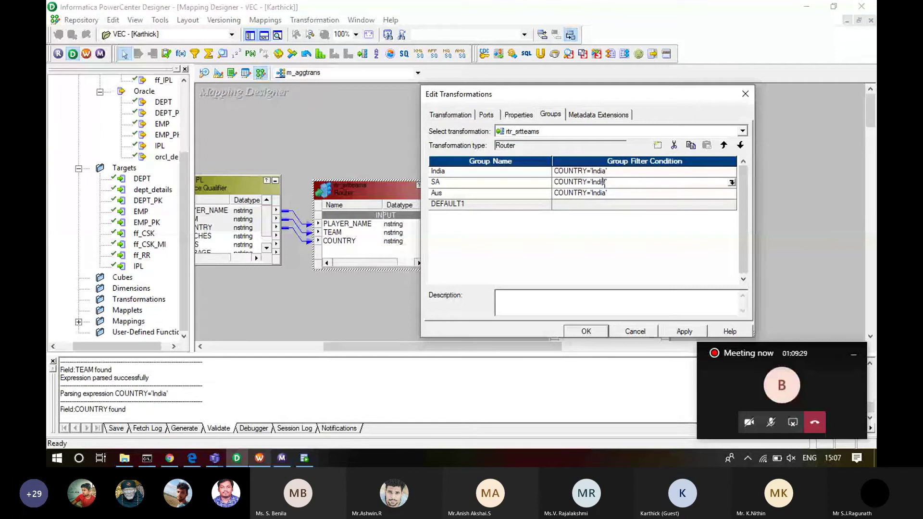
pyautogui.press('BackSpace')
pyautogui.press('BackSpace')
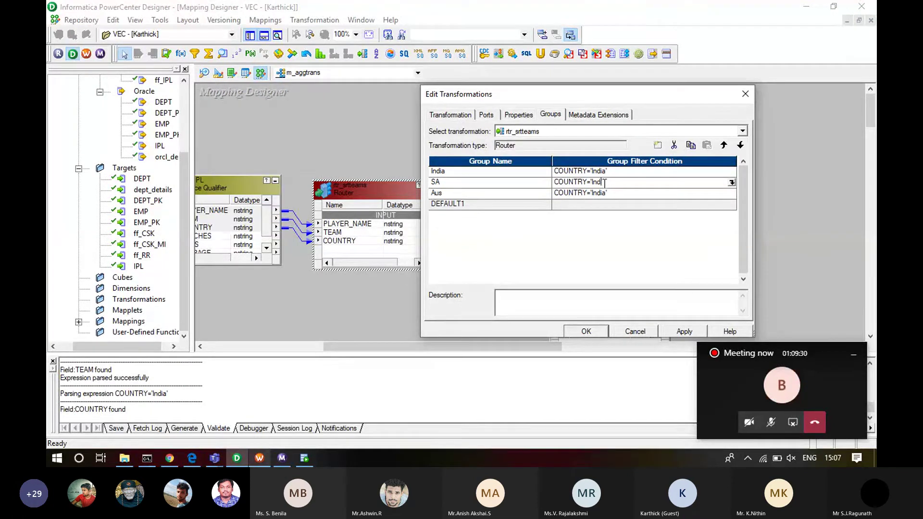
pyautogui.press('BackSpace')
pyautogui.press('BackSpace')
pyautogui.press('BackSpace')
pyautogui.write('Australia')
pyautogui.press('Return')
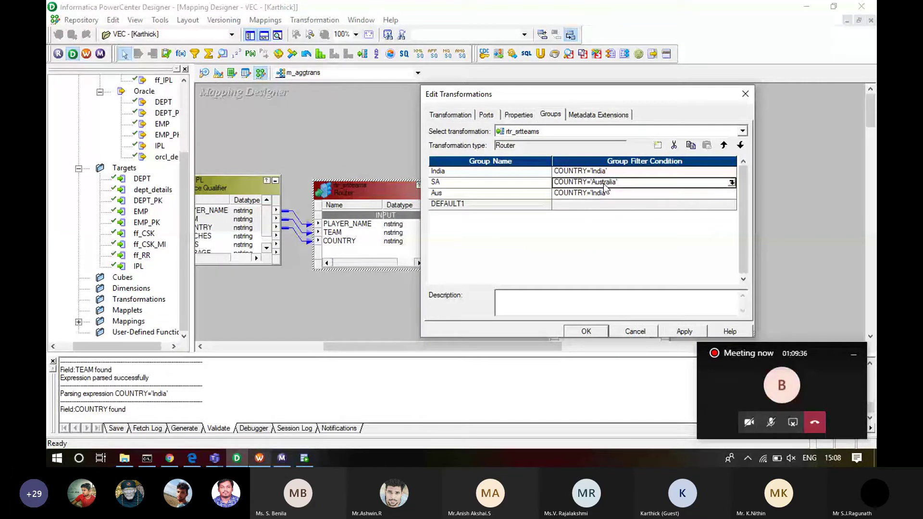
pyautogui.press('Down')
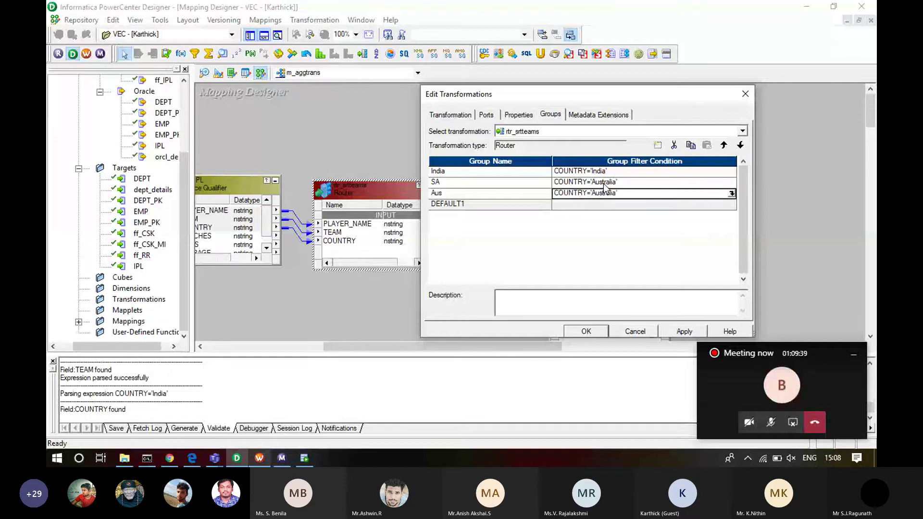
# - Set the SA group's filter condition to COUNTRY='South Africa', apply the change and close the router's settings
pyautogui.click(604, 183)
pyautogui.click(613, 181)
pyautogui.click(613, 180)
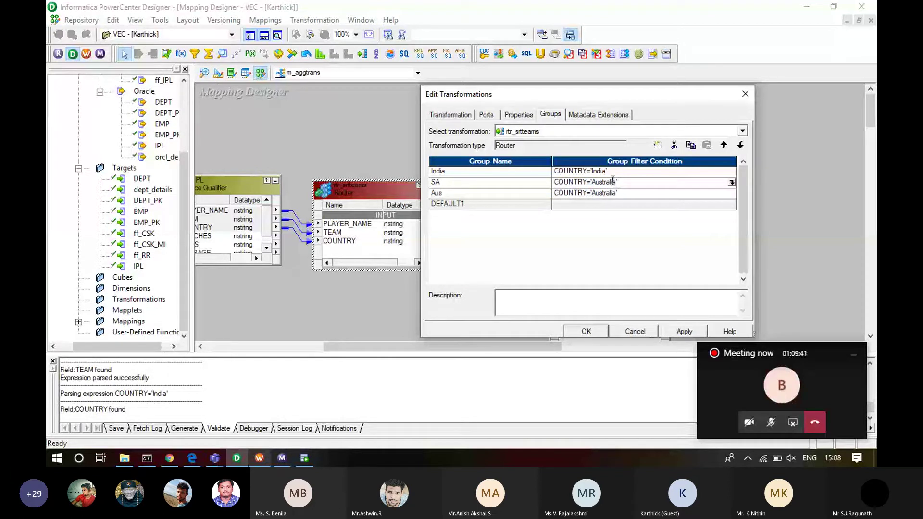
pyautogui.hotkey('shift', 'Left')
pyautogui.hotkey('shift', 'Left')
pyautogui.hotkey('shift', 'Left')
pyautogui.hotkey('shift', 'Left')
pyautogui.hotkey('shift', 'Left')
pyautogui.hotkey('shift', 'Left')
pyautogui.hotkey('shift', 'Left')
pyautogui.hotkey('shift', 'Left')
pyautogui.hotkey('shift', 'Left')
pyautogui.hotkey('shift', 'Left')
pyautogui.write('So')
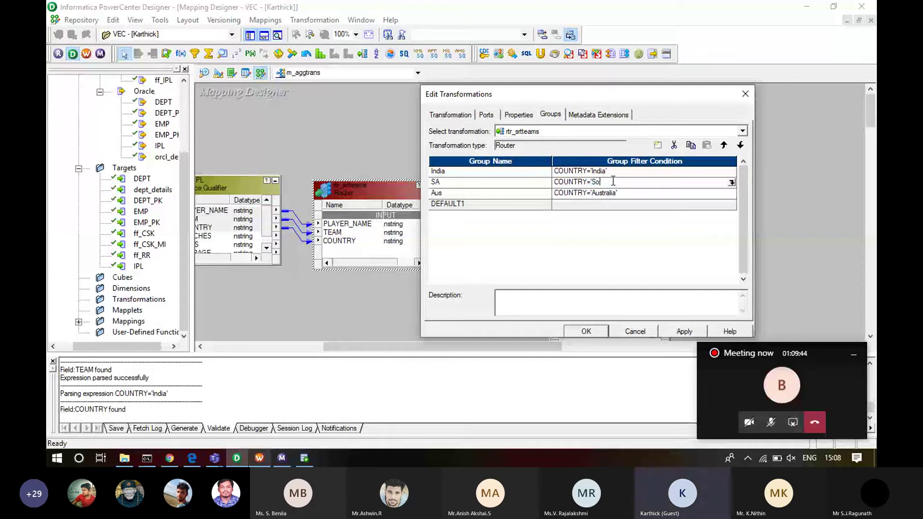
pyautogui.write('uth Afri')
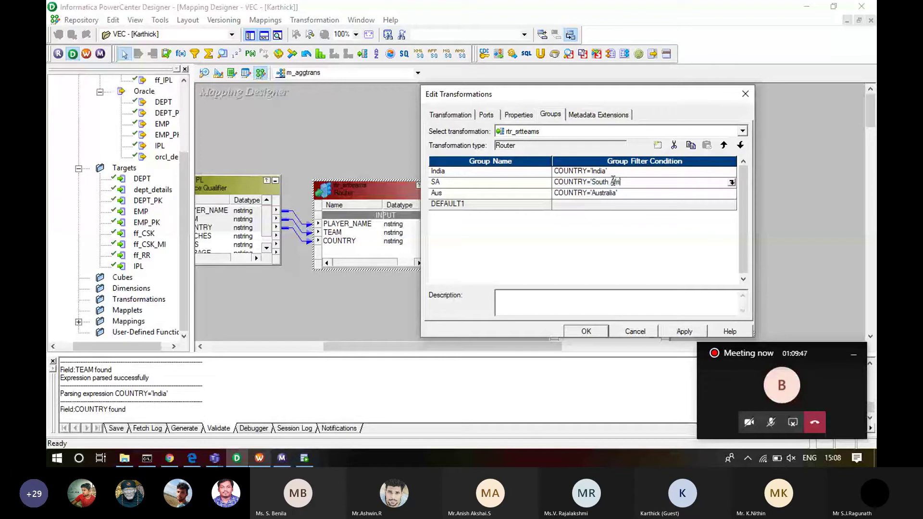
pyautogui.write("ca'")
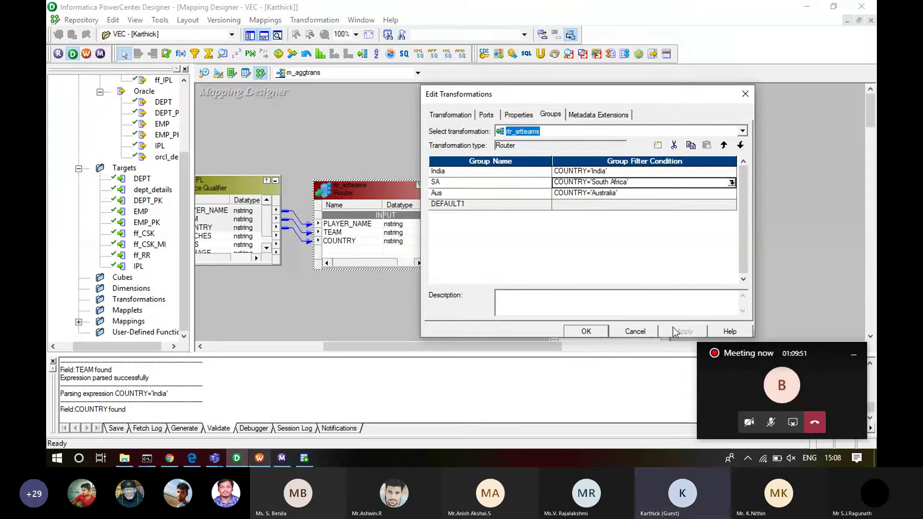
pyautogui.click(598, 332)
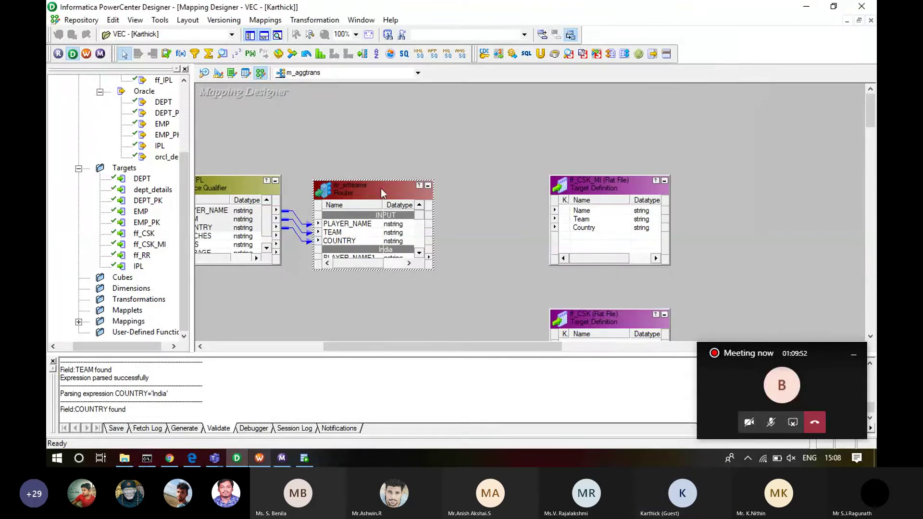
# - Link the India group's PLAYER_NAME1, TEAM1 and COUNTRY1 ports to Name, Team and Country in the ff_CSK_MI target
pyautogui.click(418, 253)
pyautogui.click(418, 253)
pyautogui.click(419, 252)
pyautogui.click(416, 254)
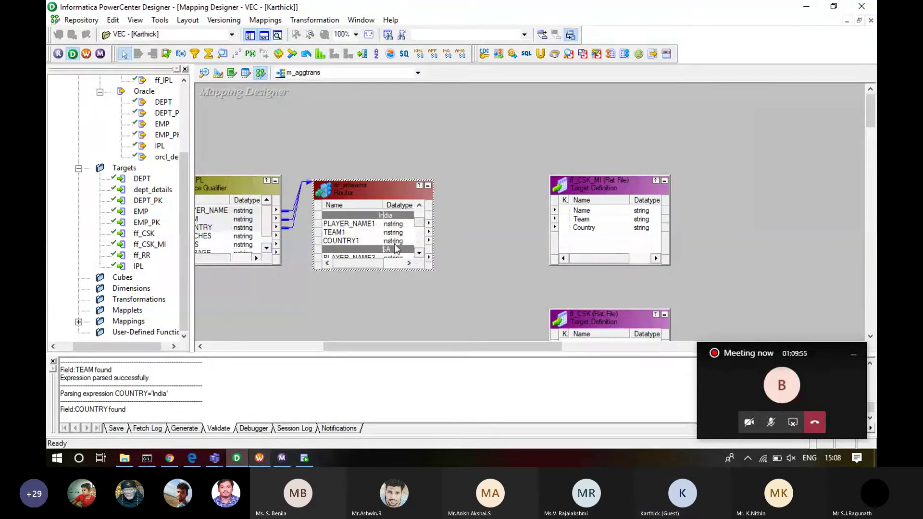
pyautogui.moveTo(373, 229); pyautogui.dragTo(572, 211)
# - Link the SA group's PLAYER_NAME3, TEAM3 and COUNTRY3 ports to Name, Team and Country in the ff_CSK target
pyautogui.click(419, 252)
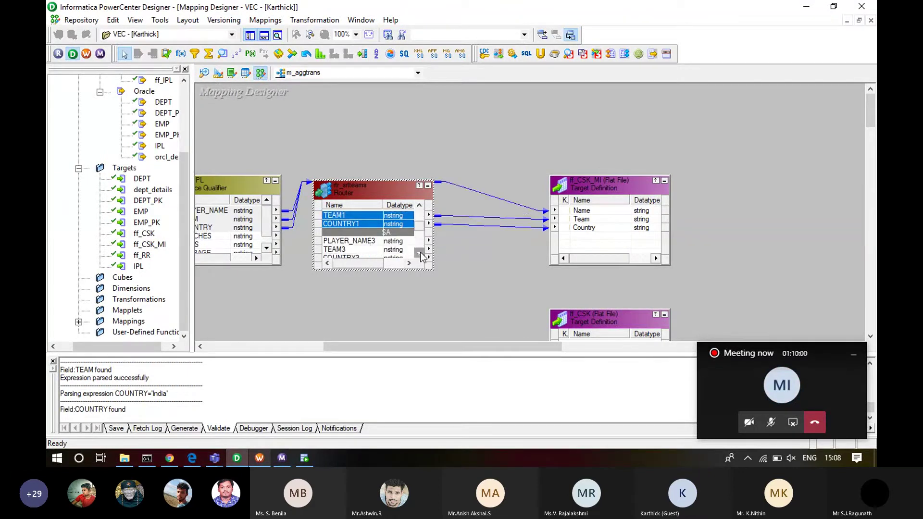
pyautogui.click(419, 252)
pyautogui.click(371, 227)
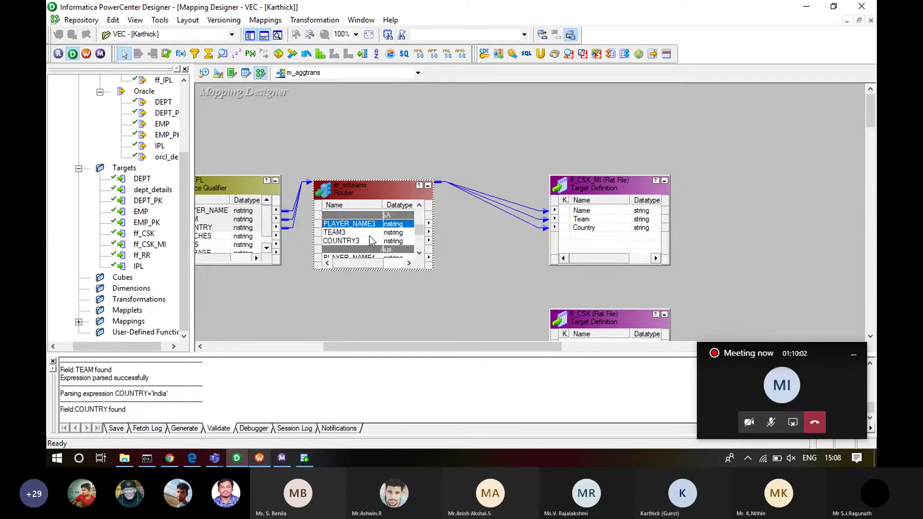
pyautogui.keyDown('shift'); pyautogui.click(369, 238); pyautogui.keyUp('shift')
pyautogui.scroll(-3, 370, 235)
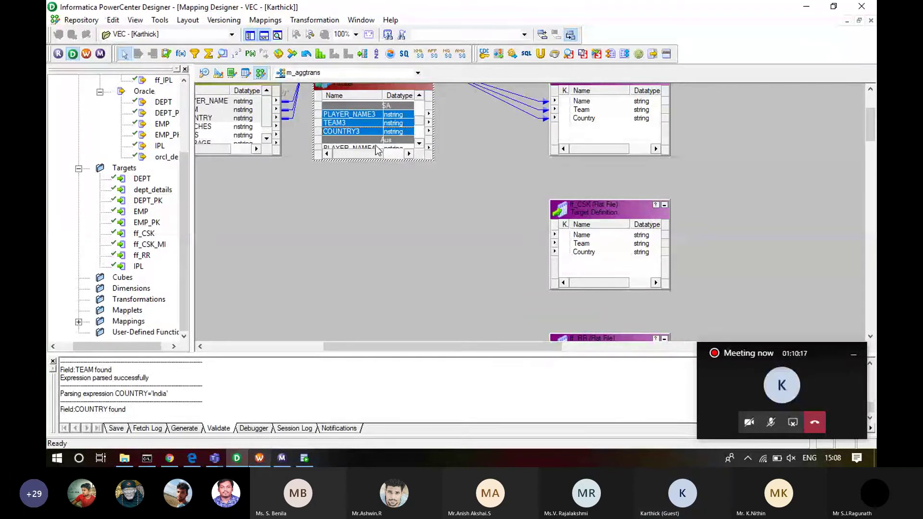
pyautogui.moveTo(365, 112); pyautogui.dragTo(581, 235)
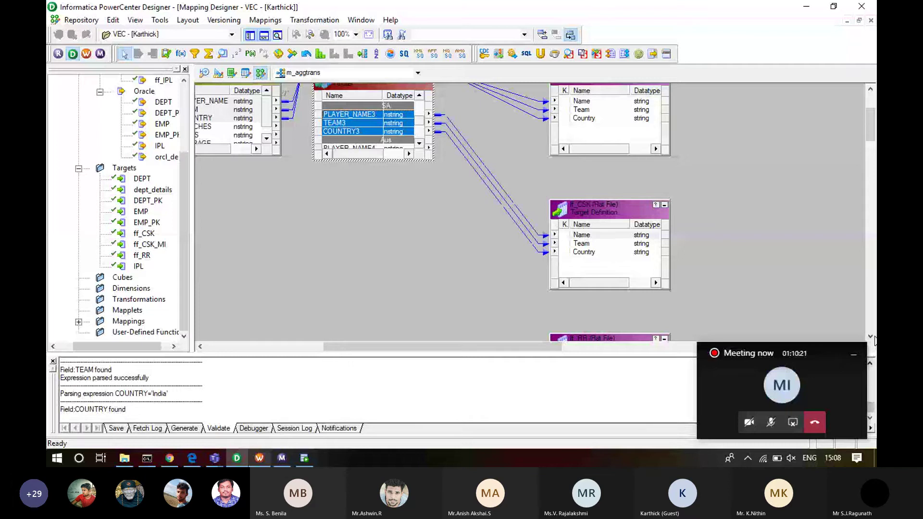
# - Link the Aus group's PLAYER_NAME4, TEAM4 and COUNTRY4 ports to the matching columns of the ff_RR target and save the mapping
pyautogui.click(870, 337)
pyautogui.click(420, 108)
pyautogui.click(419, 107)
pyautogui.click(373, 95)
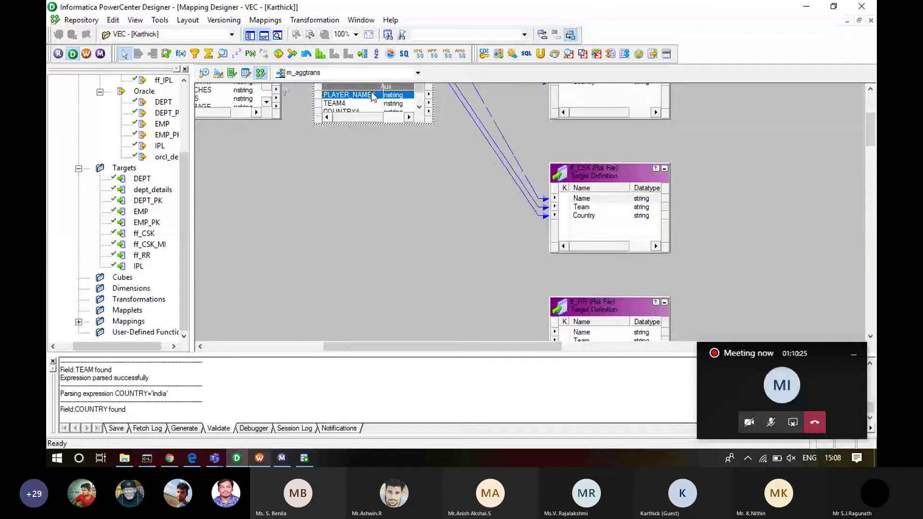
pyautogui.press('Down')
pyautogui.press('Down')
pyautogui.press('Down')
pyautogui.press('Down')
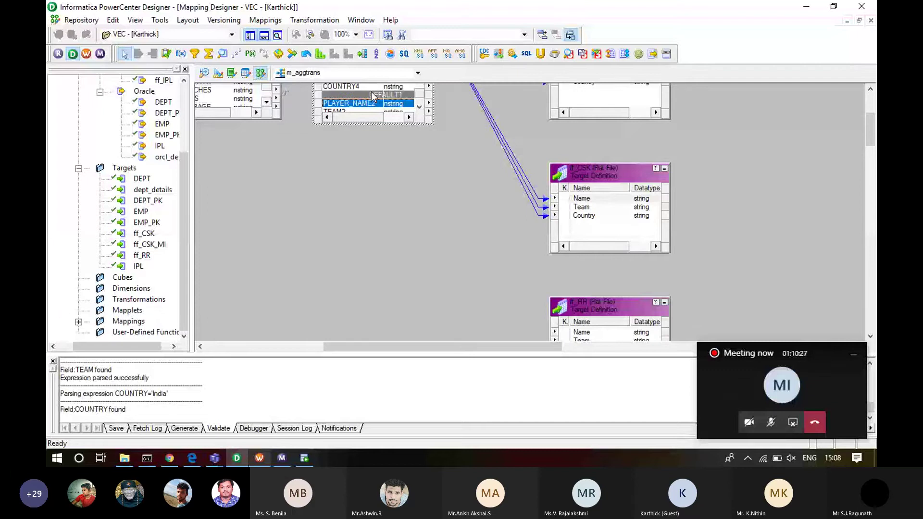
pyautogui.scroll(2, 371, 95)
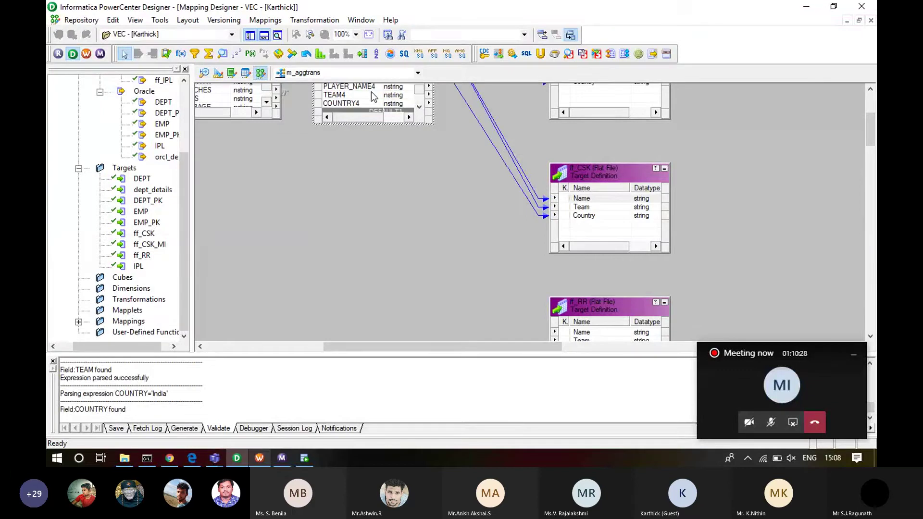
pyautogui.click(371, 92)
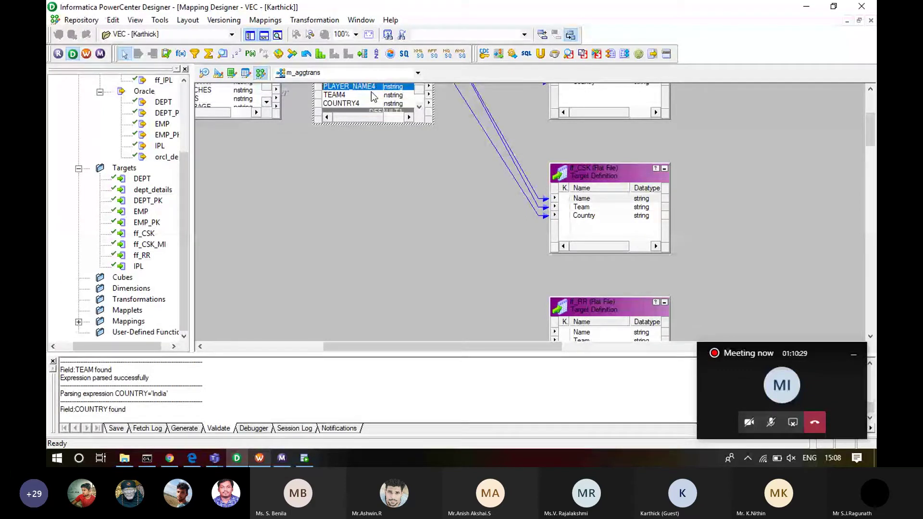
pyautogui.click(371, 95)
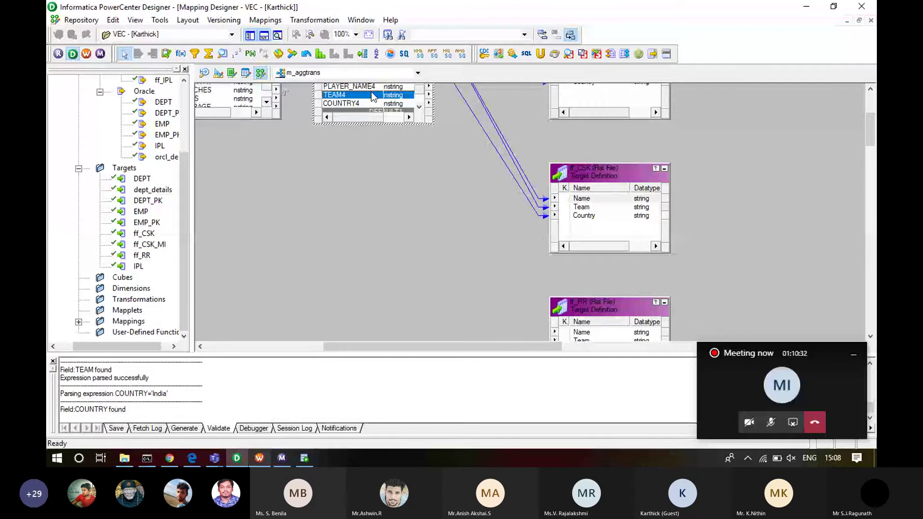
pyautogui.hotkey('shift', 'Up')
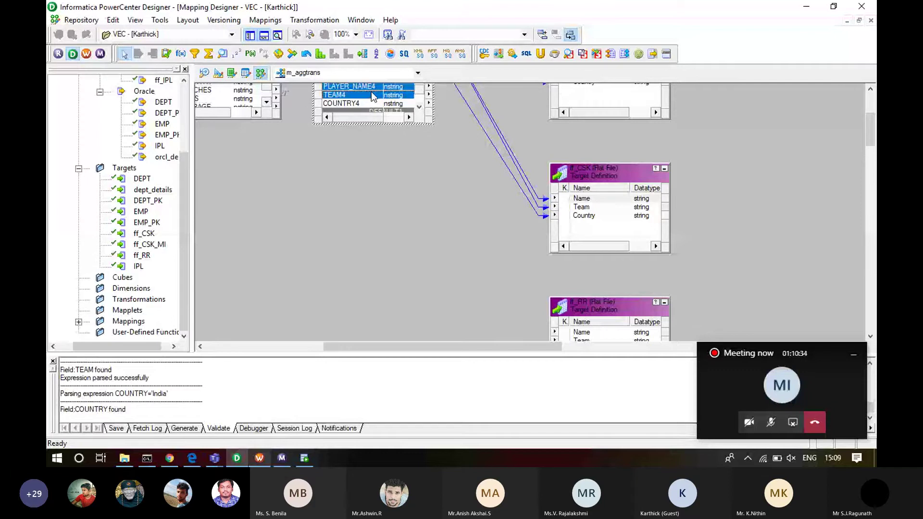
pyautogui.hotkey('shift', 'Down')
pyautogui.moveTo(371, 96); pyautogui.dragTo(580, 334)
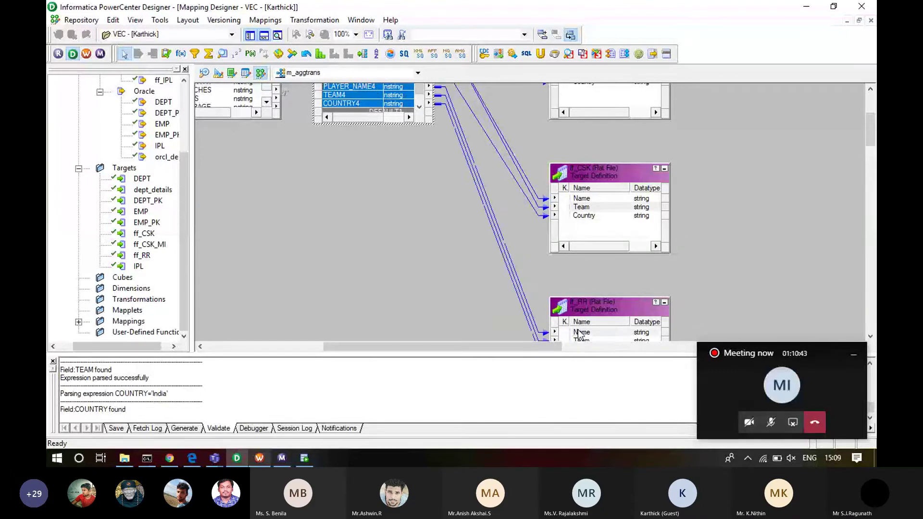
pyautogui.hotkey('ctrl', 's')
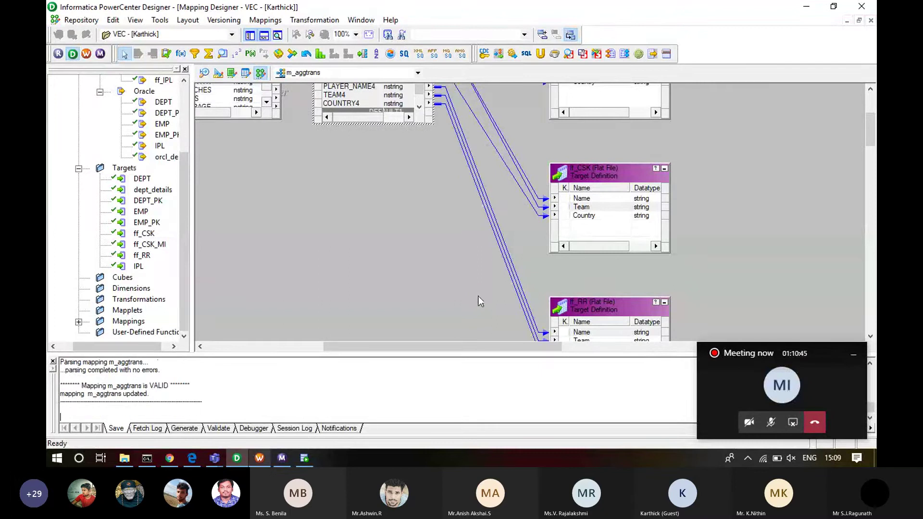
# - Switch to Workflow Manager, refresh the mapping of the s_m_aggtrans session in wf_aggtrans and save the workflow
pyautogui.click(260, 458)
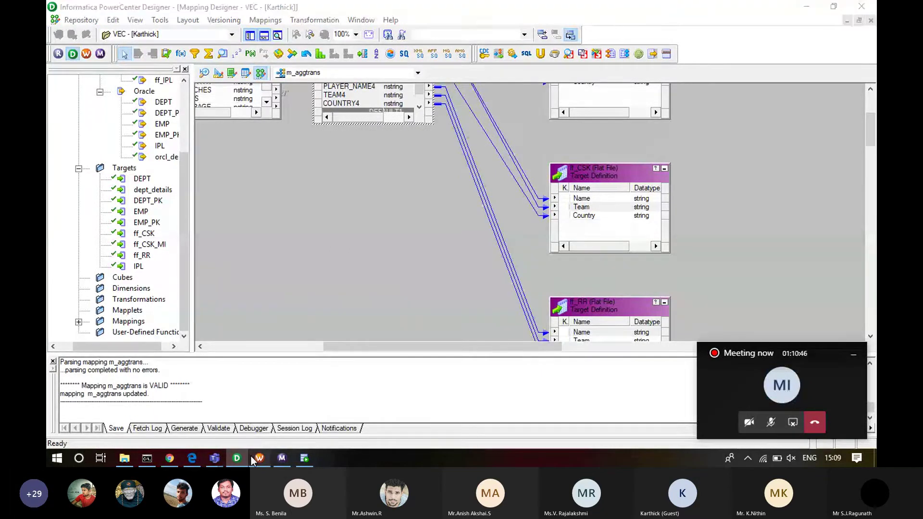
pyautogui.click(537, 377)
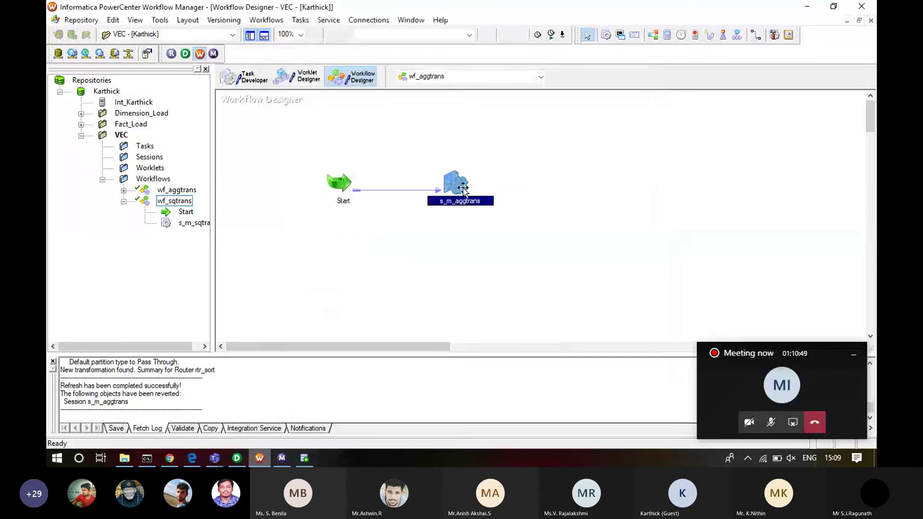
pyautogui.rightClick(444, 173)
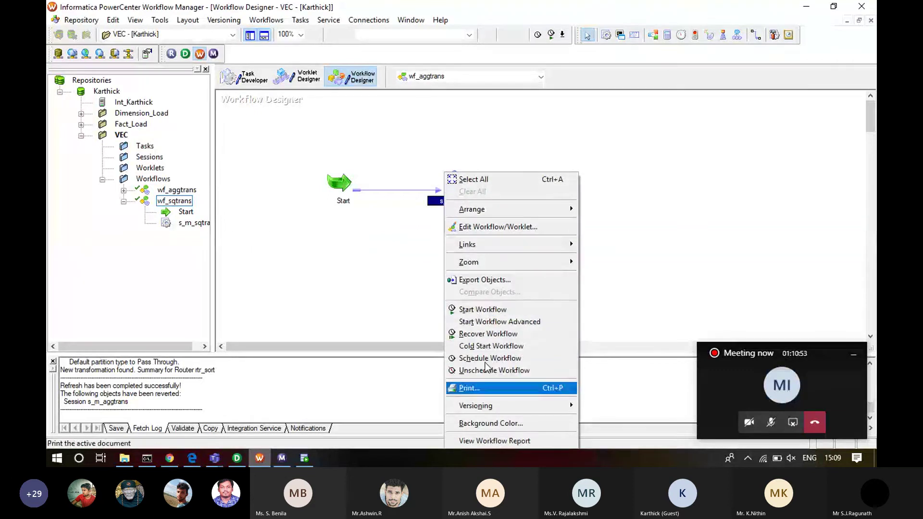
pyautogui.click(437, 255)
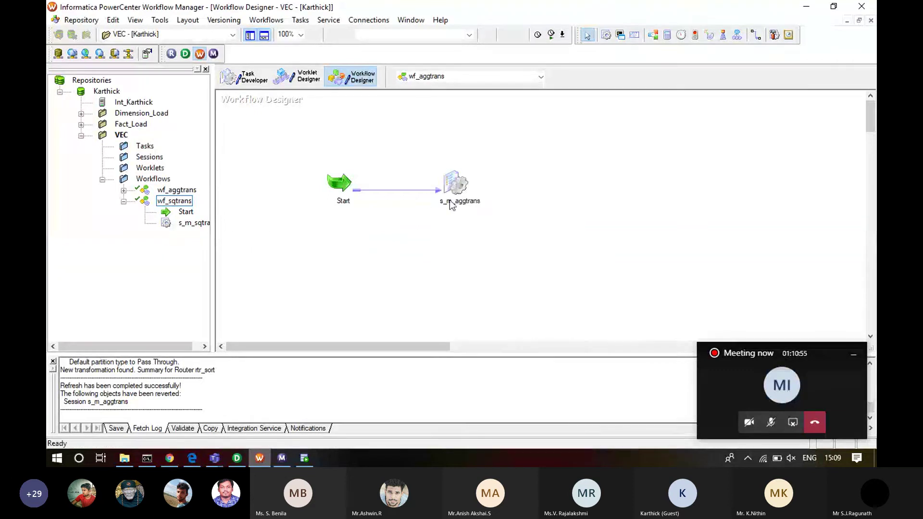
pyautogui.rightClick(452, 187)
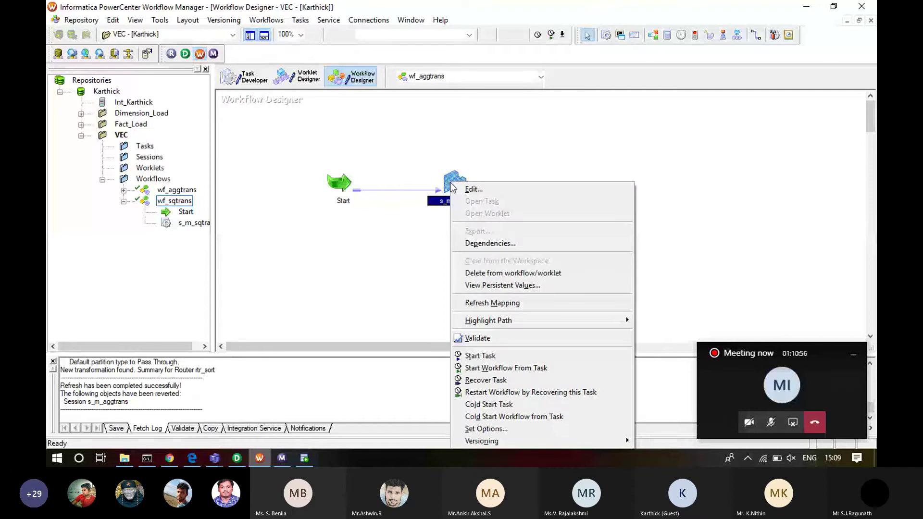
pyautogui.click(507, 303)
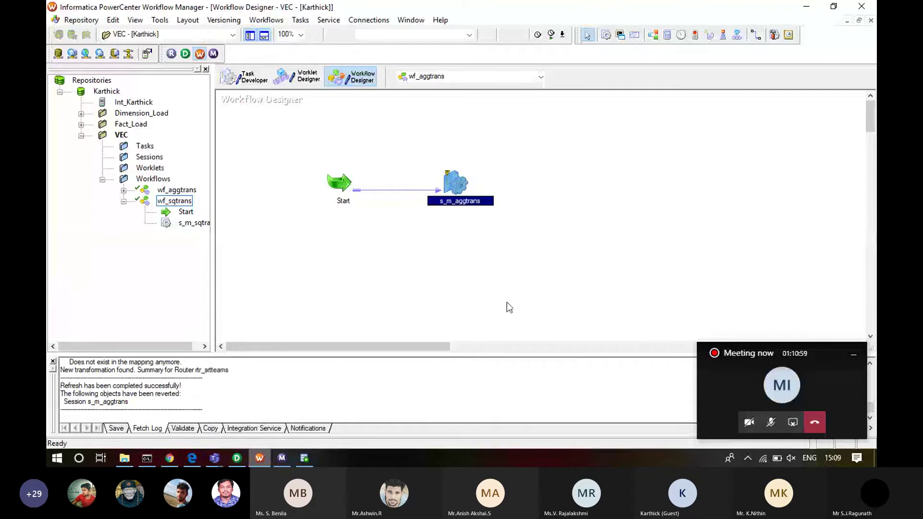
pyautogui.hotkey('ctrl', 's')
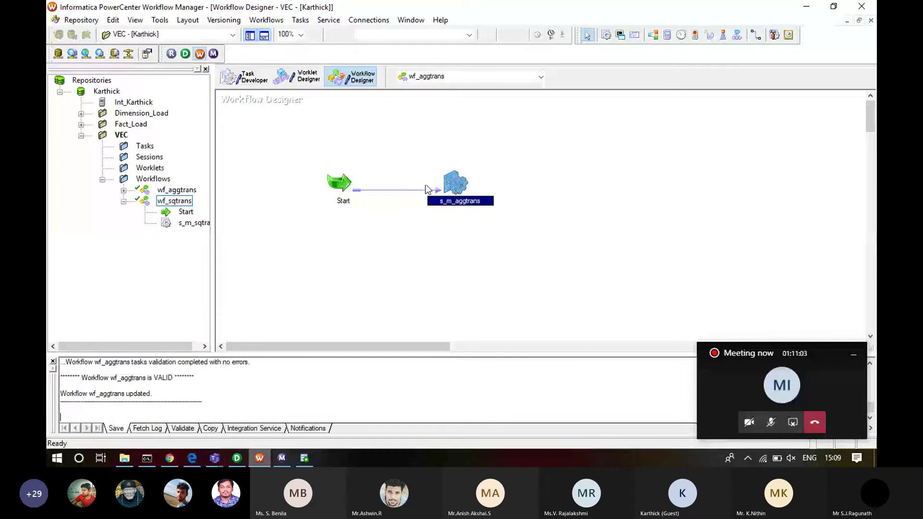
# - Start the workflow from the s_m_aggtrans task and check the run's status and target statistics in Workflow Monitor
pyautogui.rightClick(447, 185)
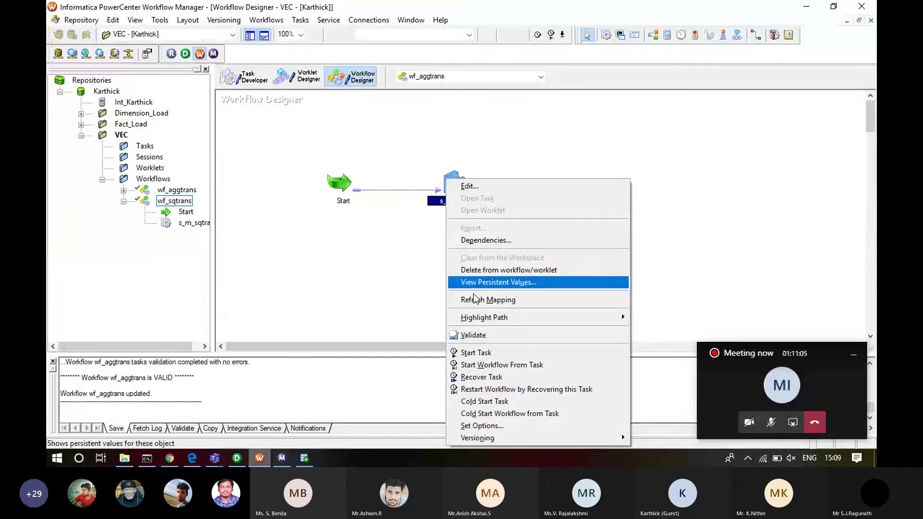
pyautogui.click(480, 367)
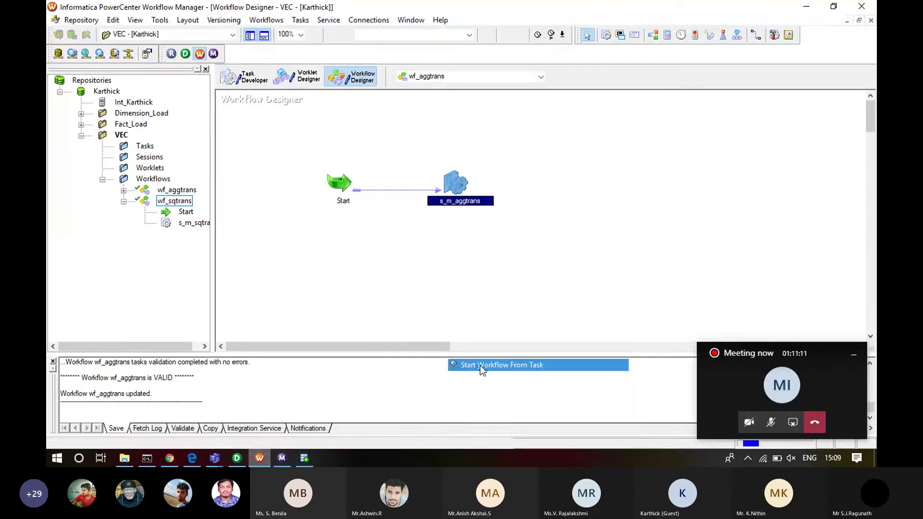
pyautogui.click(280, 459)
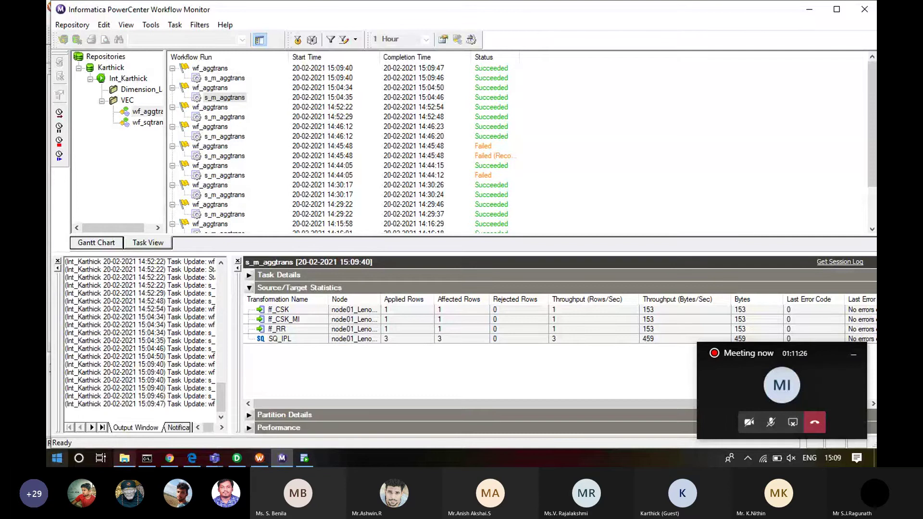
# - Open ff_sortedteams.dat from the C:\Informatica folder in File Explorer, examine its output rows and close it
pyautogui.click(124, 458)
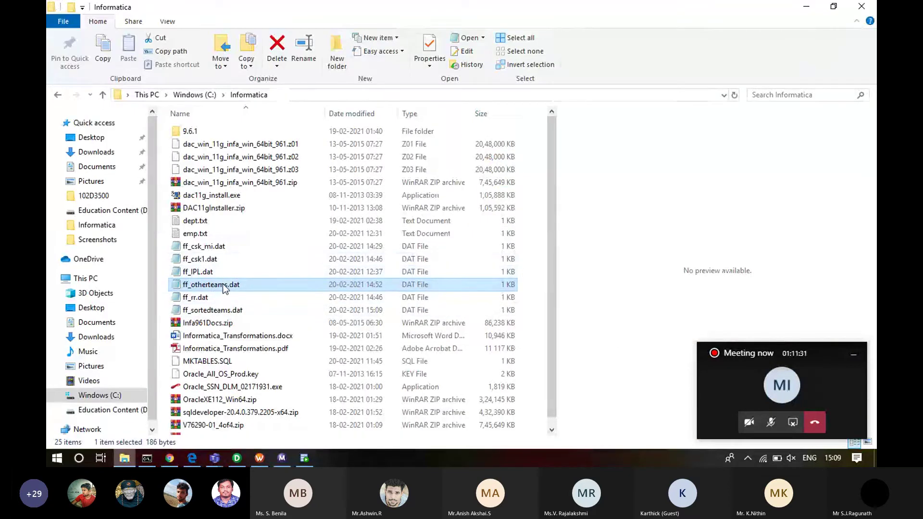
pyautogui.doubleClick(224, 310)
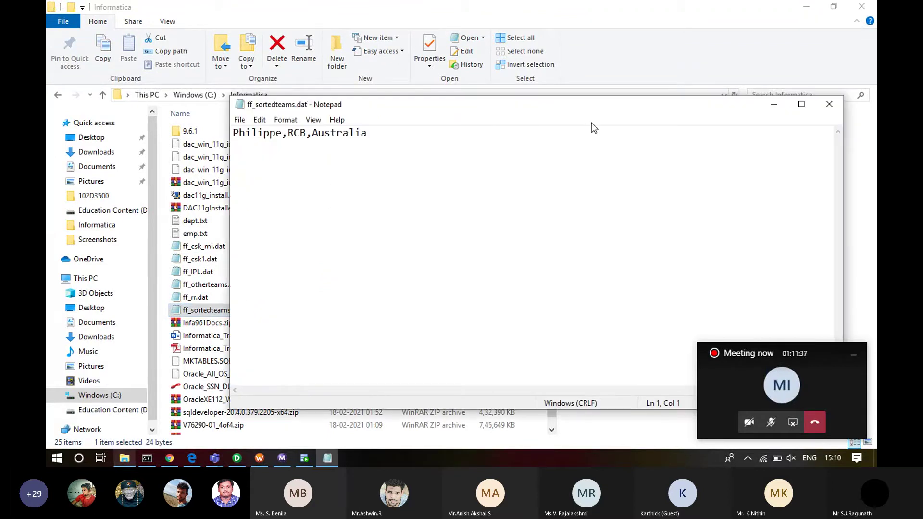
pyautogui.click(825, 103)
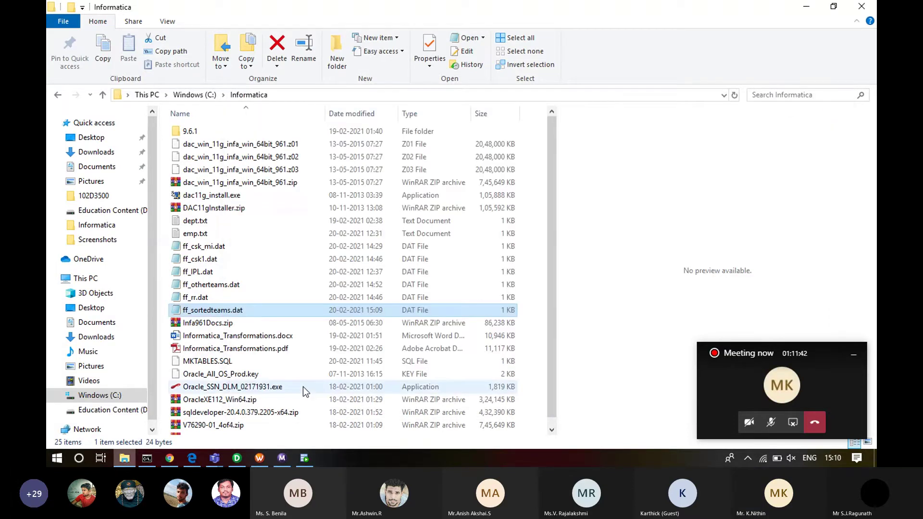
# - Open the s_m_aggtrans session in Workflow Manager, check its mapping's sources, targets and transformations, and close it without changes
pyautogui.click(282, 458)
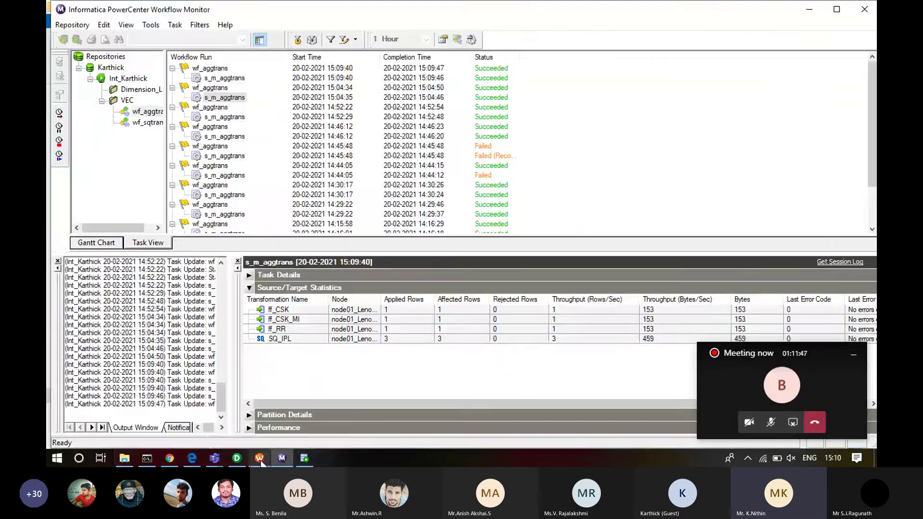
pyautogui.click(260, 458)
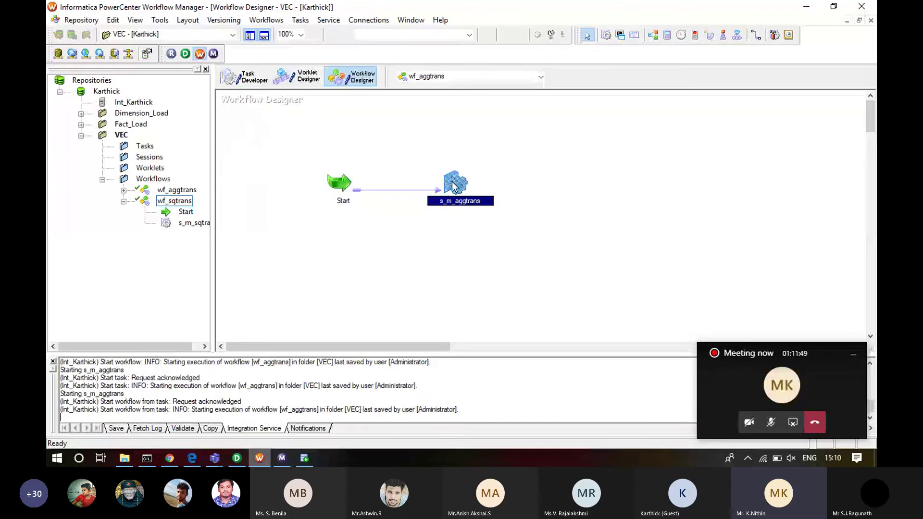
pyautogui.doubleClick(451, 181)
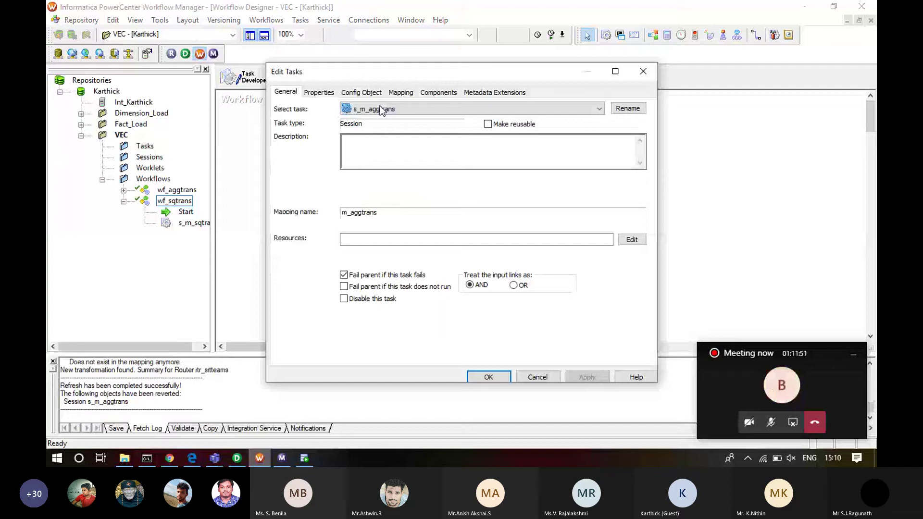
pyautogui.click(405, 93)
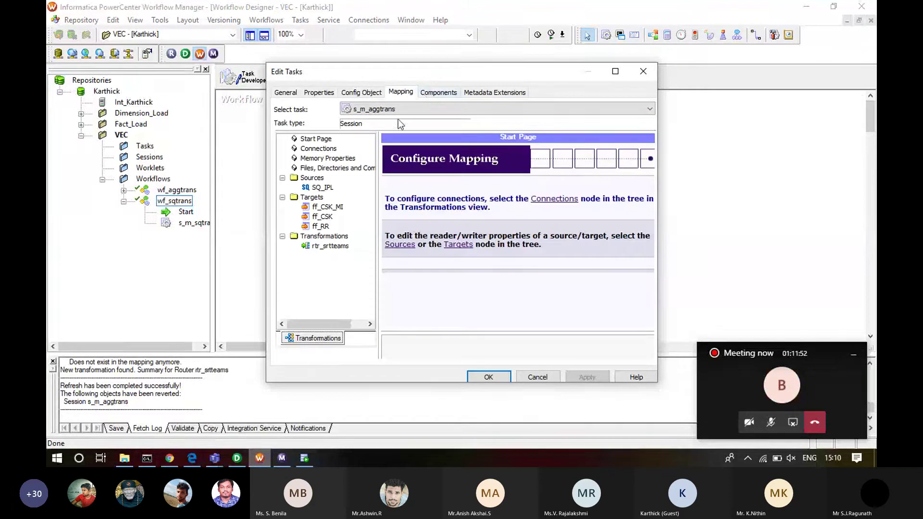
pyautogui.click(537, 378)
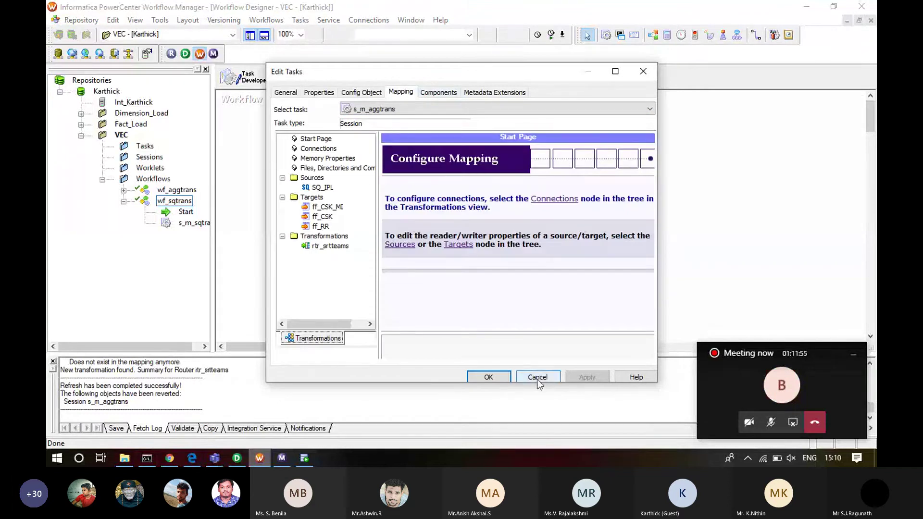
# - Switch to Designer and review the input and output groups of router rtr_srtteams and their links to the flat-file targets
pyautogui.click(237, 459)
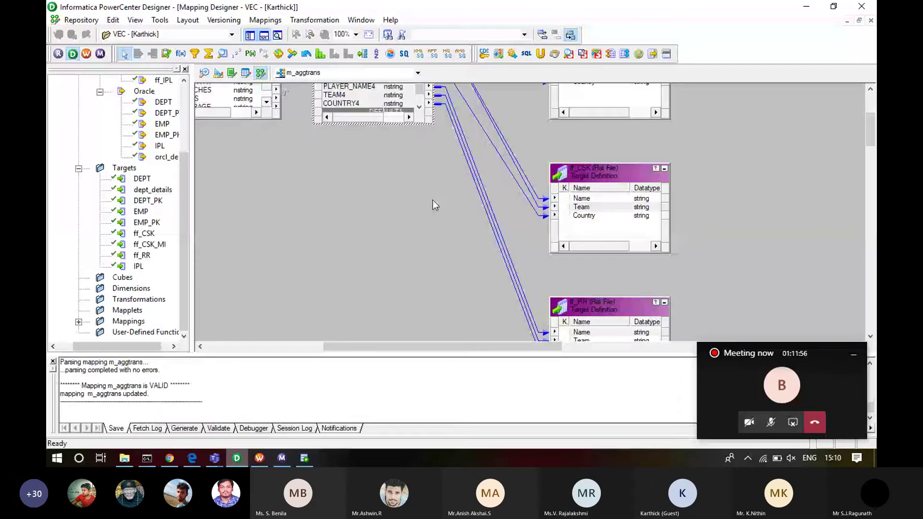
pyautogui.scroll(4, 435, 182)
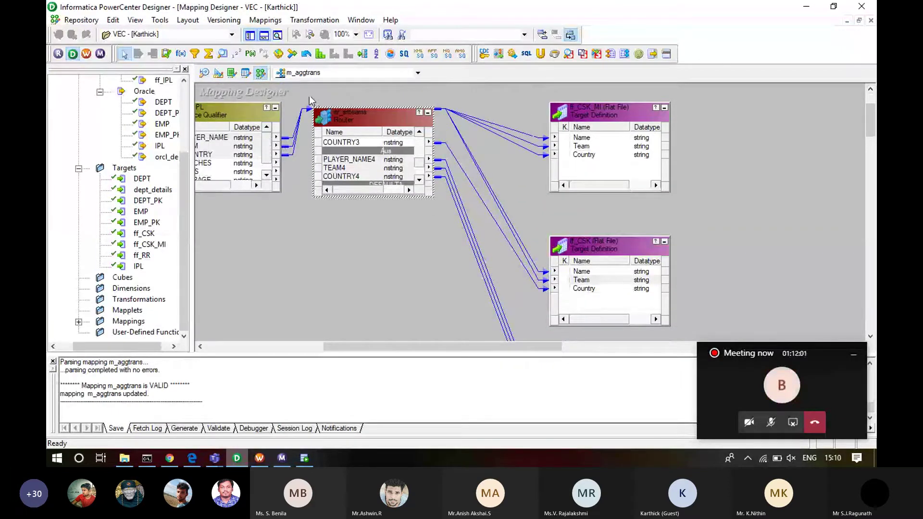
pyautogui.moveTo(310, 95); pyautogui.dragTo(465, 206)
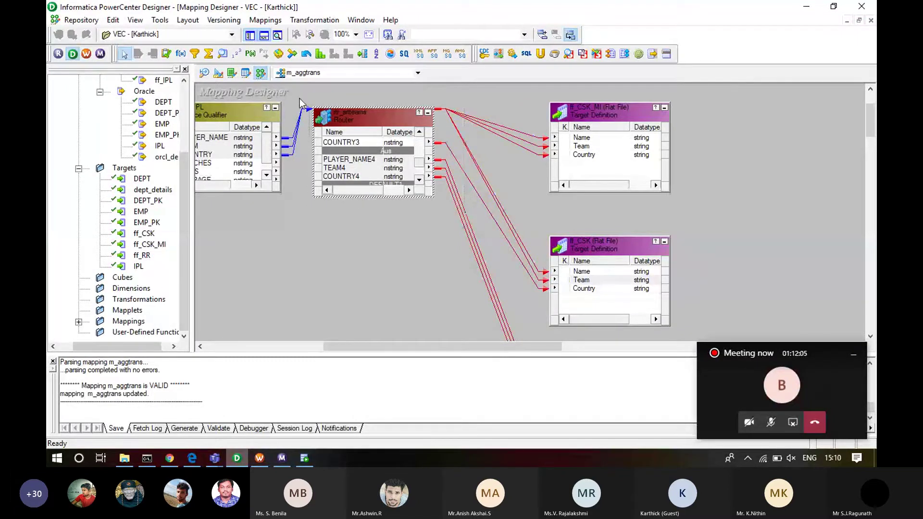
pyautogui.moveTo(293, 91); pyautogui.dragTo(461, 228)
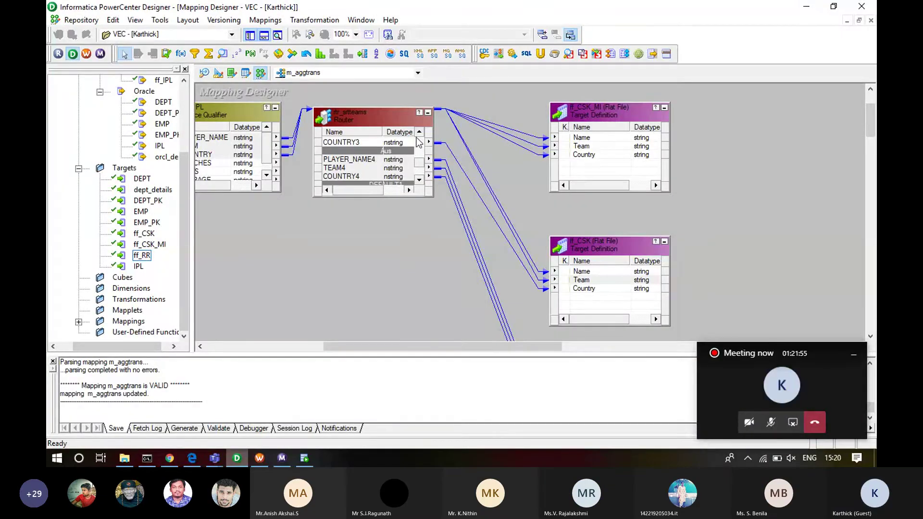
pyautogui.scroll(5, 422, 146)
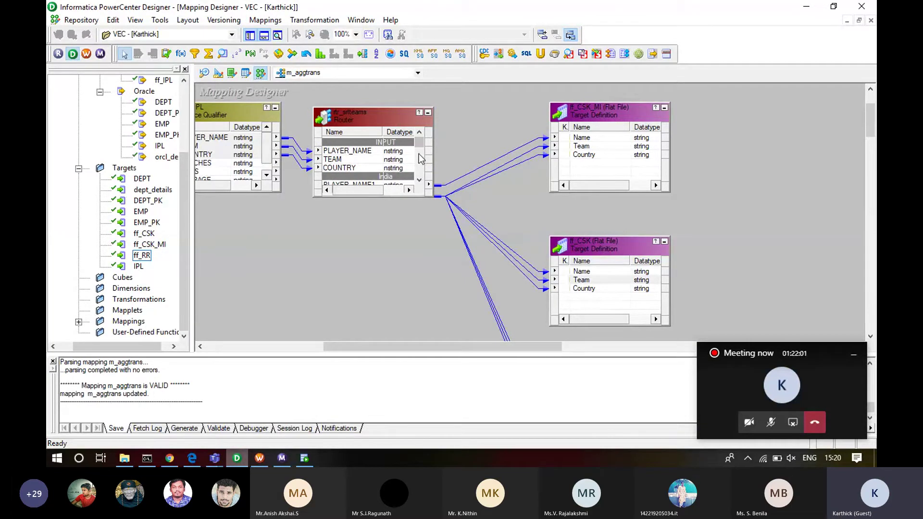
pyautogui.scroll(-3, 419, 154)
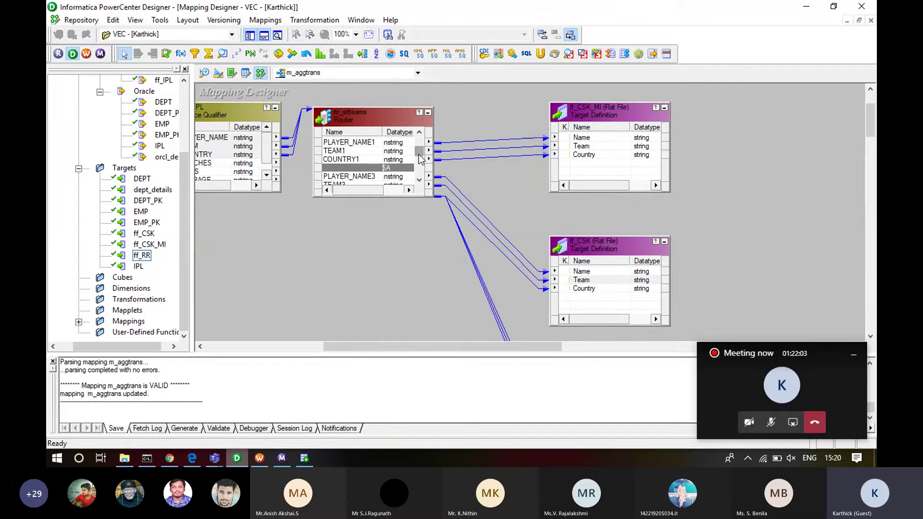
pyautogui.scroll(3, 418, 144)
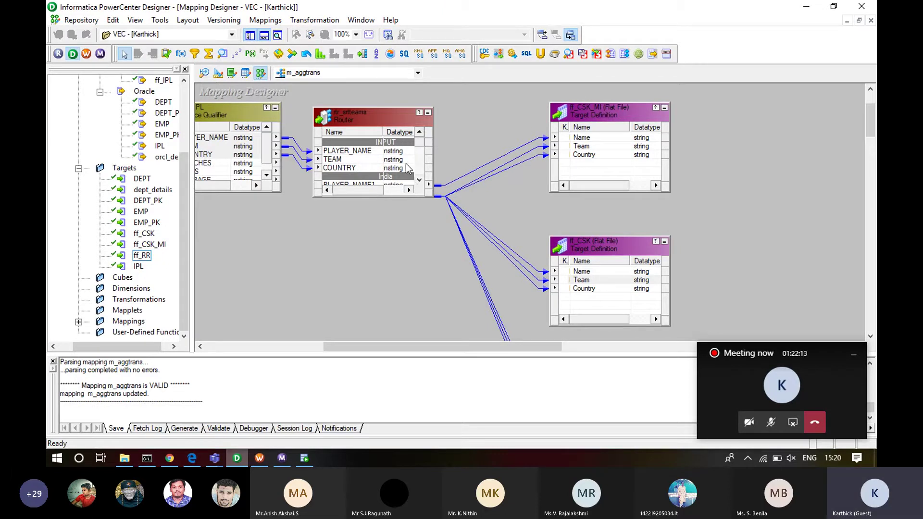
# - Delete the rtr_srtteams router from the m_aggtrans mapping
pyautogui.click(357, 127)
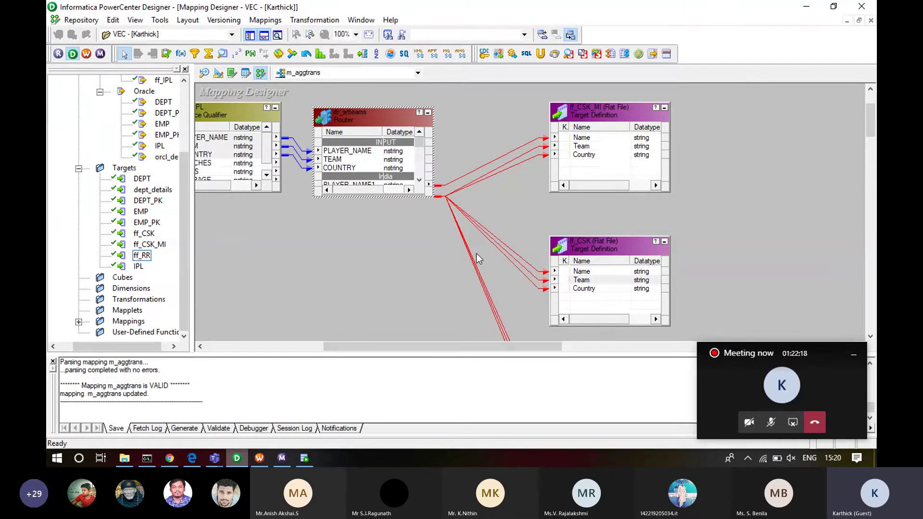
pyautogui.press('Delete')
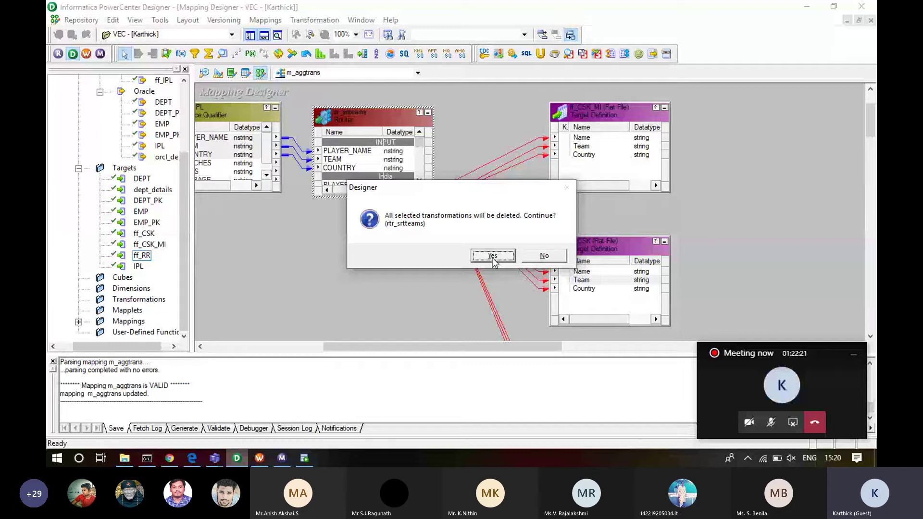
pyautogui.click(493, 258)
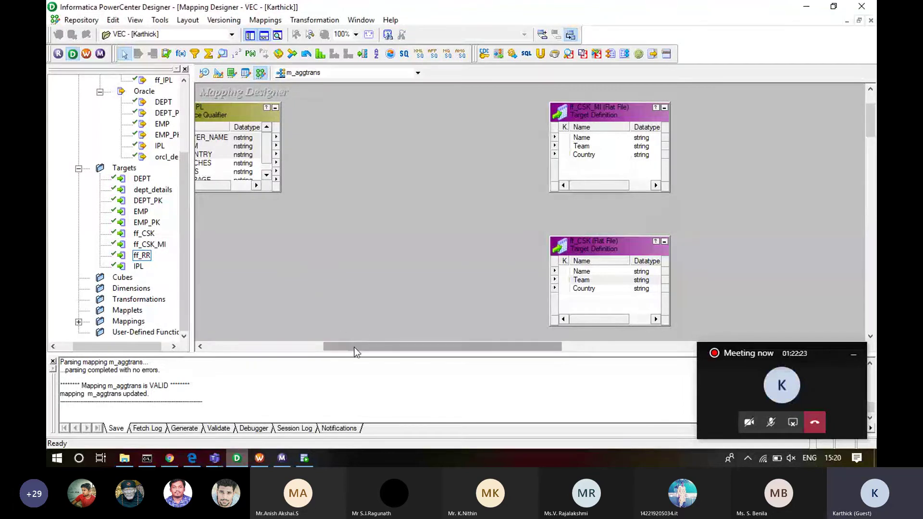
# - Extend the source filter of SQ_IPL to IPL.TEAM='RCB' AND COUNTRY='India' and apply the change
pyautogui.moveTo(356, 352); pyautogui.dragTo(253, 348)
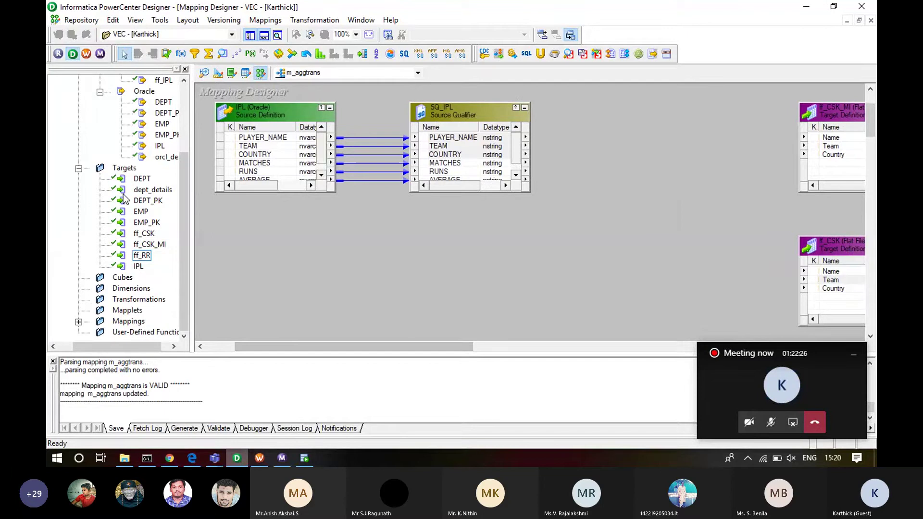
pyautogui.scroll(3, 186, 146)
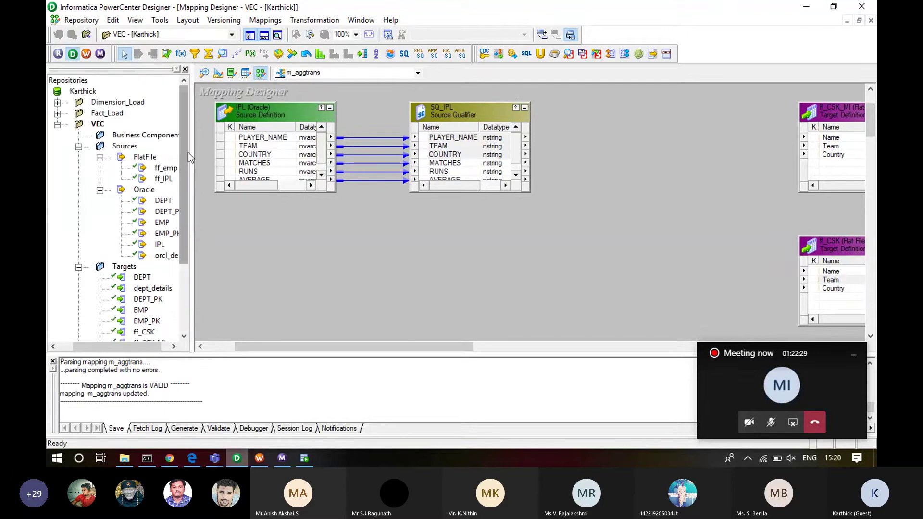
pyautogui.doubleClick(477, 108)
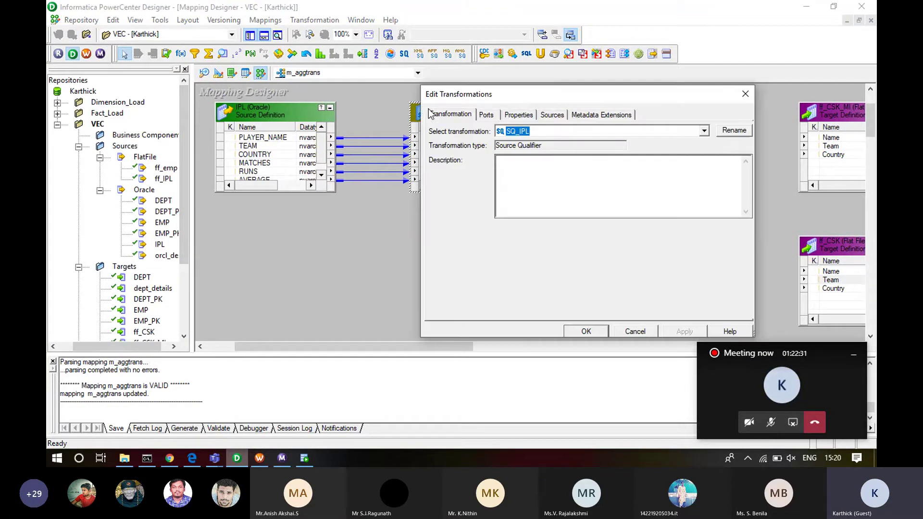
pyautogui.click(518, 115)
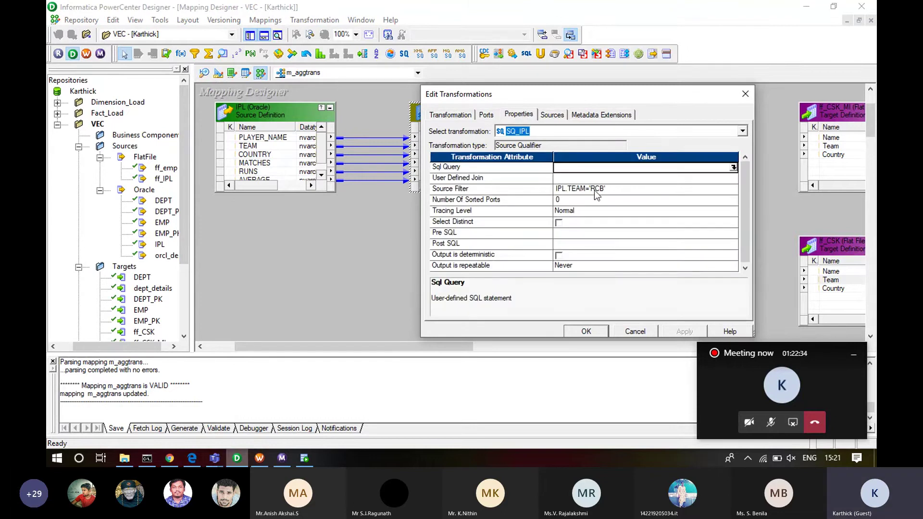
pyautogui.click(734, 189)
pyautogui.click(734, 188)
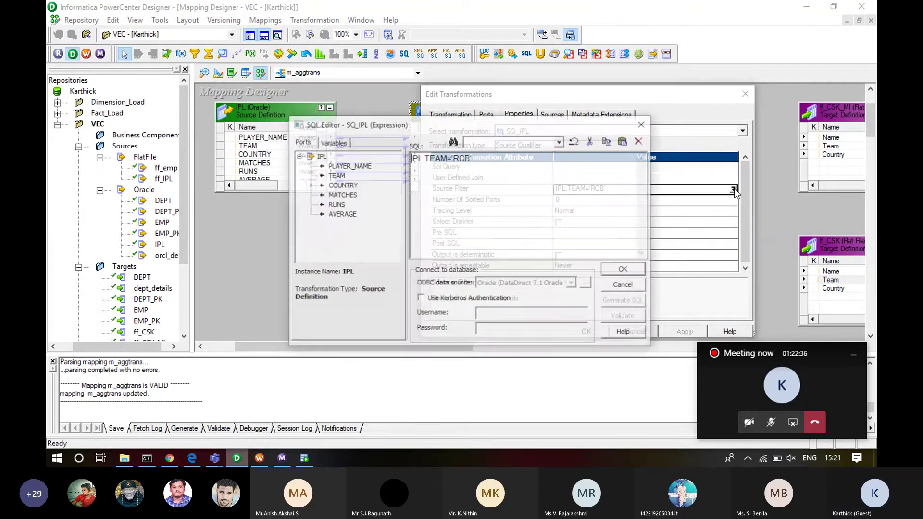
pyautogui.click(503, 202)
pyautogui.write('AND')
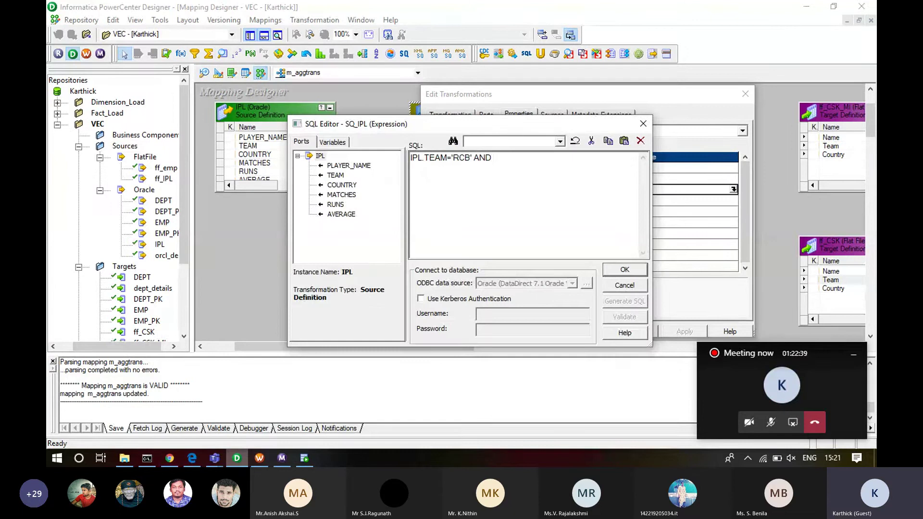
pyautogui.write(' COU')
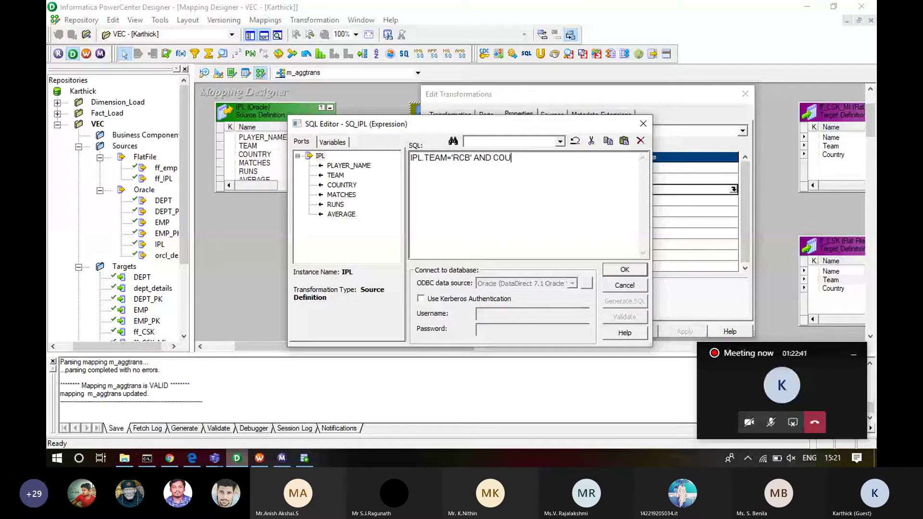
pyautogui.write('NTRY=')
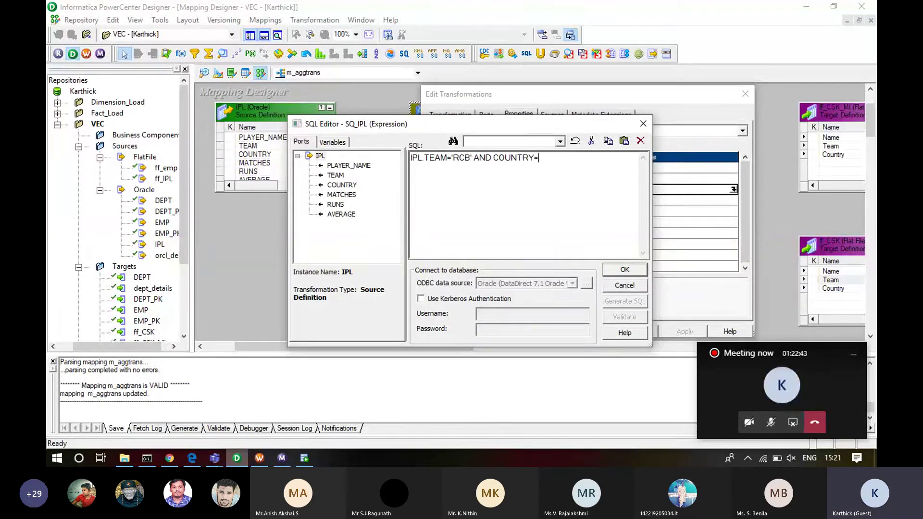
pyautogui.write("'India'")
pyautogui.click(625, 270)
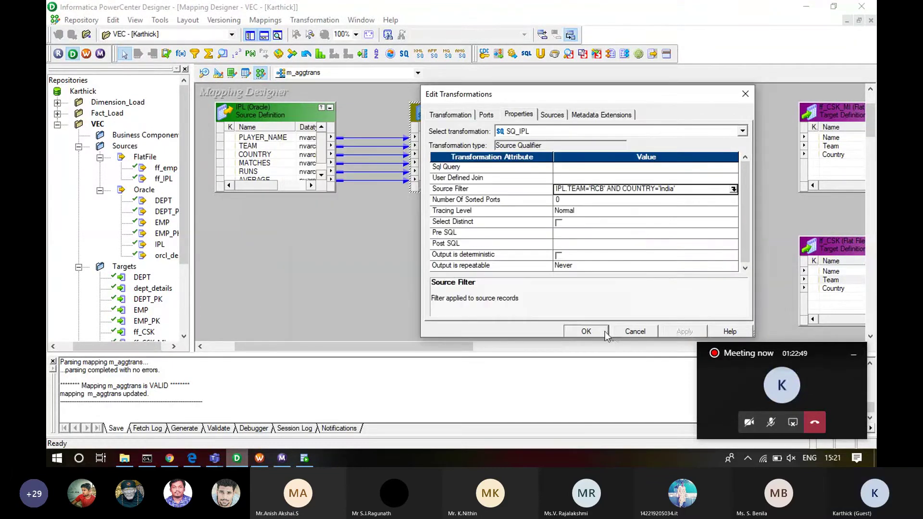
pyautogui.click(586, 331)
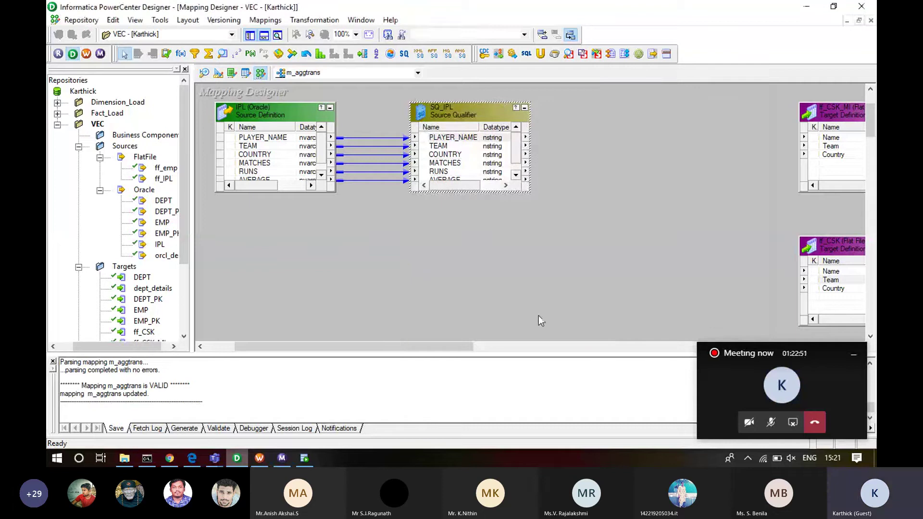
# - Duplicate the IPL source and its SQ_IPL qualifier in the mapping and arrange the copies side by side below the originals
pyautogui.hotkey('ctrl', 'a')
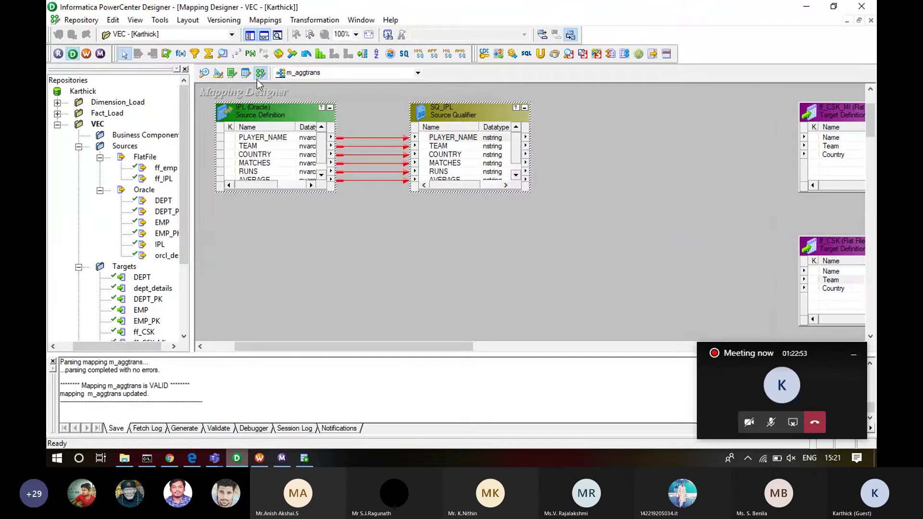
pyautogui.click(304, 211)
pyautogui.hotkey('ctrl', 'v')
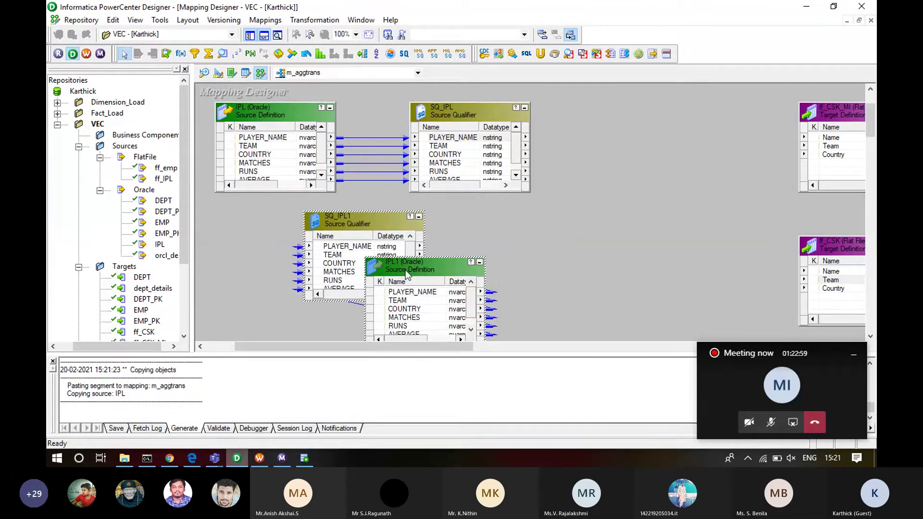
pyautogui.moveTo(406, 269); pyautogui.dragTo(470, 249)
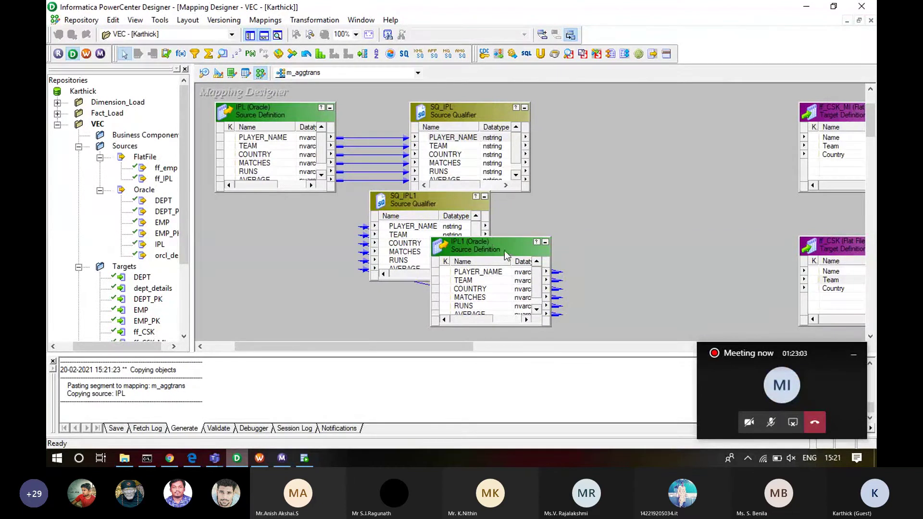
pyautogui.moveTo(504, 250); pyautogui.dragTo(306, 217)
pyautogui.click(419, 210)
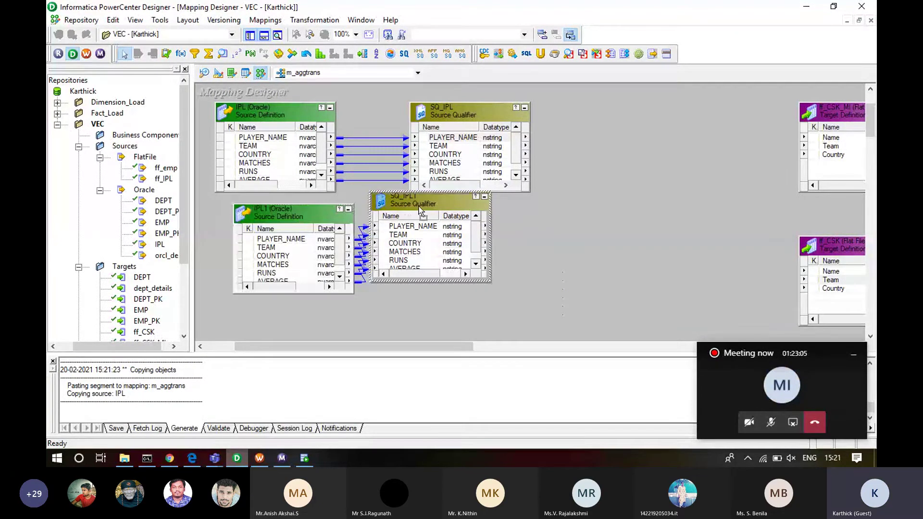
pyautogui.moveTo(420, 210); pyautogui.dragTo(488, 238)
# - Link PLAYER_NAME, TEAM and COUNTRY of SQ_IPL to the Name, Team and Country columns of the ff_CSK_MI target
pyautogui.moveTo(452, 137); pyautogui.dragTo(832, 138)
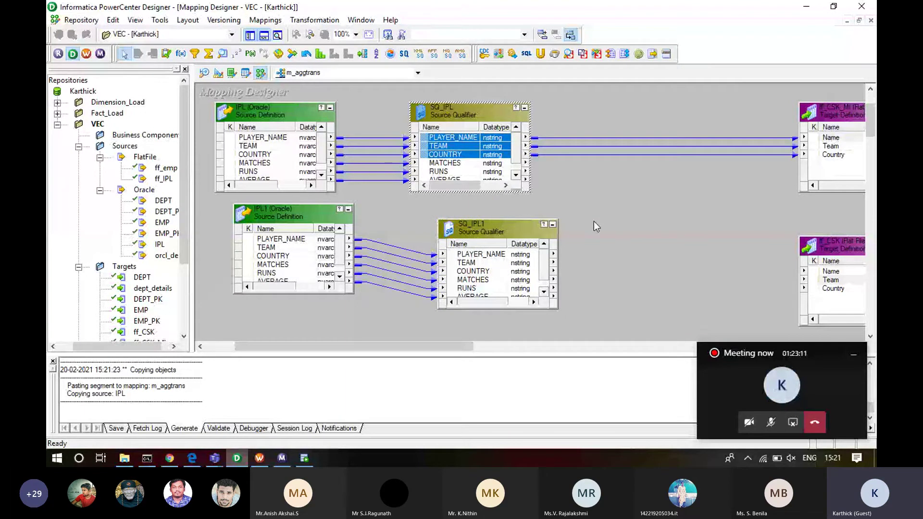
# - Set the source filter of SQ_IPL1 to IPL.TEAM='RCB' AND COUNTRY='South Africa' and confirm the change
pyautogui.click(478, 255)
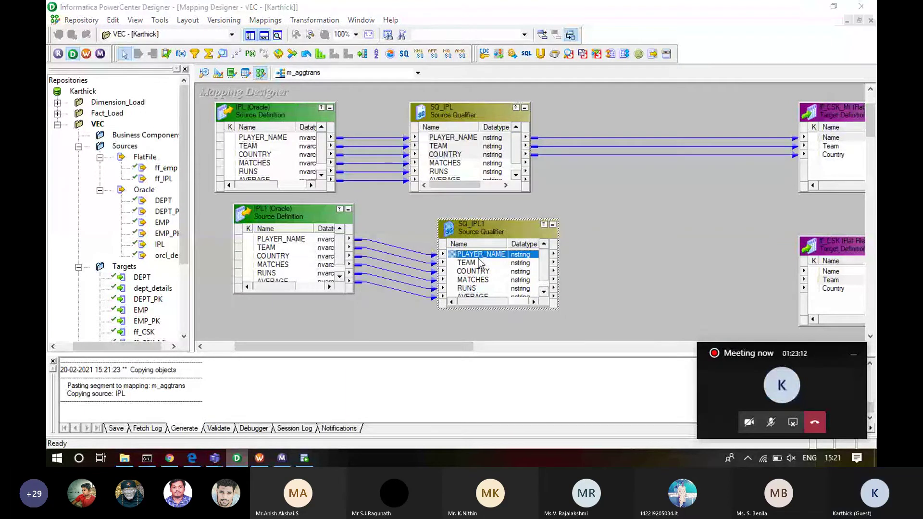
pyautogui.doubleClick(479, 262)
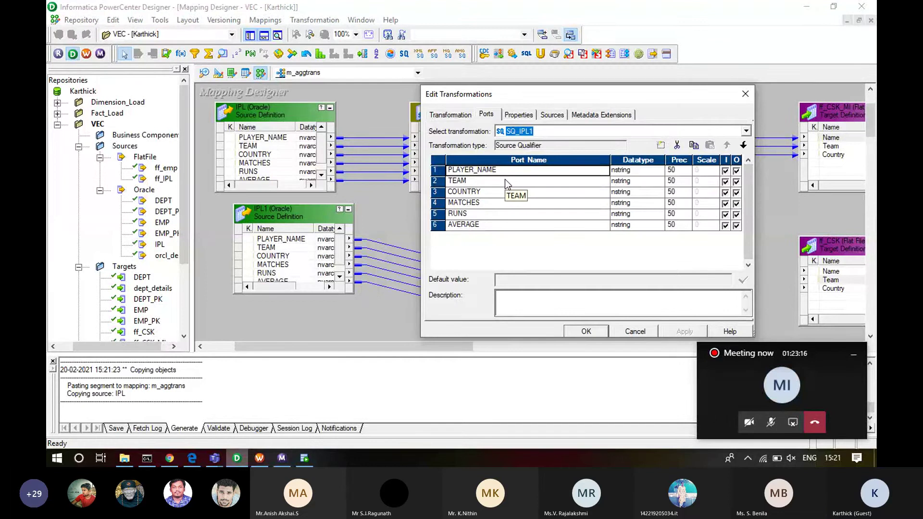
pyautogui.click(520, 115)
pyautogui.click(702, 191)
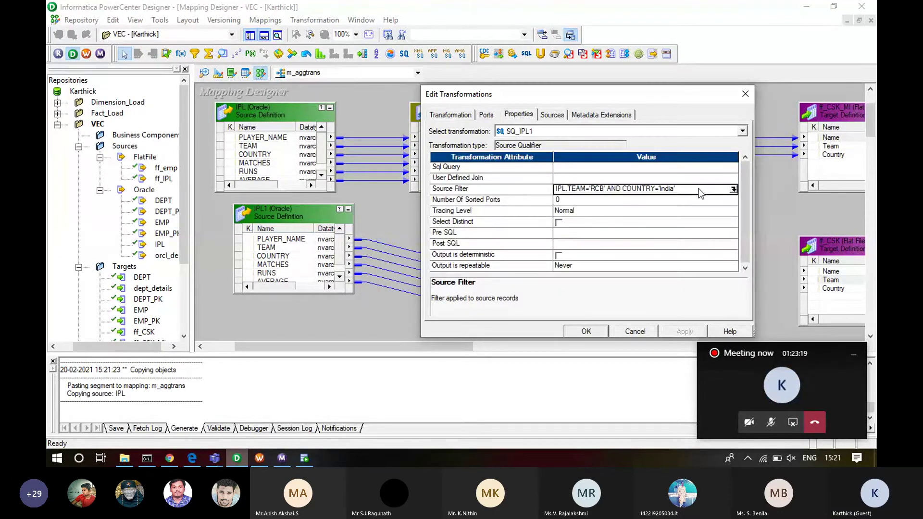
pyautogui.click(672, 188)
pyautogui.press('BackSpace')
pyautogui.press('BackSpace')
pyautogui.press('BackSpace')
pyautogui.press('BackSpace')
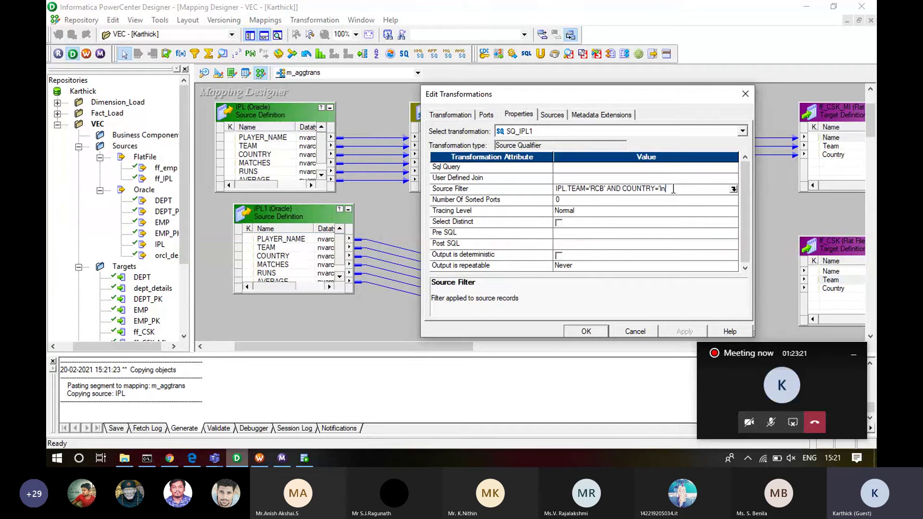
pyautogui.press('BackSpace')
pyautogui.press('BackSpace')
pyautogui.write('South Afr')
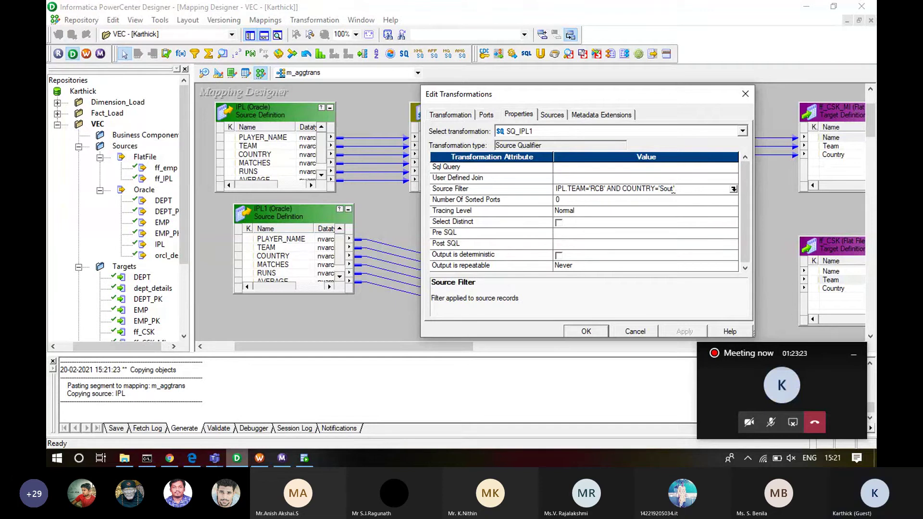
pyautogui.write('i')
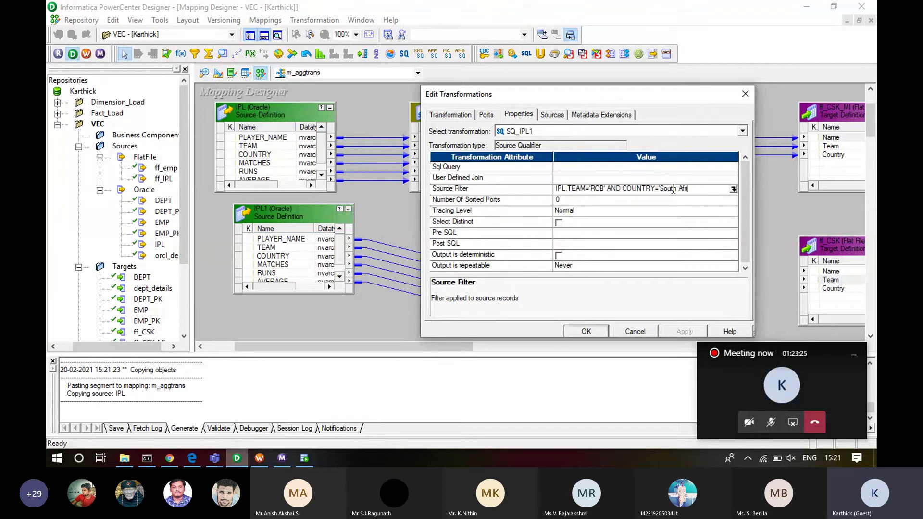
pyautogui.write('ca')
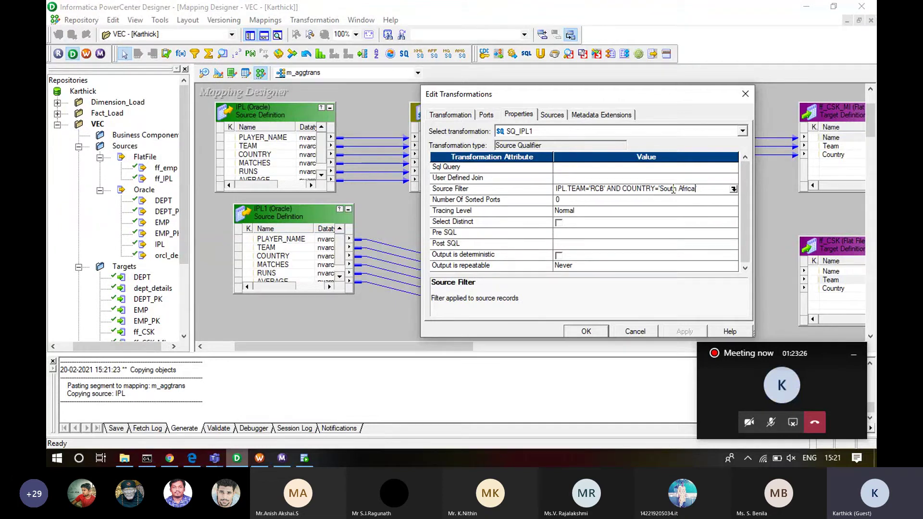
pyautogui.click(586, 332)
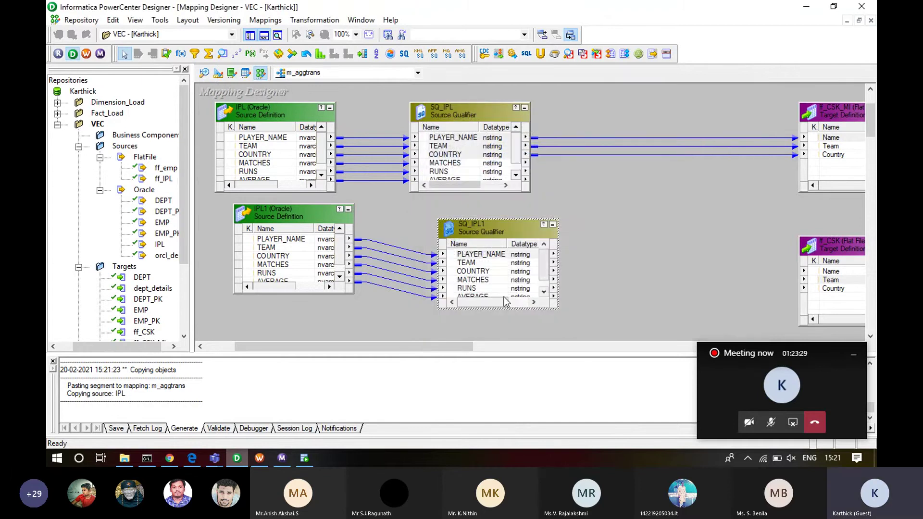
# - Duplicate the IPL1 source and its SQ_IPL1 qualifier below the originals, placing the copied qualifier beside its source
pyautogui.click(289, 205)
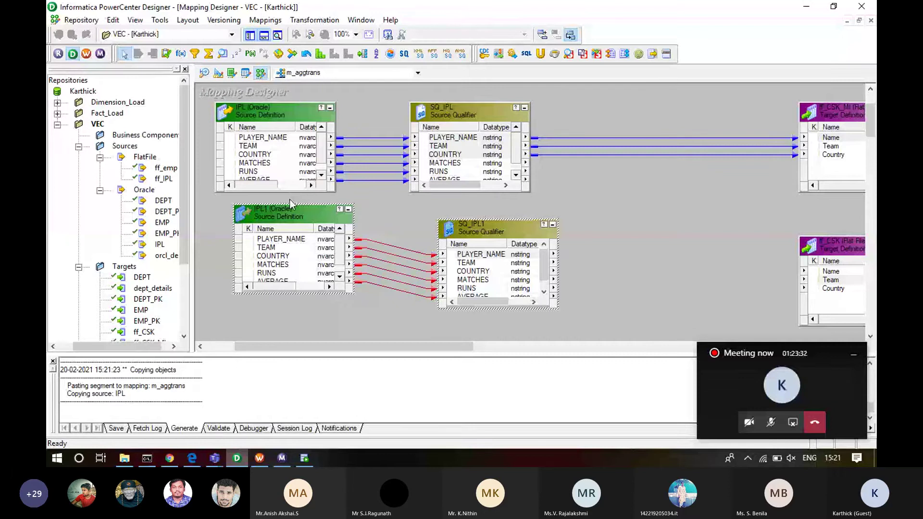
pyautogui.click(511, 274)
pyautogui.scroll(-3, 511, 274)
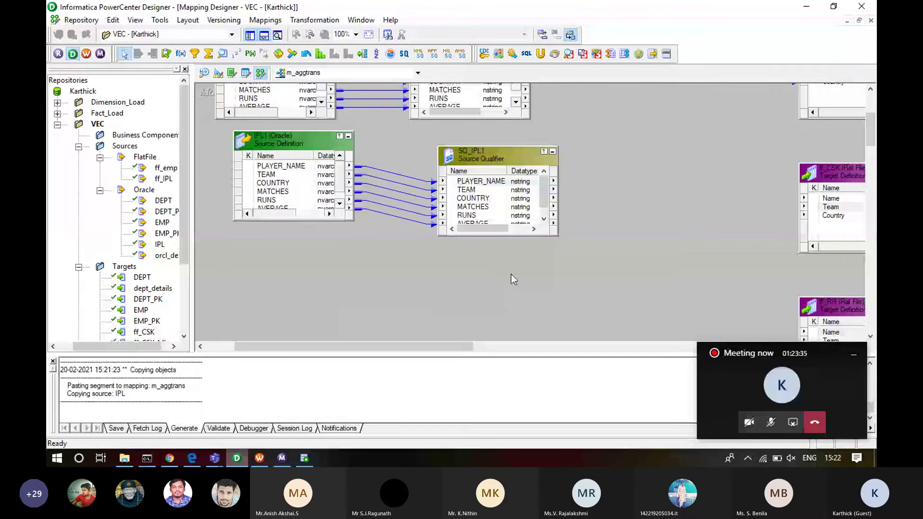
pyautogui.hotkey('ctrl', 'v')
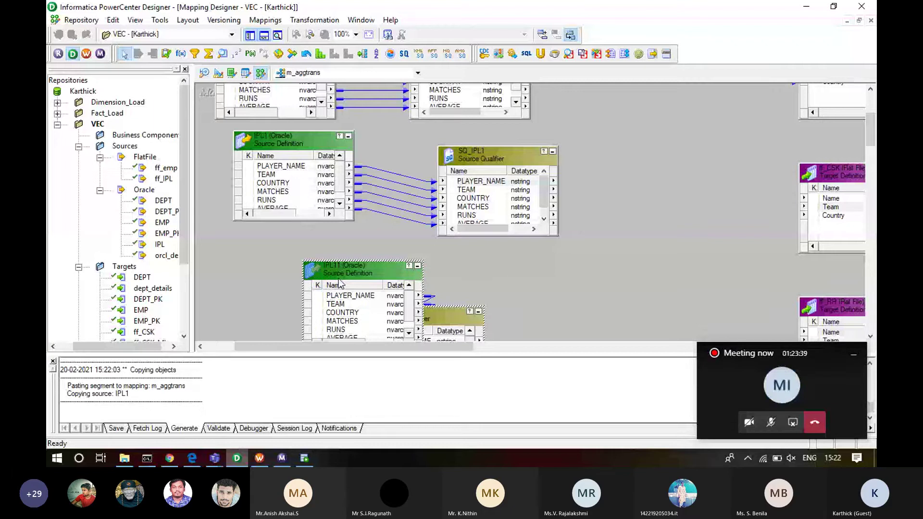
pyautogui.moveTo(453, 318); pyautogui.dragTo(552, 280)
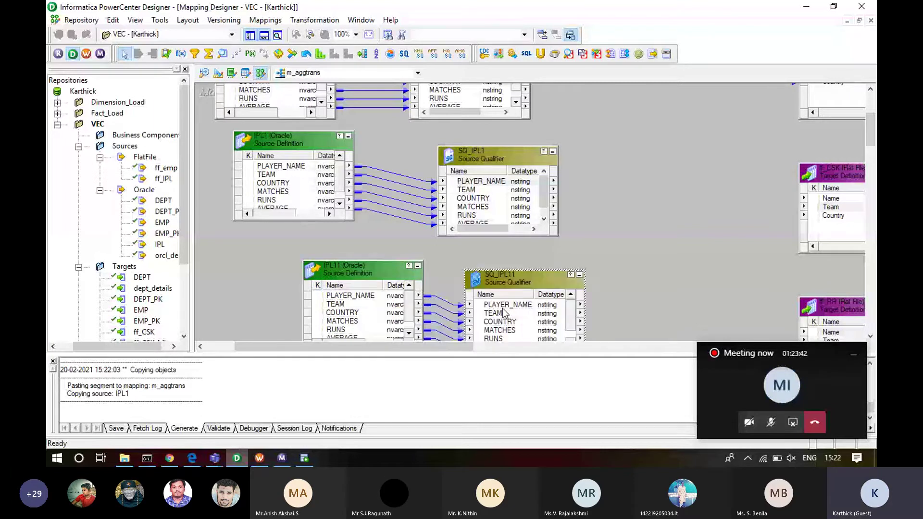
# - Open the transformation properties of the SQ_IPL11 source qualifier
pyautogui.doubleClick(526, 284)
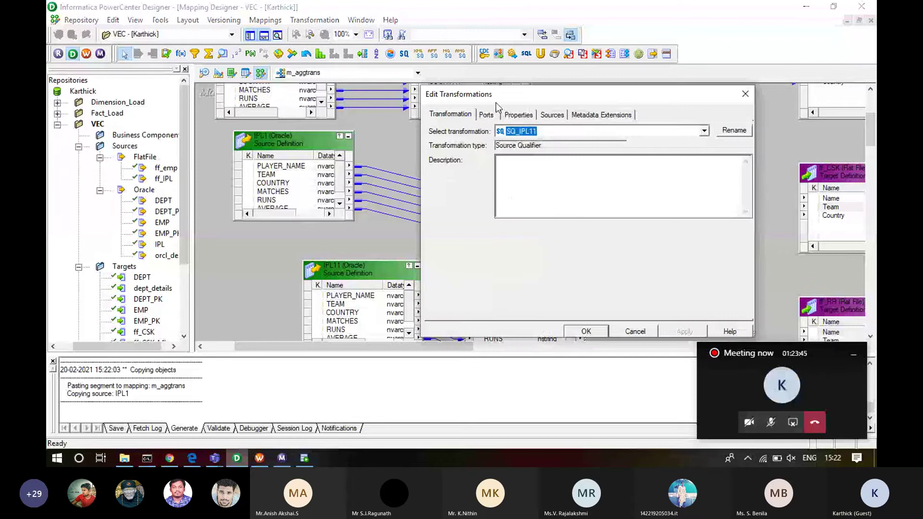
pyautogui.click(487, 115)
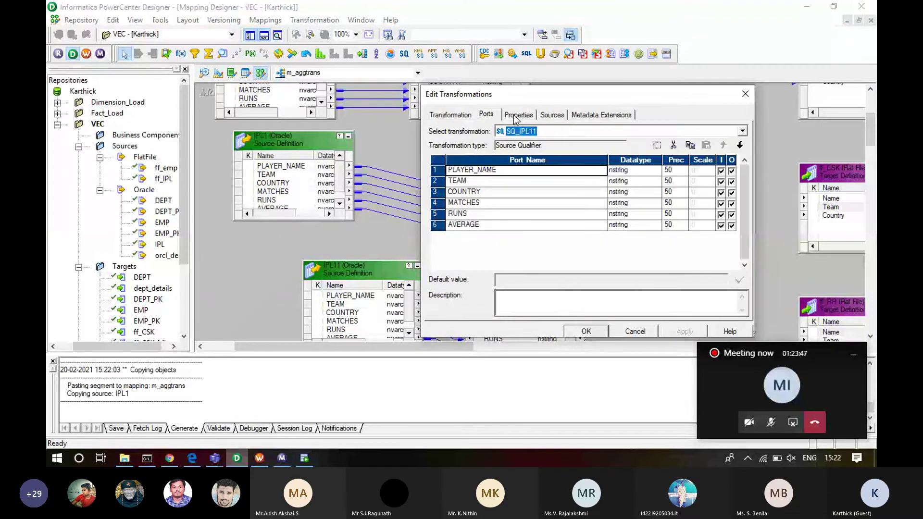
pyautogui.click(512, 114)
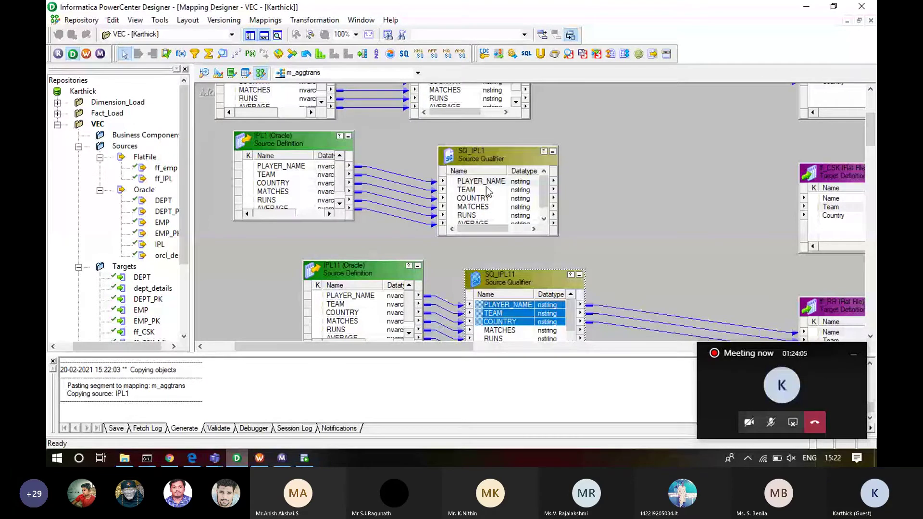
# - Link PLAYER_NAME, TEAM and COUNTRY of SQ_IPL1 to the Name, Team and Country columns of ff_CSK and arrange all mapping objects
pyautogui.moveTo(488, 191); pyautogui.dragTo(818, 197)
pyautogui.click(681, 158)
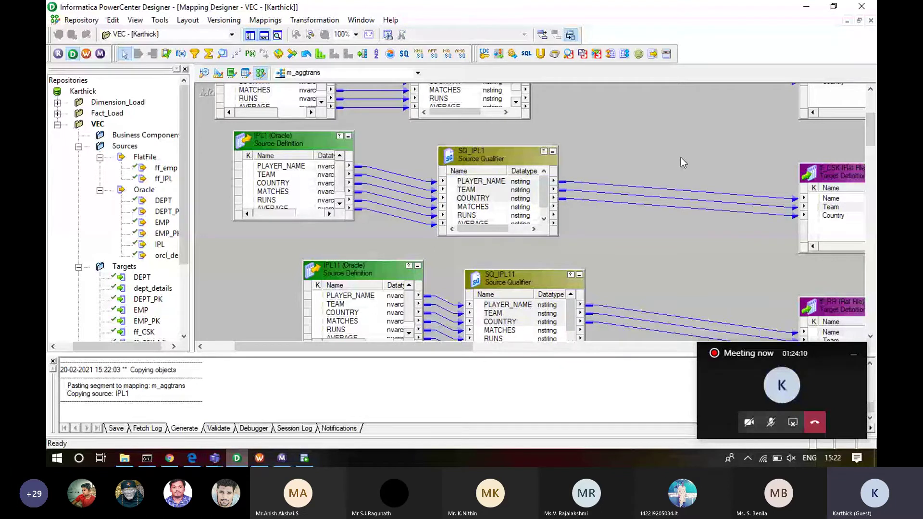
pyautogui.rightClick(683, 162)
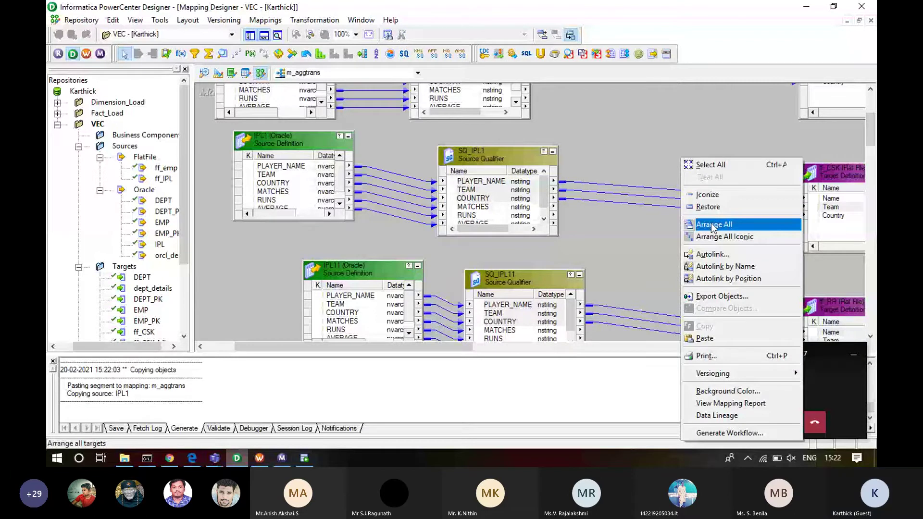
pyautogui.click(711, 224)
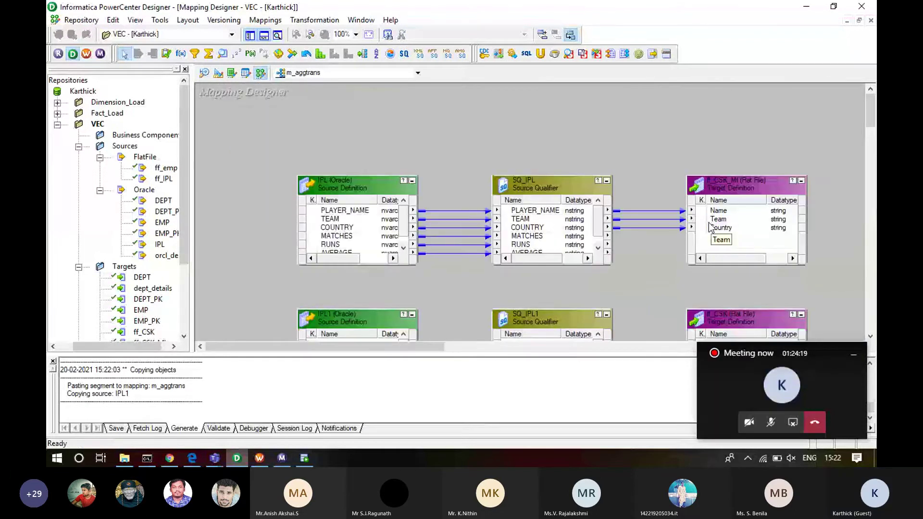
pyautogui.scroll(-1, 657, 263)
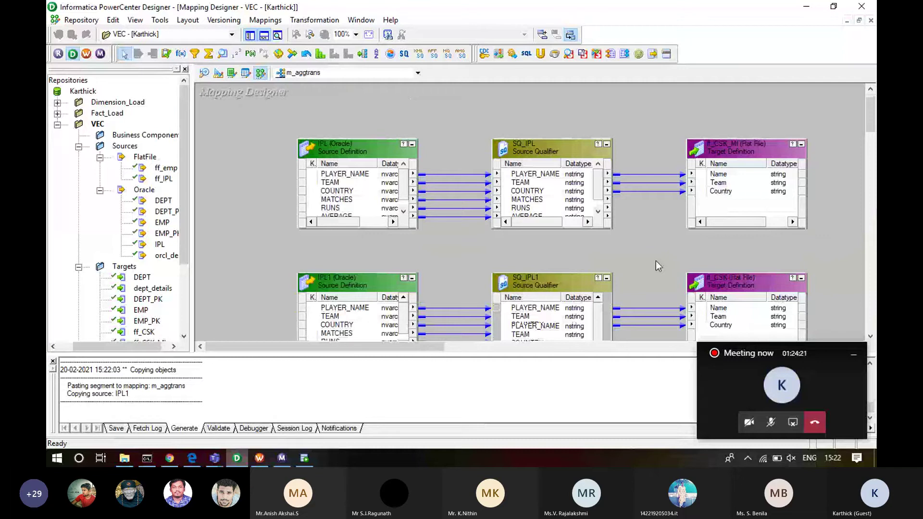
pyautogui.scroll(-4, 657, 262)
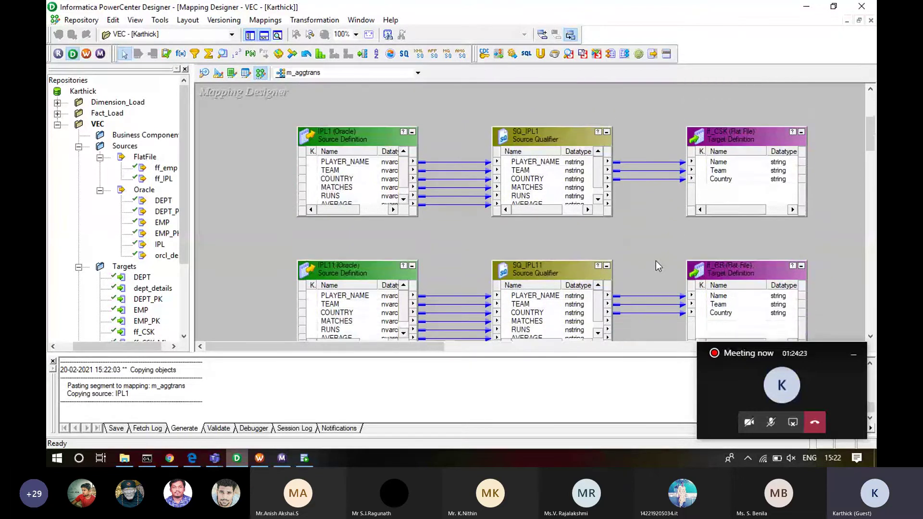
pyautogui.scroll(4, 656, 261)
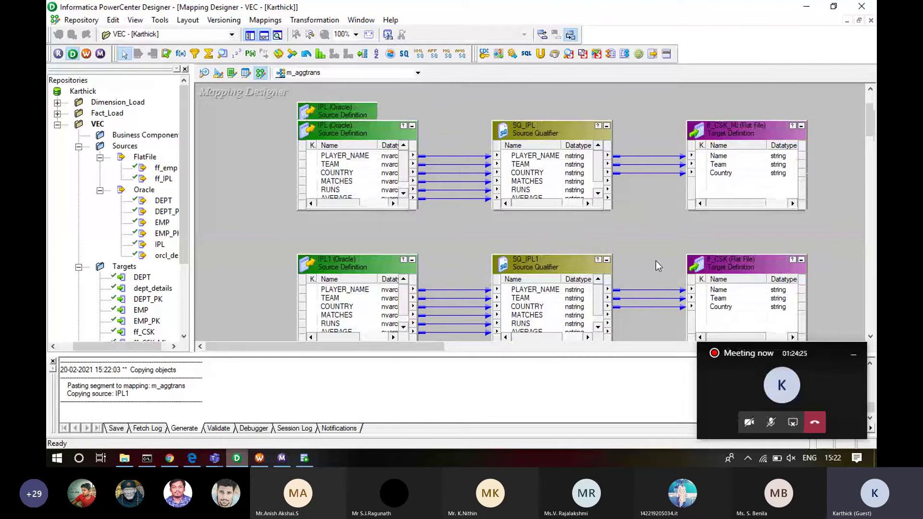
# - Open the mapping's target load plan and move the SQ_IPL group with ff_CSK_MI to the first load position
pyautogui.click(265, 20)
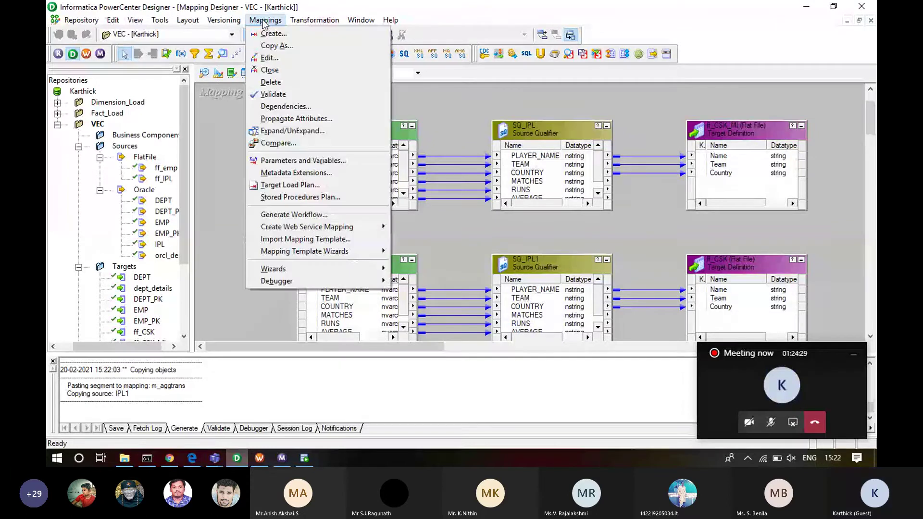
pyautogui.click(283, 183)
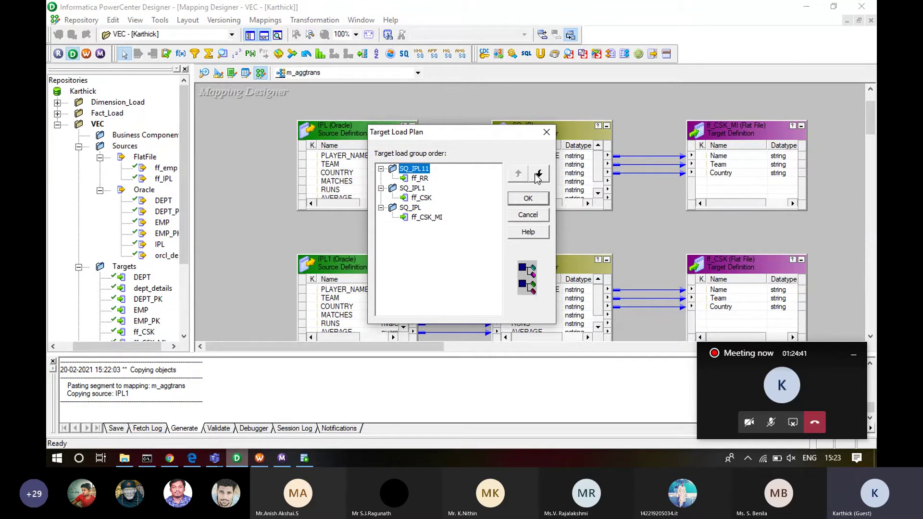
pyautogui.click(418, 179)
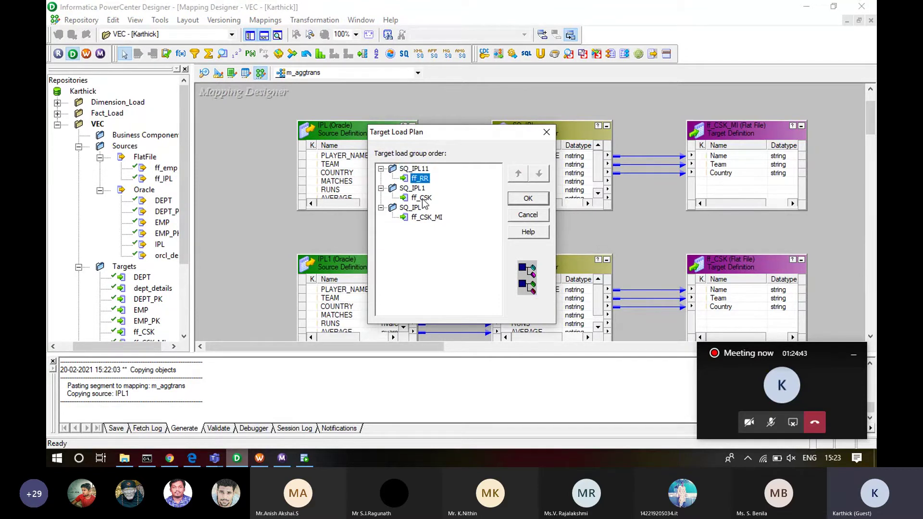
pyautogui.click(422, 199)
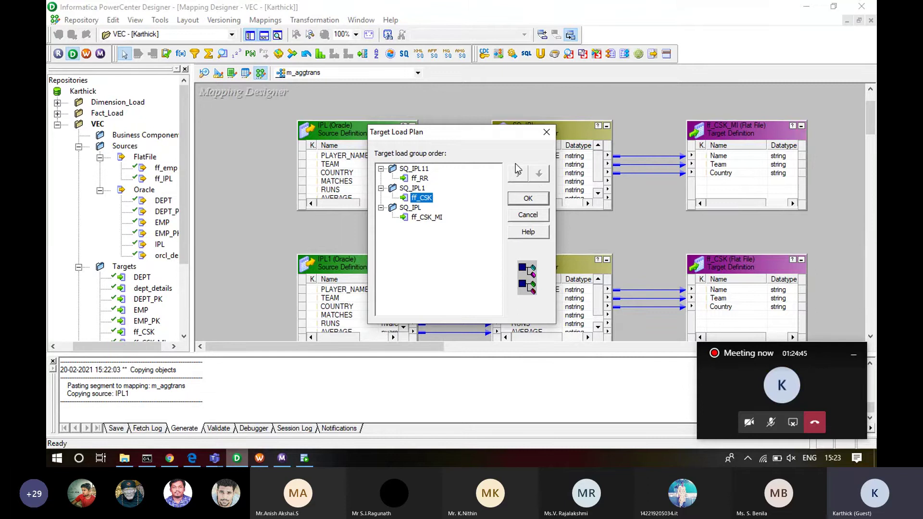
pyautogui.click(418, 189)
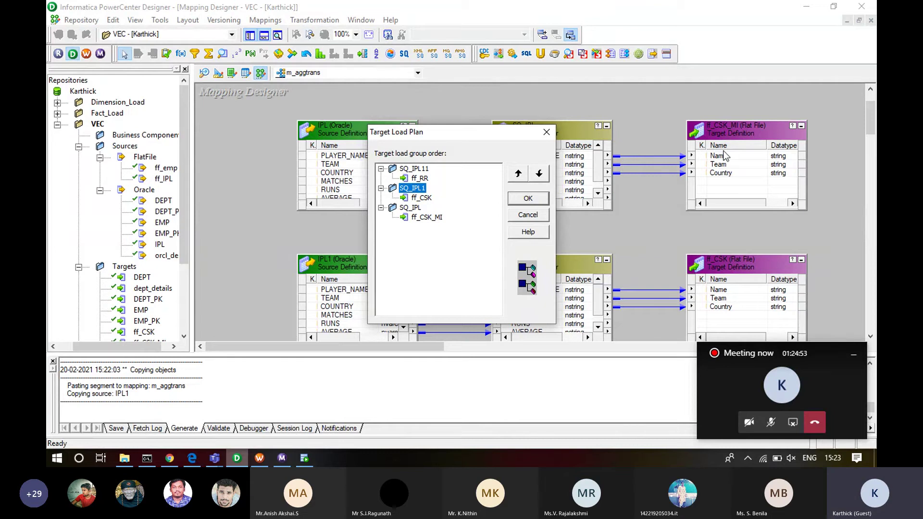
pyautogui.click(422, 198)
pyautogui.click(428, 218)
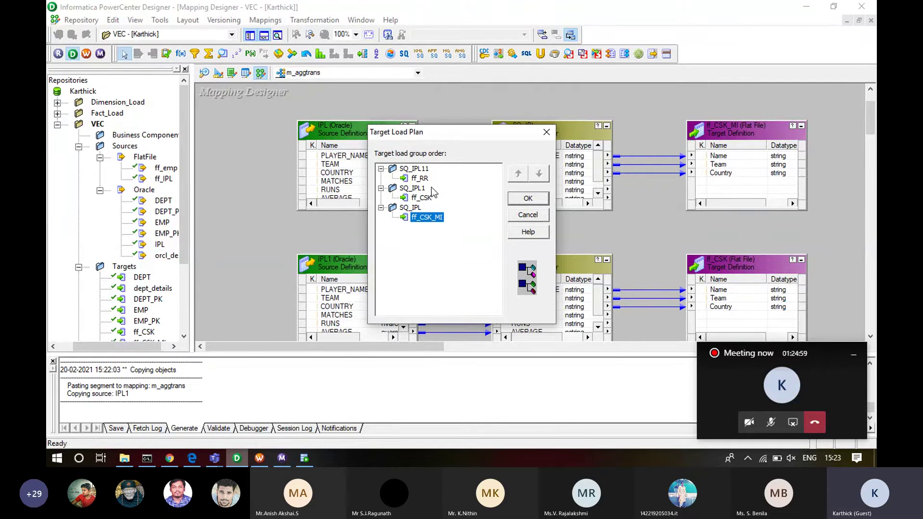
pyautogui.click(414, 208)
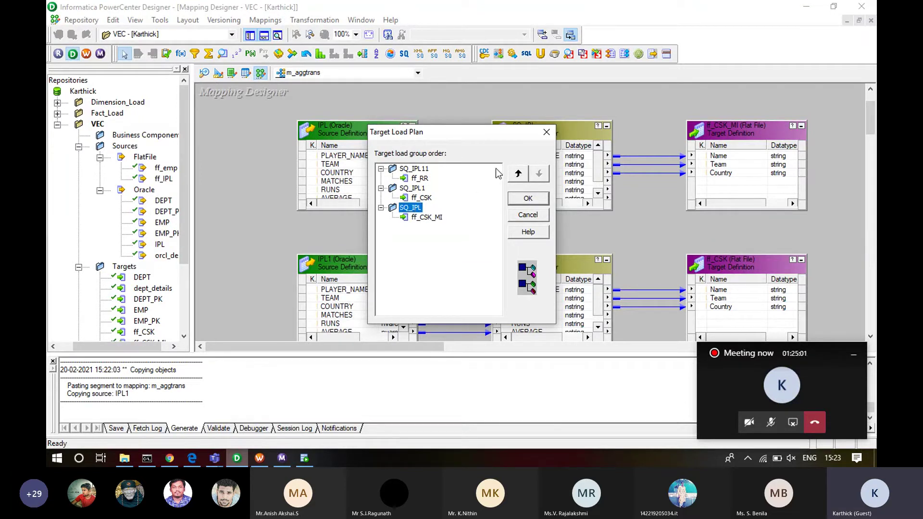
pyautogui.doubleClick(519, 174)
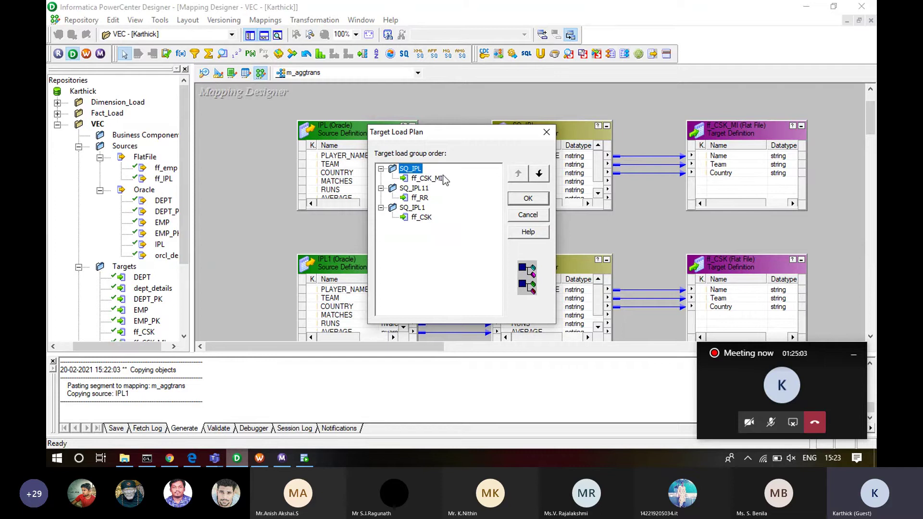
# - Move the SQ_IPL1 group ahead of SQ_IPL11 in the load order and confirm the target load plan
pyautogui.click(414, 210)
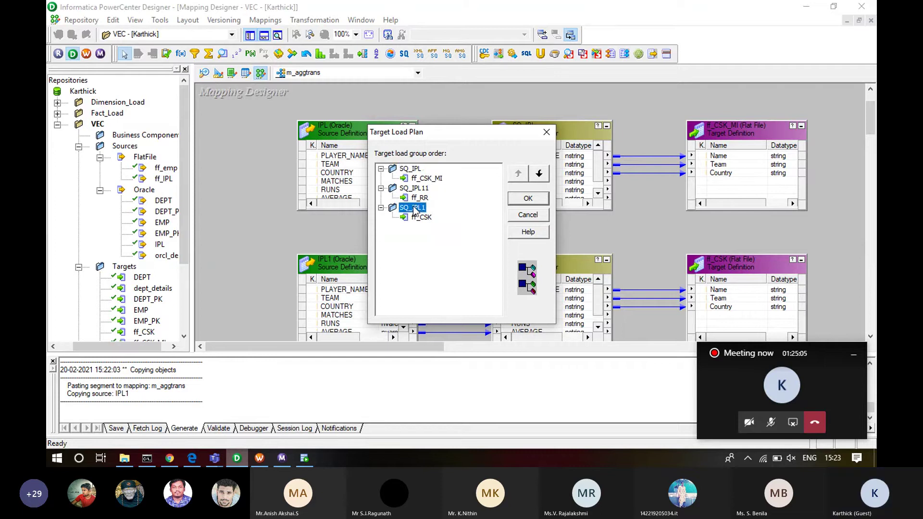
pyautogui.moveTo(415, 210); pyautogui.dragTo(431, 194)
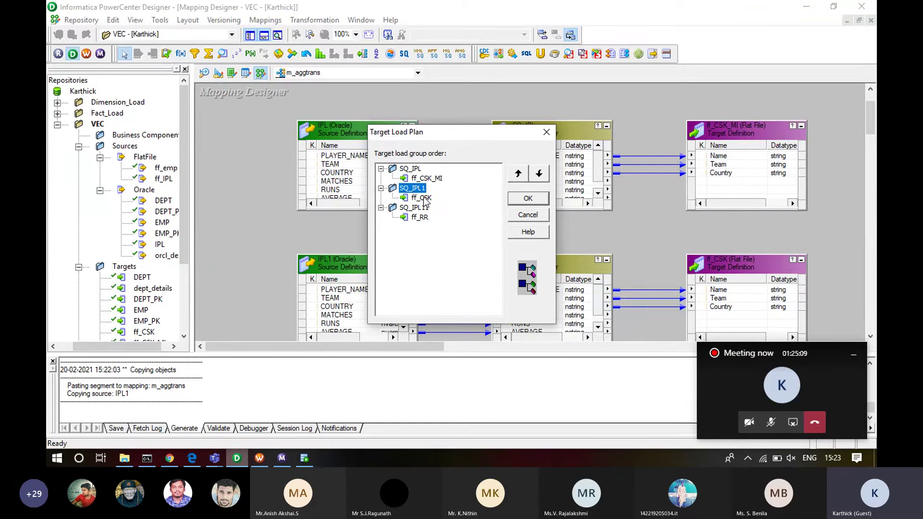
pyautogui.click(422, 219)
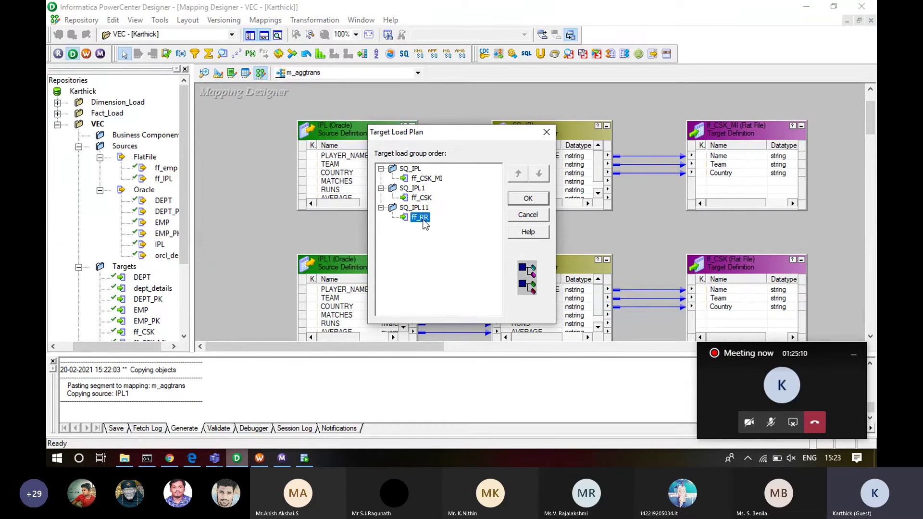
pyautogui.click(528, 204)
# - Review the source filters in the properties of the SQ_IPL and SQ_IPL1 source qualifiers
pyautogui.doubleClick(538, 129)
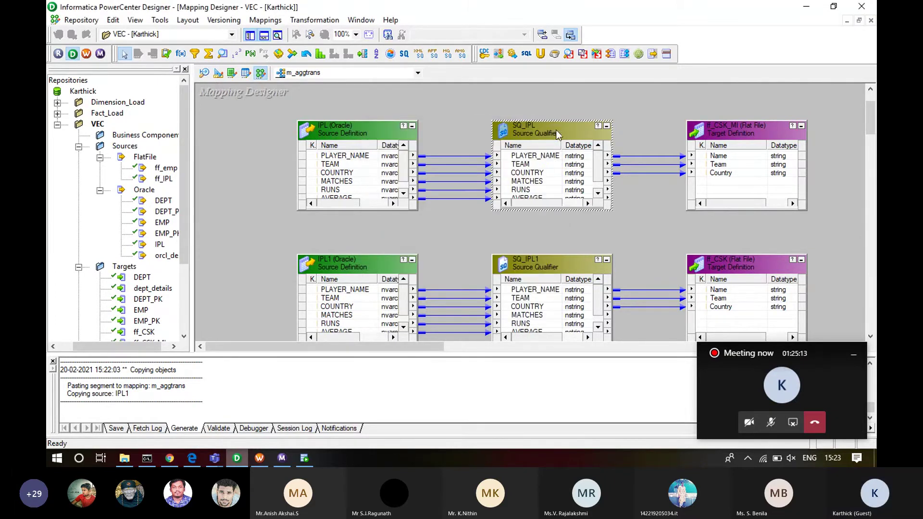
pyautogui.click(493, 116)
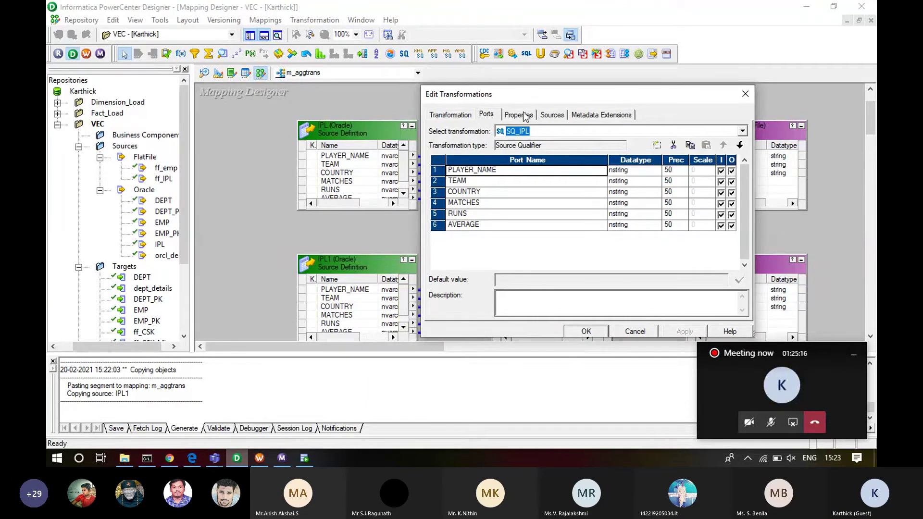
pyautogui.click(525, 117)
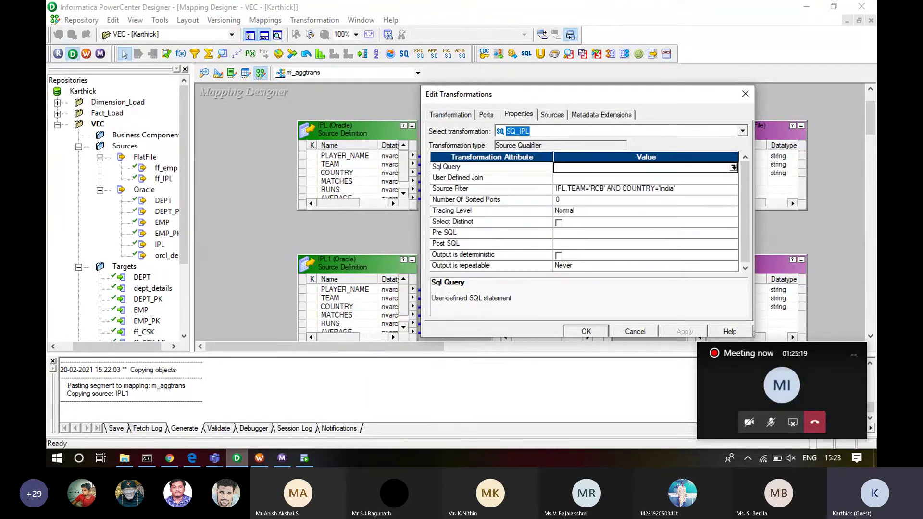
pyautogui.moveTo(600, 340); pyautogui.dragTo(600, 328)
pyautogui.click(594, 319)
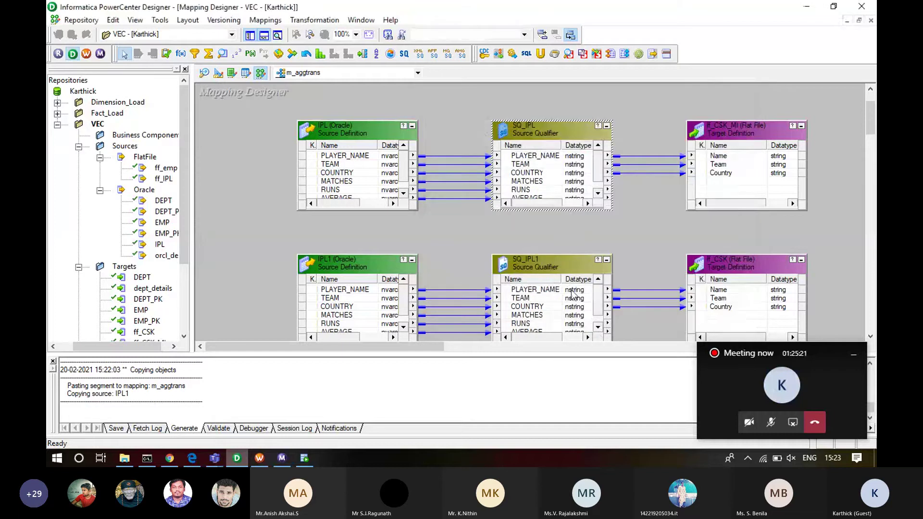
pyautogui.doubleClick(558, 258)
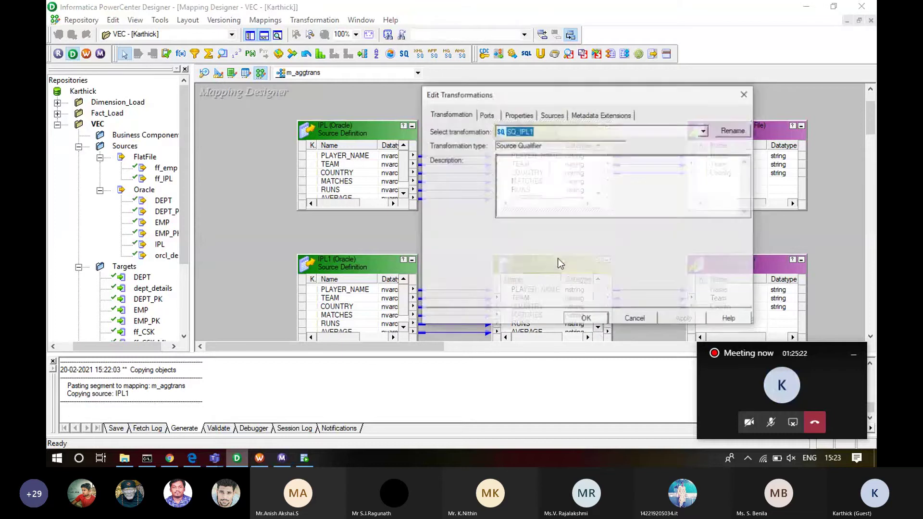
pyautogui.click(487, 116)
pyautogui.click(519, 114)
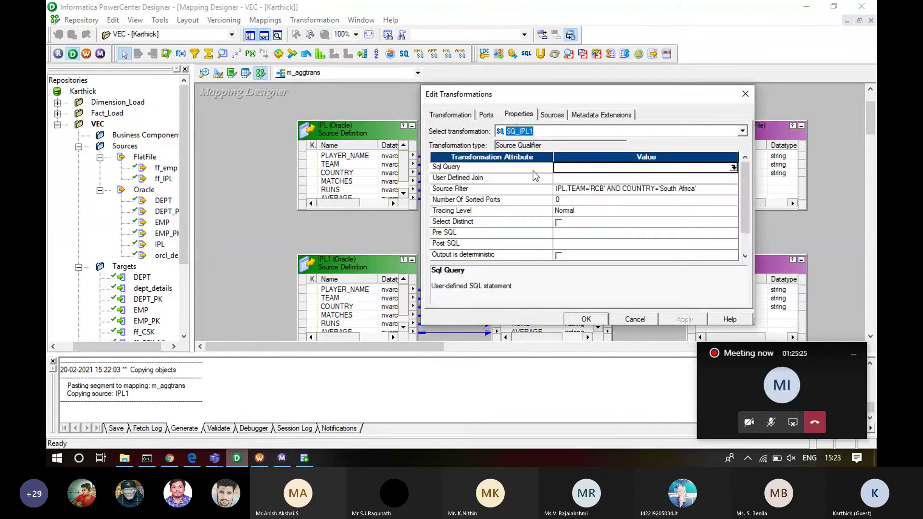
pyautogui.click(584, 319)
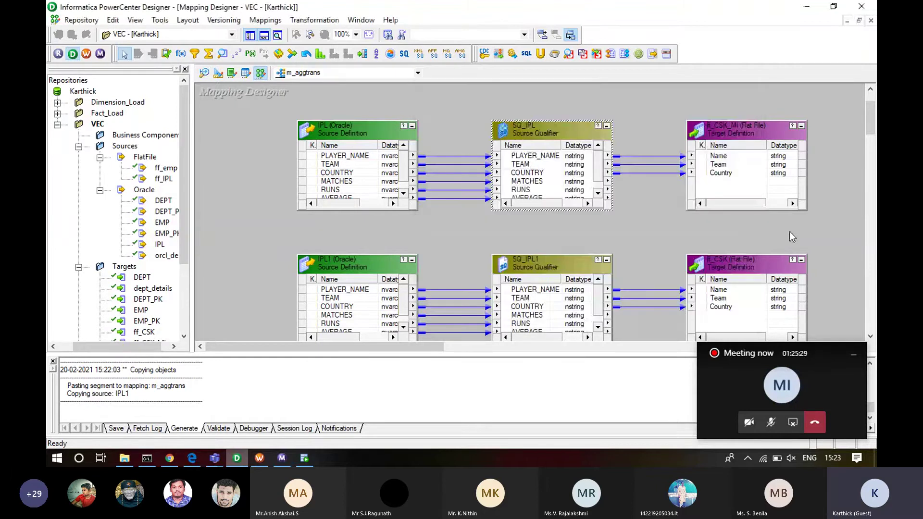
pyautogui.doubleClick(765, 150)
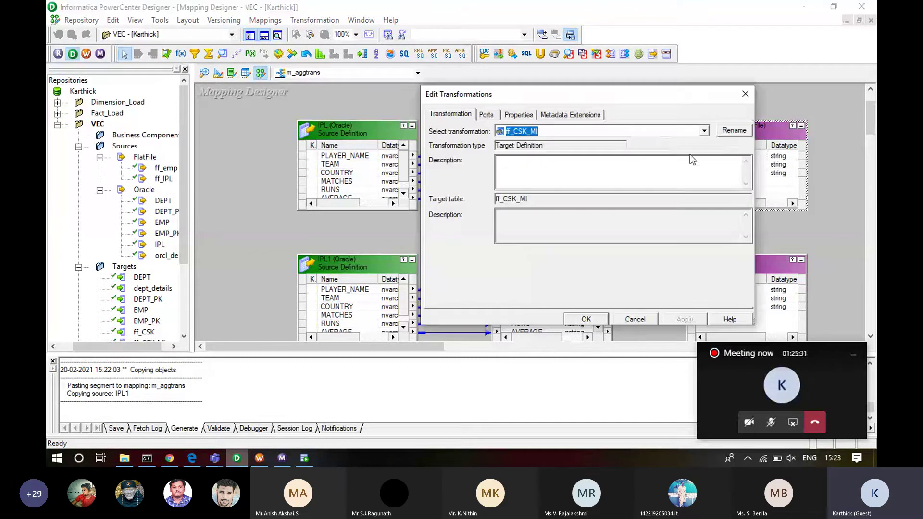
pyautogui.click(734, 130)
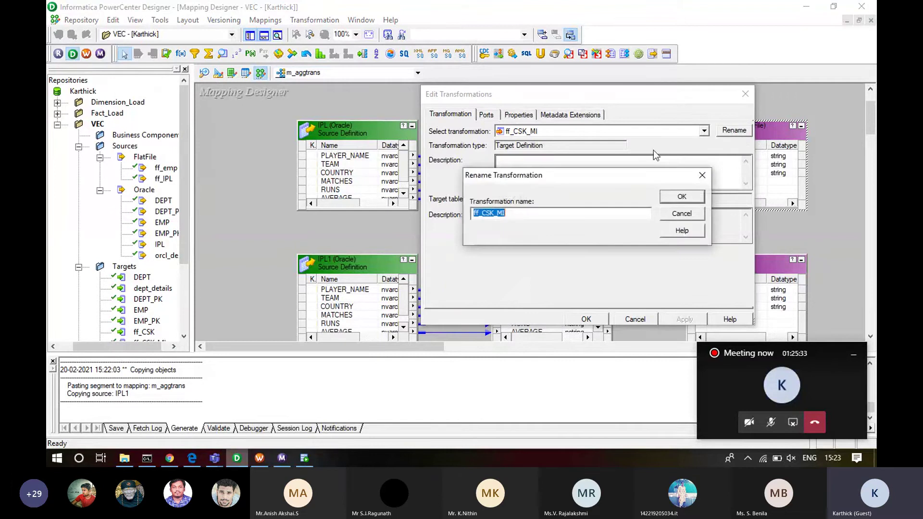
pyautogui.click(672, 214)
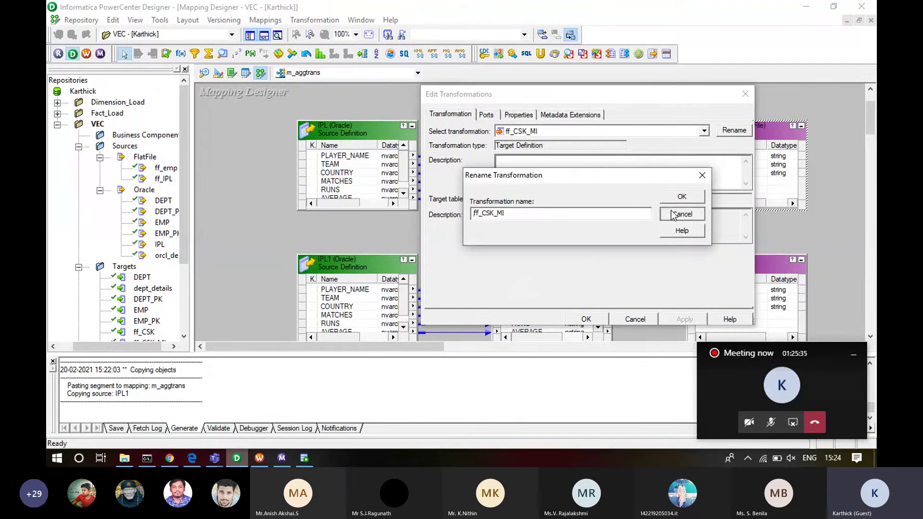
pyautogui.click(753, 87)
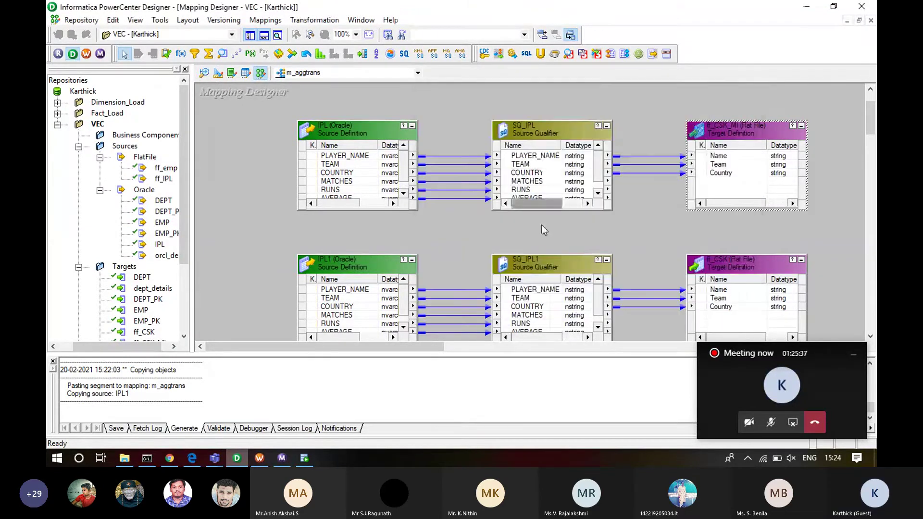
# - Recheck the source filter of the SQ_IPL1 source qualifier and close its properties
pyautogui.click(543, 264)
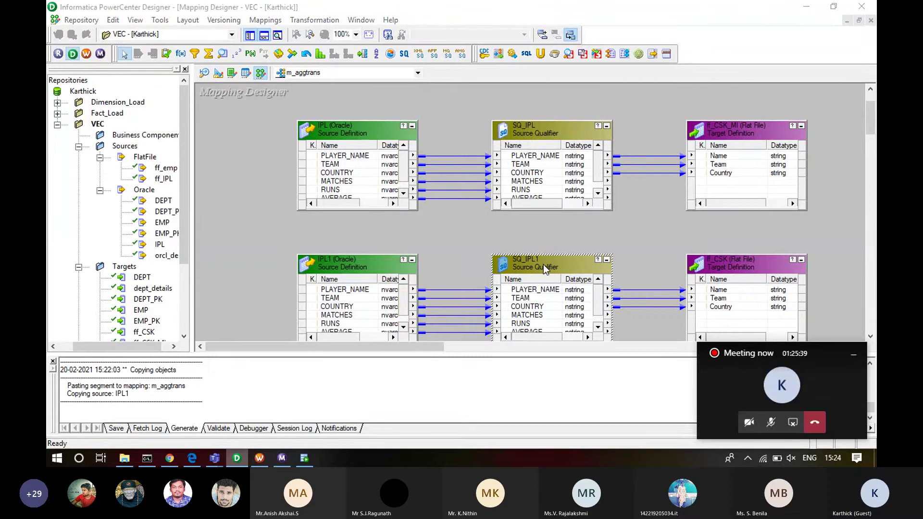
pyautogui.doubleClick(543, 264)
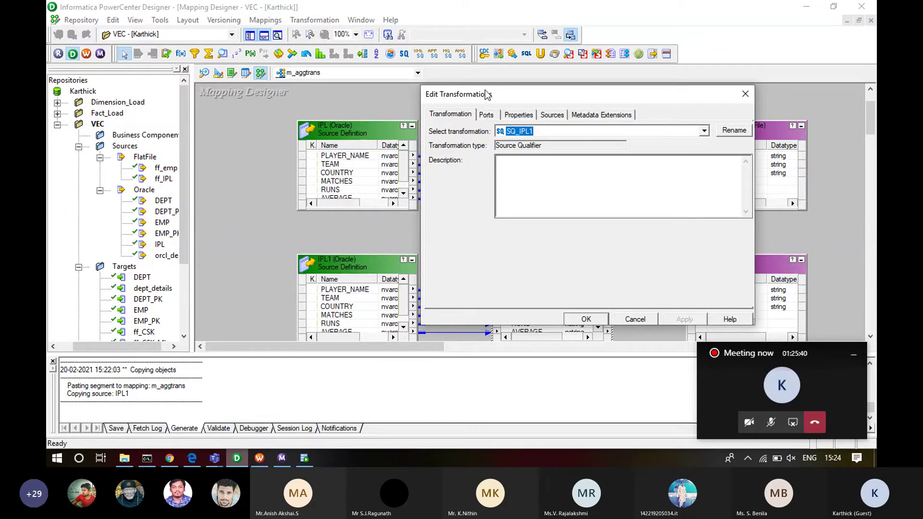
pyautogui.click(515, 116)
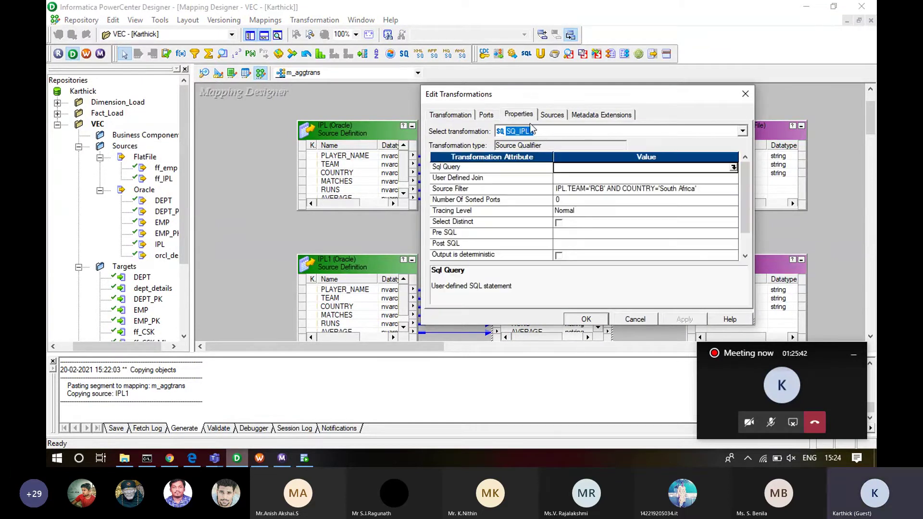
pyautogui.click(747, 93)
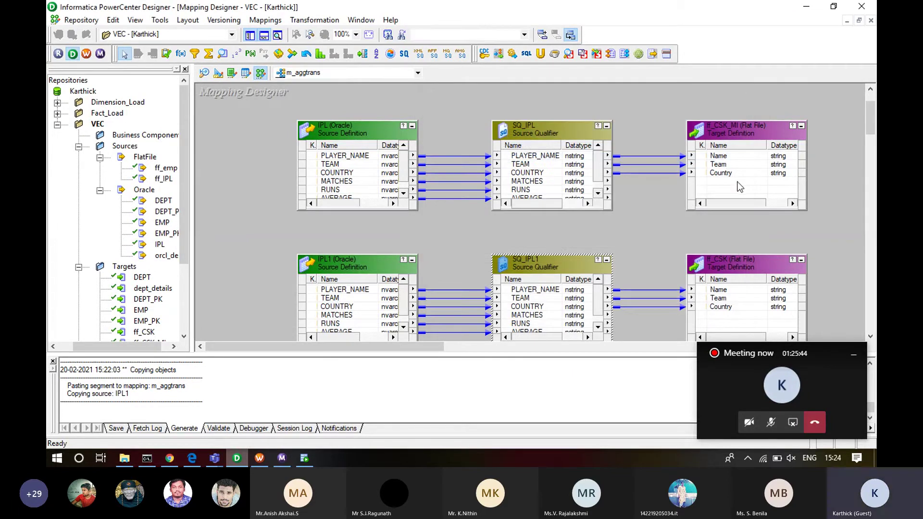
# - Review the target load plan of m_aggtrans, confirm its group order and save the mapping
pyautogui.click(257, 21)
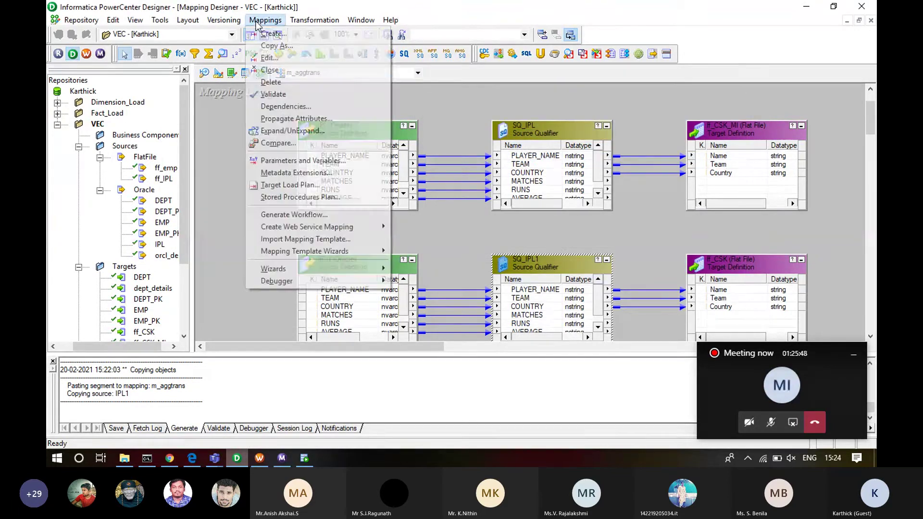
pyautogui.click(294, 184)
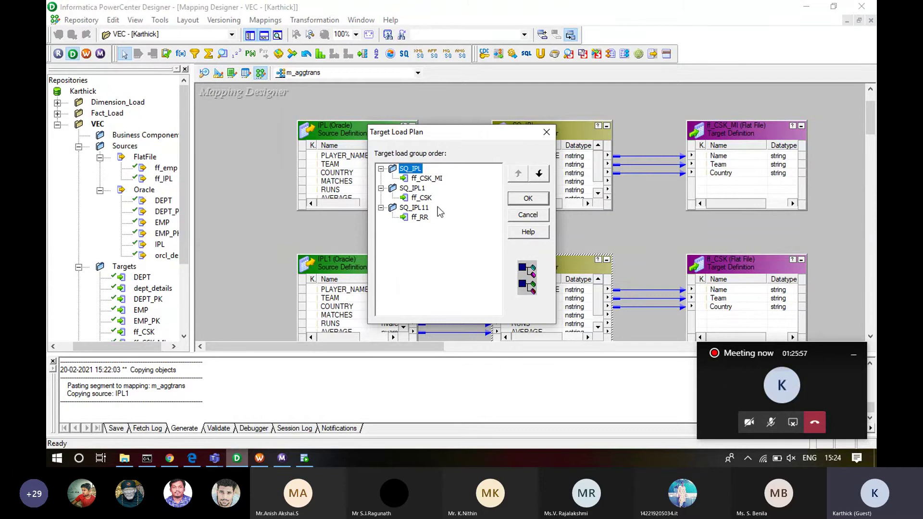
pyautogui.click(519, 200)
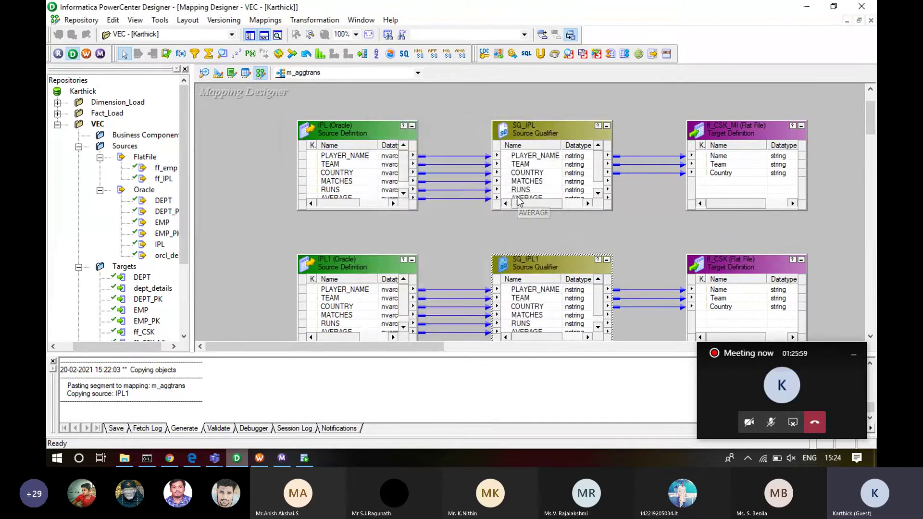
pyautogui.hotkey('ctrl', 's')
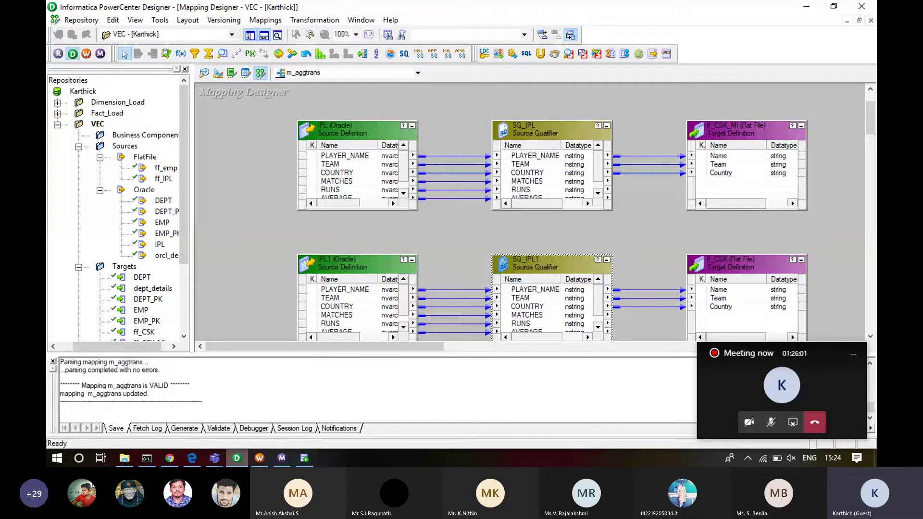
# - Switch to Workflow Manager, refresh the mapping of the s_m_aggtrans session and save the wf_aggtrans workflow
pyautogui.click(260, 459)
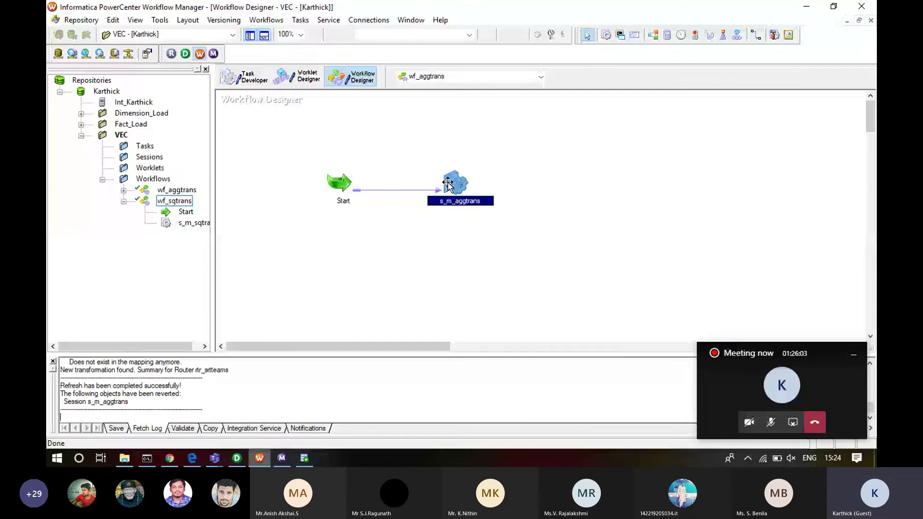
pyautogui.rightClick(451, 182)
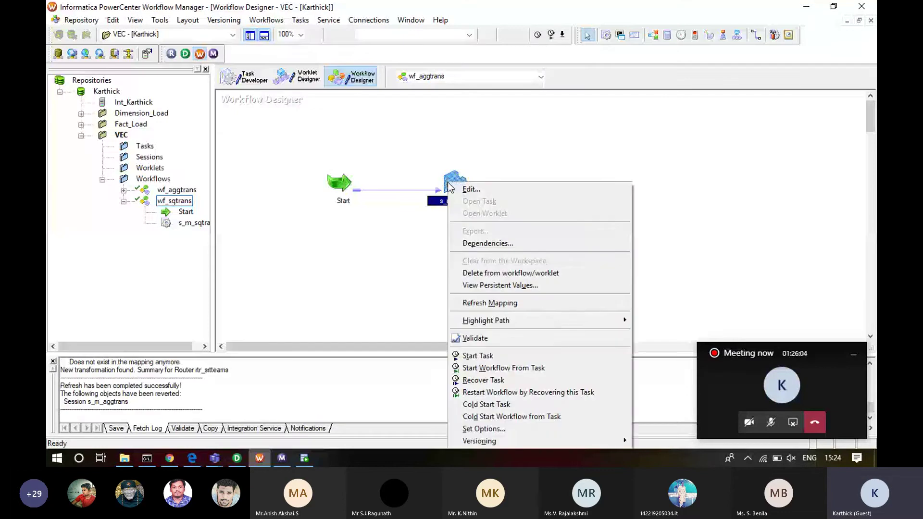
pyautogui.click(487, 304)
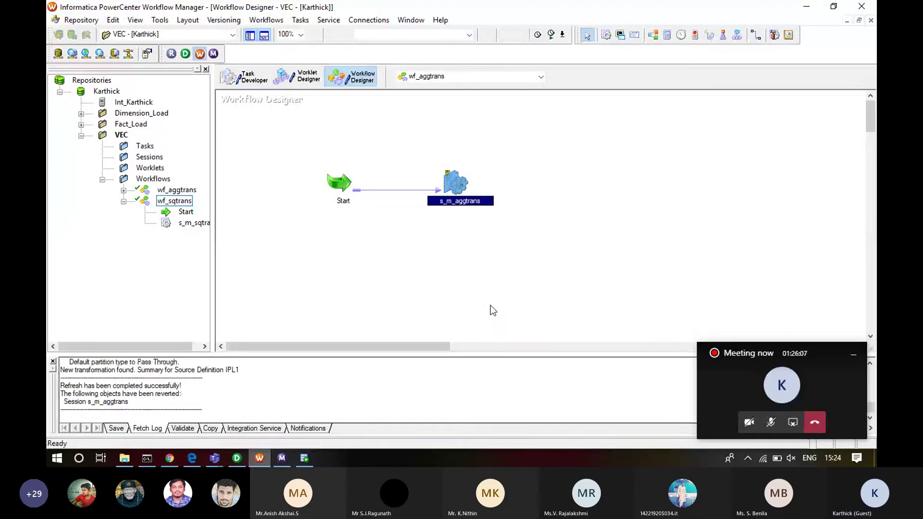
pyautogui.hotkey('ctrl', 's')
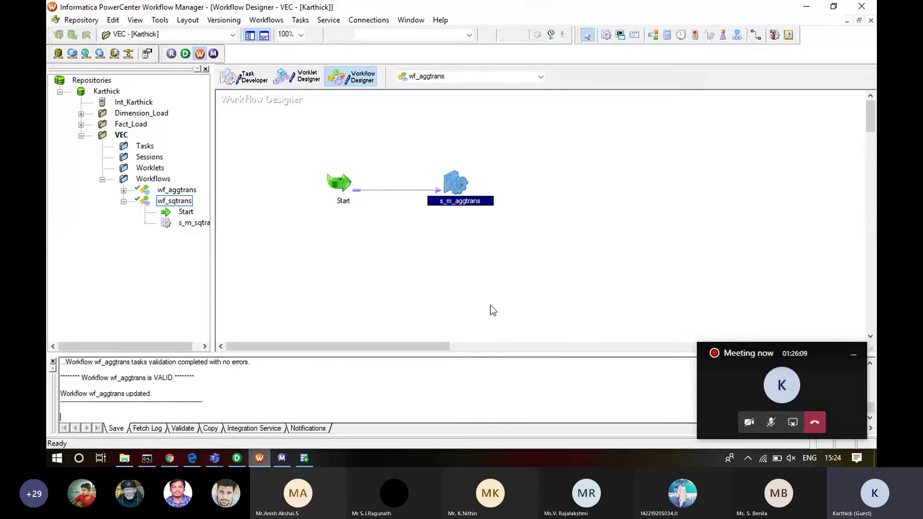
# - Start the wf_aggtrans workflow and examine the latest s_m_aggtrans run's source/target statistics in Workflow Monitor
pyautogui.rightClick(346, 215)
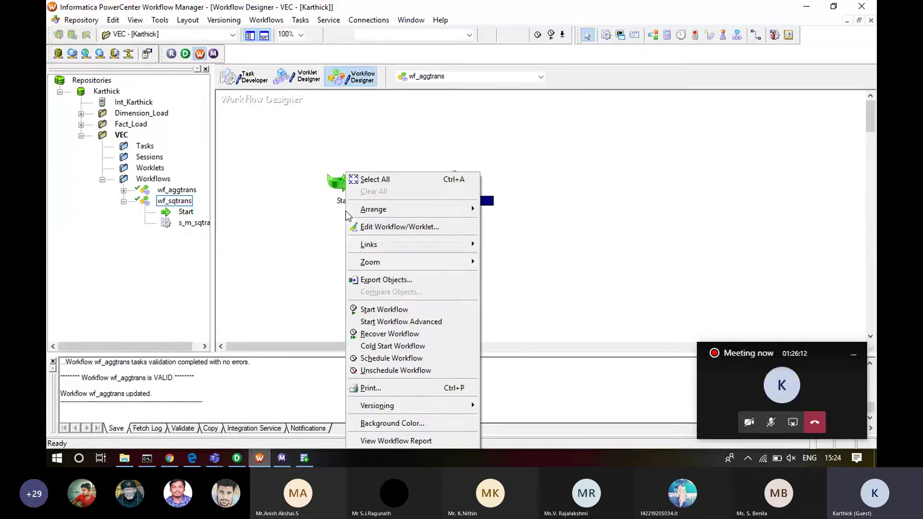
pyautogui.click(390, 311)
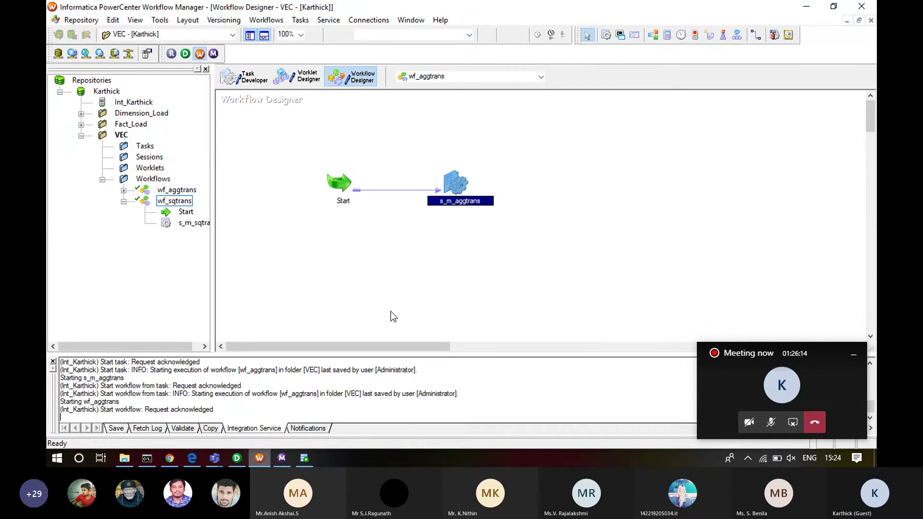
pyautogui.click(282, 459)
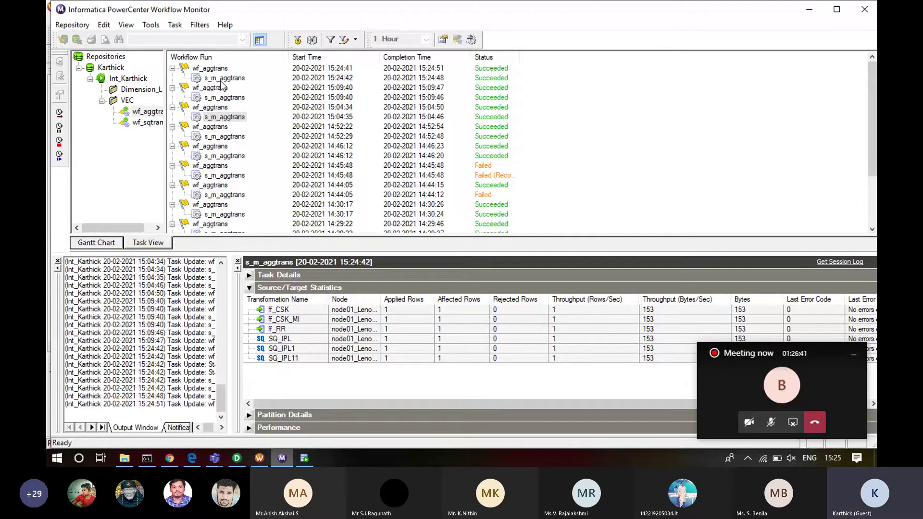
pyautogui.click(371, 338)
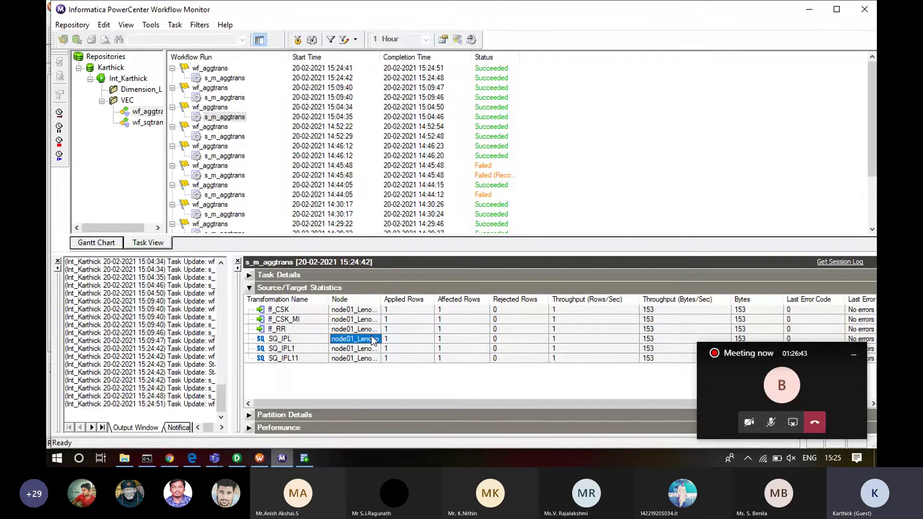
# - Switch to SQL Developer and check the team and country values of the RCB players in the IPL query result
pyautogui.click(298, 457)
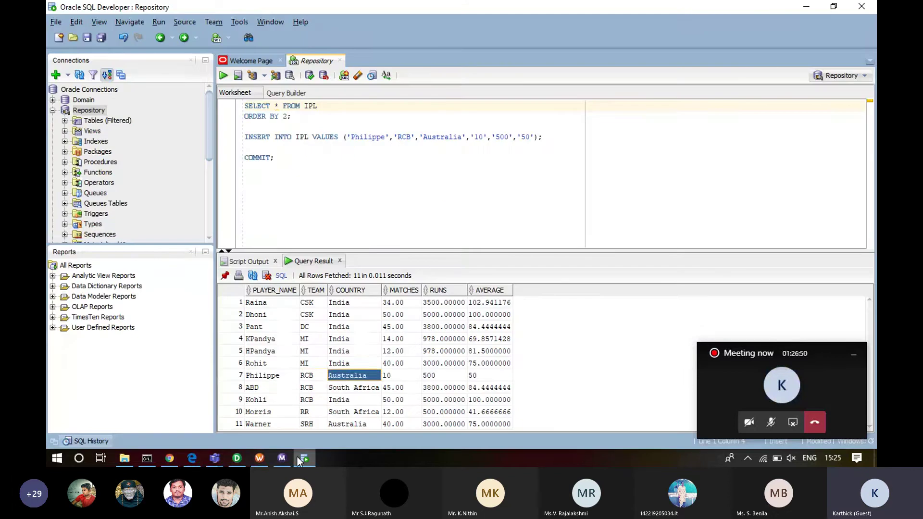
pyautogui.click(306, 378)
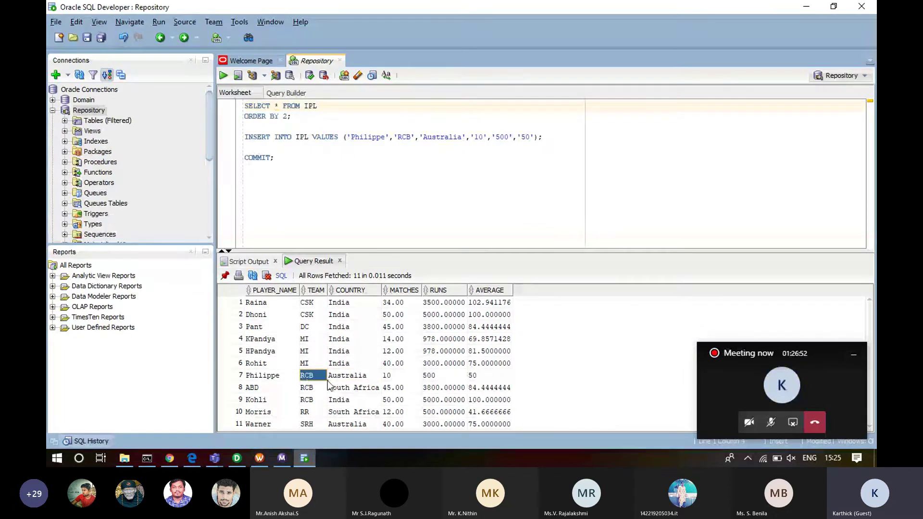
pyautogui.click(315, 401)
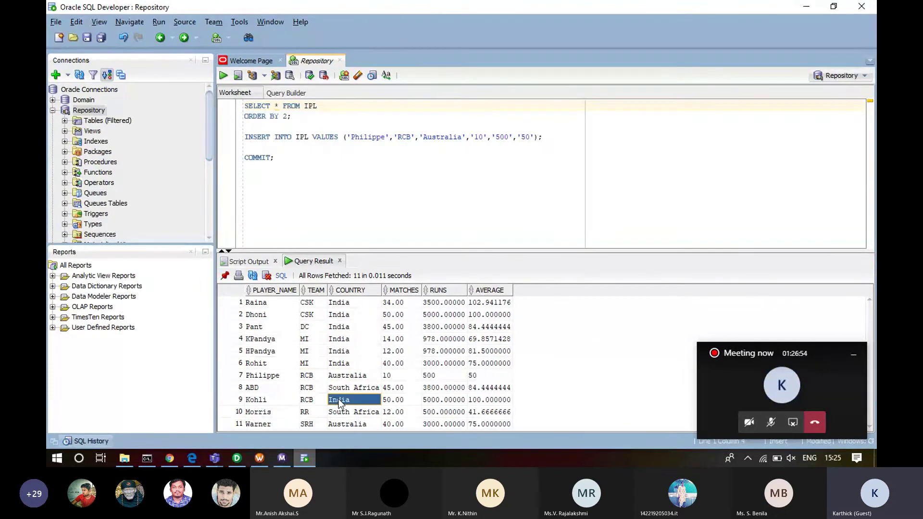
pyautogui.moveTo(325, 401); pyautogui.dragTo(339, 398)
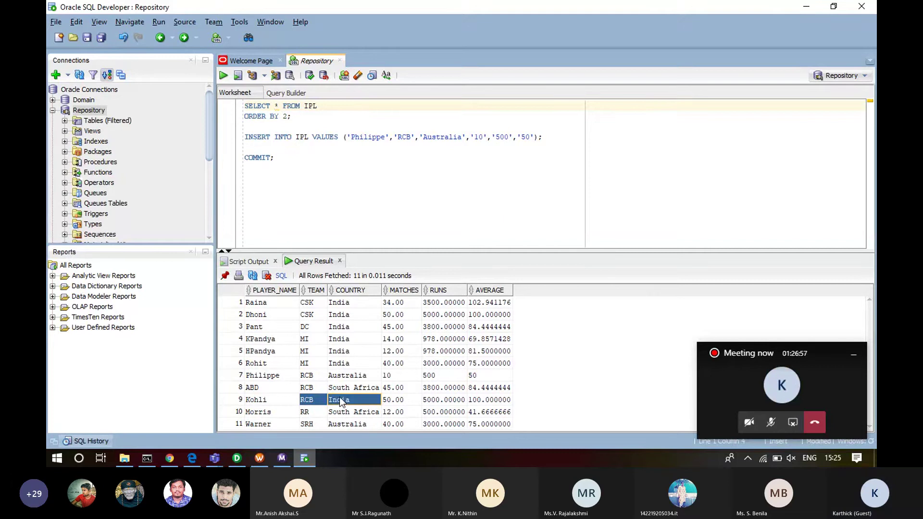
# - Compare the applied rows in Workflow Monitor with the output by opening ff_sortedteams.dat from C:\Informatica and examining its row order
pyautogui.click(282, 459)
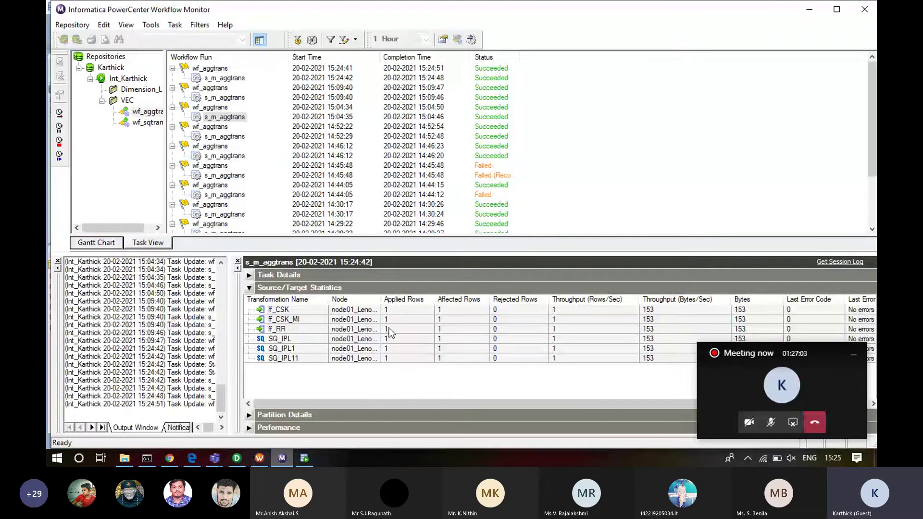
pyautogui.click(124, 458)
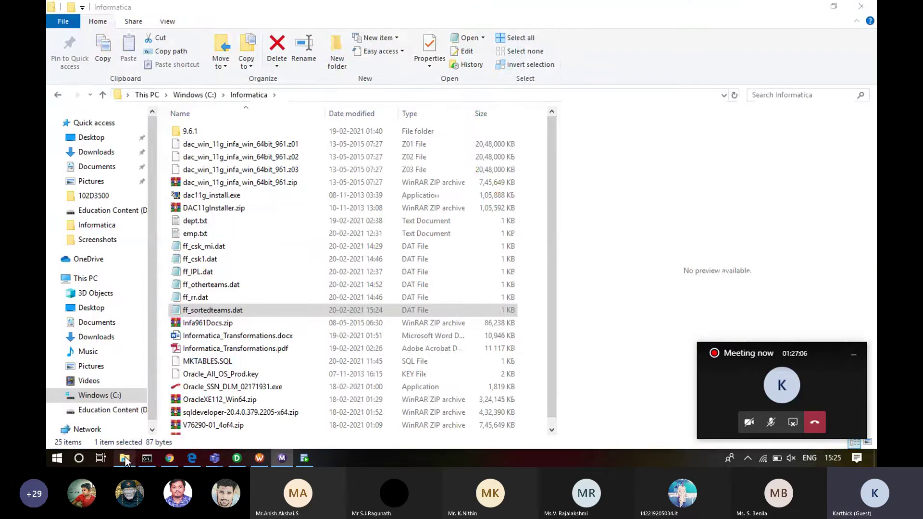
pyautogui.doubleClick(278, 310)
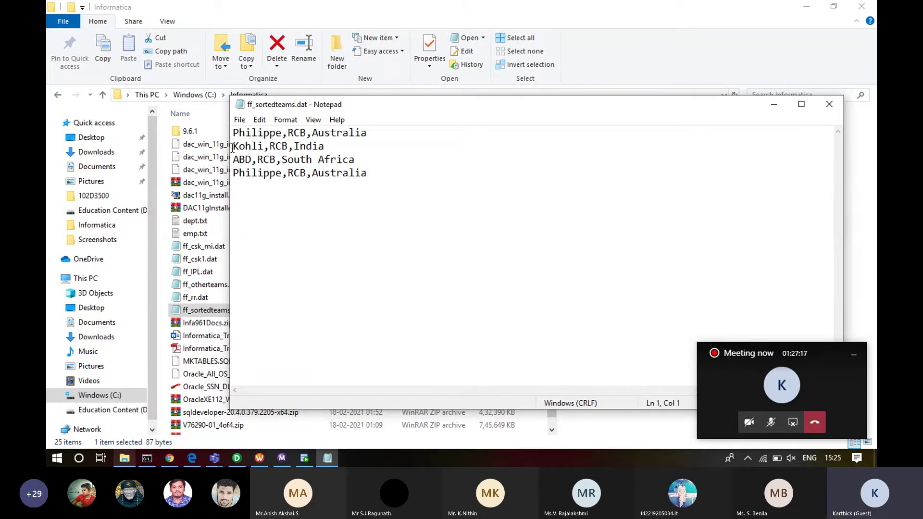
pyautogui.moveTo(233, 146); pyautogui.dragTo(225, 128)
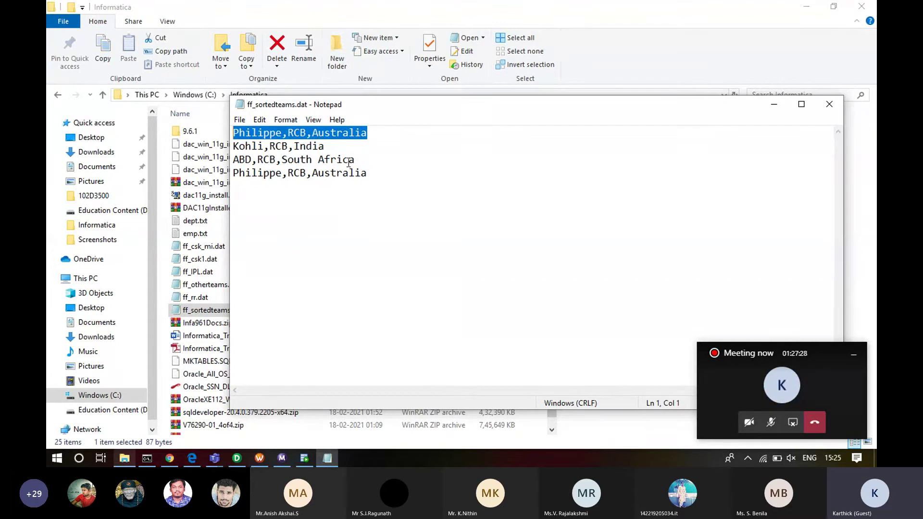
# - Review the player, team and country rows in ff_sortedteams.dat one by one and close the file
pyautogui.moveTo(376, 173); pyautogui.dragTo(449, 182)
pyautogui.click(266, 156)
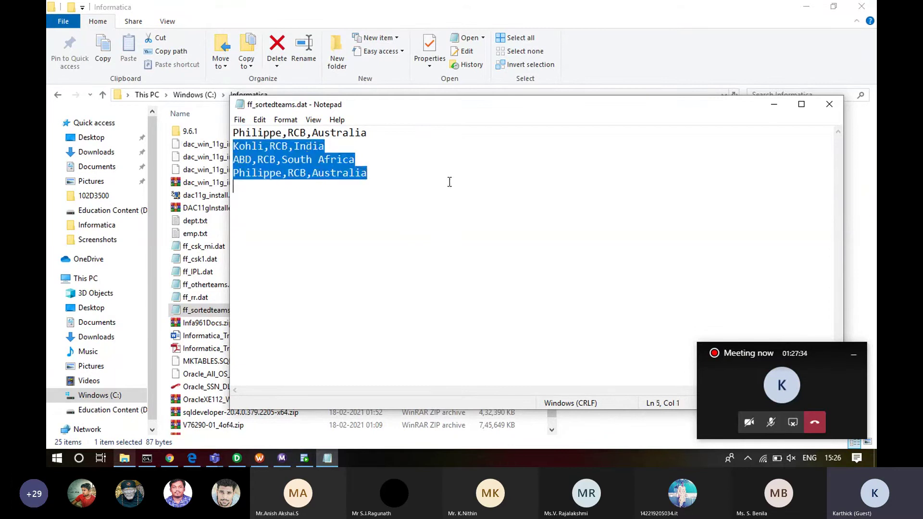
pyautogui.click(306, 147)
pyautogui.click(307, 163)
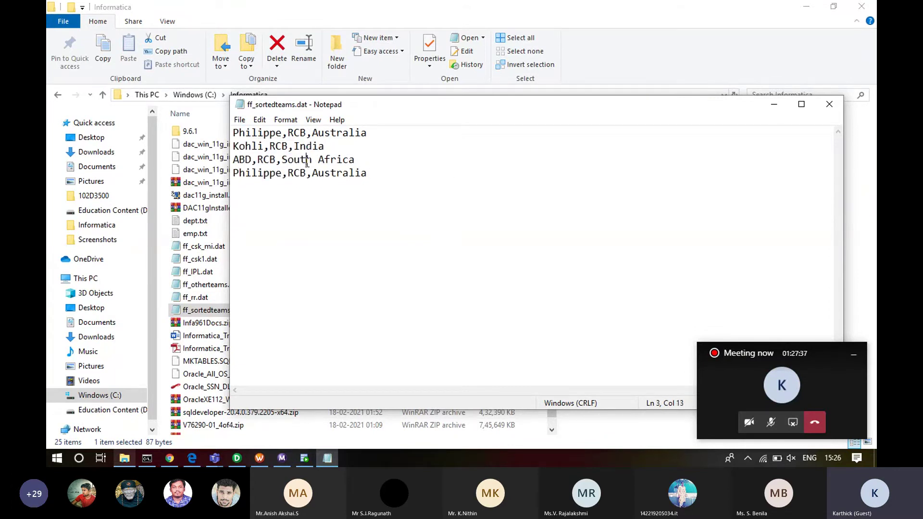
pyautogui.click(338, 174)
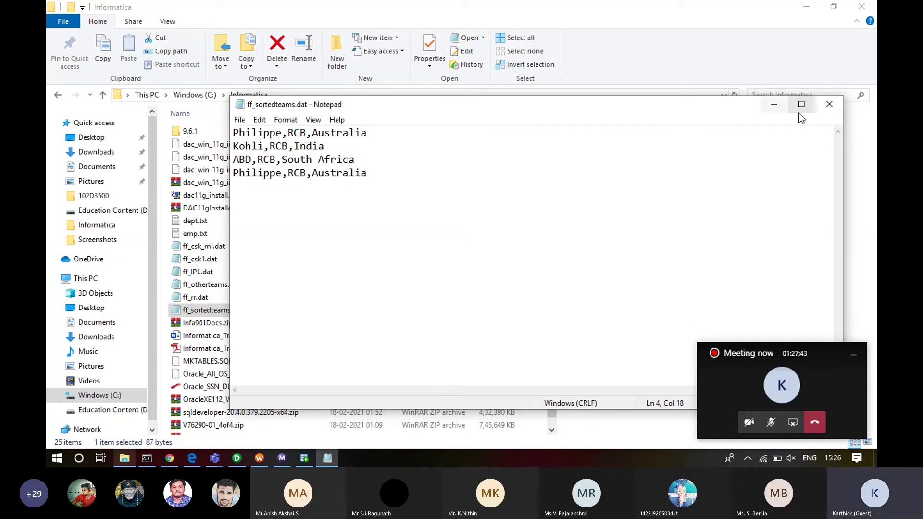
pyautogui.click(829, 105)
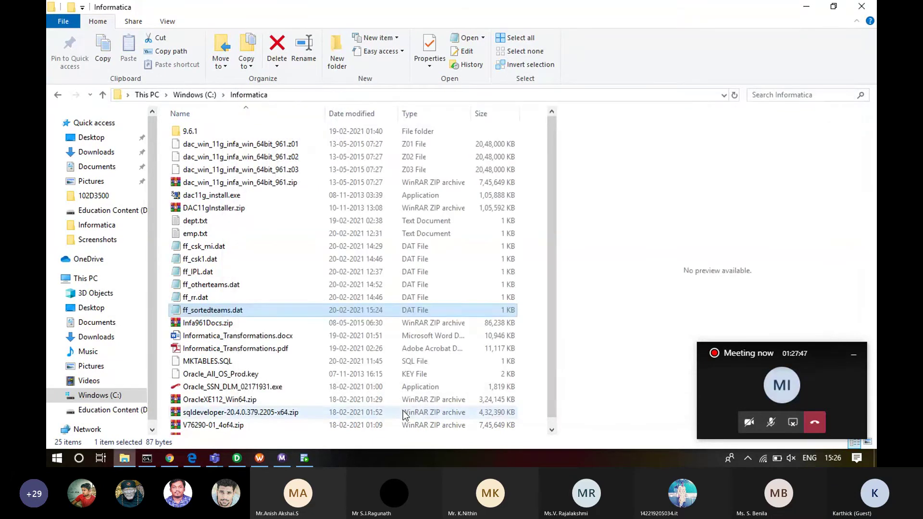
# - Switch to PowerCenter Designer and delete the IPL1 and IPL11 pipelines from m_aggtrans, including their source qualifiers and the ff_CSK and ff_RR targets
pyautogui.click(281, 462)
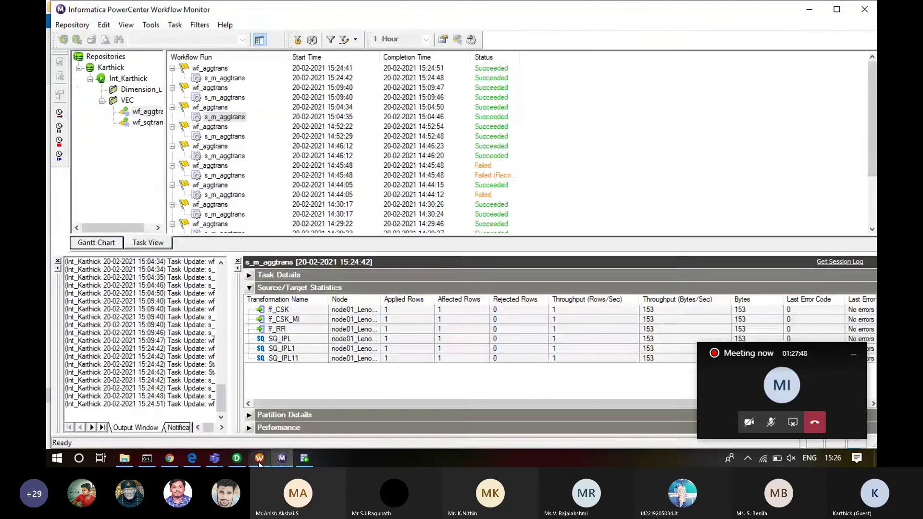
pyautogui.click(259, 461)
pyautogui.click(237, 459)
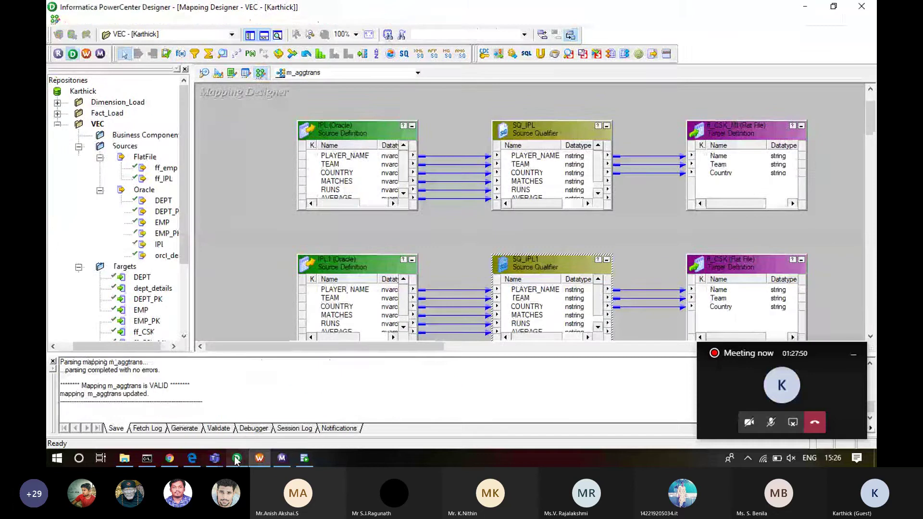
pyautogui.click(874, 338)
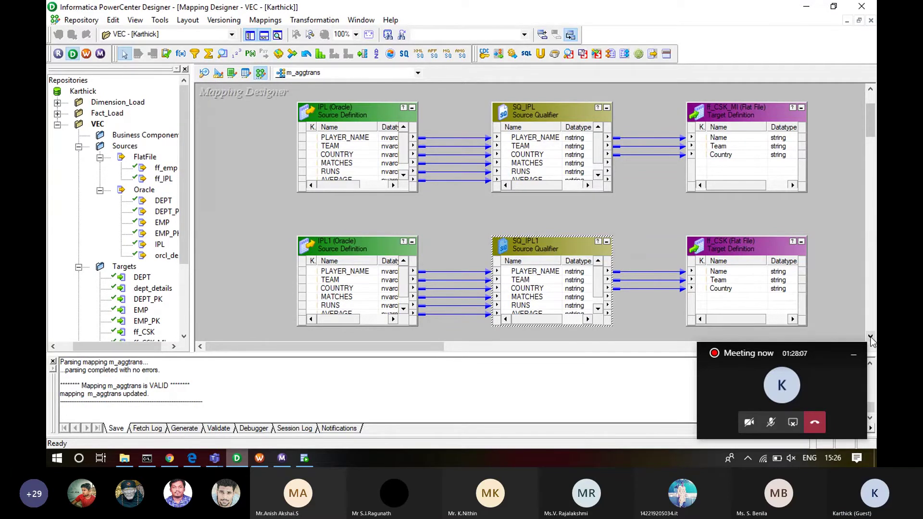
pyautogui.click(871, 336)
pyautogui.click(870, 336)
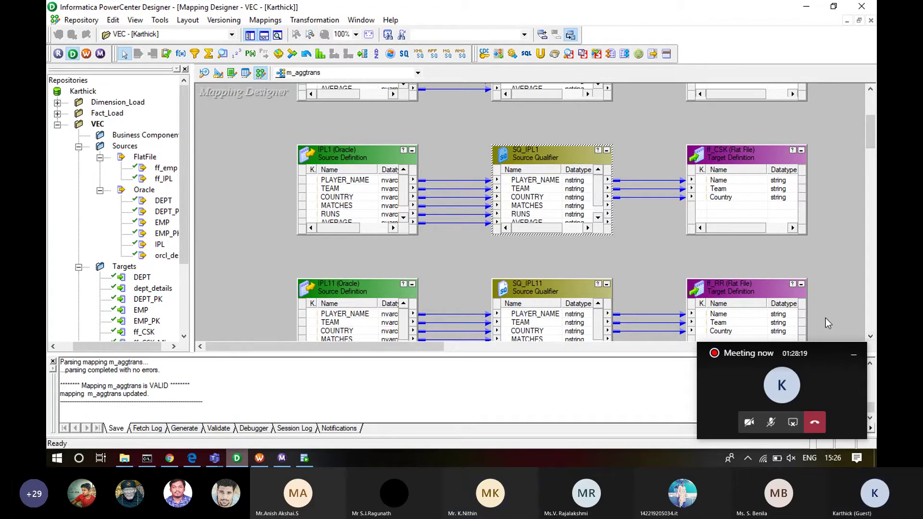
pyautogui.moveTo(826, 323); pyautogui.dragTo(241, 162)
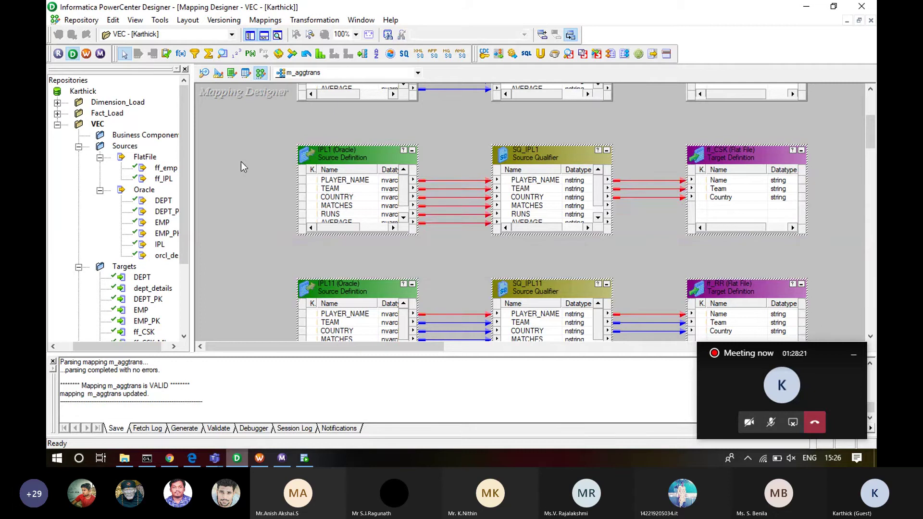
pyautogui.press('Delete')
pyautogui.press('Return')
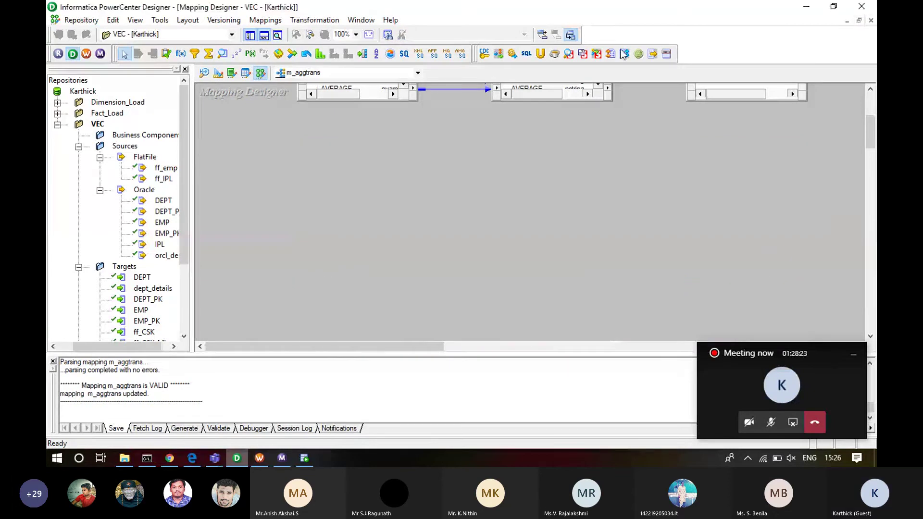
# - Move the ff_CSK_MI target farther from SQ_IPL and delete the three links between them
pyautogui.click(869, 89)
pyautogui.click(869, 88)
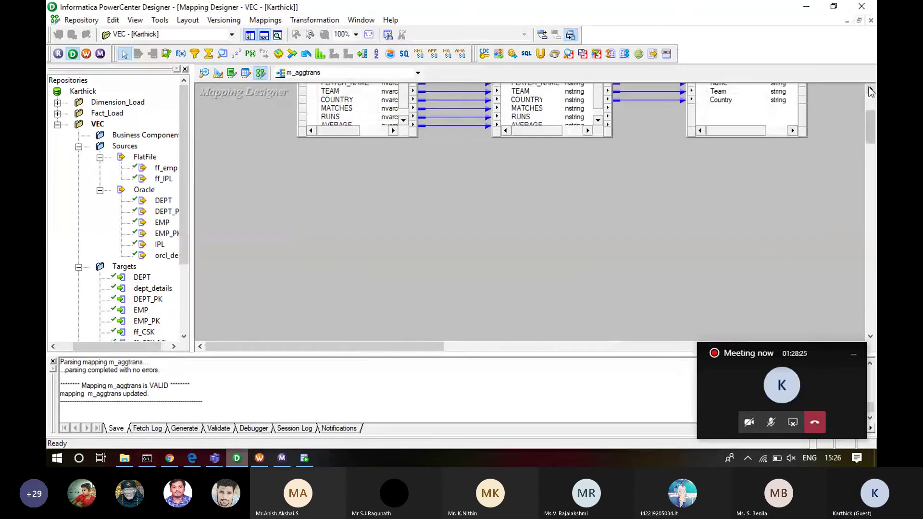
pyautogui.click(869, 88)
pyautogui.click(727, 153)
pyautogui.moveTo(727, 153); pyautogui.dragTo(850, 152)
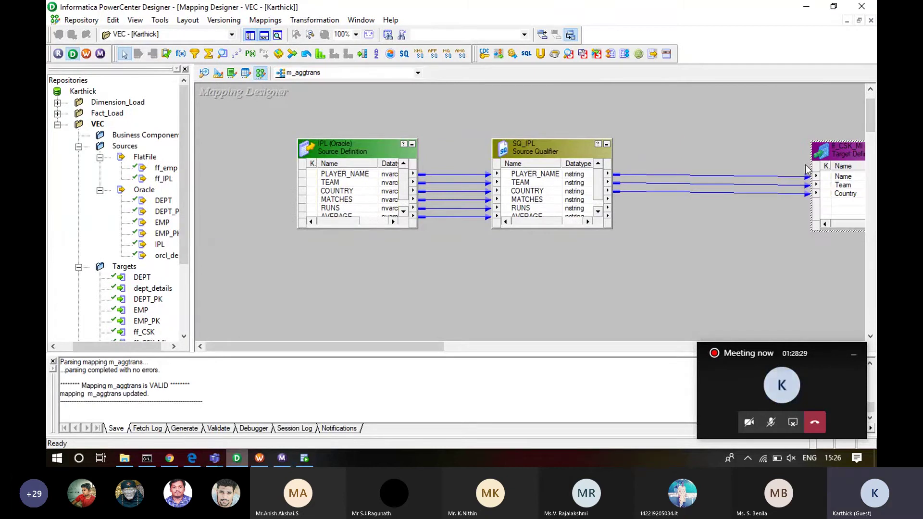
pyautogui.moveTo(720, 163); pyautogui.dragTo(731, 211)
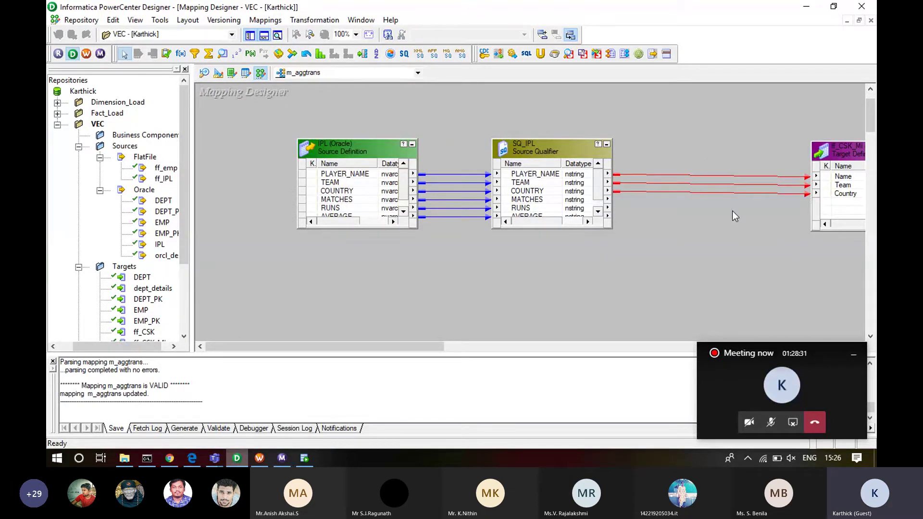
pyautogui.click(731, 210)
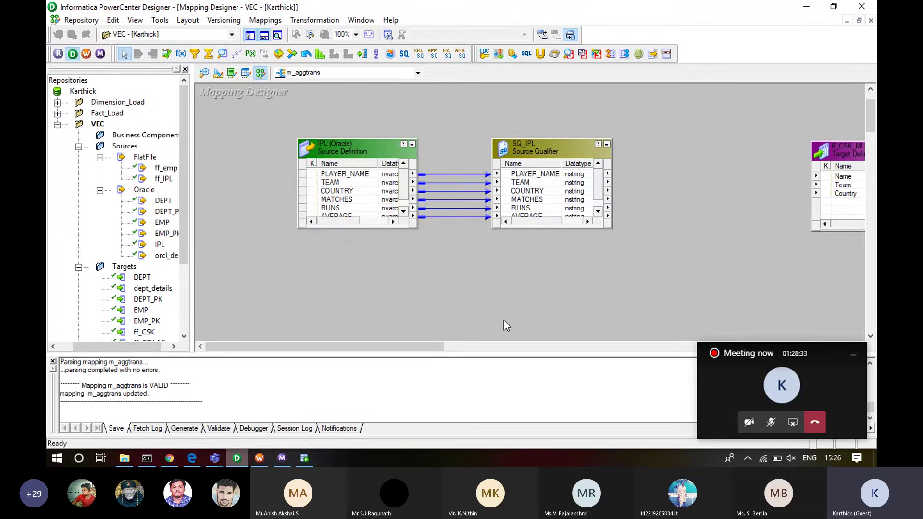
pyautogui.moveTo(436, 344); pyautogui.dragTo(463, 347)
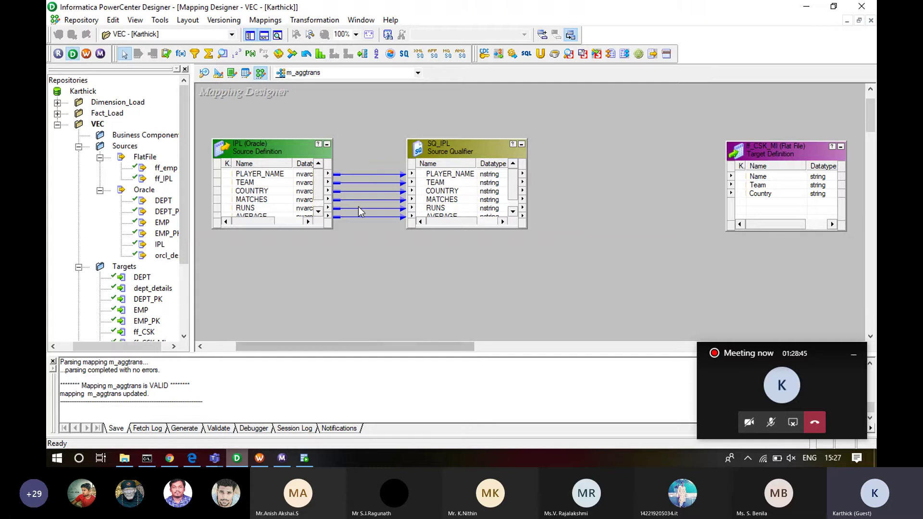
pyautogui.click(325, 21)
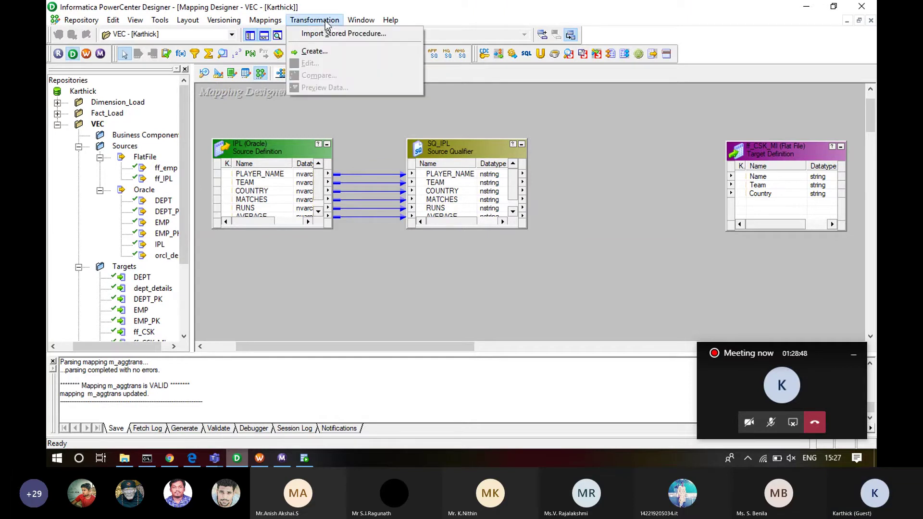
pyautogui.click(324, 51)
pyautogui.click(561, 204)
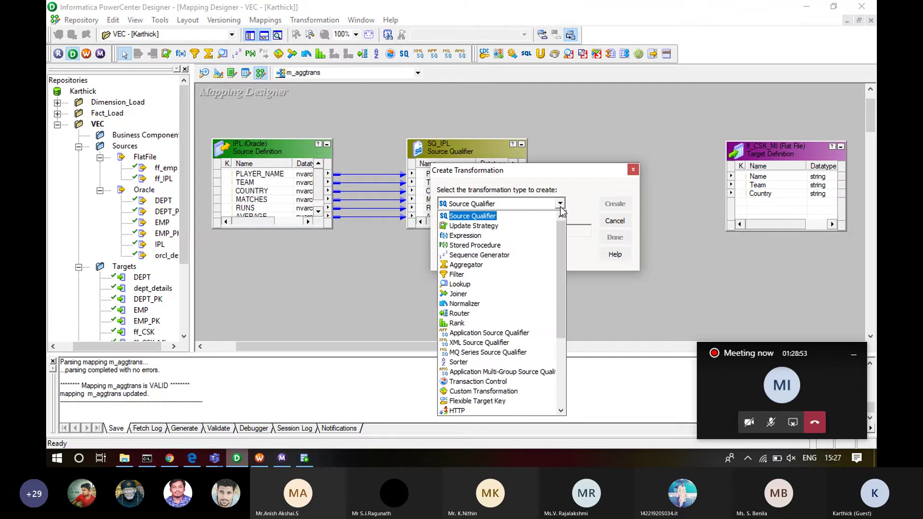
pyautogui.click(578, 191)
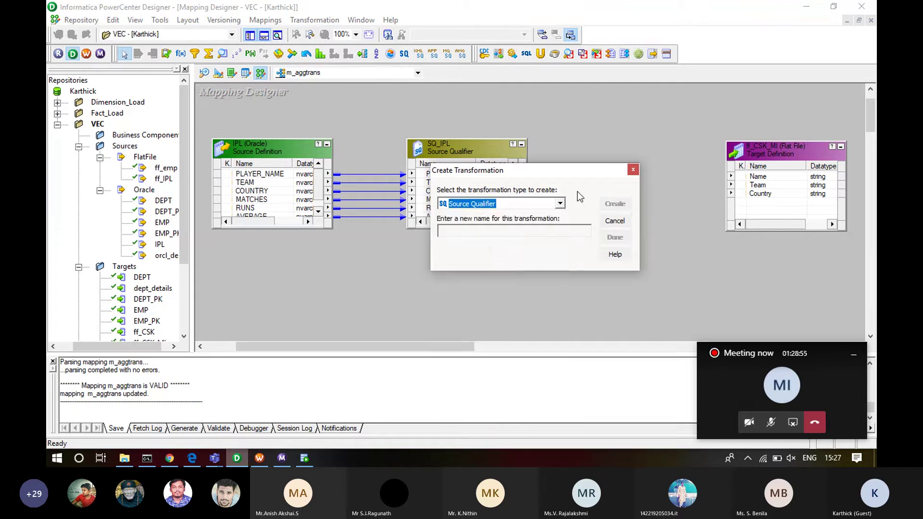
pyautogui.click(614, 220)
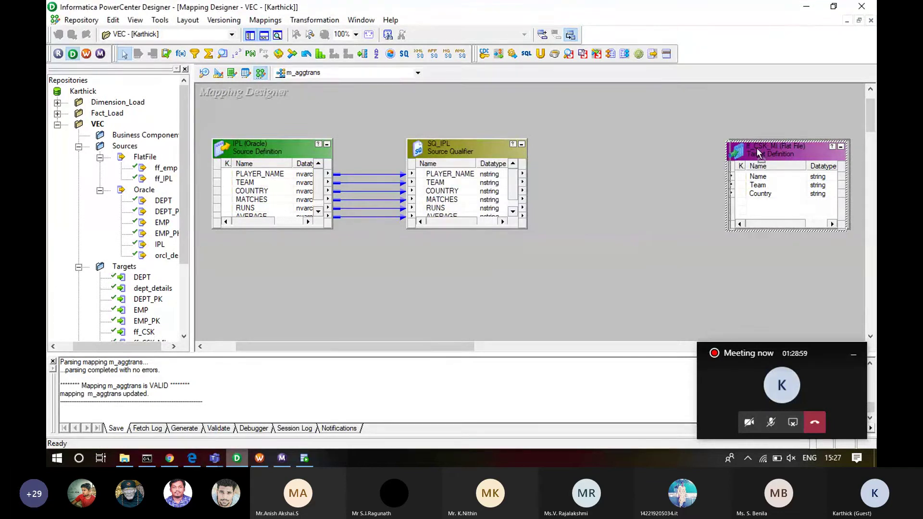
# - Delete the ff_CSK_MI flat file target from the m_aggtrans mapping
pyautogui.moveTo(757, 148); pyautogui.dragTo(736, 147)
pyautogui.click(739, 184)
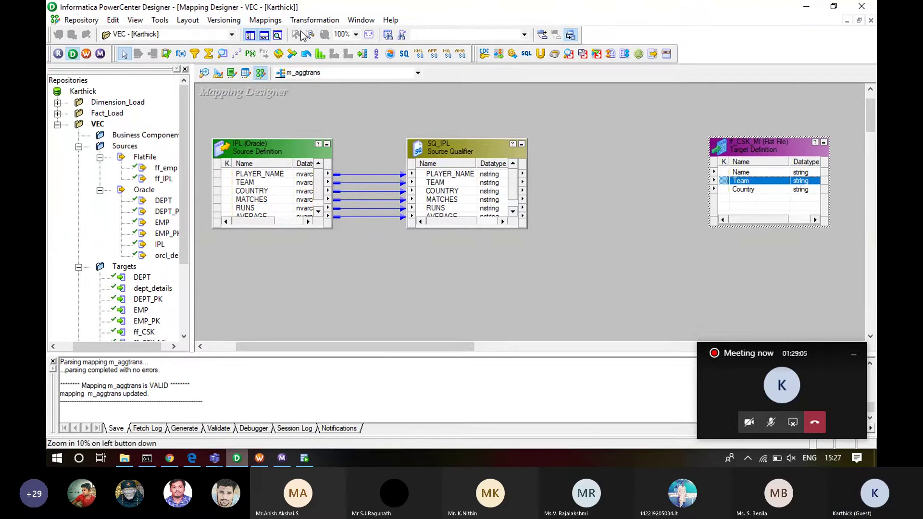
pyautogui.click(740, 173)
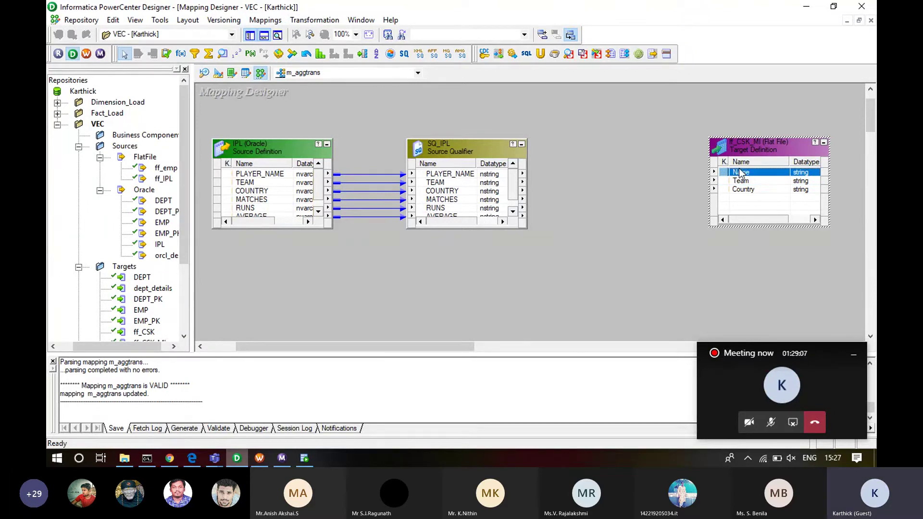
pyautogui.moveTo(730, 108); pyautogui.dragTo(780, 260)
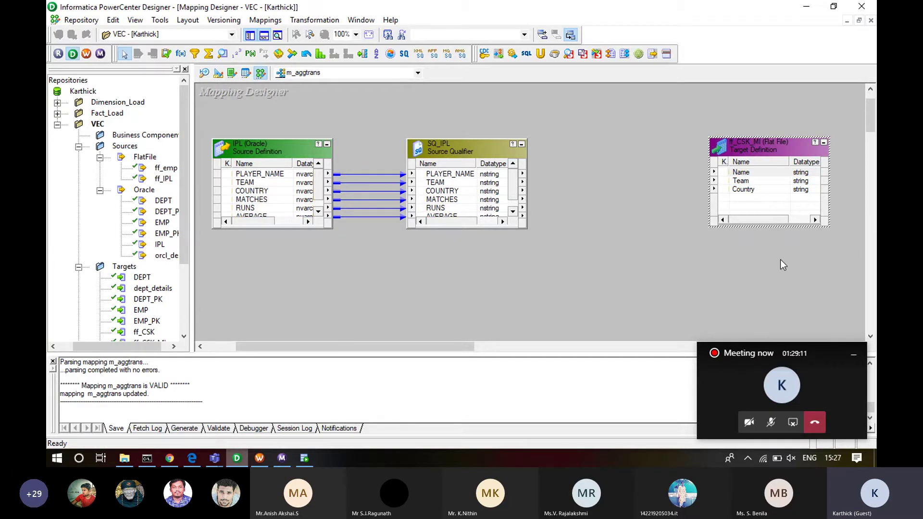
pyautogui.press('Delete')
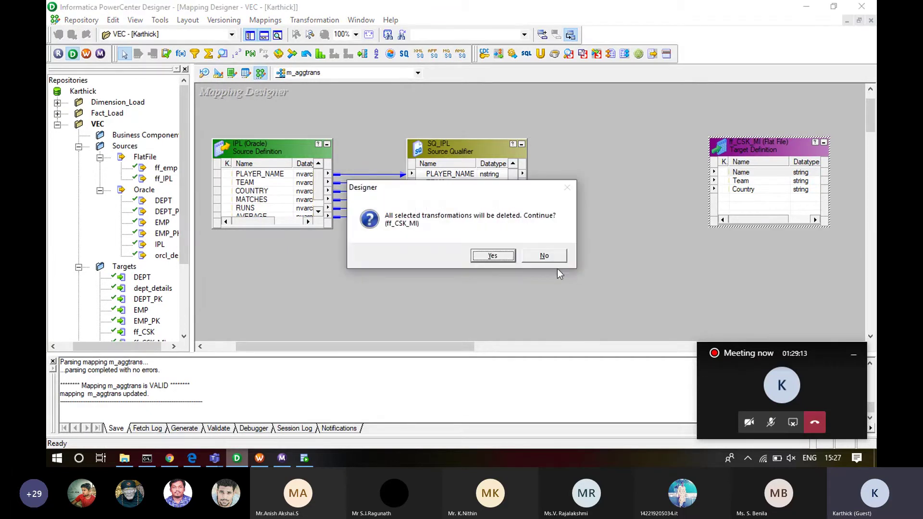
pyautogui.click(509, 259)
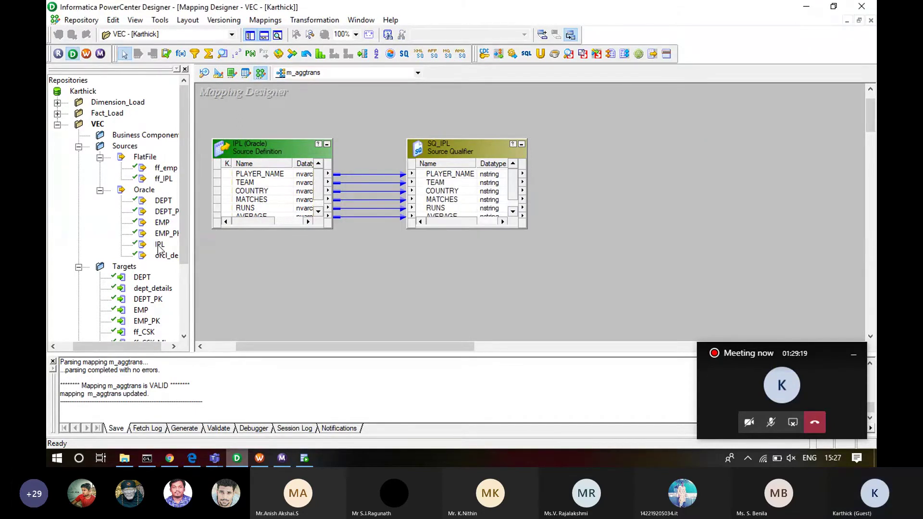
pyautogui.moveTo(160, 245); pyautogui.dragTo(699, 167)
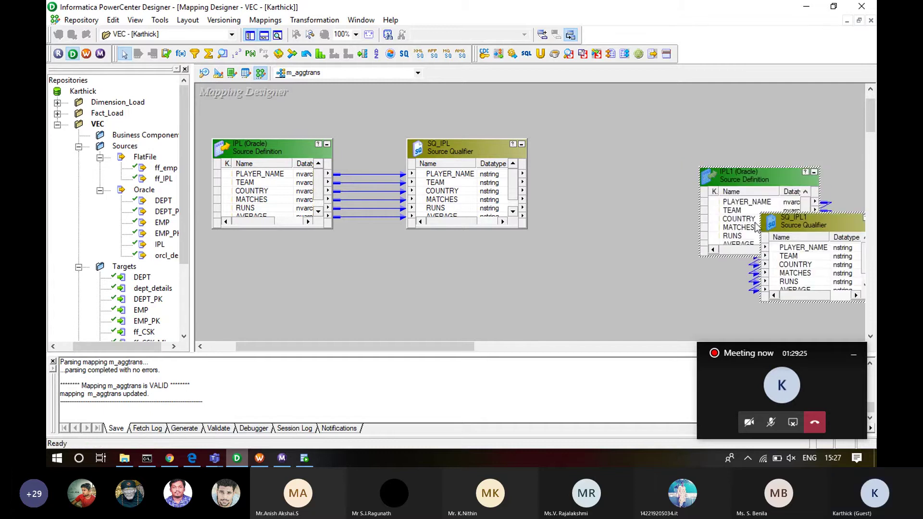
pyautogui.press('Delete')
pyautogui.click(553, 255)
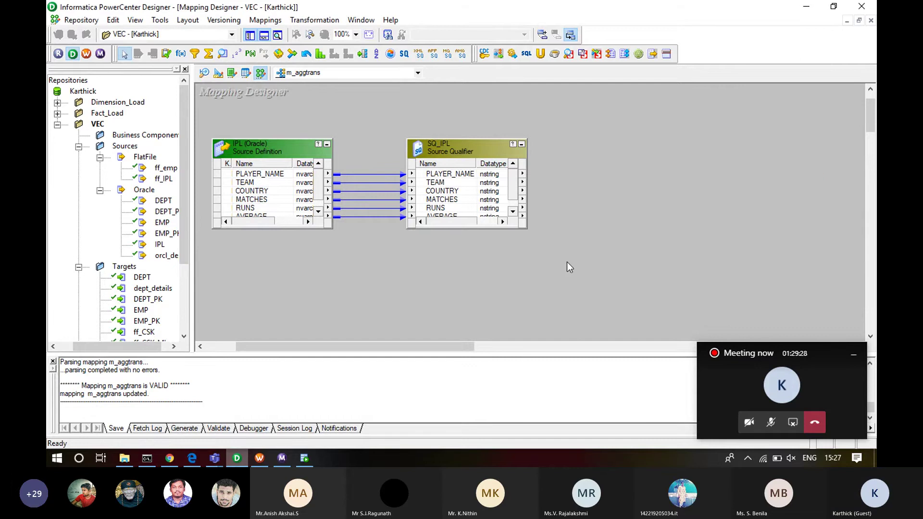
# - Add the IPL Oracle target definition to the mapping, leaving a wide gap between it and SQ_IPL
pyautogui.scroll(-2, 154, 317)
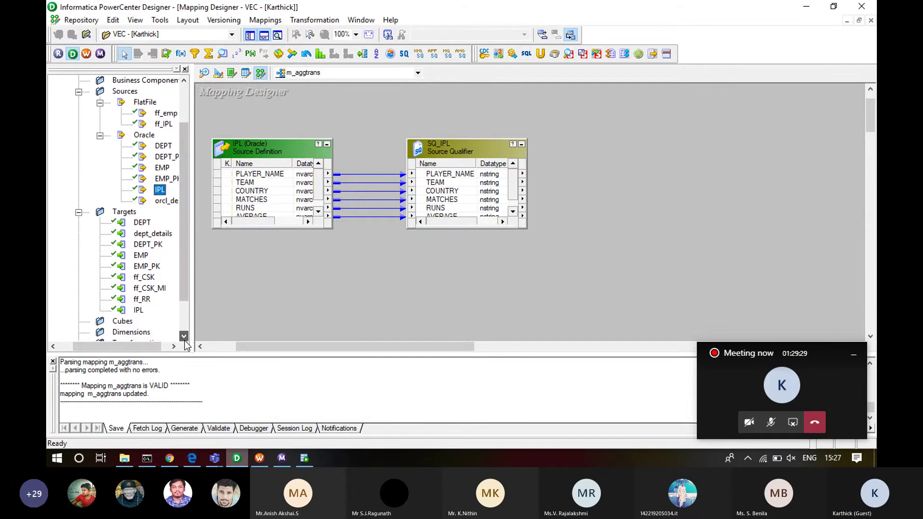
pyautogui.moveTo(139, 310); pyautogui.dragTo(697, 148)
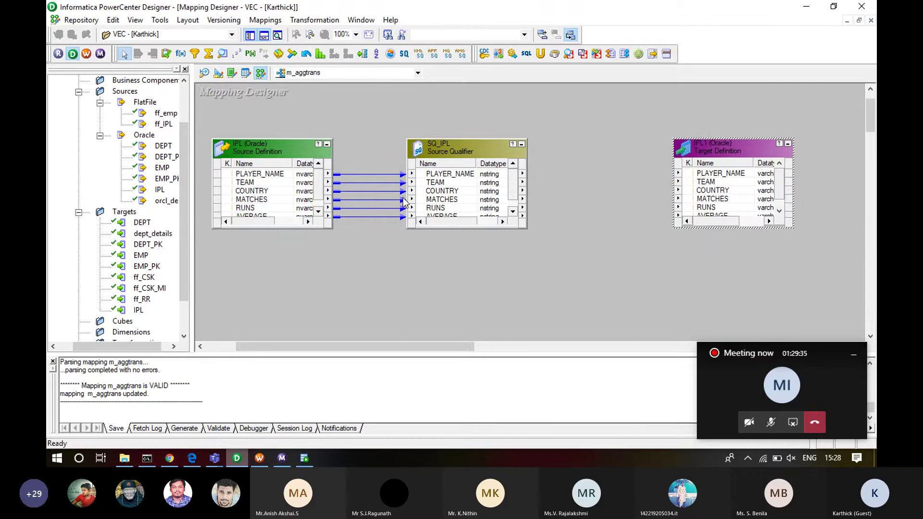
pyautogui.click(432, 195)
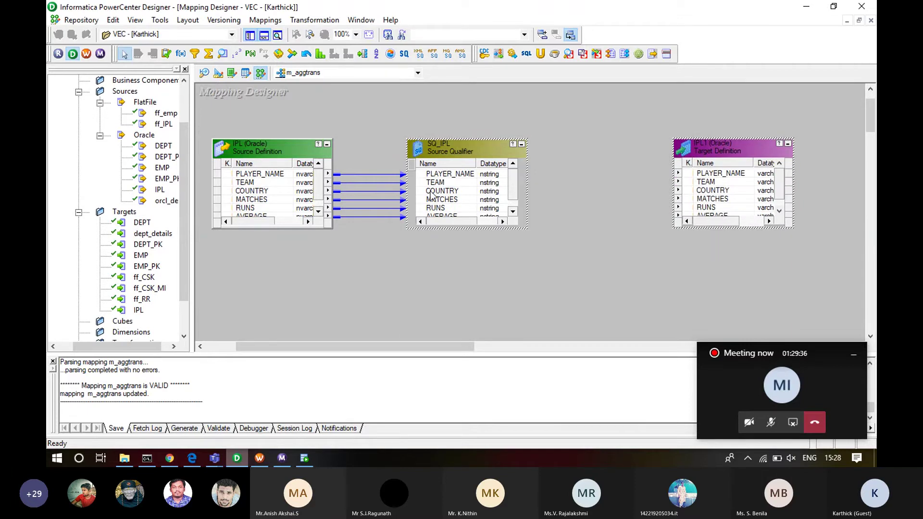
pyautogui.moveTo(718, 147); pyautogui.dragTo(770, 149)
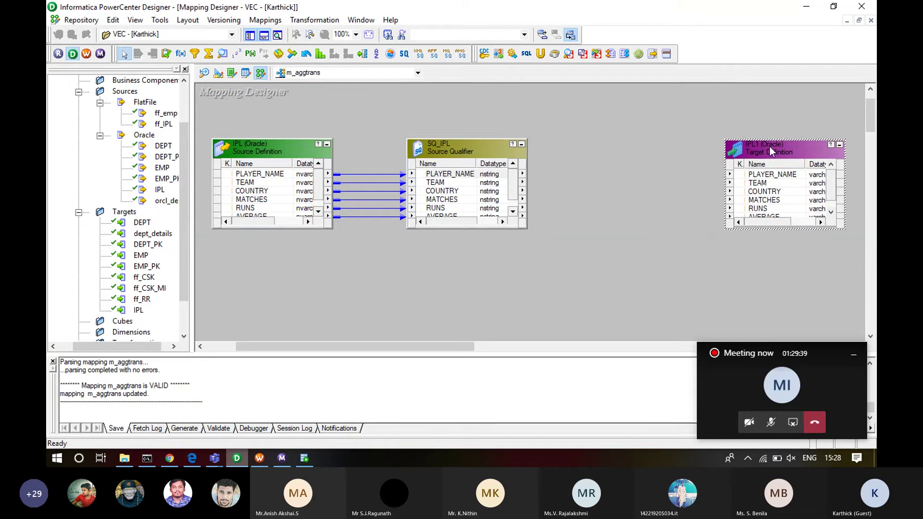
# - Clear the Source Filter of the SQ_IPL source qualifier and apply the change
pyautogui.click(449, 152)
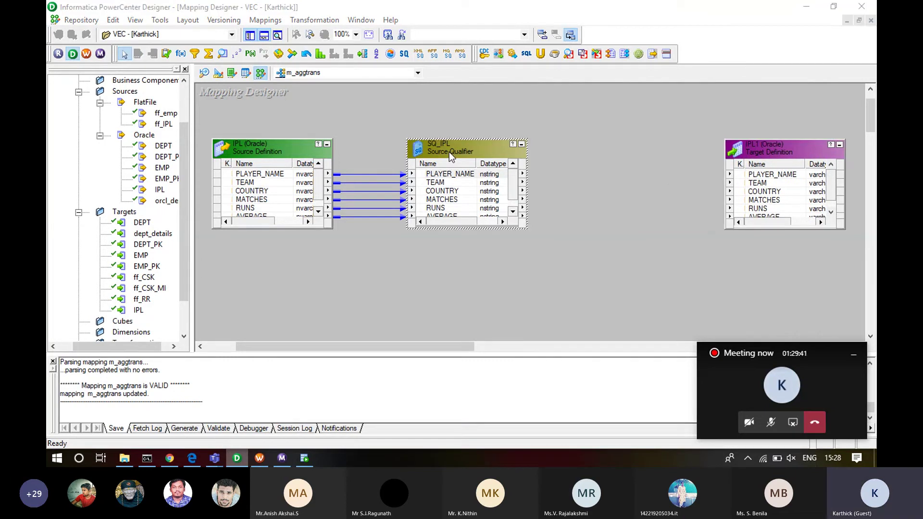
pyautogui.doubleClick(449, 152)
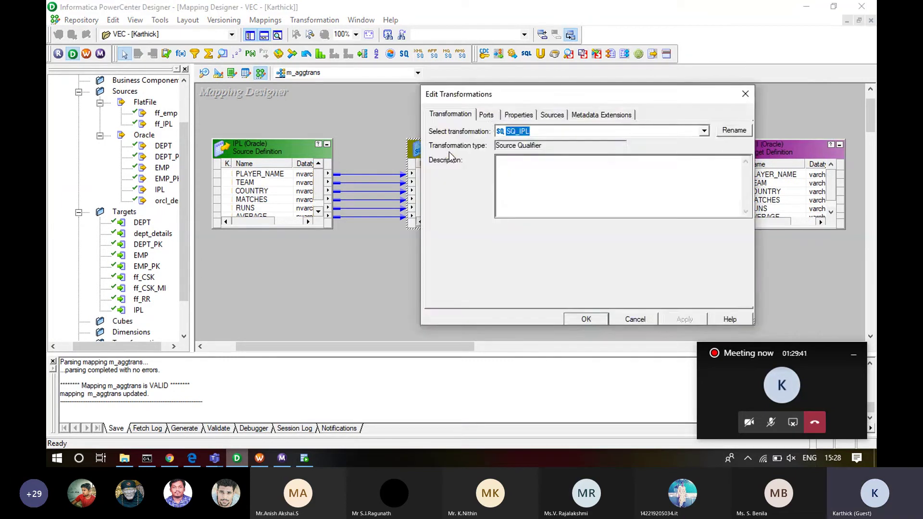
pyautogui.click(514, 115)
pyautogui.click(721, 189)
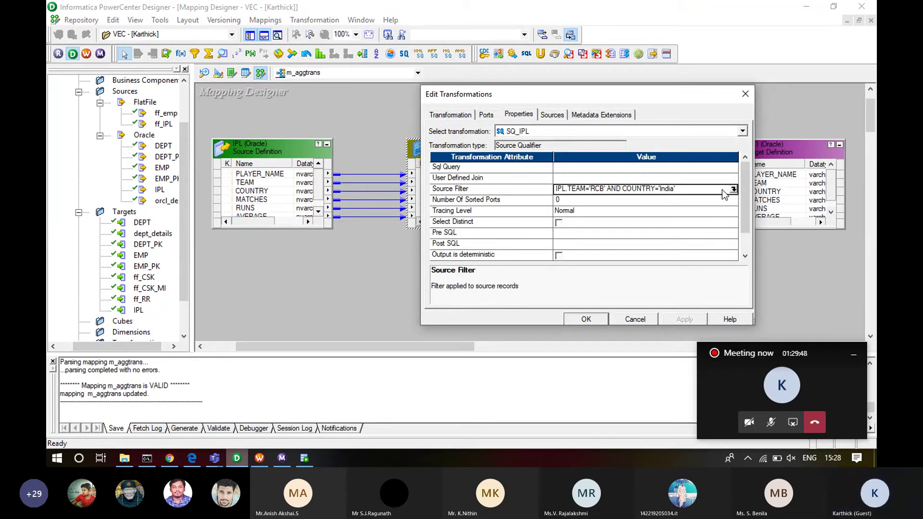
pyautogui.press('Delete')
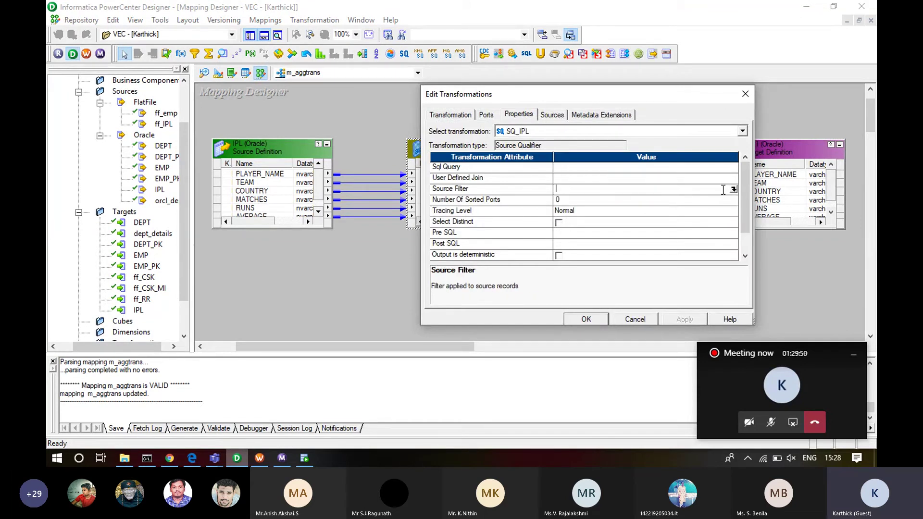
pyautogui.click(578, 318)
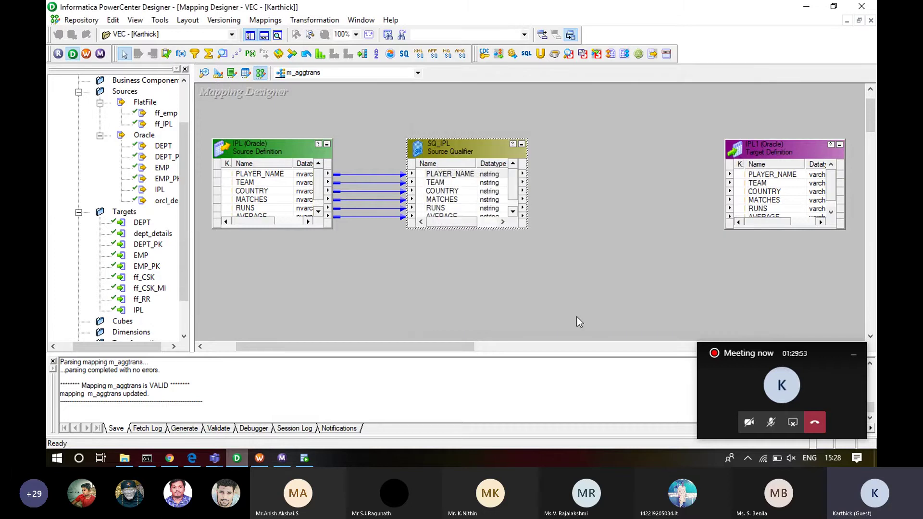
# - Switch to the Target Designer and bring the IPL Oracle target definition into its workspace
pyautogui.click(755, 176)
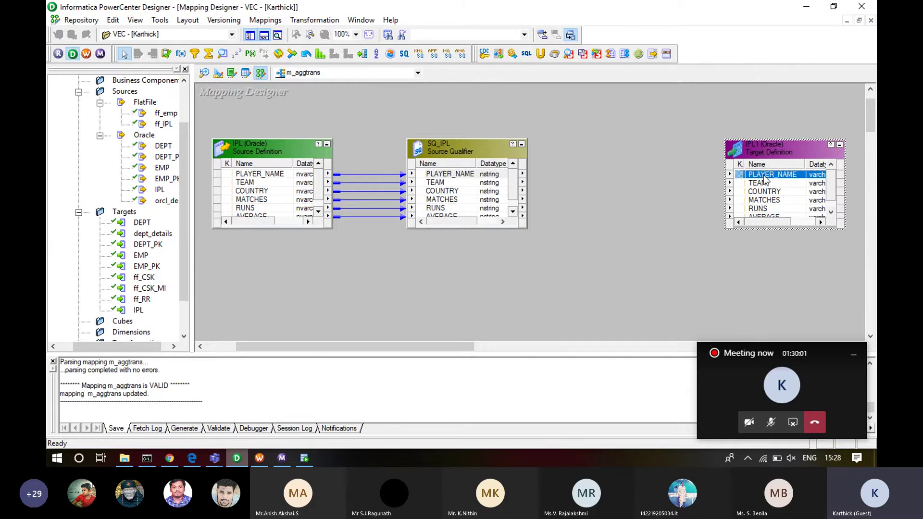
pyautogui.click(217, 73)
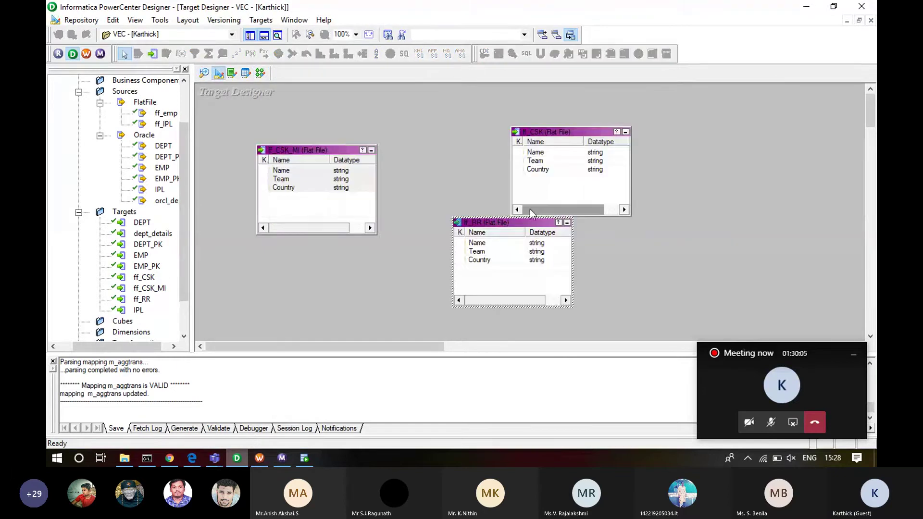
pyautogui.moveTo(281, 187); pyautogui.dragTo(290, 175)
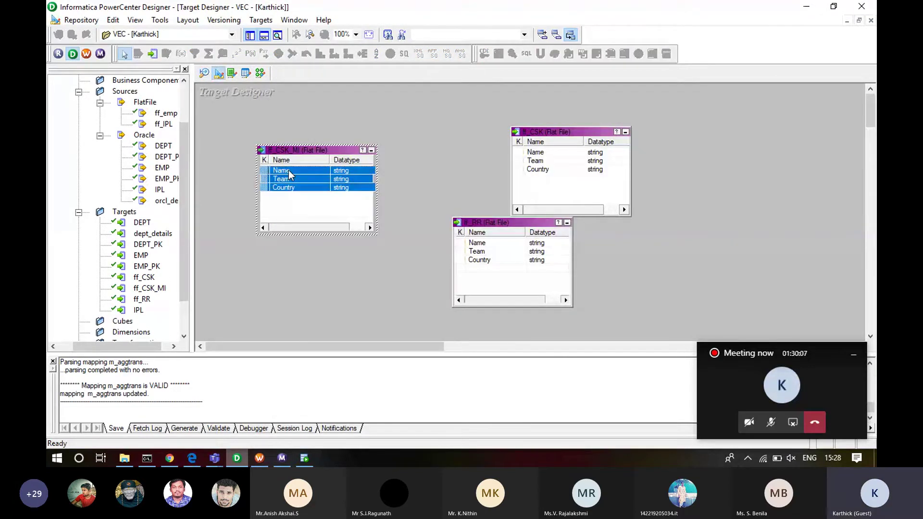
pyautogui.click(288, 171)
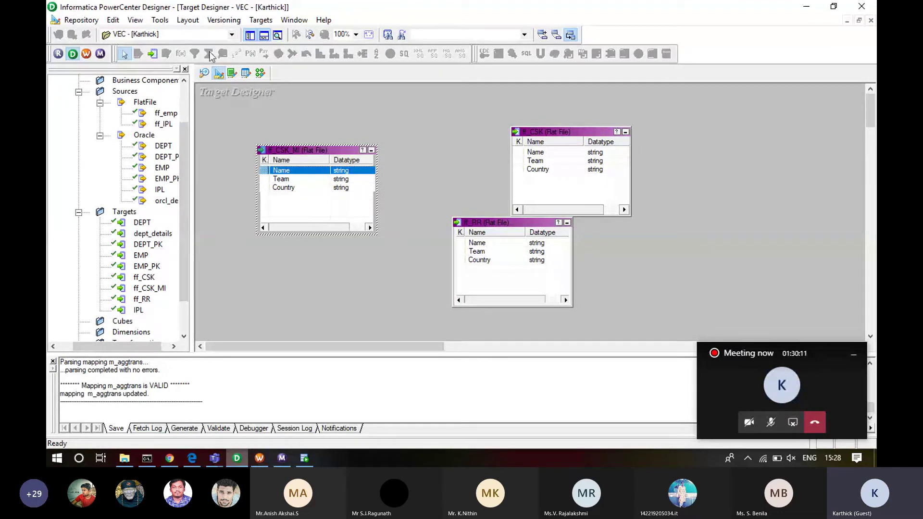
pyautogui.click(143, 310)
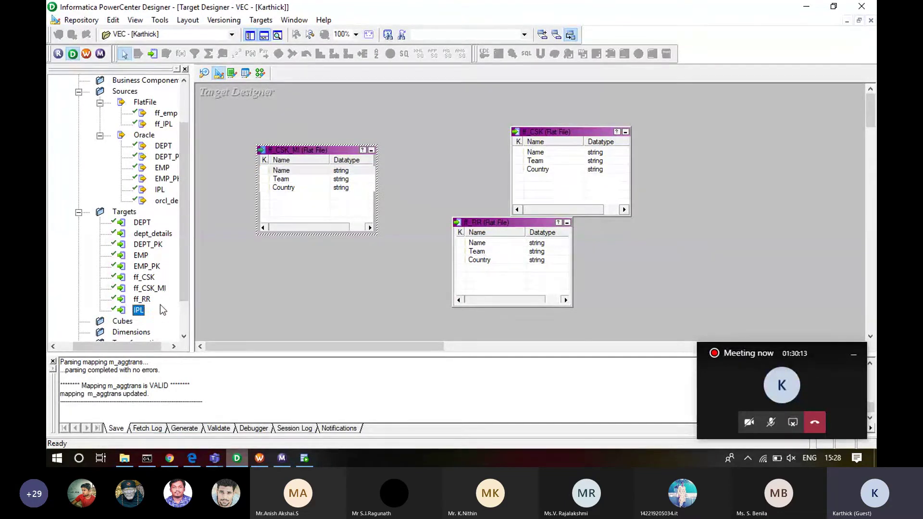
pyautogui.moveTo(160, 310); pyautogui.dragTo(296, 278)
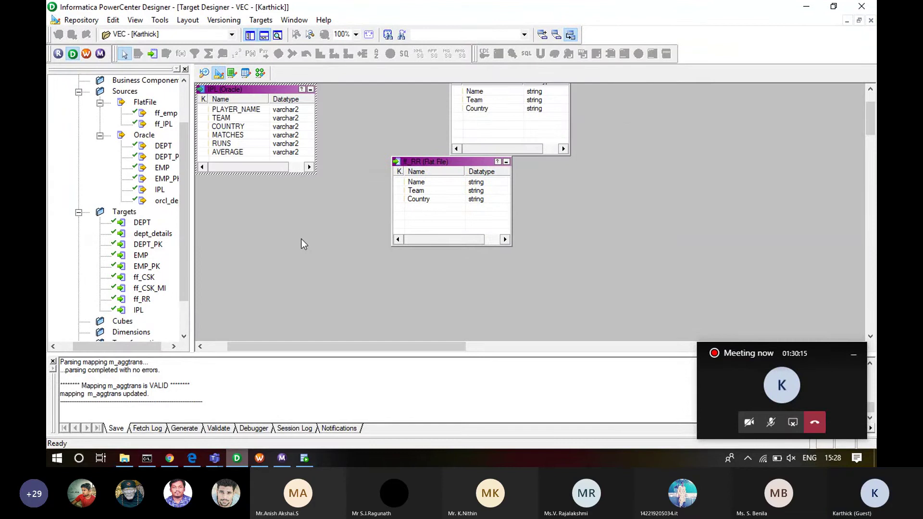
# - Set PLAYER_NAME as the PRIMARY KEY of the IPL target table, apply it and recheck the column definitions
pyautogui.click(241, 110)
pyautogui.doubleClick(242, 110)
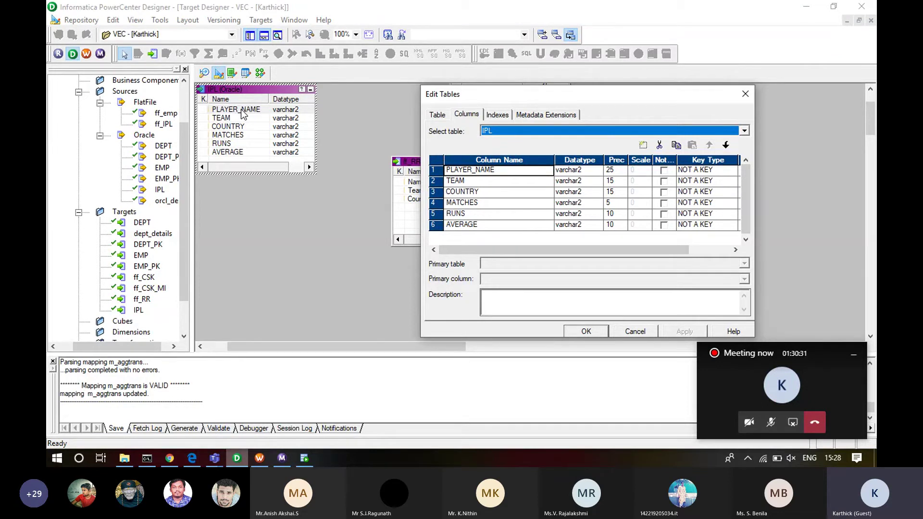
pyautogui.click(734, 171)
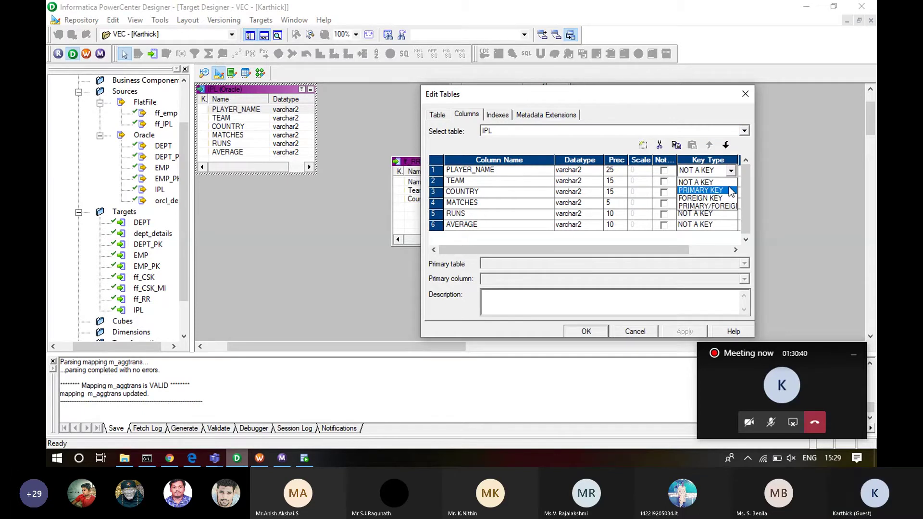
pyautogui.click(730, 191)
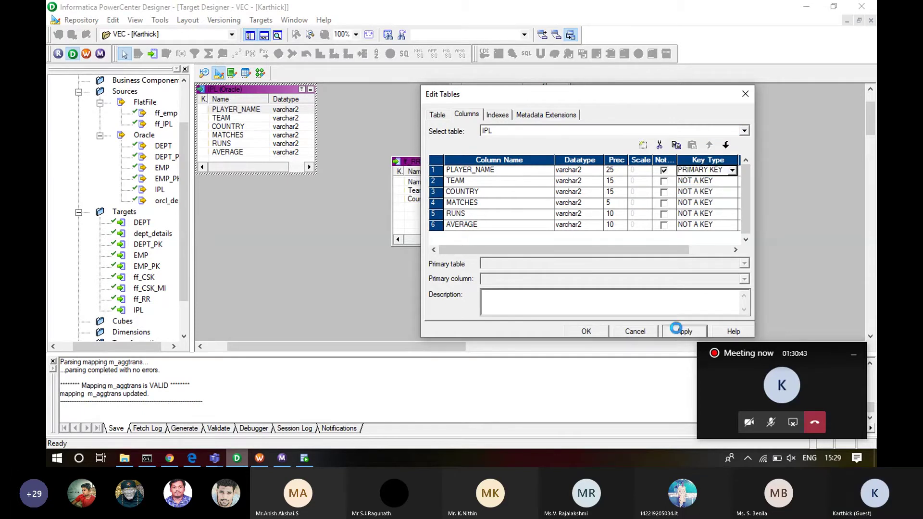
pyautogui.click(599, 333)
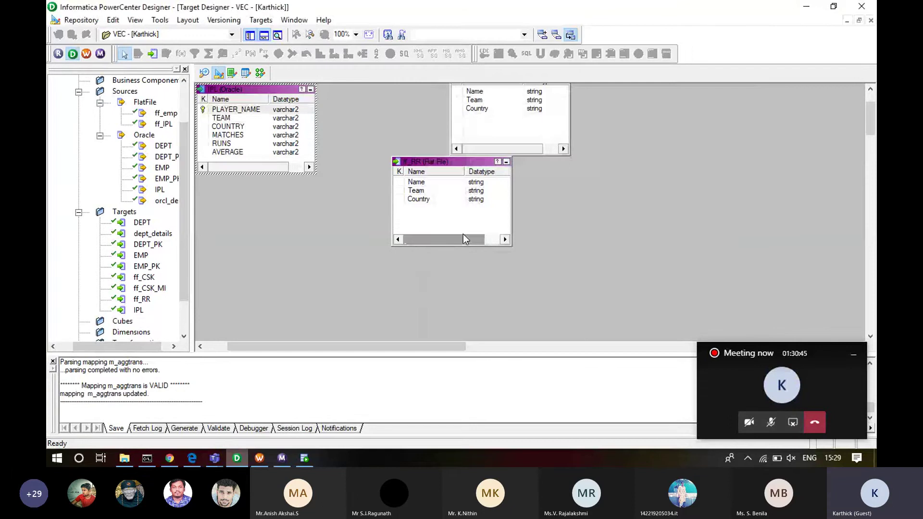
pyautogui.doubleClick(247, 150)
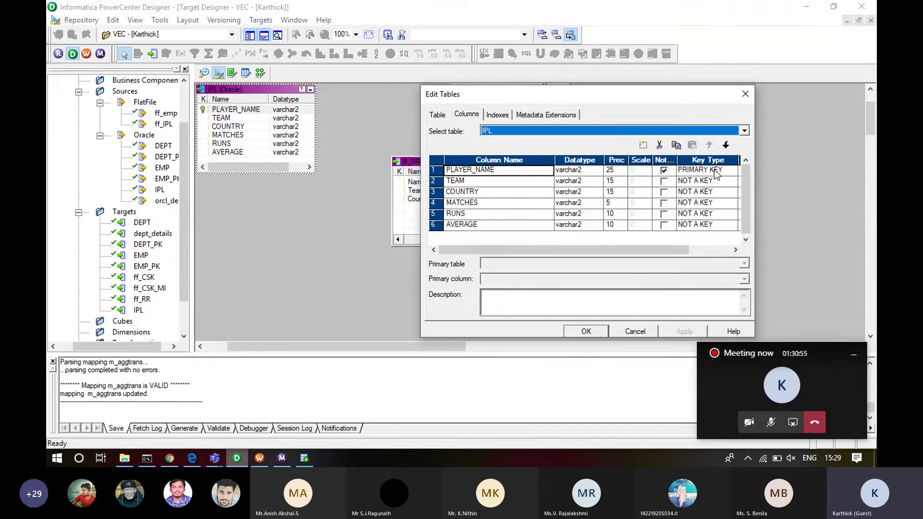
pyautogui.click(586, 335)
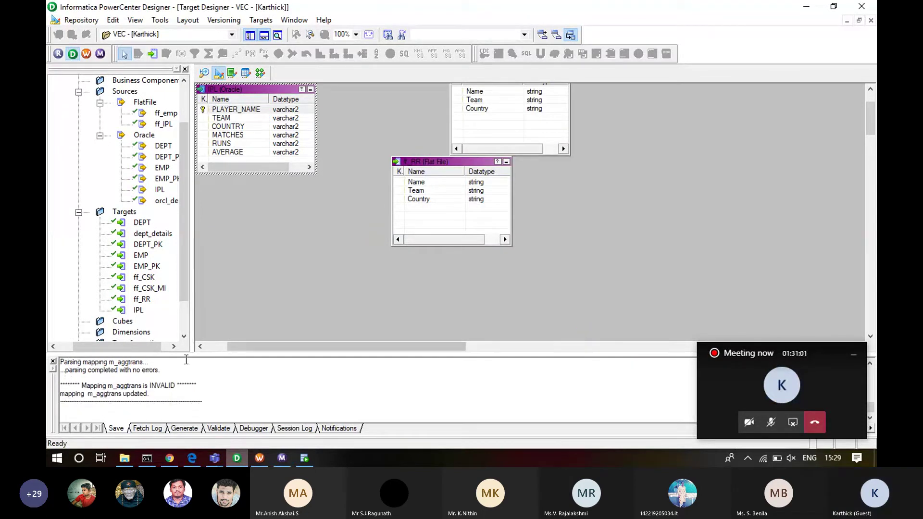
# - In the Mapping Designer, create an Update Strategy transformation named upd_Team and place it between SQ_IPL and the IPL target
pyautogui.click(263, 73)
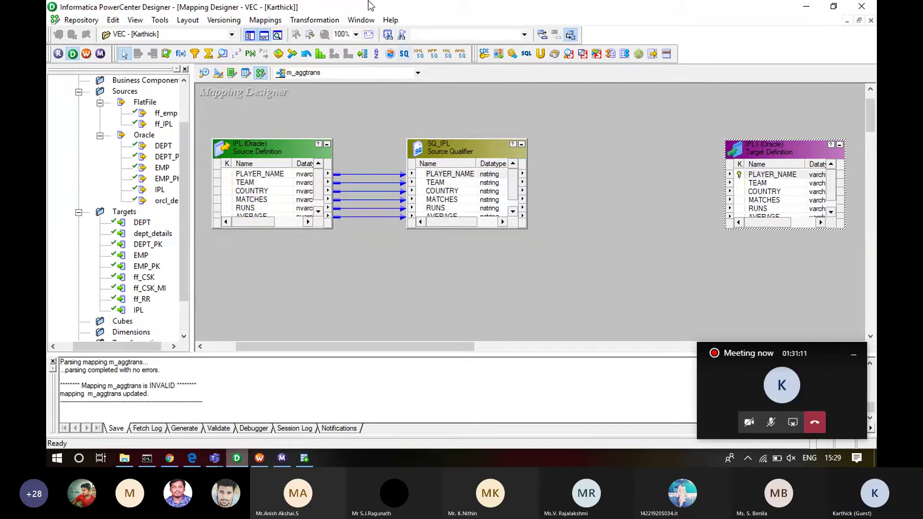
pyautogui.click(329, 21)
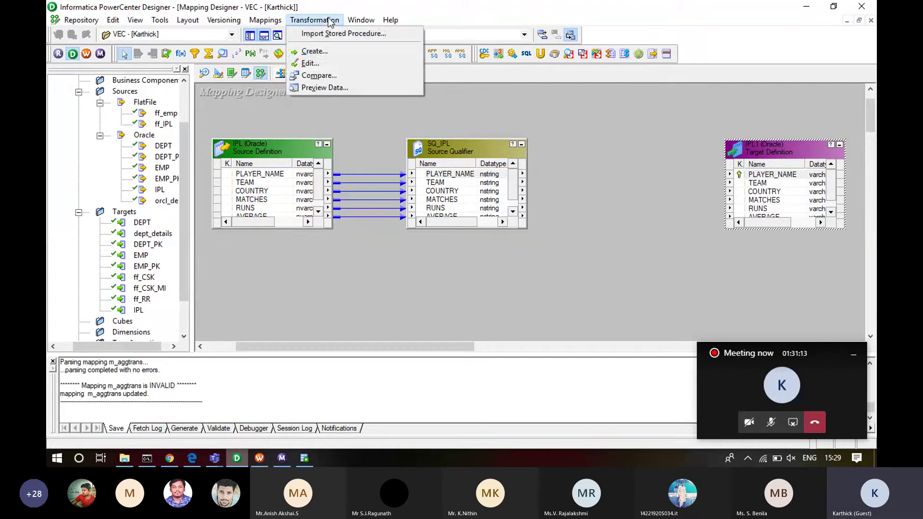
pyautogui.click(336, 51)
pyautogui.click(561, 206)
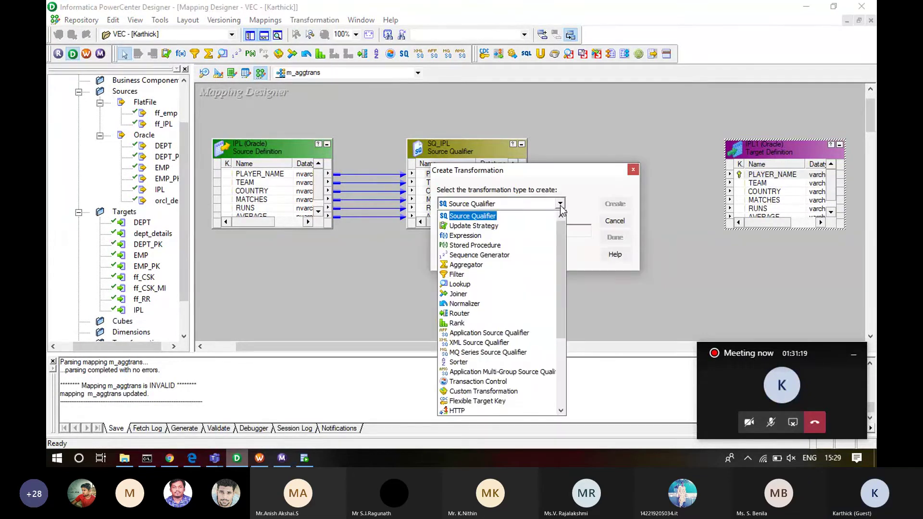
pyautogui.scroll(-1, 560, 205)
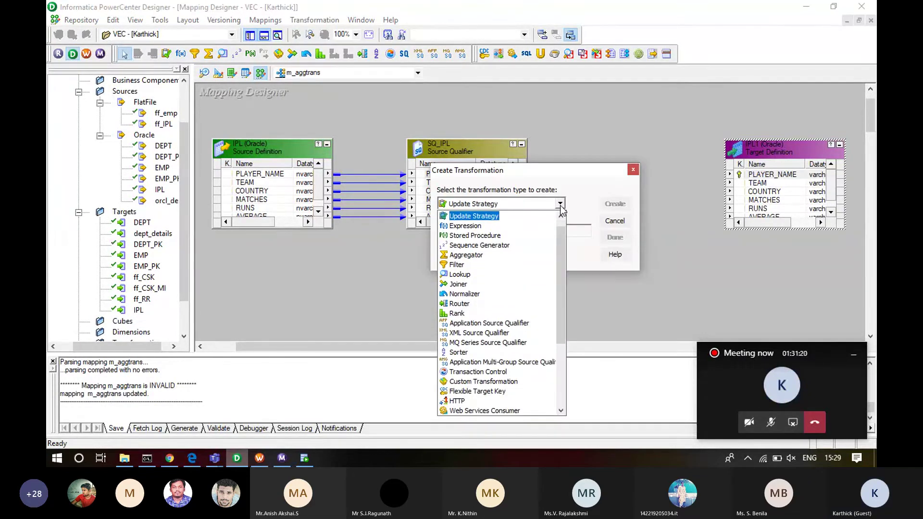
pyautogui.press('Return')
pyautogui.click(486, 224)
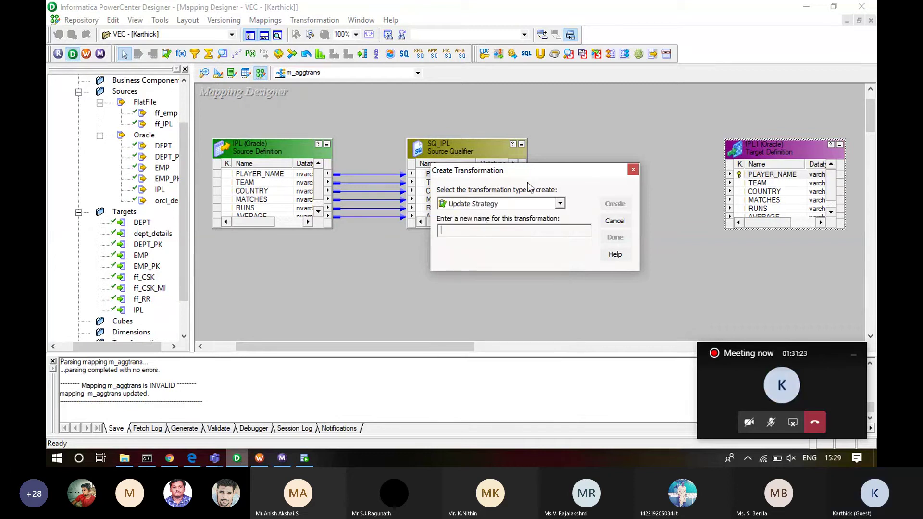
pyautogui.moveTo(534, 172); pyautogui.dragTo(616, 131)
pyautogui.write('upd')
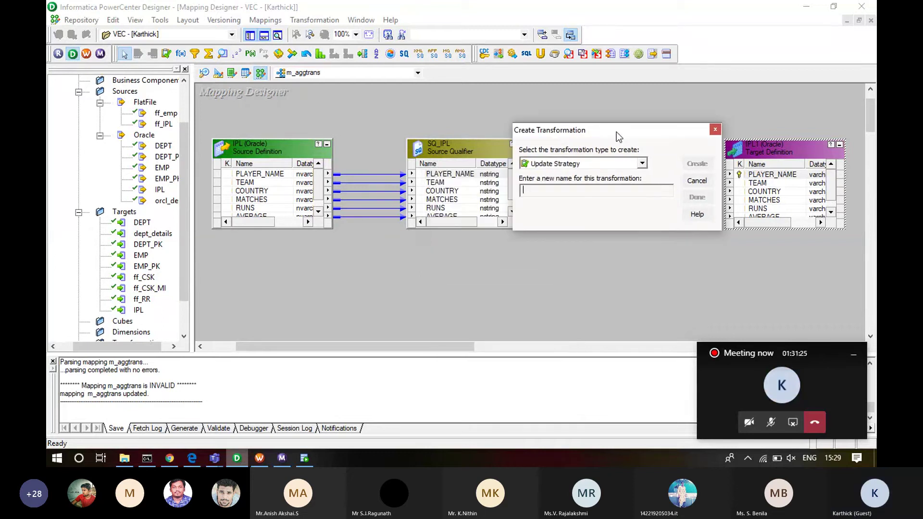
pyautogui.write('_Team')
pyautogui.click(697, 163)
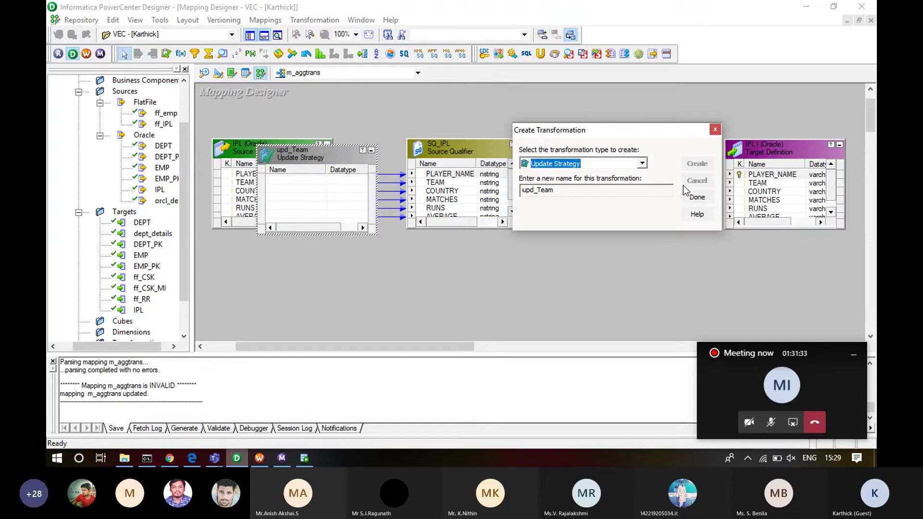
pyautogui.click(692, 196)
pyautogui.moveTo(318, 155); pyautogui.dragTo(632, 150)
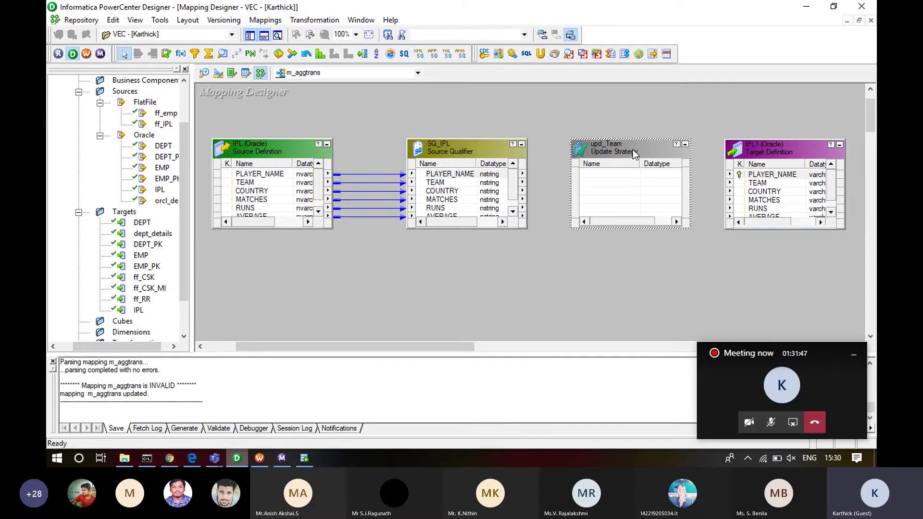
# - Copy the PLAYER_NAME, TEAM and COUNTRY ports from SQ_IPL into upd_Team as linked ports
pyautogui.keyDown('shift'); pyautogui.click(459, 190); pyautogui.keyUp('shift')
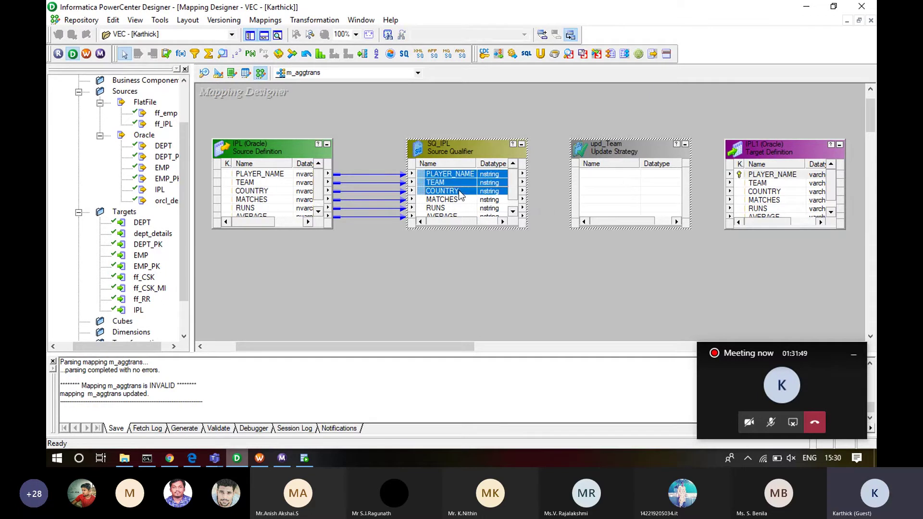
pyautogui.moveTo(459, 189); pyautogui.dragTo(594, 172)
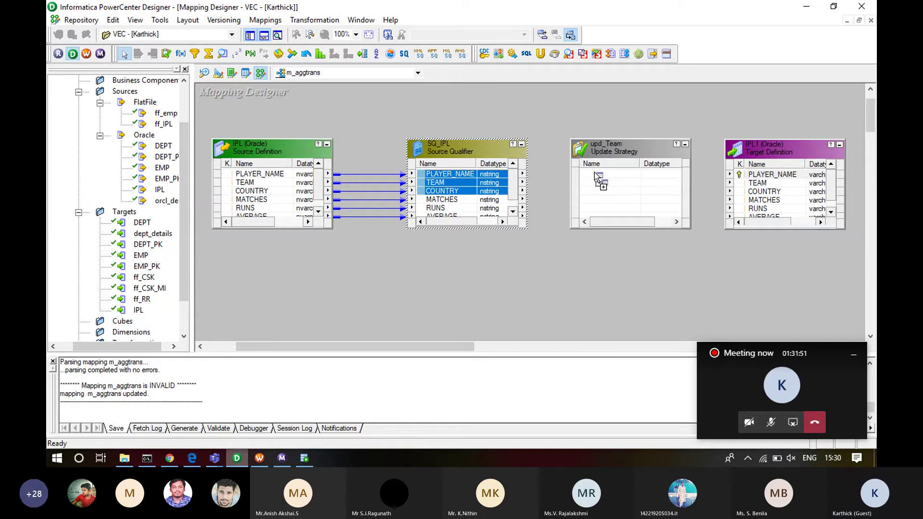
pyautogui.moveTo(597, 176); pyautogui.dragTo(596, 176)
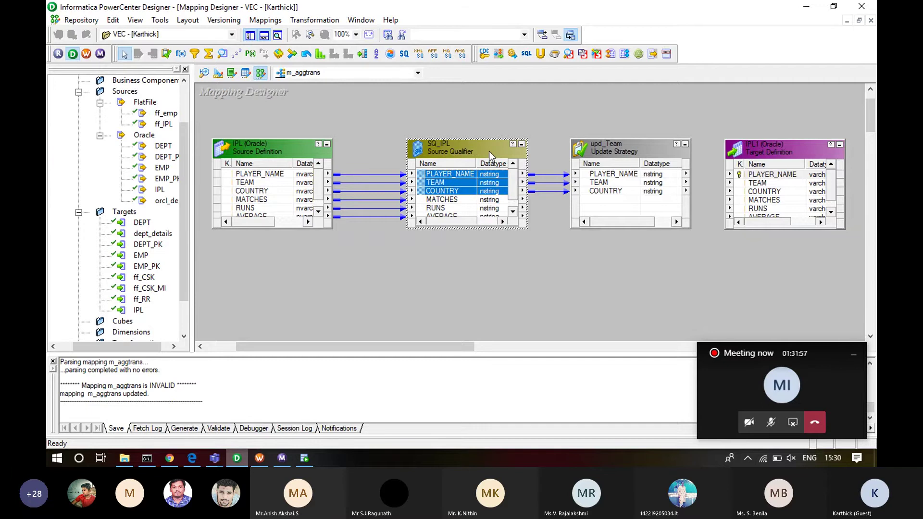
# - Move upd_Team and the IPL target farther from SQ_IPL and delete the three links between SQ_IPL and upd_Team
pyautogui.moveTo(618, 154); pyautogui.dragTo(660, 157)
pyautogui.moveTo(768, 152); pyautogui.dragTo(839, 155)
pyautogui.moveTo(699, 163); pyautogui.dragTo(755, 165)
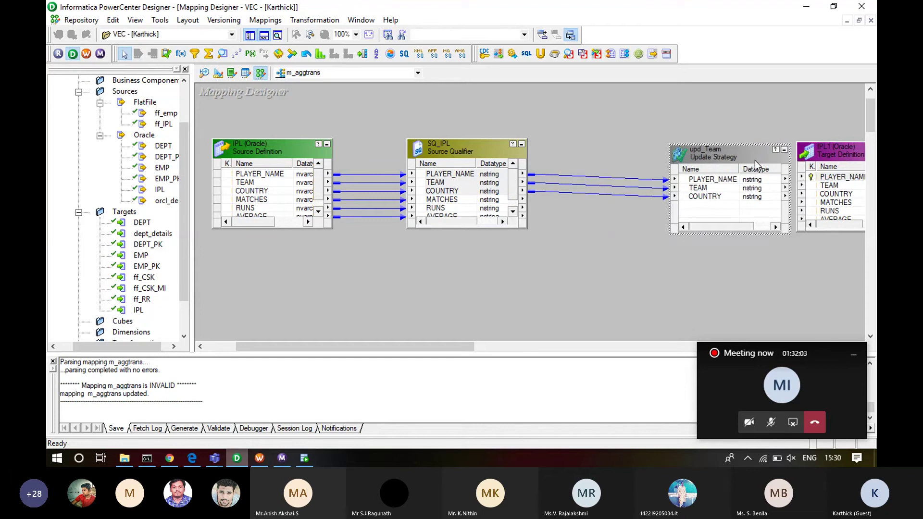
pyautogui.click(577, 176)
pyautogui.press('Delete')
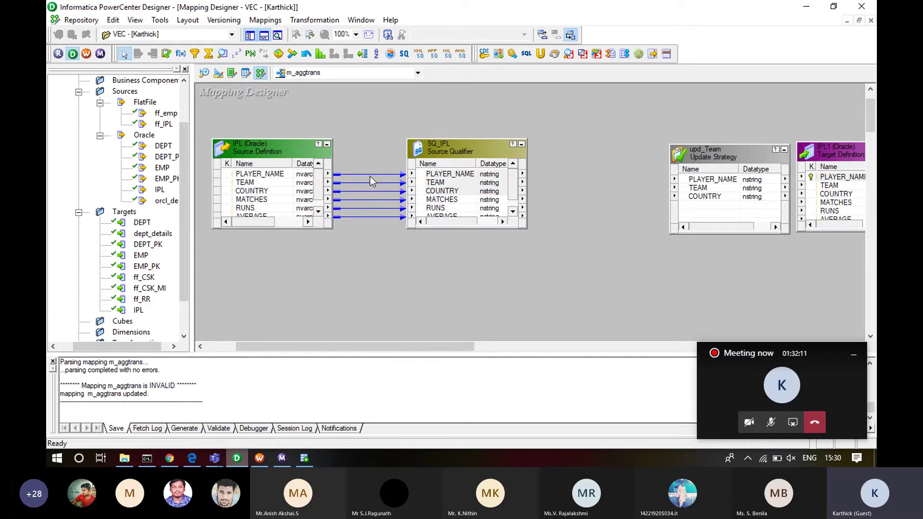
# - Create an Expression transformation named exp_updteam and place it between SQ_IPL and upd_Team
pyautogui.click(302, 22)
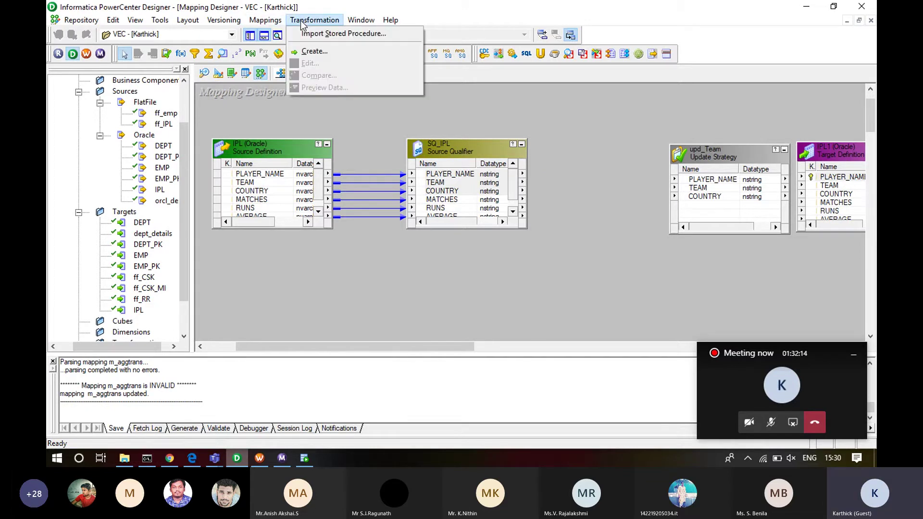
pyautogui.click(313, 51)
pyautogui.click(559, 203)
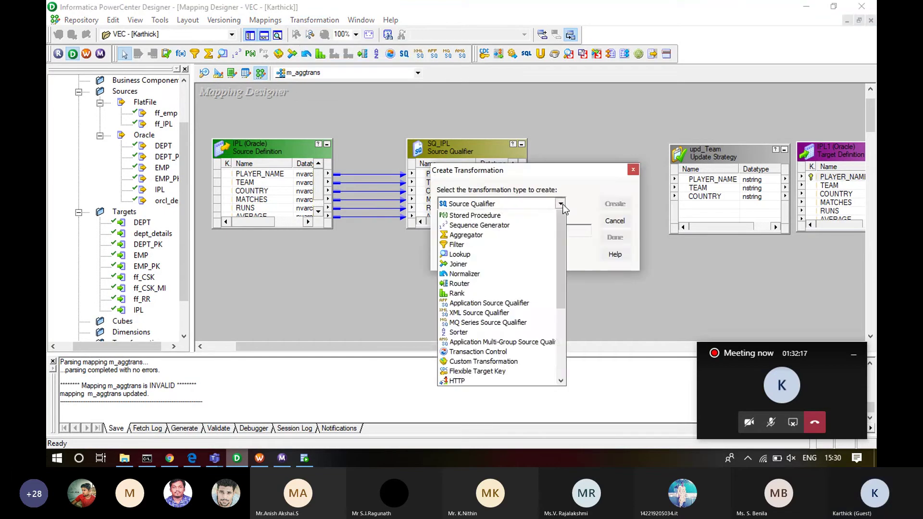
pyautogui.scroll(1, 522, 221)
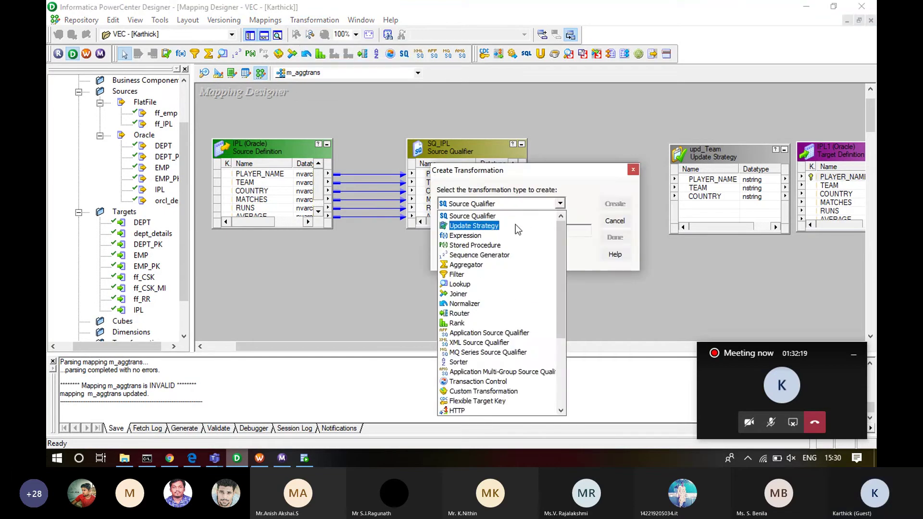
pyautogui.click(502, 236)
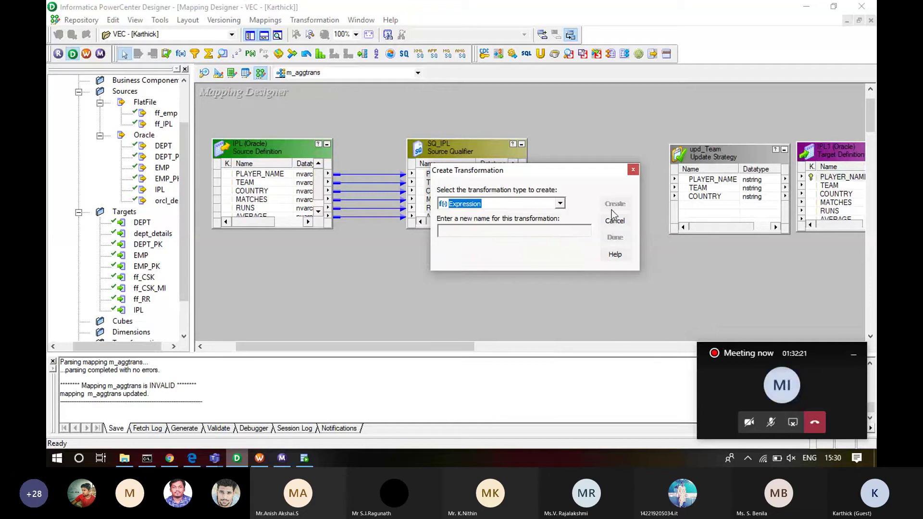
pyautogui.click(570, 230)
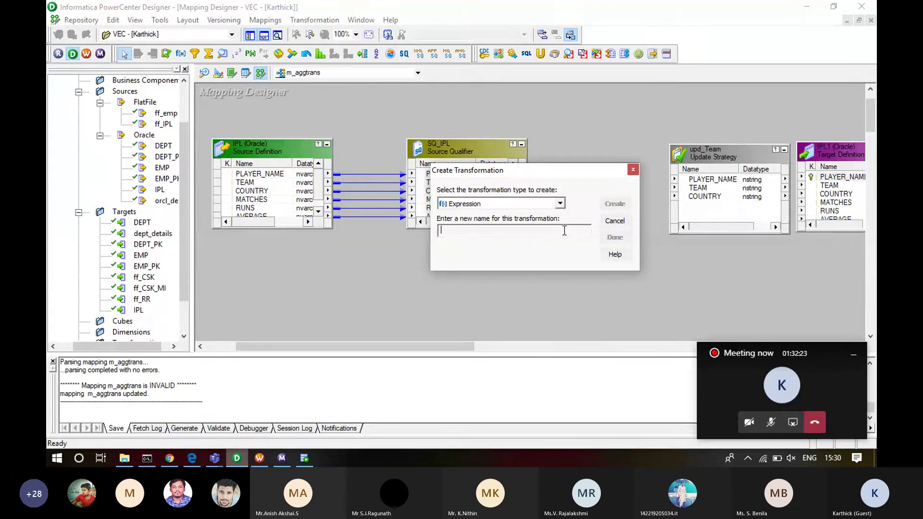
pyautogui.write('exp_updteam')
pyautogui.click(628, 207)
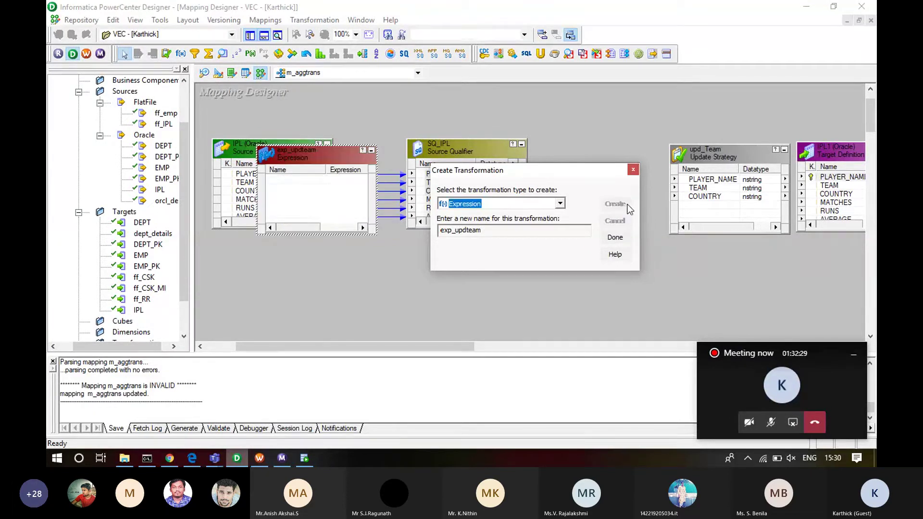
pyautogui.press('Return')
pyautogui.moveTo(318, 163); pyautogui.dragTo(610, 154)
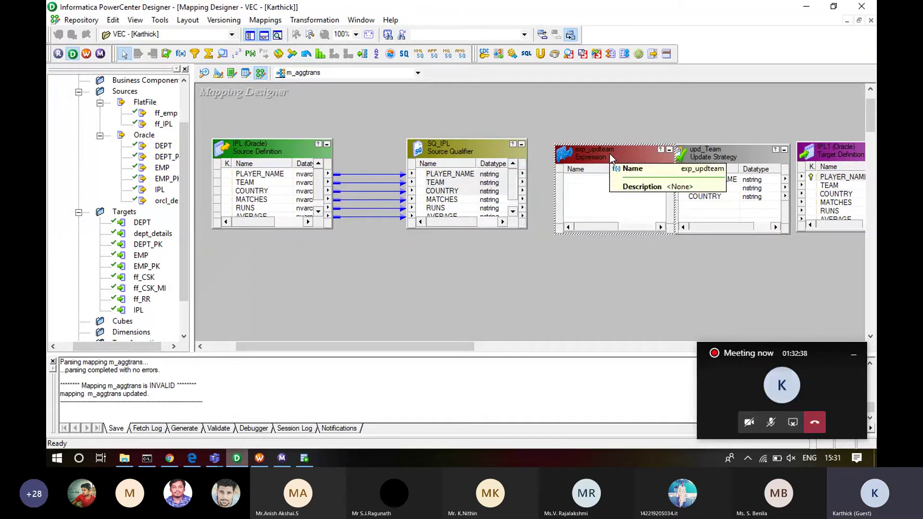
# - Copy the PLAYER_NAME, TEAM and COUNTRY ports from SQ_IPL into exp_updteam as linked ports and open exp_updteam's port definitions
pyautogui.moveTo(435, 173); pyautogui.dragTo(580, 174)
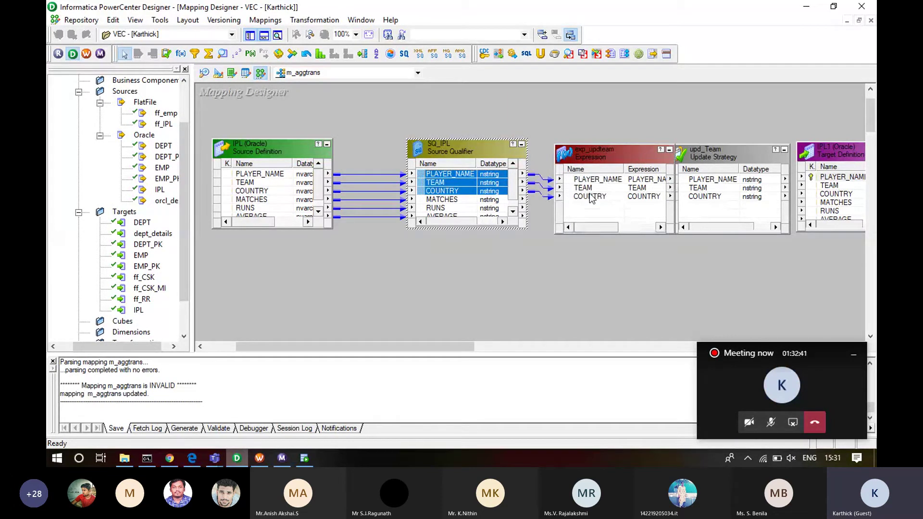
pyautogui.click(590, 194)
pyautogui.doubleClick(591, 198)
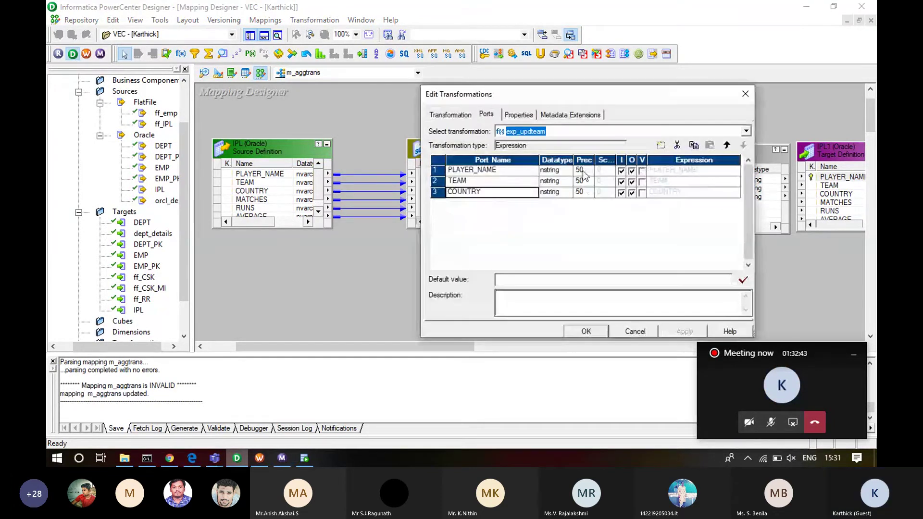
# - Add a new port named Upd_Country to the exp_updteam Expression transformation
pyautogui.click(661, 146)
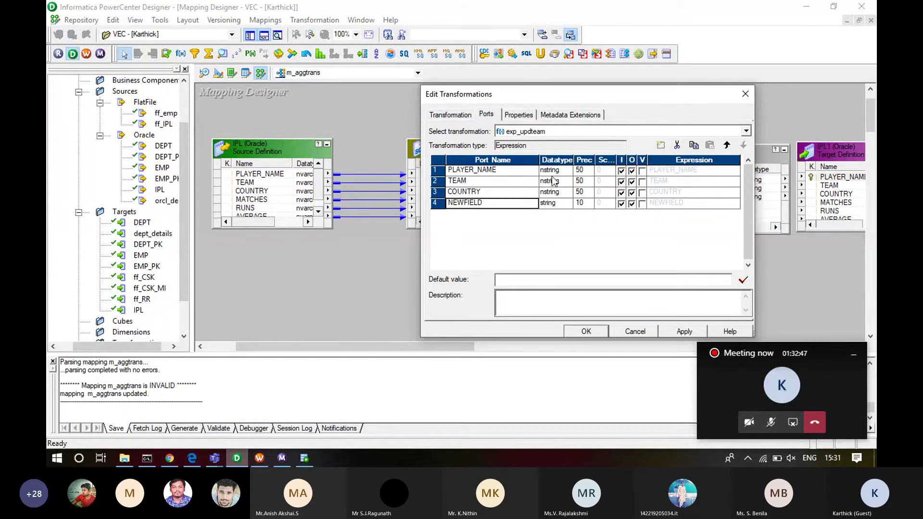
pyautogui.click(490, 206)
pyautogui.write('Upd')
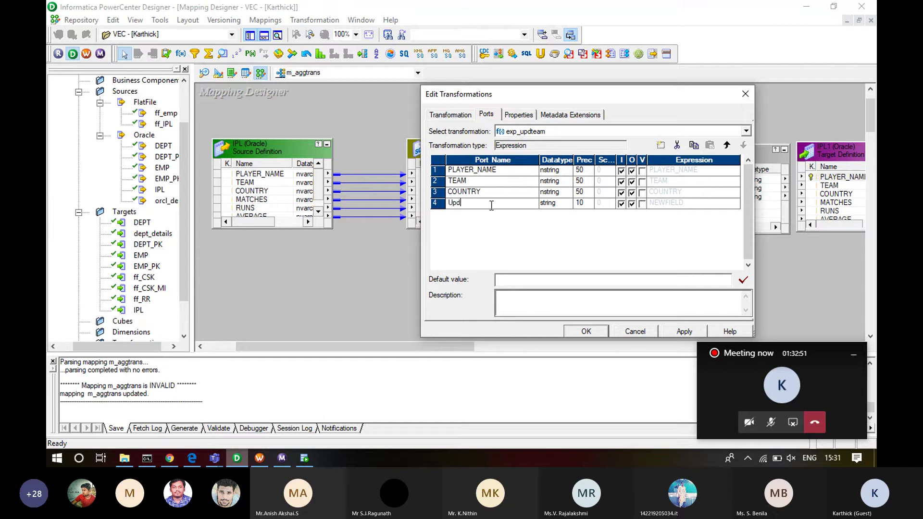
pyautogui.write('_C')
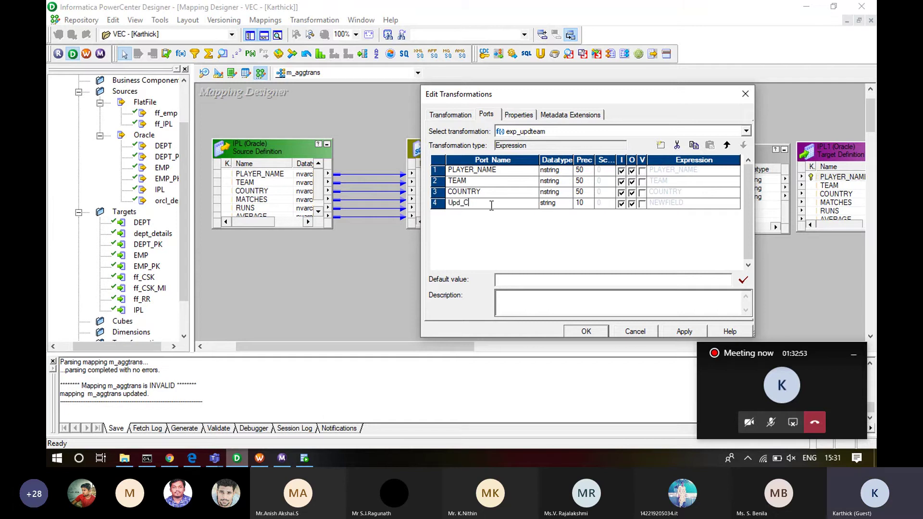
pyautogui.write('ountry')
# - Set the Upd_Country port's datatype to nstring and its precision to 20
pyautogui.click(553, 203)
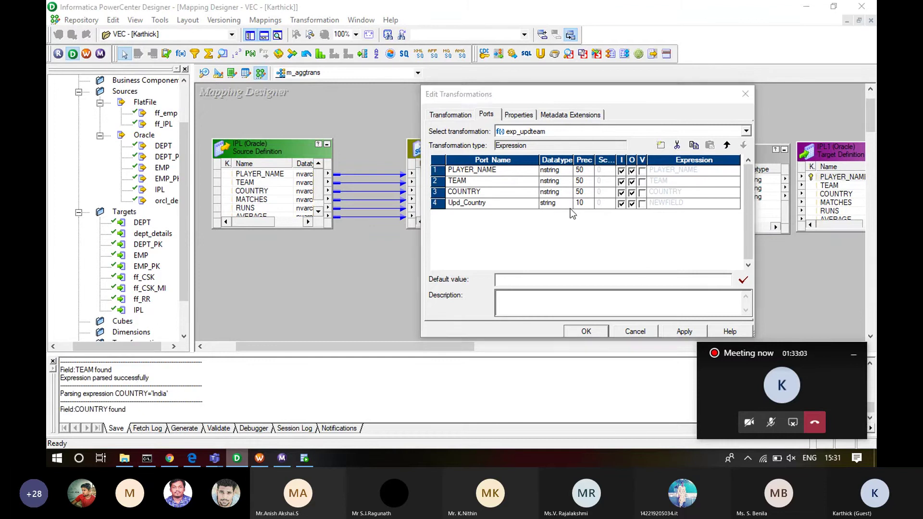
pyautogui.click(568, 203)
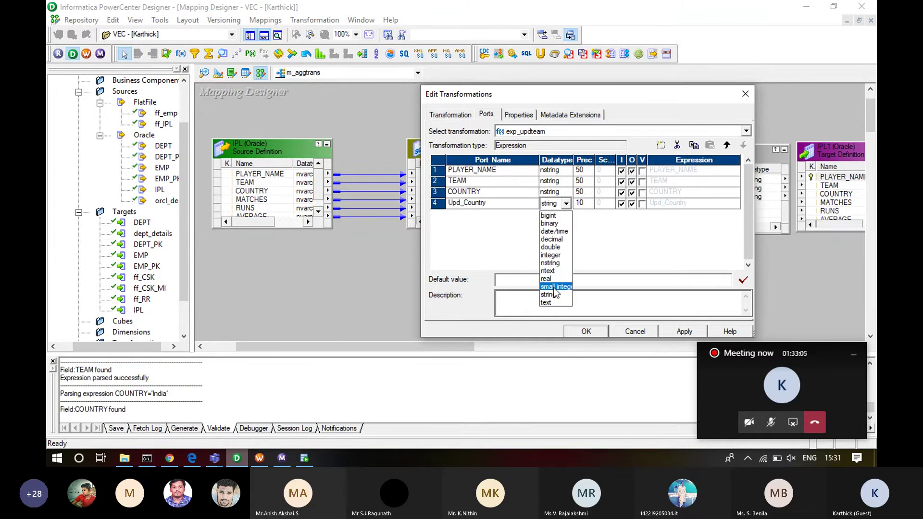
pyautogui.press('Up')
pyautogui.press('Up')
pyautogui.press('Up')
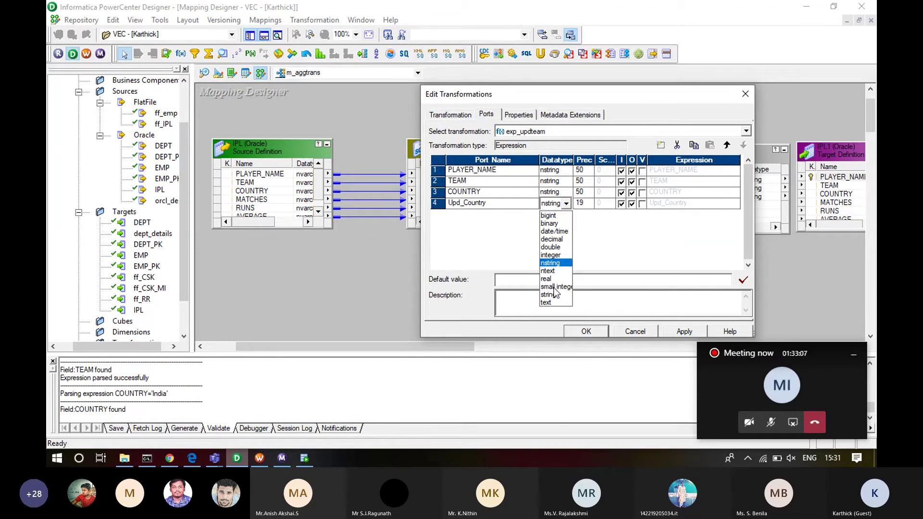
pyautogui.press('Return')
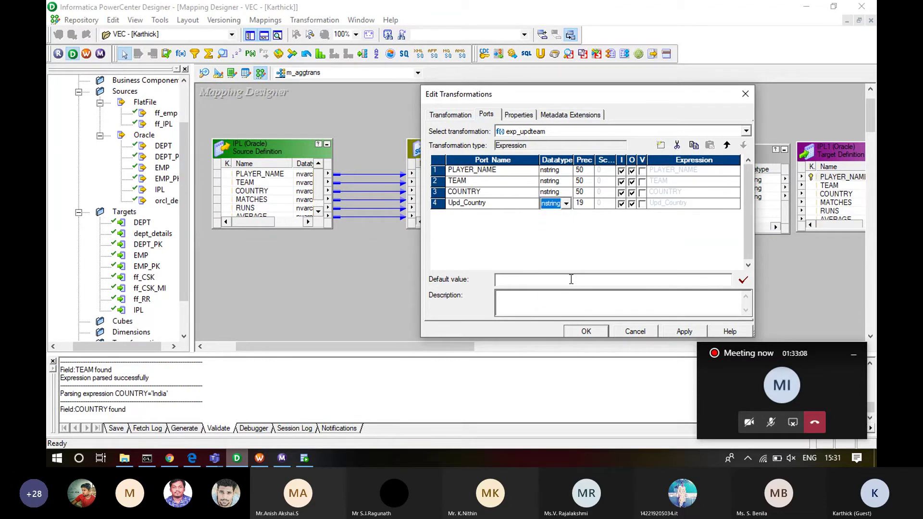
pyautogui.click(586, 201)
pyautogui.click(586, 201)
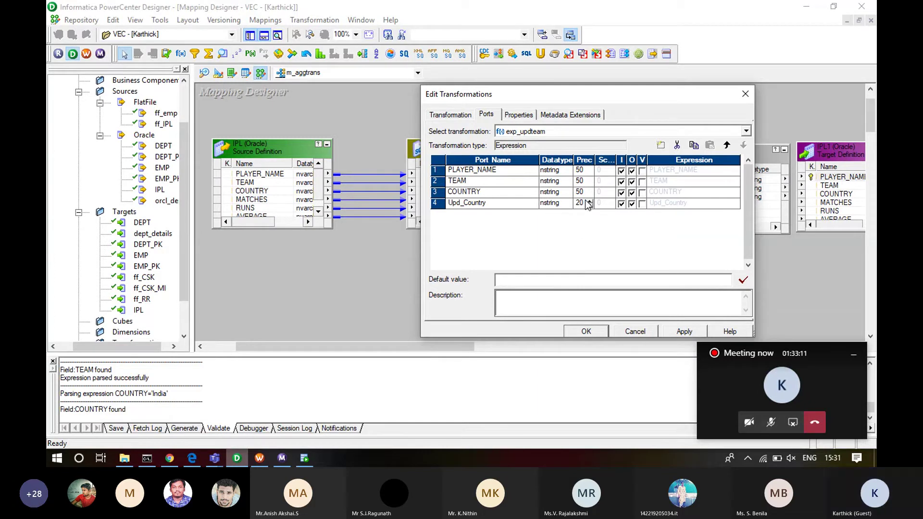
# - Set the Upd_Country port's precision to 50 and make it an output-only port in exp_updteam
pyautogui.press('BackSpace')
pyautogui.press('BackSpace')
pyautogui.write('50')
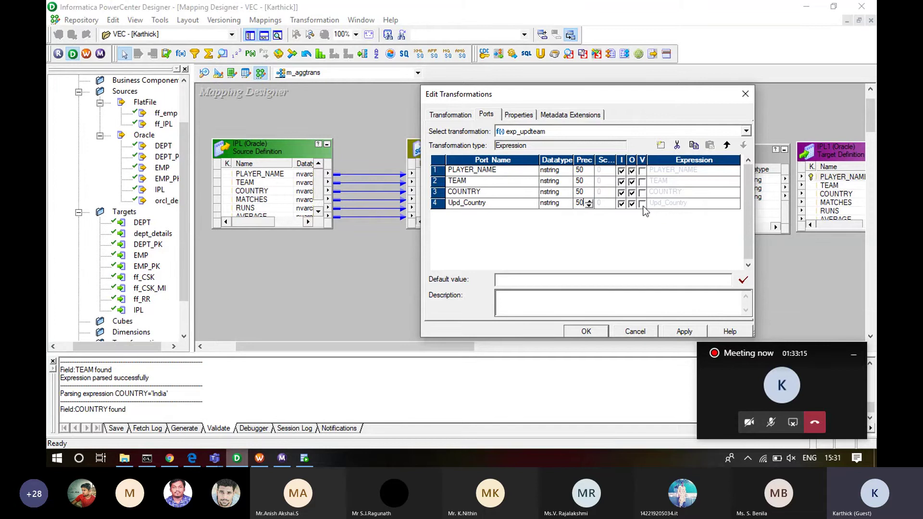
pyautogui.click(620, 205)
# - Open the Upd_Country port's expression and replace its default formula with an opening single quote
pyautogui.click(705, 206)
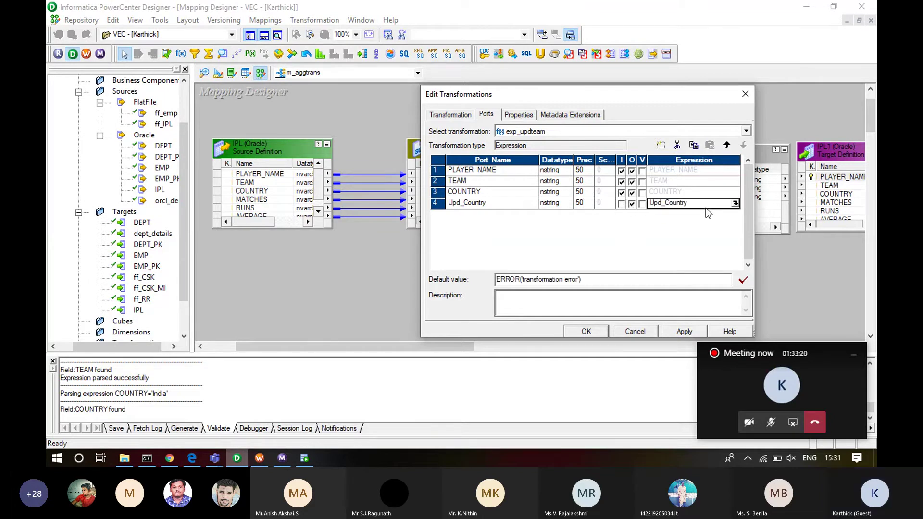
pyautogui.click(734, 202)
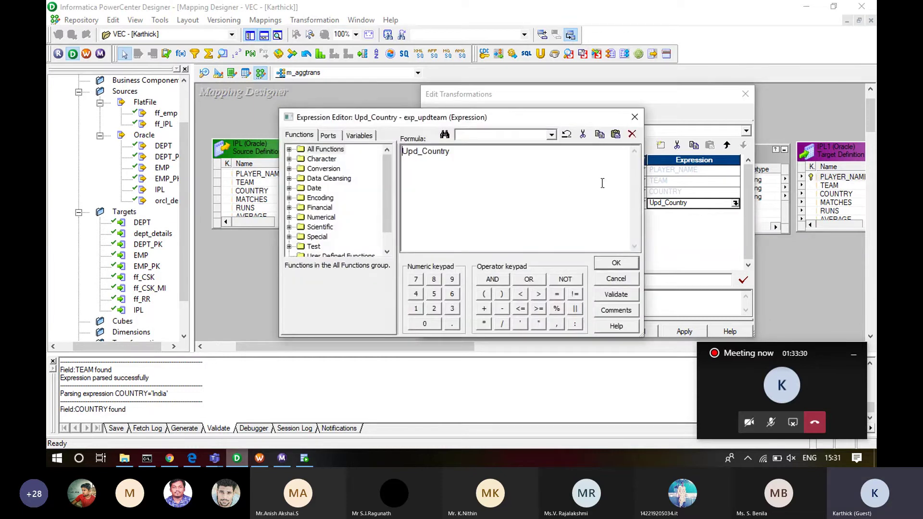
pyautogui.moveTo(566, 170); pyautogui.dragTo(353, 155)
pyautogui.write("'")
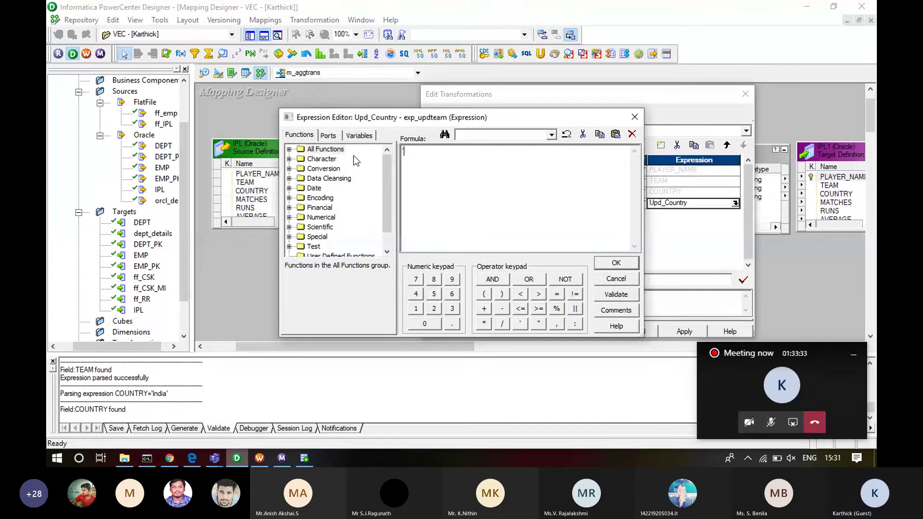
# - Switch to Oracle SQL Developer and examine how COUNTRY values are written in the first six rows of the IPL query result
pyautogui.click(303, 460)
pyautogui.click(347, 302)
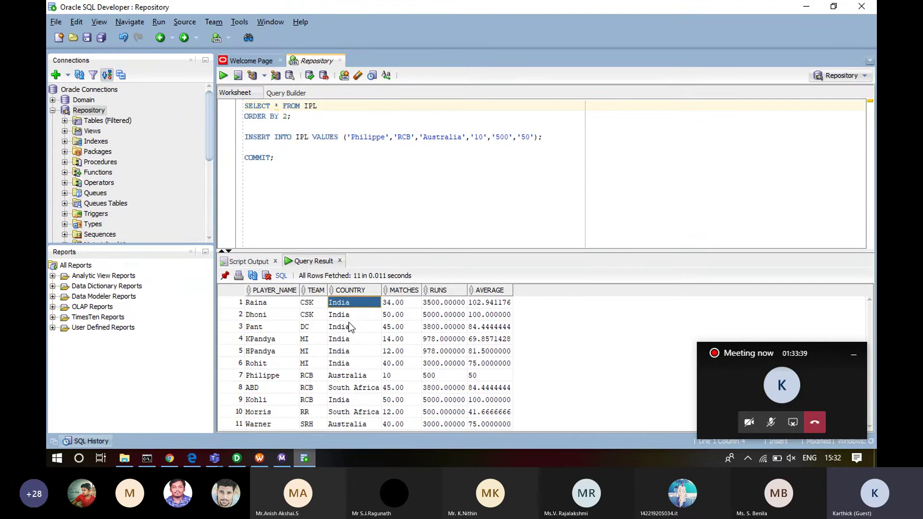
pyautogui.press('Down')
pyautogui.press('Down')
pyautogui.press('Down')
pyautogui.press('Down')
pyautogui.press('Down')
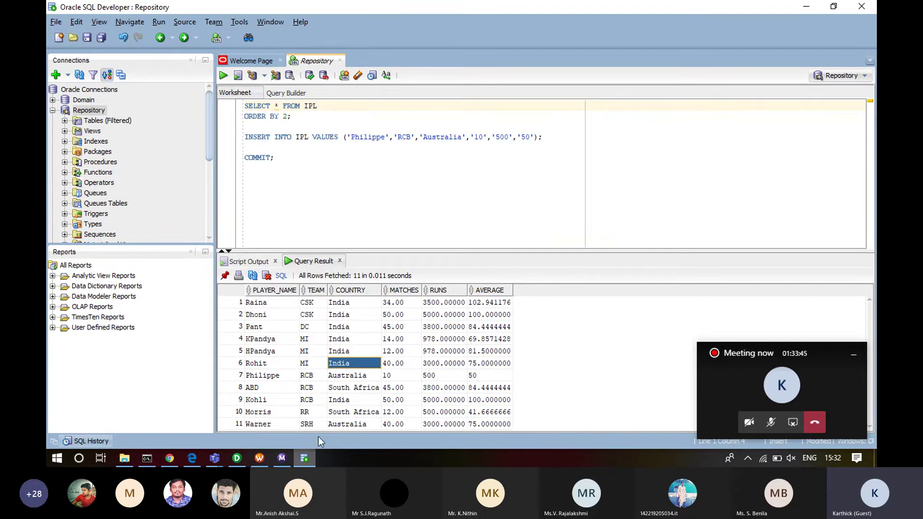
# - Switch back to Informatica PowerCenter Designer, complete the Upd_Country formula as 'INDIA', validate it and apply the changes to exp_updteam
pyautogui.click(236, 458)
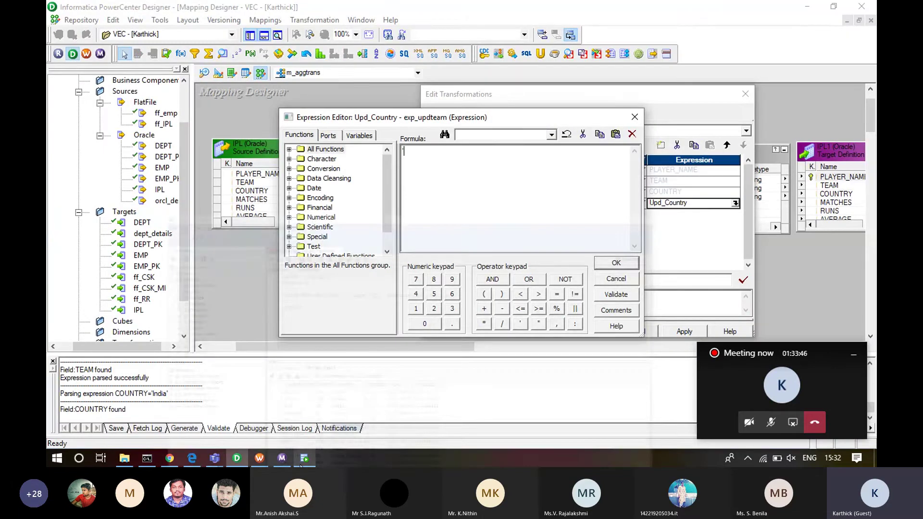
pyautogui.write('INDI')
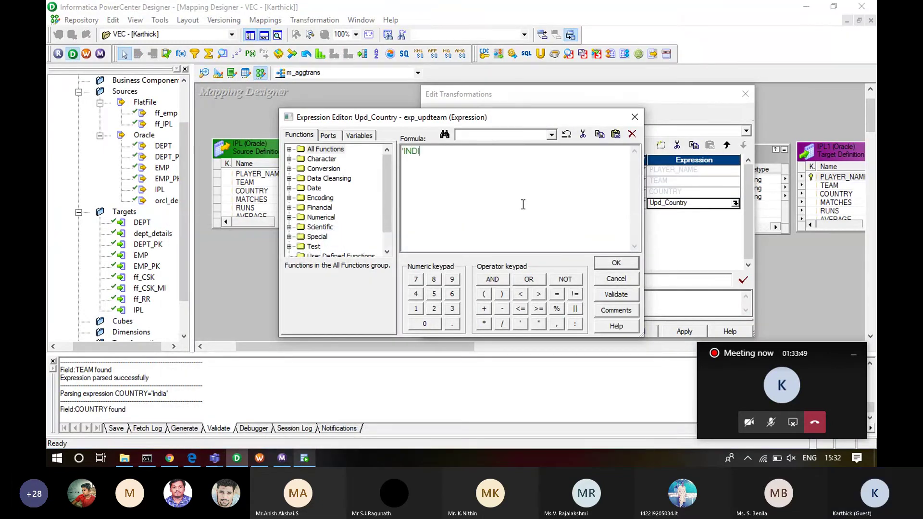
pyautogui.write("A'")
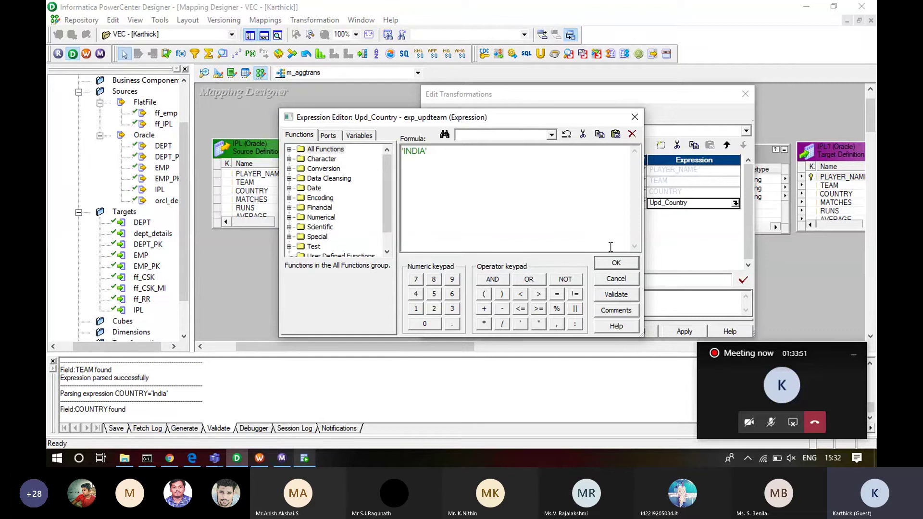
pyautogui.click(612, 295)
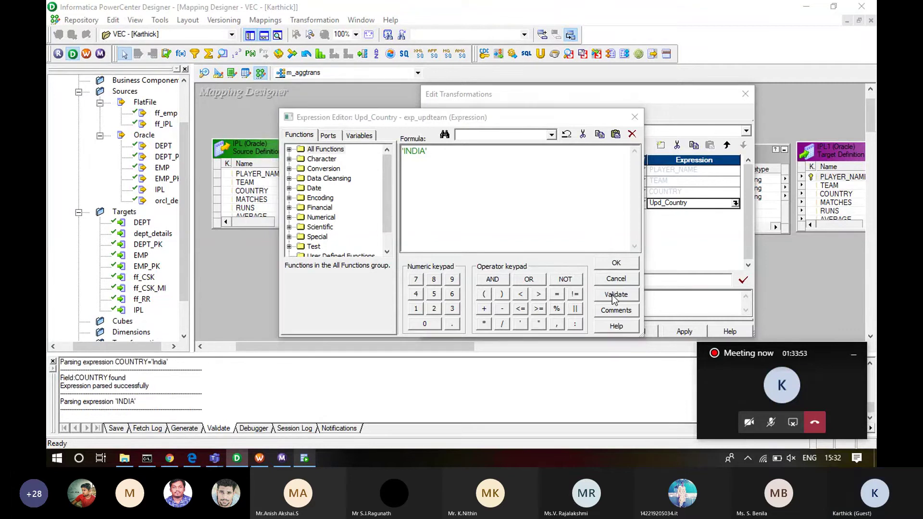
pyautogui.press('Return')
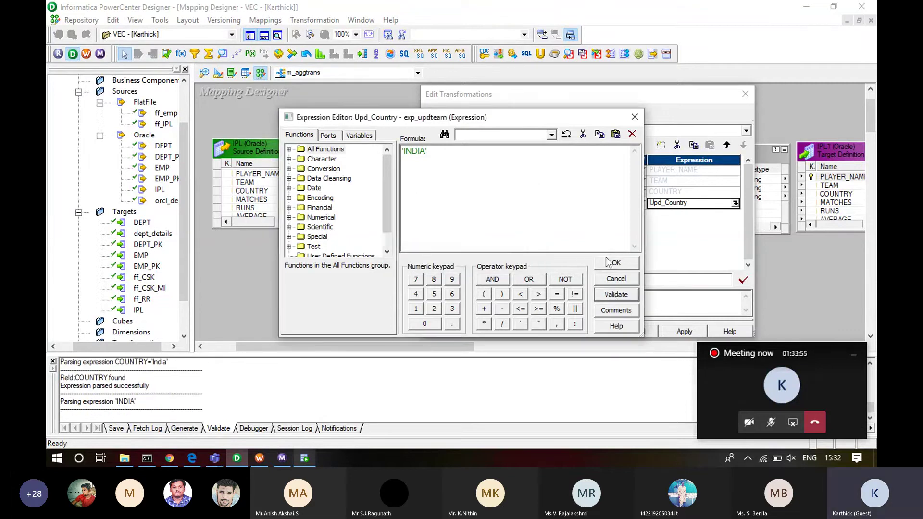
pyautogui.click(616, 264)
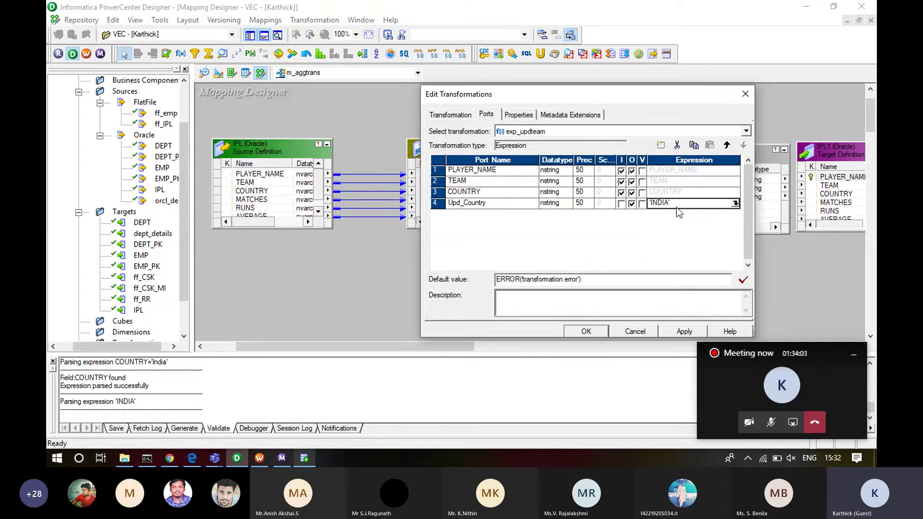
pyautogui.click(679, 330)
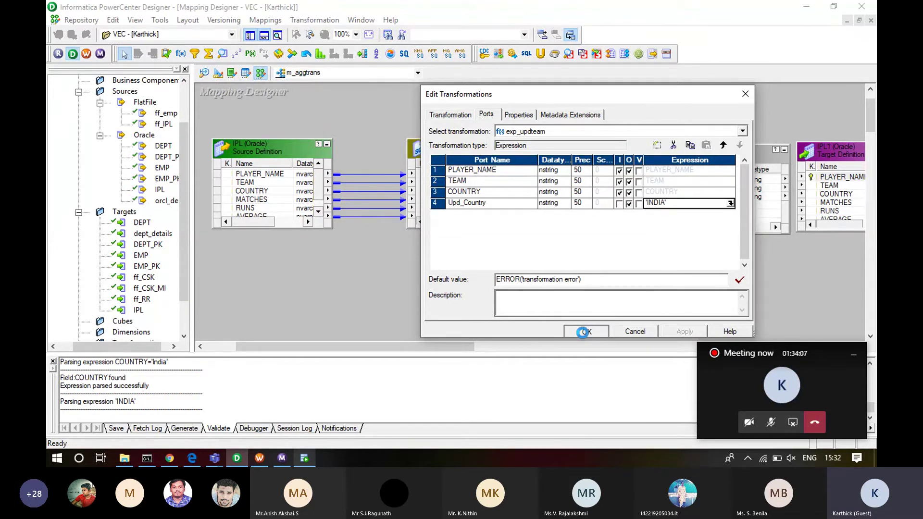
pyautogui.click(583, 332)
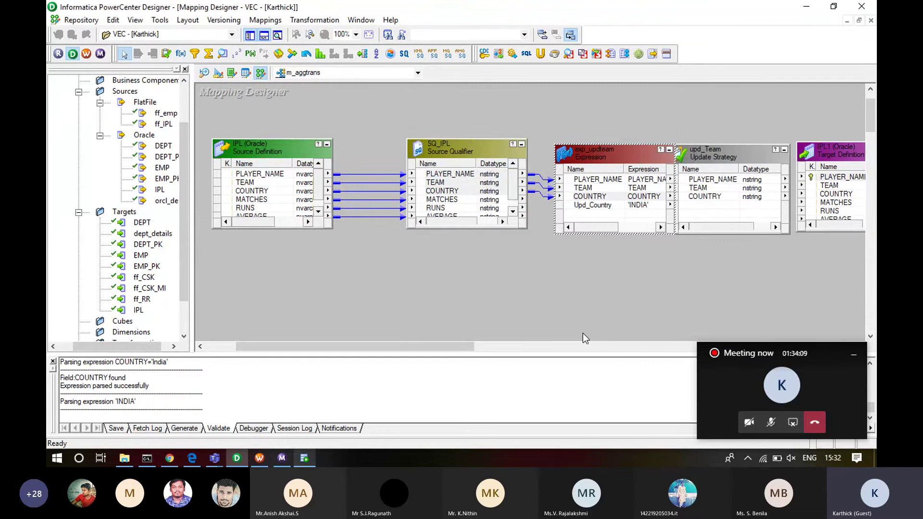
# - Set the source filter of the SQ_IPL source qualifier to IPL.COUNTRY='India'
pyautogui.doubleClick(481, 154)
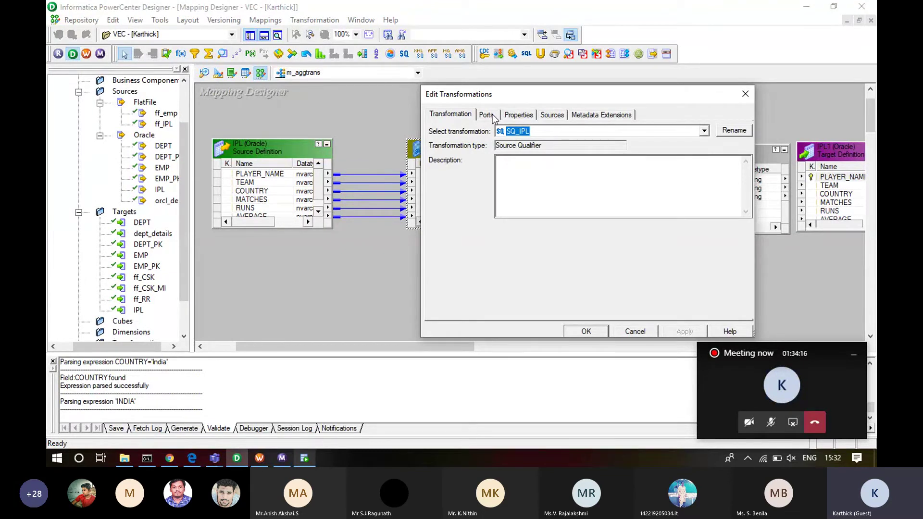
pyautogui.click(506, 117)
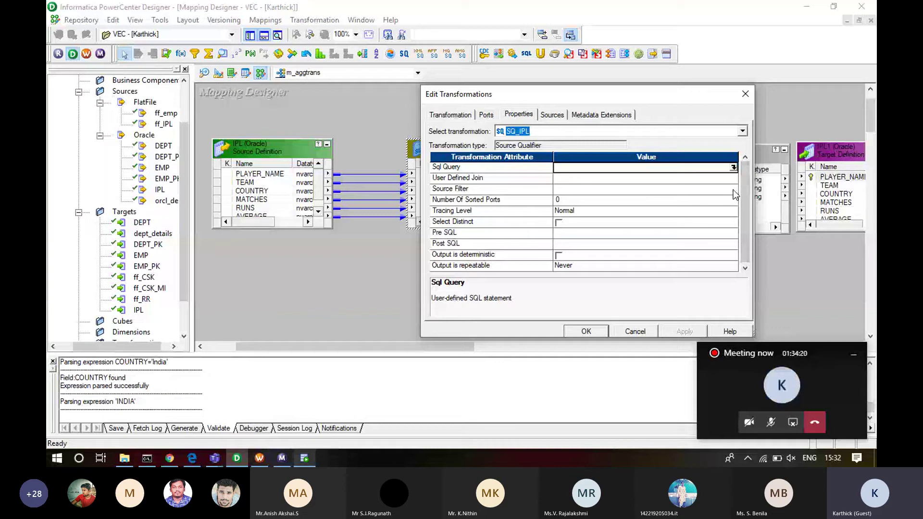
pyautogui.click(733, 168)
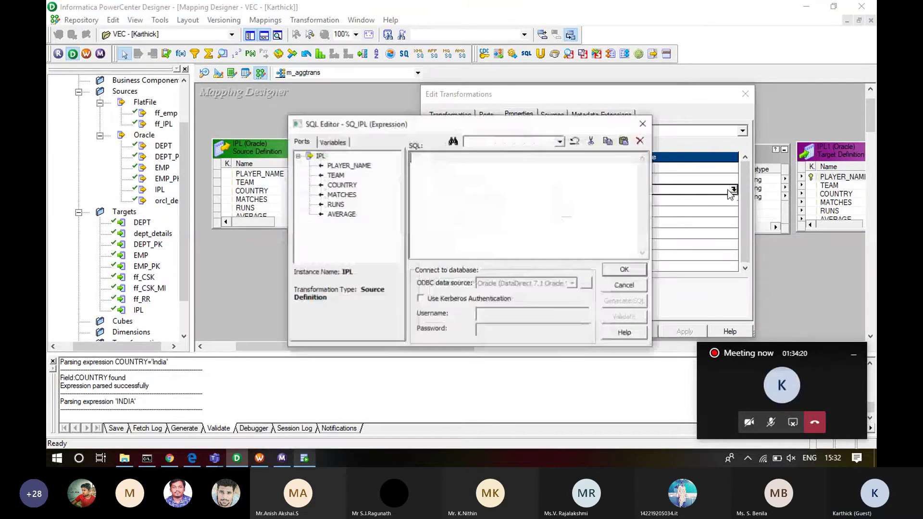
pyautogui.doubleClick(339, 185)
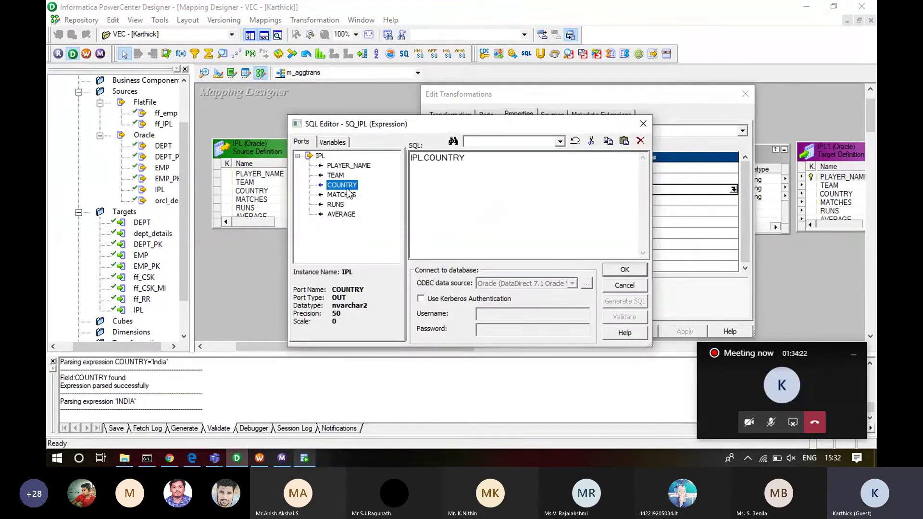
pyautogui.click(517, 205)
pyautogui.write('=')
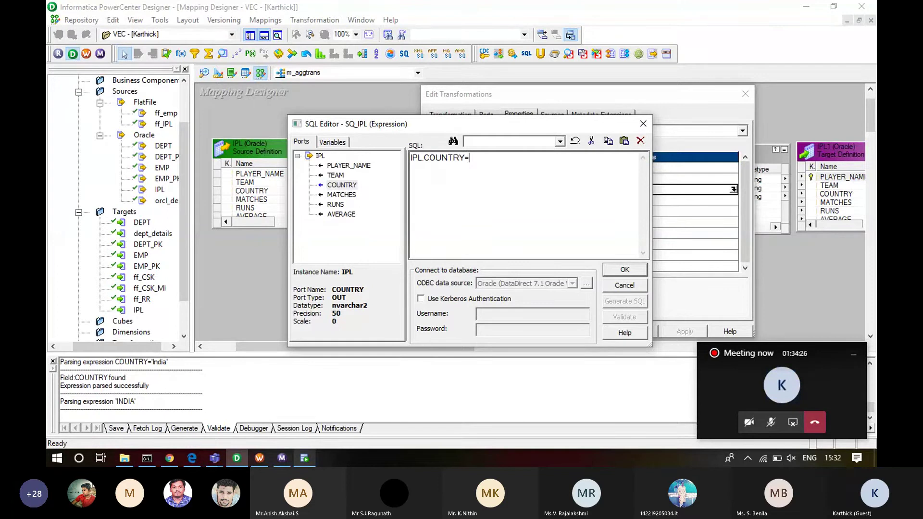
pyautogui.write("'Ind")
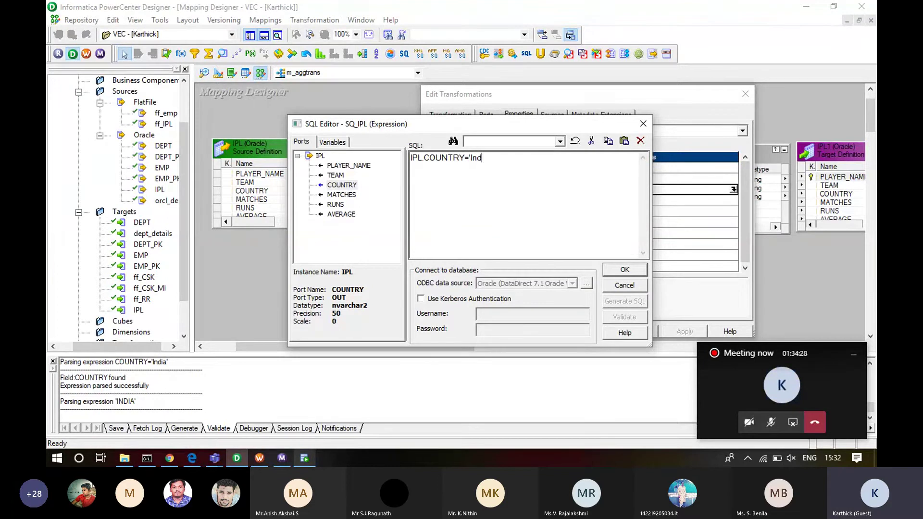
pyautogui.write("ia'")
pyautogui.click(625, 270)
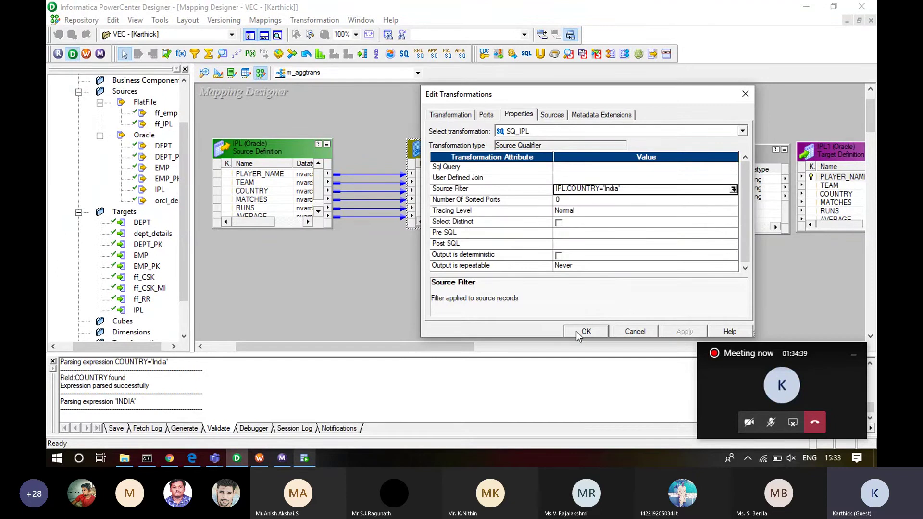
pyautogui.click(581, 331)
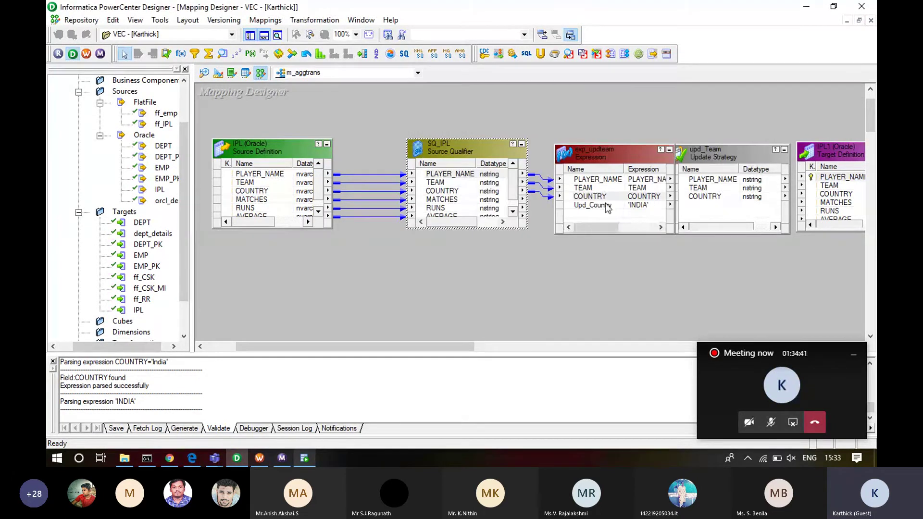
# - Move the upd_Team update strategy clear of exp_updteam and link PLAYER_NAME, TEAM and Upd_Country to its PLAYER_NAME, TEAM and COUNTRY ports
pyautogui.moveTo(713, 150); pyautogui.dragTo(757, 138)
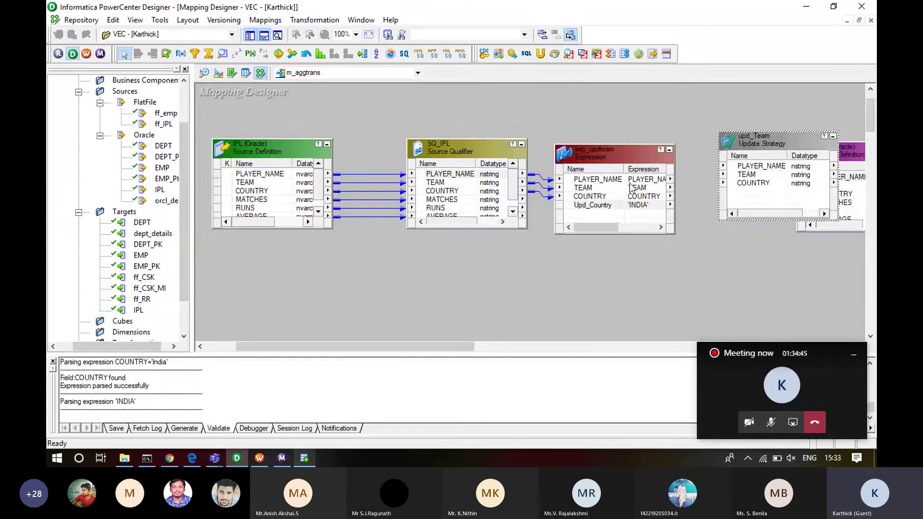
pyautogui.click(610, 184)
pyautogui.moveTo(607, 180); pyautogui.dragTo(729, 169)
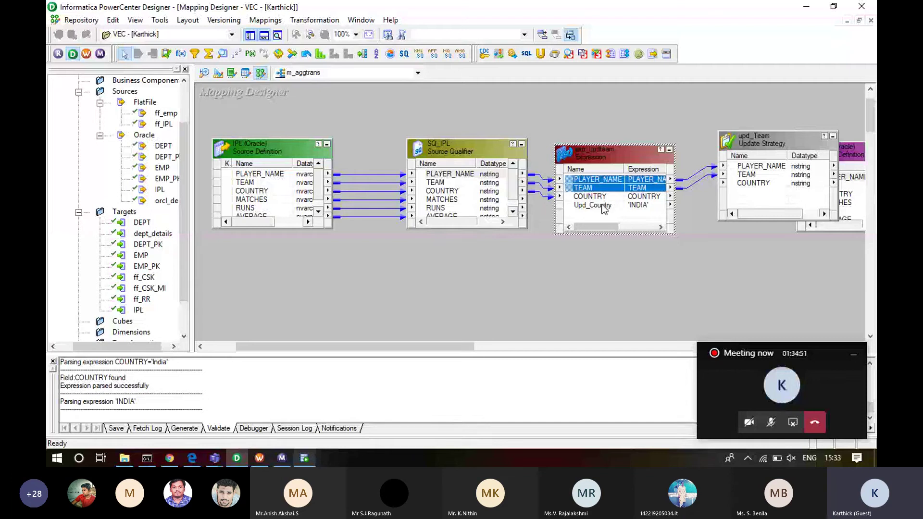
pyautogui.moveTo(602, 207); pyautogui.dragTo(654, 264)
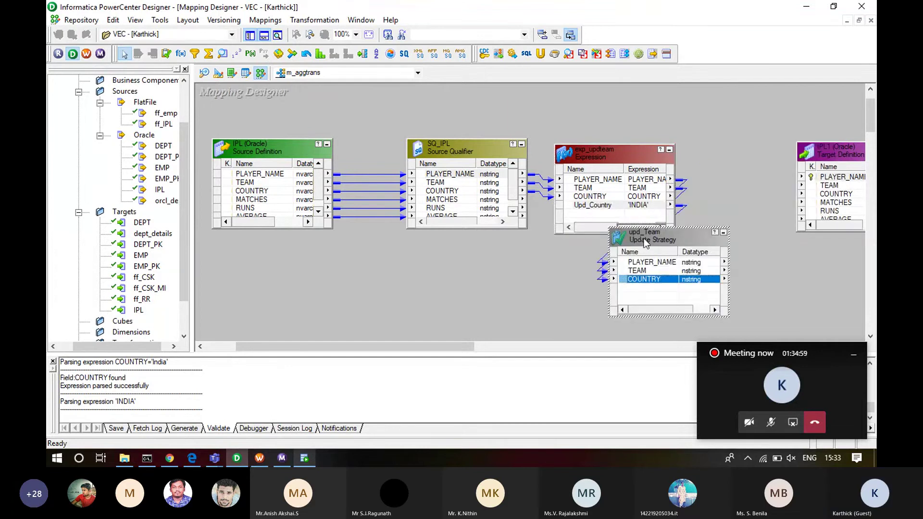
# - Link upd_Team's PLAYER_NAME, TEAM and COUNTRY ports to the IPL1 target and arrange all objects in the mapping
pyautogui.keyDown('shift'); pyautogui.click(657, 264); pyautogui.keyUp('shift')
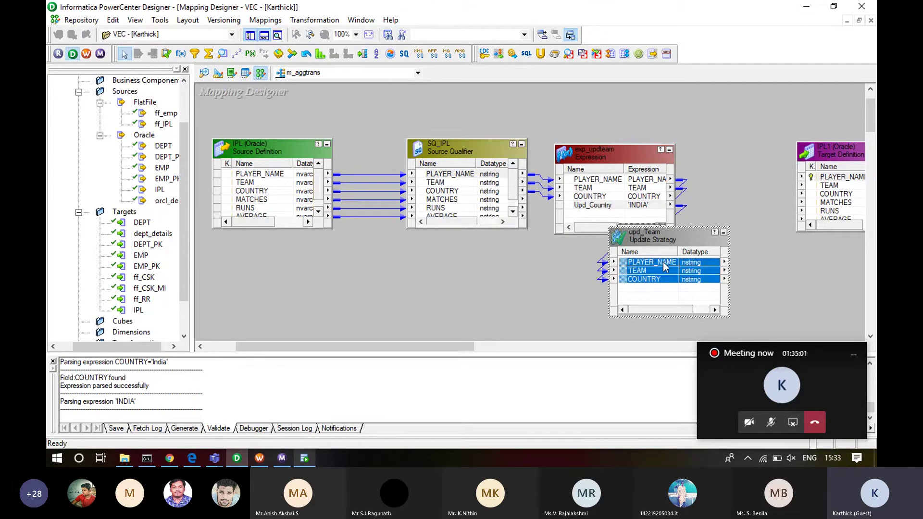
pyautogui.moveTo(665, 265); pyautogui.dragTo(783, 179)
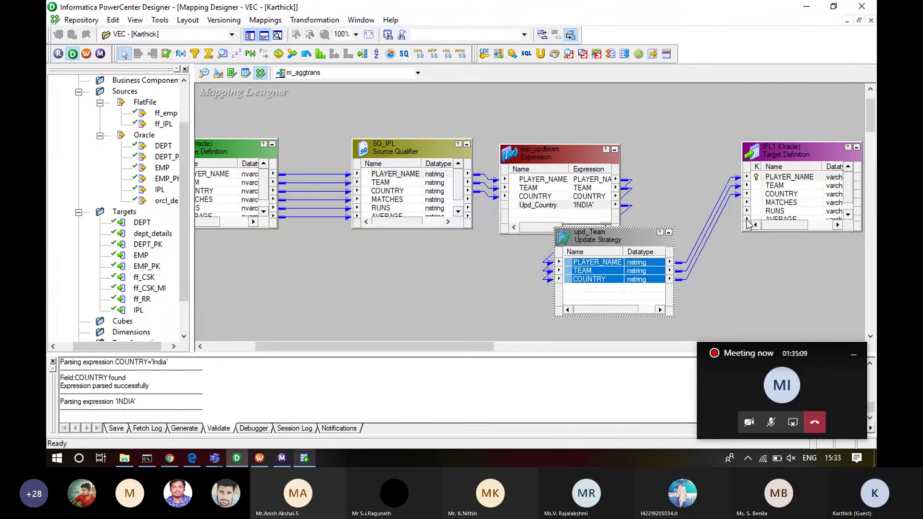
pyautogui.rightClick(734, 263)
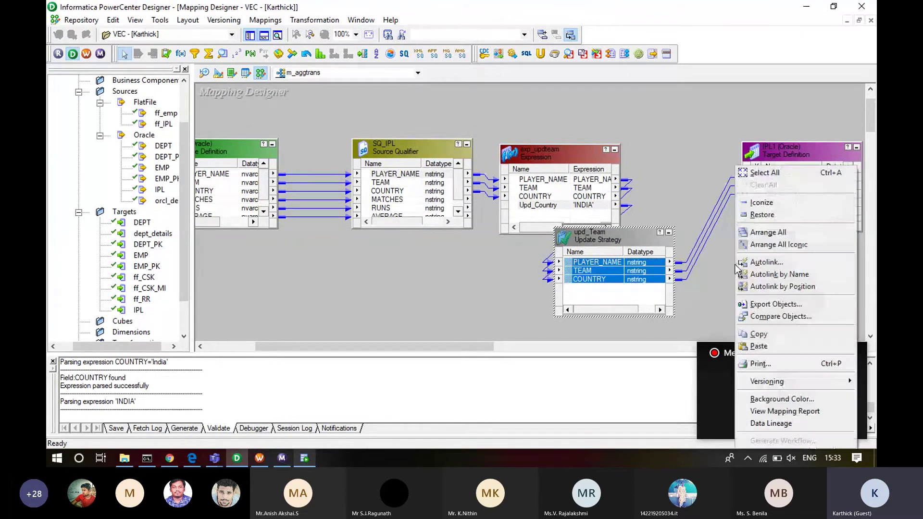
pyautogui.click(773, 232)
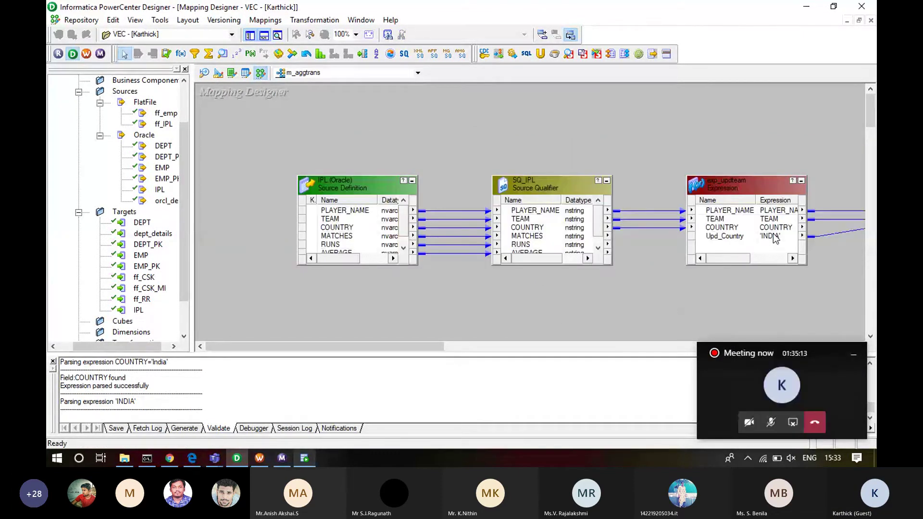
# - Set the update strategy expression of the upd_Team transformation to DD_UPDATE and accept the changes
pyautogui.moveTo(419, 346); pyautogui.dragTo(575, 361)
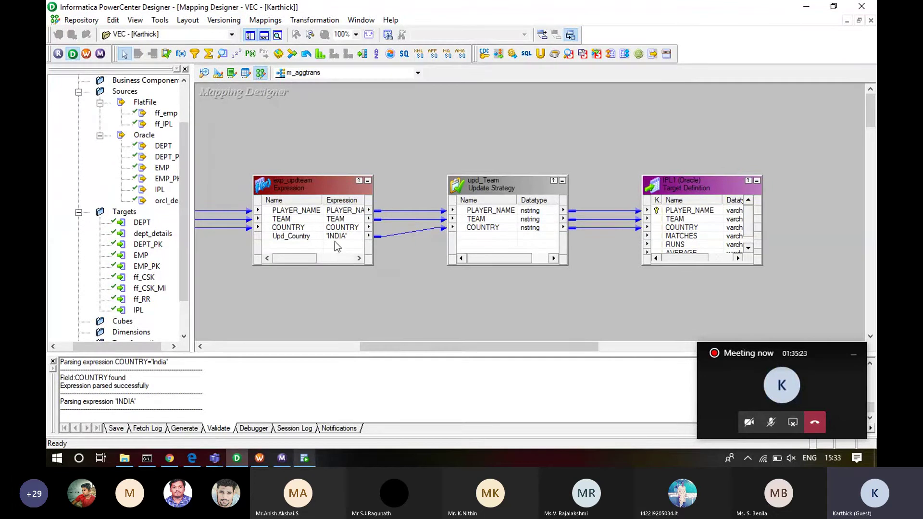
pyautogui.doubleClick(486, 188)
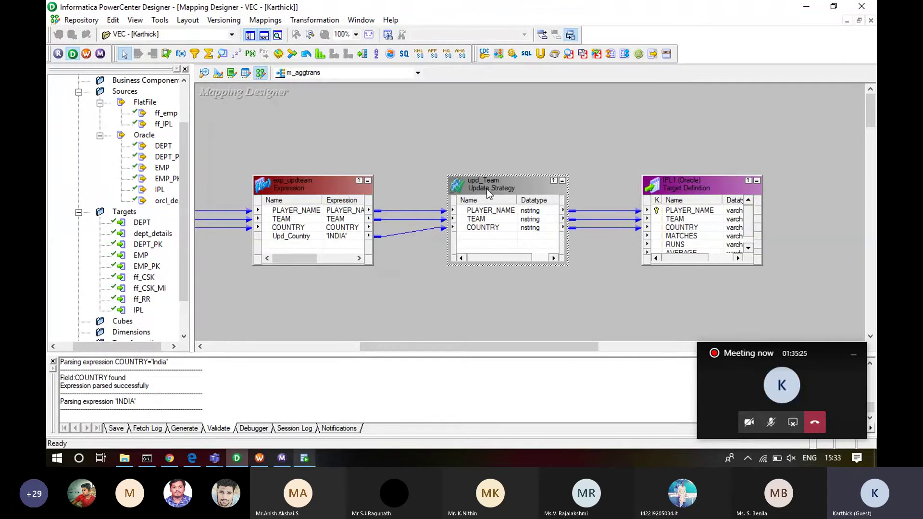
pyautogui.click(486, 114)
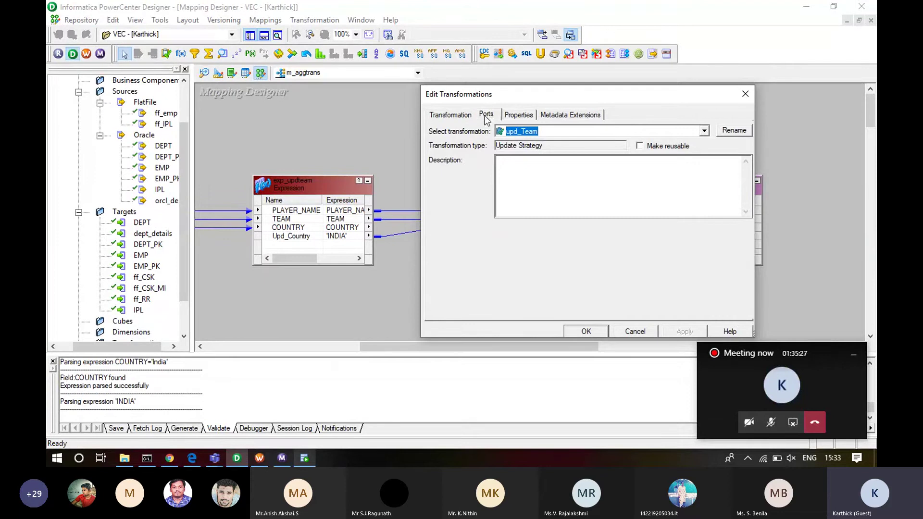
pyautogui.click(517, 118)
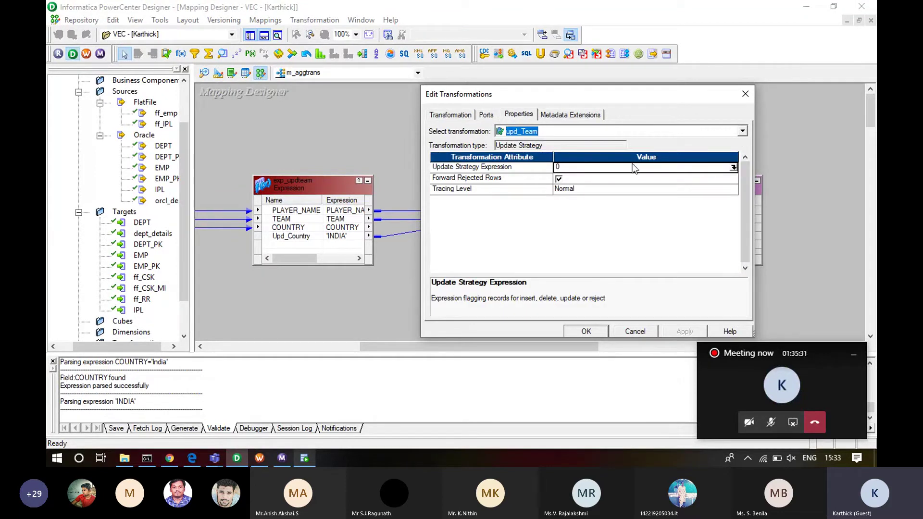
pyautogui.click(733, 169)
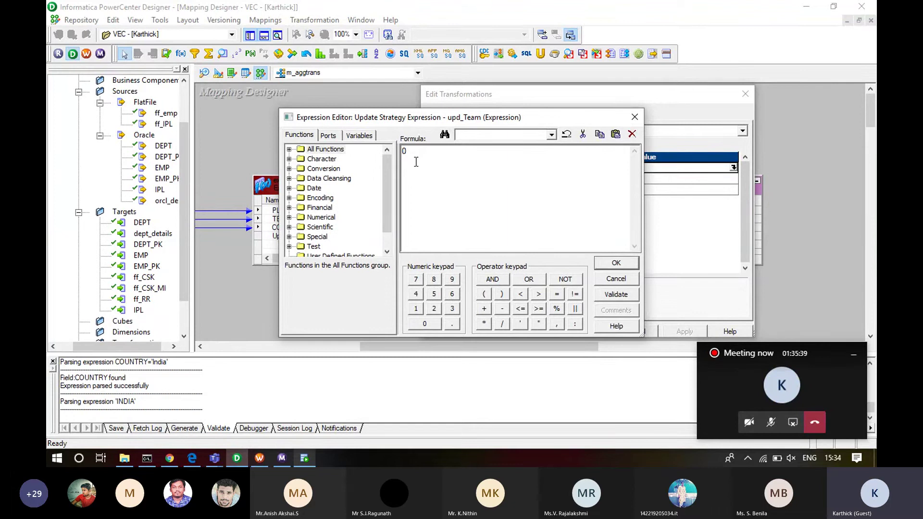
pyautogui.moveTo(415, 161); pyautogui.dragTo(381, 159)
pyautogui.write('DD_')
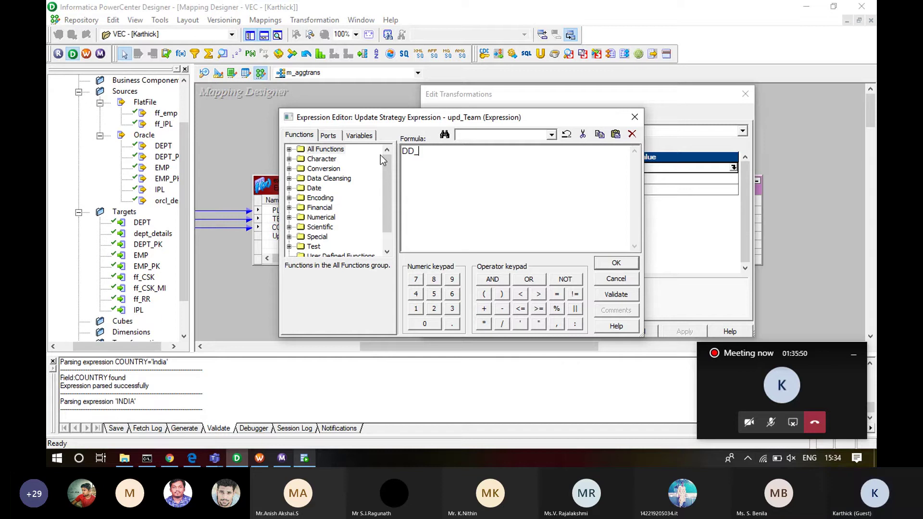
pyautogui.write('UP')
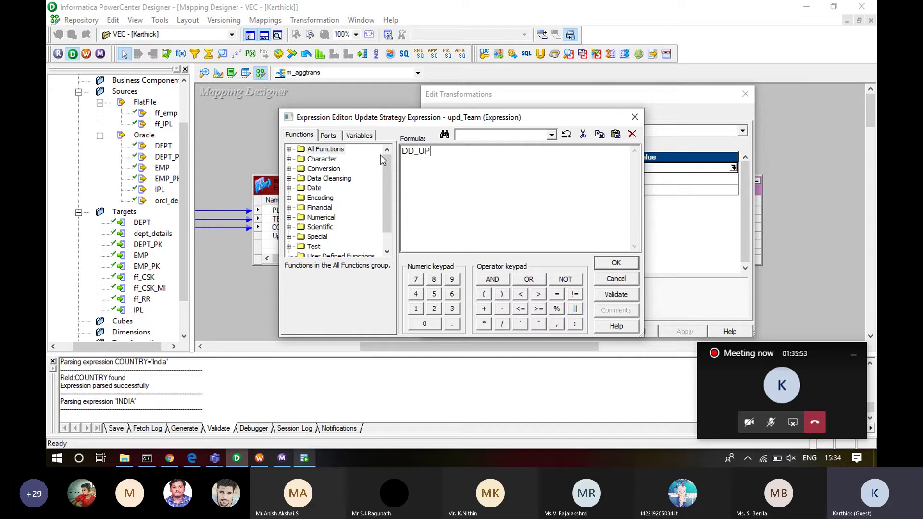
pyautogui.write('DATE')
pyautogui.click(616, 263)
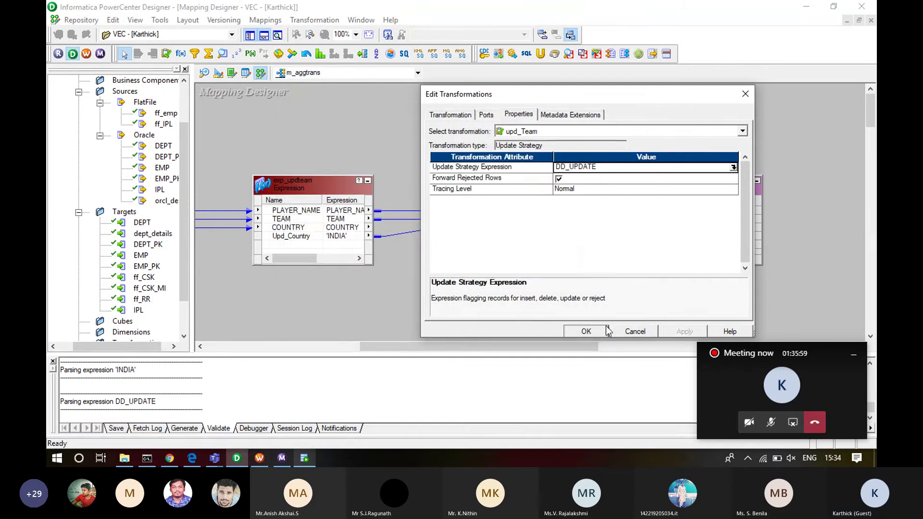
pyautogui.click(586, 331)
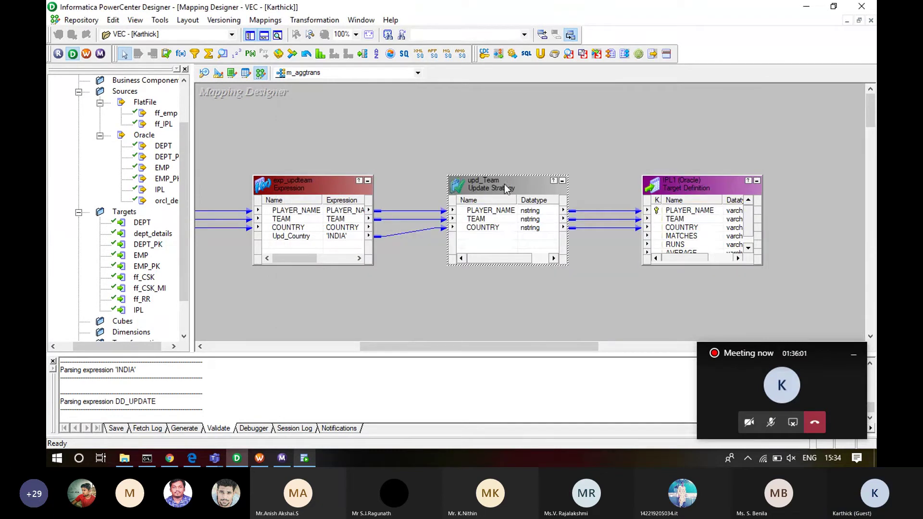
# - Check the update strategy expression and its description in upd_Team's properties, close them and save the m_aggtrans mapping
pyautogui.doubleClick(505, 184)
pyautogui.click(519, 116)
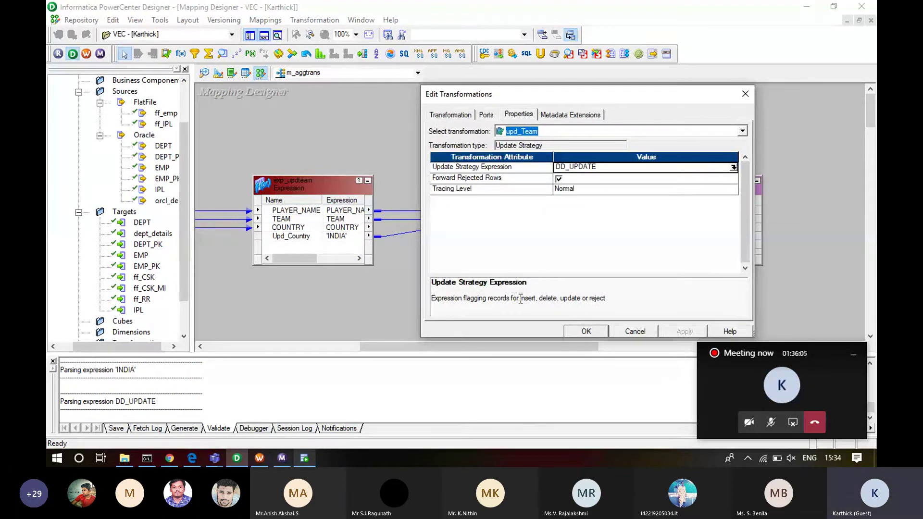
pyautogui.moveTo(519, 298); pyautogui.dragTo(609, 297)
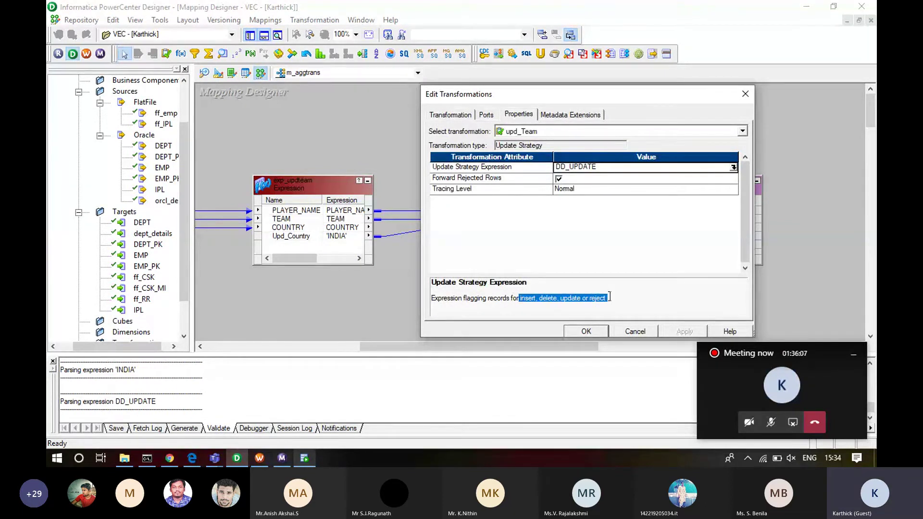
pyautogui.click(598, 331)
pyautogui.hotkey('ctrl', 's')
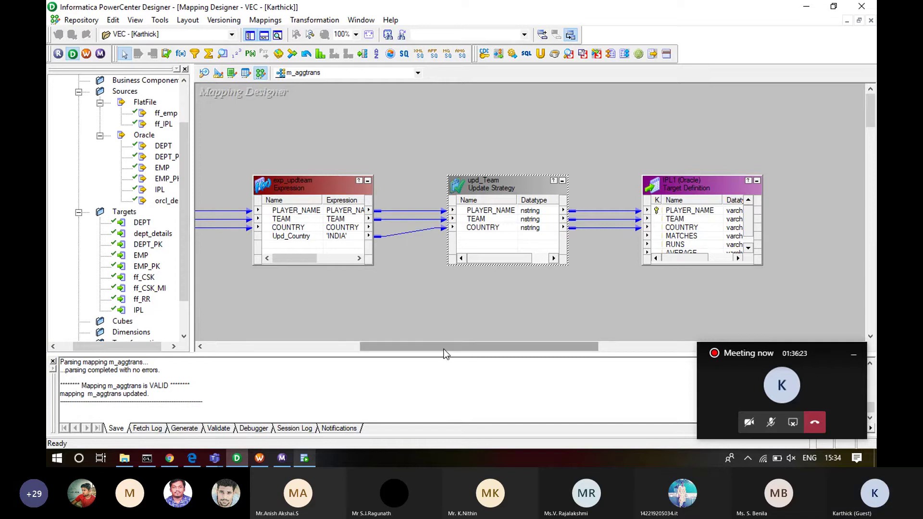
# - Review the mapping's flow between SQ_IPL and the IPL1 target, including the PLAYER_NAME key, and save again
pyautogui.moveTo(442, 347); pyautogui.dragTo(371, 342)
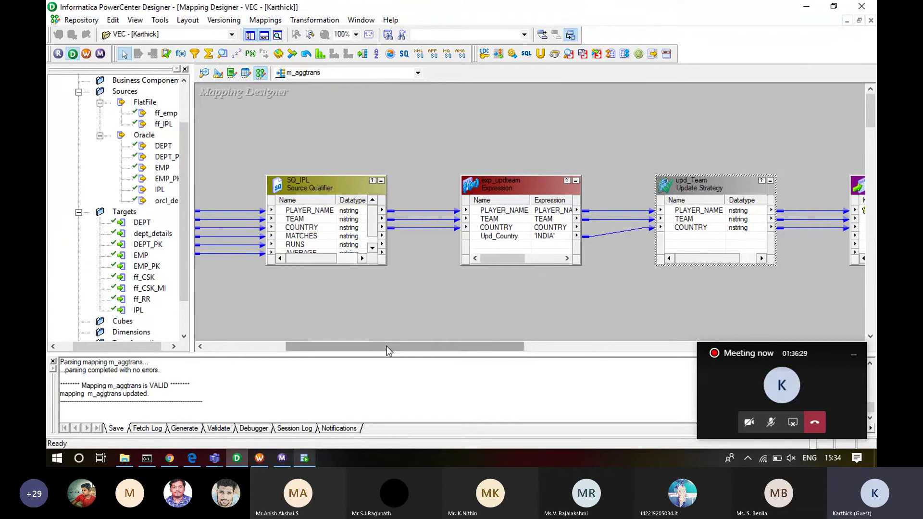
pyautogui.moveTo(386, 346); pyautogui.dragTo(446, 344)
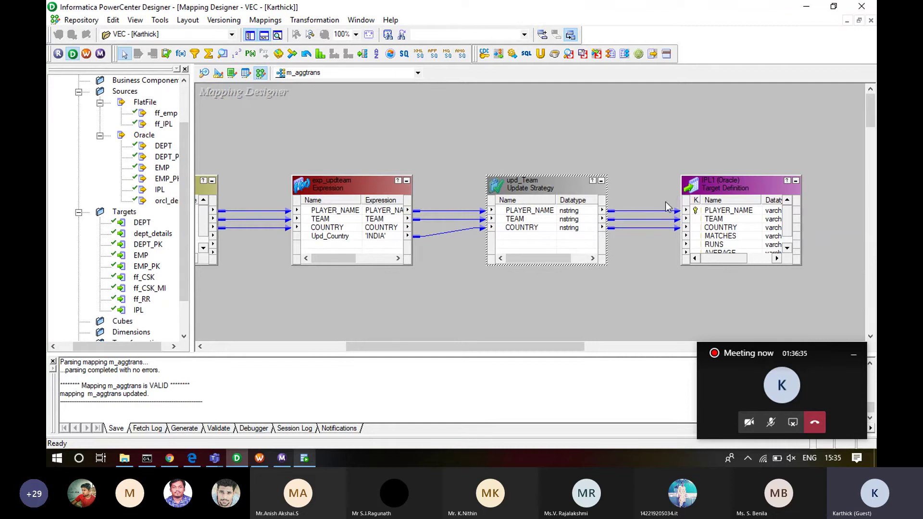
pyautogui.click(712, 212)
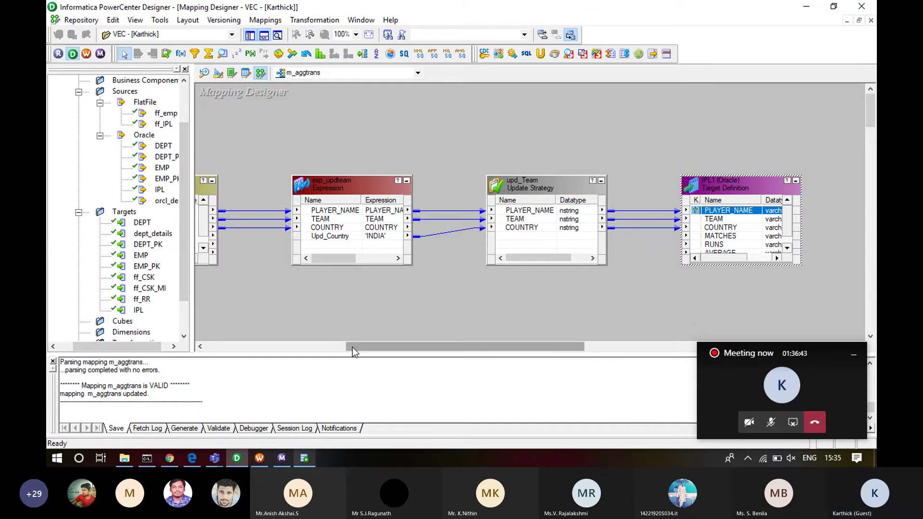
pyautogui.moveTo(353, 347); pyautogui.dragTo(275, 344)
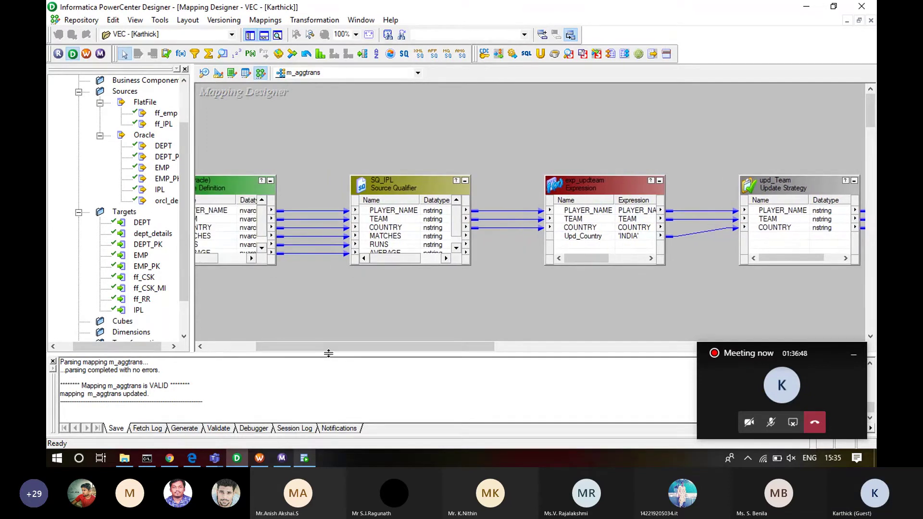
pyautogui.hotkey('ctrl', 's')
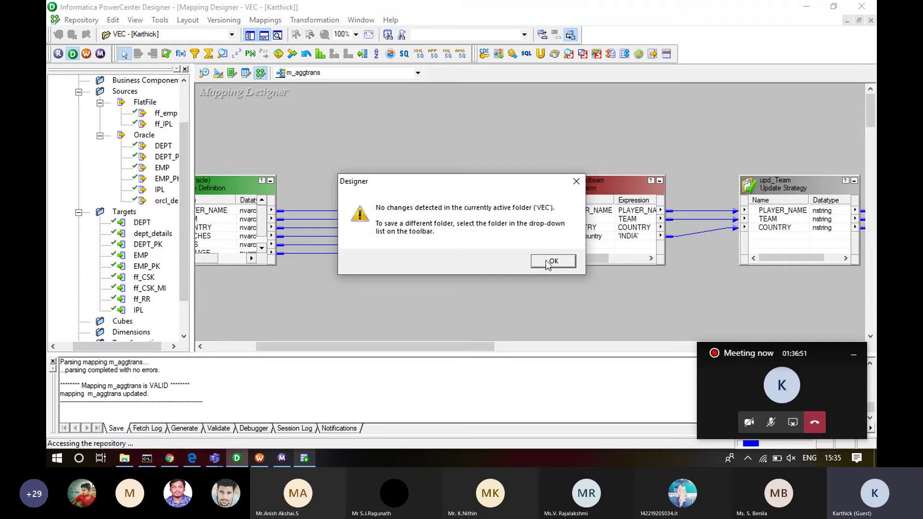
pyautogui.click(546, 260)
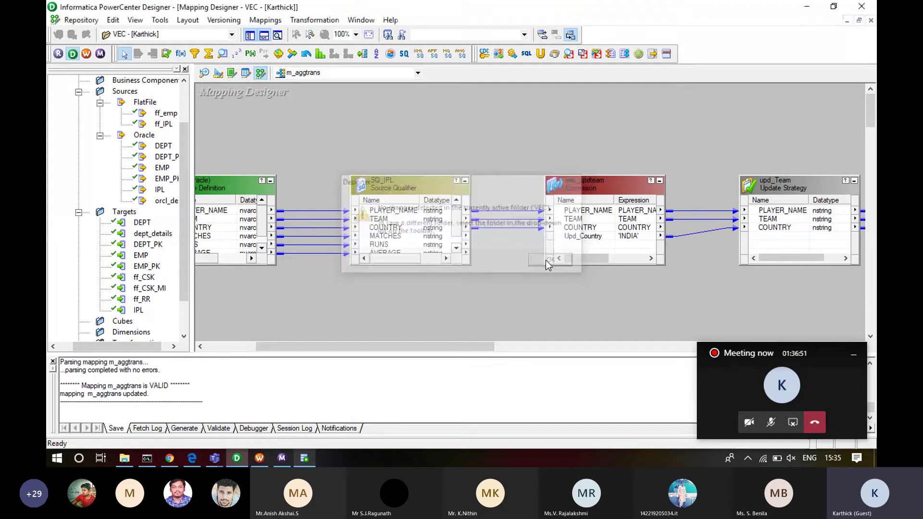
# - Switch to Informatica PowerCenter Workflow Manager, refresh the mapping of the s_m_aggtrans session and save the workflow
pyautogui.click(260, 459)
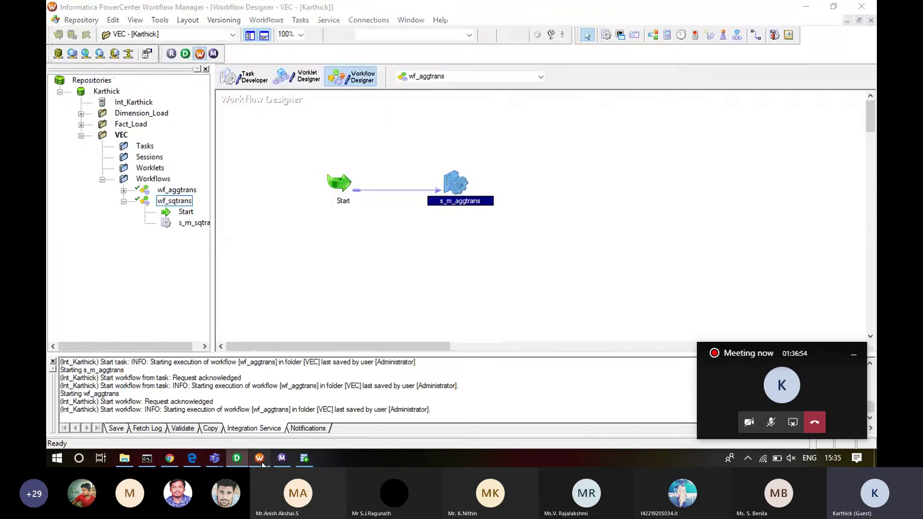
pyautogui.rightClick(450, 182)
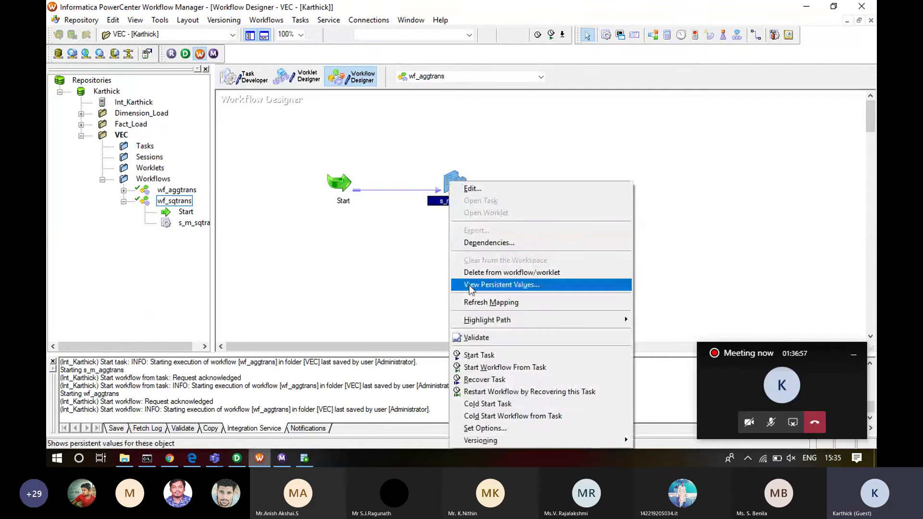
pyautogui.click(490, 303)
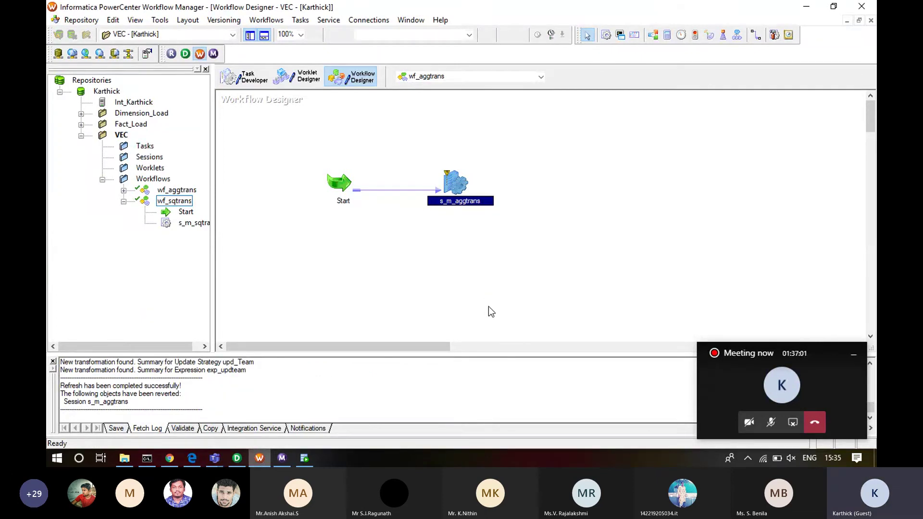
pyautogui.hotkey('ctrl', 's')
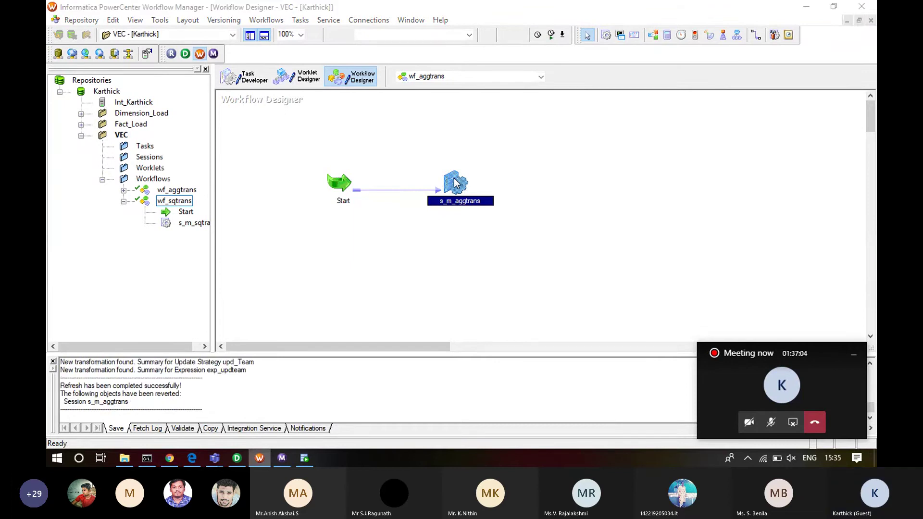
# - Open the s_m_aggtrans session's mapping settings and set the IPL1 target load type to Normal
pyautogui.doubleClick(455, 183)
pyautogui.click(401, 92)
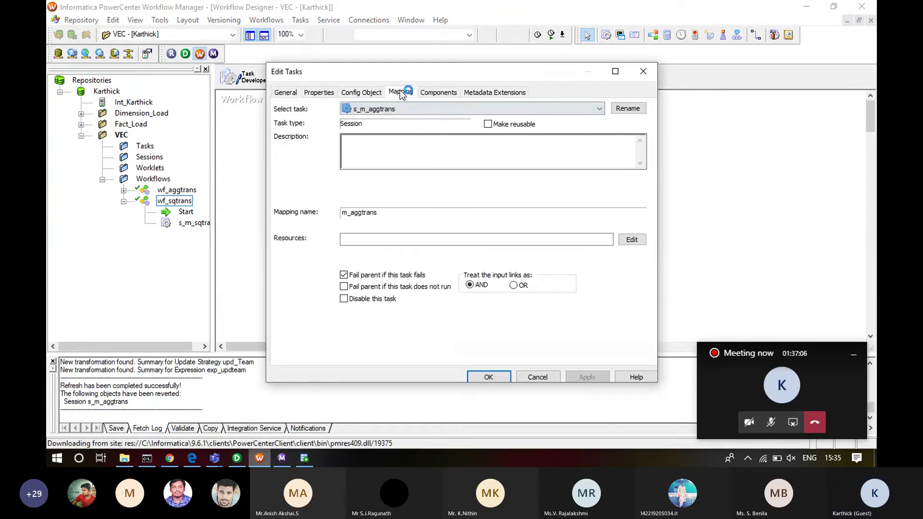
pyautogui.click(458, 244)
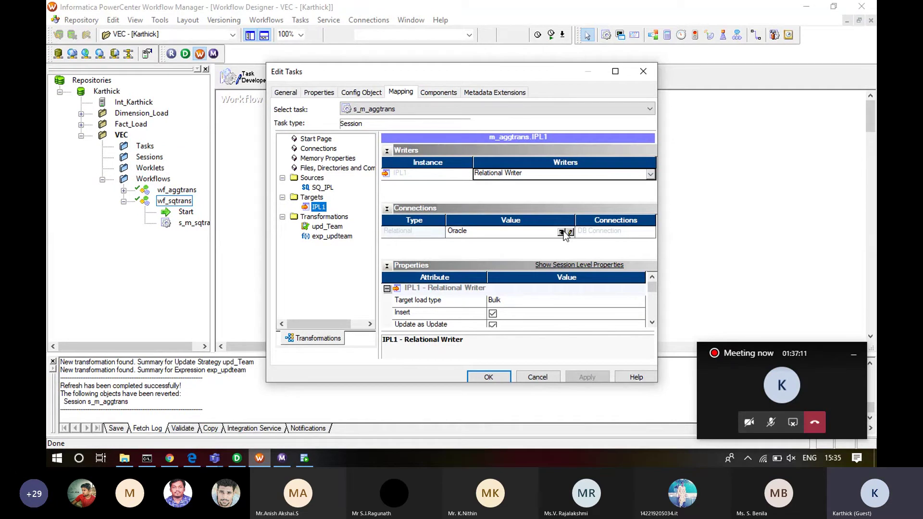
pyautogui.click(640, 304)
pyautogui.click(612, 315)
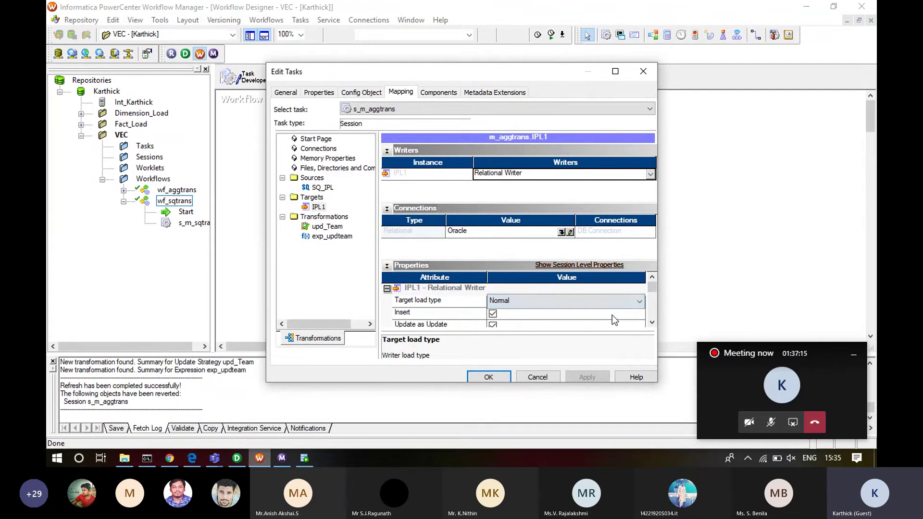
# - Examine the remaining IPL1 target properties, from the insert, update and delete options to the table prefix and Pre SQL
pyautogui.click(653, 324)
pyautogui.click(652, 324)
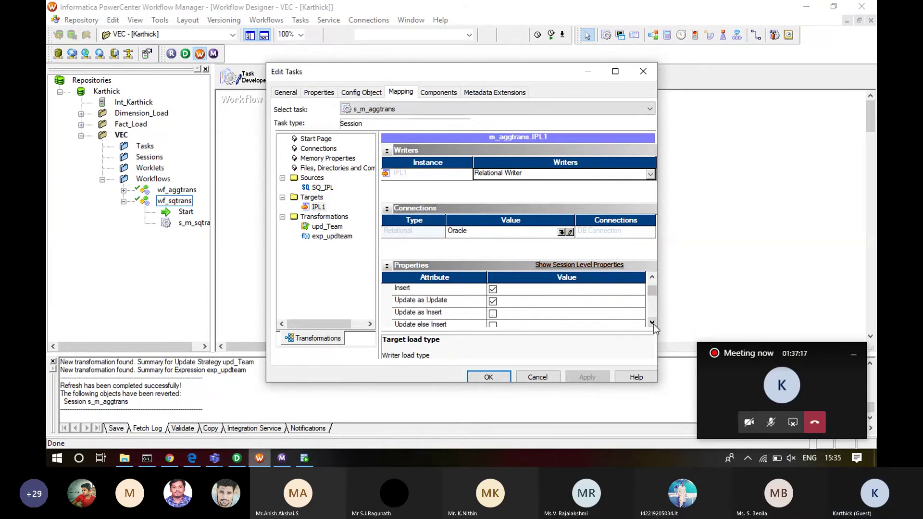
pyautogui.click(653, 323)
pyautogui.click(653, 324)
pyautogui.click(652, 324)
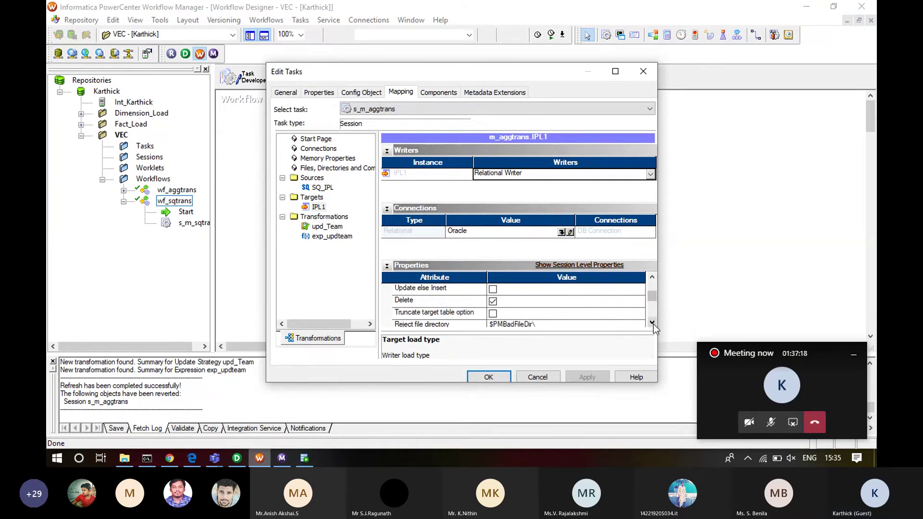
pyautogui.click(653, 323)
pyautogui.click(652, 323)
pyautogui.click(653, 323)
pyautogui.click(653, 323)
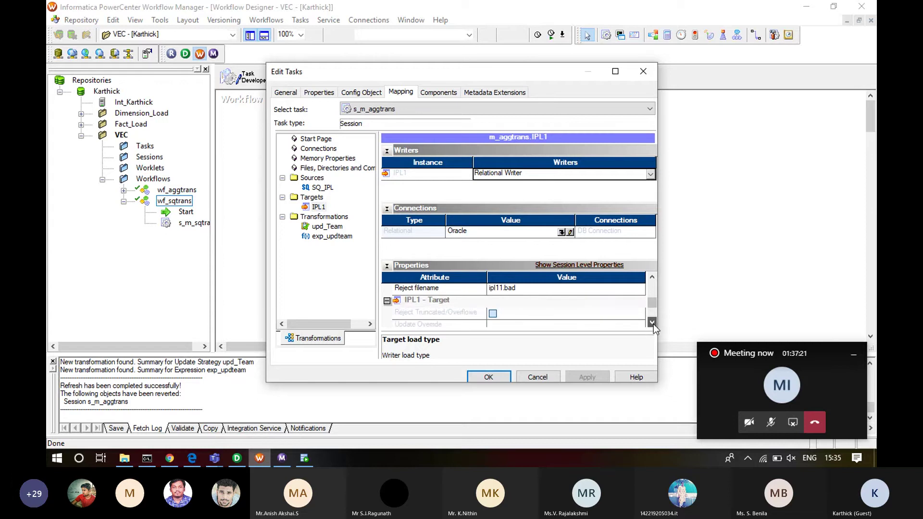
pyautogui.click(653, 323)
pyautogui.click(653, 323)
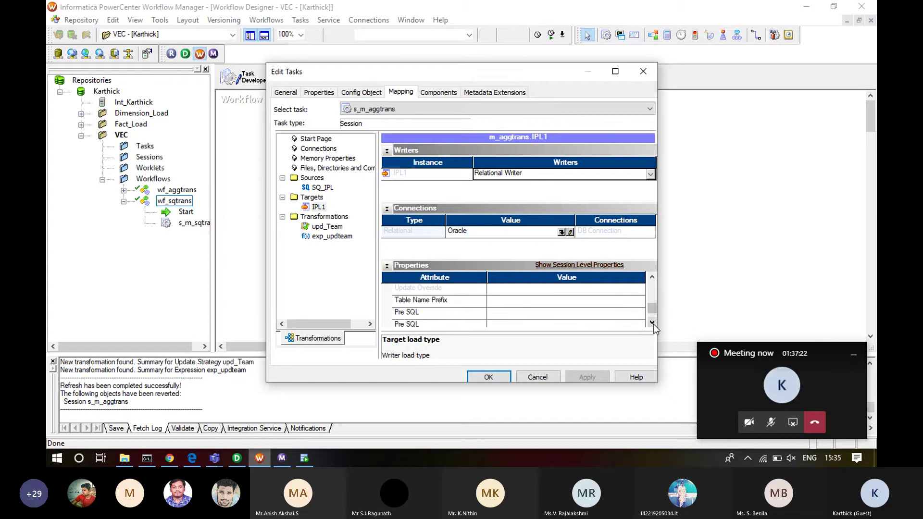
# - Check the session settings of SQ_IPL and upd_Team, apply the s_m_aggtrans session changes and close its settings
pyautogui.click(316, 189)
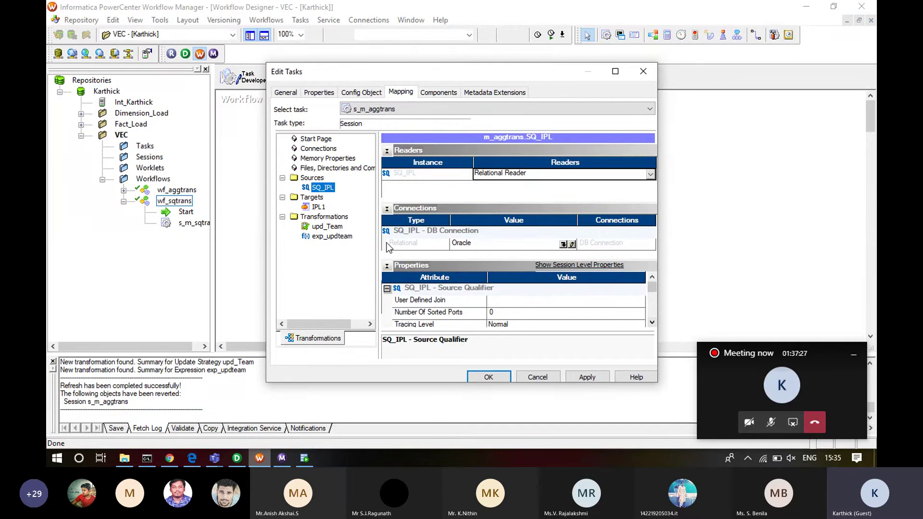
pyautogui.click(330, 226)
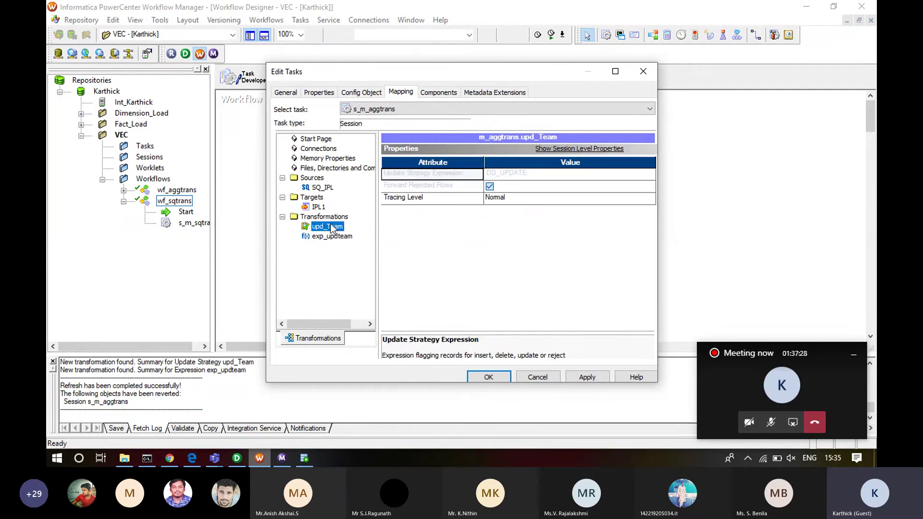
pyautogui.click(550, 174)
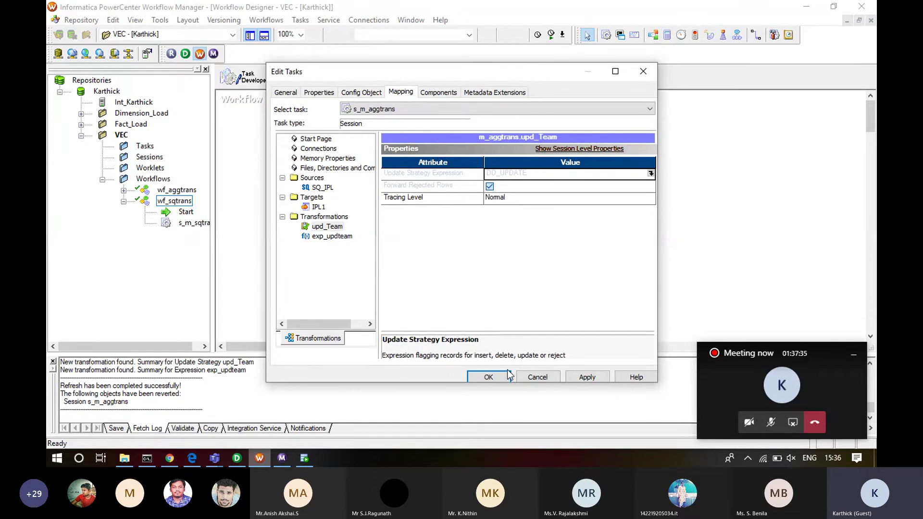
pyautogui.click(584, 379)
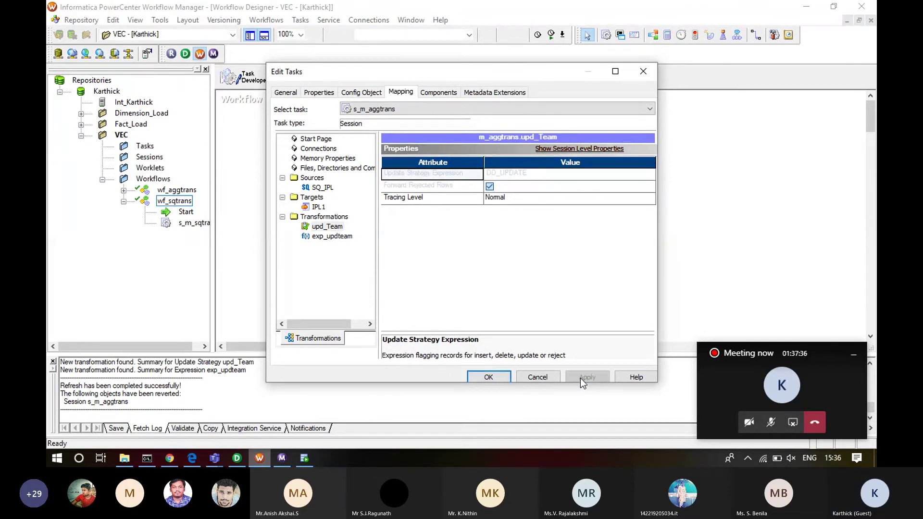
pyautogui.click(488, 377)
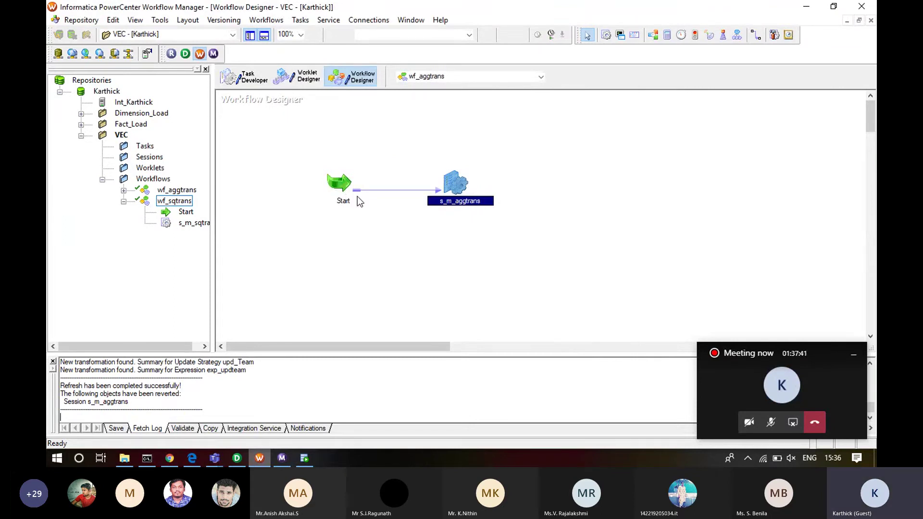
# - Save the modified VEC folder and start the wf_aggtrans workflow
pyautogui.rightClick(322, 270)
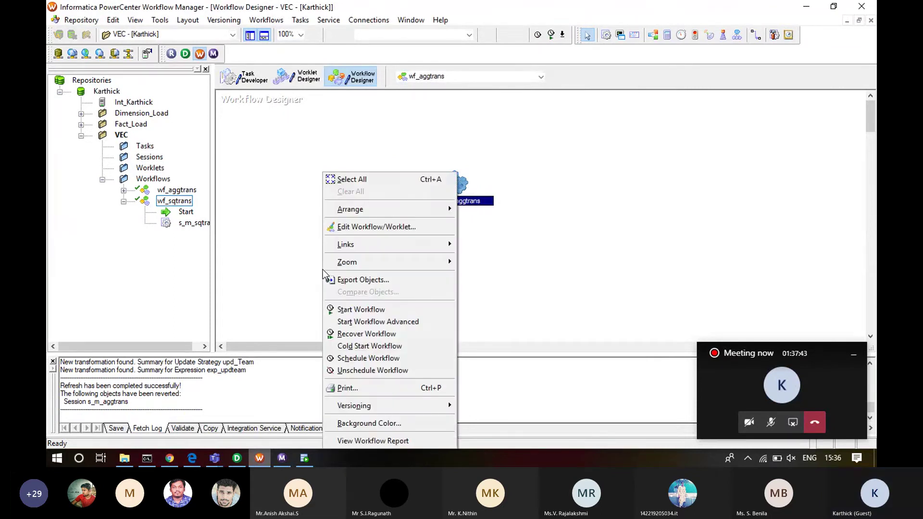
pyautogui.click(344, 310)
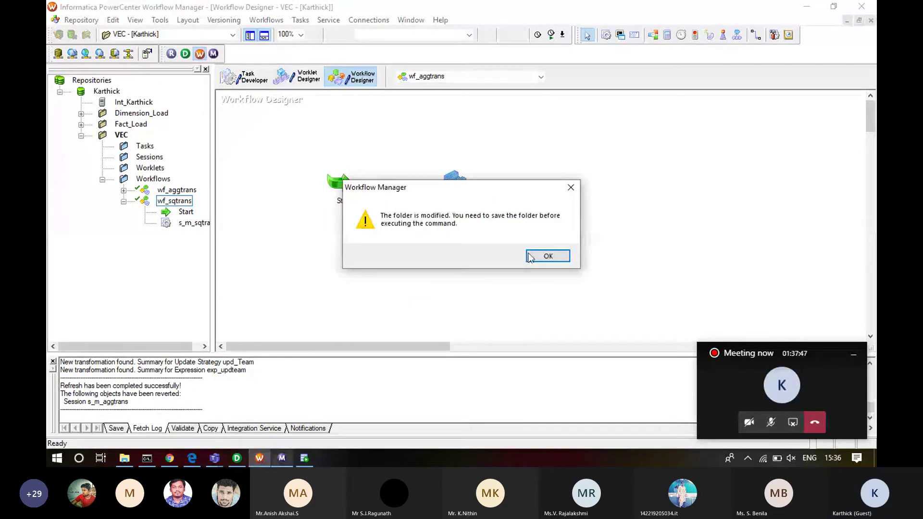
pyautogui.click(547, 256)
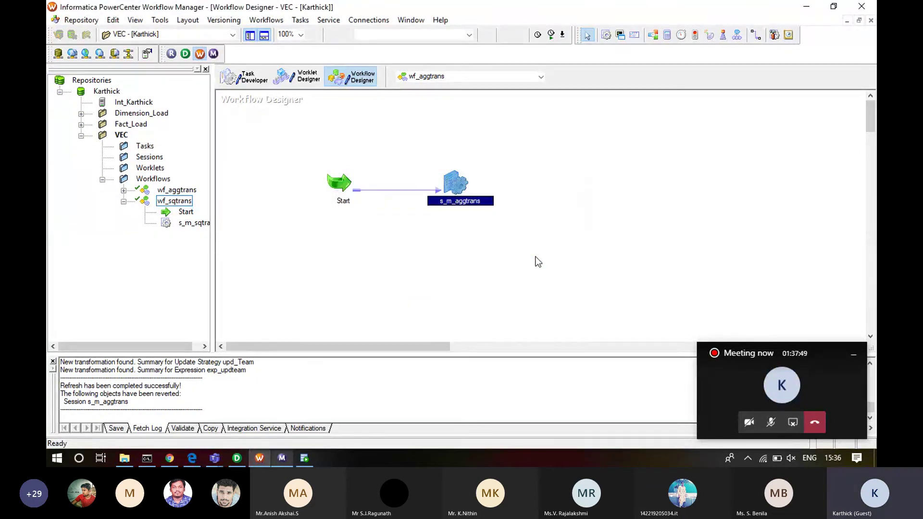
pyautogui.click(340, 185)
pyautogui.doubleClick(339, 185)
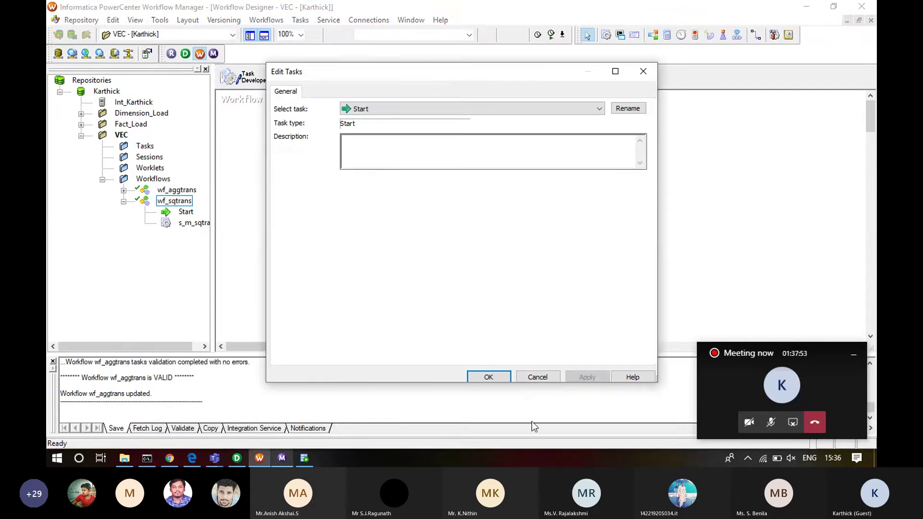
pyautogui.click(538, 377)
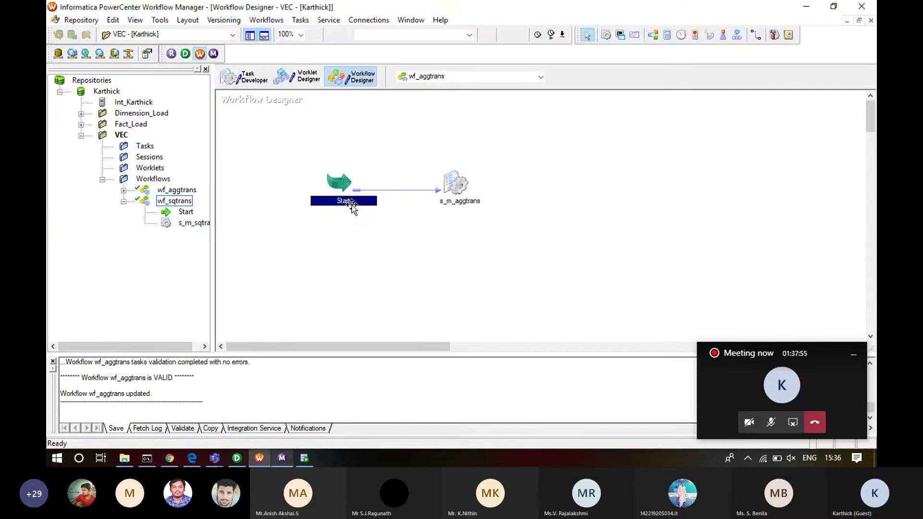
pyautogui.rightClick(350, 227)
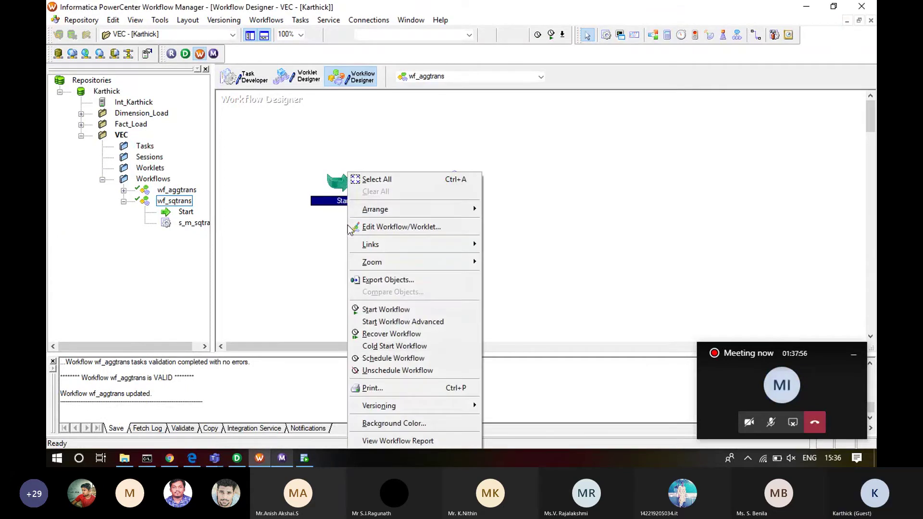
pyautogui.click(384, 310)
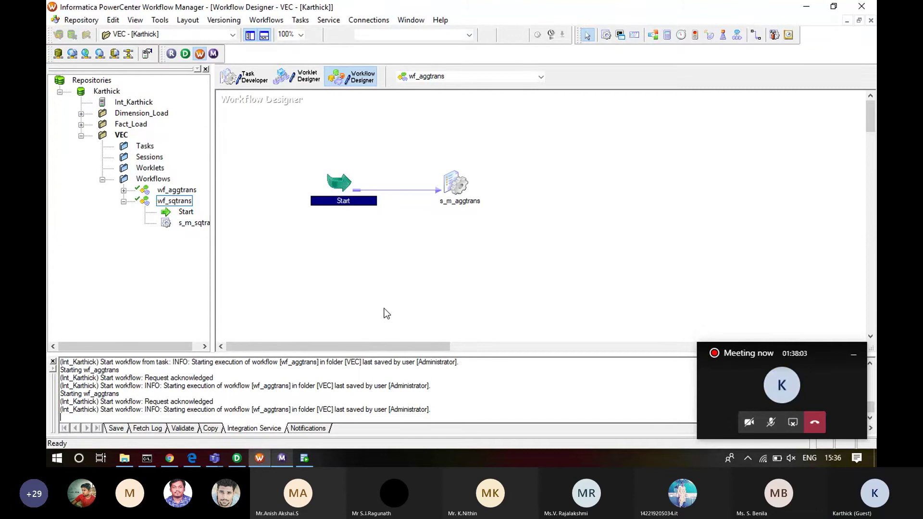
# - Switch to Workflow Monitor and check the source/target statistics of the latest s_m_aggtrans run for SQ_IPL and IPL1
pyautogui.click(284, 460)
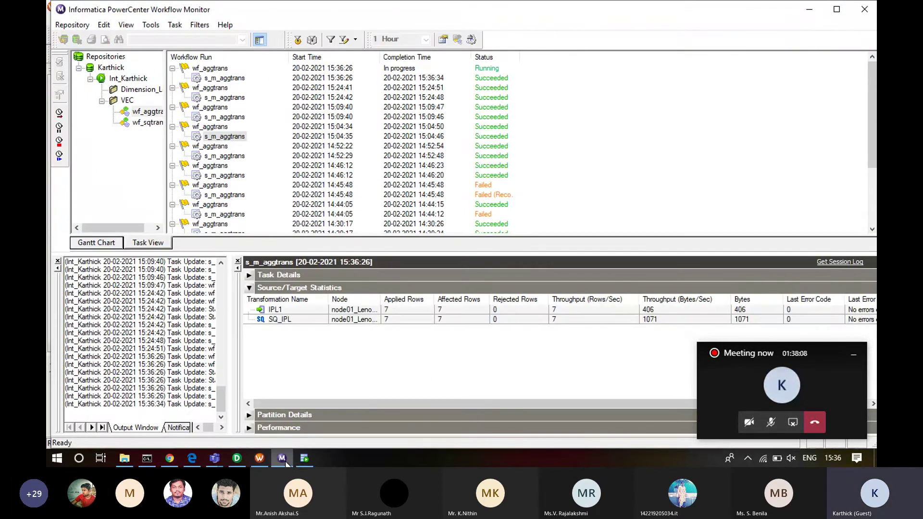
pyautogui.click(396, 320)
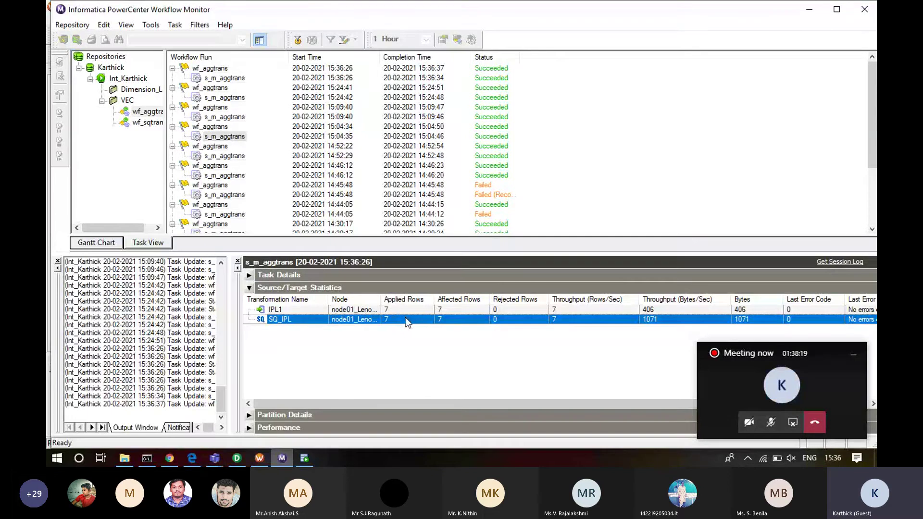
pyautogui.click(402, 310)
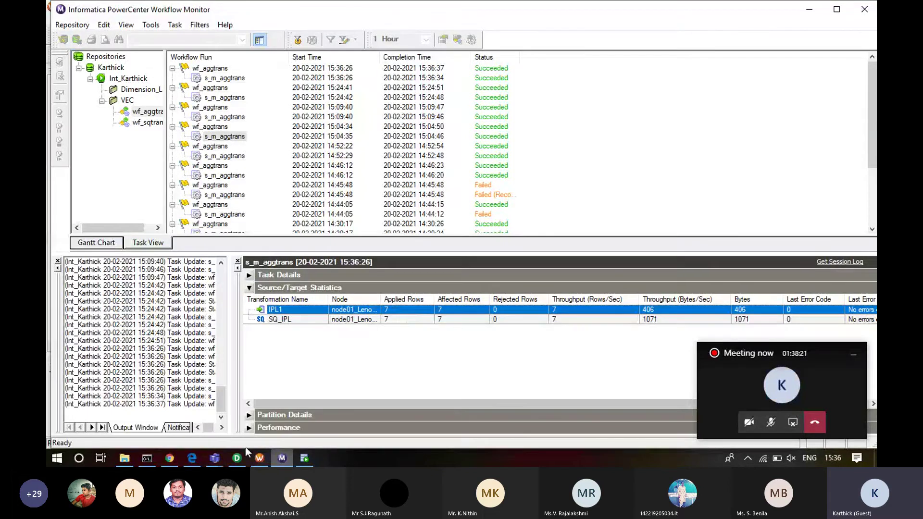
# - Switch to Oracle SQL Developer and rerun the query SELECT * FROM IPL ORDER BY 2
pyautogui.click(306, 459)
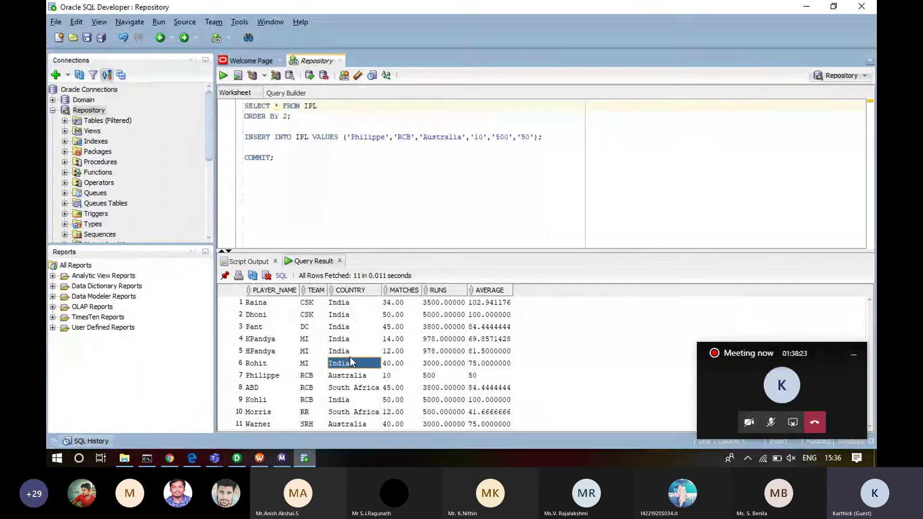
pyautogui.click(303, 114)
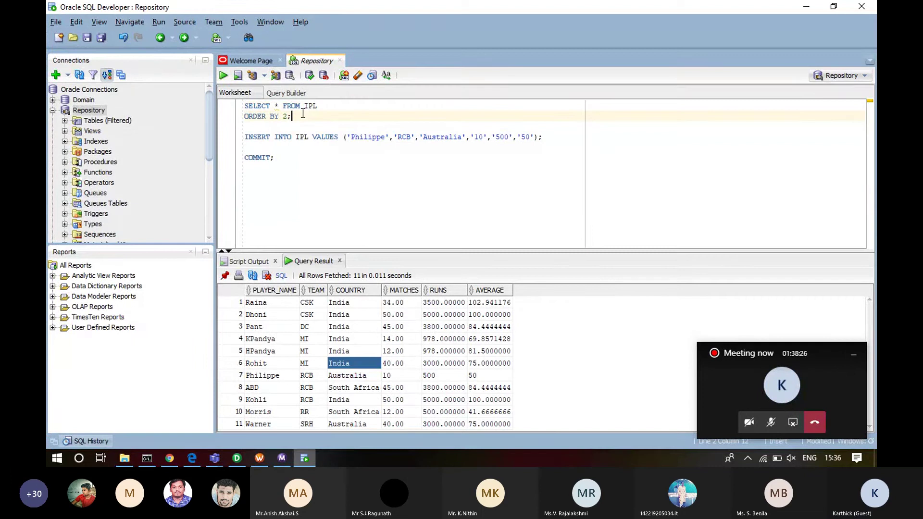
pyautogui.tripleClick(302, 114)
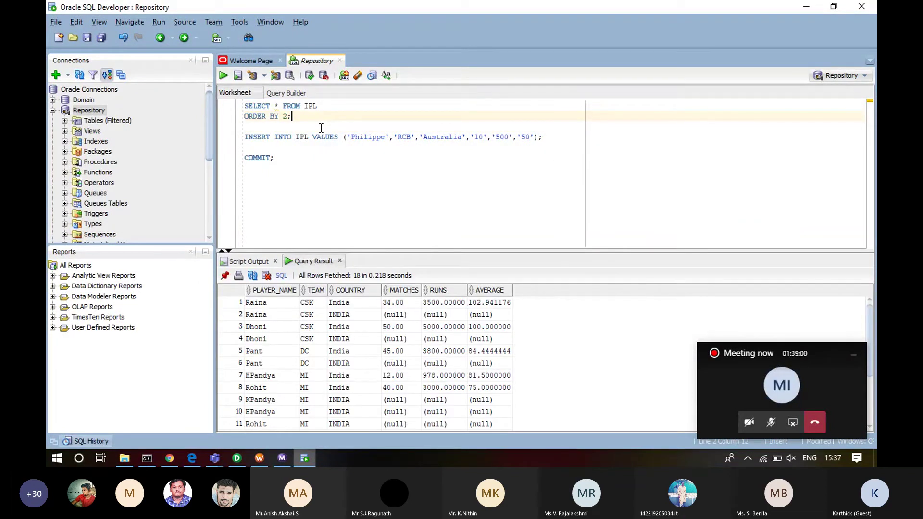
# - Compare the COUNTRY values of the repeated player rows in the query result
pyautogui.click(339, 349)
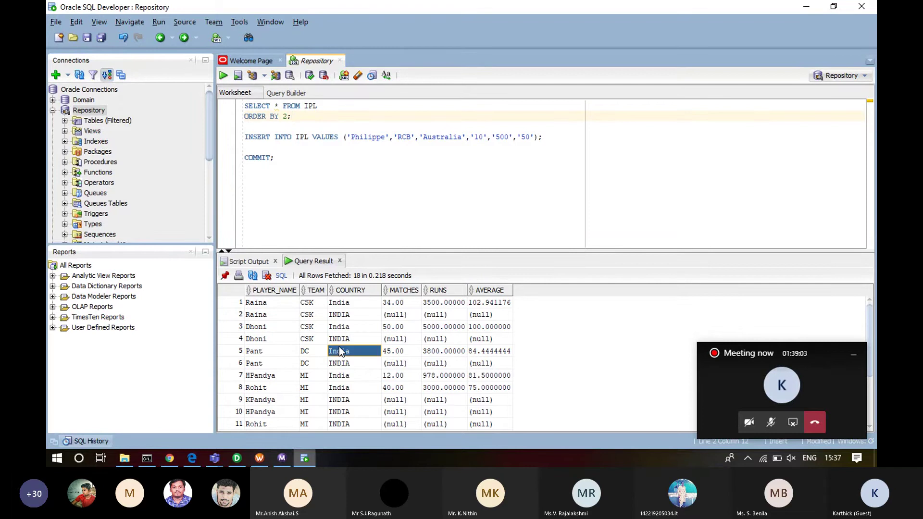
pyautogui.press('Up')
pyautogui.press('Up')
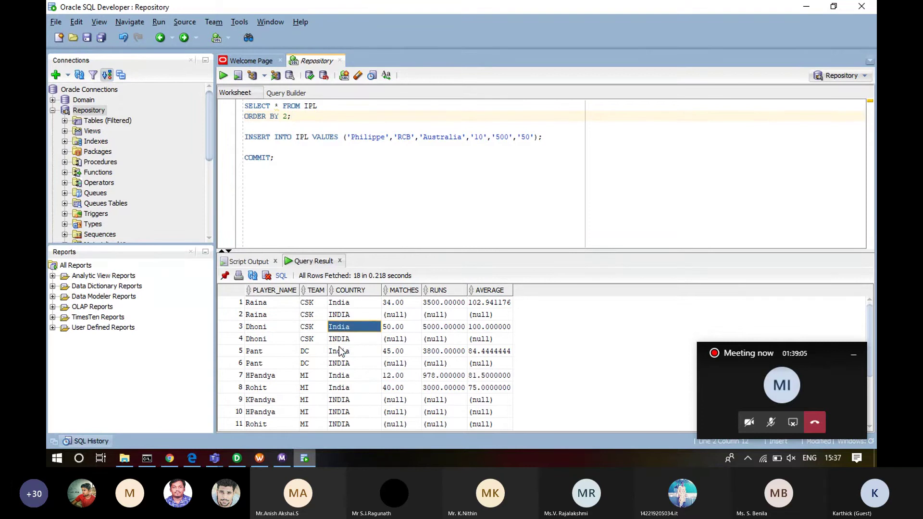
pyautogui.press('Up')
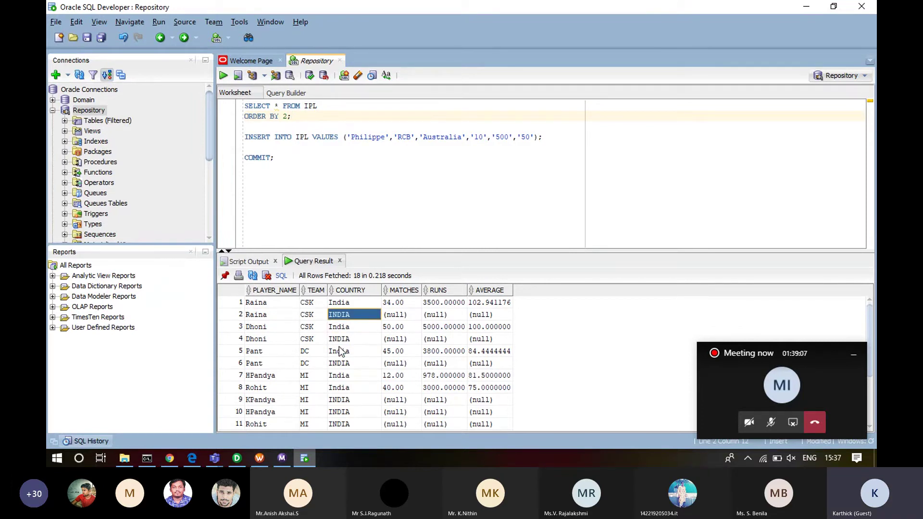
pyautogui.press('Down')
pyautogui.press('Down')
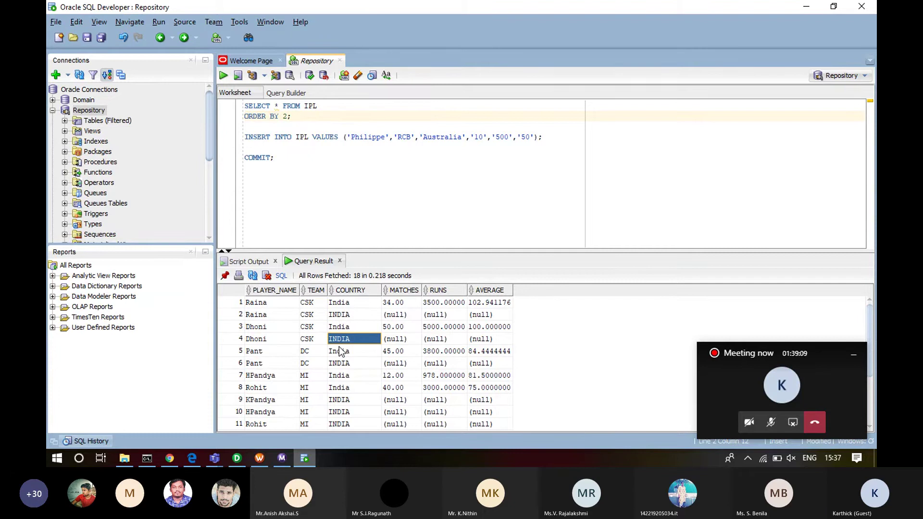
pyautogui.press('Down')
pyautogui.press('Down')
# - Add the statement DELETE FROM IPL WHERE COUNTRY='INDIA'; below the SELECT query in the SQL Developer worksheet
pyautogui.click(279, 461)
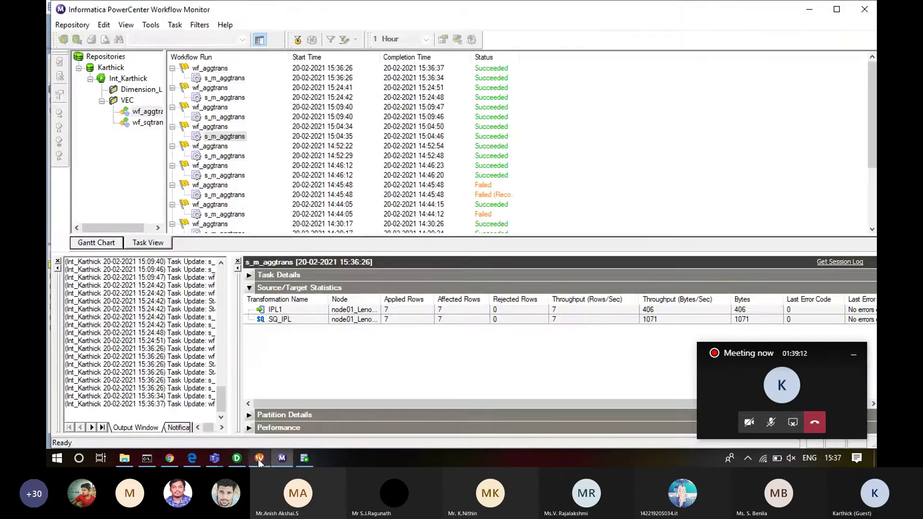
pyautogui.click(259, 459)
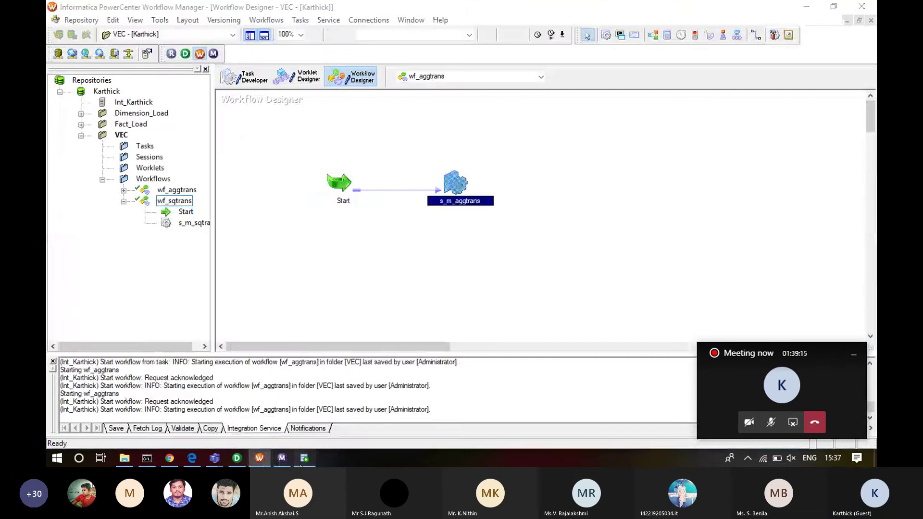
pyautogui.click(303, 460)
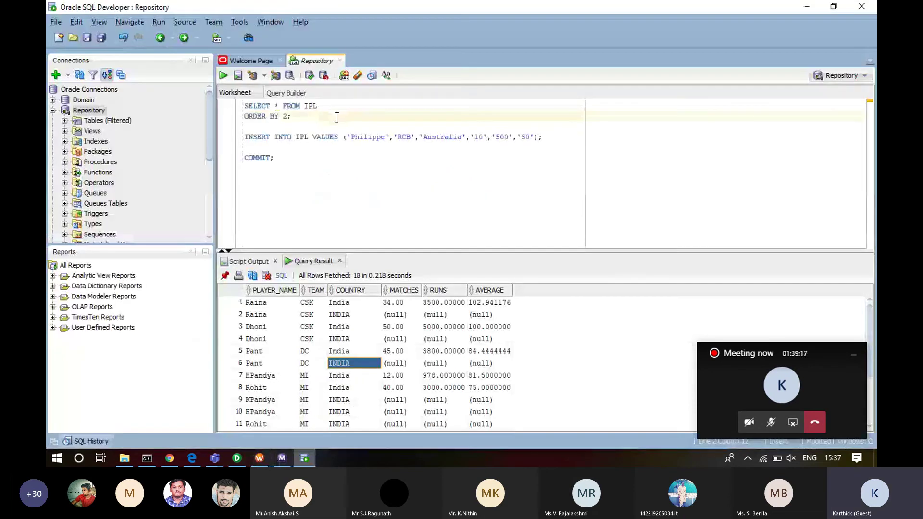
pyautogui.scroll(1, 336, 117)
pyautogui.write('DEL')
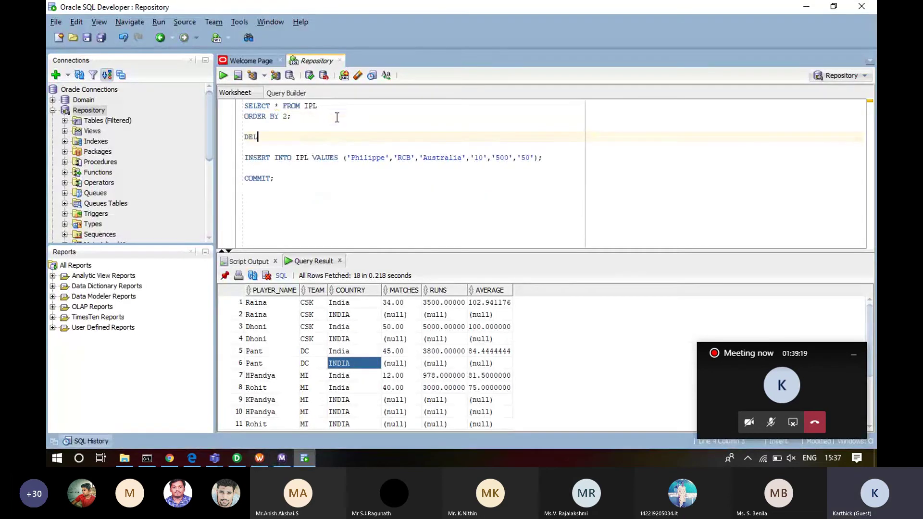
pyautogui.write('ETET')
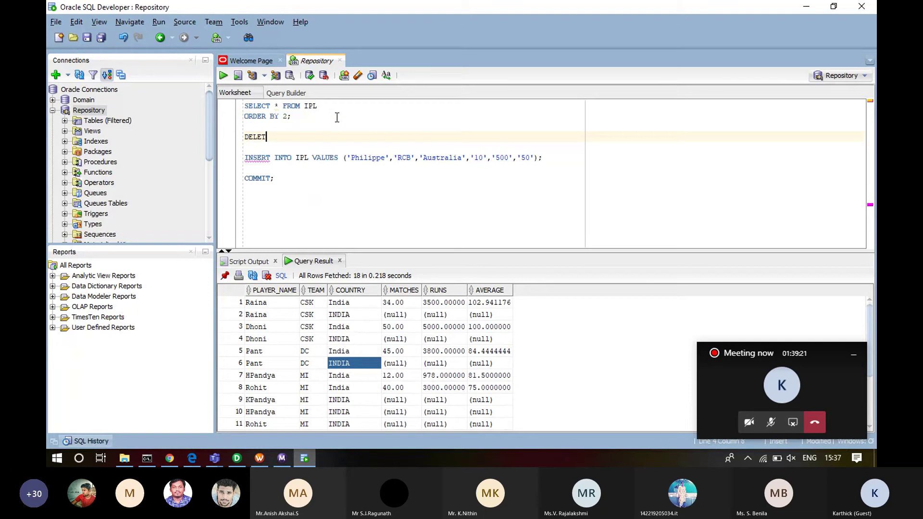
pyautogui.write(' FROM IP')
pyautogui.write('L')
pyautogui.press('Return')
pyautogui.write('WHERE ')
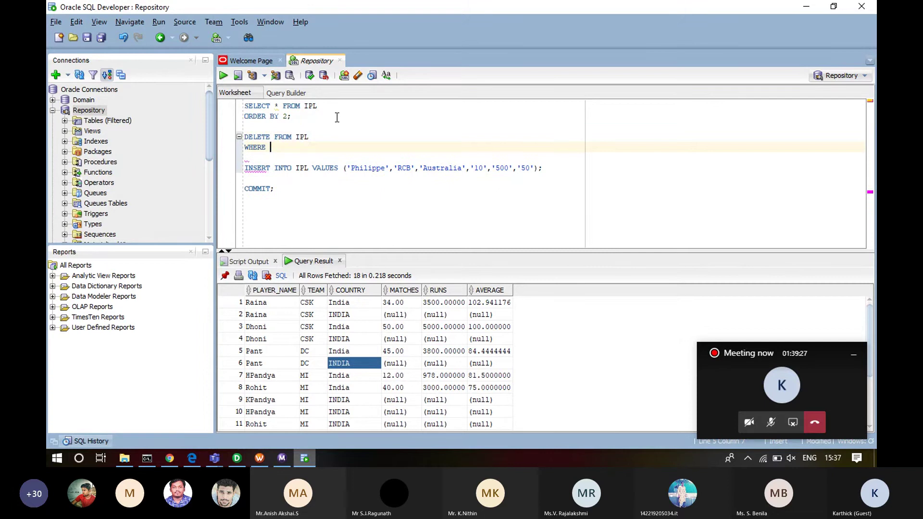
pyautogui.write('COUNTRY=')
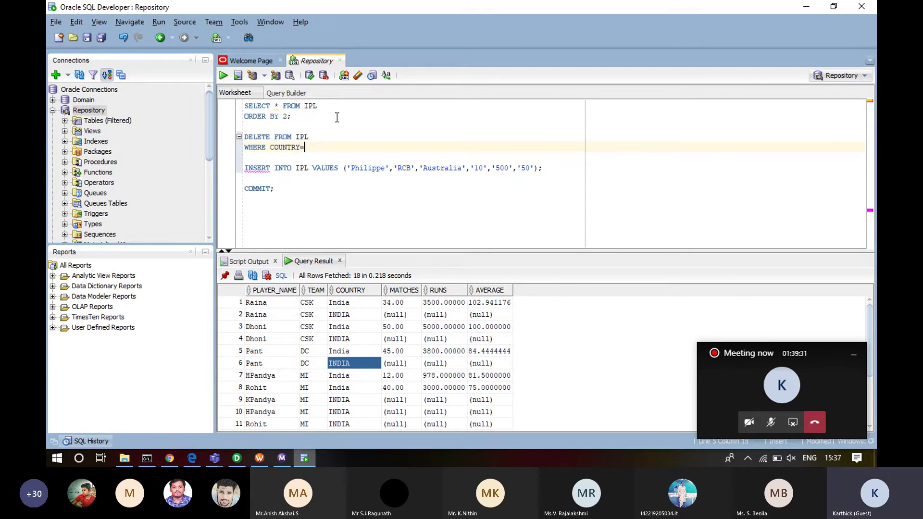
pyautogui.write("'INDIA;")
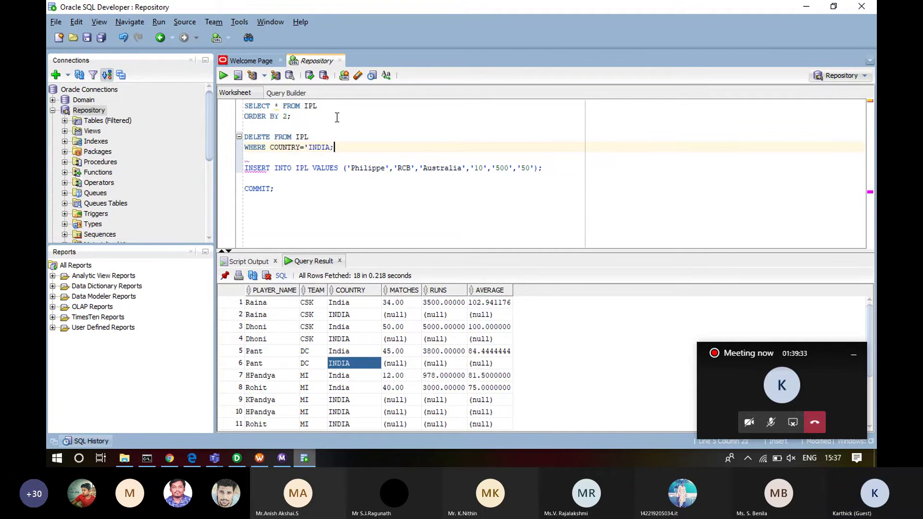
pyautogui.press('BackSpace')
pyautogui.write("';")
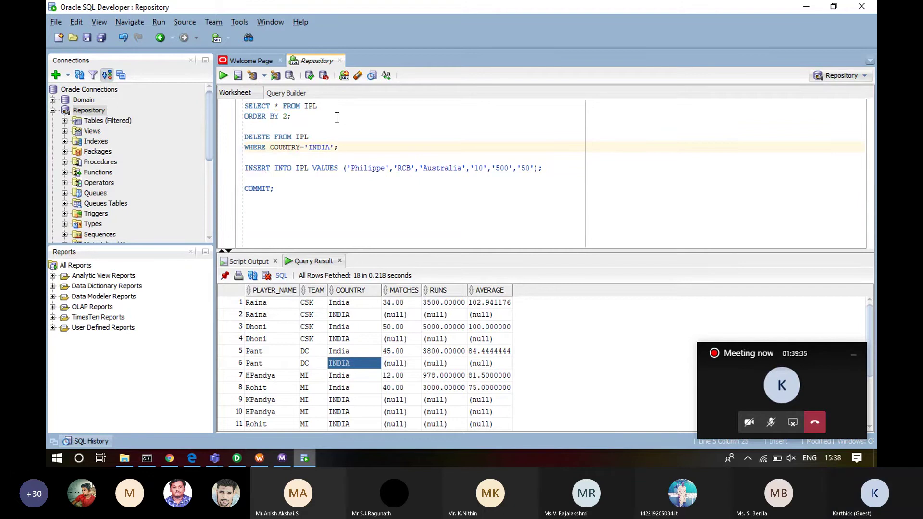
# - Run the DELETE statement on the IPL table and commit the deletion
pyautogui.press('F5')
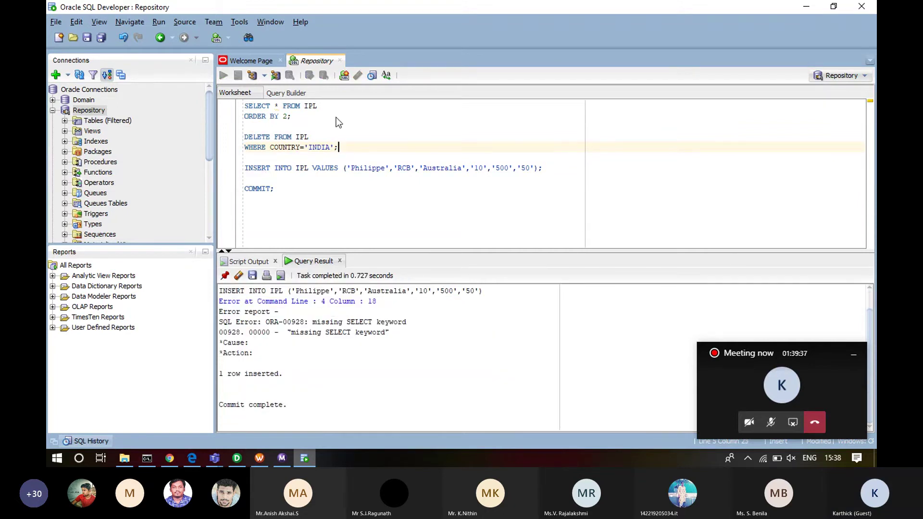
pyautogui.click(278, 190)
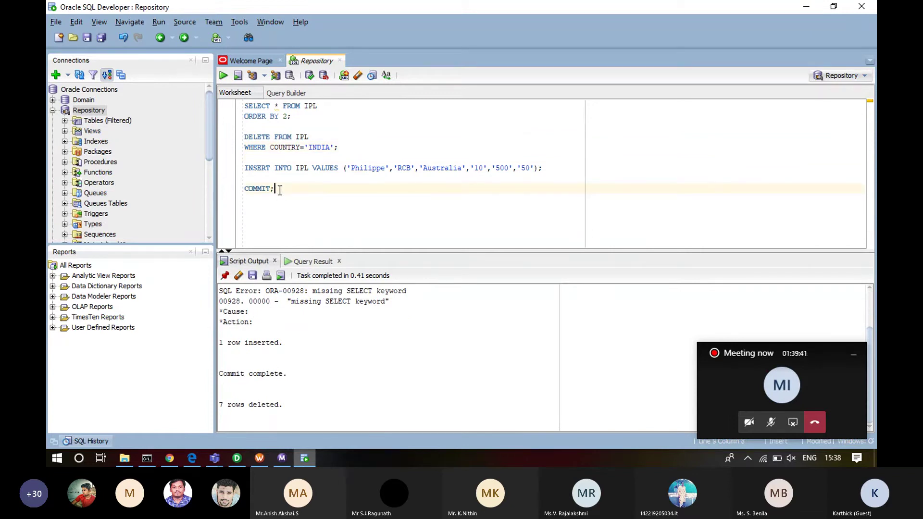
pyautogui.hotkey('ctrl', 'Return')
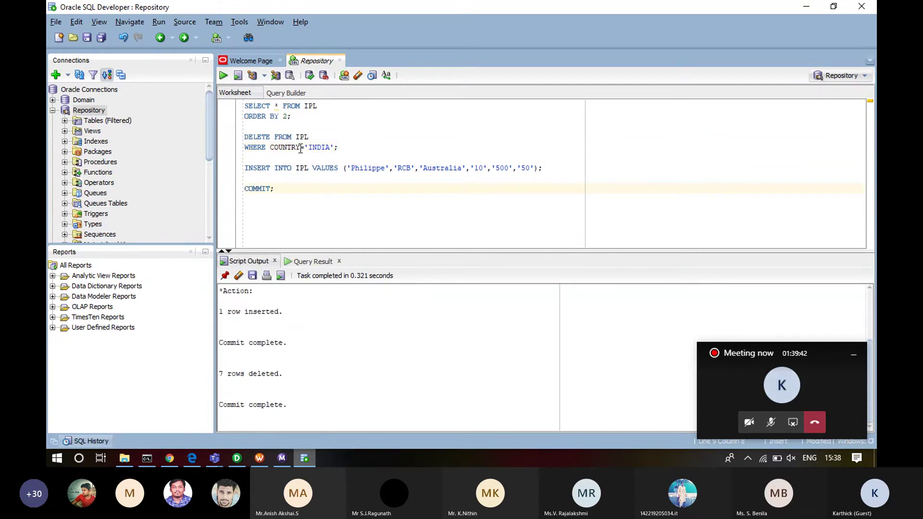
# - Switch to Informatica Workflow Manager and open the IPL1 target settings in the mapping of session s_m_aggtrans
pyautogui.click(260, 458)
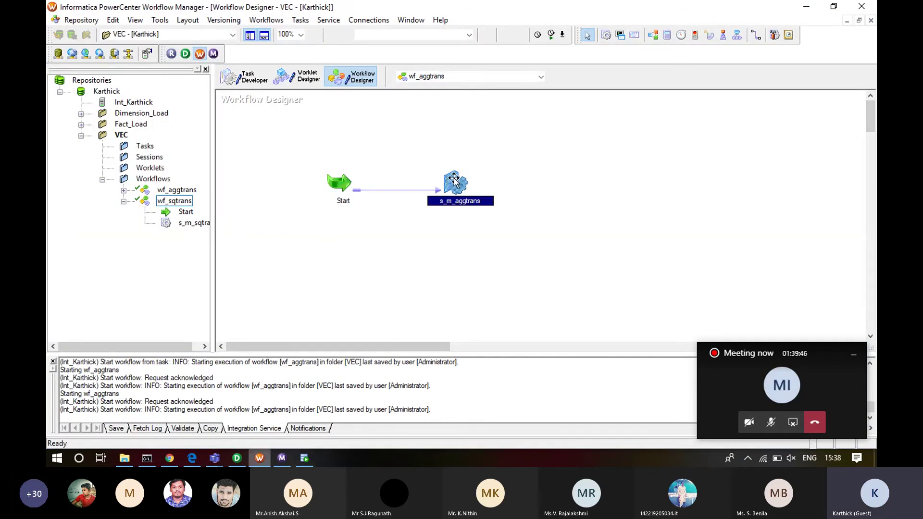
pyautogui.doubleClick(456, 183)
pyautogui.click(401, 92)
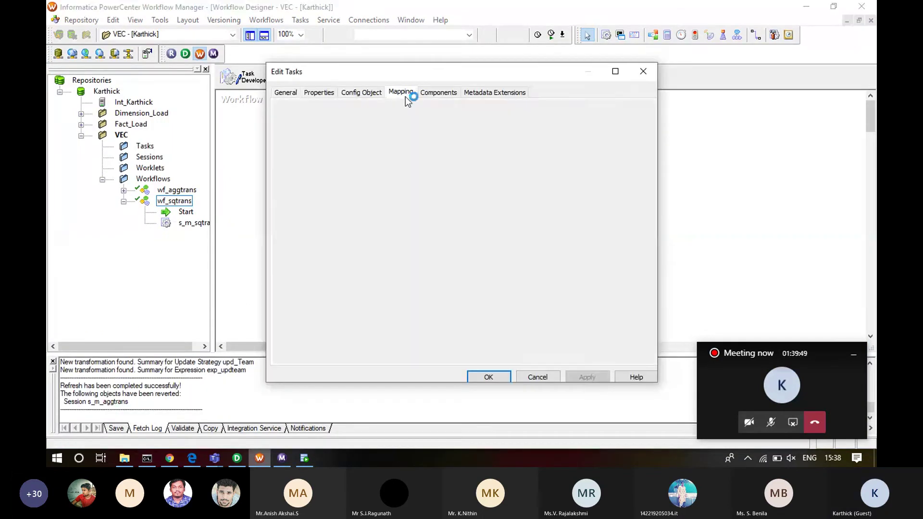
pyautogui.click(319, 207)
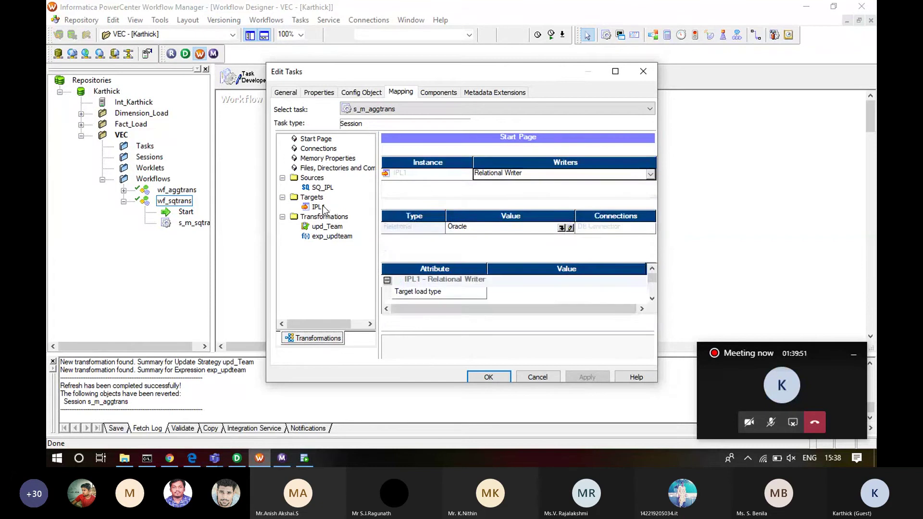
pyautogui.click(326, 228)
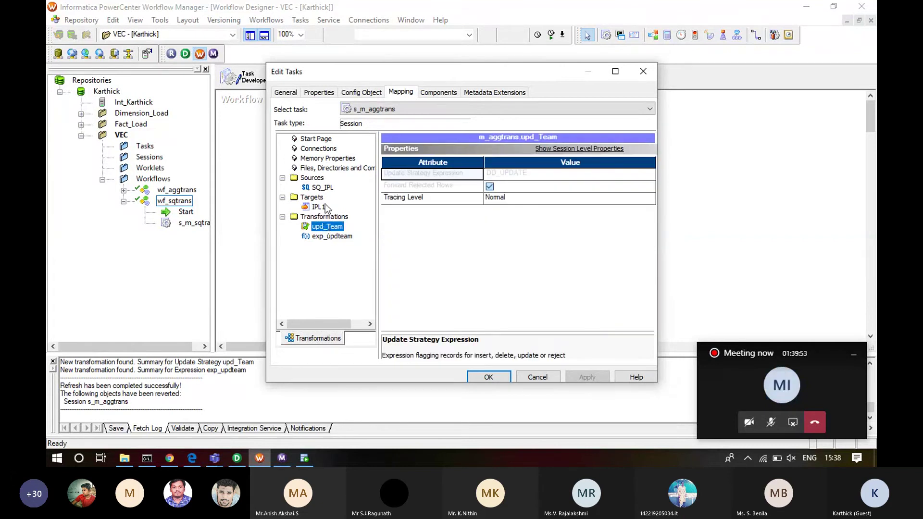
pyautogui.click(320, 207)
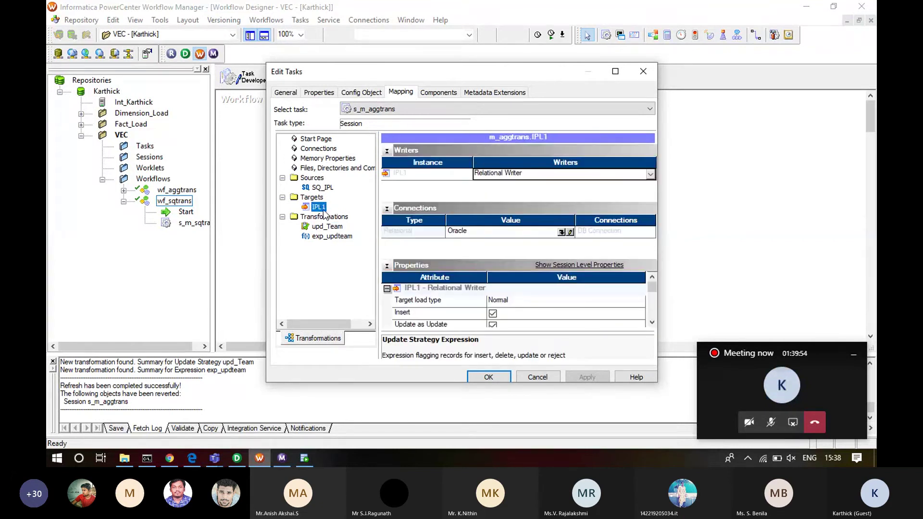
# - Turn off the Insert option in the IPL1 target properties, leaving Update as Update enabled
pyautogui.click(652, 322)
pyautogui.click(652, 323)
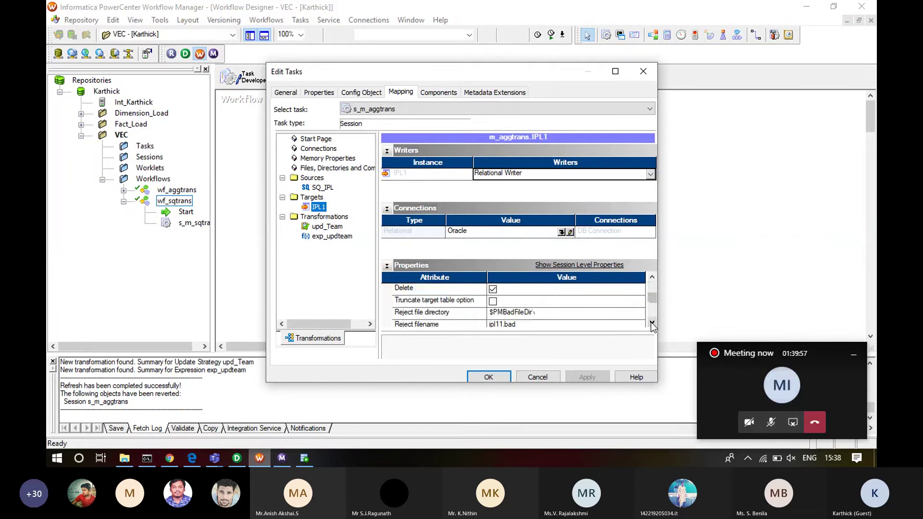
pyautogui.click(652, 323)
pyautogui.click(651, 323)
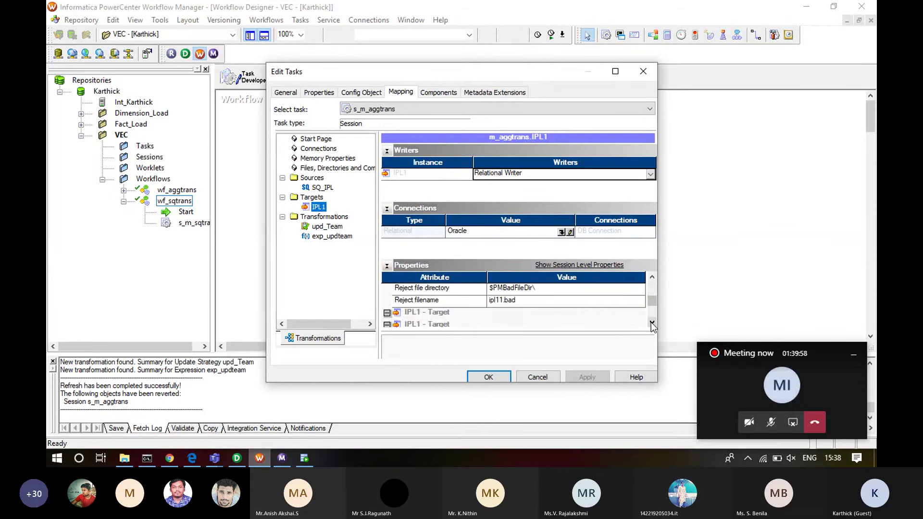
pyautogui.click(652, 292)
pyautogui.click(653, 291)
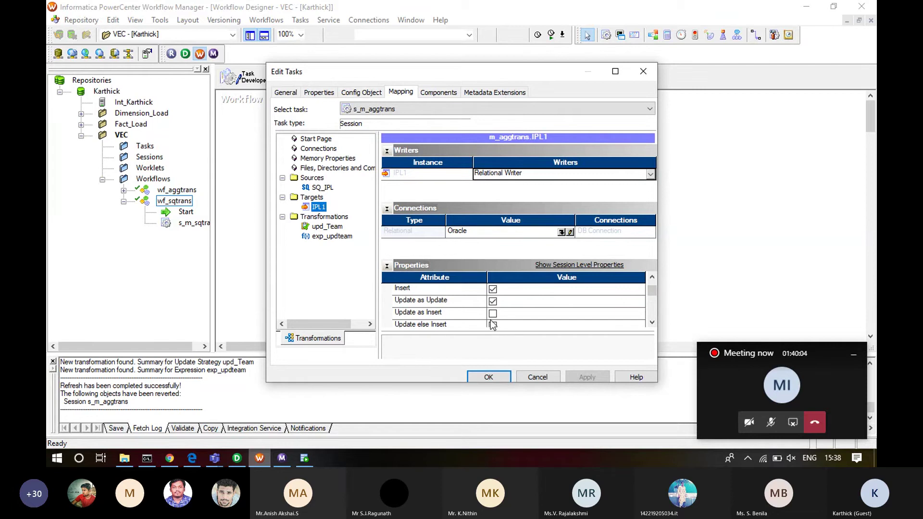
pyautogui.click(493, 289)
pyautogui.click(493, 289)
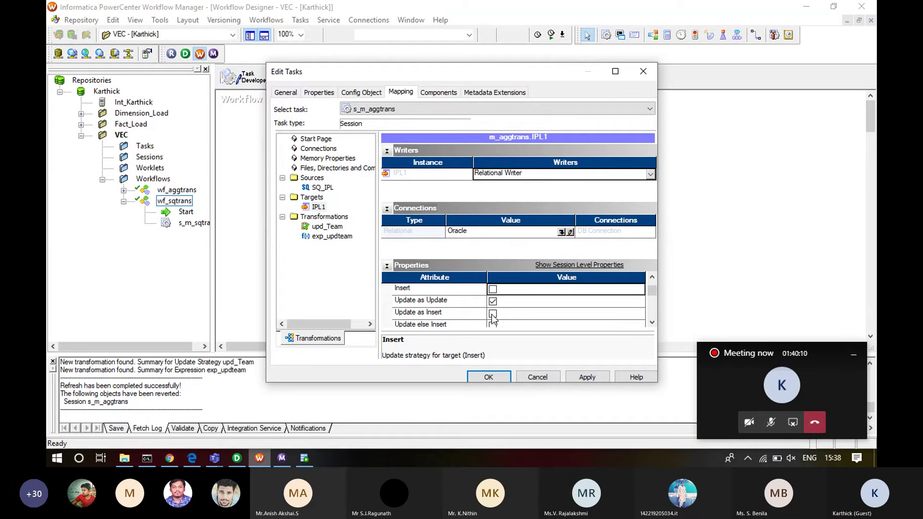
pyautogui.scroll(2, 577, 317)
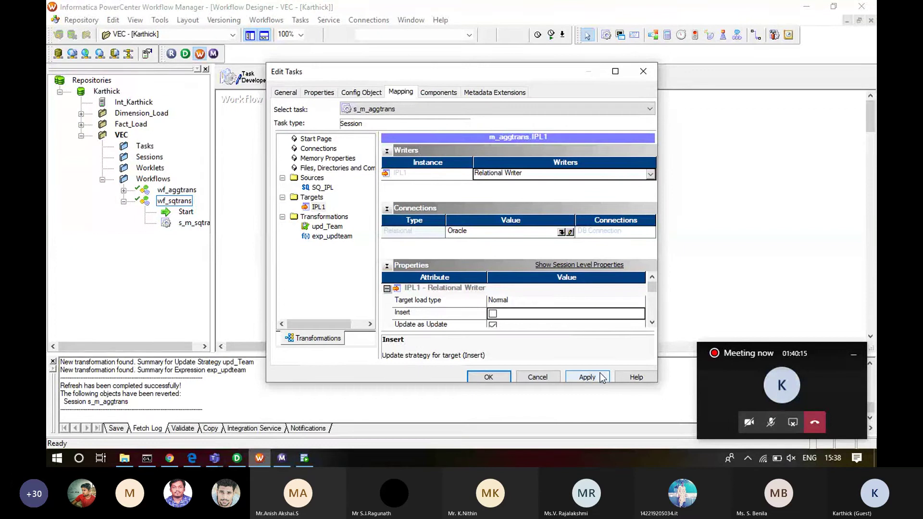
# - Apply the session changes, close the task settings and save workflow wf_aggtrans
pyautogui.click(583, 377)
pyautogui.click(488, 377)
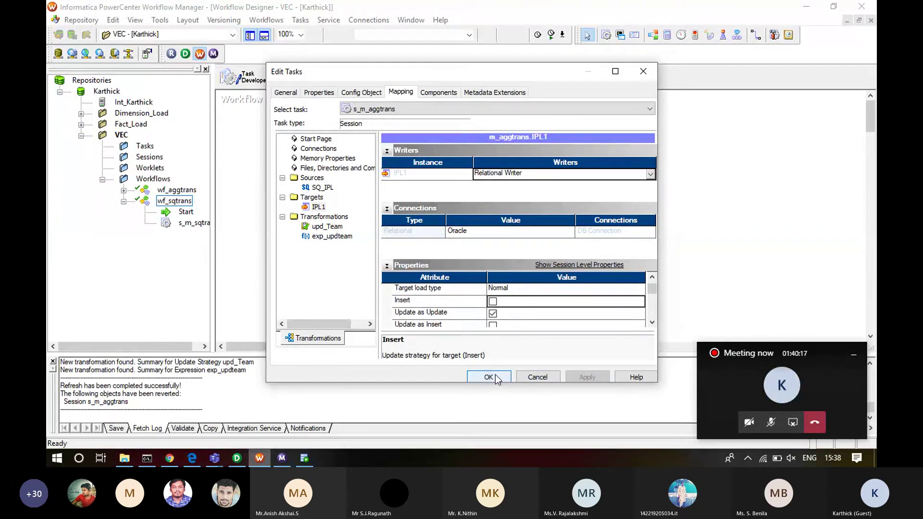
pyautogui.hotkey('ctrl', 's')
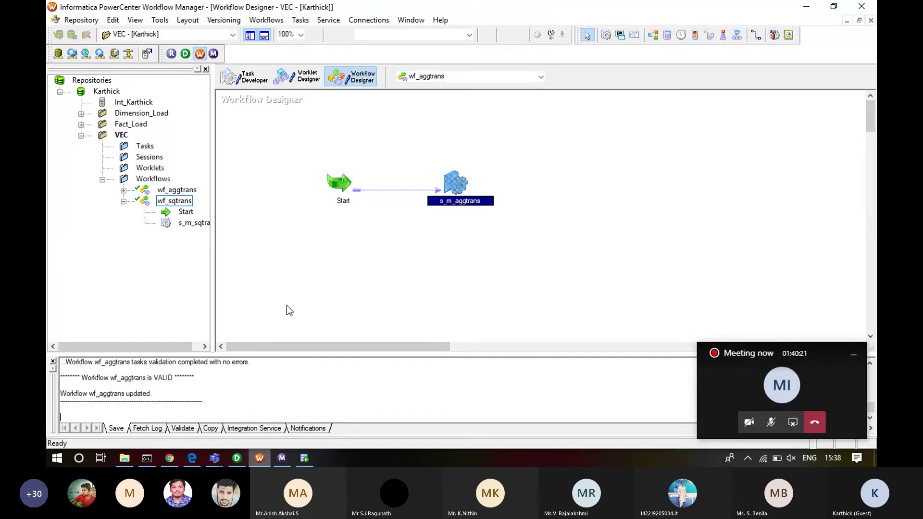
# - Switch to Informatica Designer and check the PLAYER_NAME key in the m_aggtrans target and the IPL target definition
pyautogui.click(237, 459)
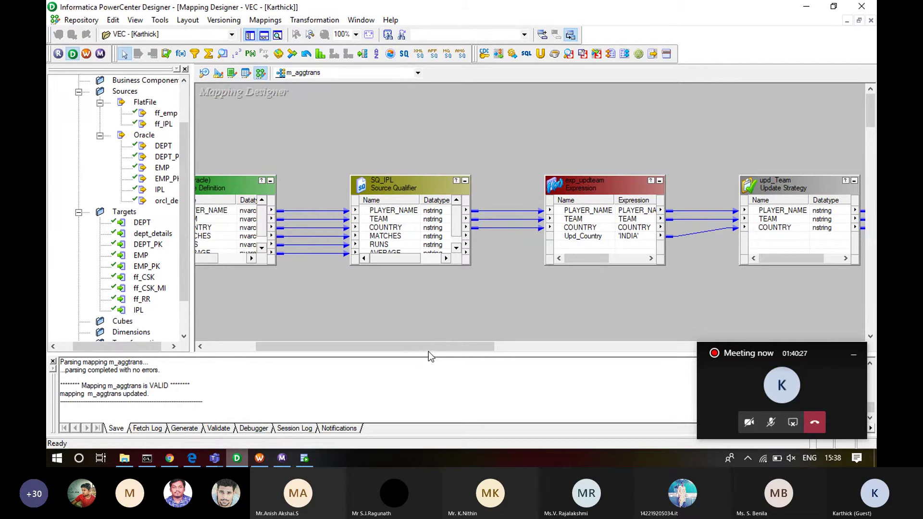
pyautogui.click(523, 345)
pyautogui.click(523, 344)
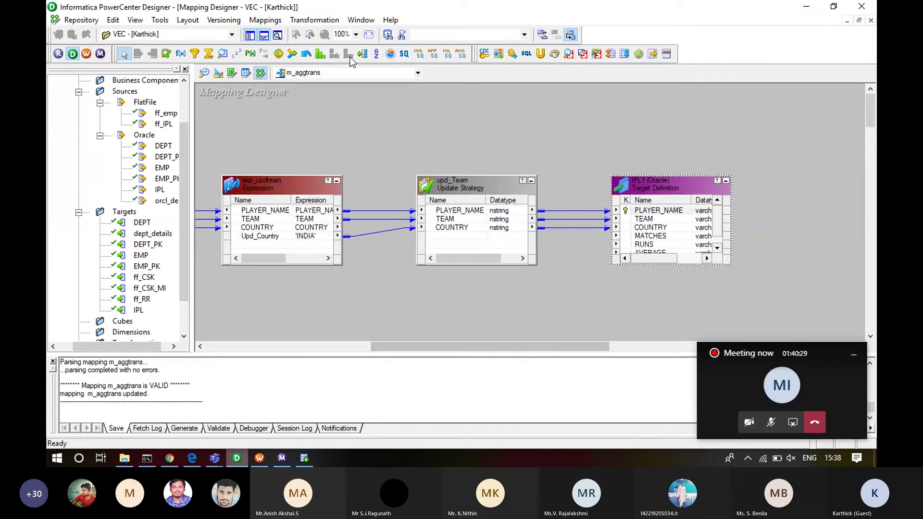
pyautogui.click(218, 73)
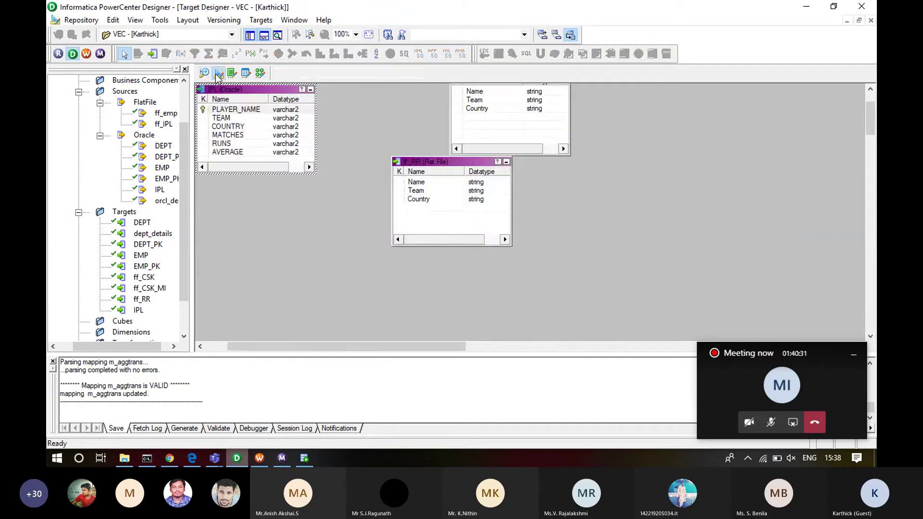
pyautogui.click(238, 109)
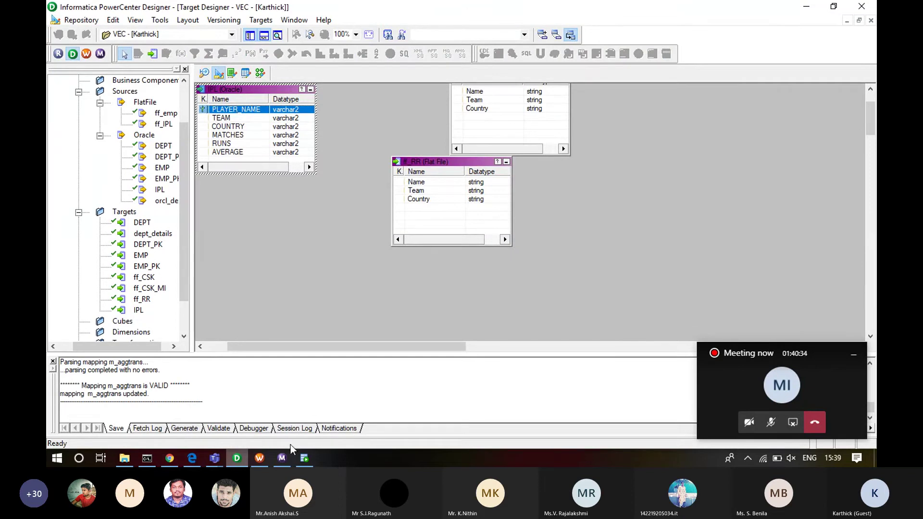
# - Switch to Oracle SQL Developer and begin an ALTER TABLE IPL statement below the DELETE statement
pyautogui.click(304, 459)
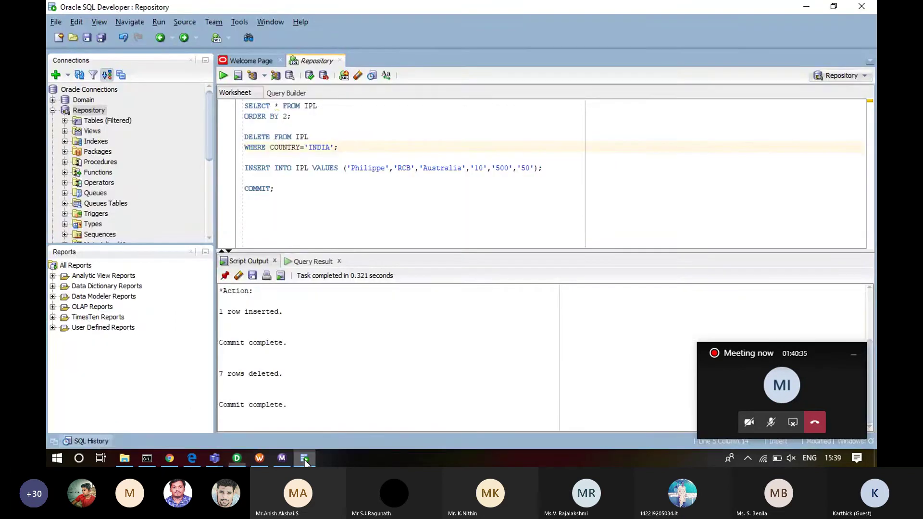
pyautogui.click(354, 150)
pyautogui.press('Return')
pyautogui.press('Return')
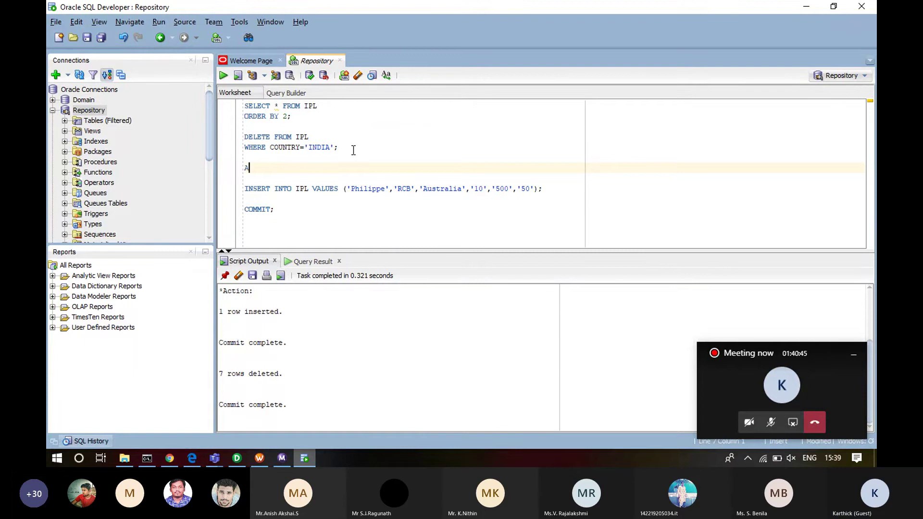
pyautogui.write('ALTER TABLE IPL')
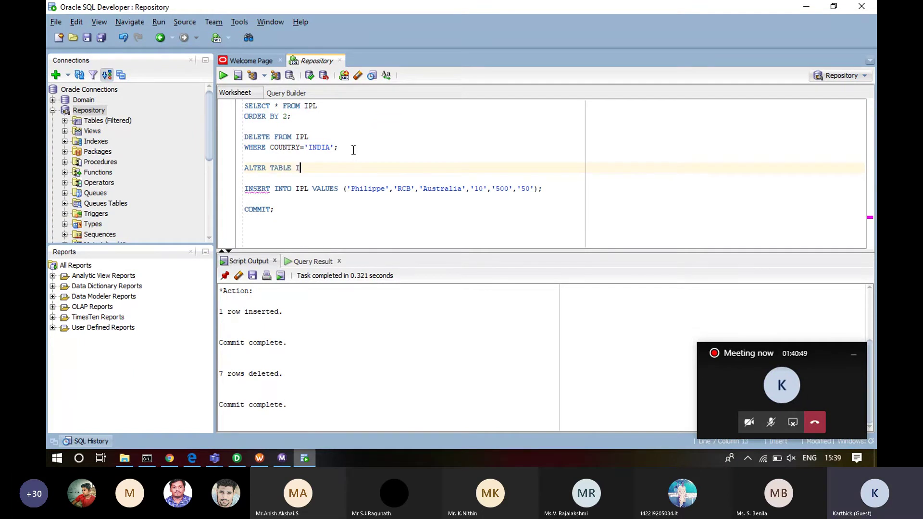
pyautogui.press('Return')
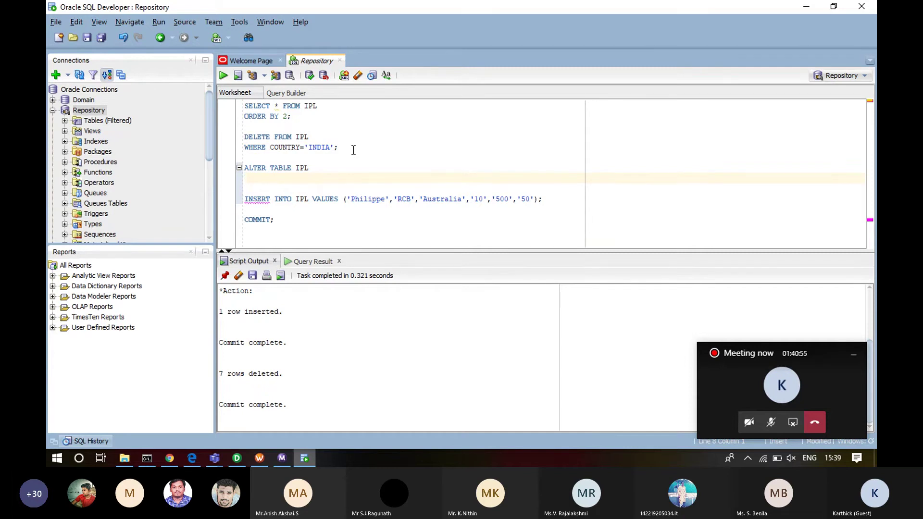
pyautogui.write('S')
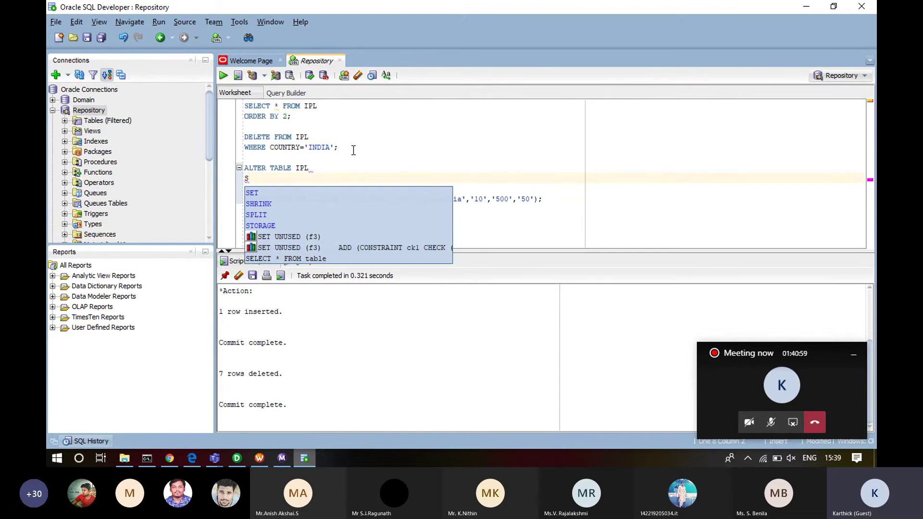
pyautogui.write('ET')
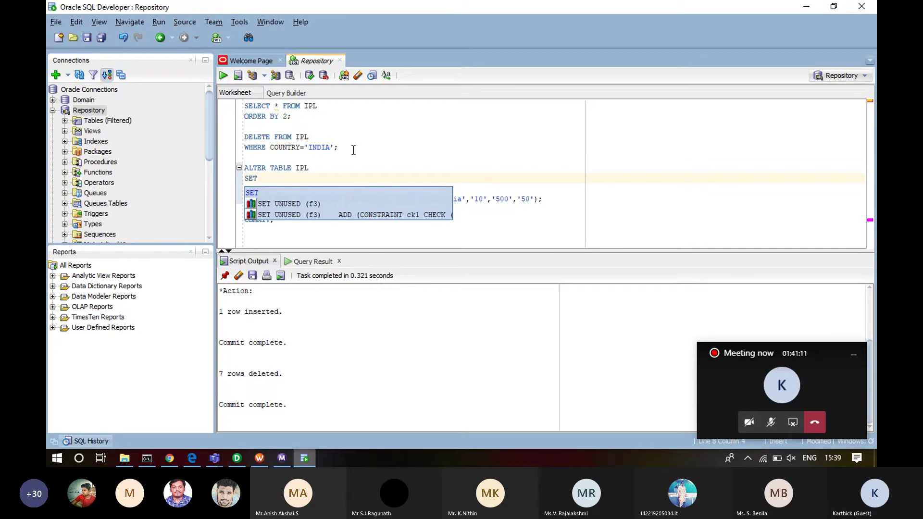
pyautogui.write('PR')
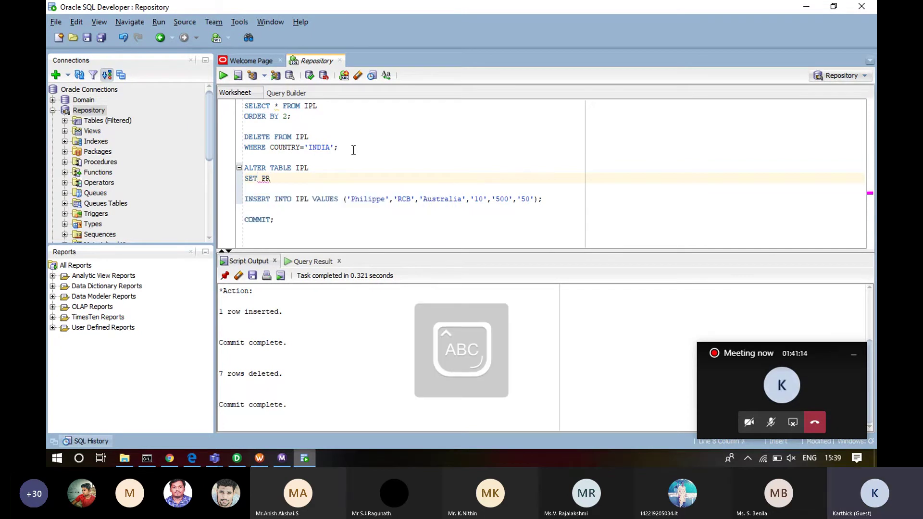
pyautogui.press('capslock')
pyautogui.write('IMARY')
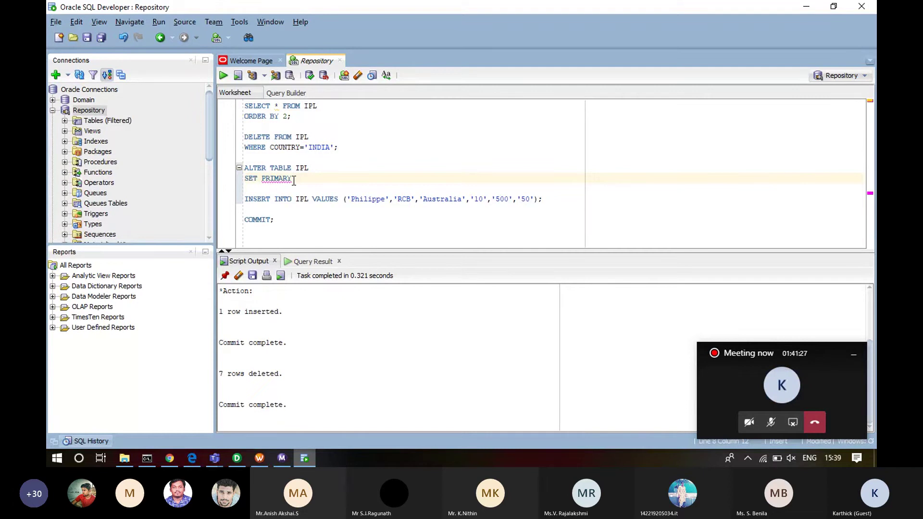
pyautogui.moveTo(292, 178); pyautogui.dragTo(241, 179)
pyautogui.press('BackSpace')
pyautogui.press('BackSpace')
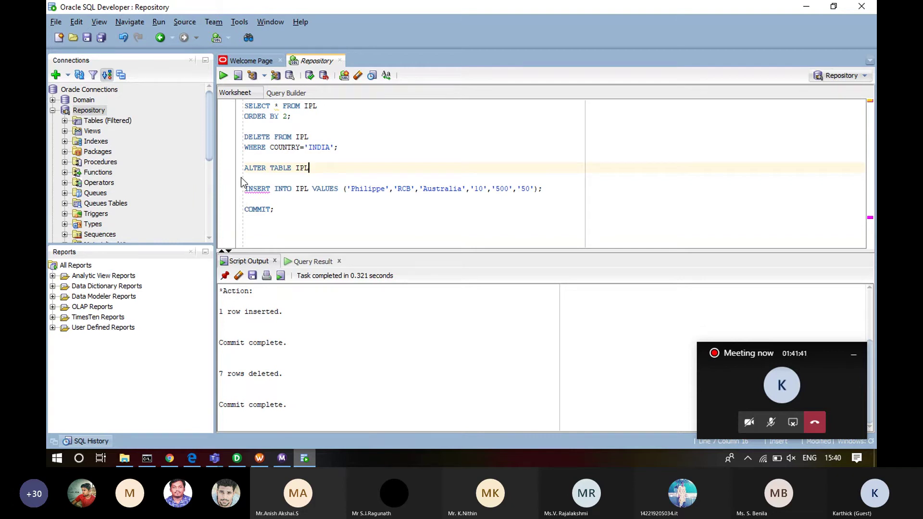
# - Extend the ALTER TABLE IPL statement with ADD CONSTRAINTS PK PRIMARY KEY(Name)
pyautogui.write('A')
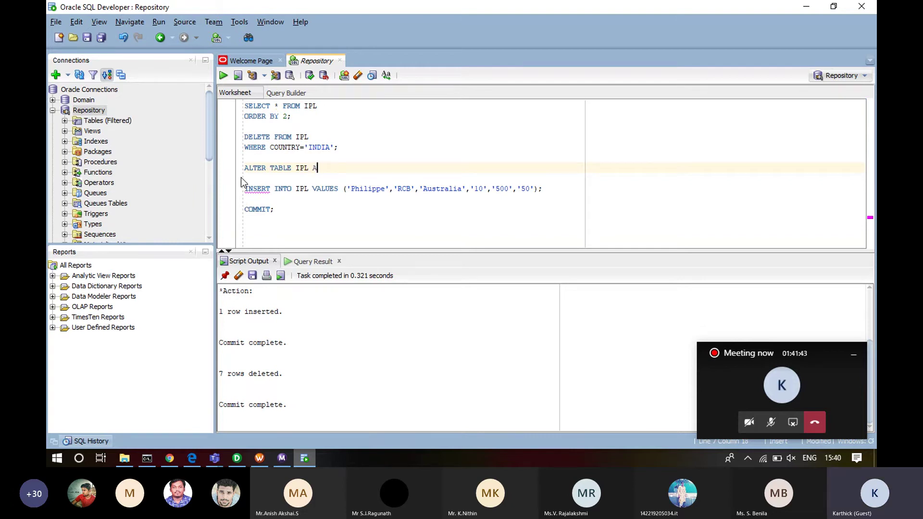
pyautogui.write('DD CONSTRAINTS ')
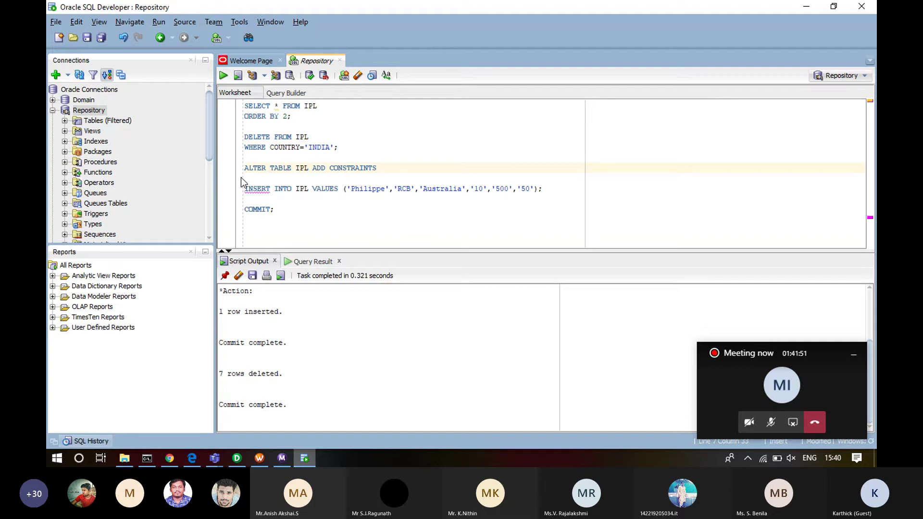
pyautogui.write('PK P')
pyautogui.write('RIMARY KEY')
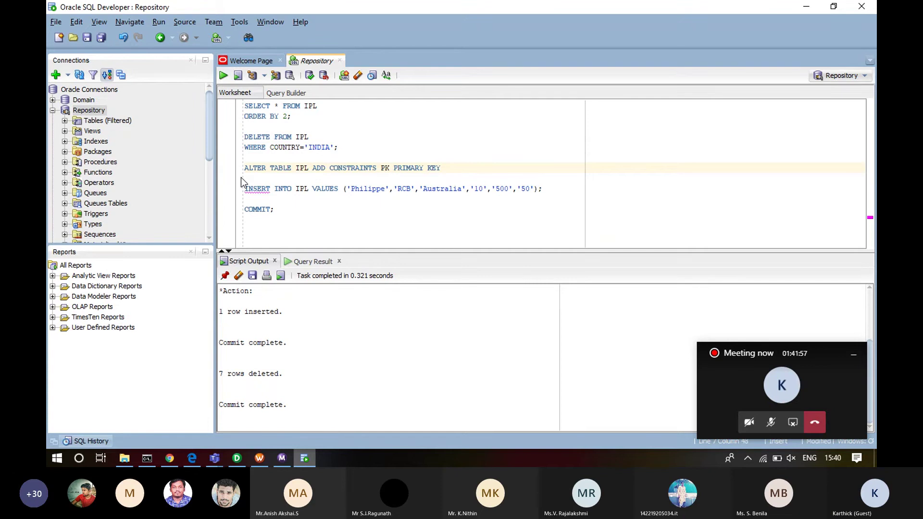
pyautogui.write(' (Name')
# - Rerun the IPL SELECT query to check the column names and change the primary key column in the ALTER statement to PLAYER_NAME, ending with a semicolon
pyautogui.click(300, 116)
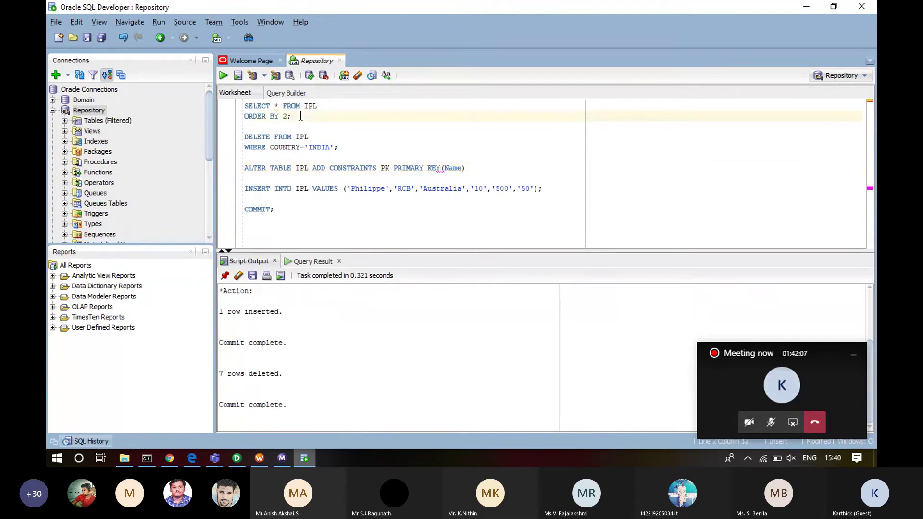
pyautogui.hotkey('ctrl', 'Return')
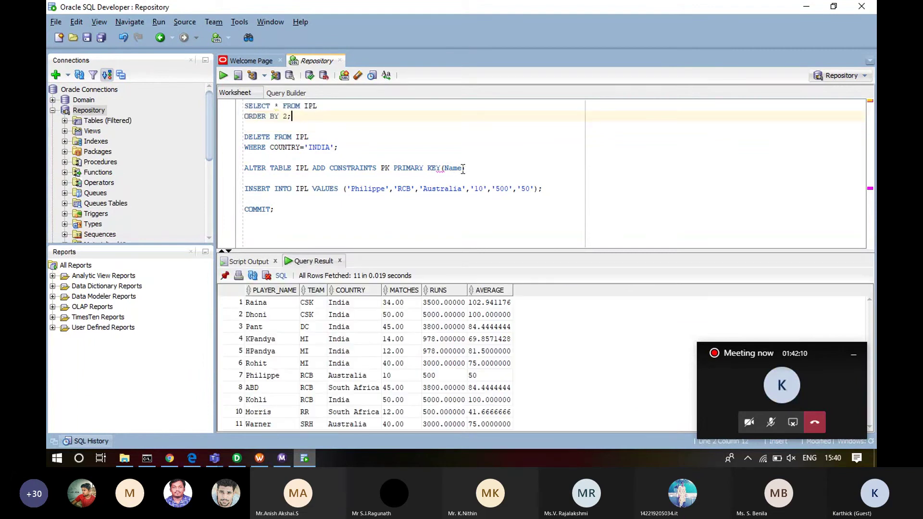
pyautogui.moveTo(462, 169); pyautogui.dragTo(444, 168)
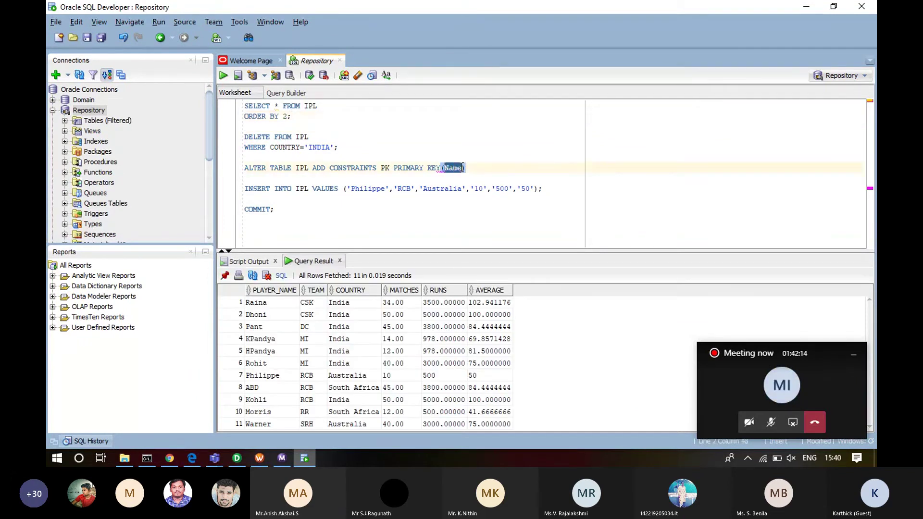
pyautogui.write('PLAYER_NAME')
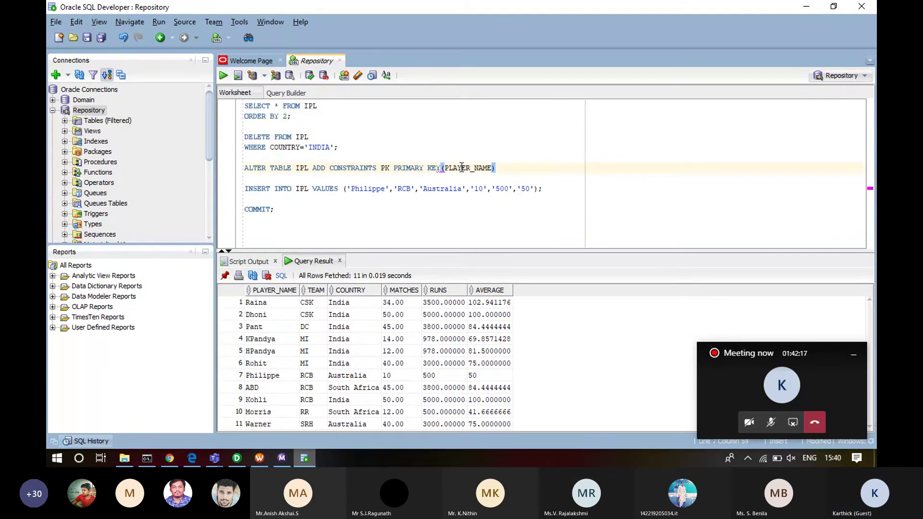
pyautogui.write(');')
# - Run the ALTER TABLE IPL statement that adds the PLAYER_NAME primary key and commit the change
pyautogui.press('F5')
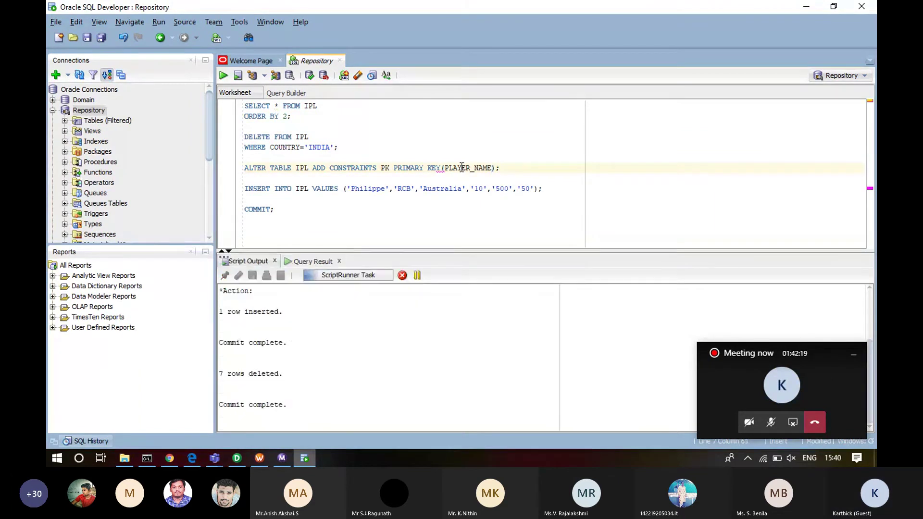
pyautogui.tripleClick(461, 167)
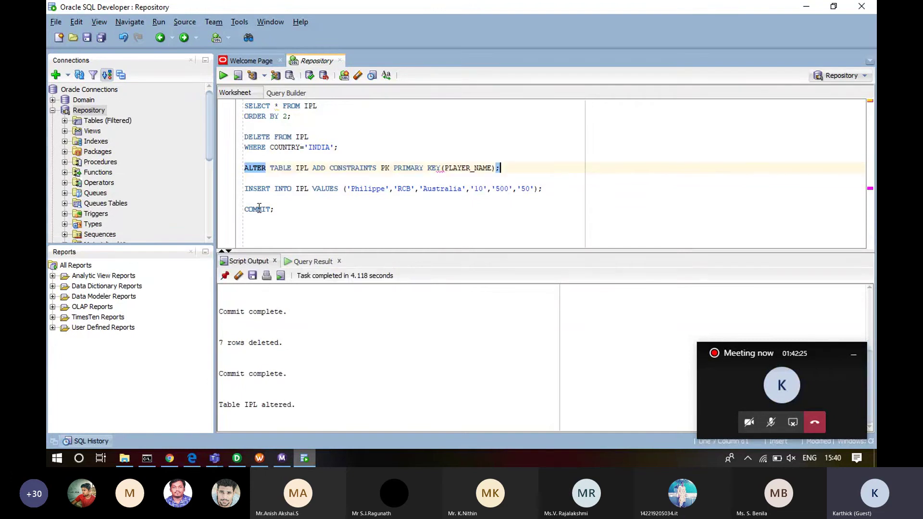
pyautogui.click(259, 208)
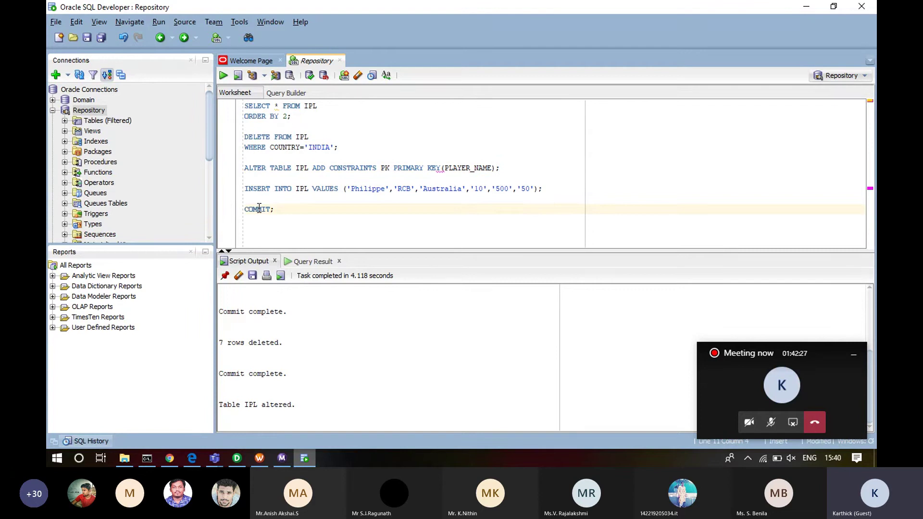
pyautogui.hotkey('ctrl', 'Return')
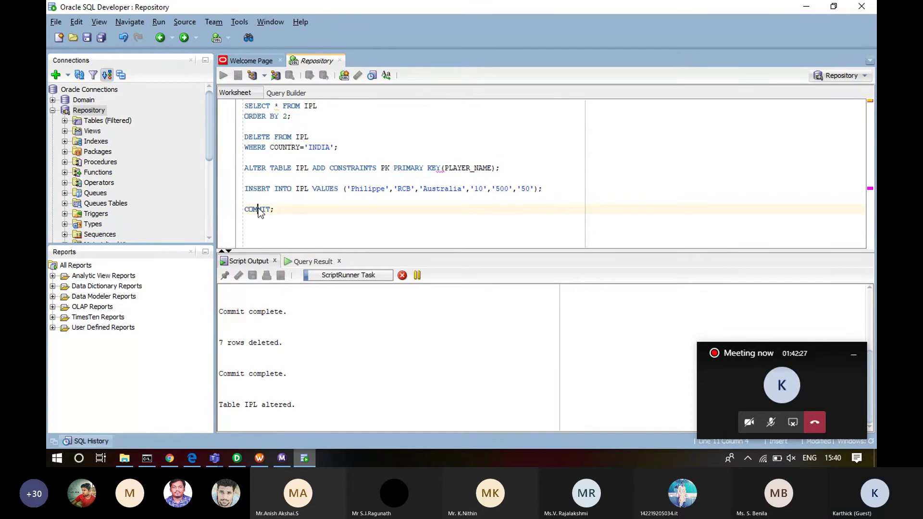
# - Add a DESC IPL; statement below COMMIT and run it to check the table's structure
pyautogui.click(301, 216)
pyautogui.press('Return')
pyautogui.write('DESC I')
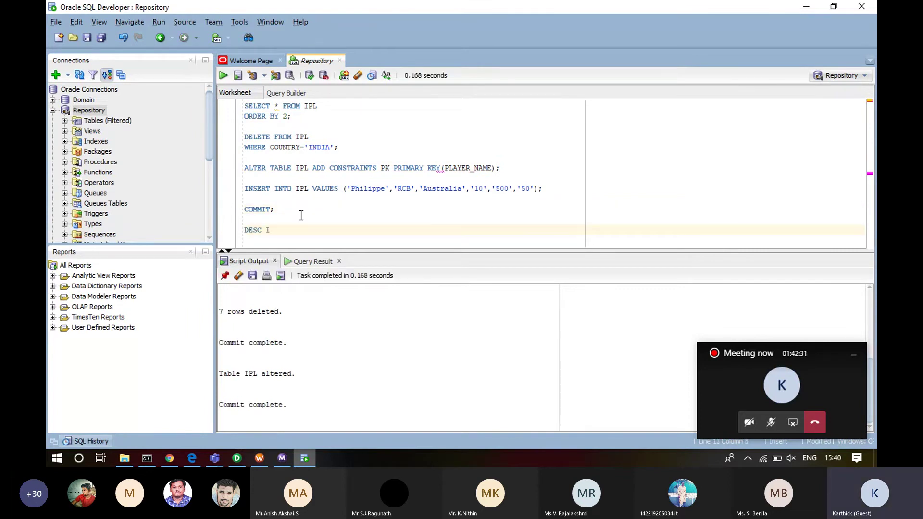
pyautogui.write('PL;')
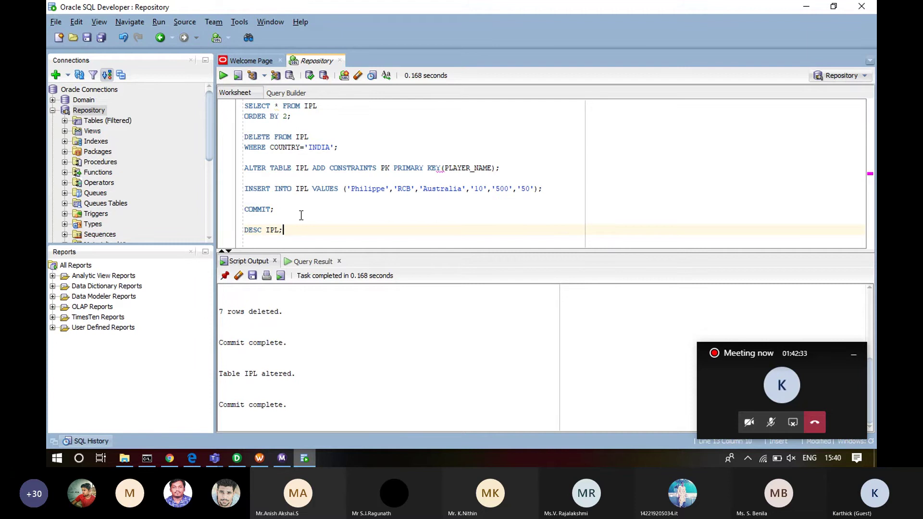
pyautogui.hotkey('ctrl', 'Return')
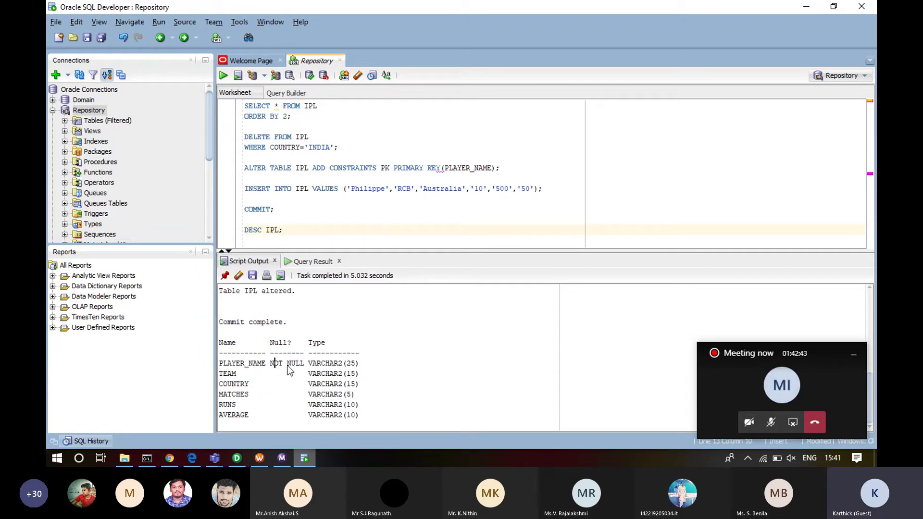
# - Switch to Informatica Workflow Manager, save, and start the wf_aggtrans workflow
pyautogui.click(283, 461)
pyautogui.click(260, 459)
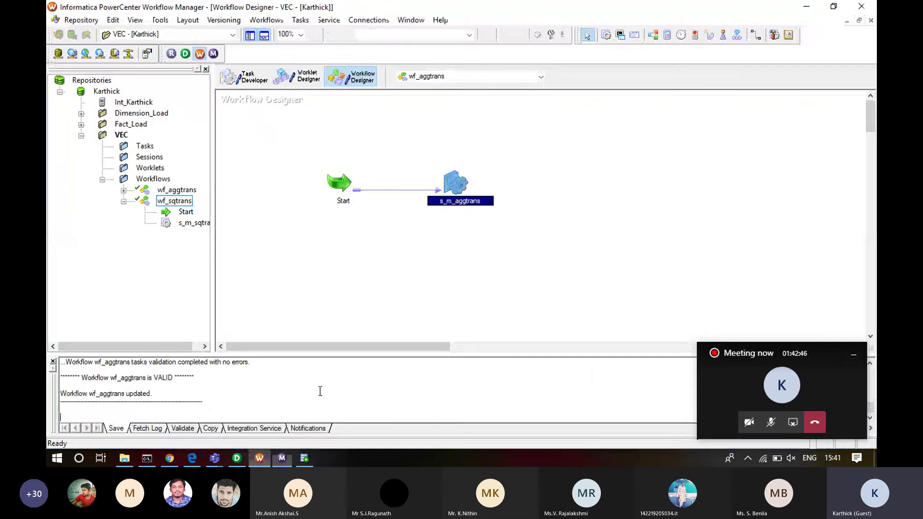
pyautogui.rightClick(455, 182)
pyautogui.click(402, 232)
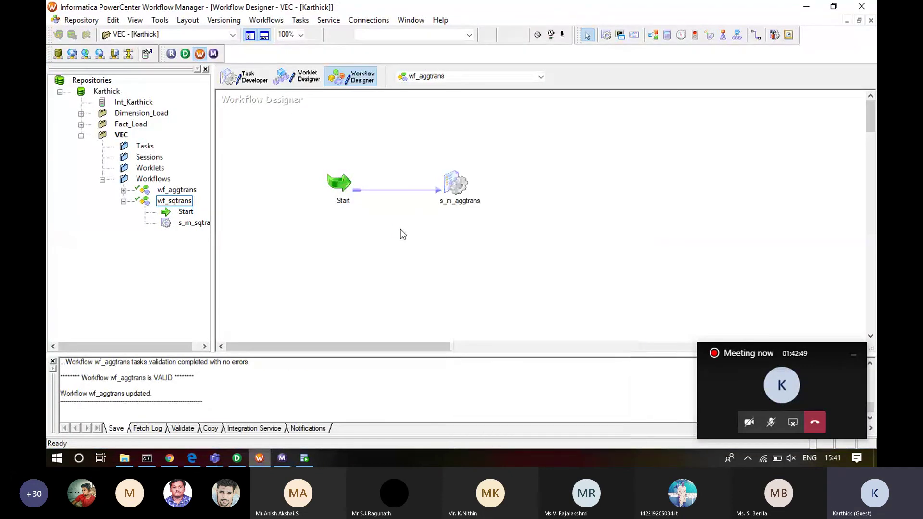
pyautogui.hotkey('ctrl', 's')
pyautogui.click(553, 263)
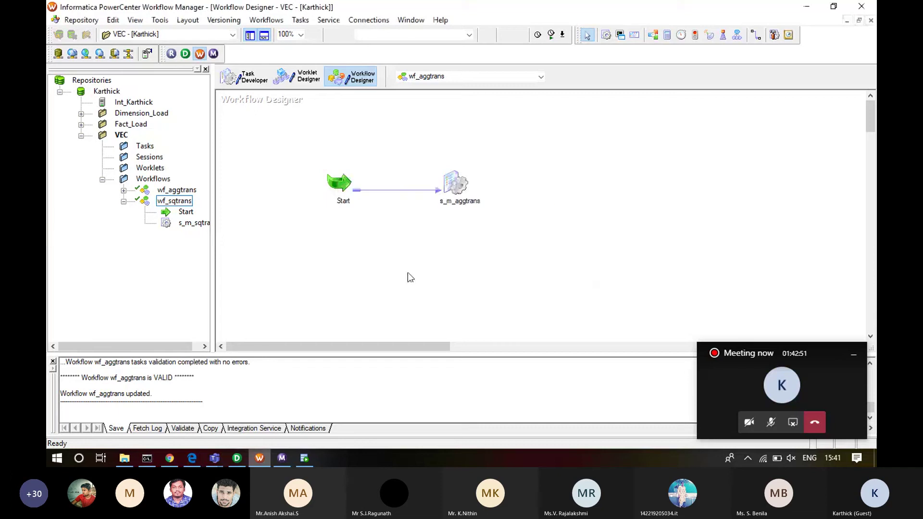
pyautogui.rightClick(389, 268)
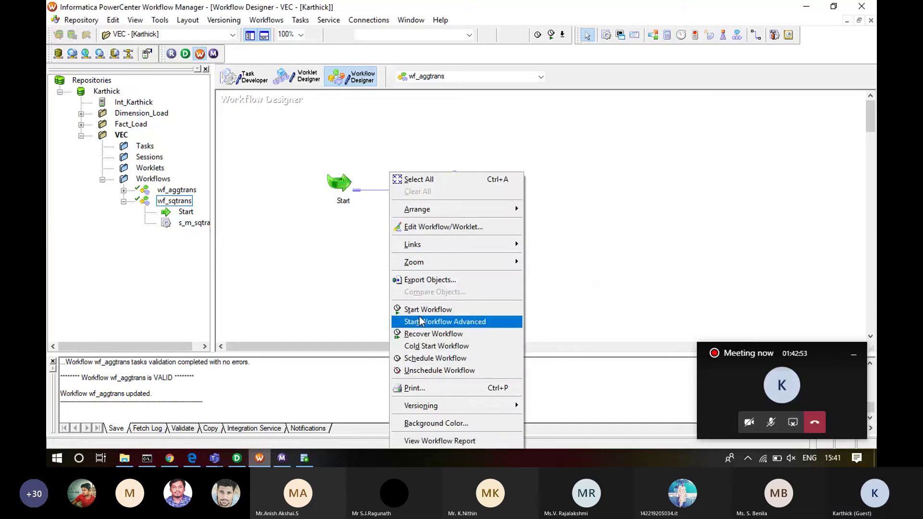
pyautogui.click(434, 310)
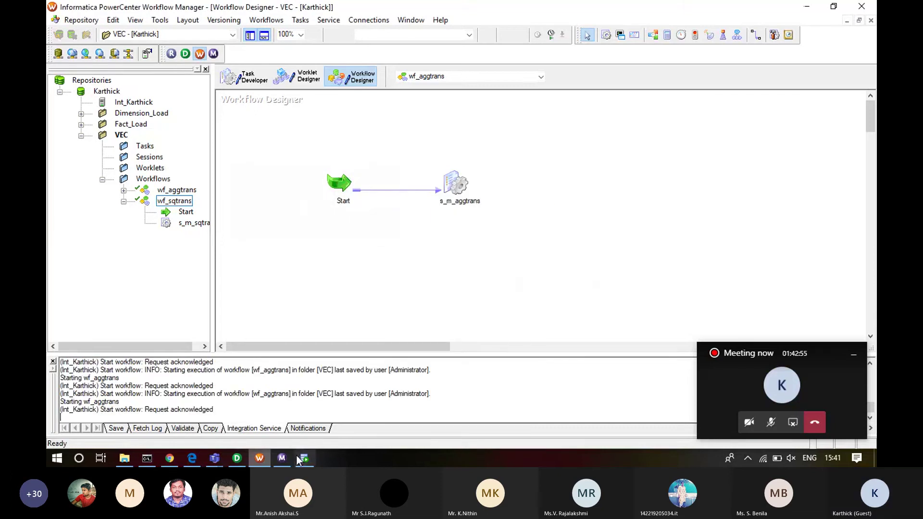
# - Check the latest s_m_aggtrans run's source and target statistics in Workflow Monitor and review the m_aggtrans mapping in Informatica Designer
pyautogui.click(282, 458)
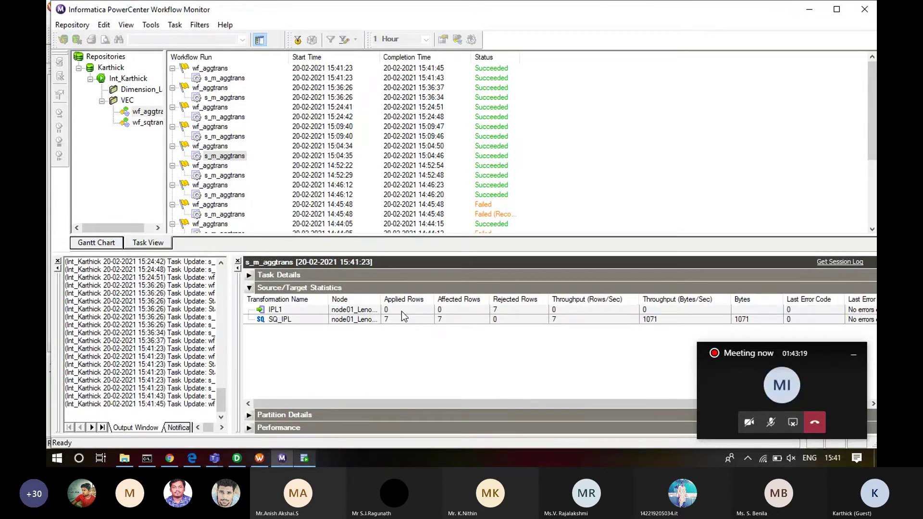
pyautogui.click(401, 319)
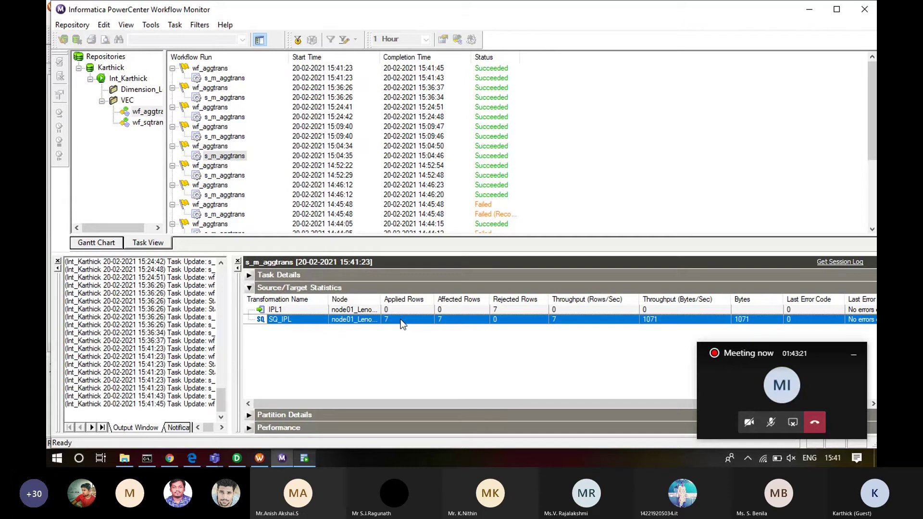
pyautogui.click(237, 459)
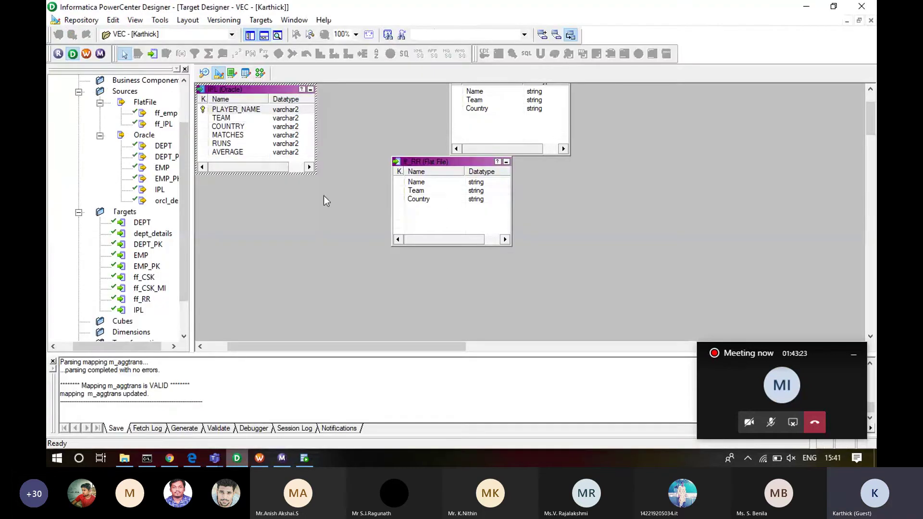
pyautogui.click(260, 73)
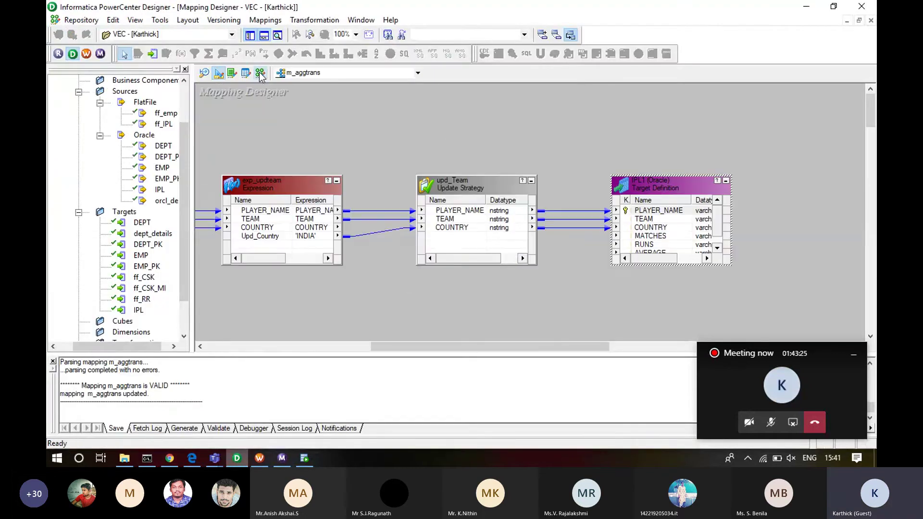
pyautogui.moveTo(427, 345); pyautogui.dragTo(403, 346)
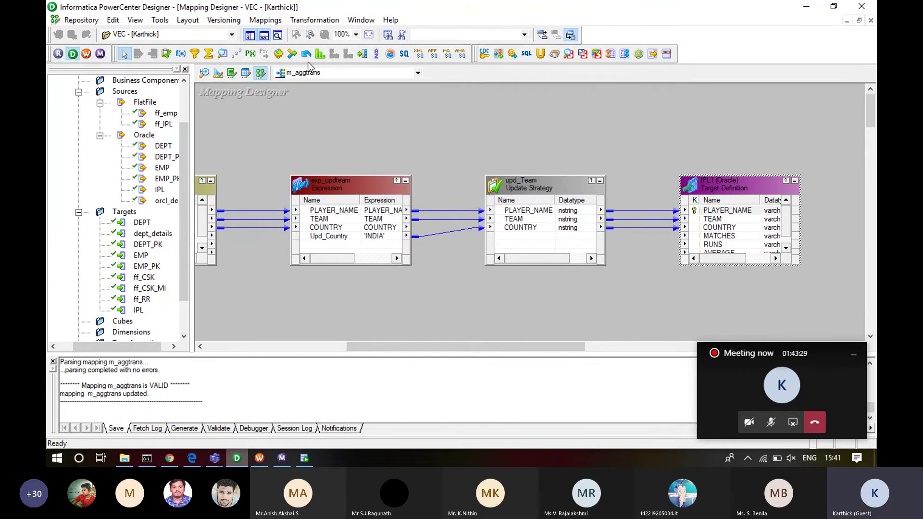
# - Start the debugger on m_aggtrans with the existing session instance s_m_aggtrans, discarding target data and showing the IPL target
pyautogui.click(266, 20)
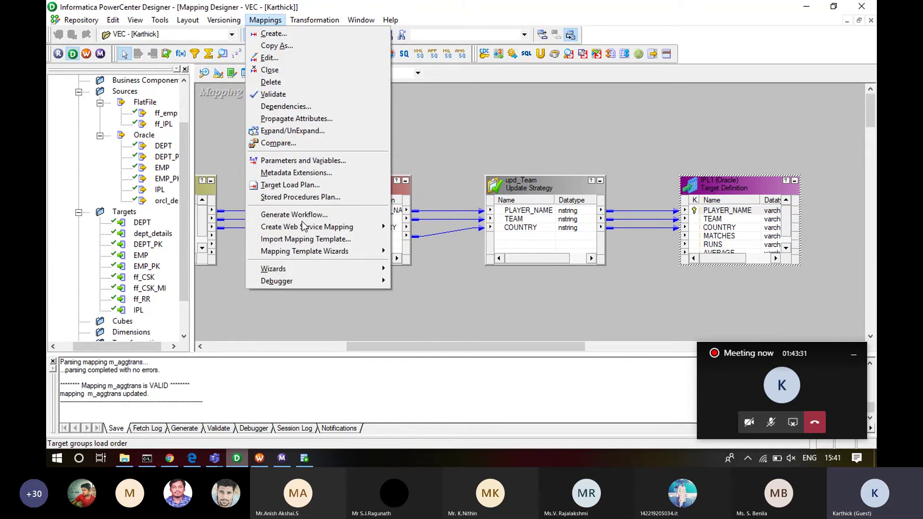
pyautogui.moveTo(330, 281)
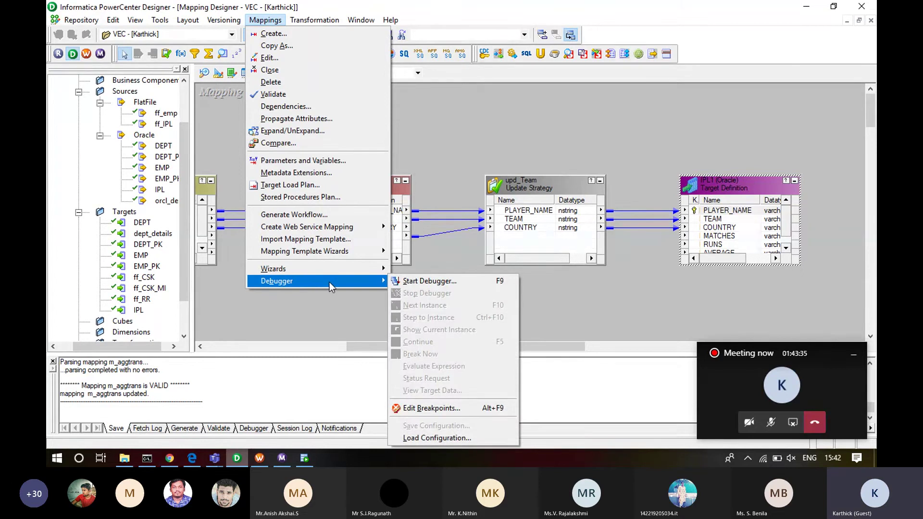
pyautogui.click(414, 282)
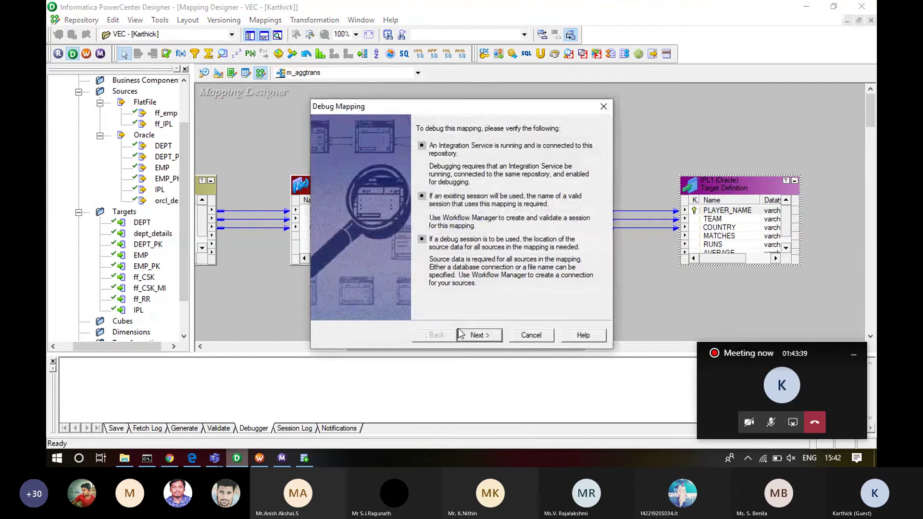
pyautogui.click(477, 332)
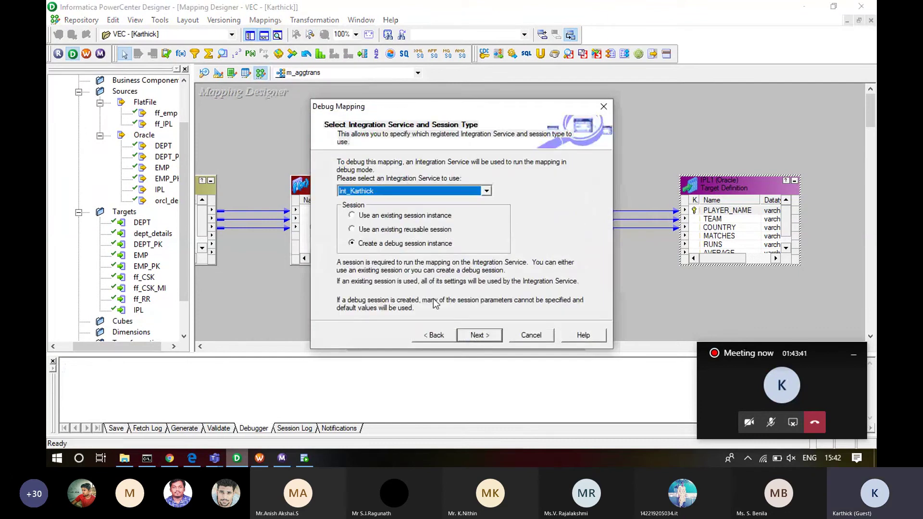
pyautogui.click(385, 218)
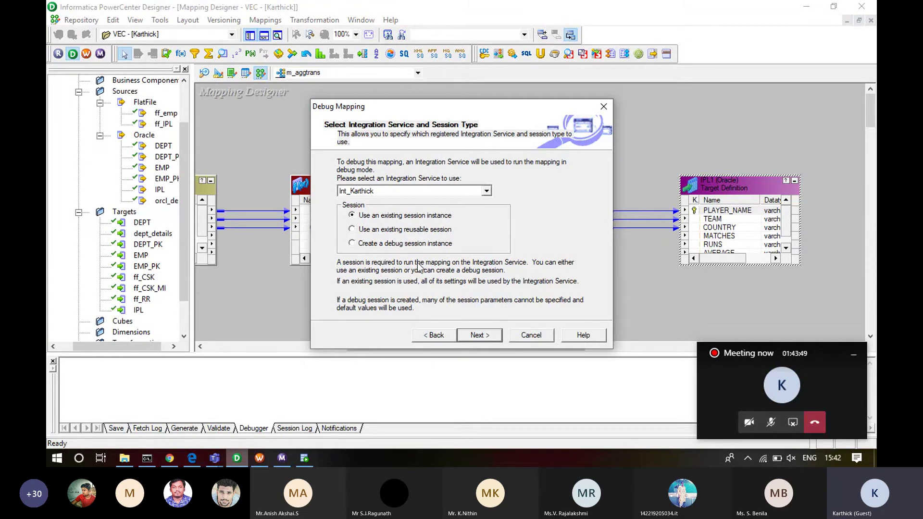
pyautogui.click(474, 335)
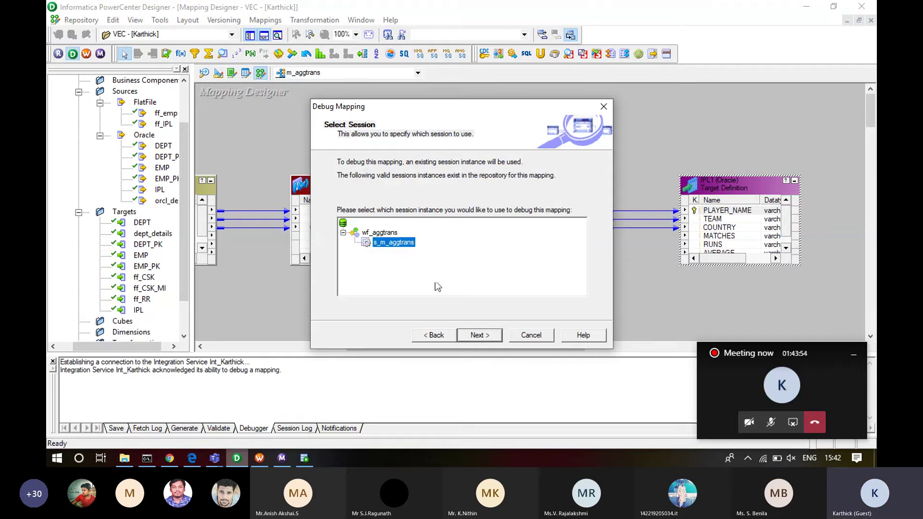
pyautogui.click(478, 338)
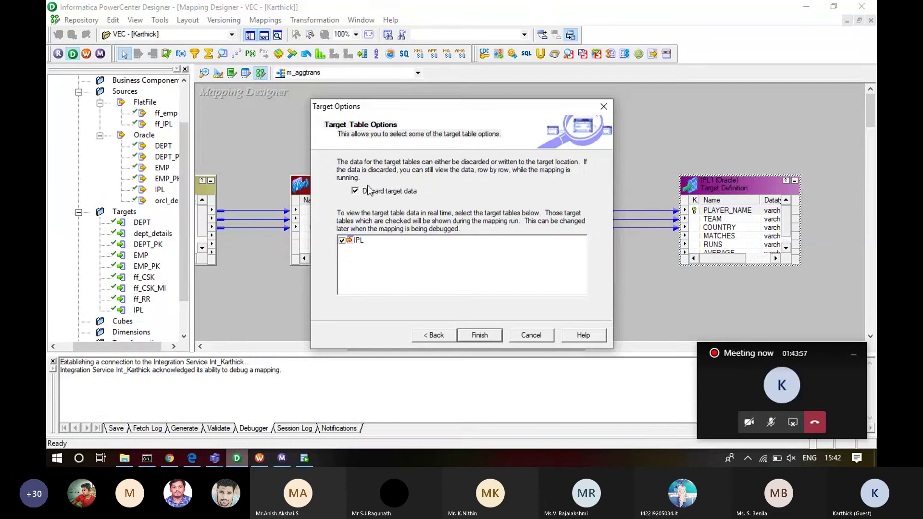
pyautogui.click(478, 336)
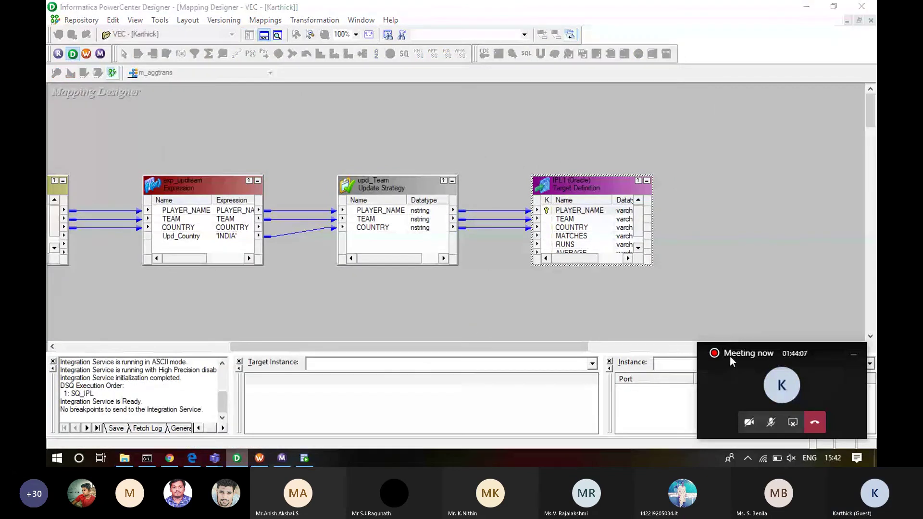
# - Advance the debugger to the next instance and inspect the TEAM and COUNTRY port values of SQ_IPL
pyautogui.click(853, 354)
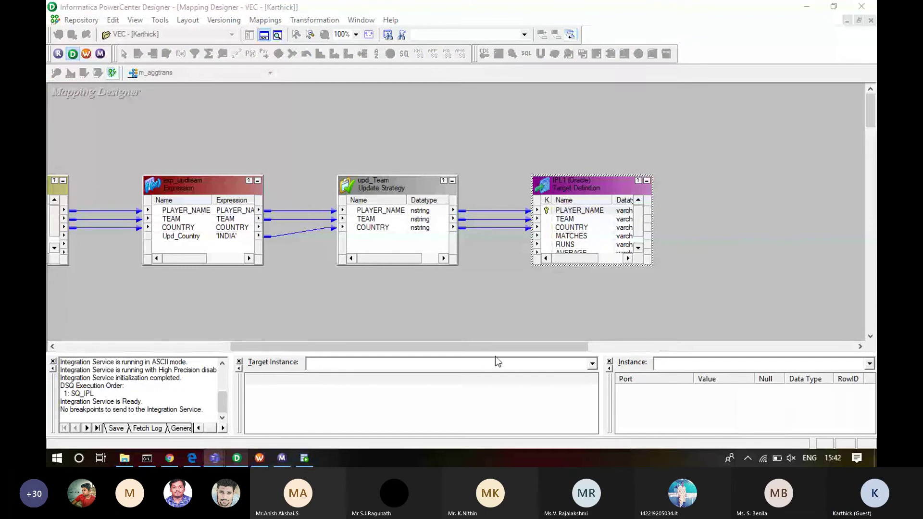
pyautogui.click(264, 20)
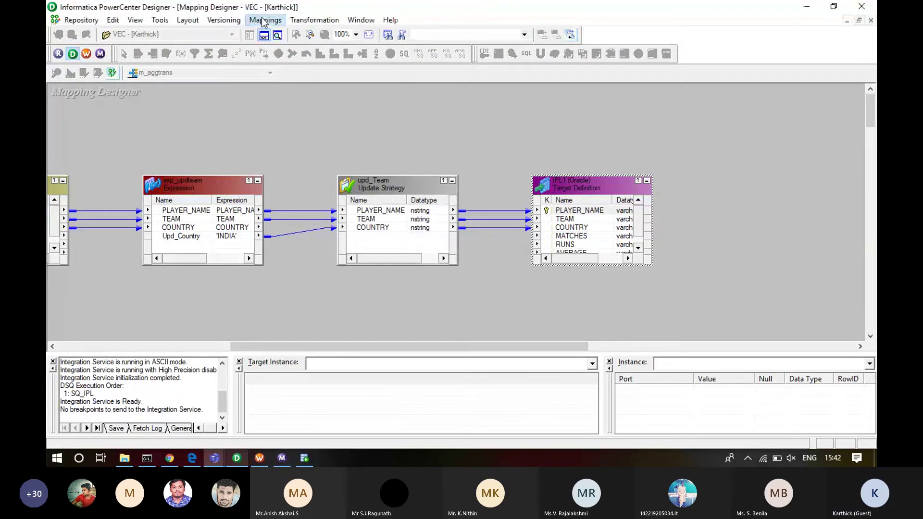
pyautogui.moveTo(365, 284)
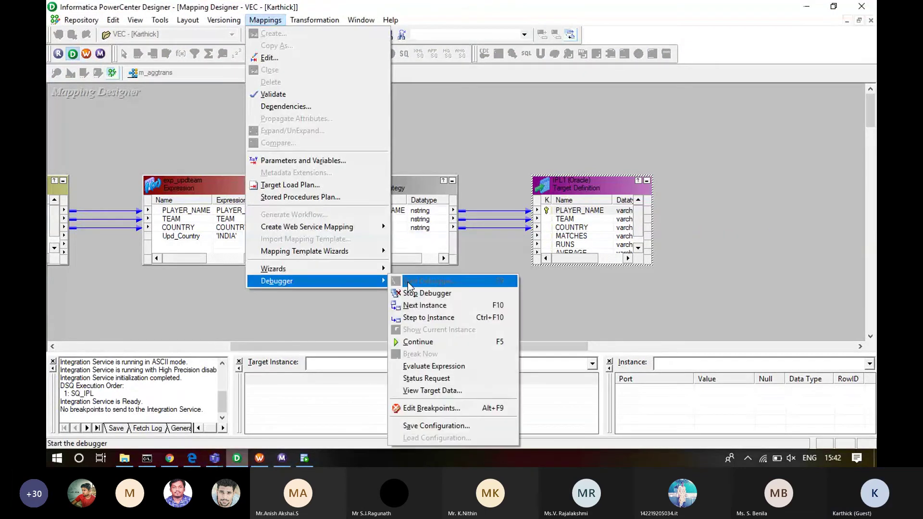
pyautogui.click(425, 307)
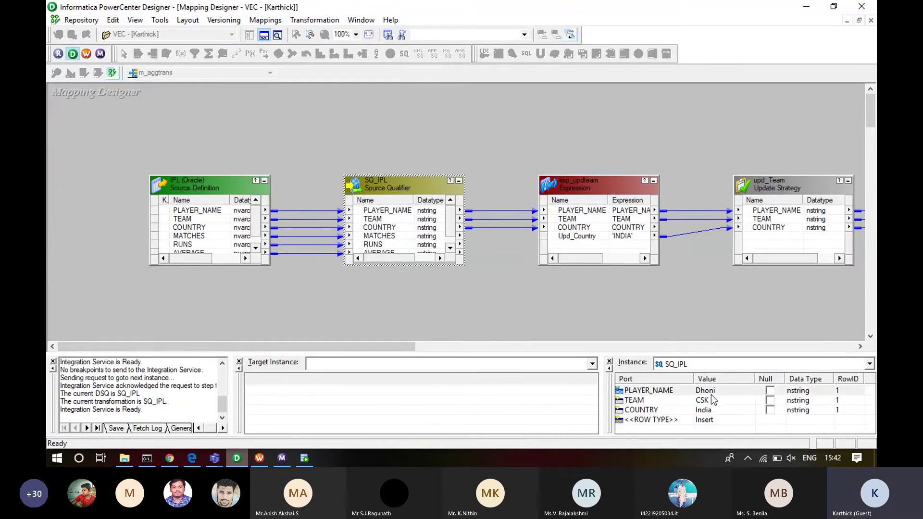
pyautogui.click(710, 398)
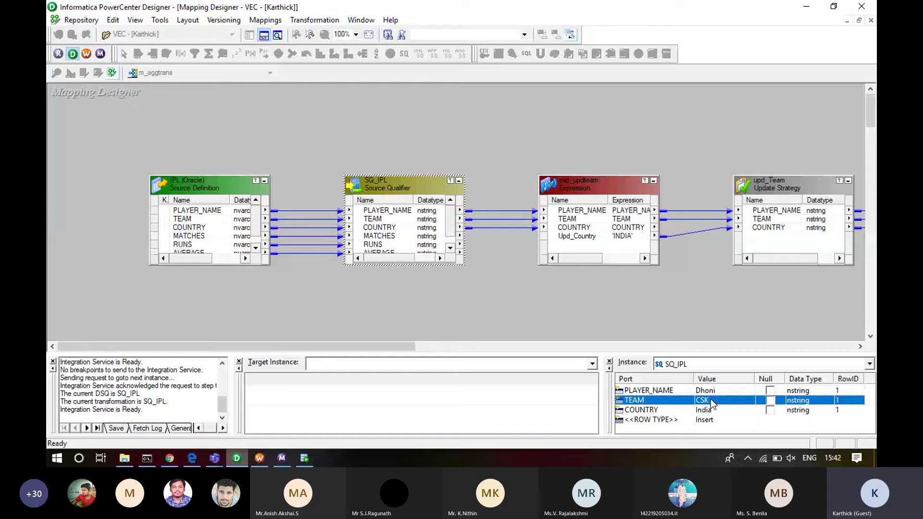
pyautogui.press('Down')
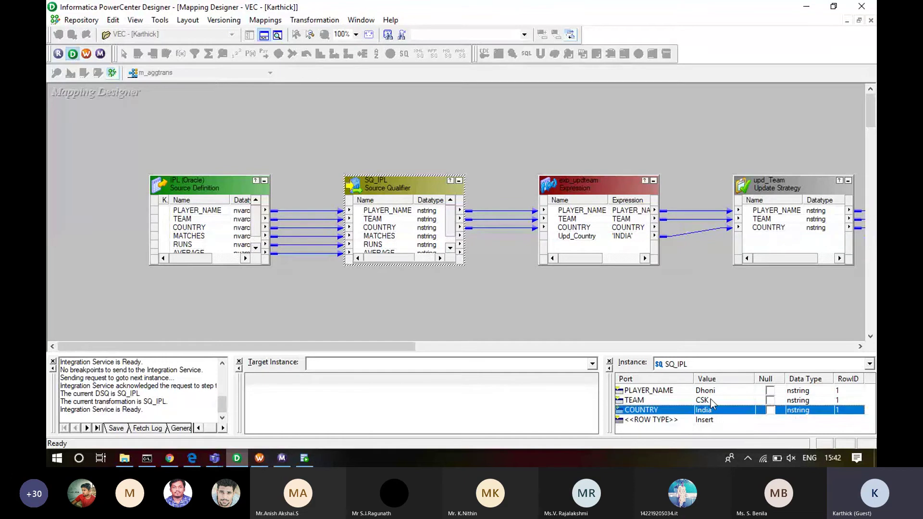
pyautogui.click(710, 399)
# - Step the debugger to the SQ_IPL instance again and examine the row type and values of the IPL1 target row
pyautogui.click(315, 20)
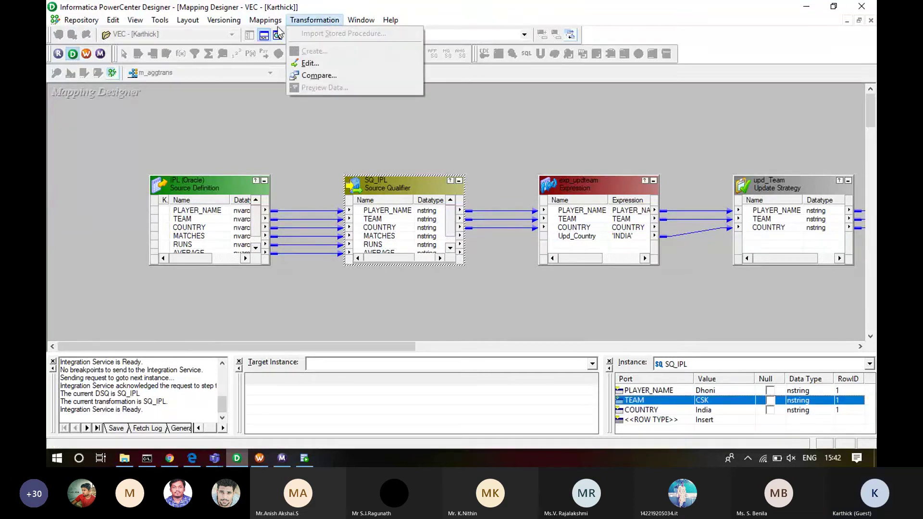
pyautogui.moveTo(269, 20)
pyautogui.moveTo(370, 288)
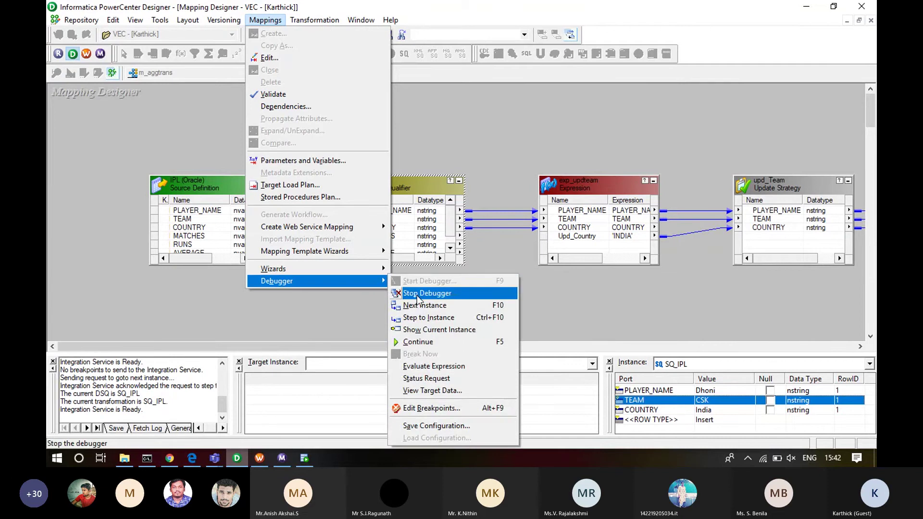
pyautogui.click(429, 318)
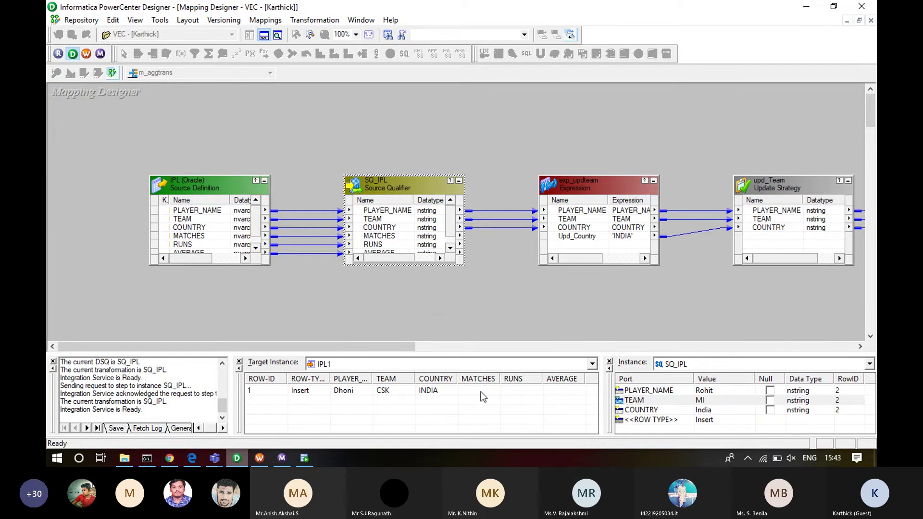
pyautogui.click(313, 390)
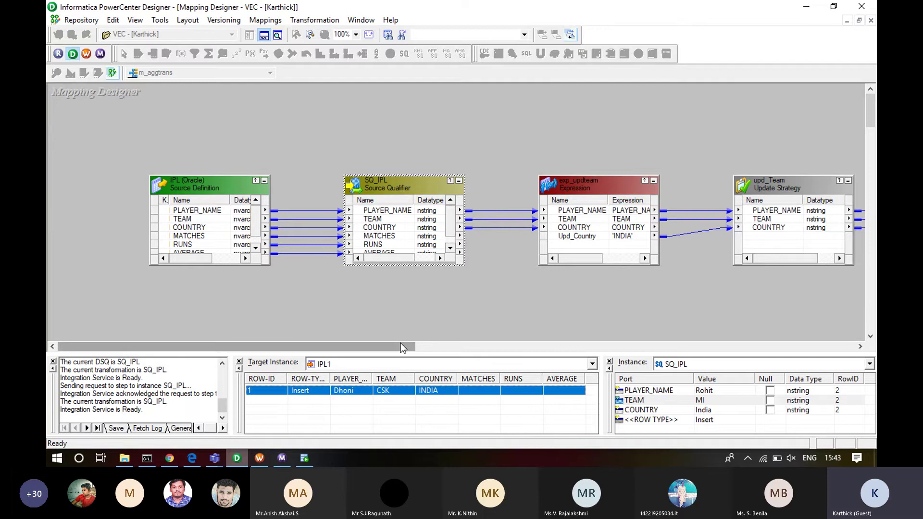
# - Check the port definitions of the IPL1 target in the m_aggtrans mapping
pyautogui.moveTo(400, 343); pyautogui.dragTo(516, 340)
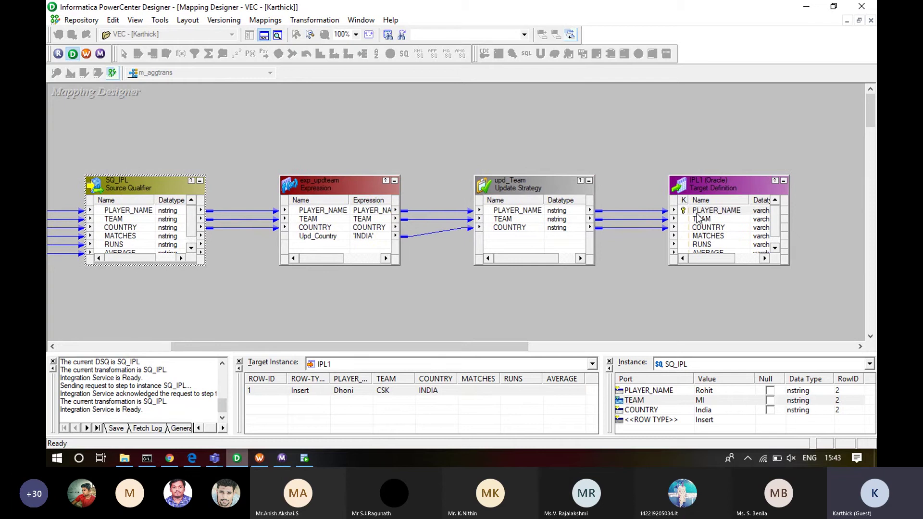
pyautogui.click(713, 213)
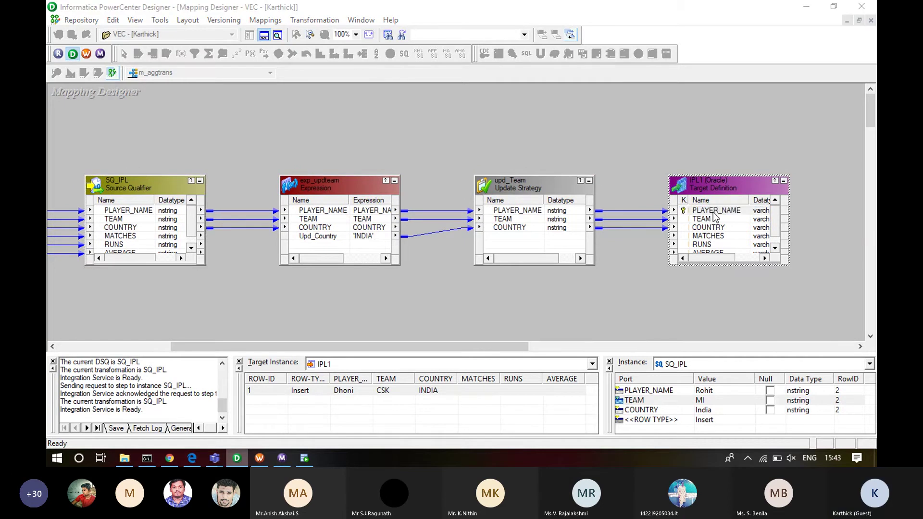
pyautogui.doubleClick(715, 218)
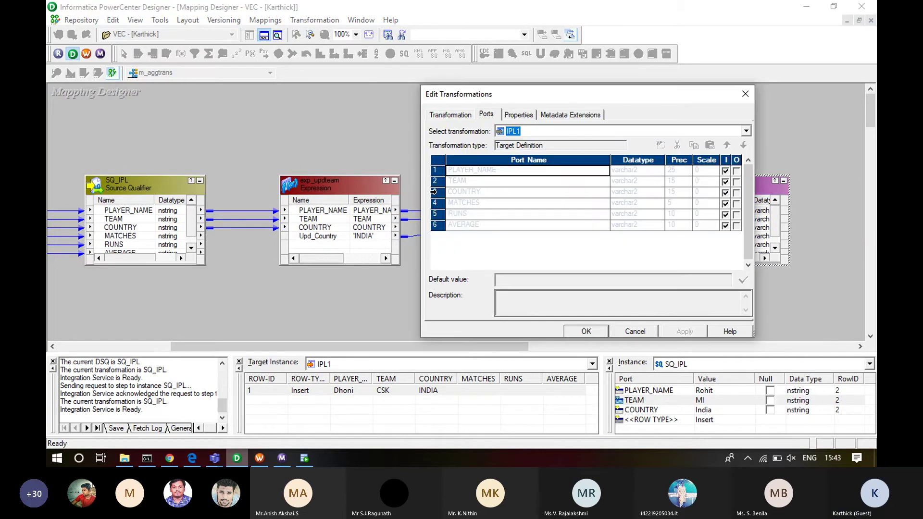
pyautogui.click(743, 95)
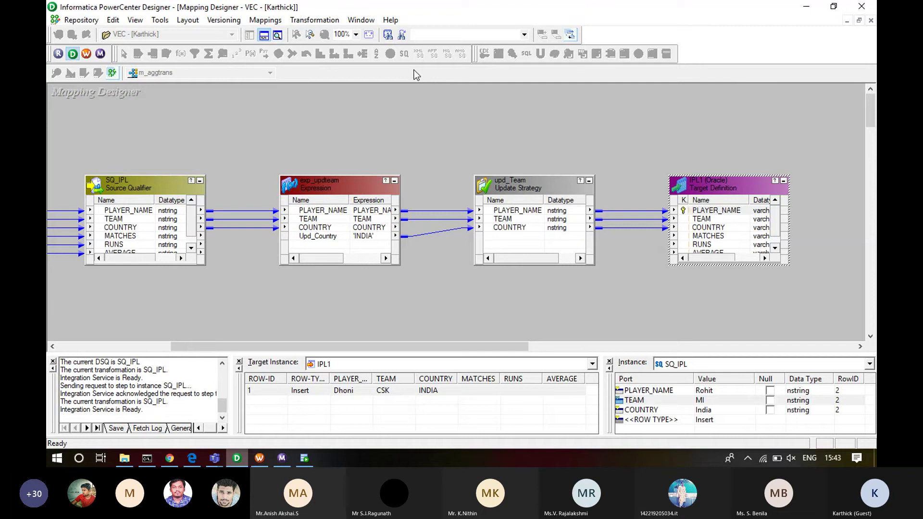
# - Advance the debugger to the next instance and compare the COUNTRY and Upd_Country port values of exp_updteam
pyautogui.click(265, 20)
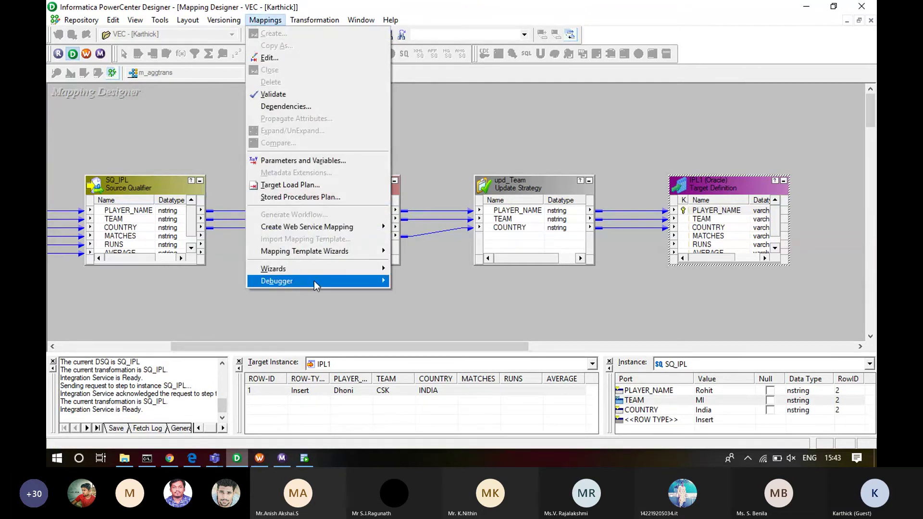
pyautogui.moveTo(314, 281)
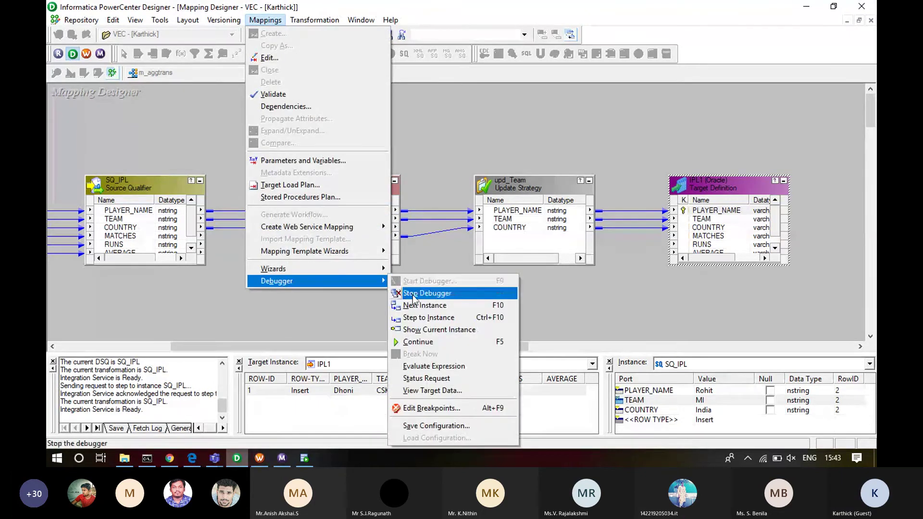
pyautogui.click(417, 305)
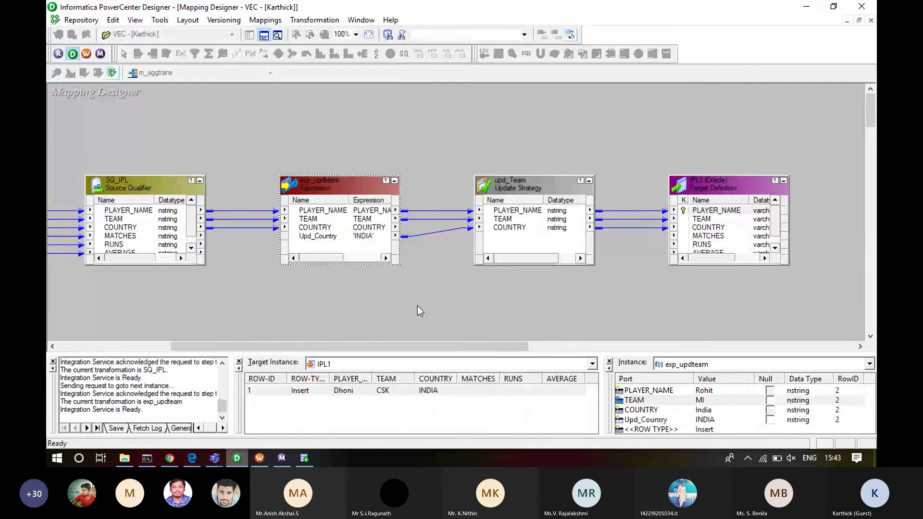
pyautogui.click(713, 394)
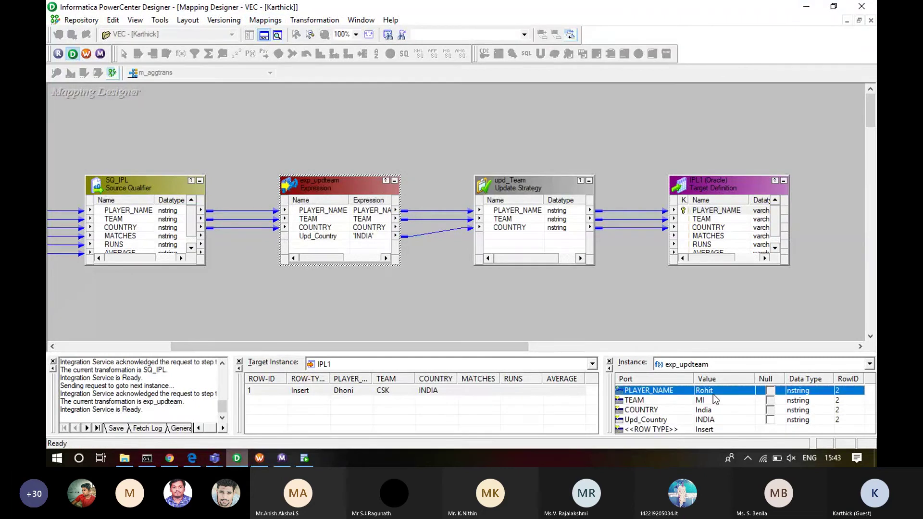
pyautogui.press('Down')
pyautogui.press('Down')
pyautogui.press('Down')
pyautogui.press('Down')
pyautogui.press('Up')
pyautogui.press('Up')
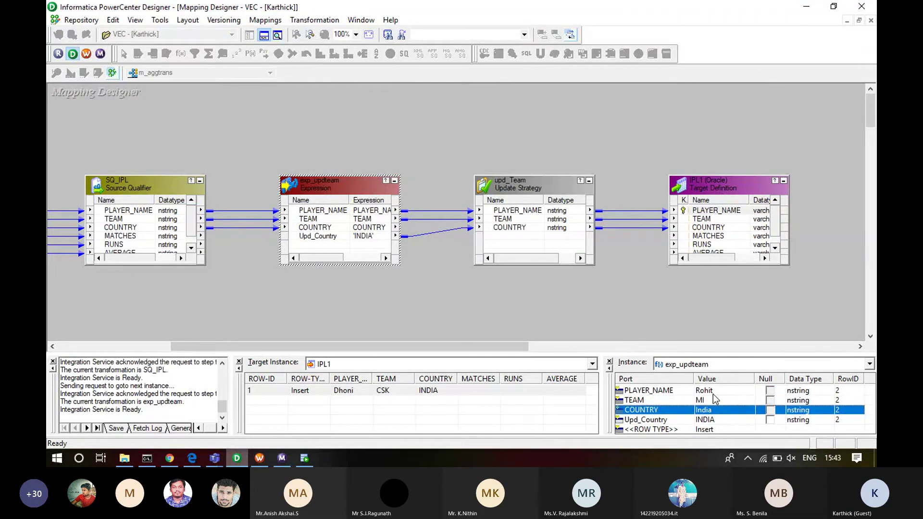
pyautogui.press('Down')
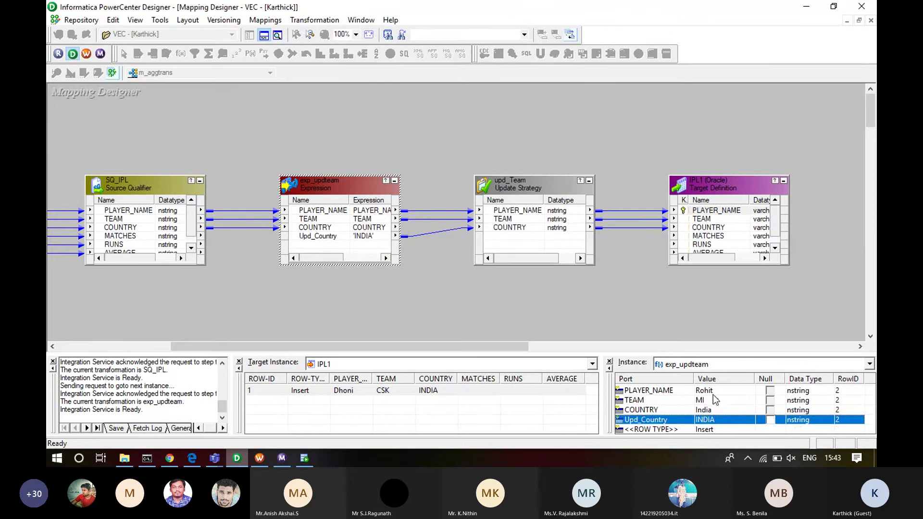
pyautogui.press('Up')
pyautogui.press('Down')
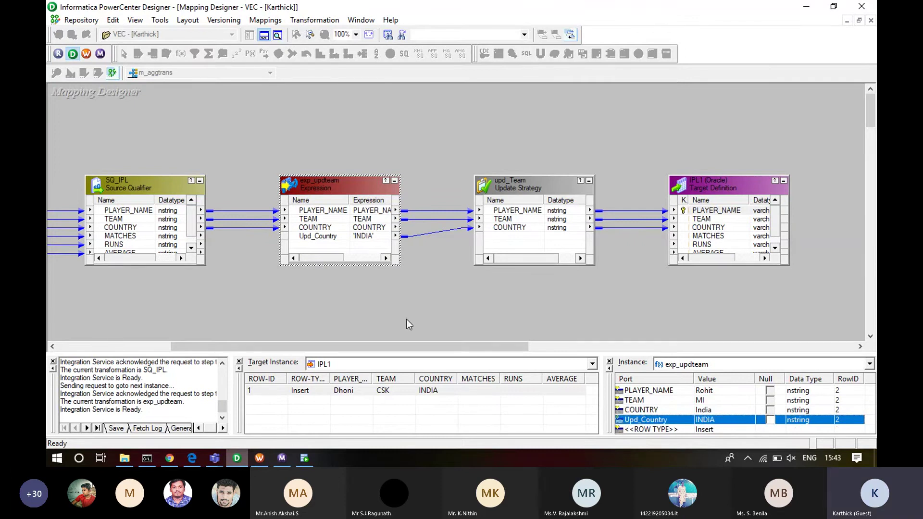
# - Step the debugger to the exp_updteam instance again and examine its port values for the next row
pyautogui.click(265, 20)
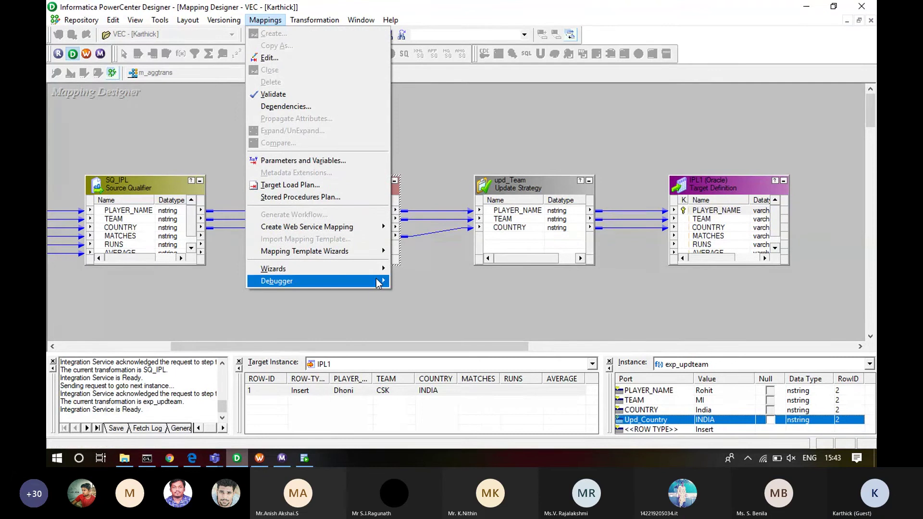
pyautogui.click(277, 281)
pyautogui.click(428, 318)
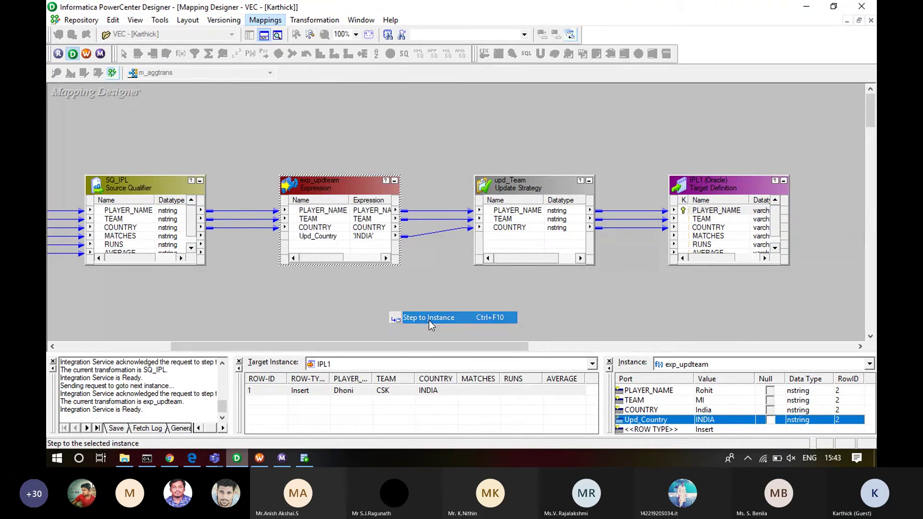
pyautogui.click(671, 407)
pyautogui.press('Down')
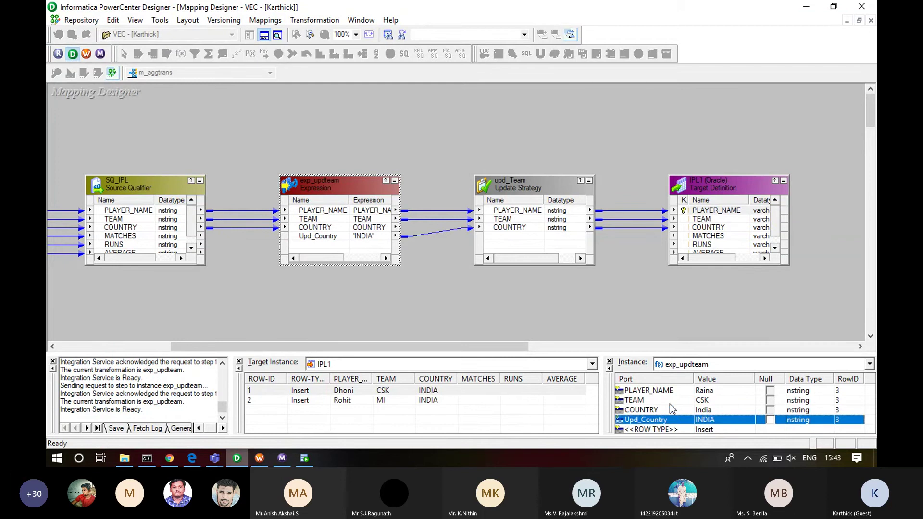
# - Close the debugger's output, target instance and instance panes to enlarge the mapping workspace
pyautogui.click(53, 361)
pyautogui.click(54, 362)
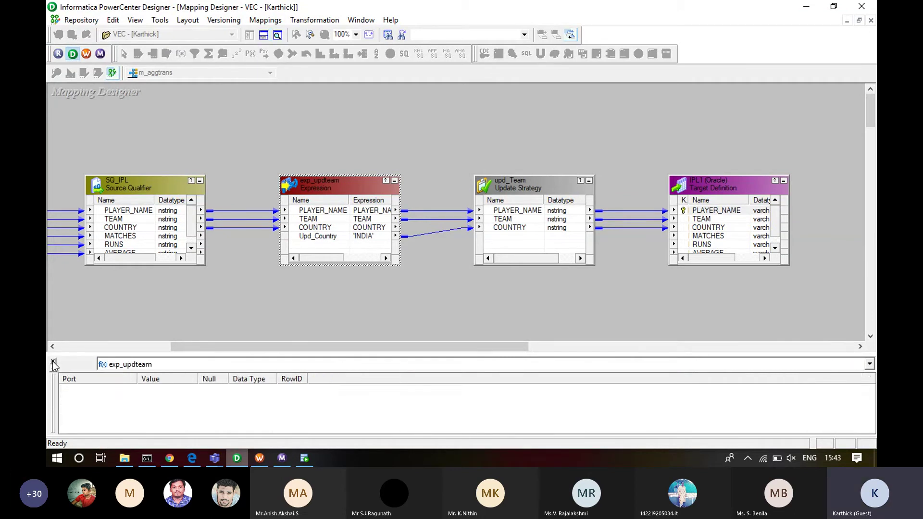
pyautogui.click(53, 362)
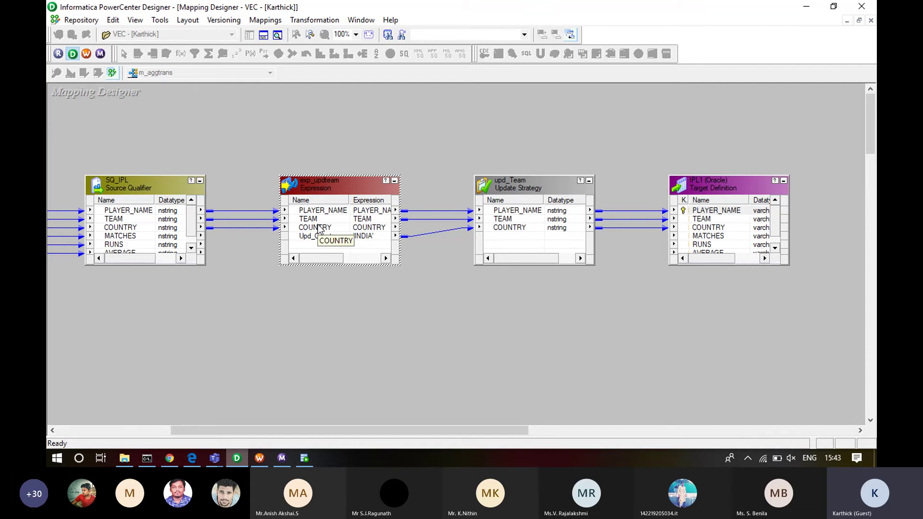
# - Review the ports and properties of the upd_Team update strategy, including its update strategy expression
pyautogui.doubleClick(532, 179)
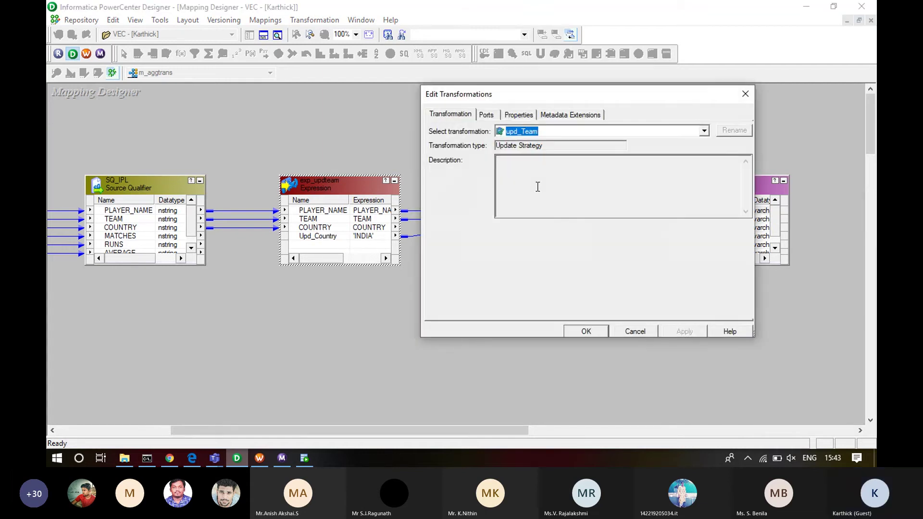
pyautogui.click(498, 115)
pyautogui.click(519, 114)
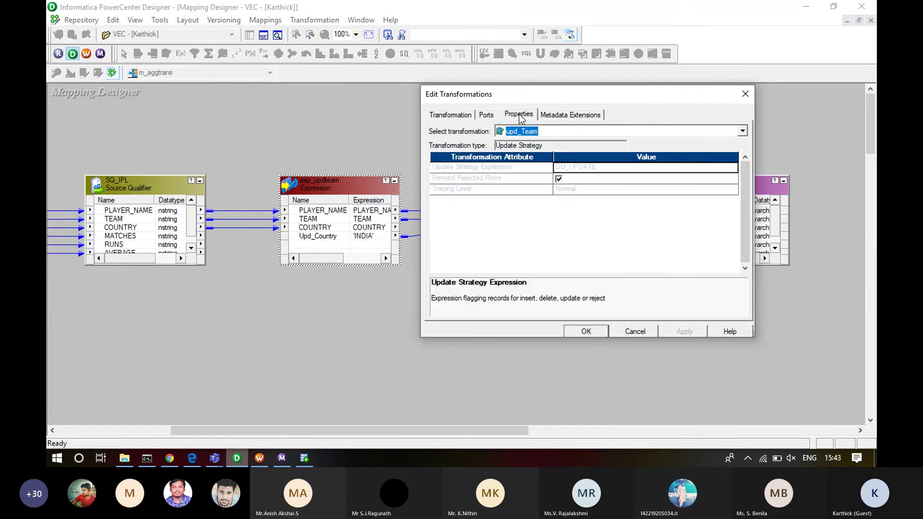
pyautogui.click(486, 115)
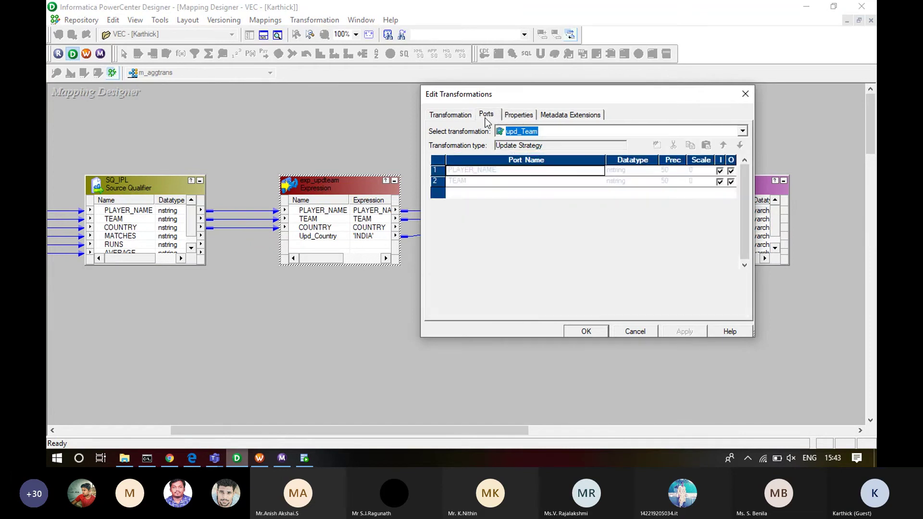
pyautogui.click(515, 120)
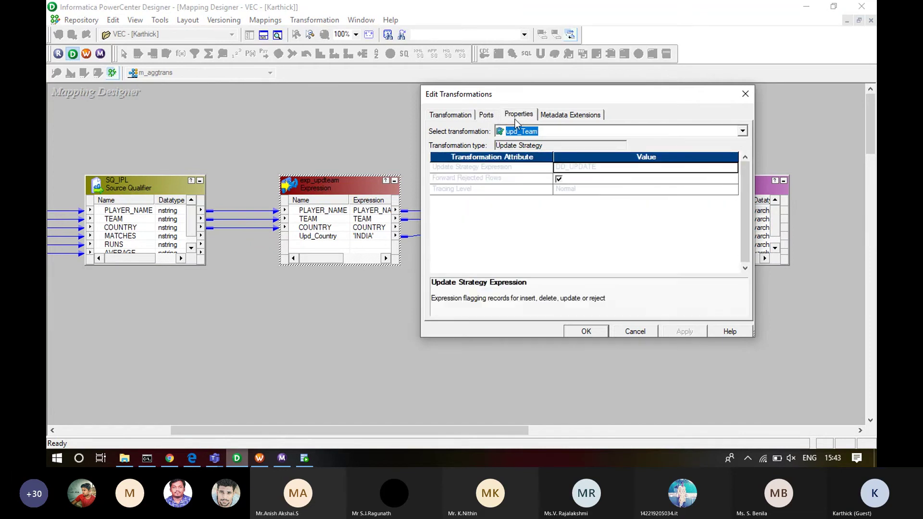
pyautogui.click(744, 95)
# - Stop the debugger and confirm its shutdown
pyautogui.click(284, 21)
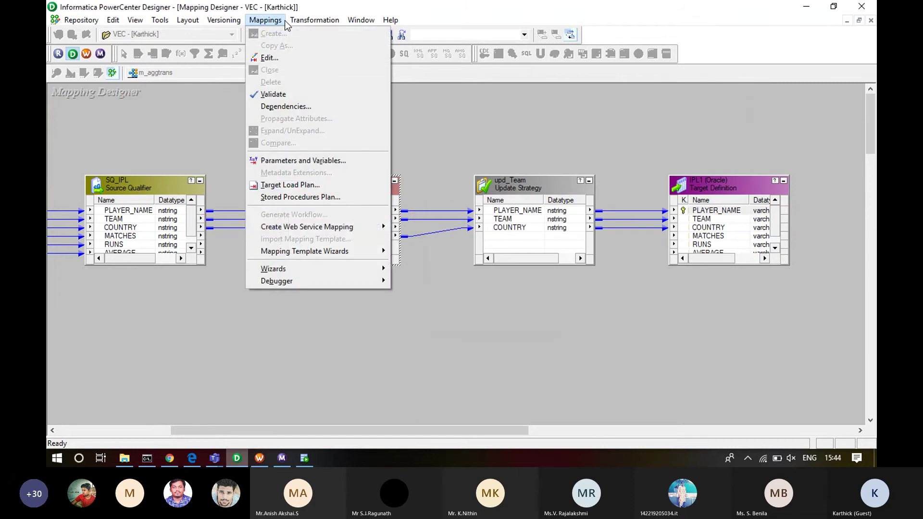
pyautogui.moveTo(356, 283)
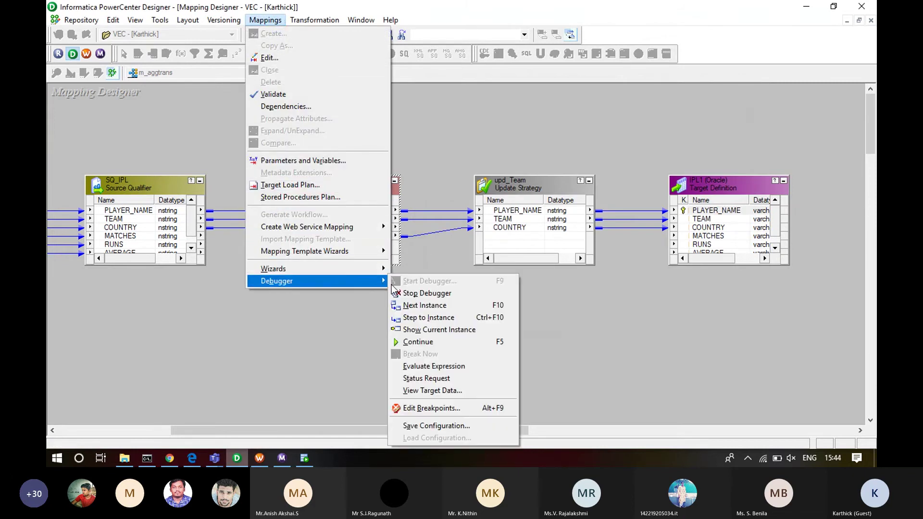
pyautogui.click(417, 294)
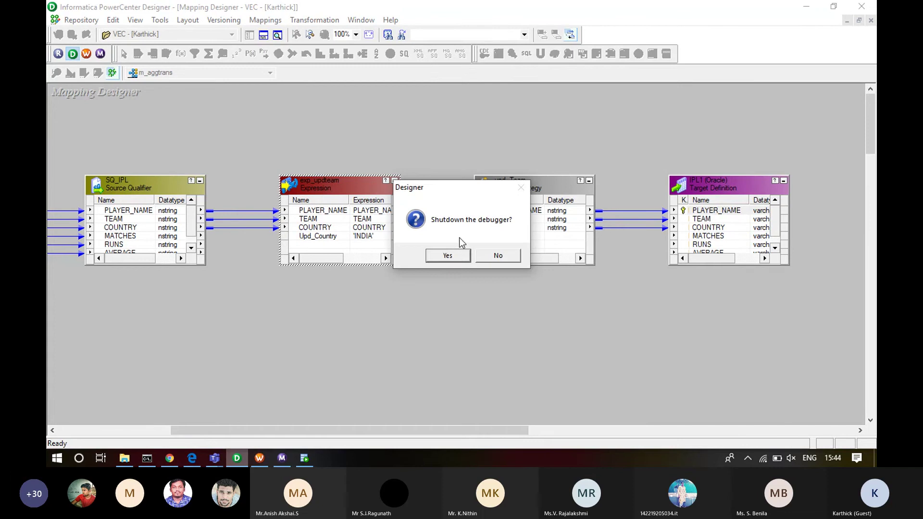
pyautogui.click(458, 252)
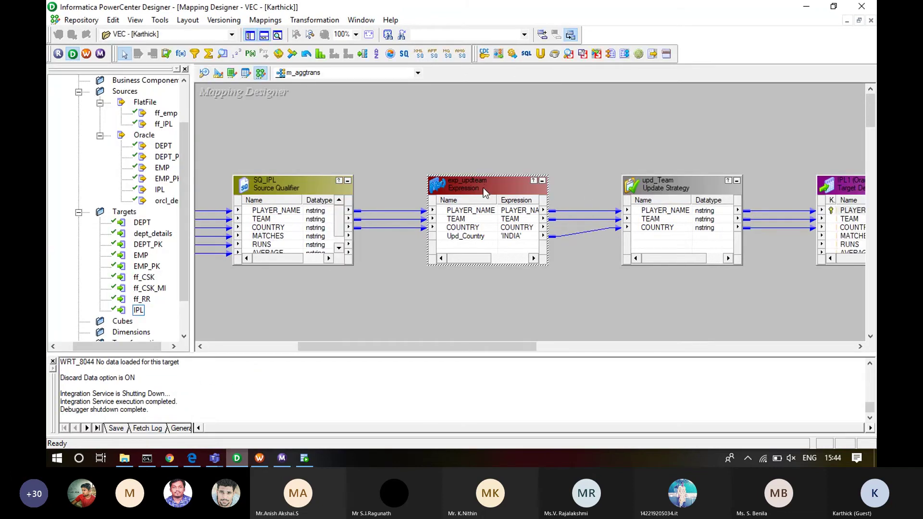
# - Check the exp_updteam transformation's general settings and look over the columns of the IPL1 target
pyautogui.doubleClick(484, 185)
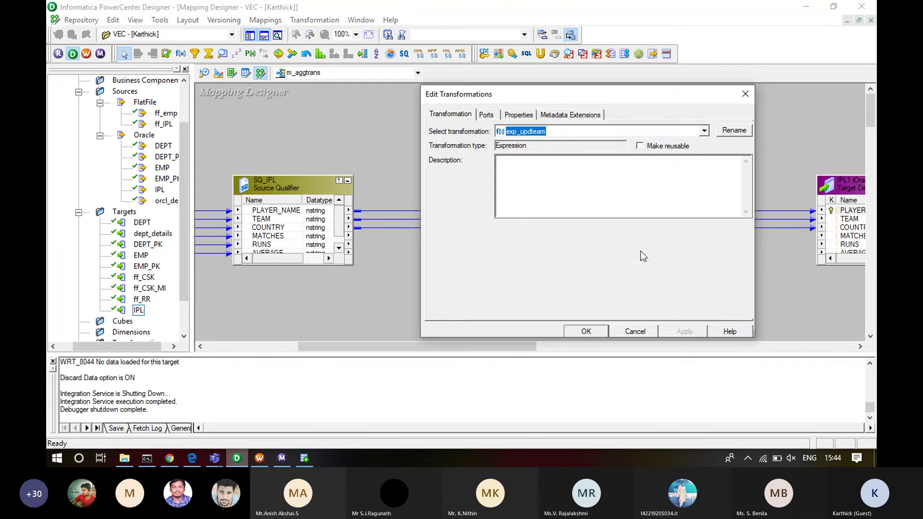
pyautogui.click(635, 331)
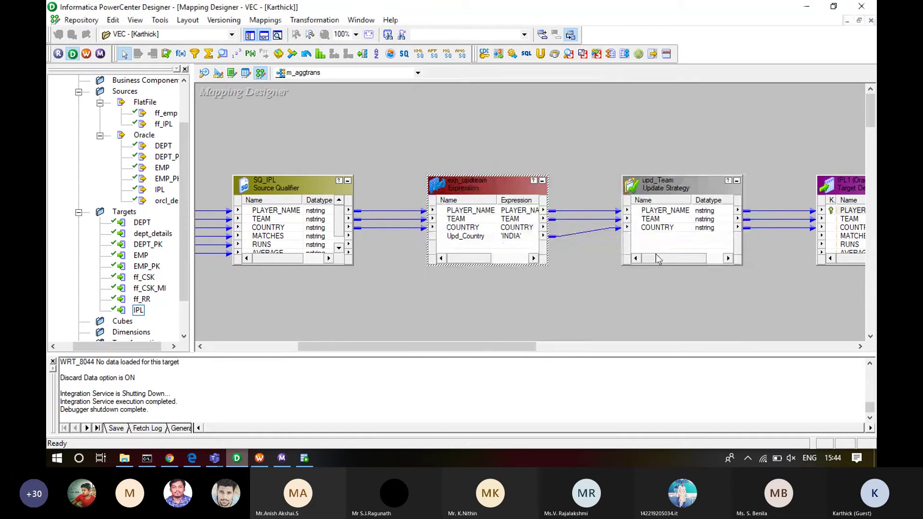
pyautogui.moveTo(527, 346); pyautogui.dragTo(596, 342)
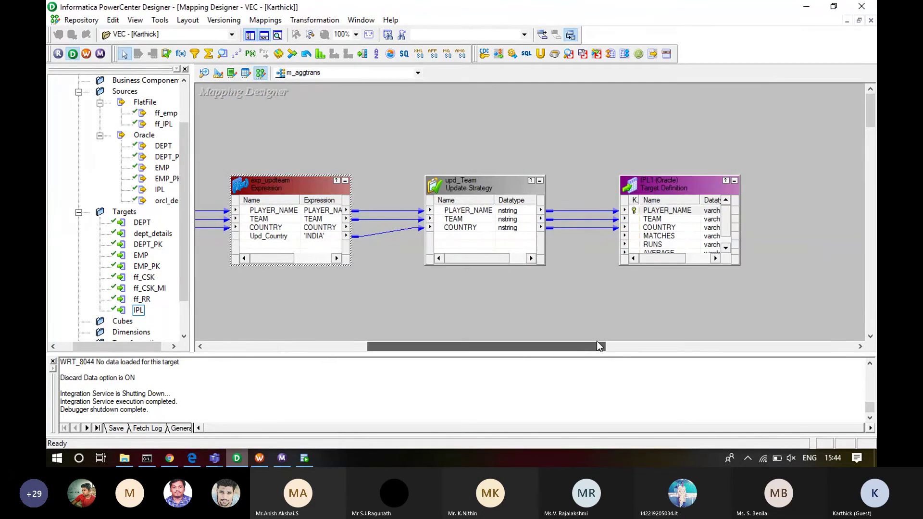
pyautogui.click(657, 227)
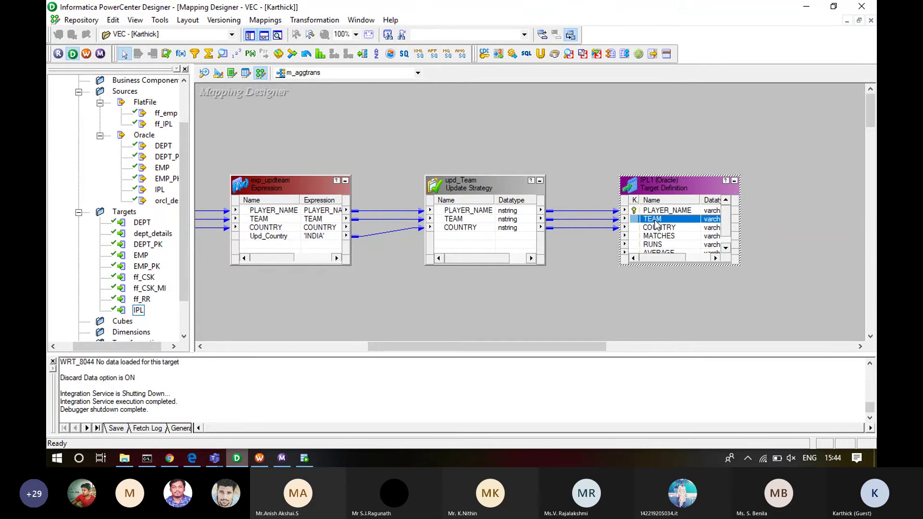
# - Examine the update strategy expression of upd_Team in the Expression Editor, including its available ports and variables
pyautogui.click(511, 212)
pyautogui.doubleClick(512, 217)
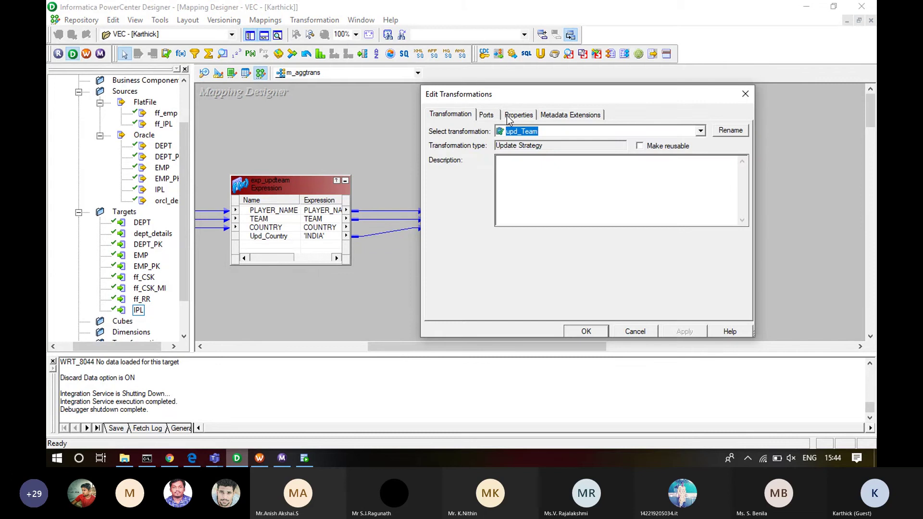
pyautogui.click(516, 115)
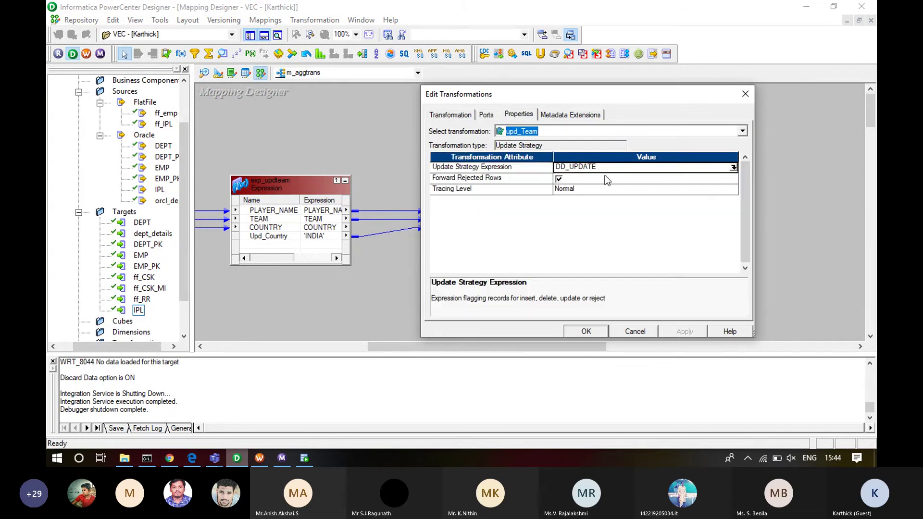
pyautogui.click(733, 167)
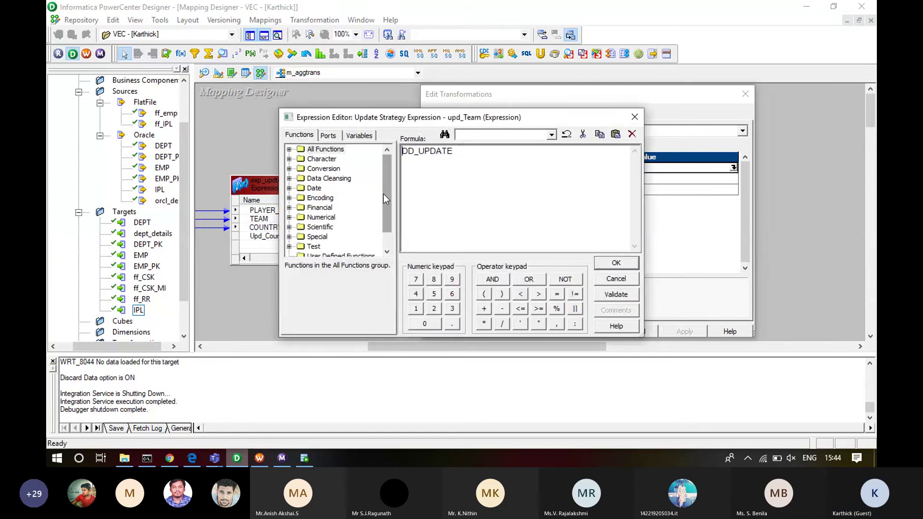
pyautogui.click(328, 136)
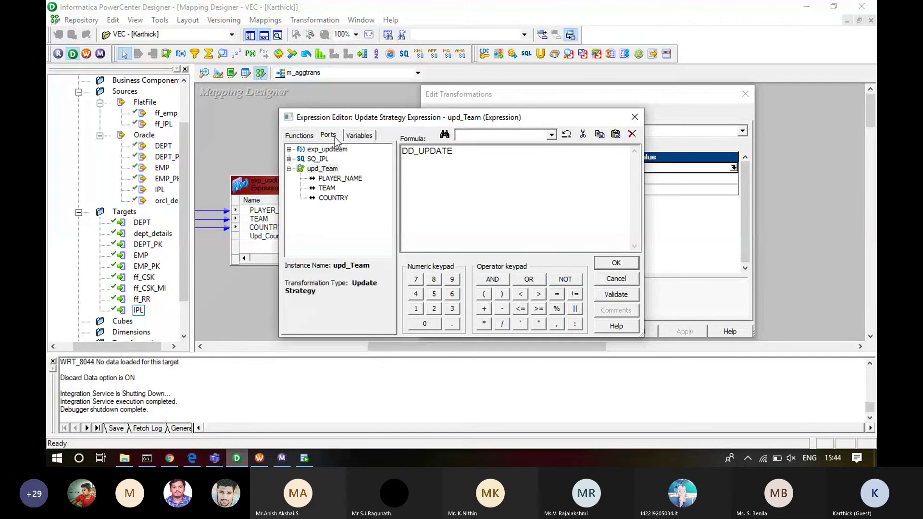
pyautogui.click(346, 136)
pyautogui.click(330, 137)
pyautogui.click(358, 135)
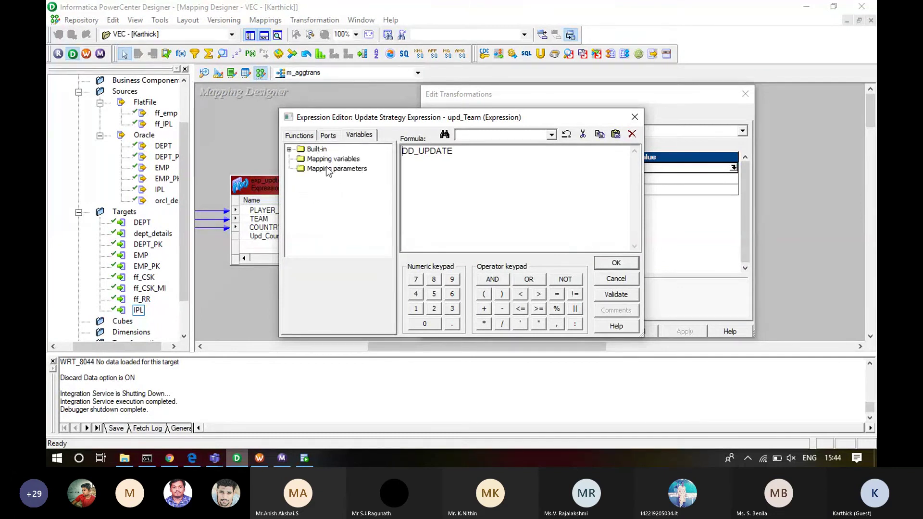
pyautogui.click(611, 282)
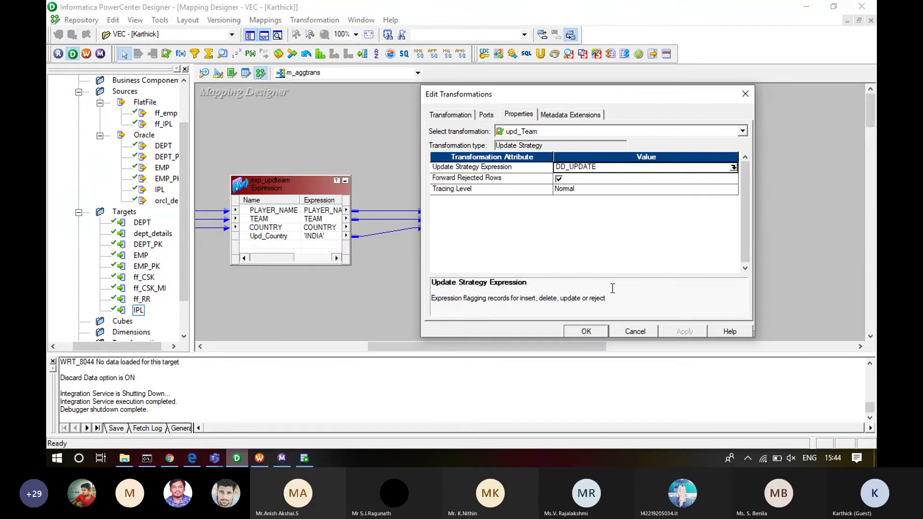
pyautogui.click(598, 332)
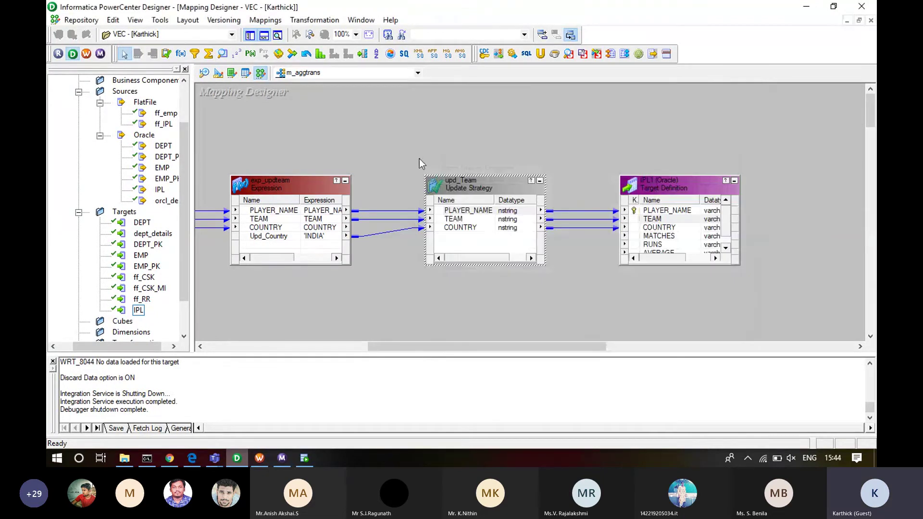
# - Delete the upd_Team update strategy transformation from the m_aggtrans mapping
pyautogui.moveTo(414, 163)
pyautogui.mouseDown()
pyautogui.moveTo(426, 211)
pyautogui.moveTo(569, 270)
pyautogui.mouseUp()
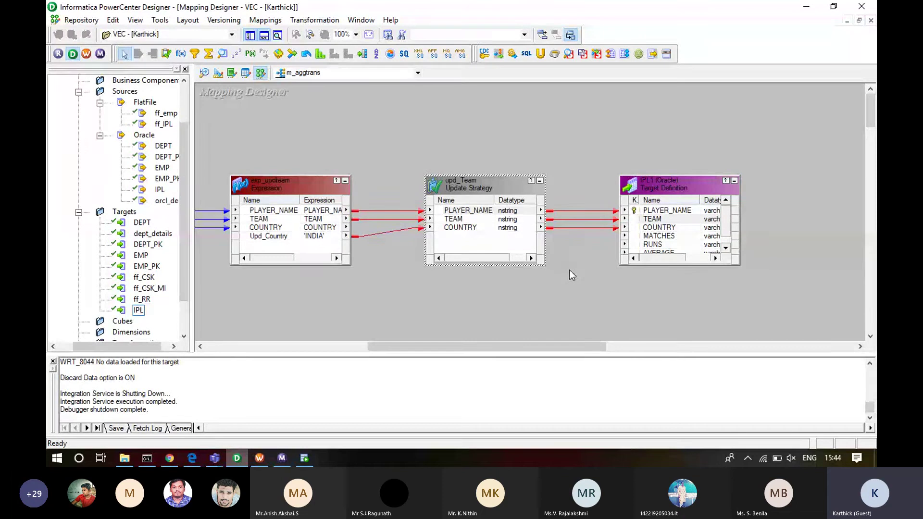
pyautogui.press('Delete')
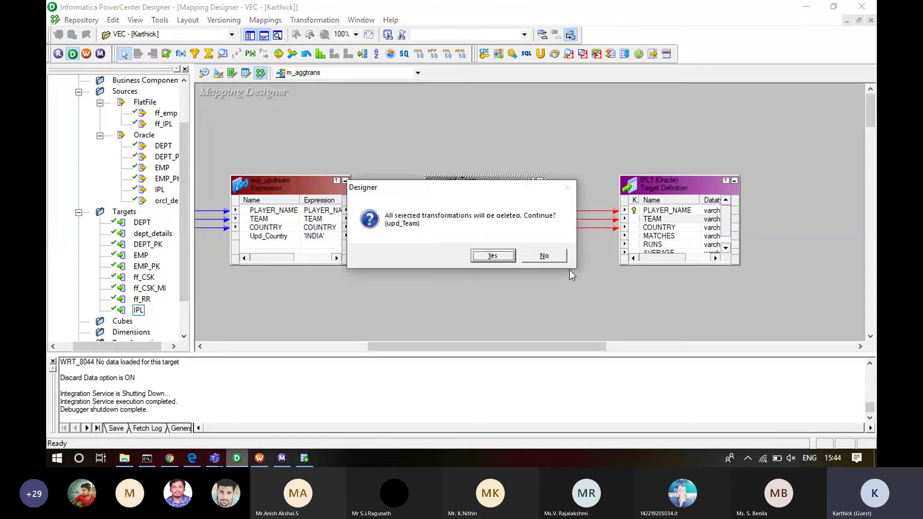
pyautogui.press('Return')
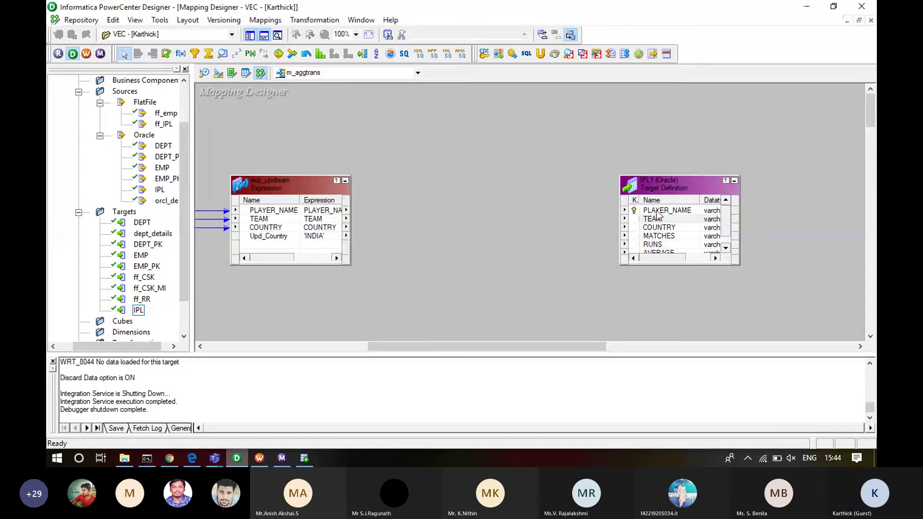
pyautogui.click(314, 20)
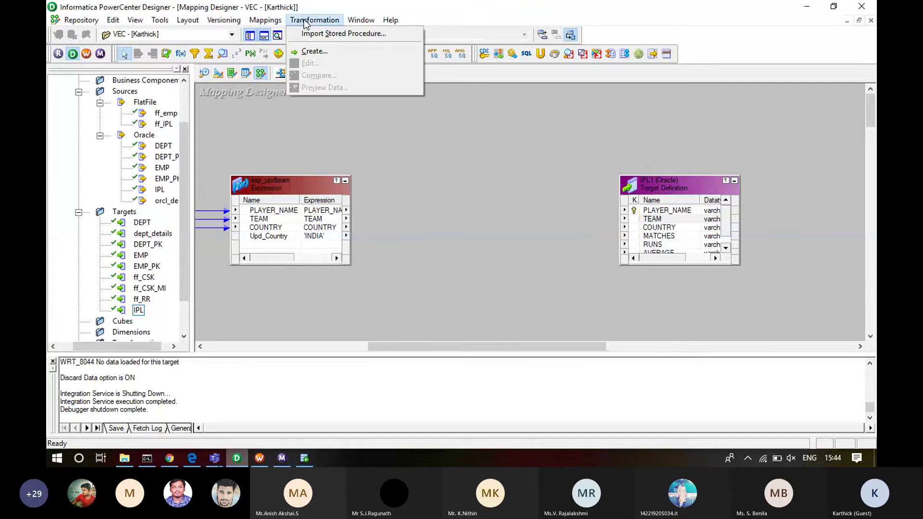
pyautogui.click(330, 51)
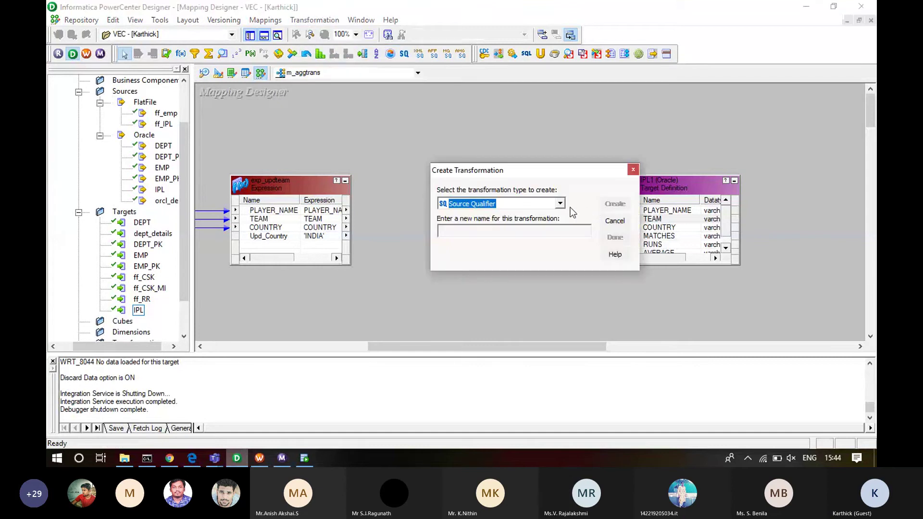
pyautogui.click(560, 204)
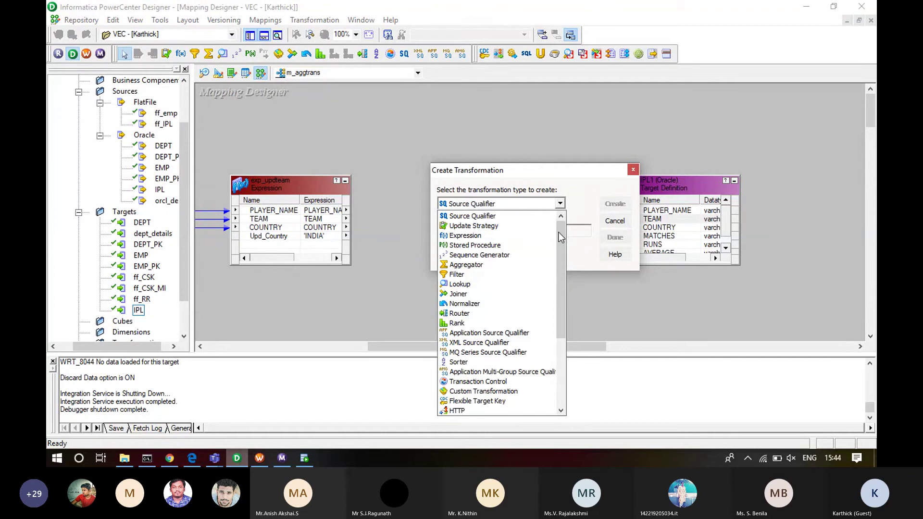
pyautogui.moveTo(559, 235); pyautogui.dragTo(561, 249)
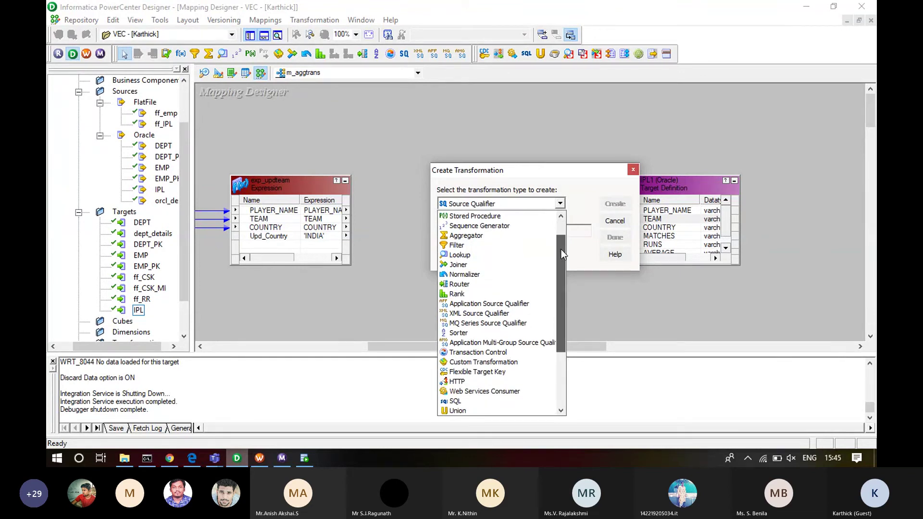
pyautogui.moveTo(561, 250); pyautogui.dragTo(558, 244)
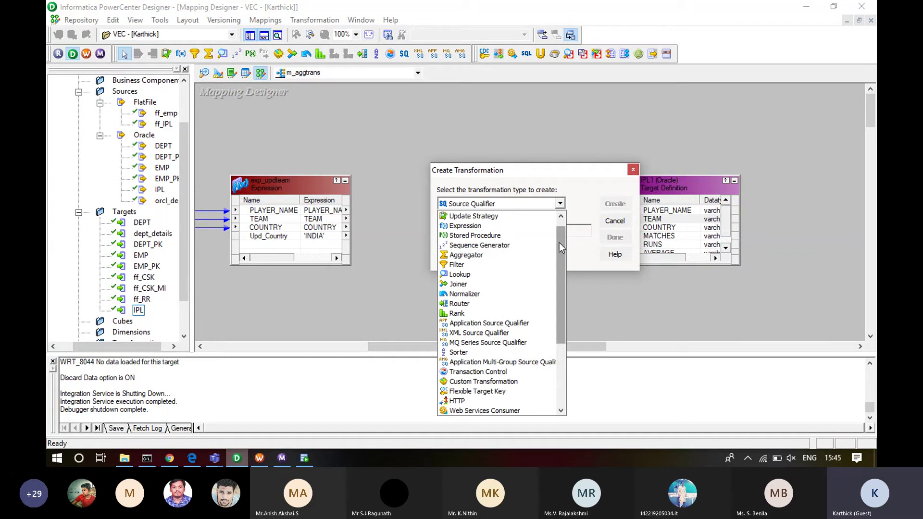
pyautogui.click(479, 284)
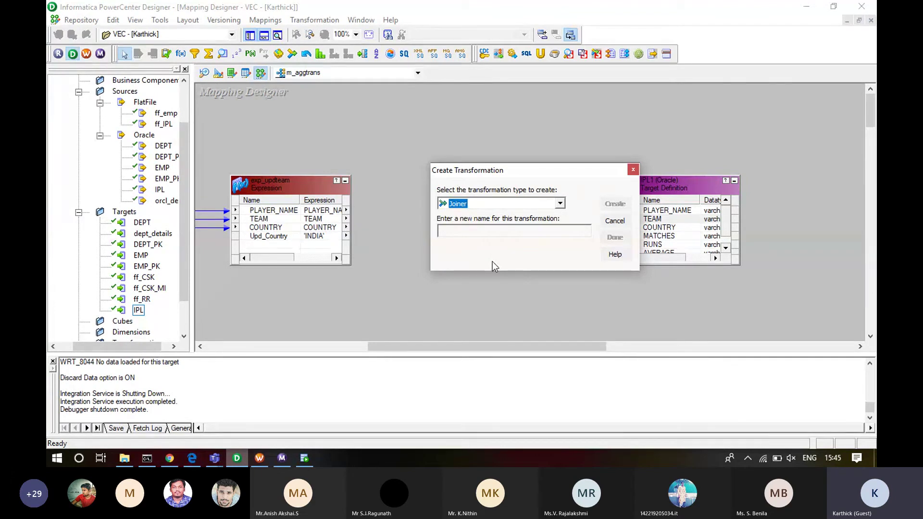
pyautogui.click(608, 222)
# - Delete the exp_updteam expression transformation from the mapping
pyautogui.moveTo(450, 345); pyautogui.dragTo(266, 344)
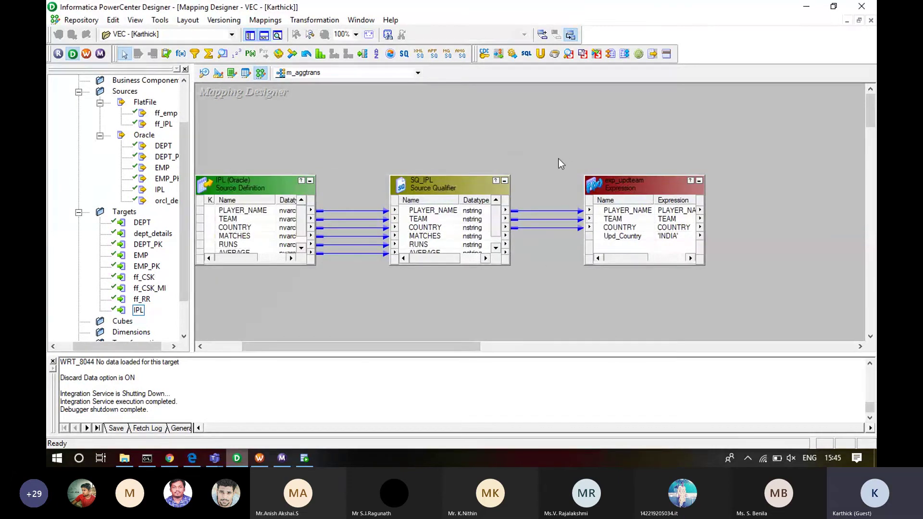
pyautogui.moveTo(558, 158); pyautogui.dragTo(733, 335)
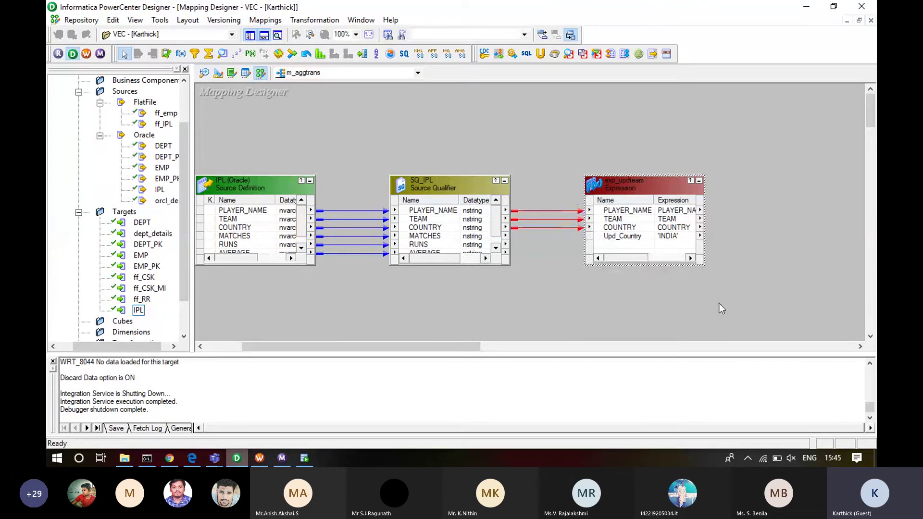
pyautogui.press('Delete')
pyautogui.press('Return')
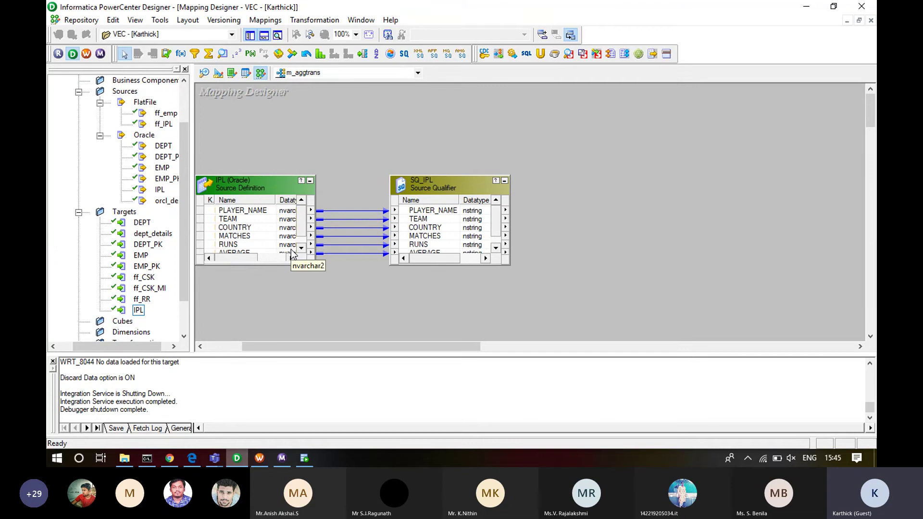
# - Delete the IPL source definition together with its SQ_IPL source qualifier from the mapping
pyautogui.moveTo(472, 347); pyautogui.dragTo(463, 347)
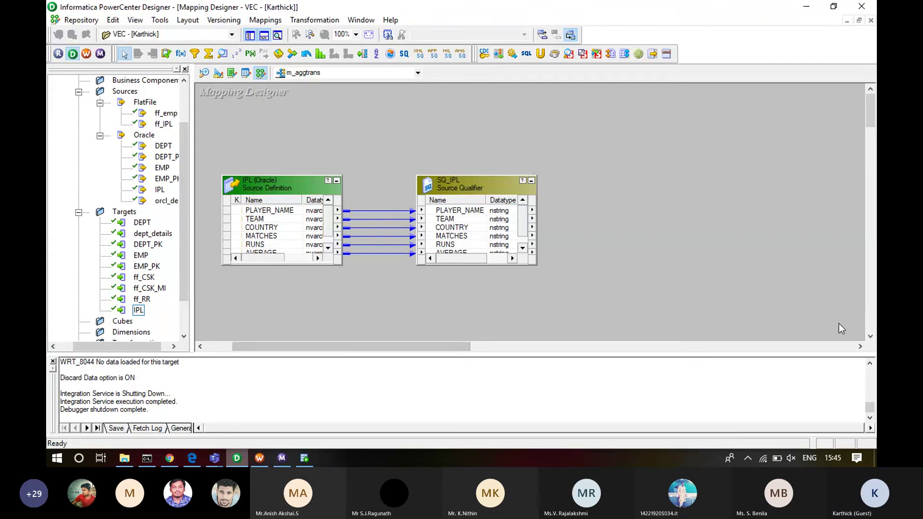
pyautogui.scroll(-2, 858, 331)
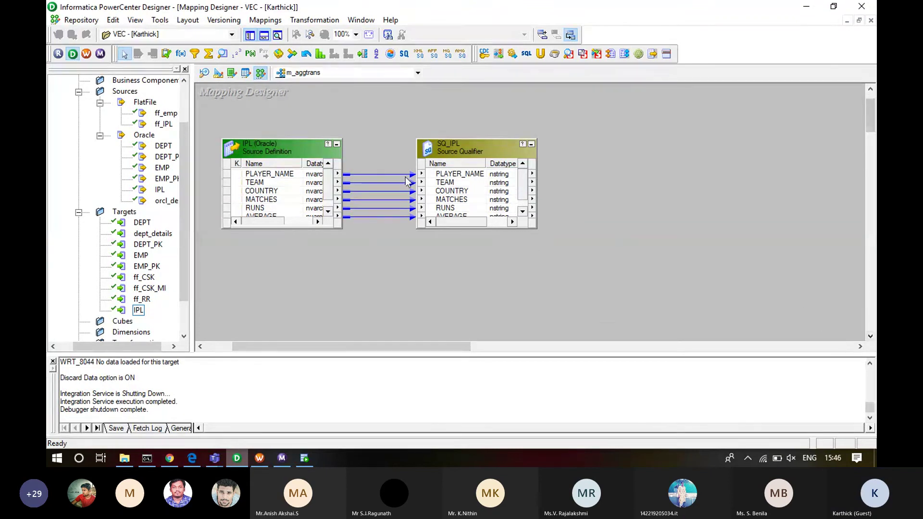
pyautogui.moveTo(252, 116); pyautogui.dragTo(477, 256)
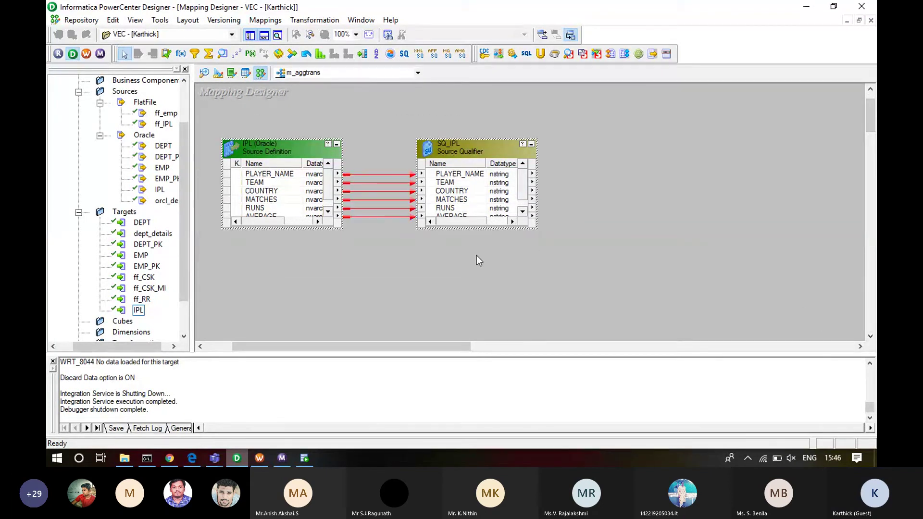
pyautogui.press('Delete')
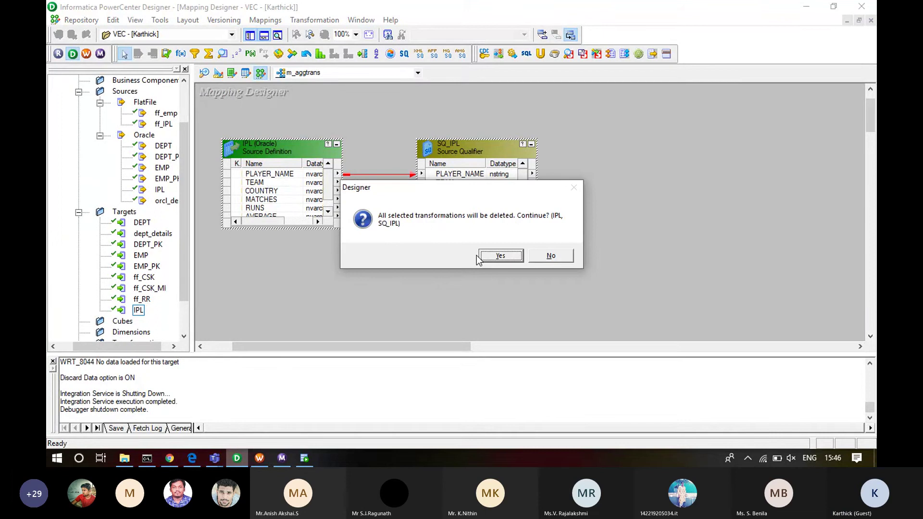
pyautogui.click(500, 255)
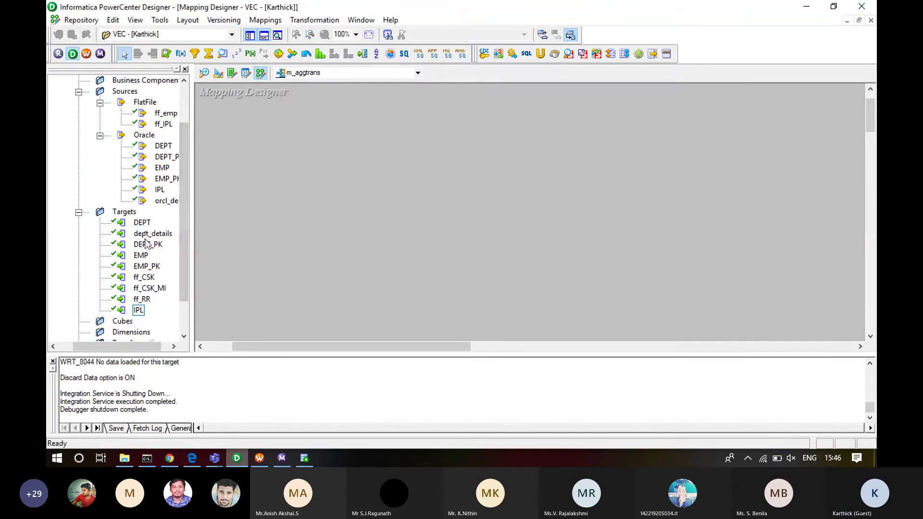
pyautogui.moveTo(142, 257); pyautogui.dragTo(388, 179)
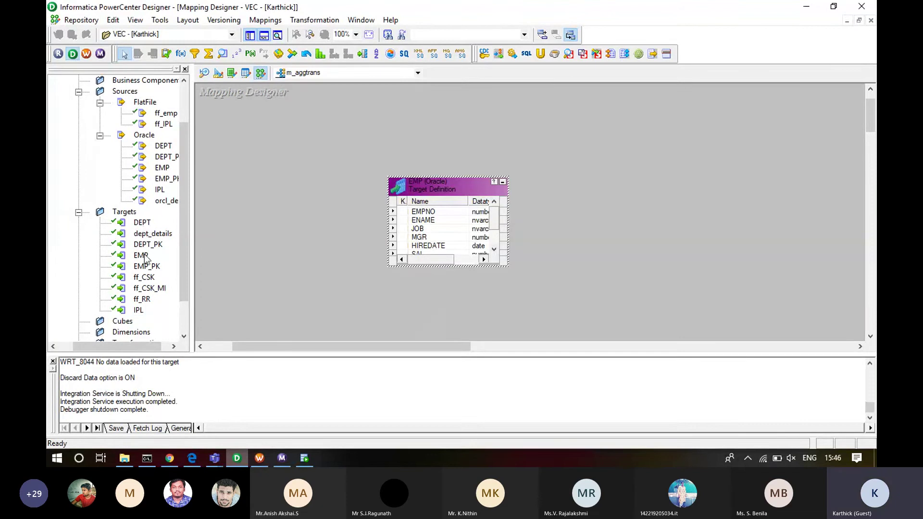
pyautogui.moveTo(147, 266); pyautogui.dragTo(437, 300)
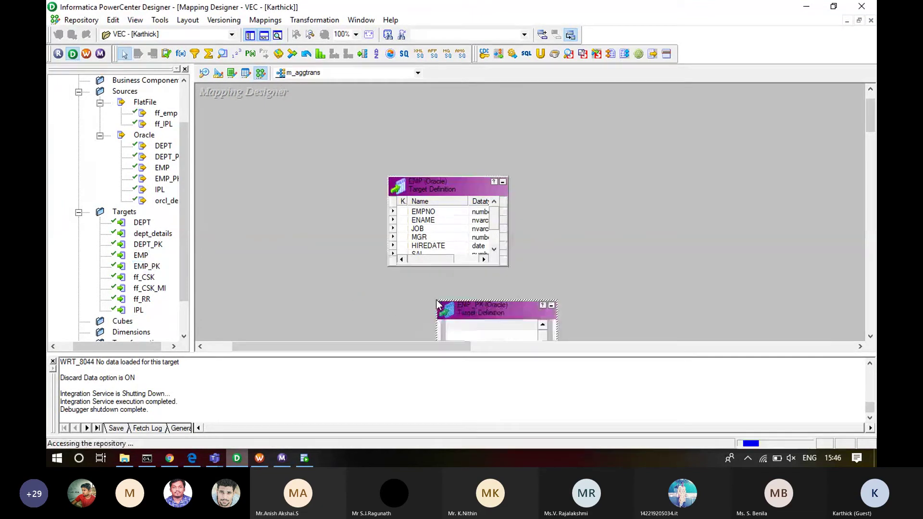
pyautogui.click(870, 336)
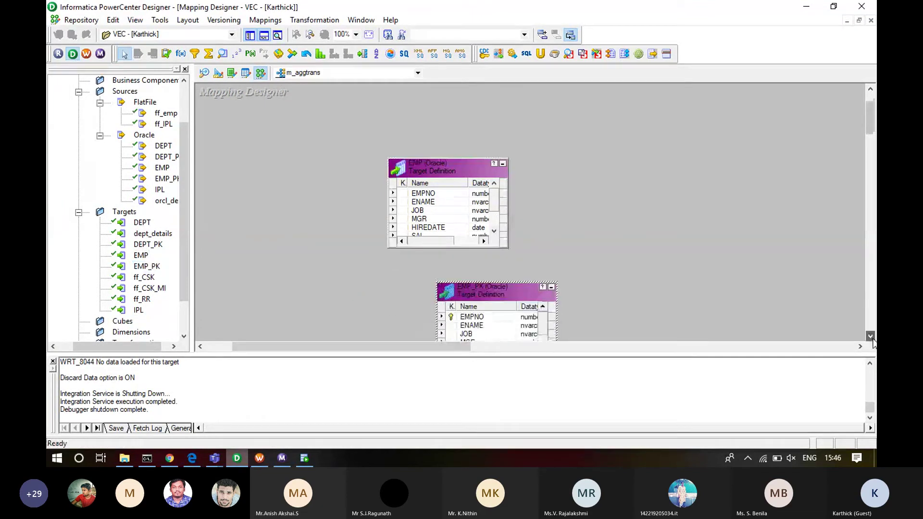
pyautogui.click(870, 335)
pyautogui.moveTo(520, 253); pyautogui.dragTo(472, 244)
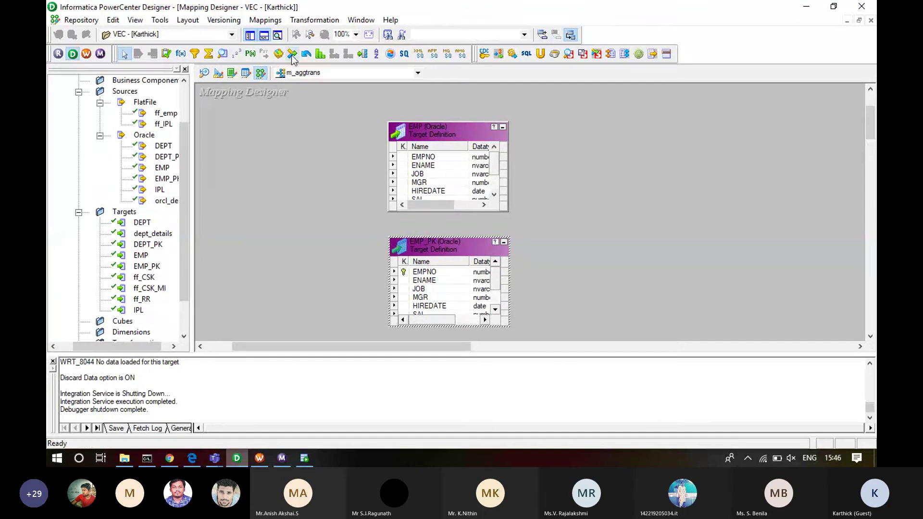
pyautogui.click(323, 21)
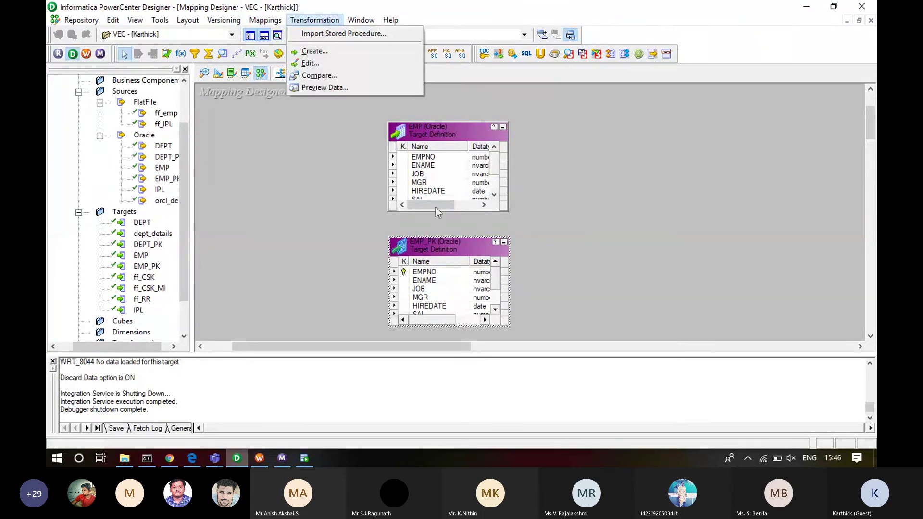
pyautogui.moveTo(600, 278); pyautogui.dragTo(337, 183)
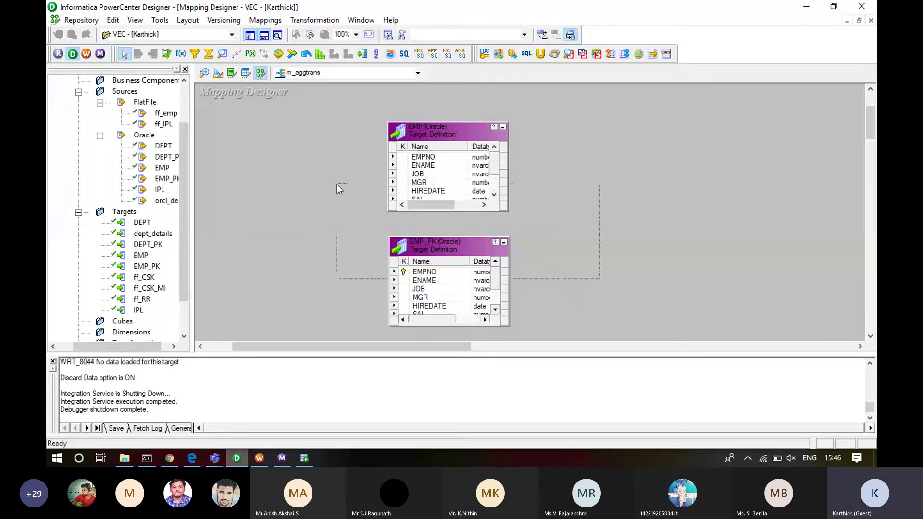
pyautogui.press('Delete')
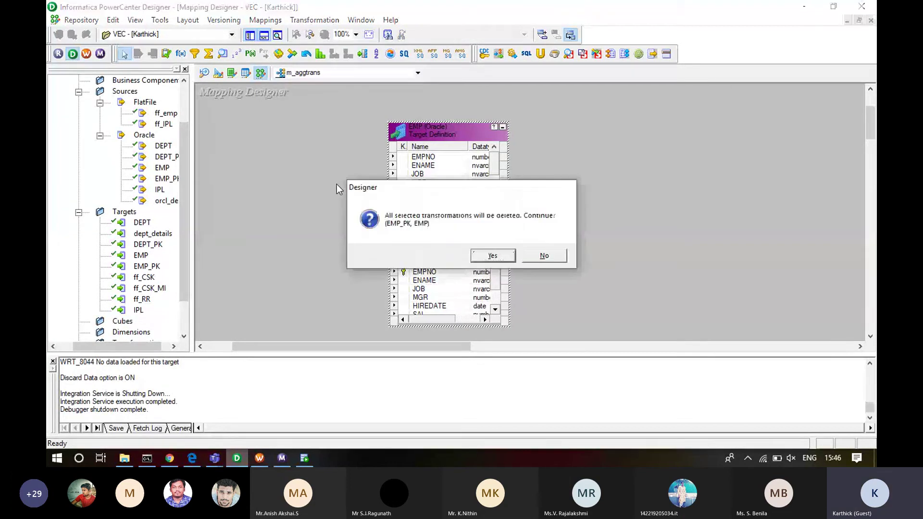
pyautogui.press('Return')
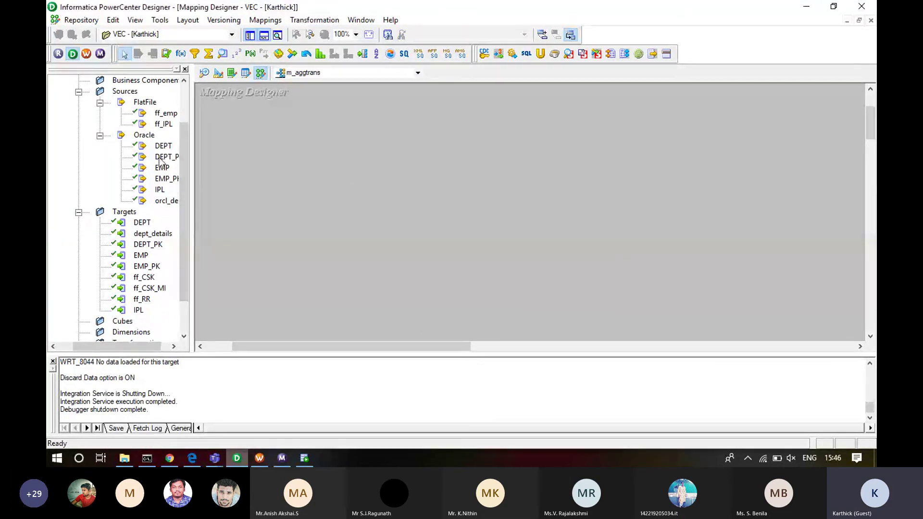
# - Add the Oracle sources DEPT and DEPT_PK to the mapping, one below the other, with each source qualifier placed beside its source
pyautogui.moveTo(163, 147); pyautogui.dragTo(274, 130)
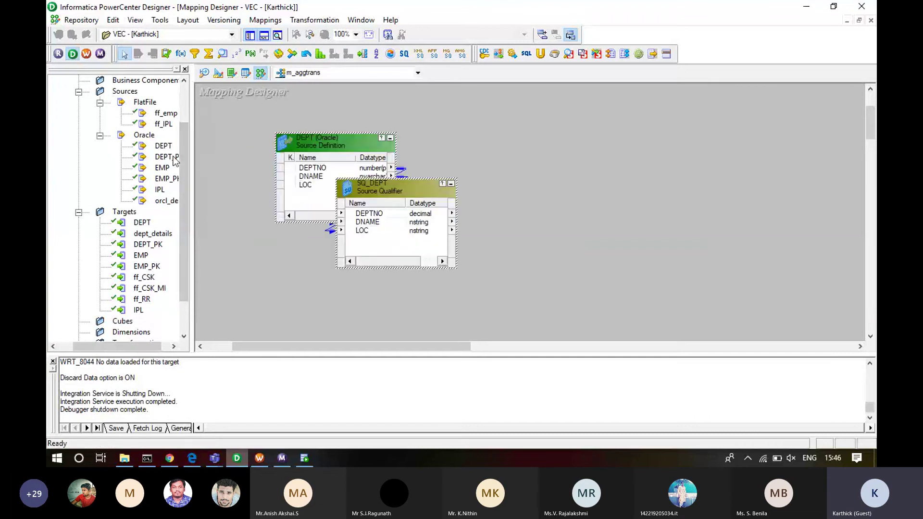
pyautogui.moveTo(174, 158); pyautogui.dragTo(328, 269)
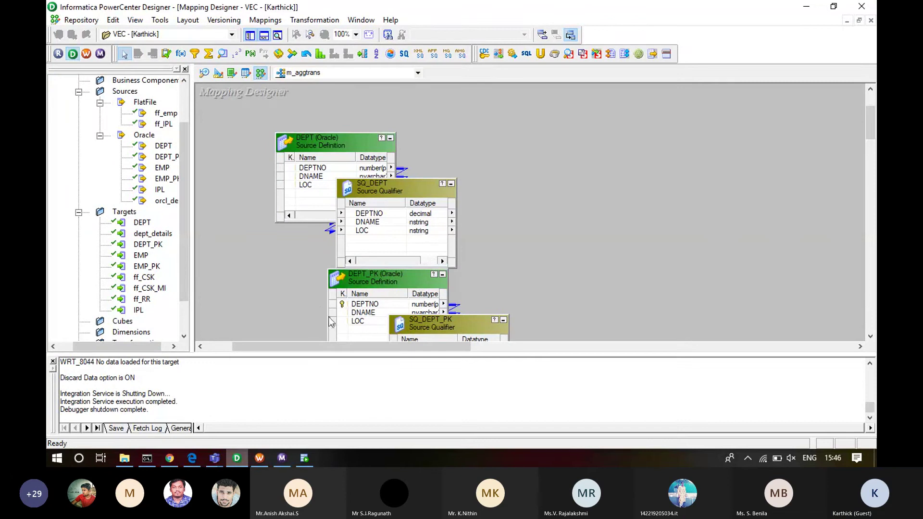
pyautogui.moveTo(320, 308)
pyautogui.mouseDown()
pyautogui.moveTo(652, 316)
pyautogui.moveTo(652, 342)
pyautogui.mouseUp()
pyautogui.click(505, 301)
pyautogui.moveTo(401, 288); pyautogui.dragTo(341, 295)
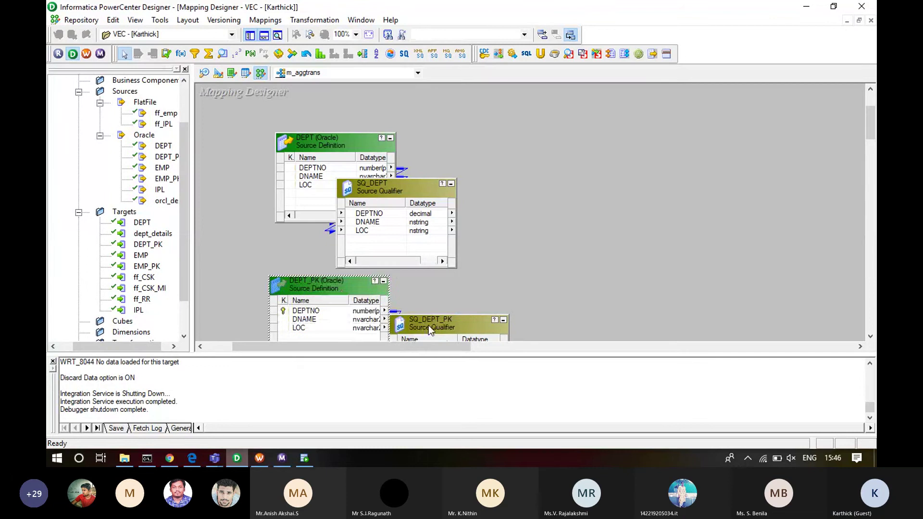
pyautogui.moveTo(429, 325); pyautogui.dragTo(494, 298)
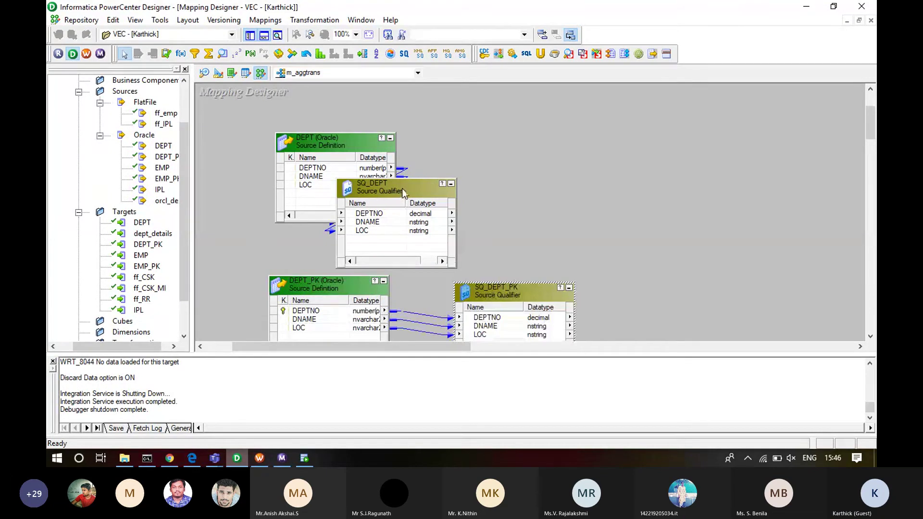
pyautogui.moveTo(403, 193); pyautogui.dragTo(528, 142)
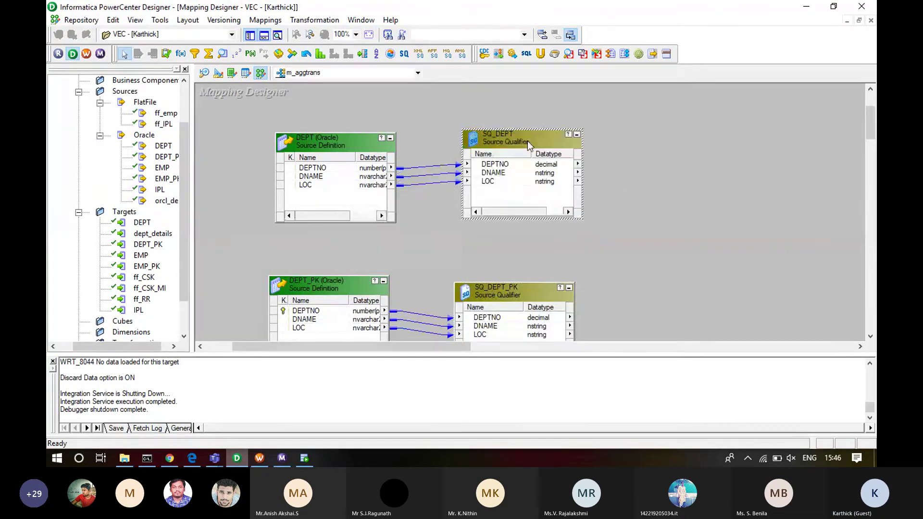
pyautogui.moveTo(162, 167); pyautogui.dragTo(495, 238)
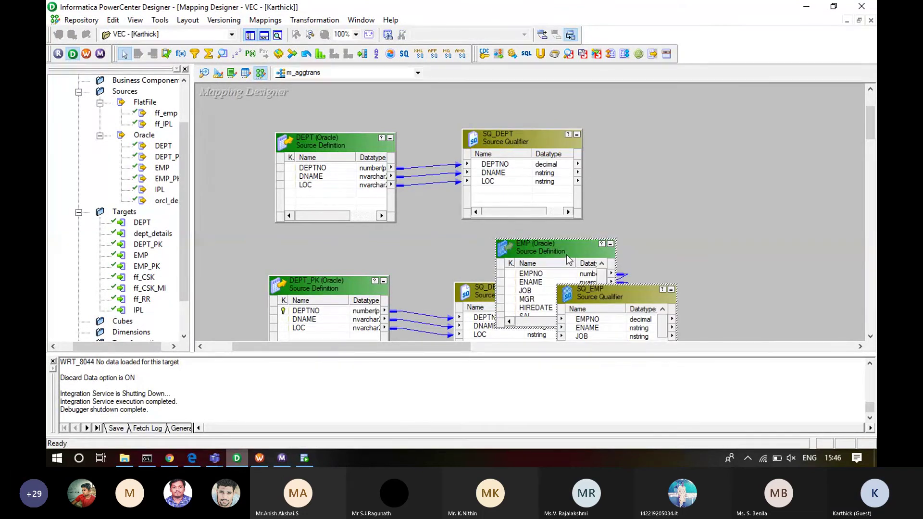
pyautogui.click(871, 337)
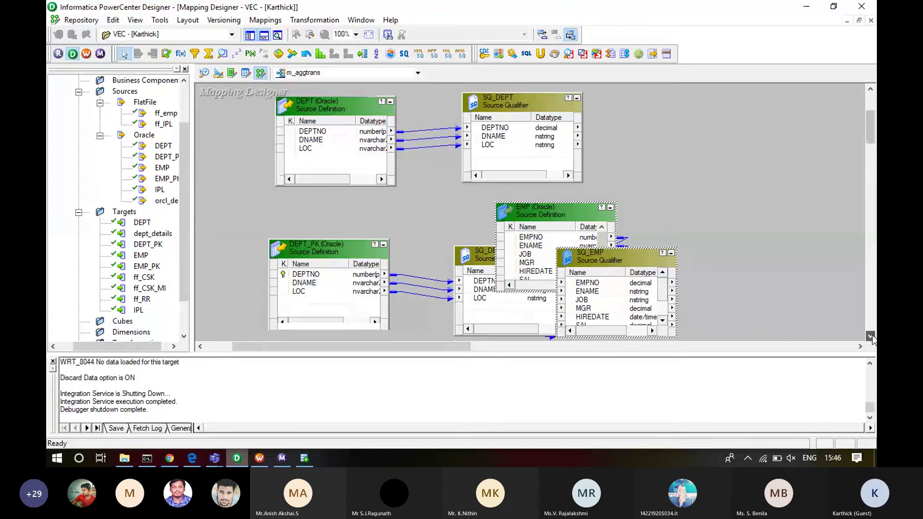
pyautogui.press('Delete')
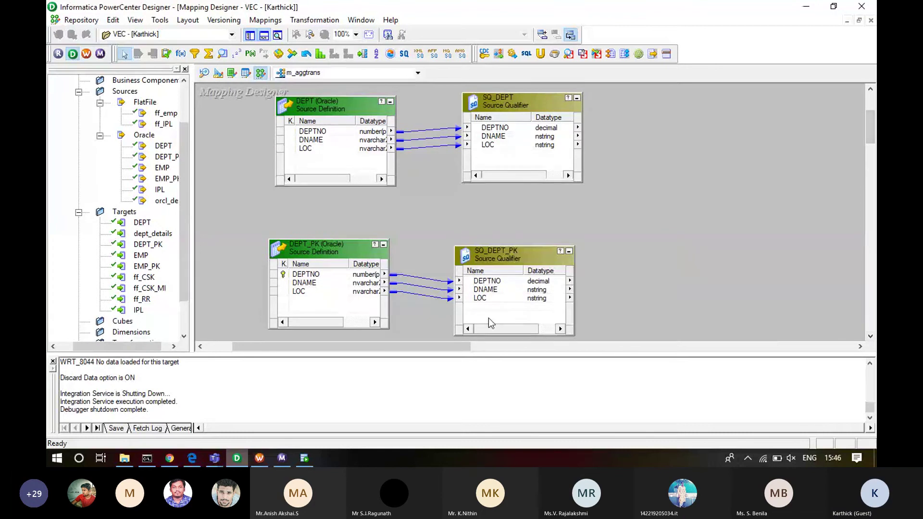
# - Delete the remaining IPL1 target definition from the mapping
pyautogui.moveTo(451, 347); pyautogui.dragTo(564, 351)
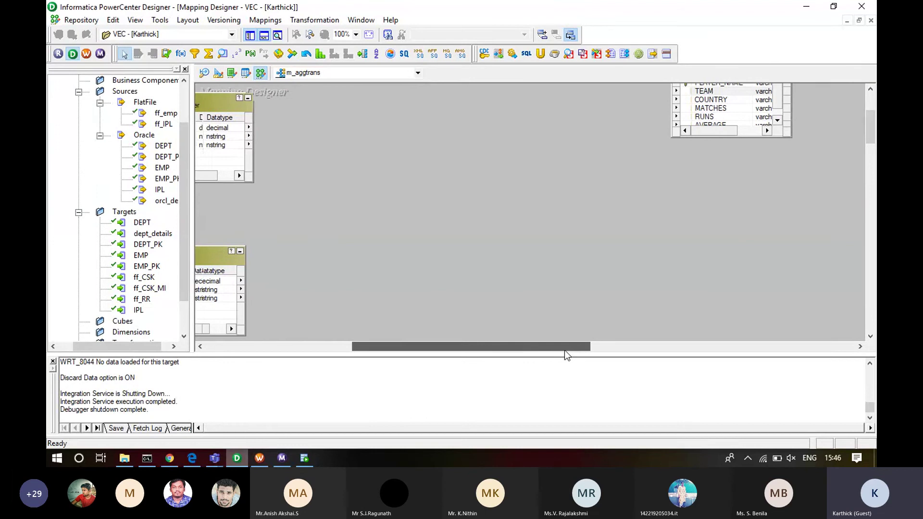
pyautogui.moveTo(565, 351); pyautogui.dragTo(559, 351)
pyautogui.moveTo(820, 141); pyautogui.dragTo(645, 93)
pyautogui.press('Delete')
pyautogui.press('Return')
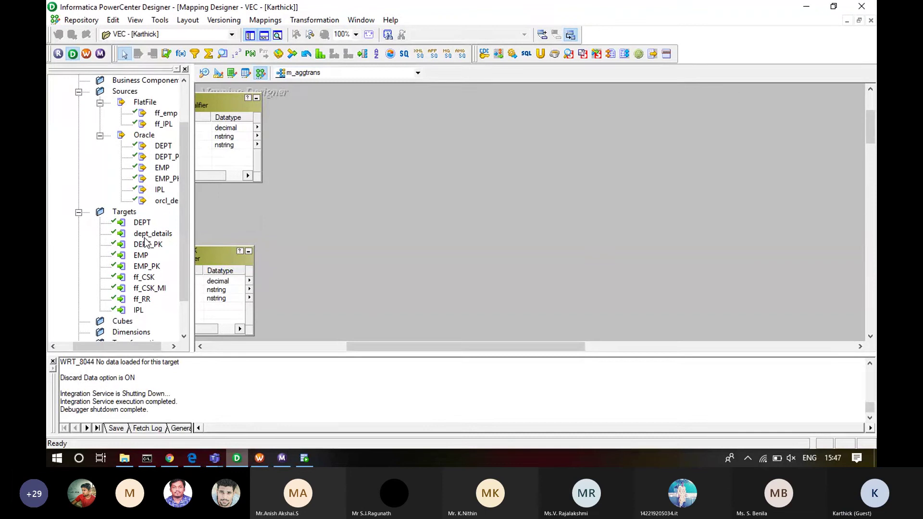
# - Add the dept_details target definition to the mapping and place it well to the right of the source qualifiers
pyautogui.moveTo(149, 234); pyautogui.dragTo(422, 185)
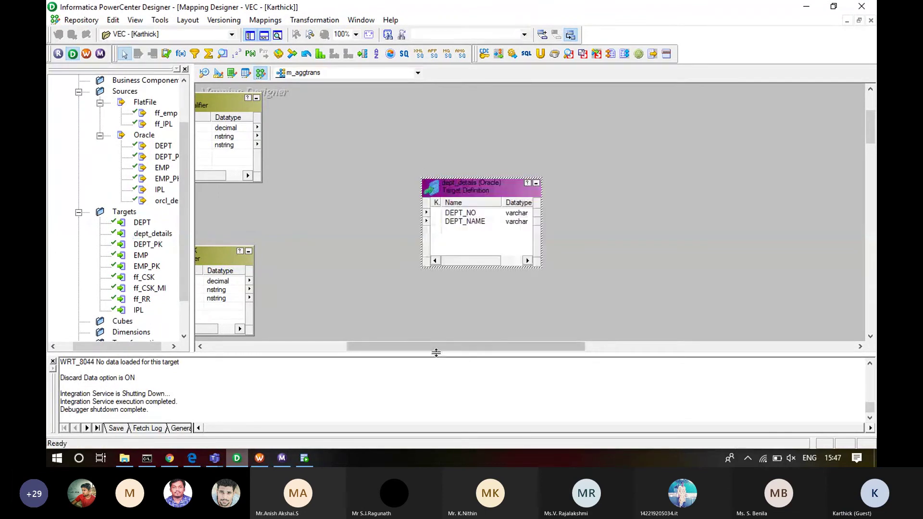
pyautogui.moveTo(433, 348); pyautogui.dragTo(349, 353)
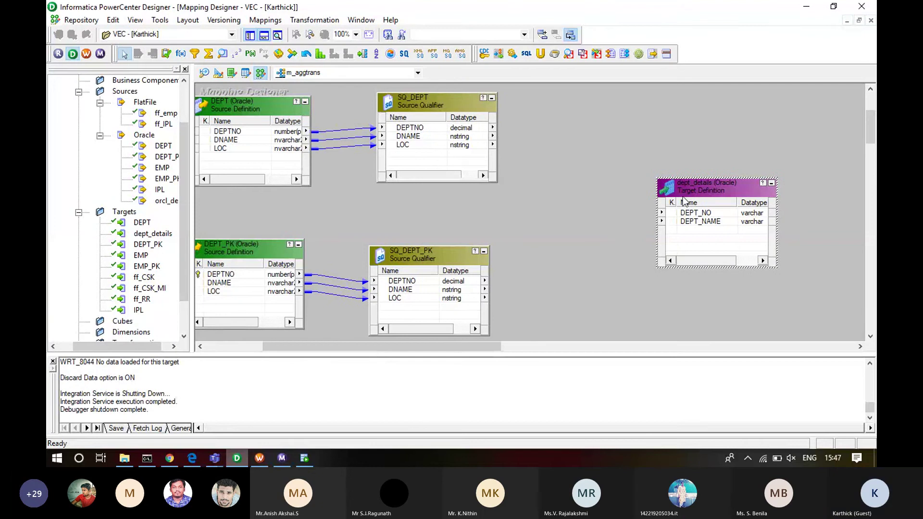
pyautogui.moveTo(708, 186); pyautogui.dragTo(805, 172)
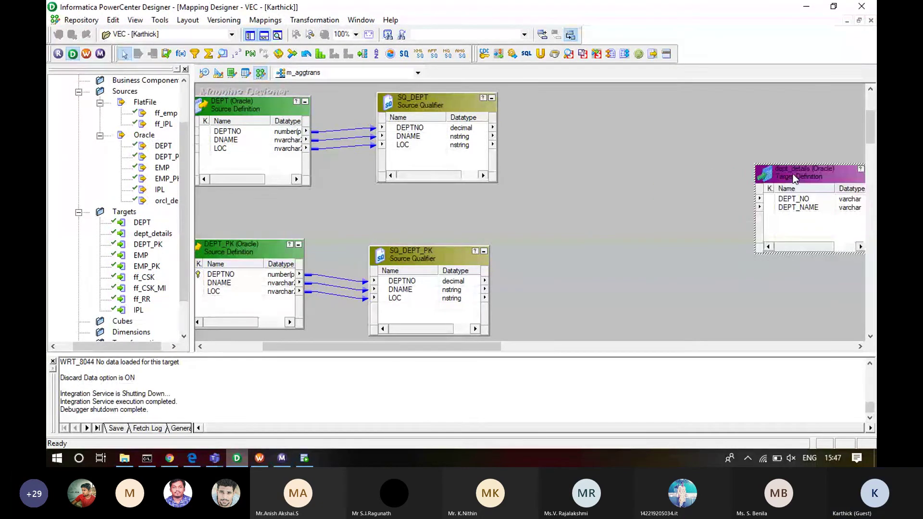
# - Create a Joiner transformation named jnr_dept and place it between the source qualifiers and the dept_details target
pyautogui.click(275, 24)
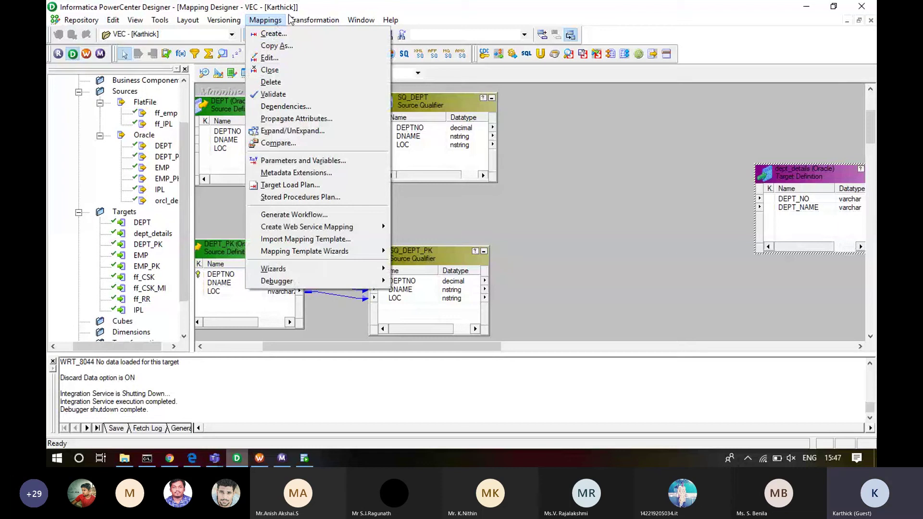
pyautogui.moveTo(306, 27)
pyautogui.click(313, 51)
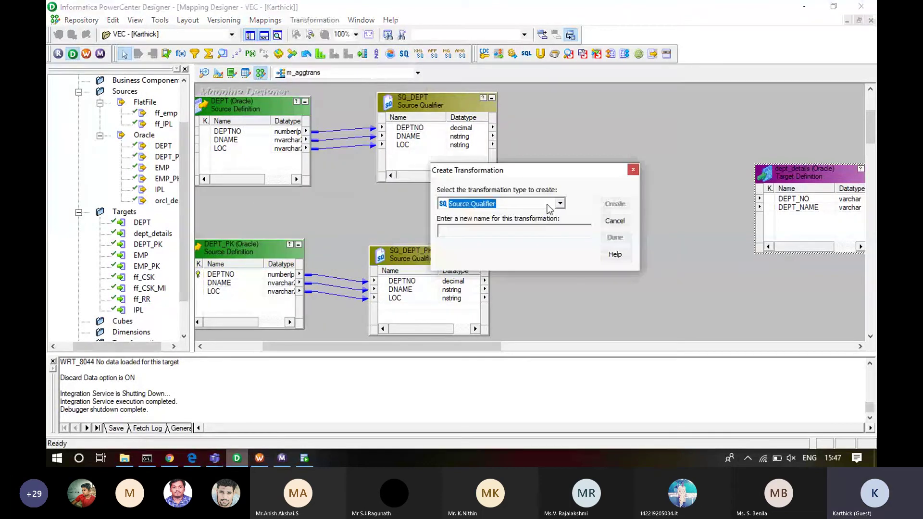
pyautogui.press('i')
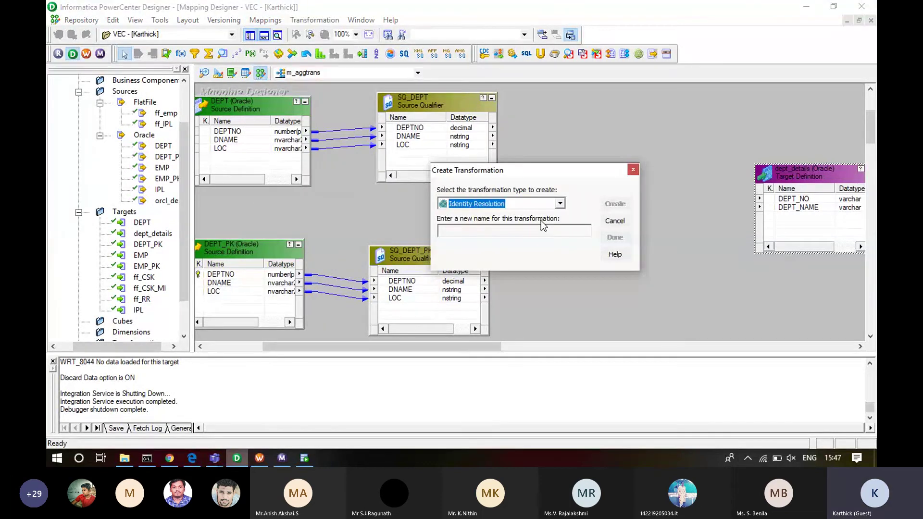
pyautogui.press('j')
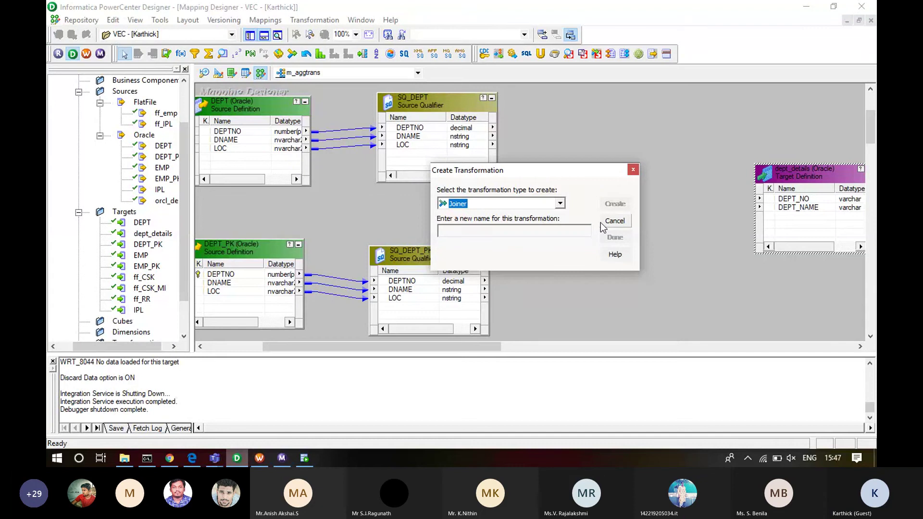
pyautogui.press('Tab')
pyautogui.write('jn')
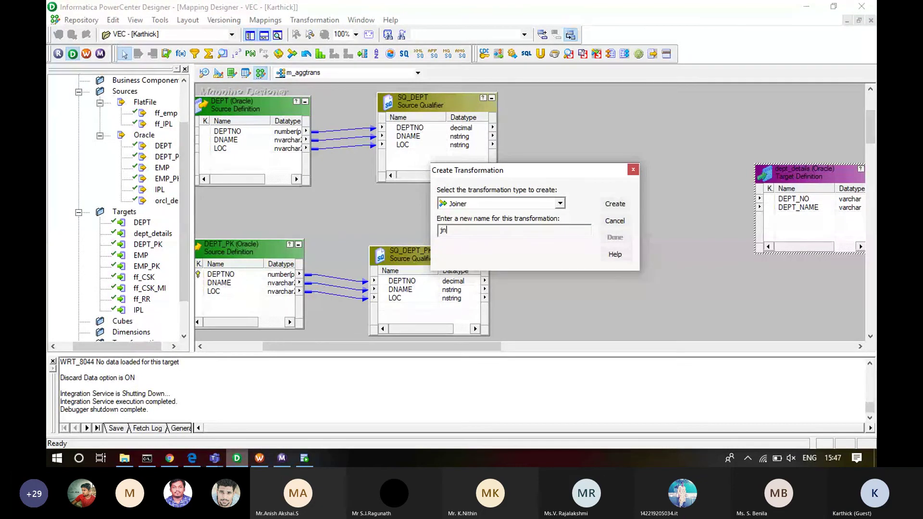
pyautogui.write('r_dept')
pyautogui.click(615, 204)
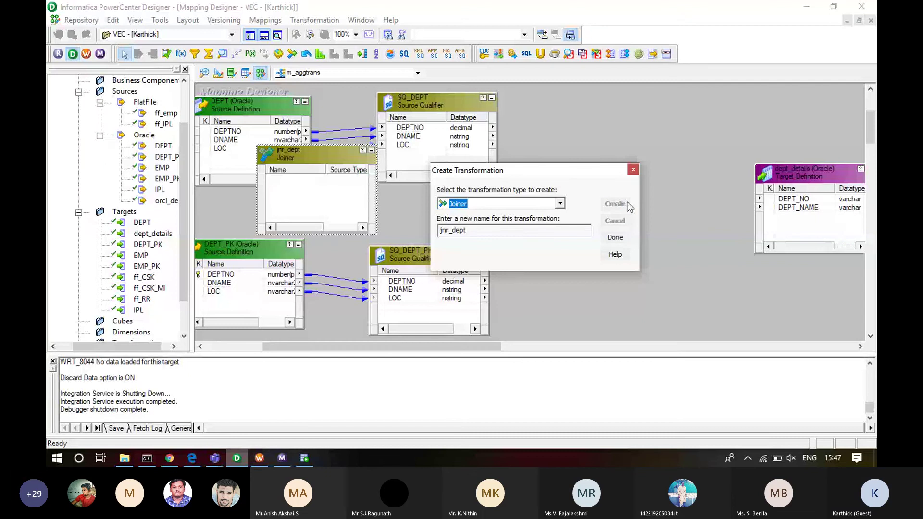
pyautogui.click(614, 237)
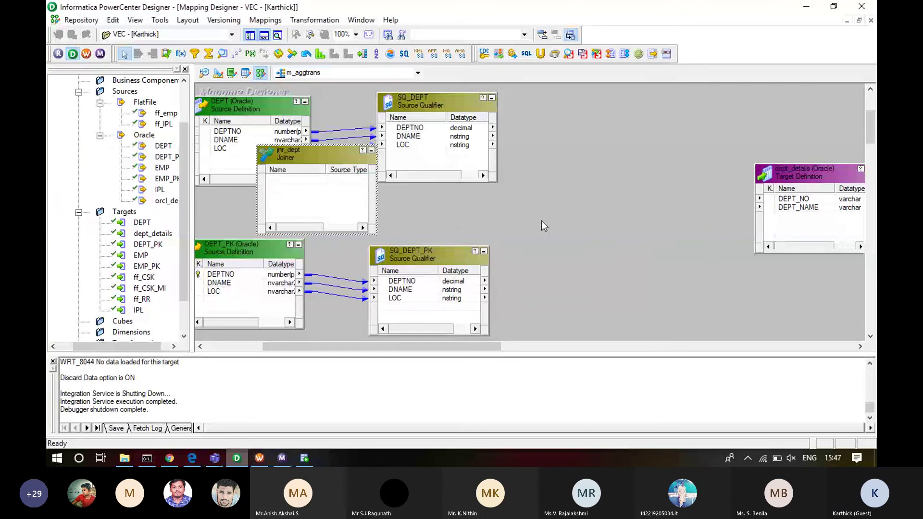
pyautogui.moveTo(294, 154); pyautogui.dragTo(578, 174)
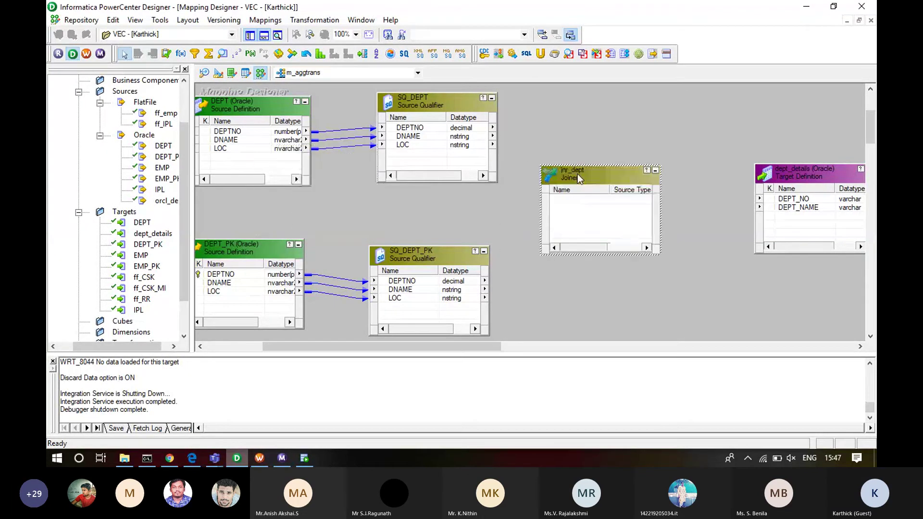
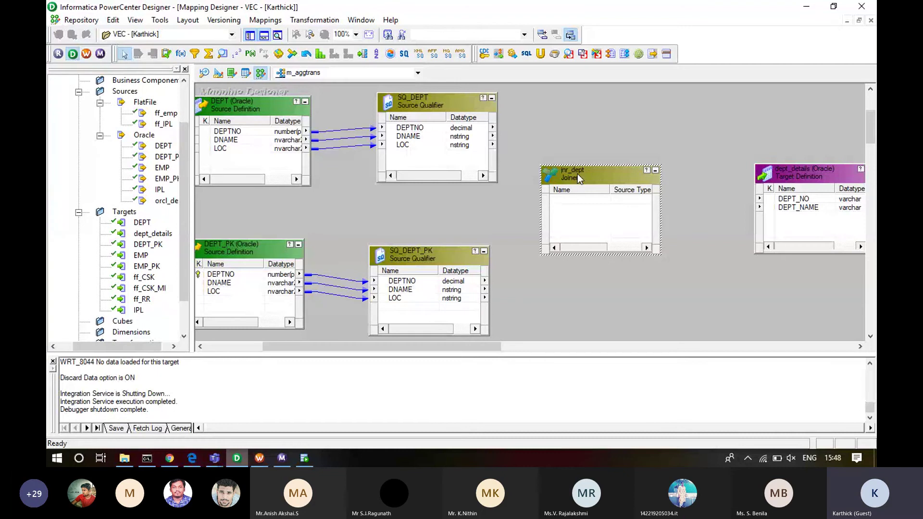
# - Link the DEPTNO, DNAME and LOC ports of SQ_DEPT and of SQ_DEPT_PK into the jnr_dept joiner
pyautogui.moveTo(408, 127); pyautogui.dragTo(558, 201)
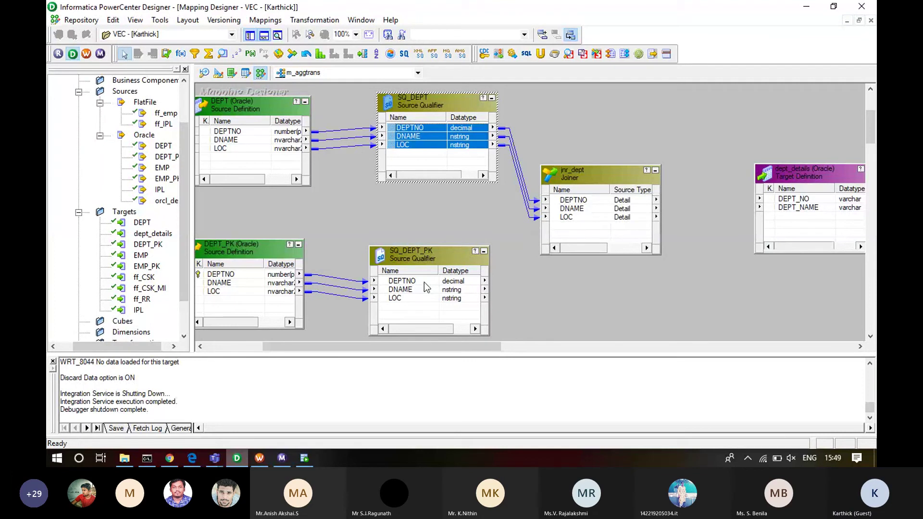
pyautogui.moveTo(413, 281); pyautogui.dragTo(486, 284)
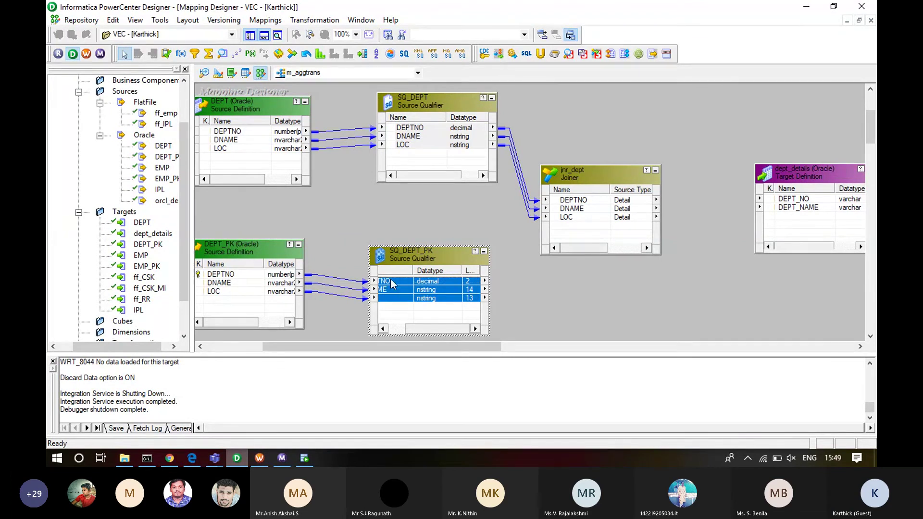
pyautogui.moveTo(391, 281); pyautogui.dragTo(557, 223)
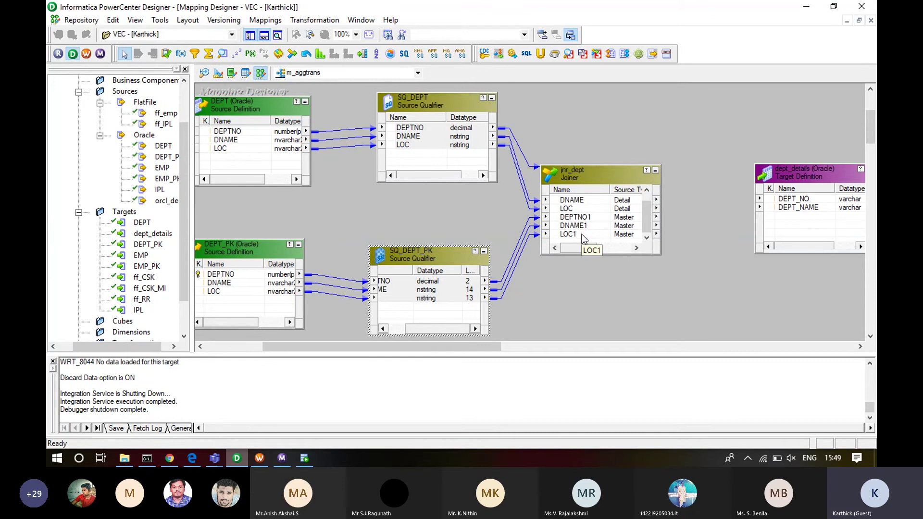
# - Review the ports of the jnr_dept joiner and their detail or master source type
pyautogui.click(581, 201)
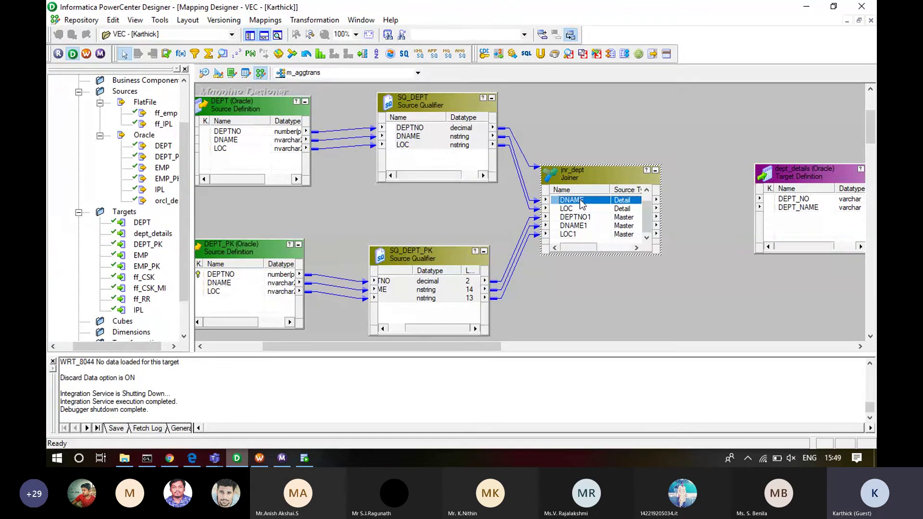
pyautogui.press('Down')
pyautogui.press('Down')
pyautogui.press('Down')
pyautogui.press('Down')
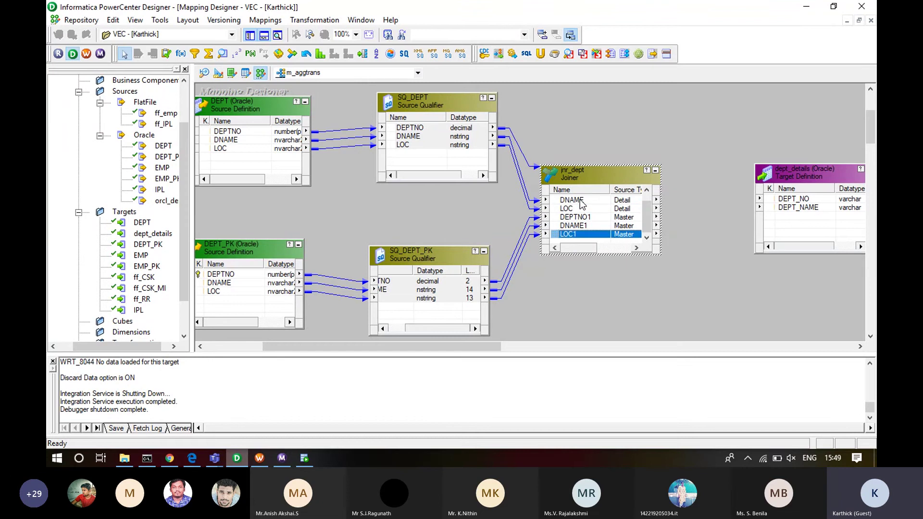
pyautogui.press('Up')
pyautogui.press('Up')
pyautogui.press('Up')
pyautogui.press('Up')
pyautogui.press('Up')
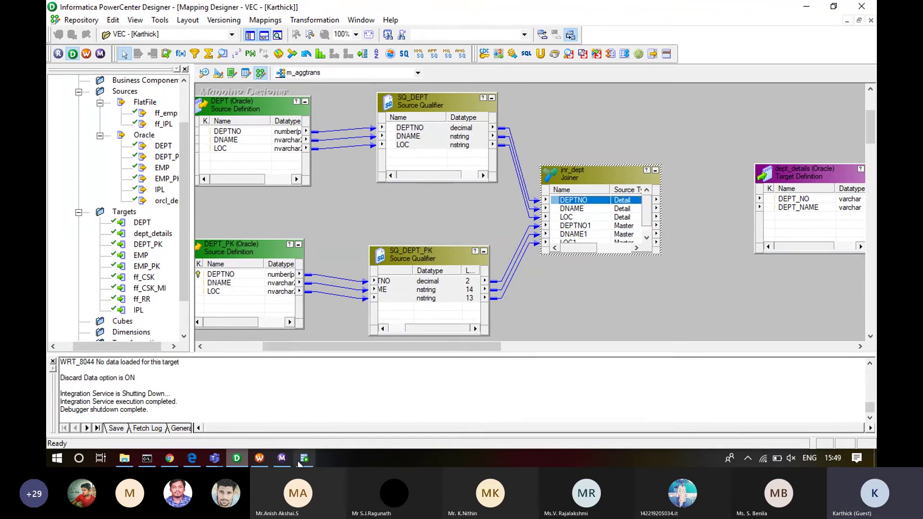
# - Switch to Oracle SQL Developer, change the first query to SELECT * FROM DEPT; and run it
pyautogui.click(304, 459)
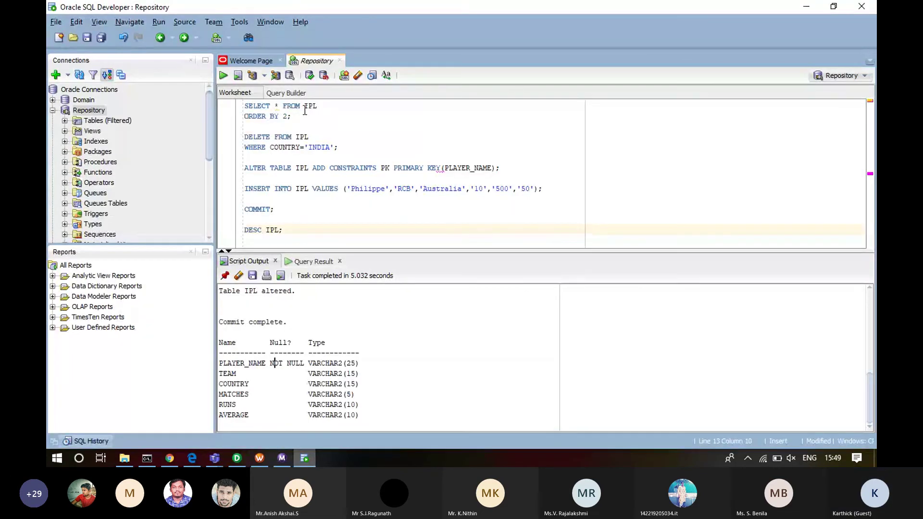
pyautogui.moveTo(317, 107); pyautogui.dragTo(305, 105)
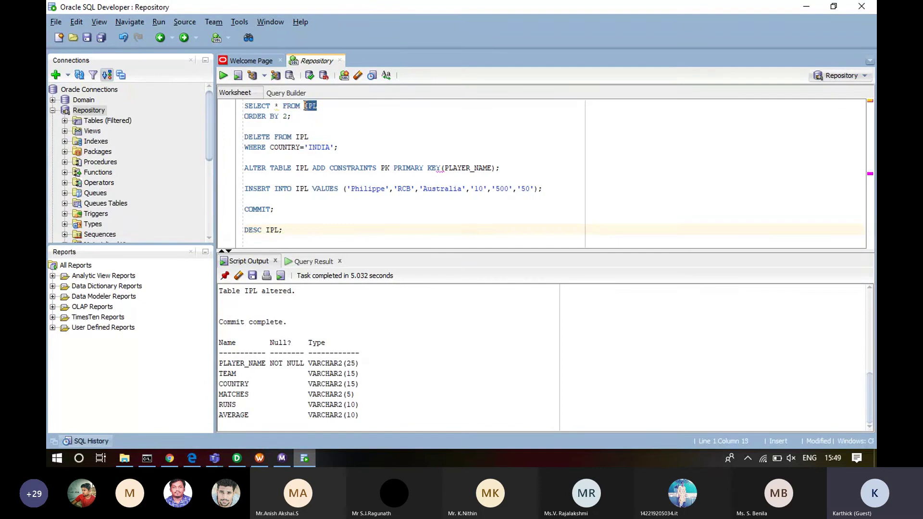
pyautogui.write('DEPT;')
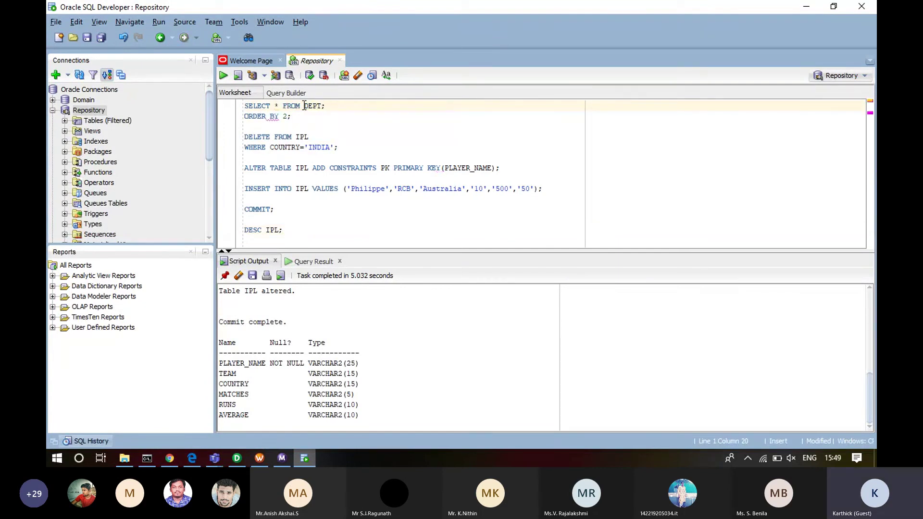
pyautogui.hotkey('ctrl', 'Return')
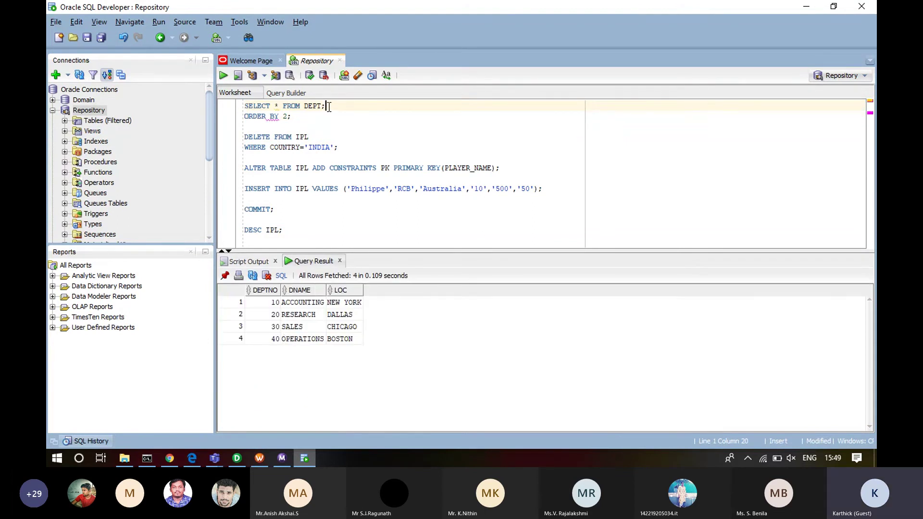
# - Change the first query's table to DEPT_PK and run it
pyautogui.click(324, 105)
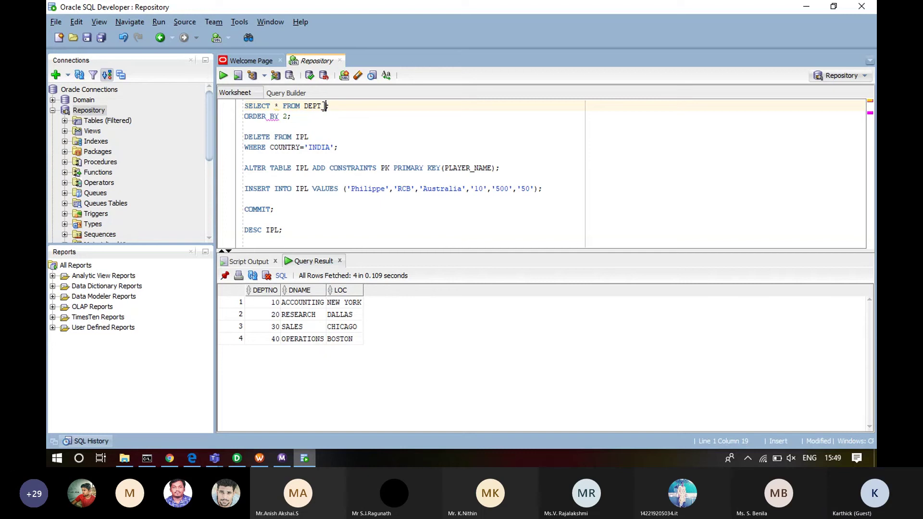
pyautogui.write('PK')
pyautogui.hotkey('ctrl', 'Return')
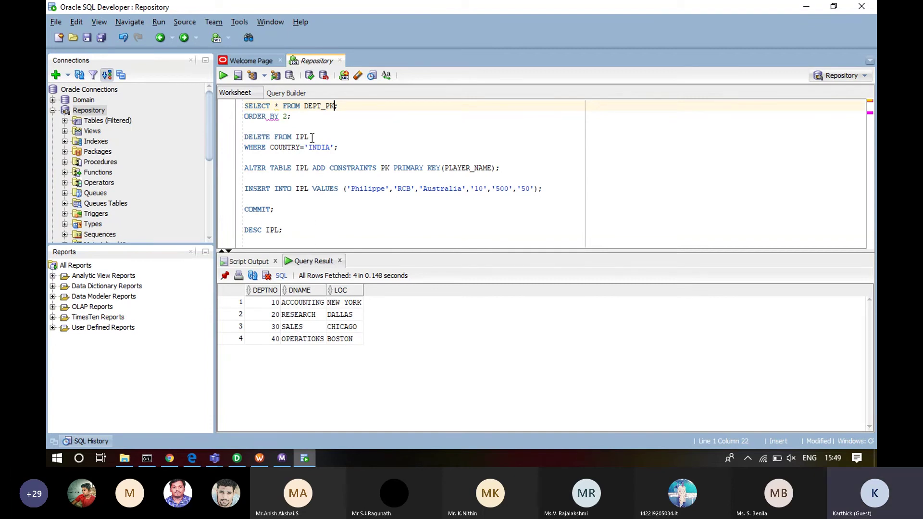
# - Duplicate the DEPT_PK query on the line below, change the copy to SELECT * FROM DEPT; and run it
pyautogui.write(';')
pyautogui.hotkey('shift', 'Home')
pyautogui.hotkey('ctrl', 'c')
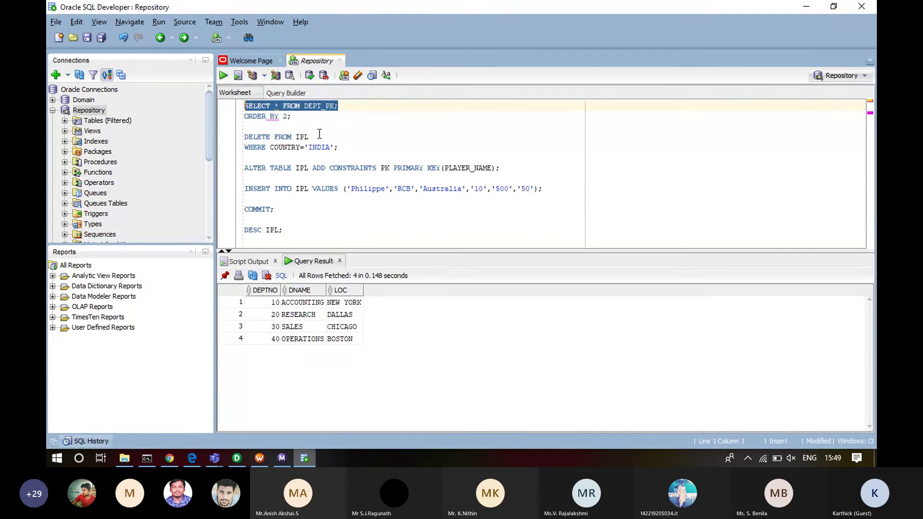
pyautogui.press('Down')
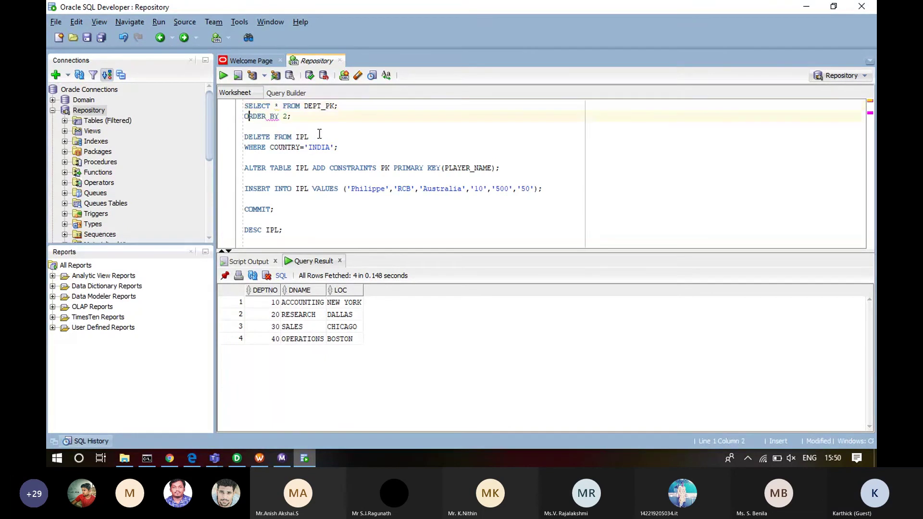
pyautogui.press('Return')
pyautogui.press('Up')
pyautogui.hotkey('ctrl', 'v')
pyautogui.press('Return')
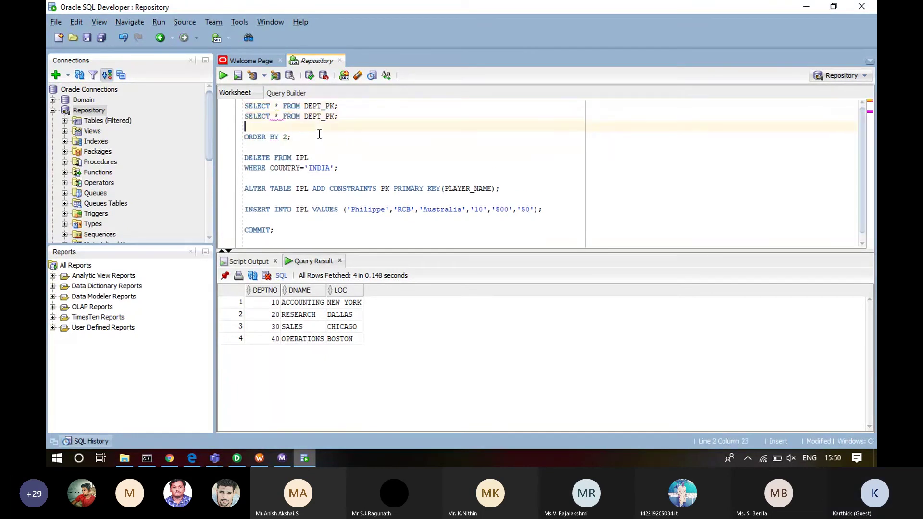
pyautogui.moveTo(322, 117); pyautogui.dragTo(335, 118)
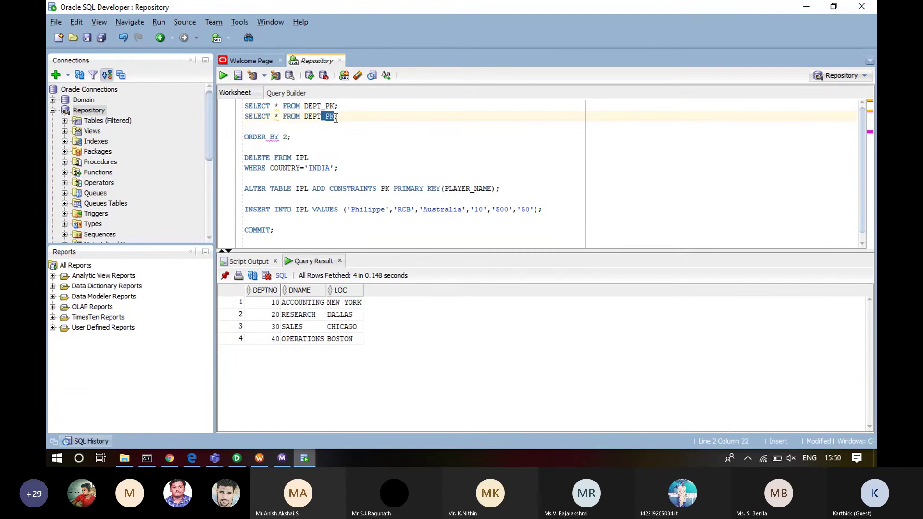
pyautogui.press('BackSpace')
pyautogui.hotkey('ctrl', 'Return')
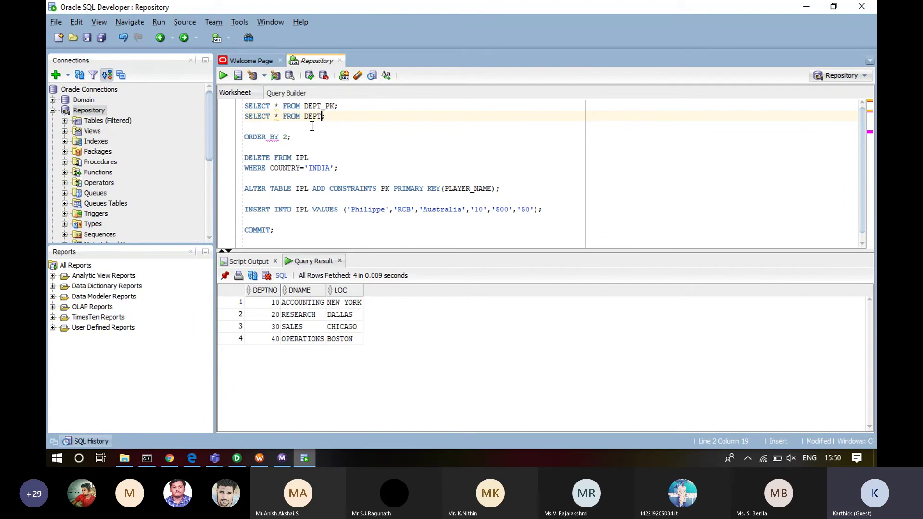
# - Start an UPDATE DEPT statement a few lines below the two SELECT queries
pyautogui.click(331, 118)
pyautogui.press('Return')
pyautogui.press('Return')
pyautogui.press('Return')
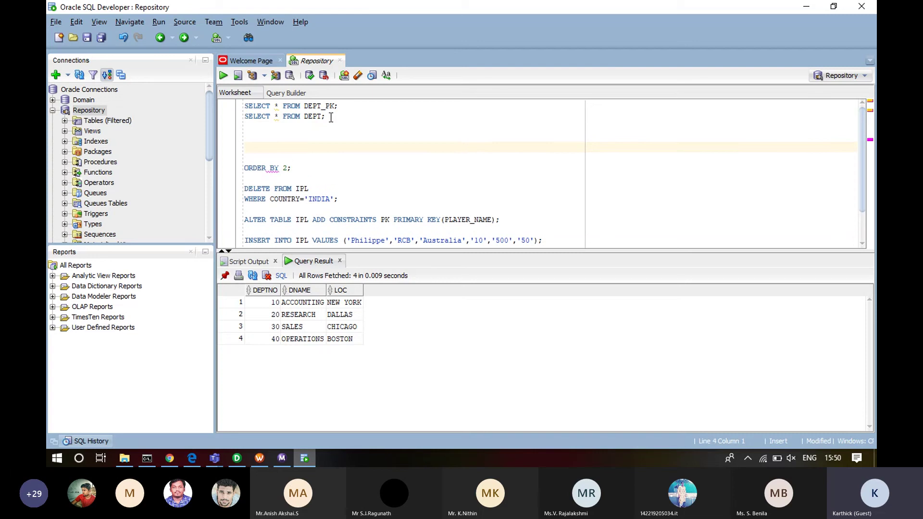
pyautogui.write('UPDATE')
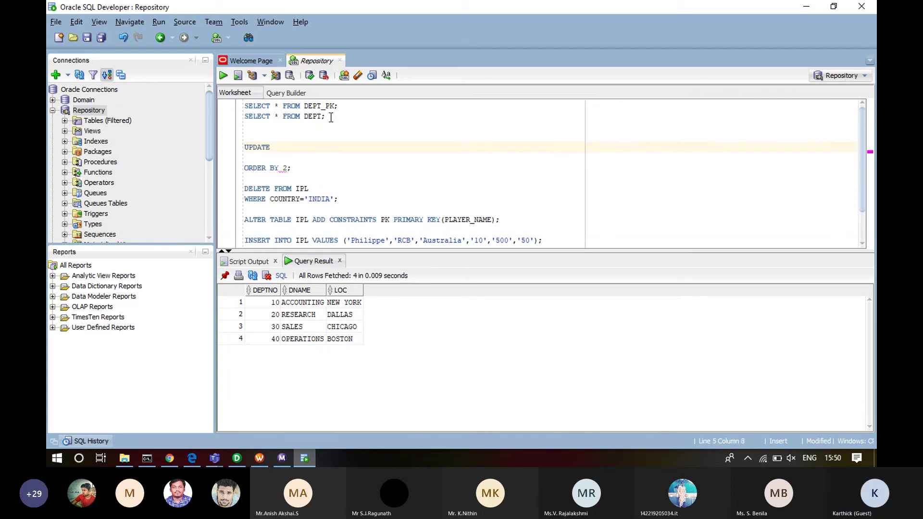
pyautogui.write('DEP')
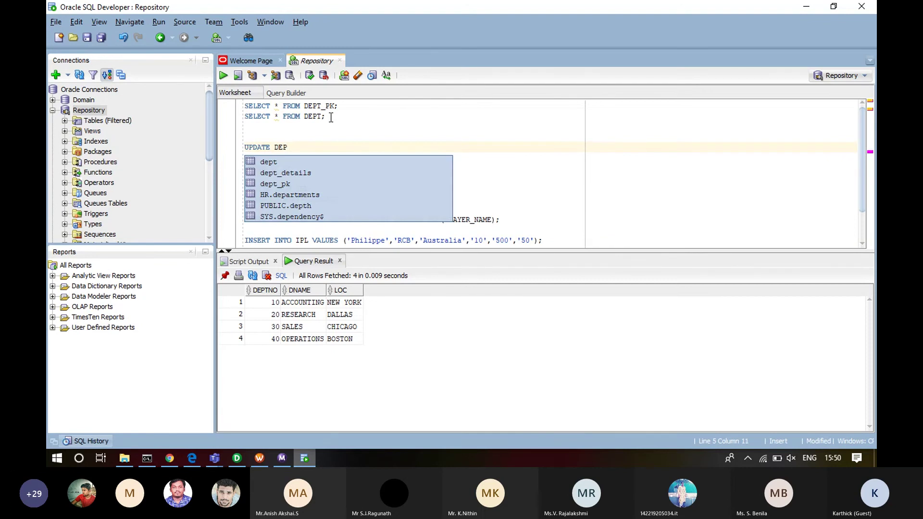
pyautogui.write('T')
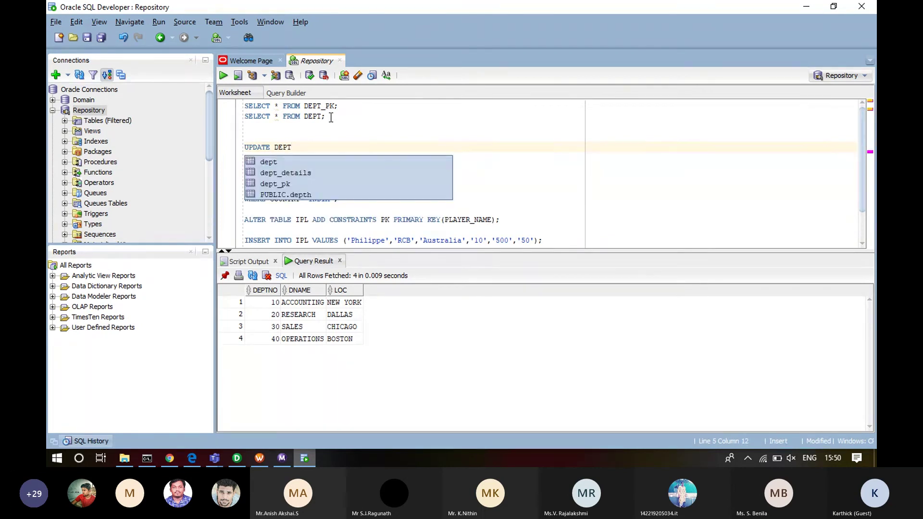
pyautogui.press('Return')
# - Add the clause SET DNAME='NEW' on the line under UPDATE DEPT
pyautogui.write('SER')
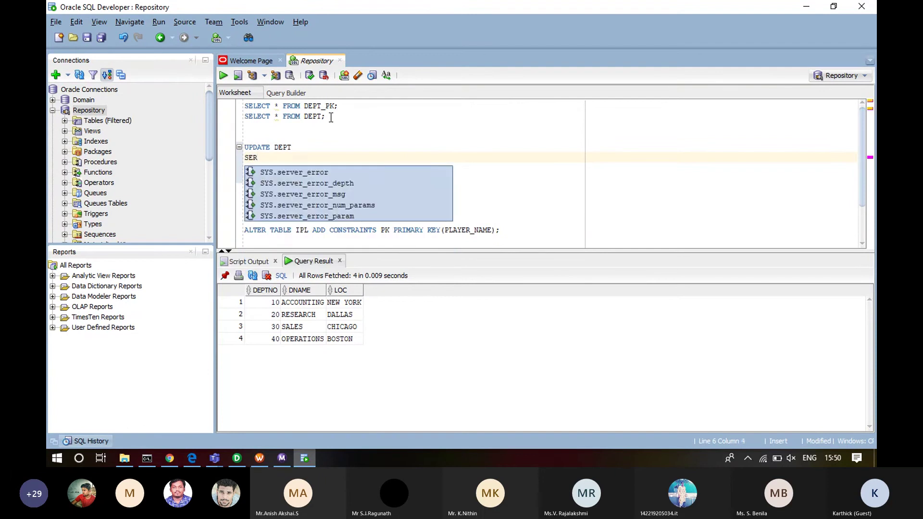
pyautogui.press('BackSpace')
pyautogui.write('T')
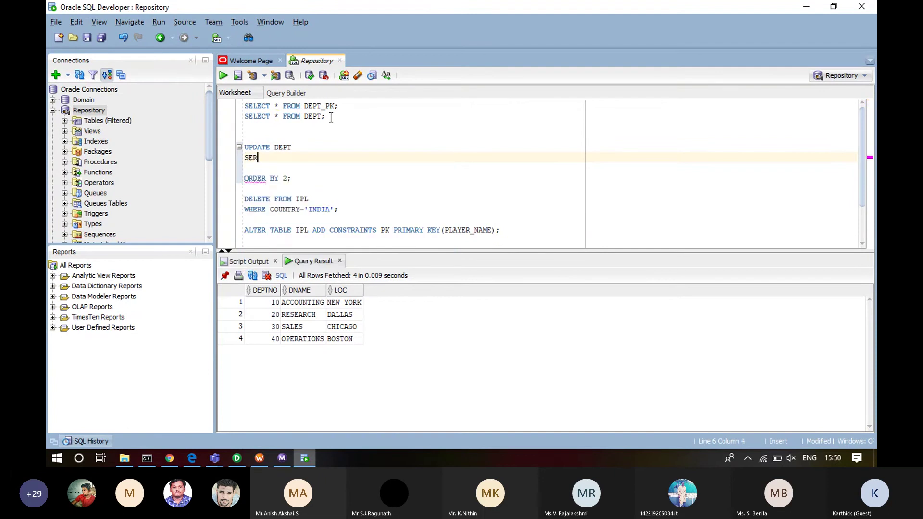
pyautogui.press('Return')
pyautogui.press('BackSpace')
pyautogui.write('DNAME=')
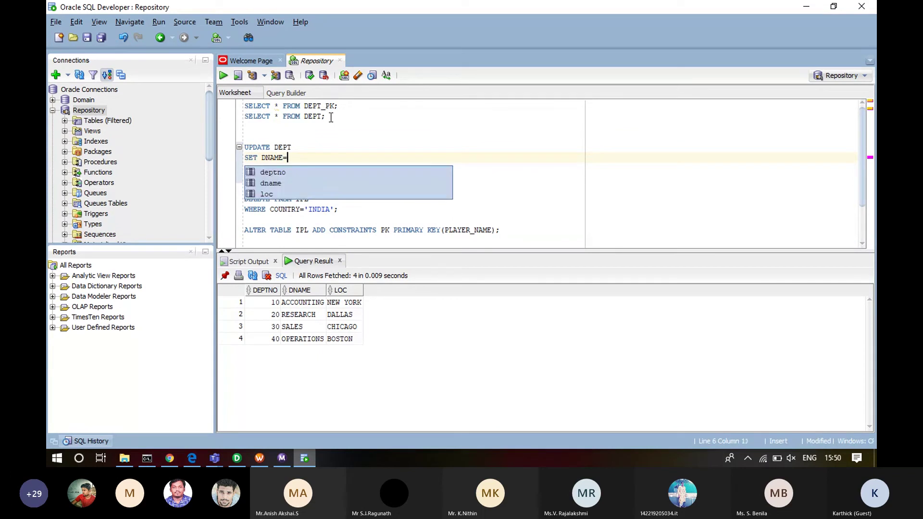
pyautogui.write("'Upda")
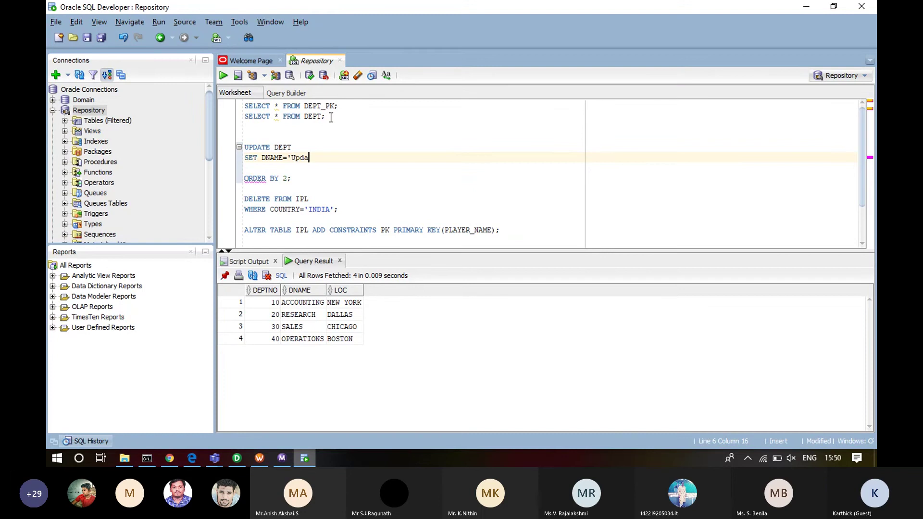
pyautogui.write('te')
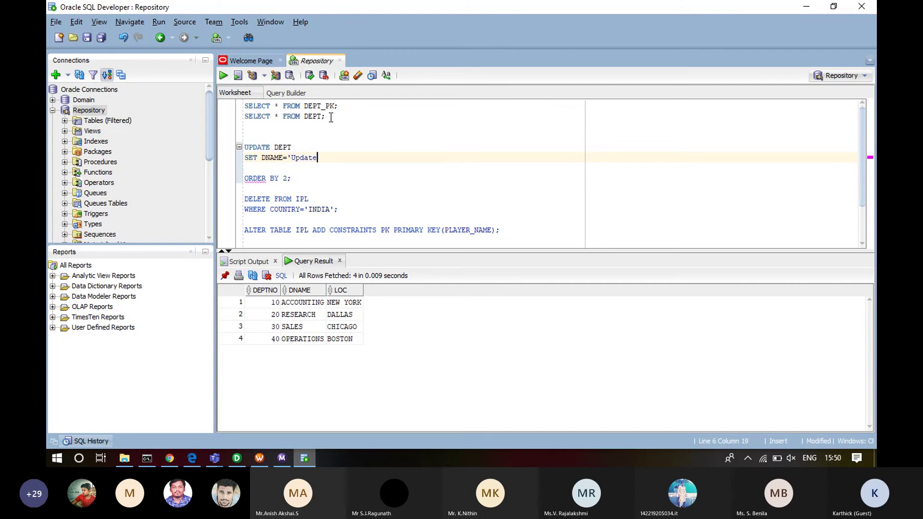
pyautogui.press('BackSpace')
pyautogui.press('BackSpace')
pyautogui.press('BackSpace')
pyautogui.press('BackSpace')
pyautogui.press('BackSpace')
pyautogui.press('BackSpace')
pyautogui.press('BackSpace')
pyautogui.write("NEW'")
# - Insert the assignment DEPT_NO=50, ahead of DNAME='NEW' in the SET clause
pyautogui.press('Left')
pyautogui.press('Left')
pyautogui.write('D')
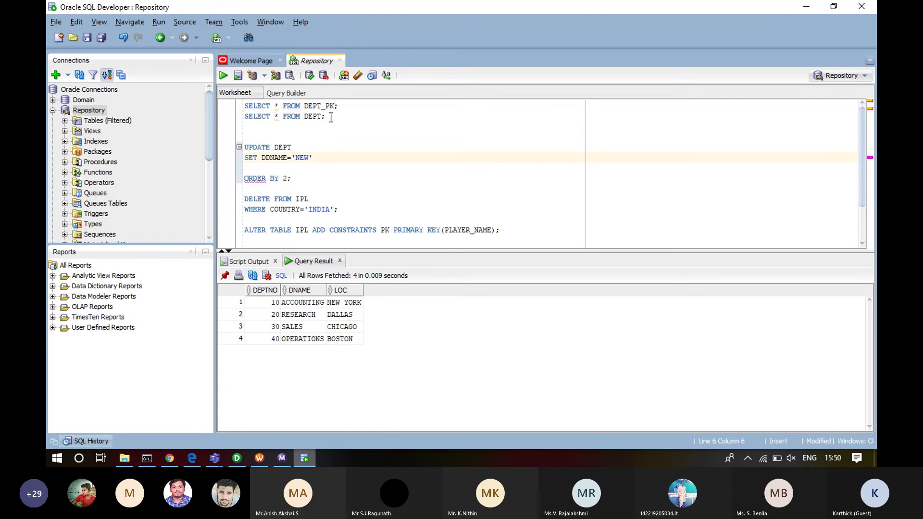
pyautogui.write('EPT_NO=')
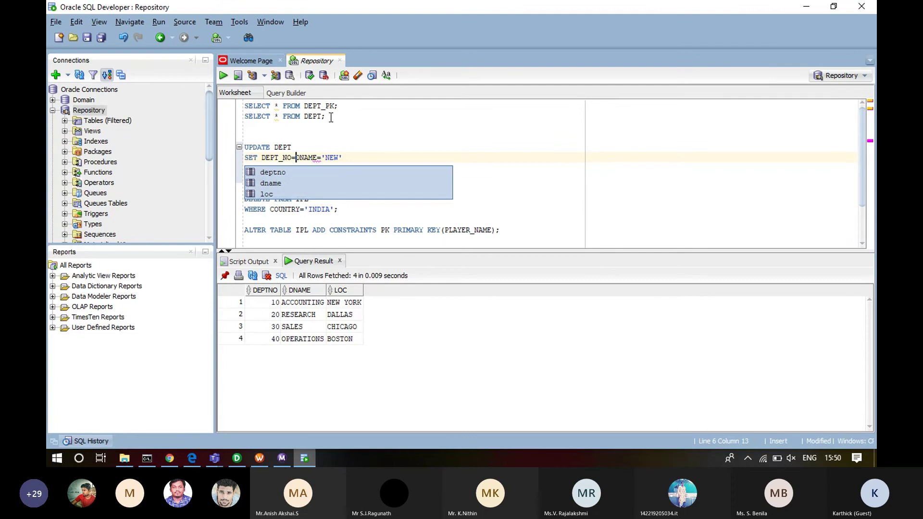
pyautogui.press('Escape')
pyautogui.write('50')
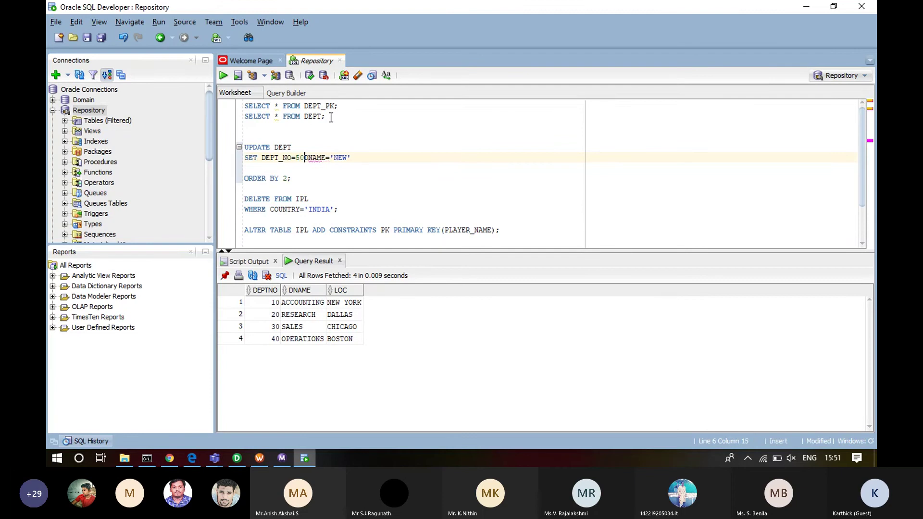
pyautogui.write(',')
# - Complete the update statement with the condition WHERE DEPT_NO=10; and run it
pyautogui.press('Right')
pyautogui.press('Return')
pyautogui.write('WHER')
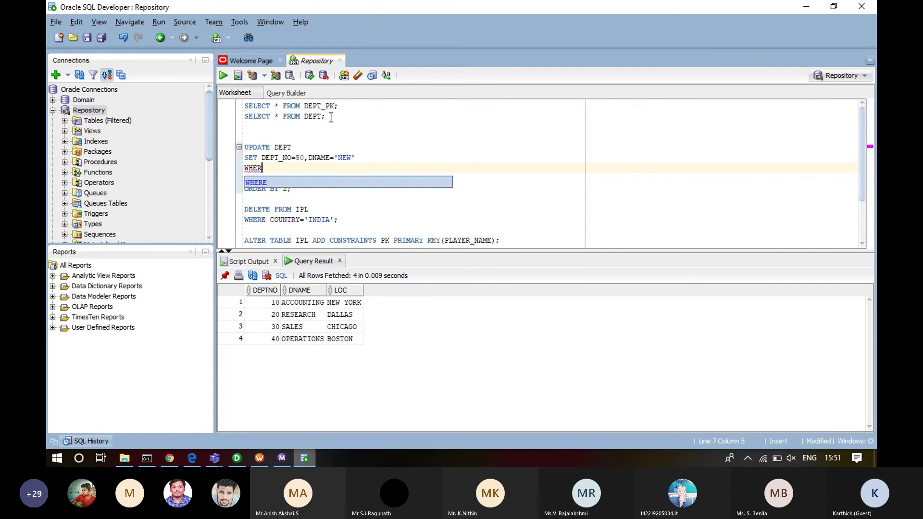
pyautogui.write('E ')
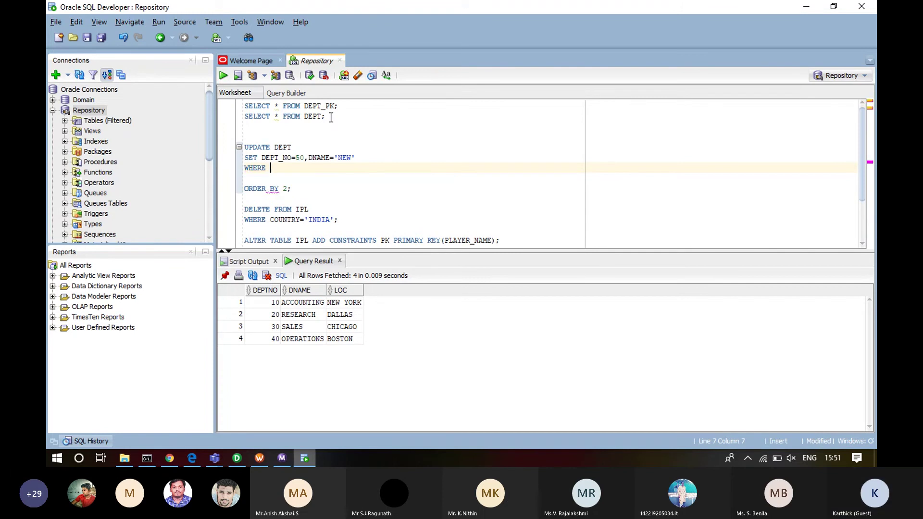
pyautogui.write('DEPT')
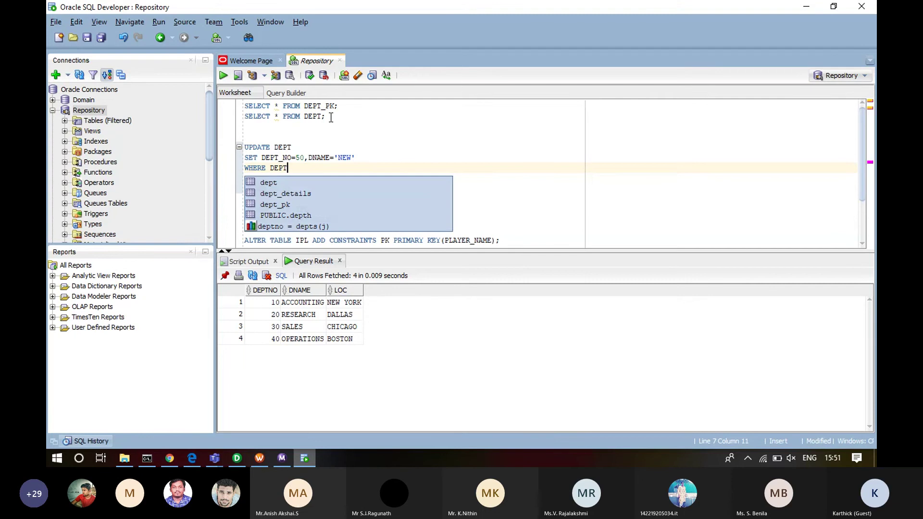
pyautogui.write('_NO=')
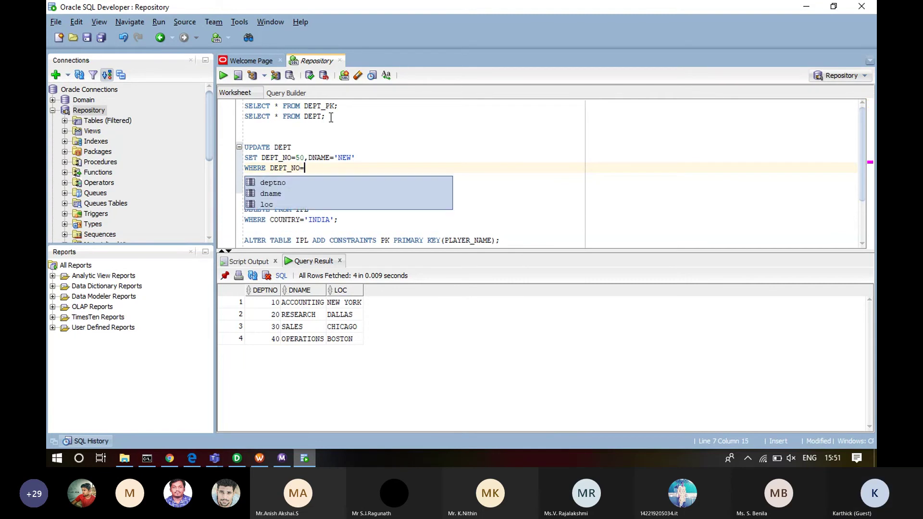
pyautogui.write('10')
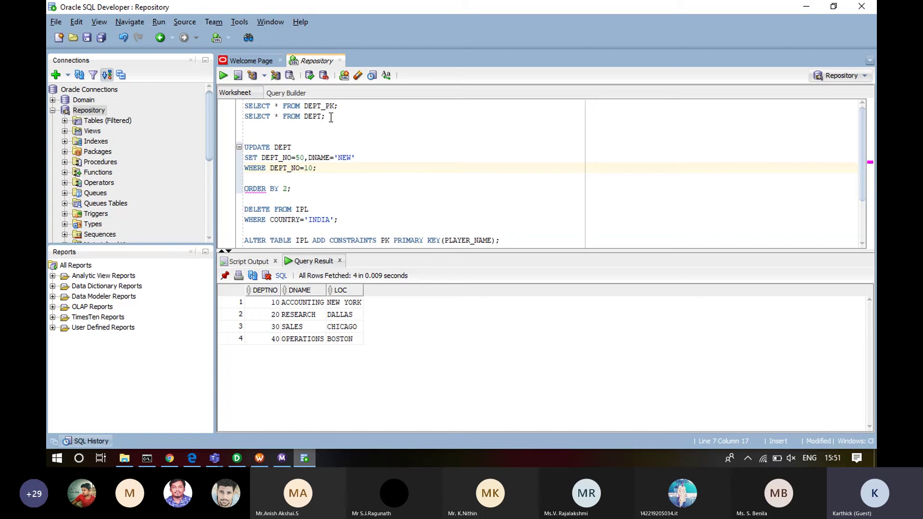
pyautogui.write(';')
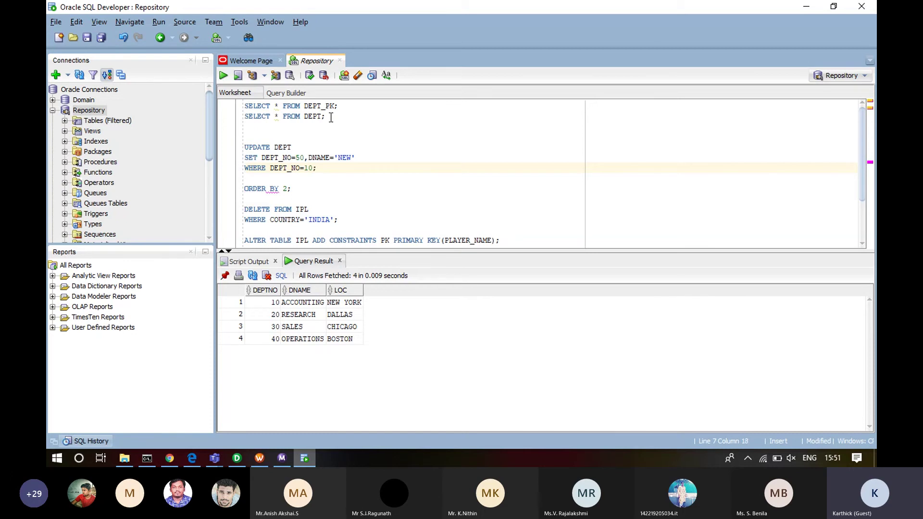
pyautogui.hotkey('ctrl', 'Return')
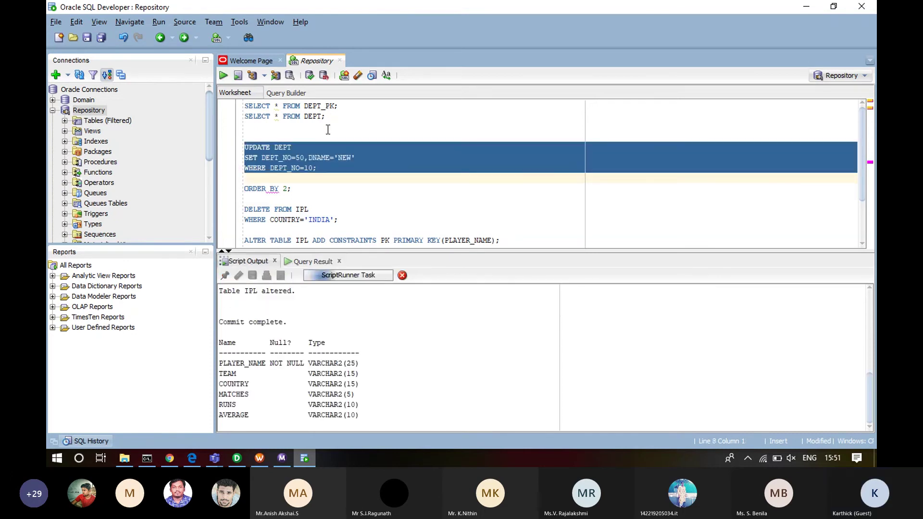
# - Run the SELECT * FROM DEPT; query again to check the table's column names
pyautogui.click(292, 198)
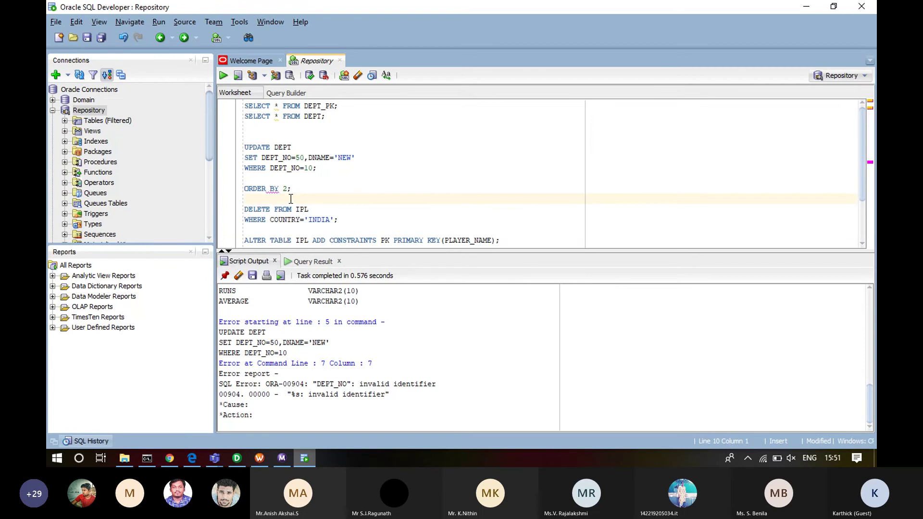
pyautogui.press('Up')
pyautogui.press('Up')
pyautogui.press('Up')
pyautogui.press('Up')
pyautogui.press('Up')
pyautogui.press('Up')
pyautogui.press('Up')
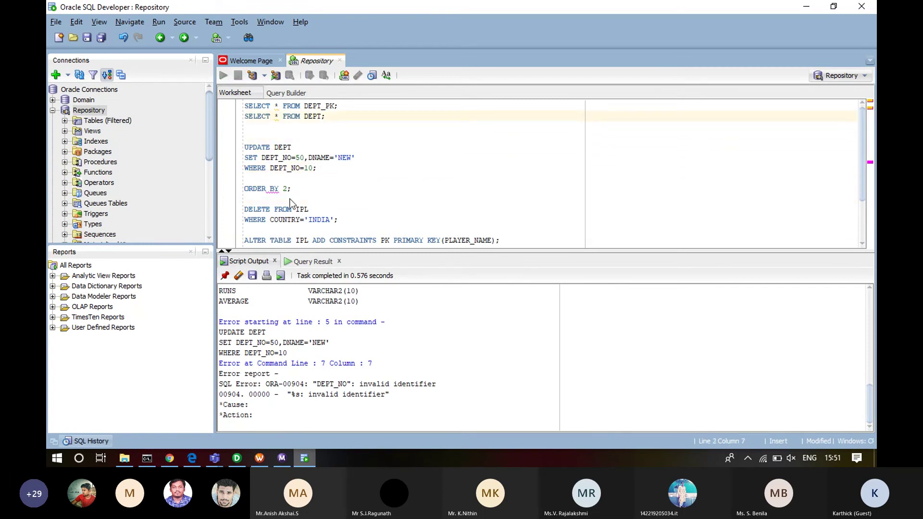
pyautogui.hotkey('ctrl', 'Return')
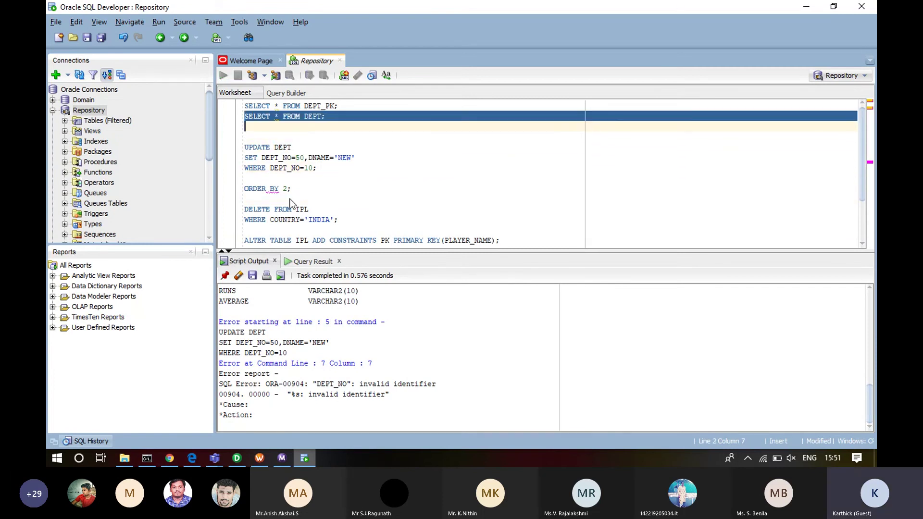
# - Correct the column name to DEPTNO in the SET and WHERE clauses of the update statement and run it
pyautogui.click(280, 157)
pyautogui.press('BackSpace')
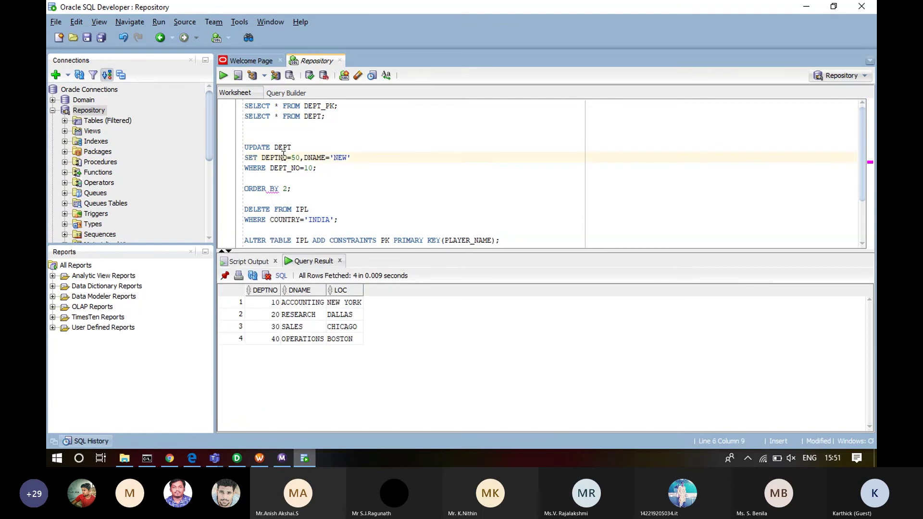
pyautogui.click(291, 168)
pyautogui.press('BackSpace')
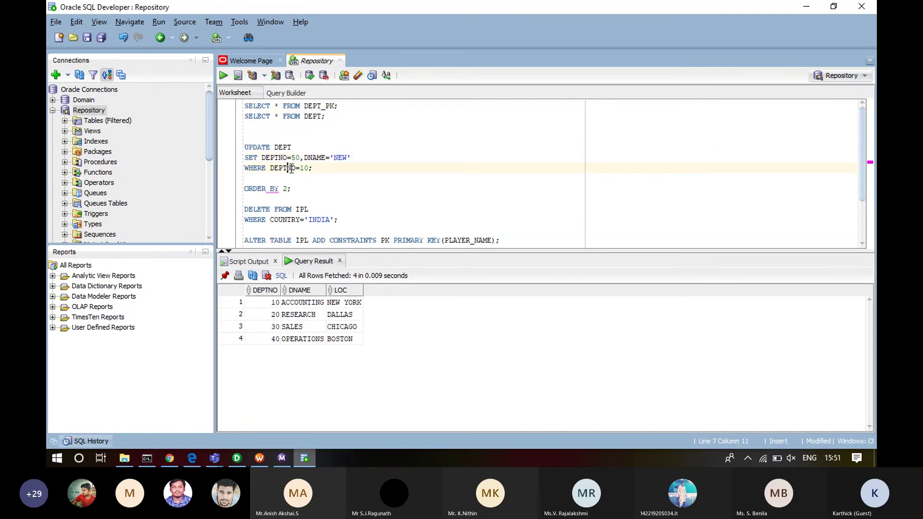
pyautogui.hotkey('ctrl', 'Return')
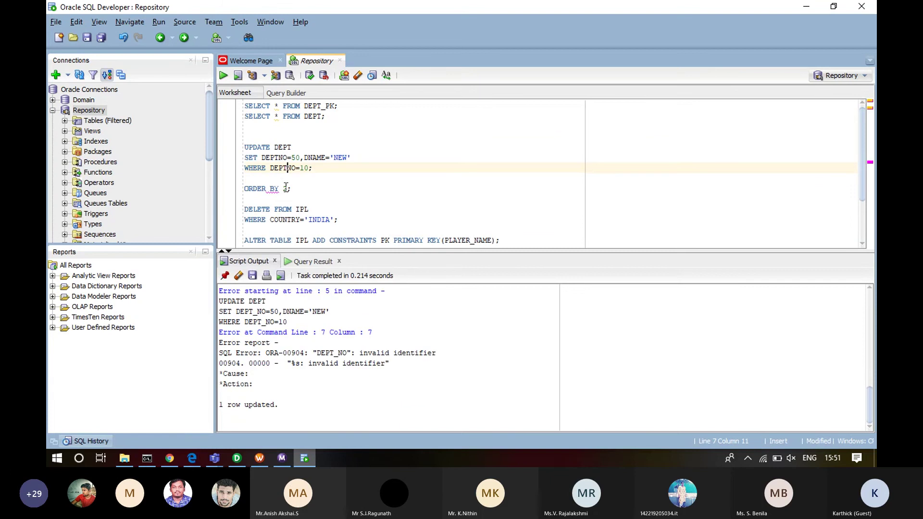
# - Run the COMMIT; statement at the end of the worksheet to save the DEPT update
pyautogui.scroll(-2, 284, 224)
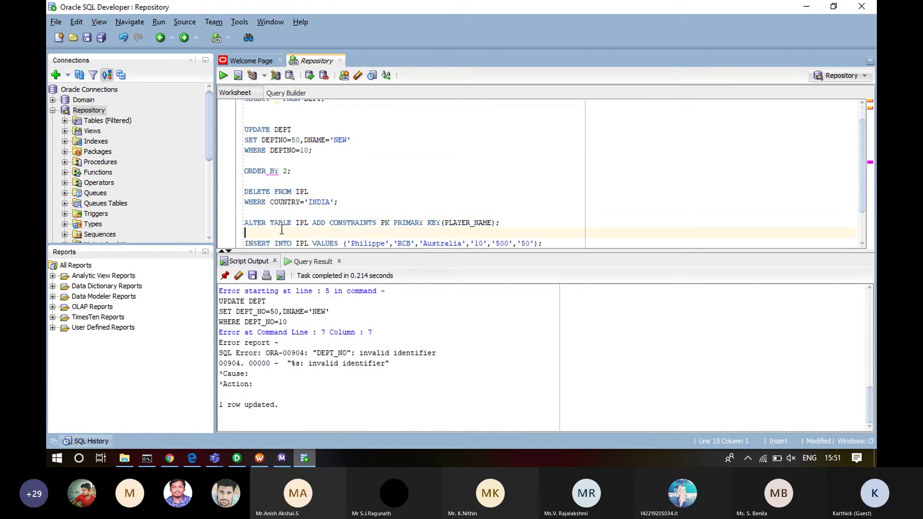
pyautogui.click(281, 232)
pyautogui.hotkey('ctrl', 'Return')
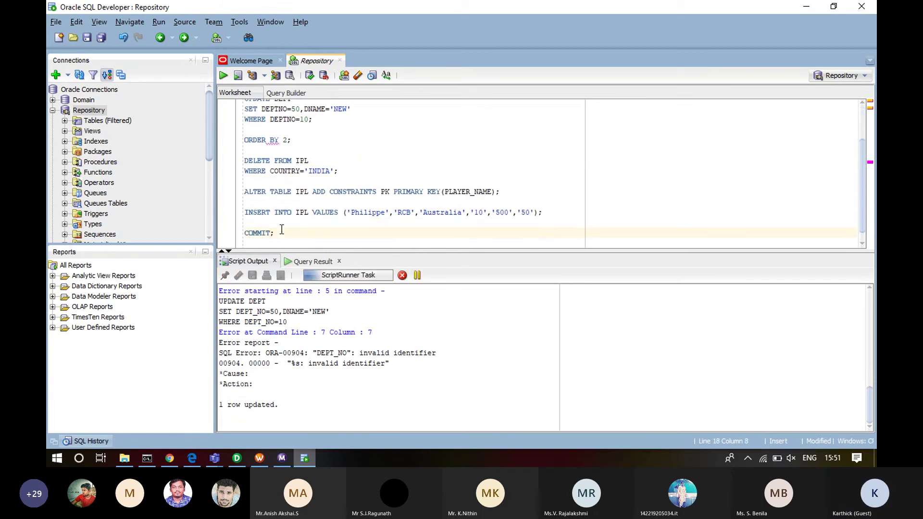
# - Rerun the DEPT query and the DEPT_PK query to compare the rows of both tables
pyautogui.hotkey('ctrl', 'Home')
pyautogui.press('Down')
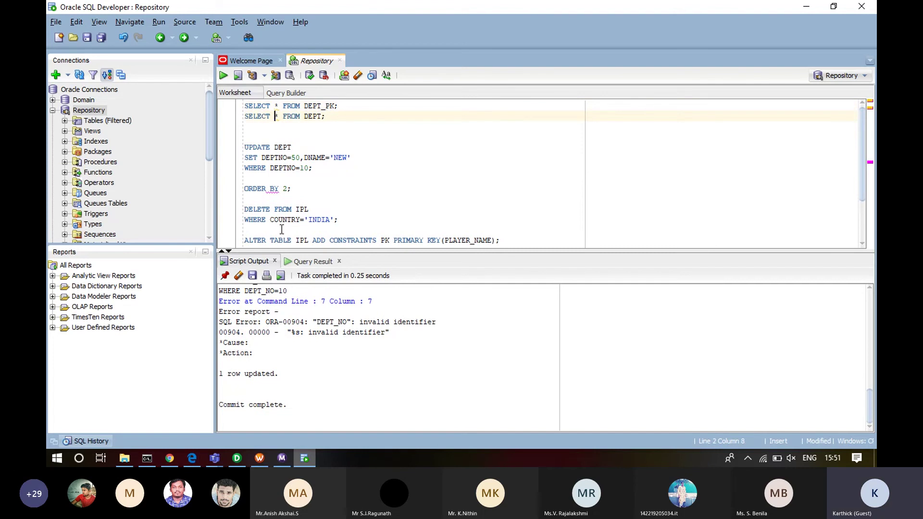
pyautogui.hotkey('ctrl', 'Return')
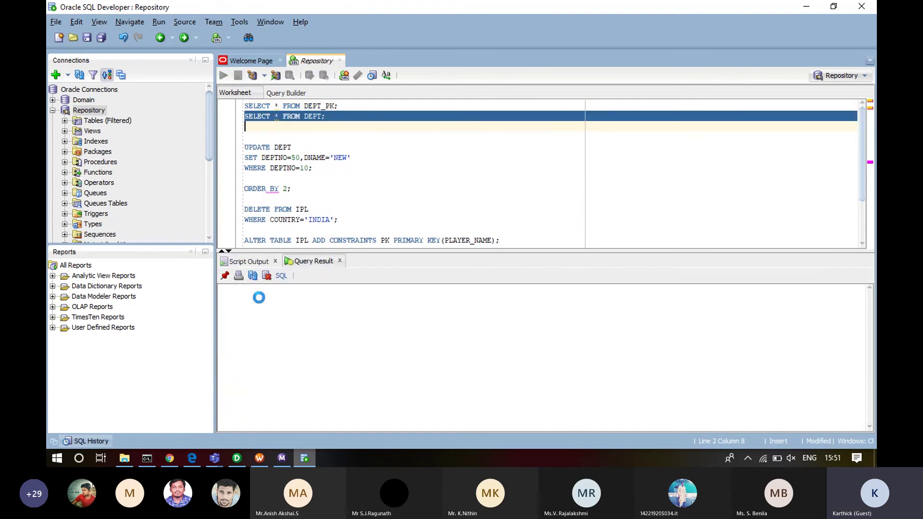
pyautogui.click(259, 303)
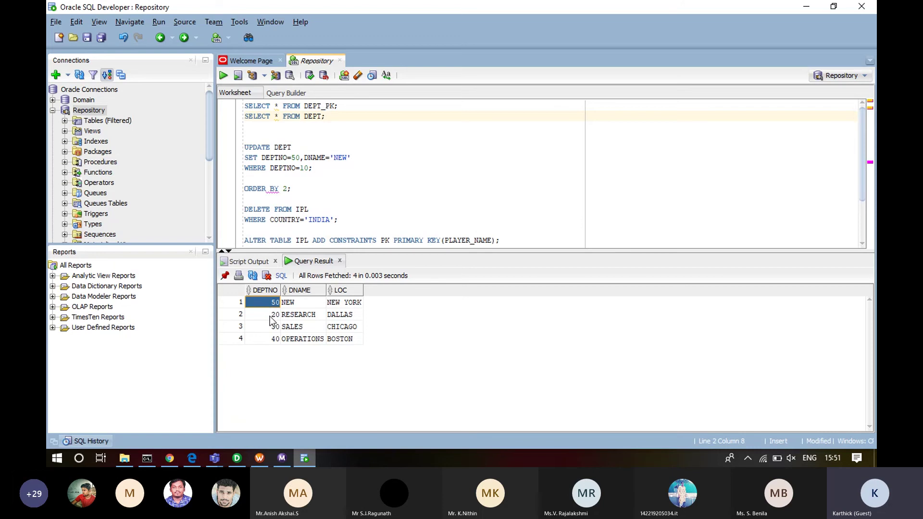
pyautogui.click(303, 107)
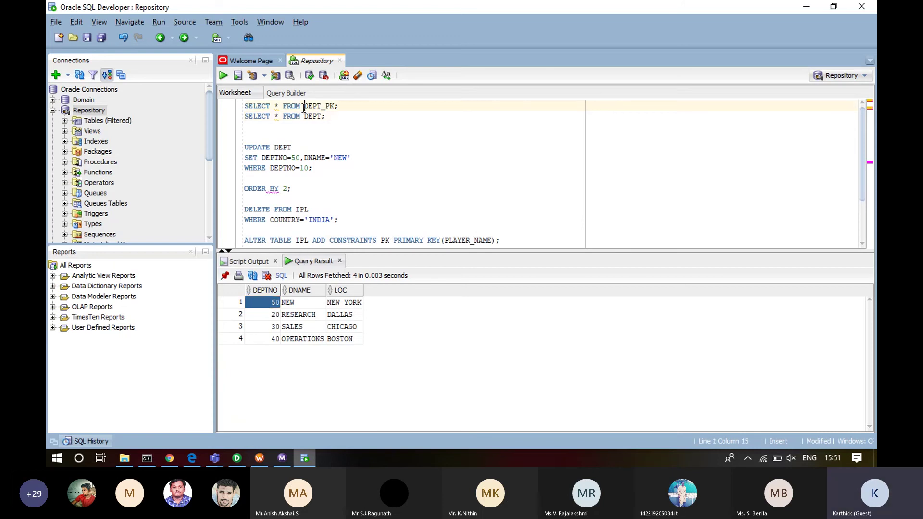
pyautogui.hotkey('ctrl', 'Return')
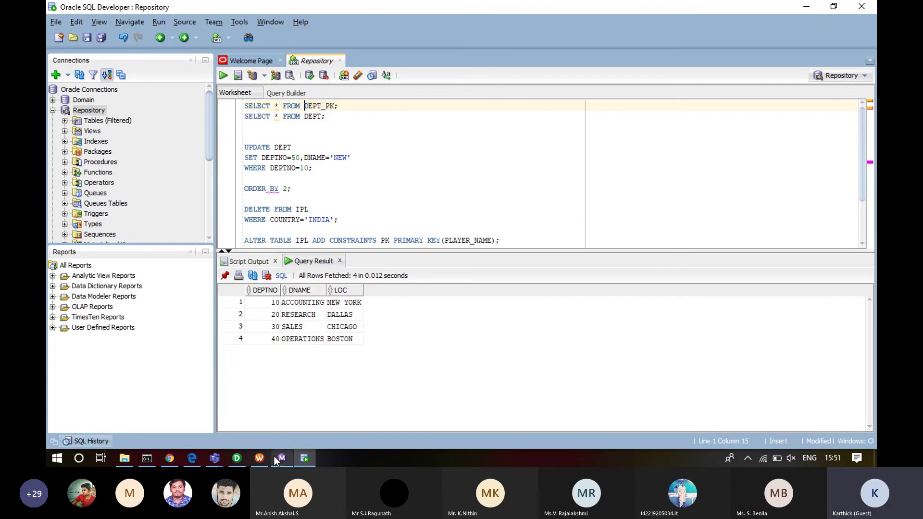
# - Switch to PowerCenter Designer and open the jnr_dept Joiner's ports, trying DEPTNO's group as master before restoring DEPTNO1's group as master
pyautogui.click(236, 458)
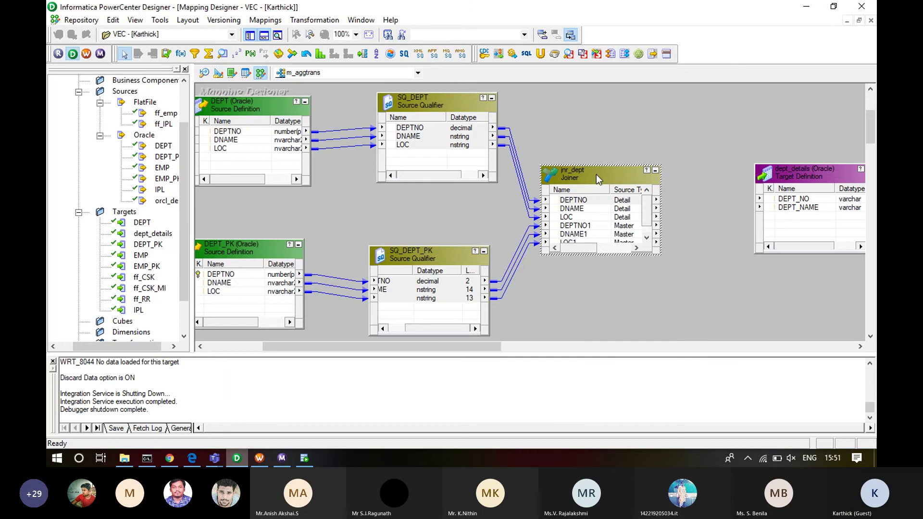
pyautogui.click(598, 179)
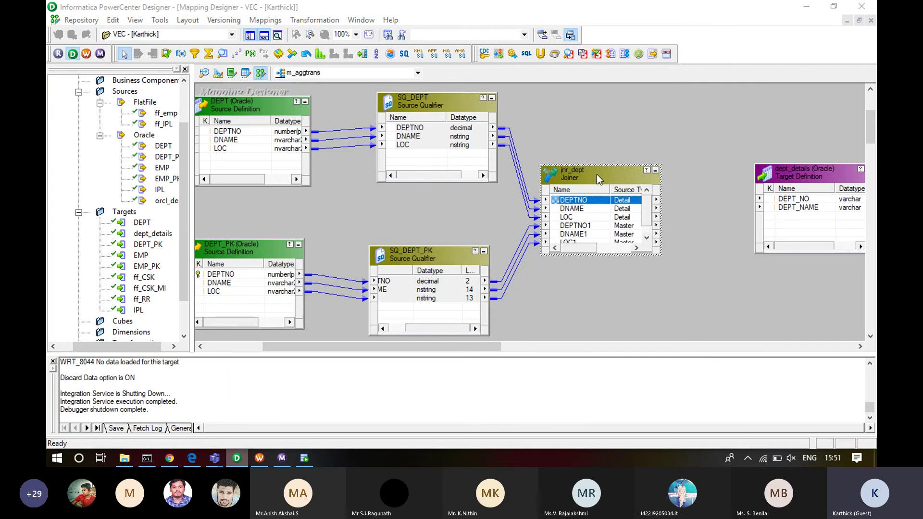
pyautogui.doubleClick(598, 180)
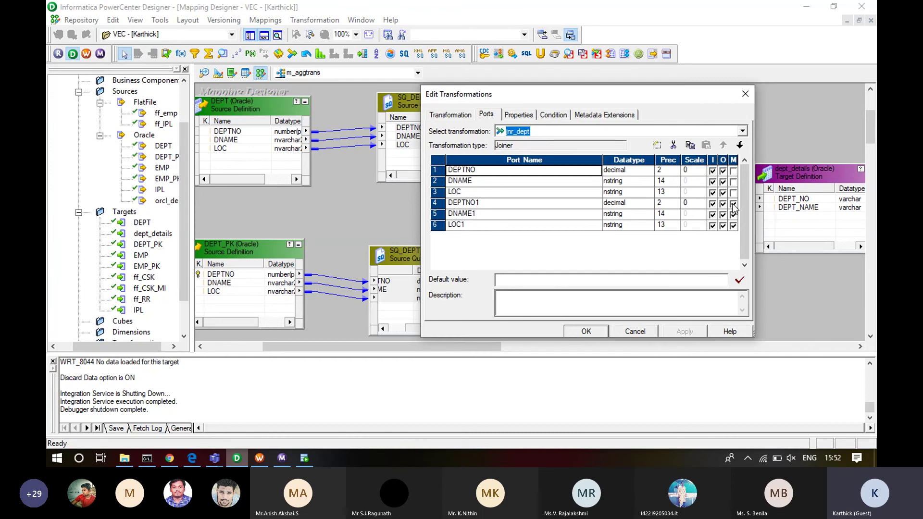
pyautogui.click(733, 172)
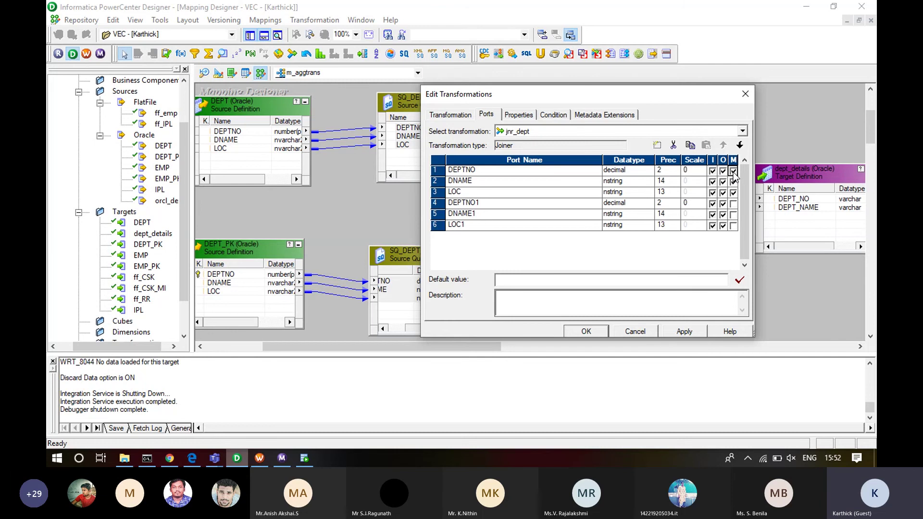
pyautogui.click(733, 204)
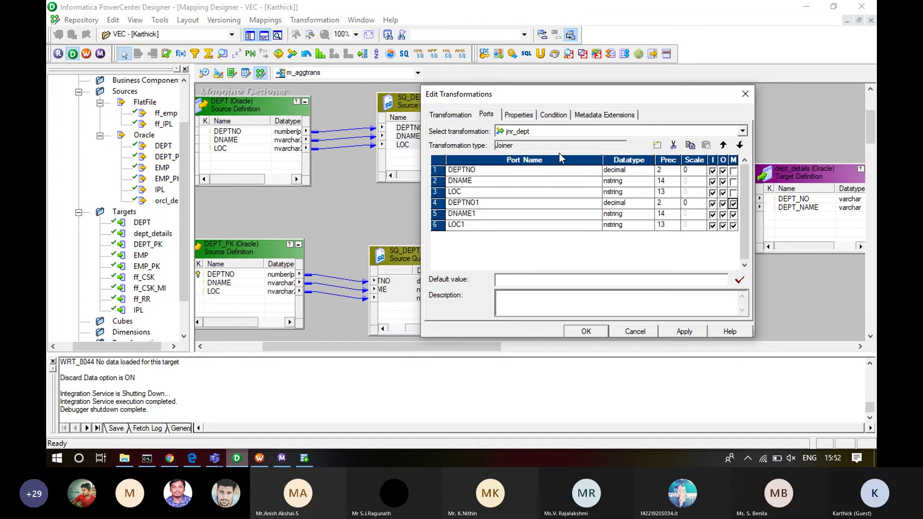
# - Review the available join types in the jnr_dept properties and keep Normal Join
pyautogui.click(518, 115)
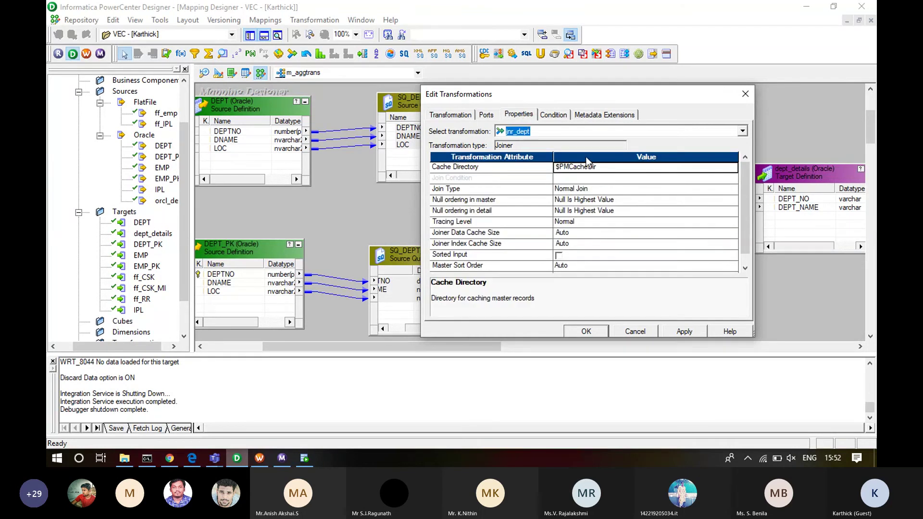
pyautogui.click(737, 195)
pyautogui.click(735, 190)
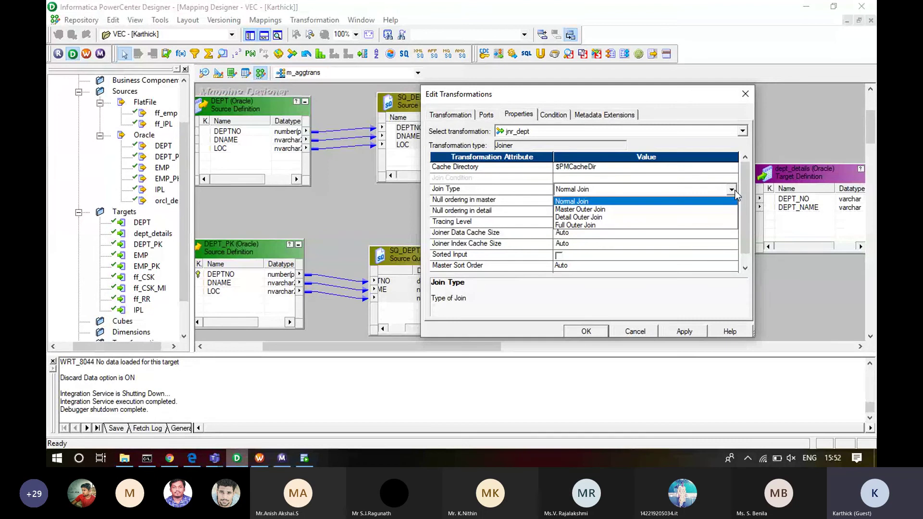
pyautogui.click(735, 189)
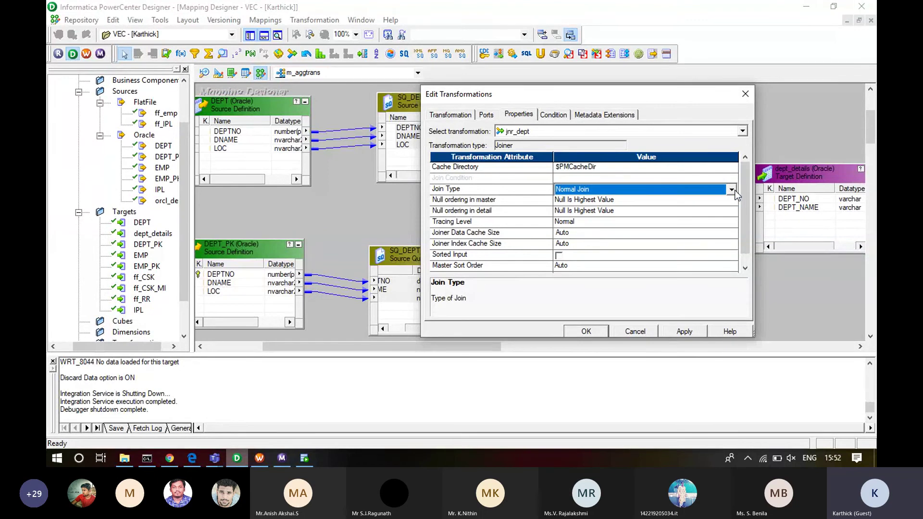
# - Add the join condition DEPTNO1 = DEPTNO to the jnr_dept Joiner and apply it
pyautogui.click(551, 115)
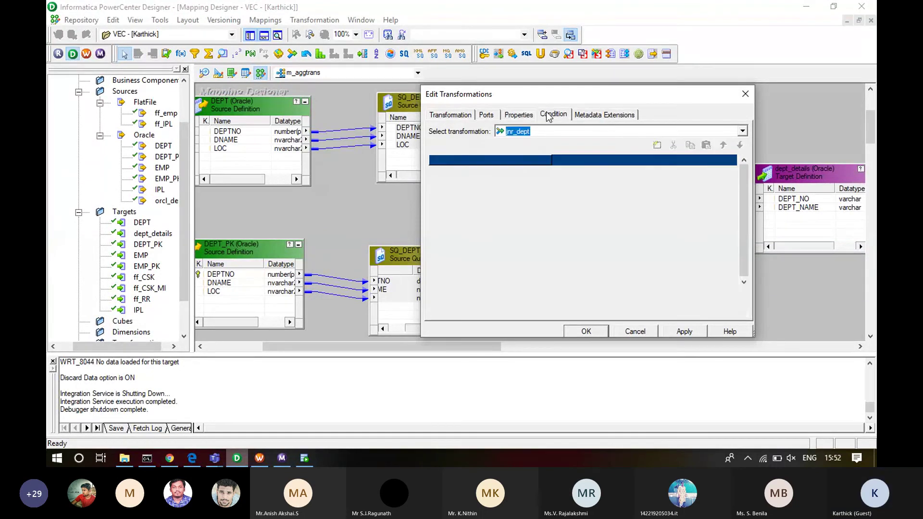
pyautogui.click(658, 146)
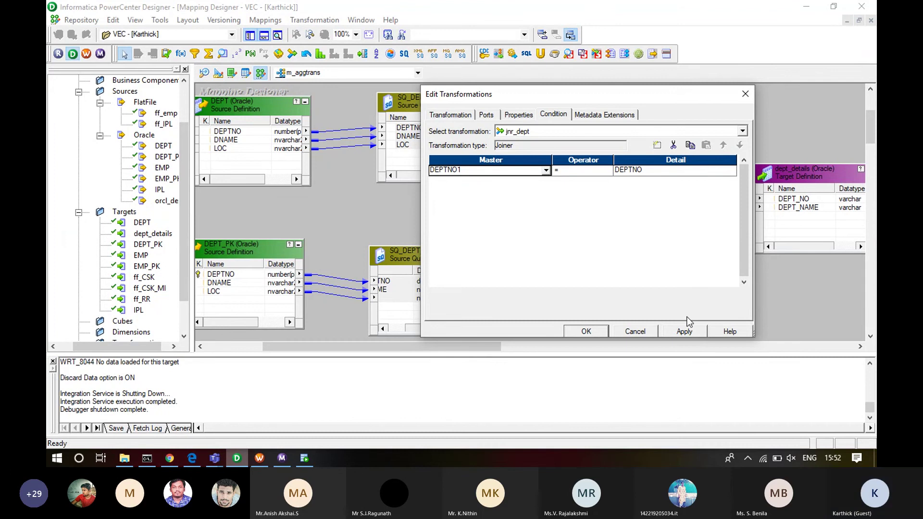
pyautogui.click(685, 333)
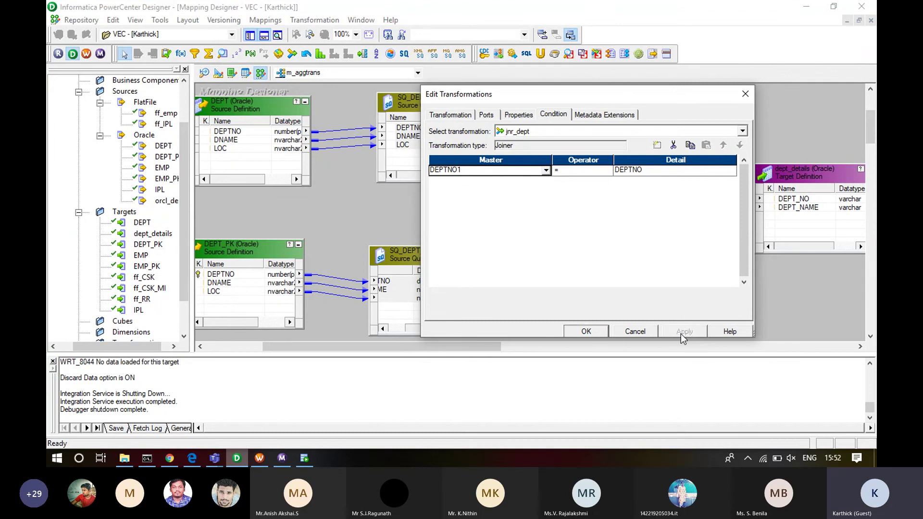
pyautogui.click(589, 332)
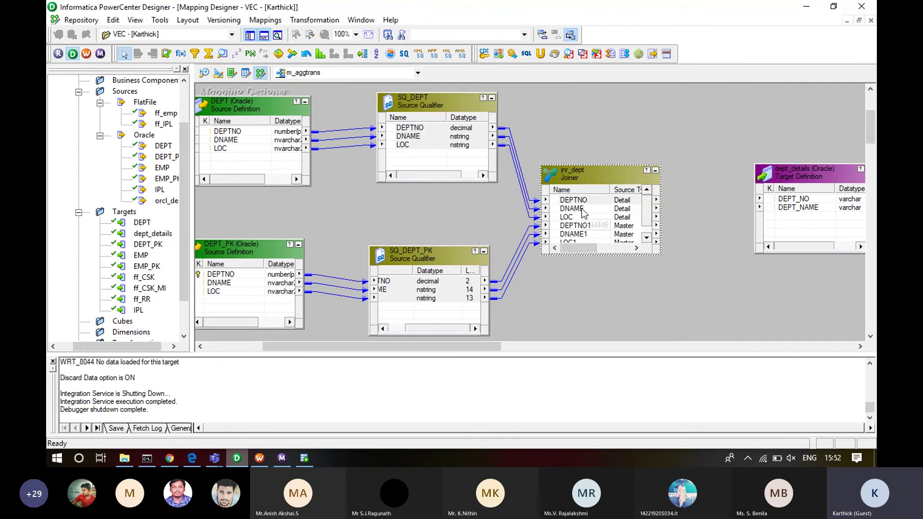
# - Link the Joiner's DEPTNO and DNAME to DEPT_NO and DEPT_NAME in the dept_details target and save the mapping
pyautogui.moveTo(583, 211); pyautogui.dragTo(781, 199)
pyautogui.click(711, 261)
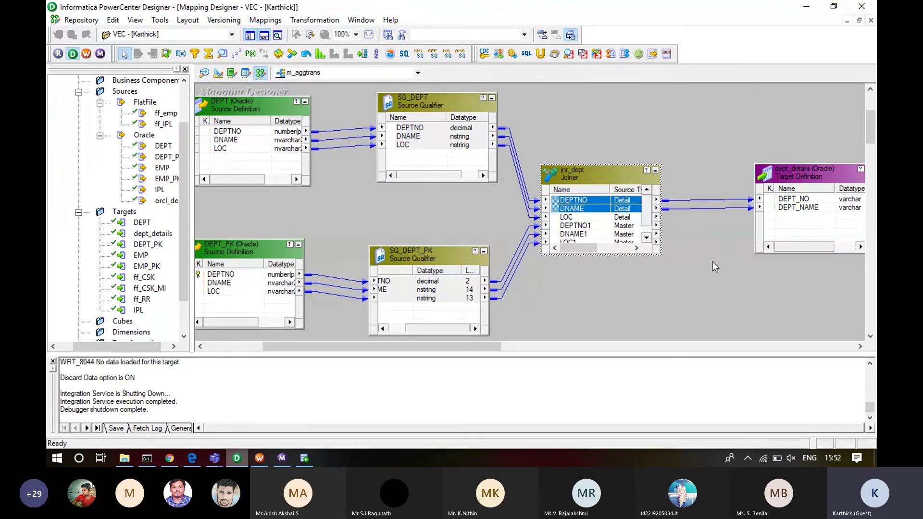
pyautogui.hotkey('ctrl', 's')
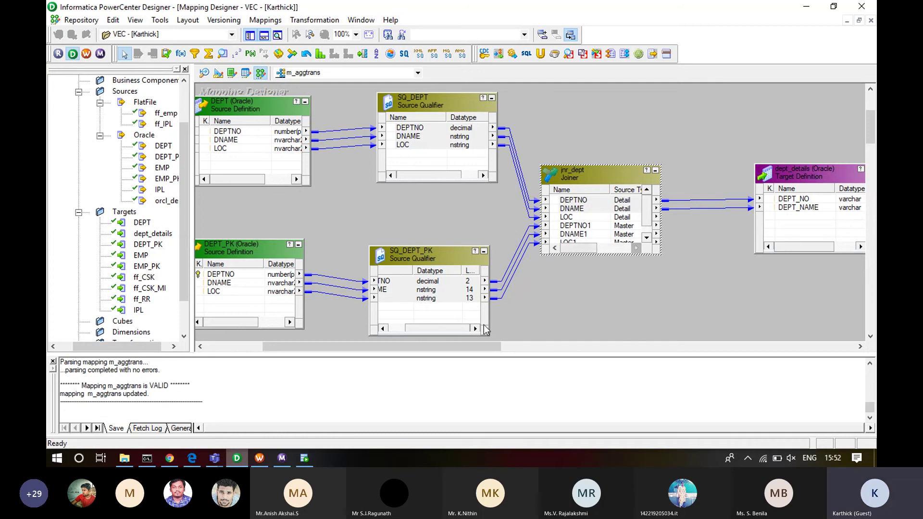
# - Switch to Workflow Manager, refresh the mapping of the s_m_aggtrans session and save the workflow
pyautogui.click(264, 461)
pyautogui.rightClick(455, 189)
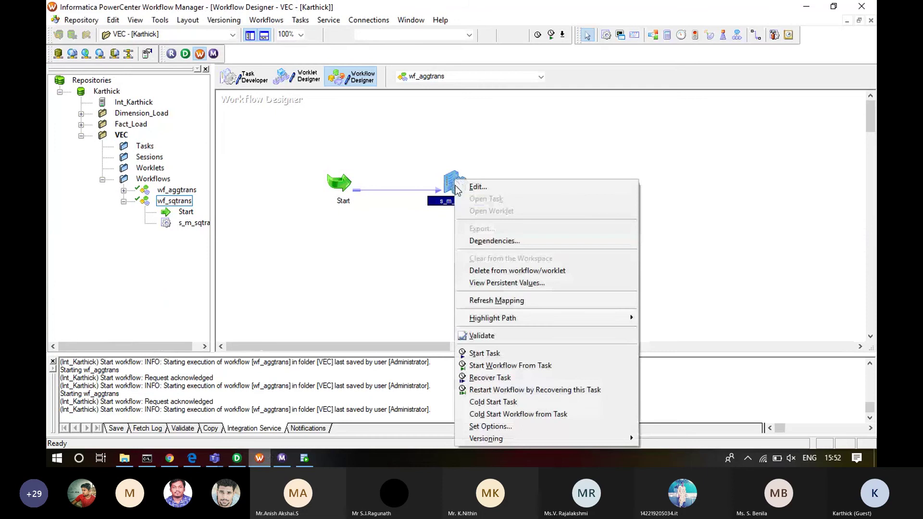
pyautogui.click(488, 302)
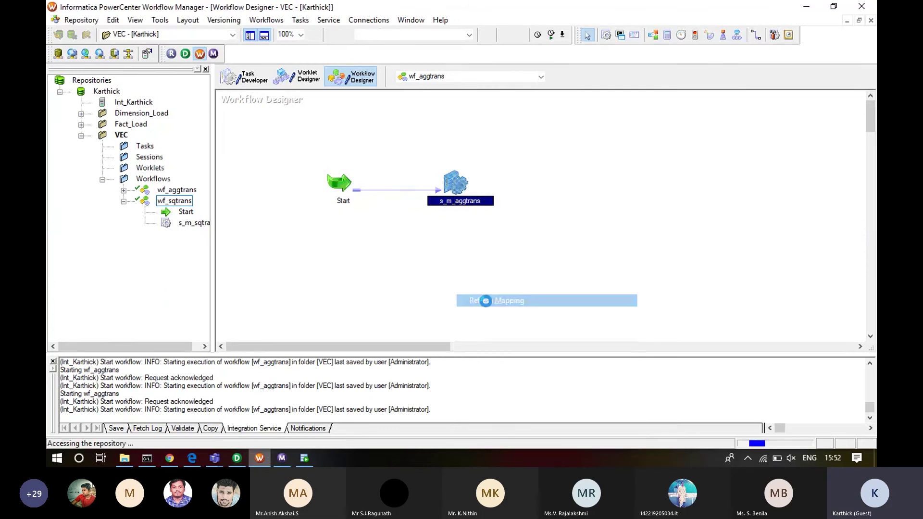
pyautogui.hotkey('ctrl', 's')
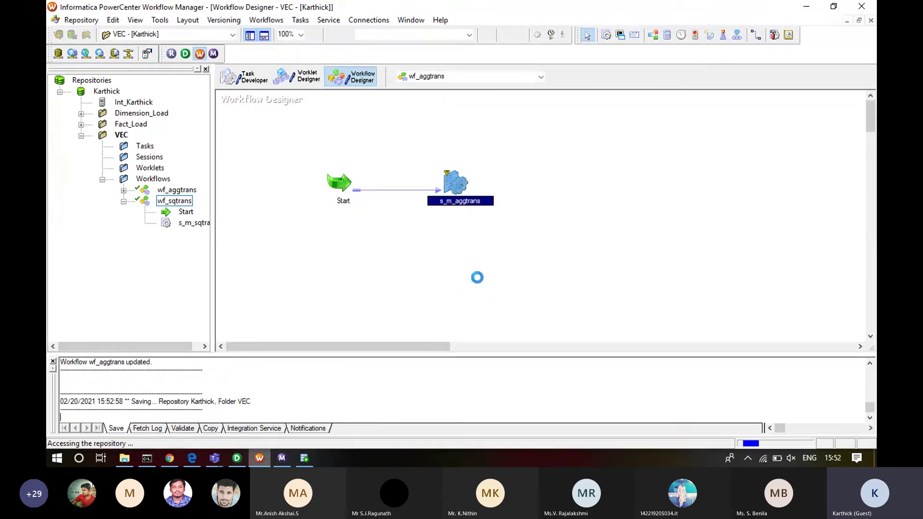
# - Check the source connections in the s_m_aggtrans session's mapping settings and set the dept_details target load type to Normal
pyautogui.doubleClick(457, 180)
pyautogui.click(400, 91)
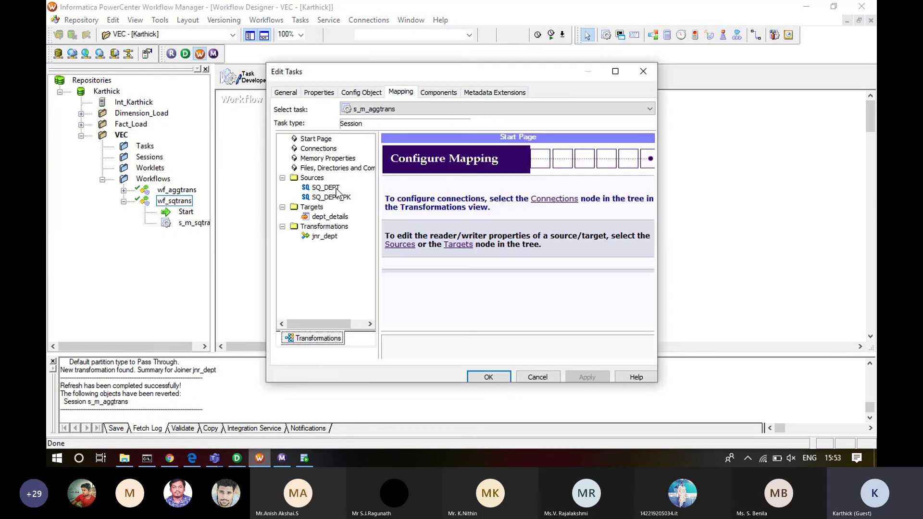
pyautogui.click(336, 188)
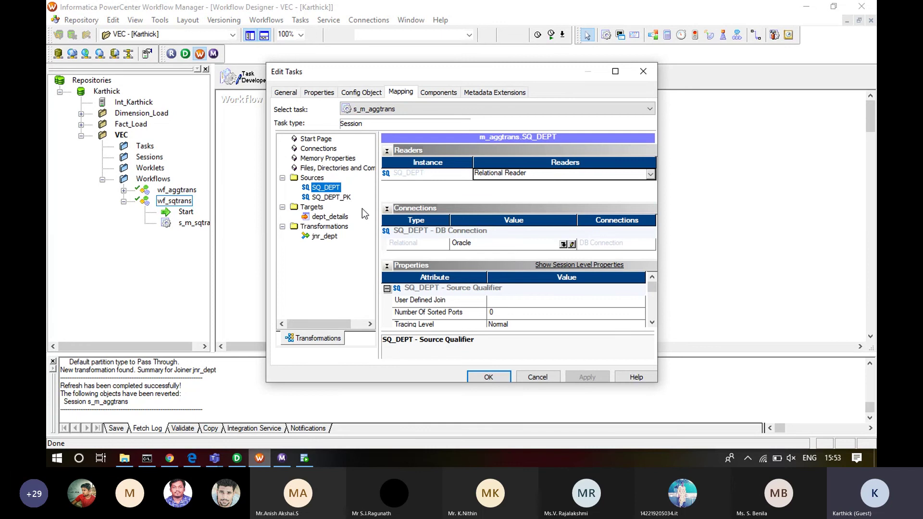
pyautogui.click(337, 198)
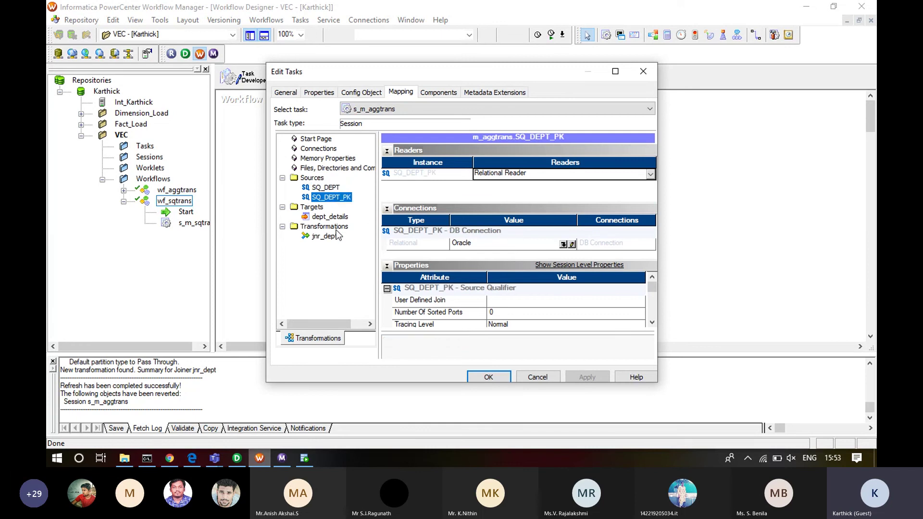
pyautogui.click(333, 217)
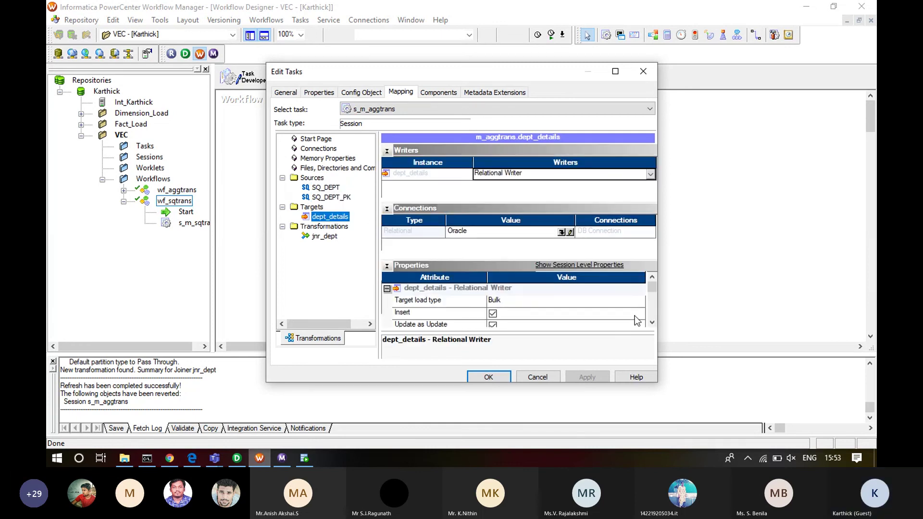
pyautogui.click(577, 301)
pyautogui.click(639, 301)
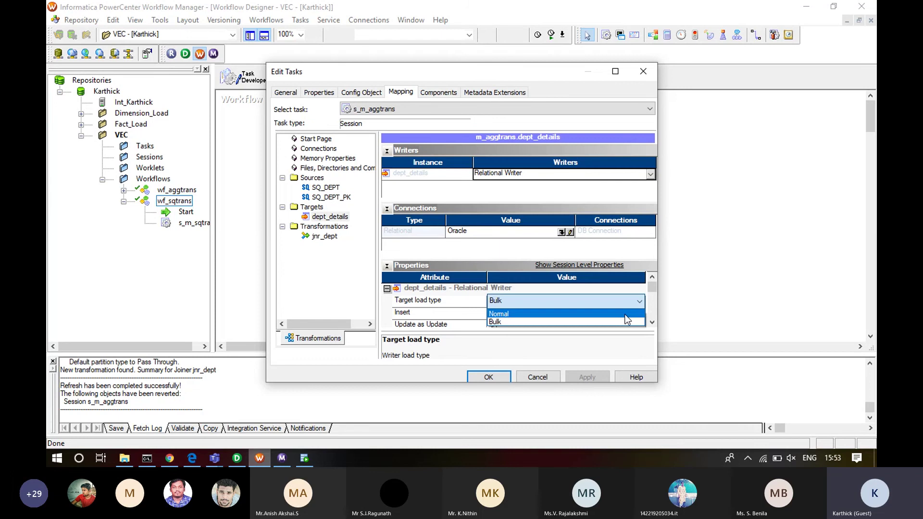
pyautogui.click(627, 314)
# - Enable the Truncate target table option for the dept_details target
pyautogui.click(653, 322)
pyautogui.click(652, 323)
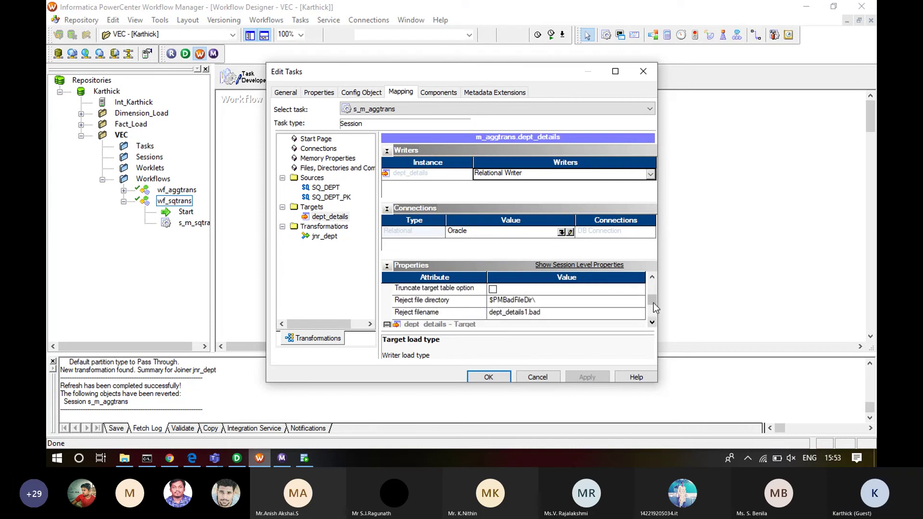
pyautogui.click(652, 278)
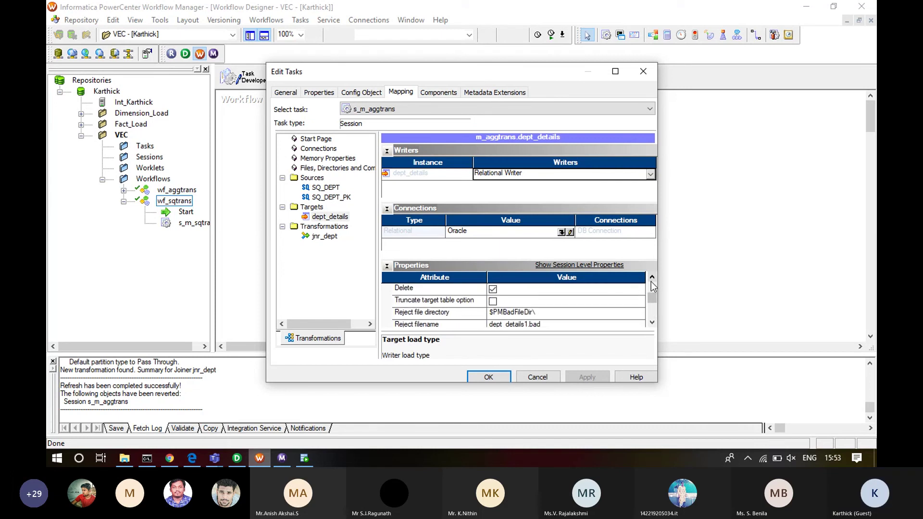
pyautogui.click(652, 323)
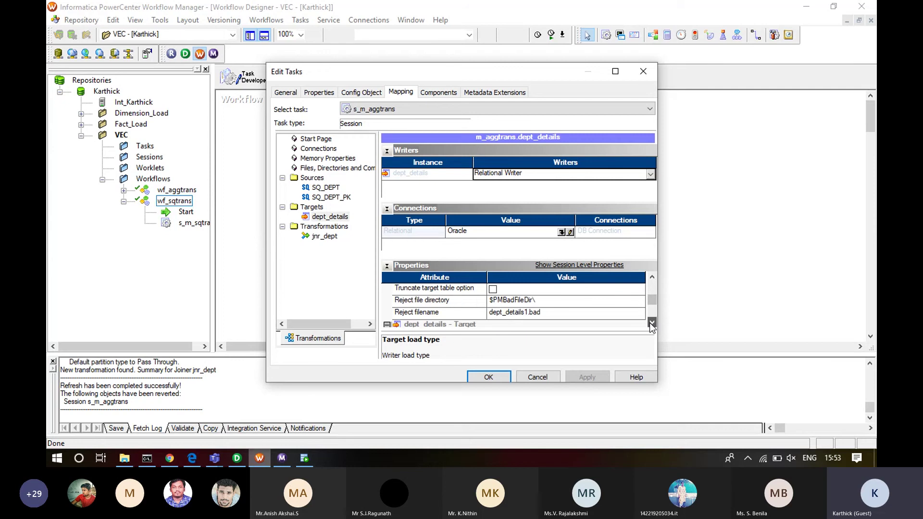
pyautogui.click(492, 290)
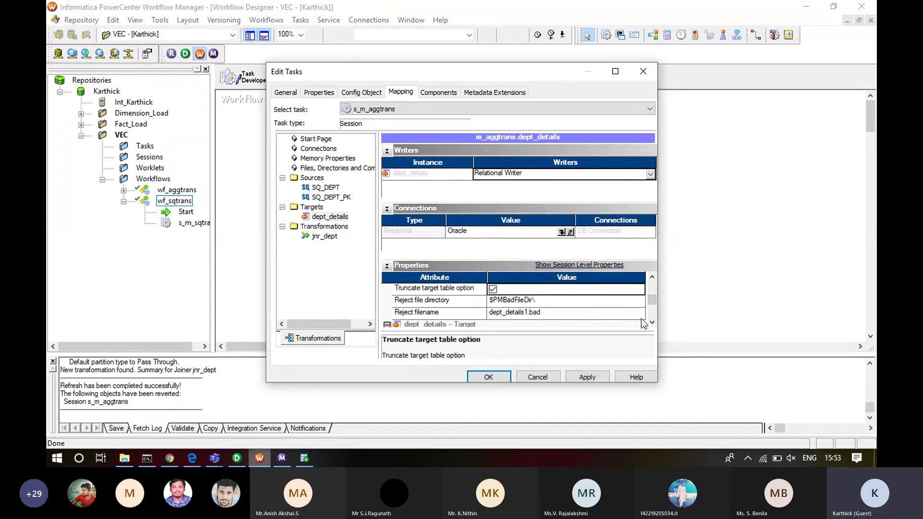
pyautogui.scroll(-4, 644, 324)
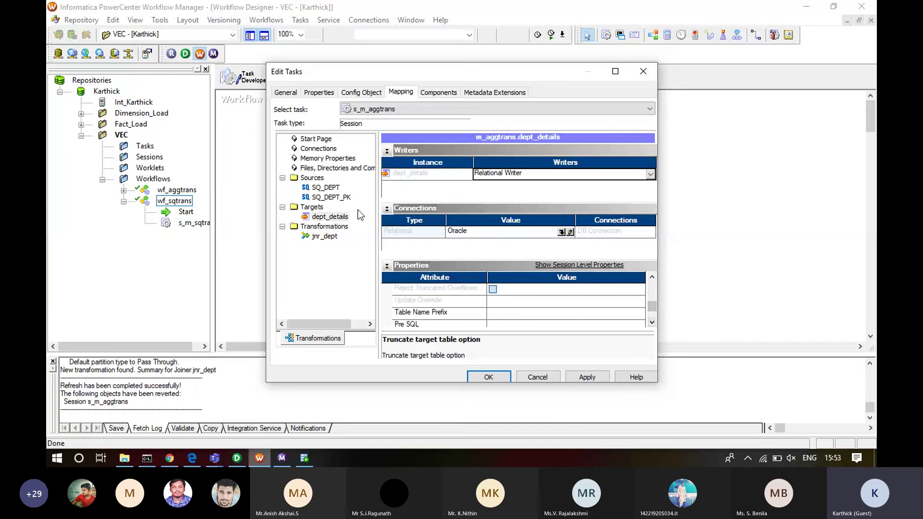
# - Review the SQ_DEPT_PK and SQ_DEPT source settings and apply the session changes
pyautogui.click(332, 197)
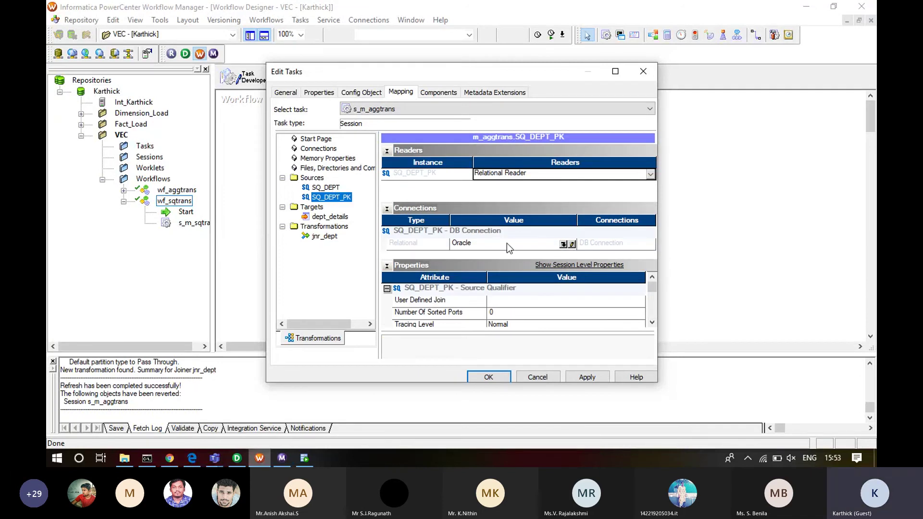
pyautogui.scroll(-5, 652, 323)
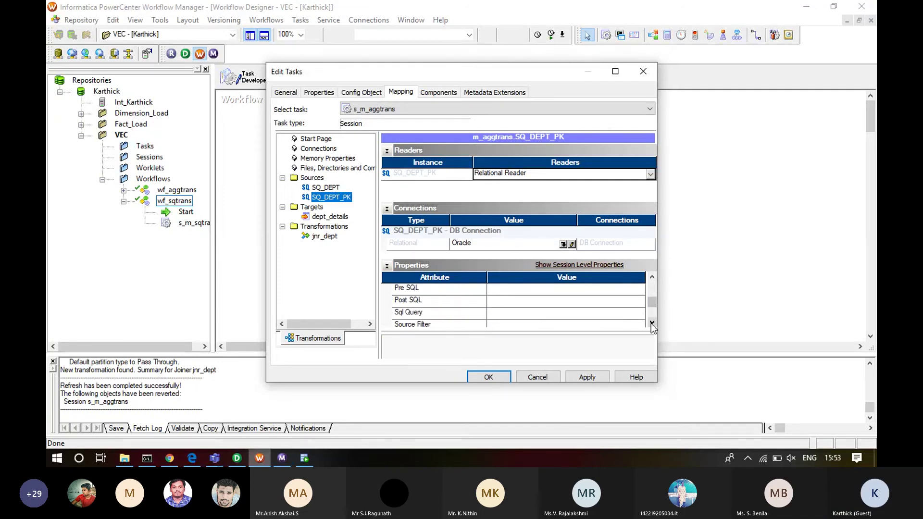
pyautogui.scroll(-3, 652, 323)
pyautogui.click(335, 189)
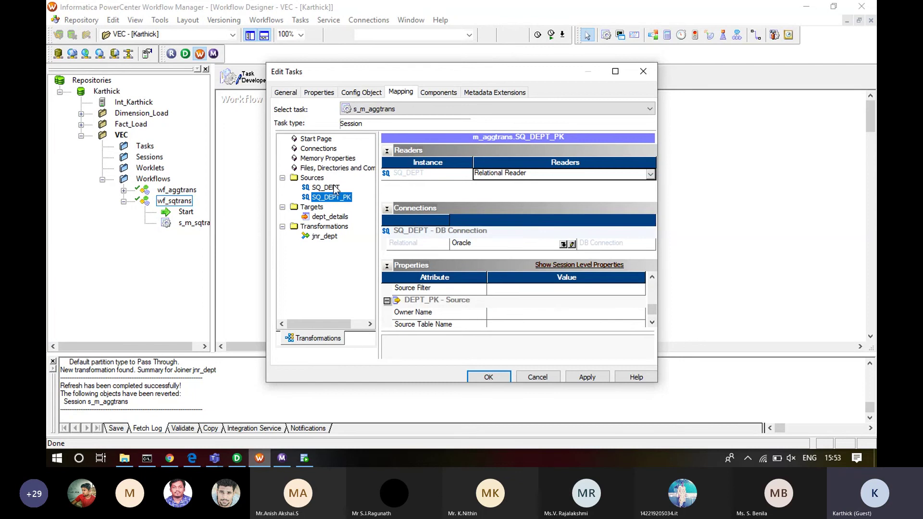
pyautogui.click(586, 376)
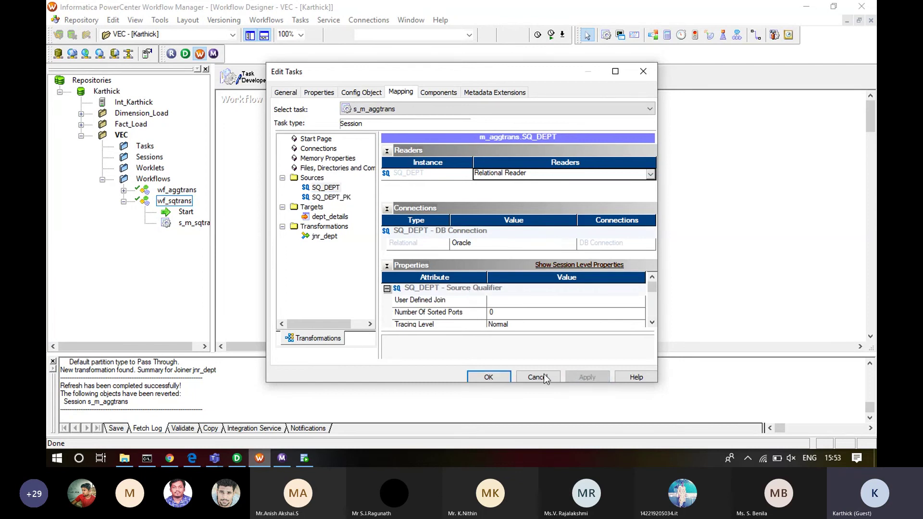
pyautogui.click(488, 377)
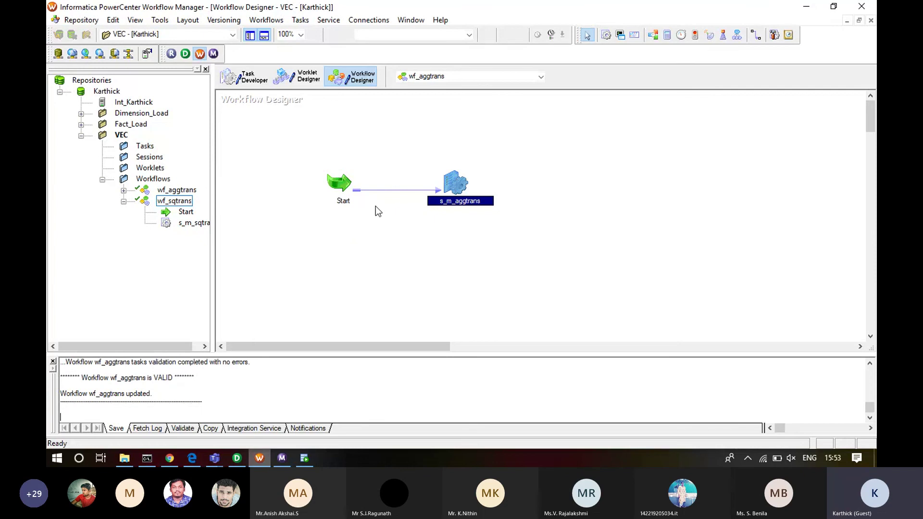
# - Start the wf_aggtrans workflow and switch to Workflow Monitor to follow its run
pyautogui.rightClick(344, 229)
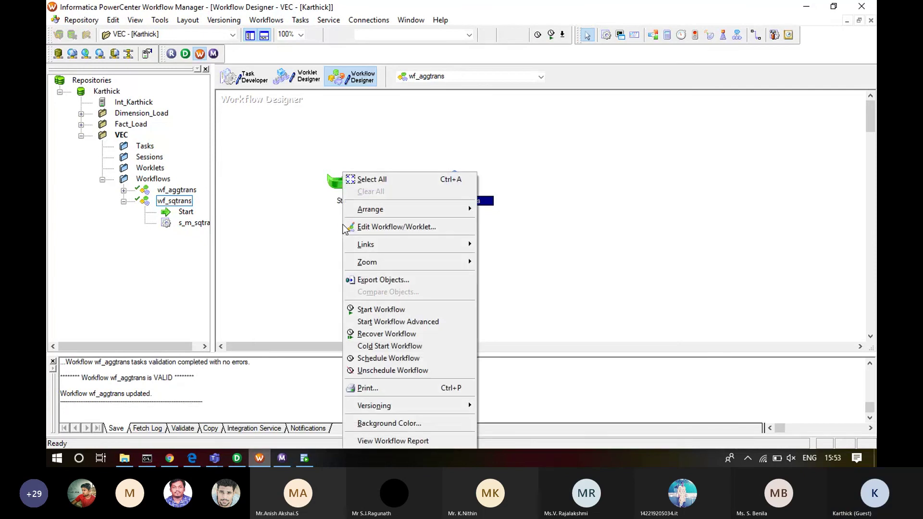
pyautogui.click(367, 308)
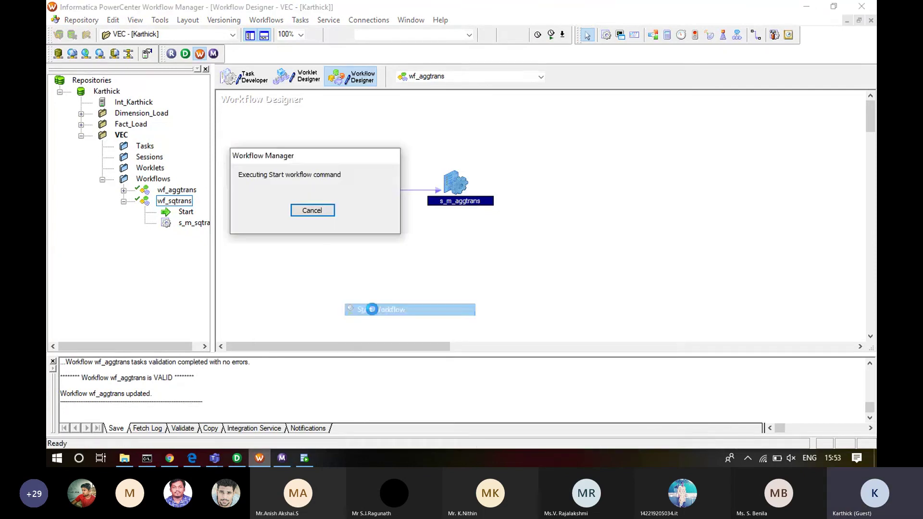
pyautogui.click(283, 457)
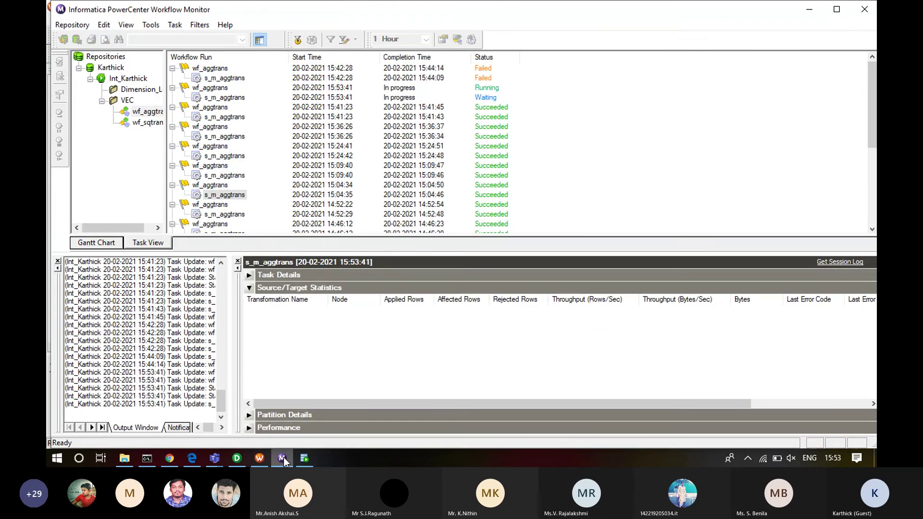
# - Try to fetch the session log for the failed s_m_aggtrans run started at 15:42:28
pyautogui.rightClick(225, 78)
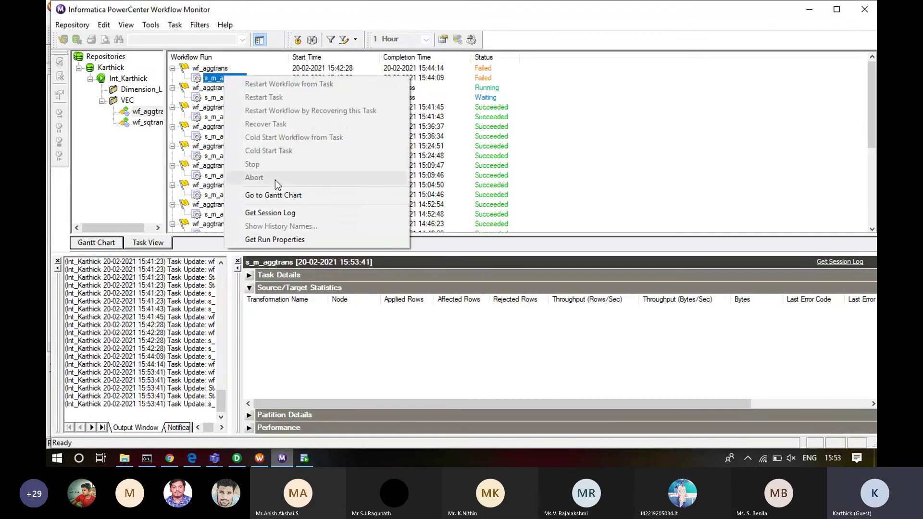
pyautogui.click(284, 215)
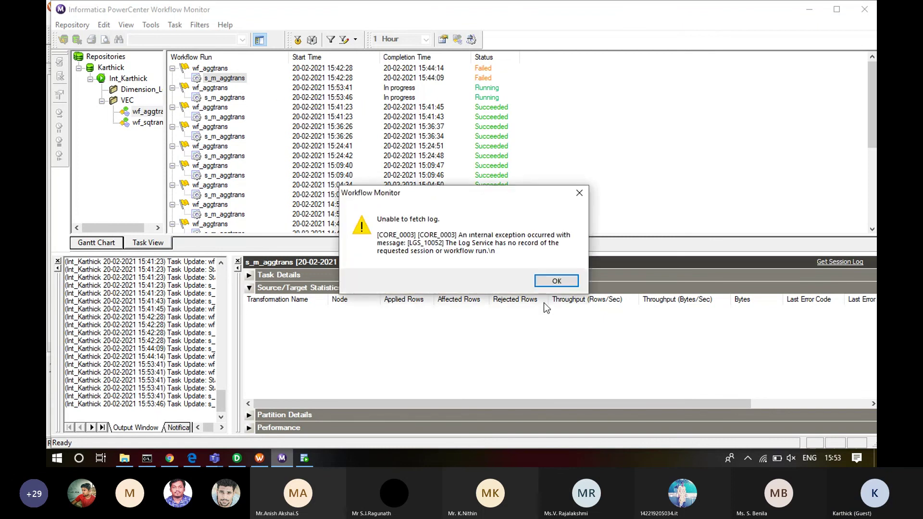
pyautogui.click(556, 282)
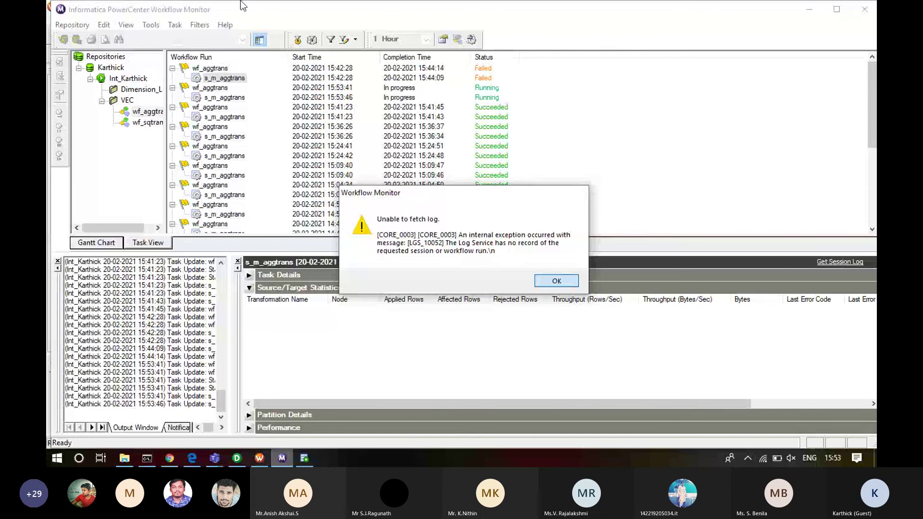
pyautogui.click(259, 39)
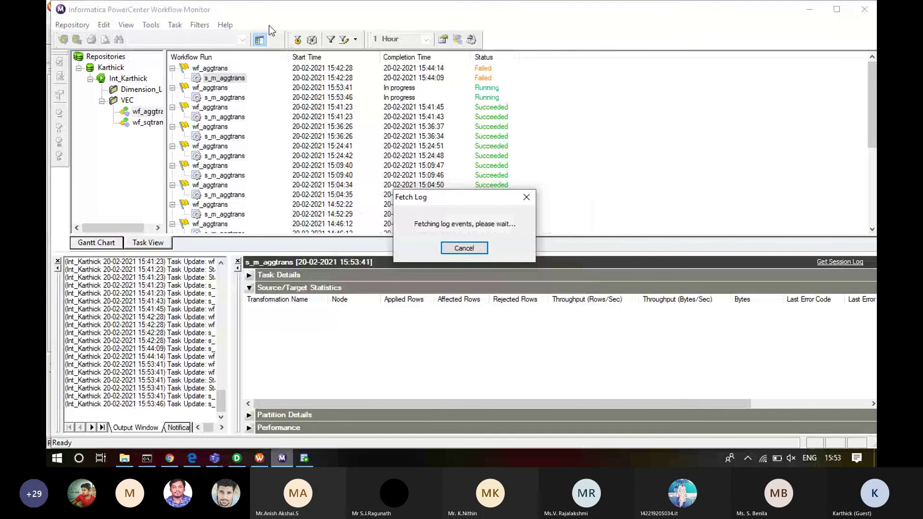
pyautogui.rightClick(229, 81)
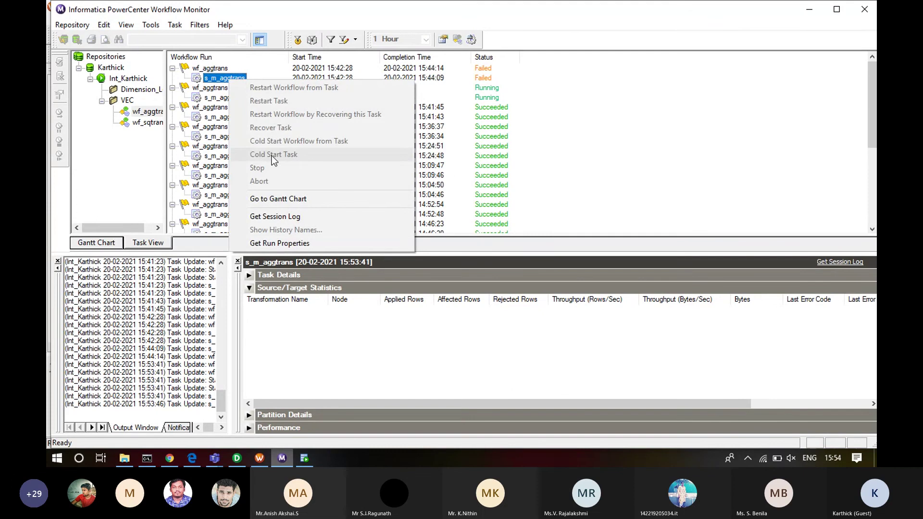
pyautogui.click(139, 113)
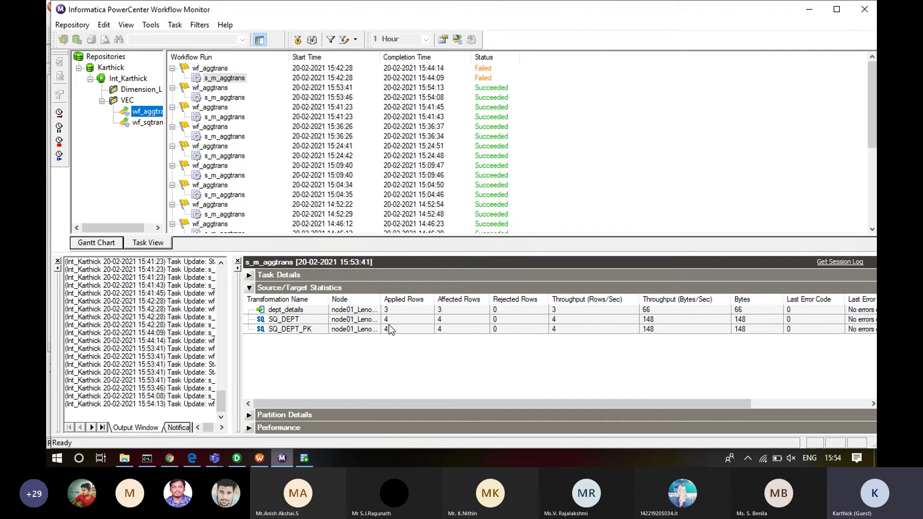
# - Check the applied rows for dept_details in the run statistics against the department numbers in SQL Developer's query result
pyautogui.moveTo(392, 326); pyautogui.dragTo(396, 313)
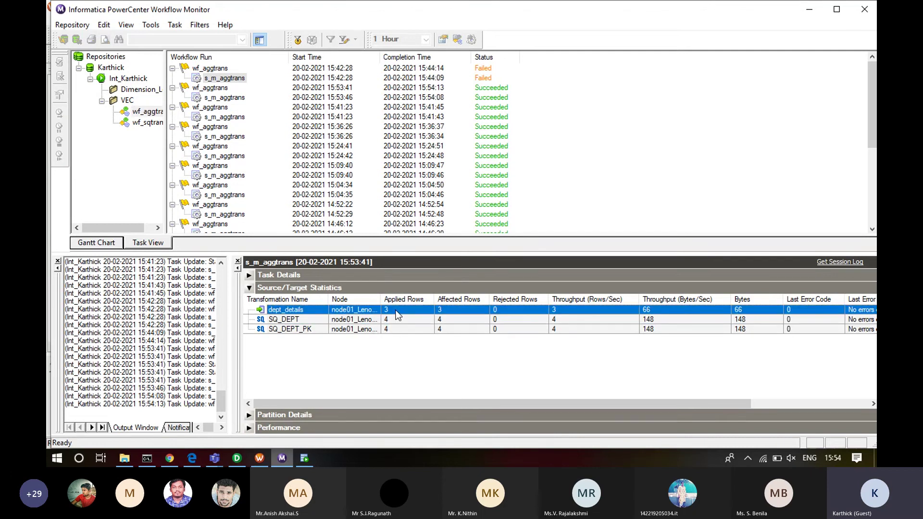
pyautogui.click(304, 459)
pyautogui.moveTo(275, 314); pyautogui.dragTo(275, 339)
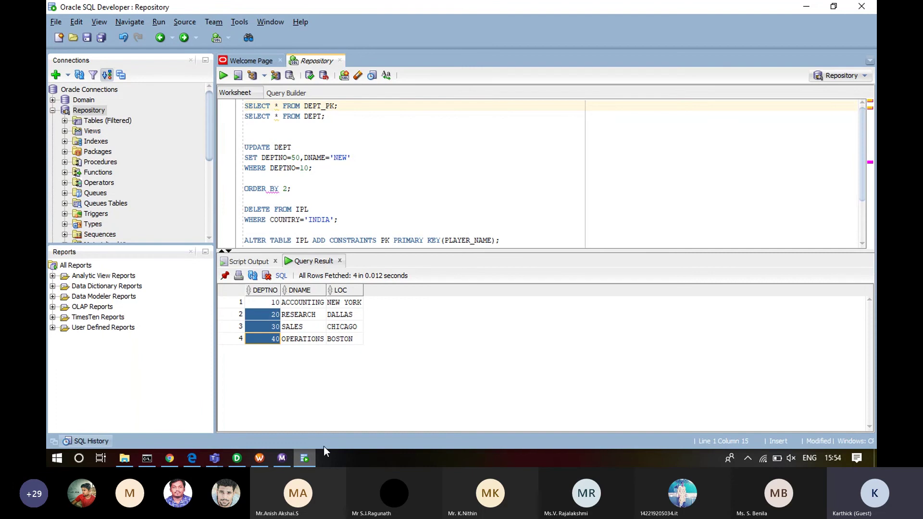
pyautogui.click(302, 460)
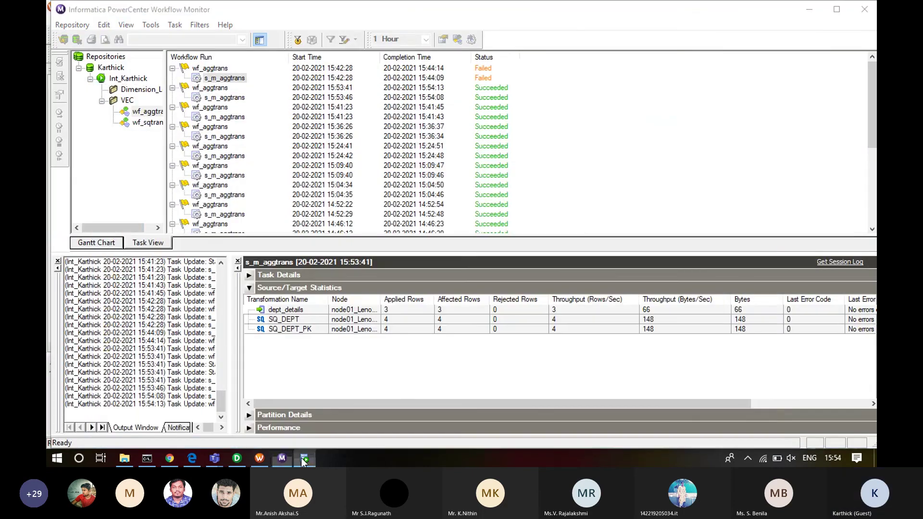
# - In SQL Developer, change the second SELECT statement to query DEPT_details, run it and review the loaded department rows
pyautogui.click(301, 458)
pyautogui.click(321, 116)
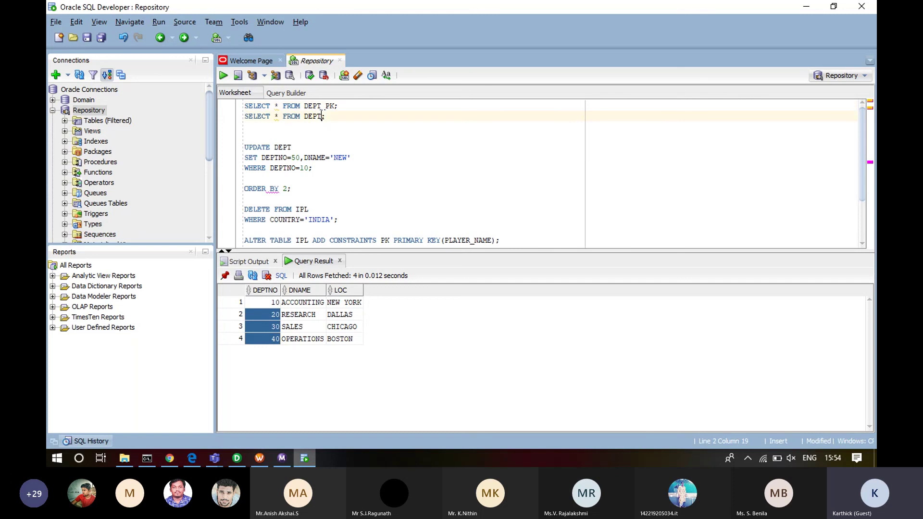
pyautogui.write('DEPT_details')
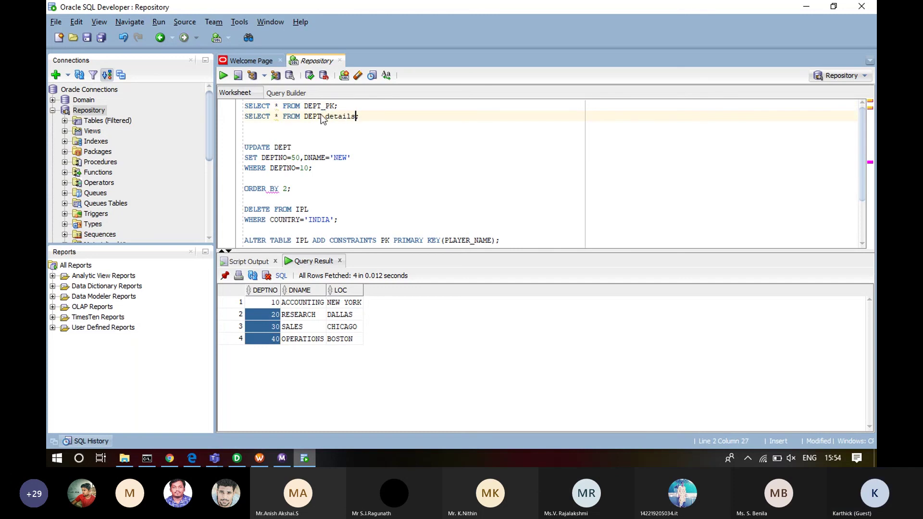
pyautogui.tripleClick(321, 116)
pyautogui.hotkey('ctrl', 'Return')
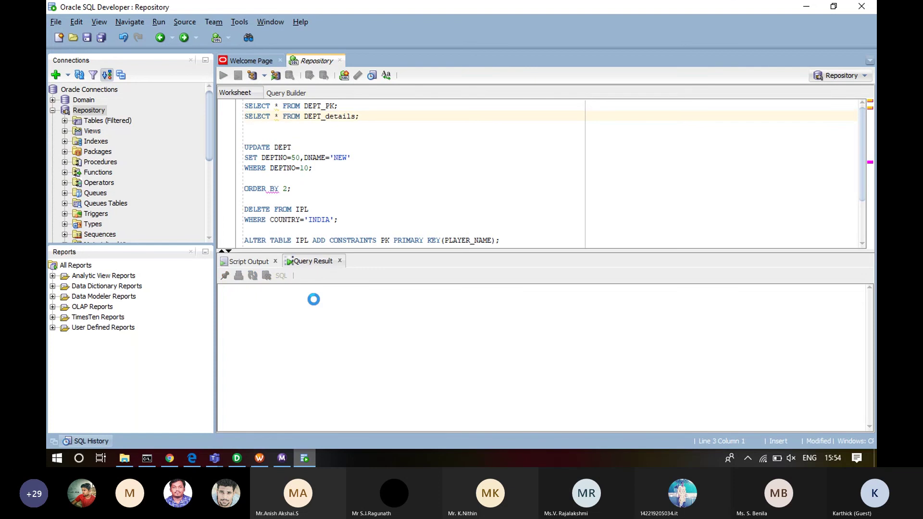
pyautogui.click(264, 305)
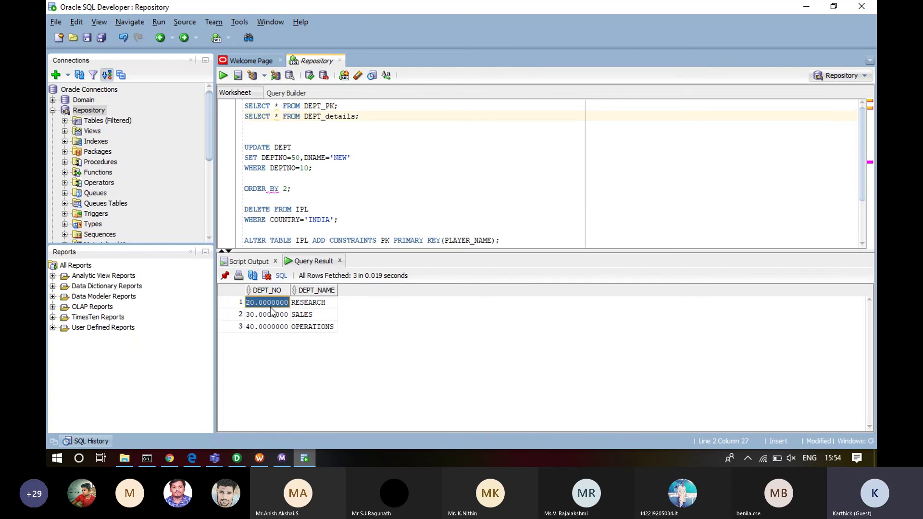
pyautogui.moveTo(271, 310); pyautogui.dragTo(313, 328)
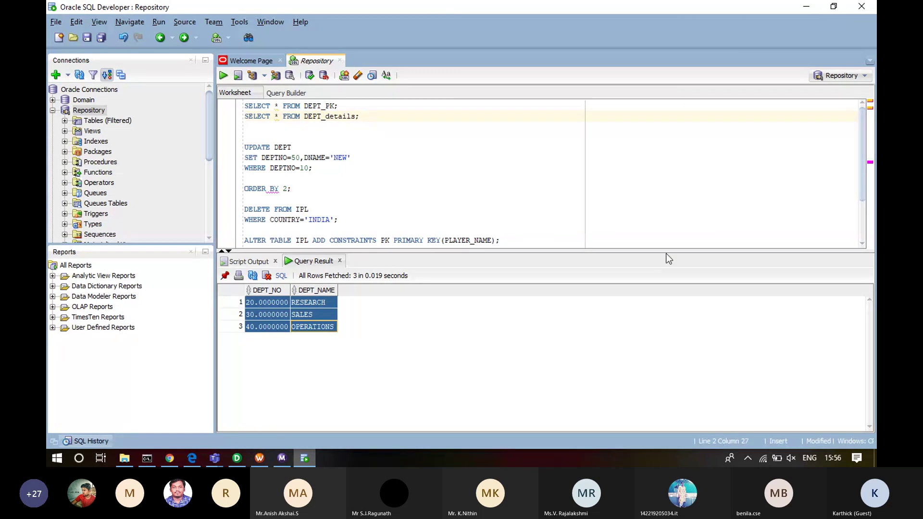
# - Switch to the ongoing Microsoft Teams meeting window
pyautogui.click(211, 463)
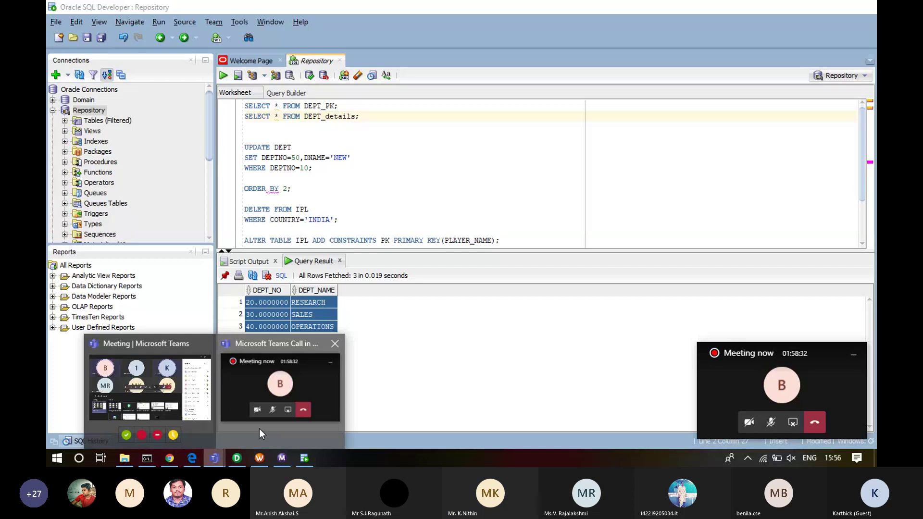
pyautogui.moveTo(258, 429)
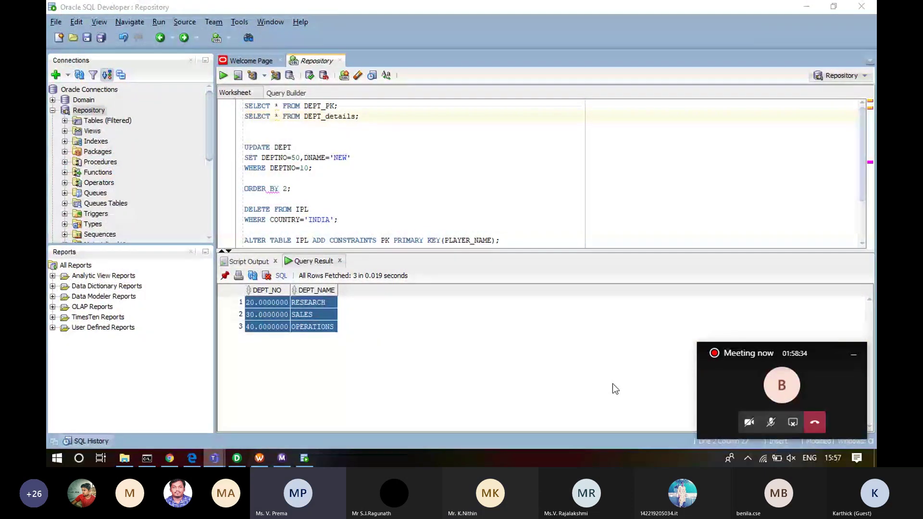
pyautogui.click(768, 377)
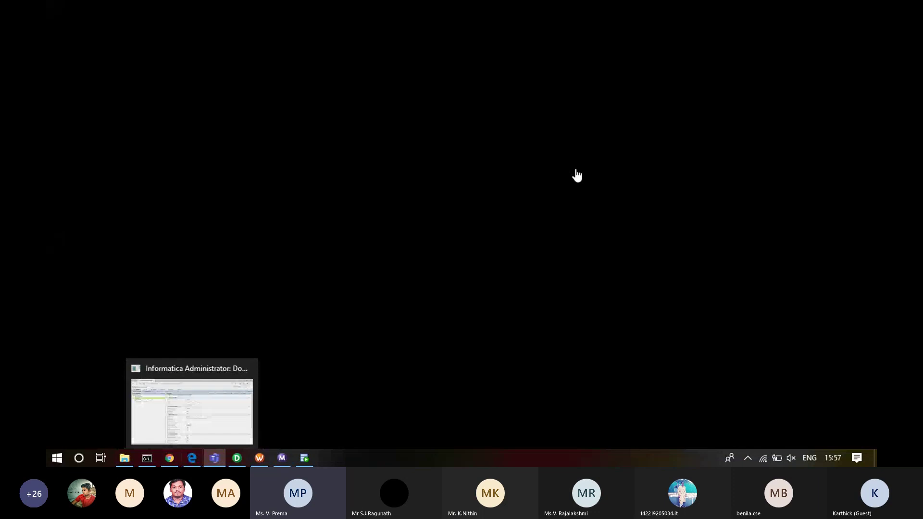